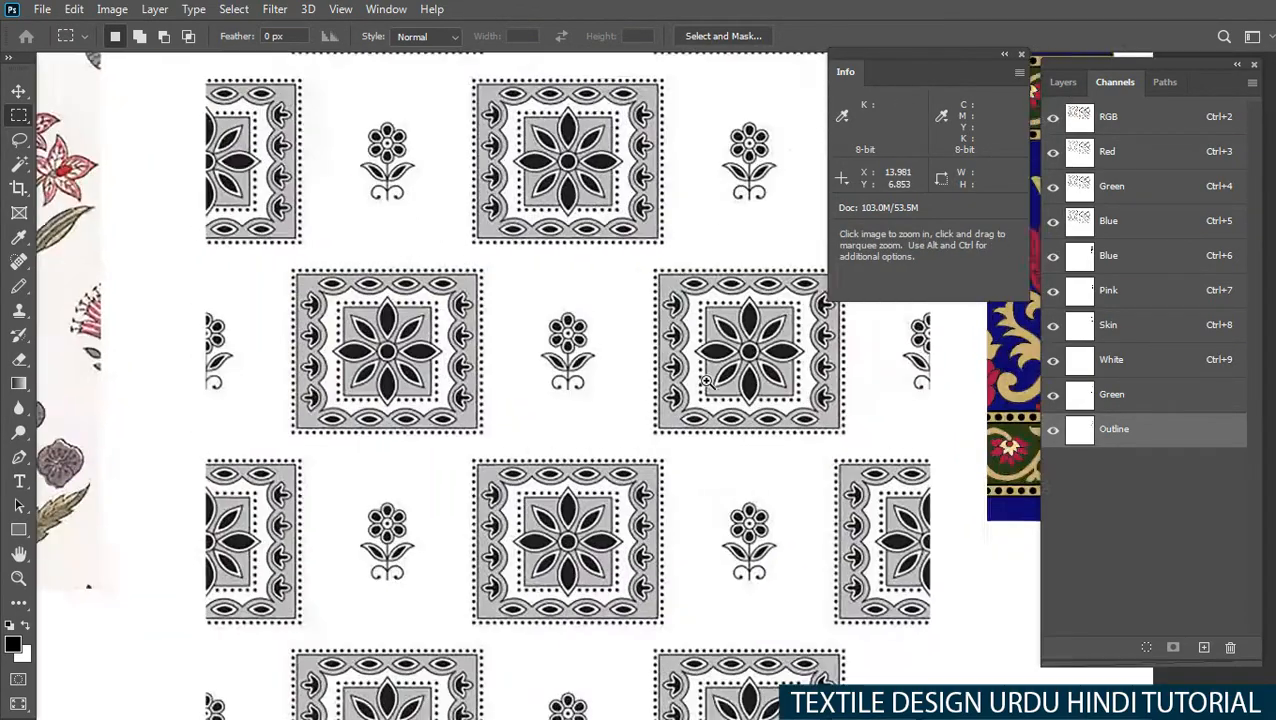
Step: Marquee-select the black-and-grey square motif pattern on Layer 0 with a region about 8.7 by 10.5 in
{"action": "left_click_drag", "start_coordinate": [658, 377], "coordinate": [510, 380]}
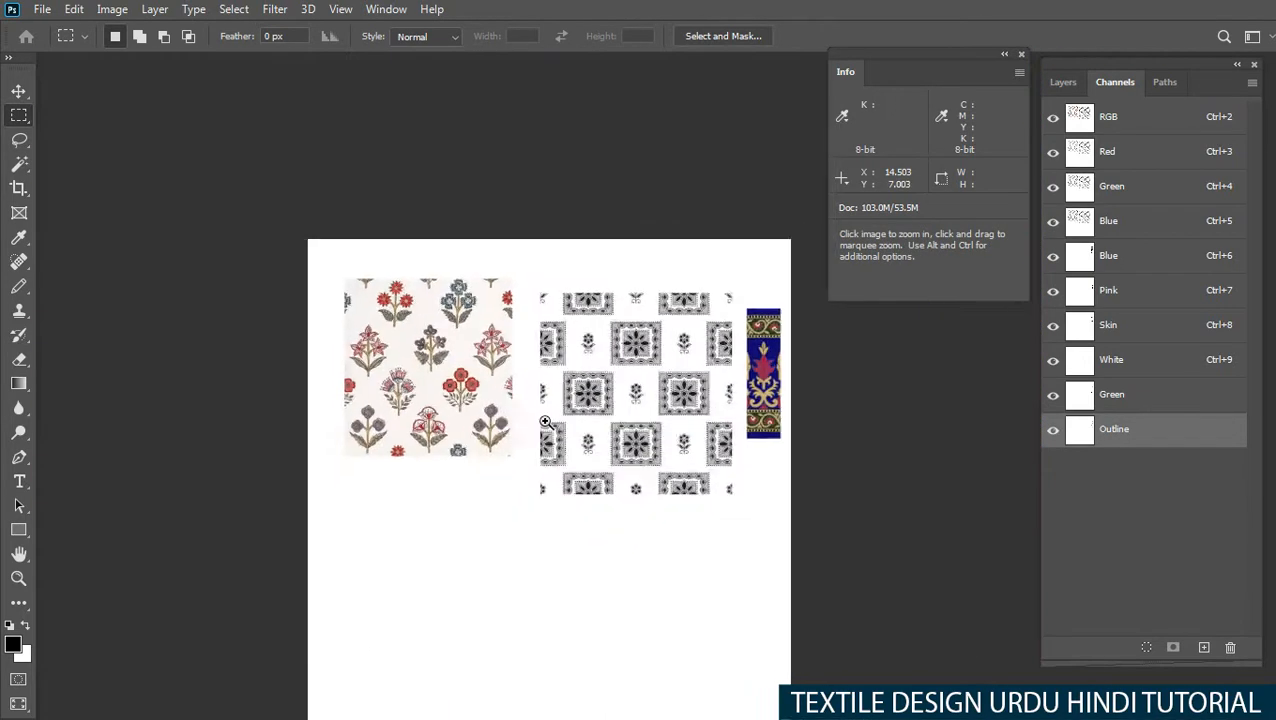
{"action": "left_click", "coordinate": [1062, 82]}
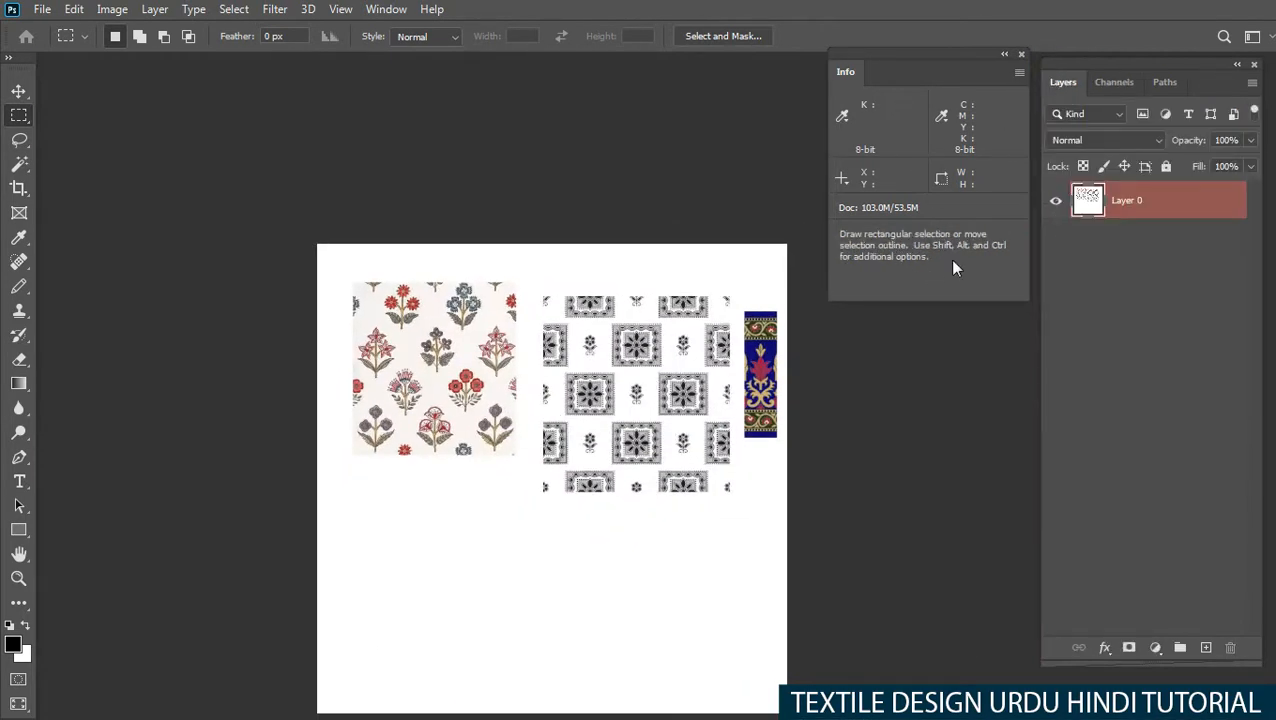
{"action": "left_click_drag", "start_coordinate": [530, 285], "coordinate": [734, 531]}
{"action": "key", "text": "v"}
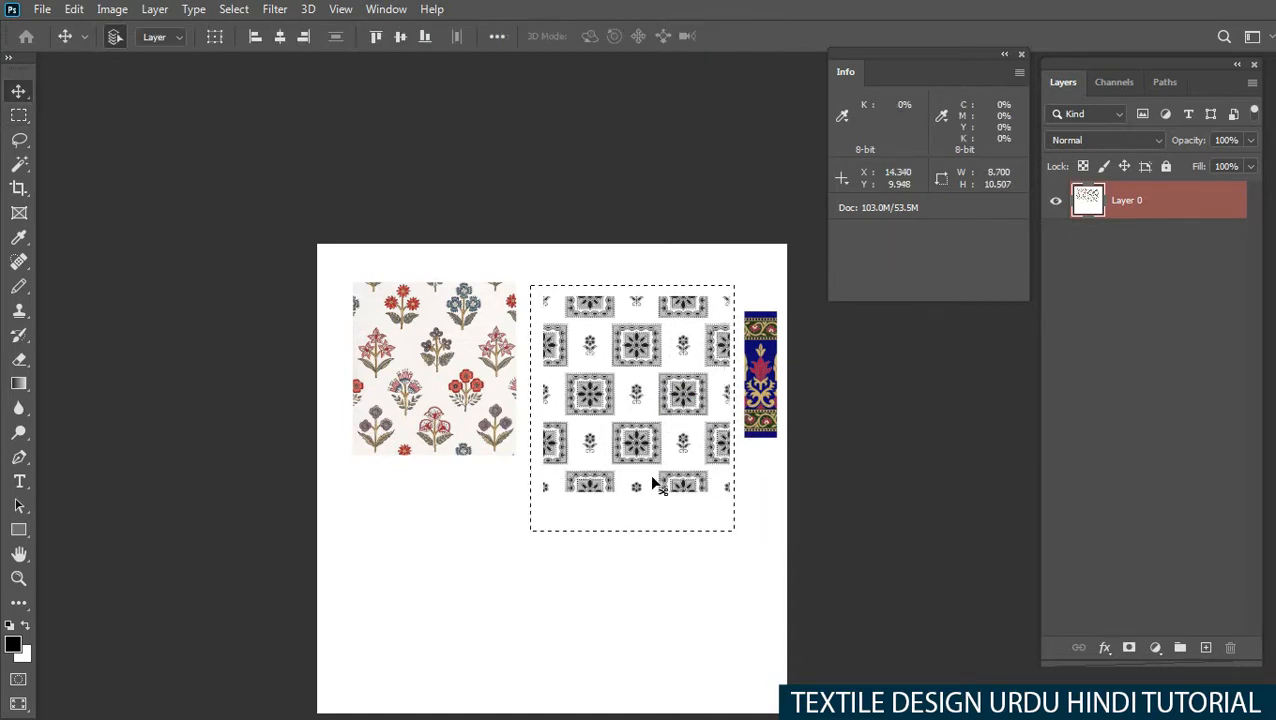
{"action": "left_click_drag", "start_coordinate": [625, 466], "coordinate": [526, 602]}
{"action": "key", "text": "ctrl+z"}
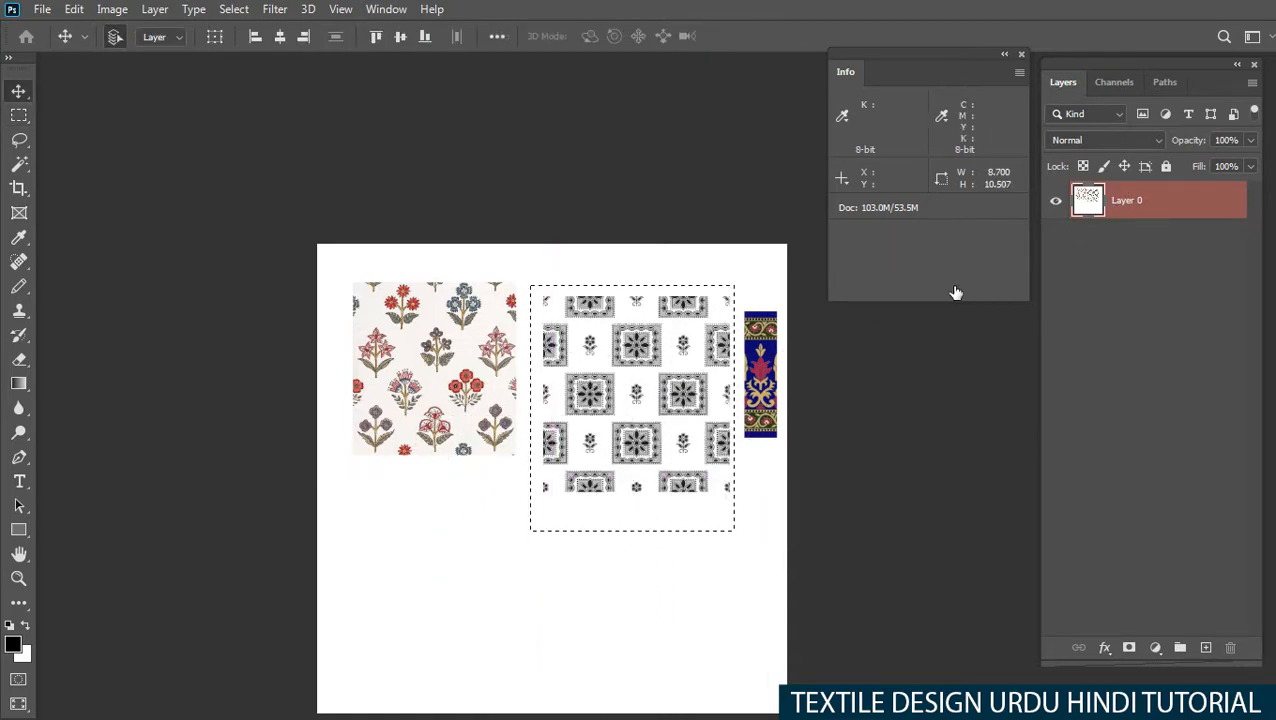
{"action": "left_click_drag", "start_coordinate": [636, 454], "coordinate": [619, 486]}
{"action": "key", "text": "ctrl+z"}
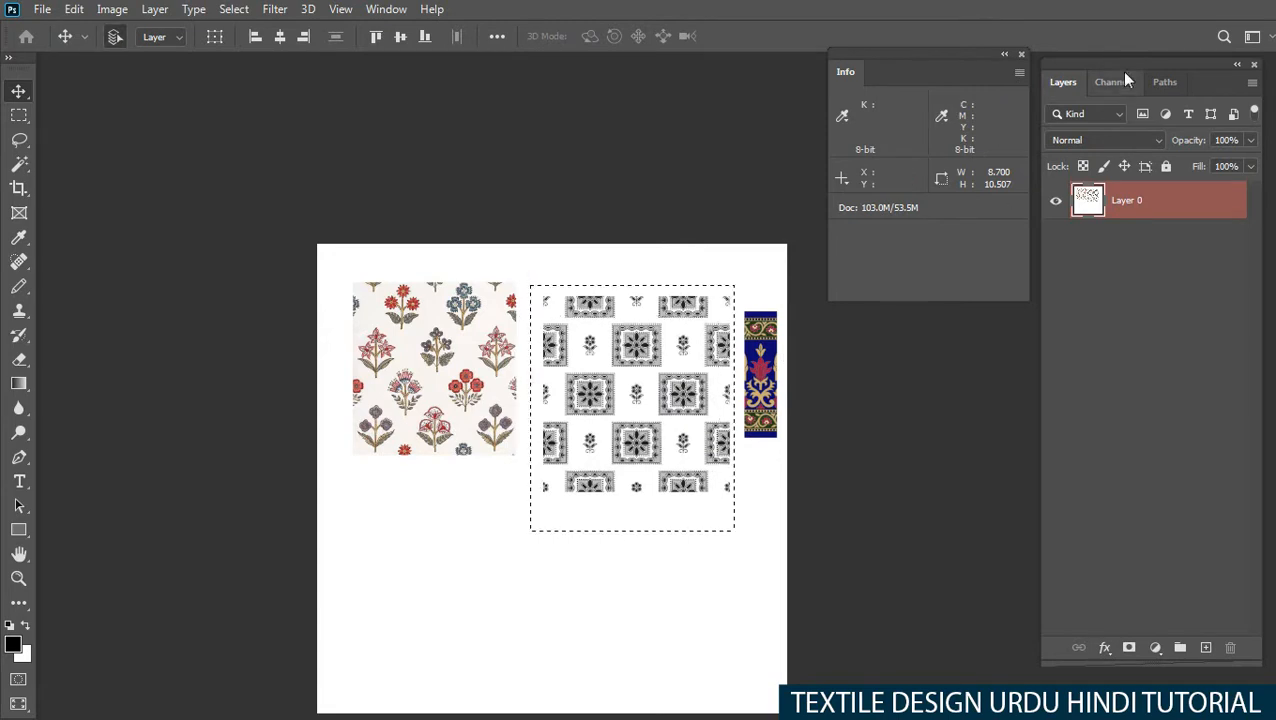
Step: Activate the RGB composite channel and move the selected pattern into the blank area below the floral print
{"action": "left_click", "coordinate": [1118, 80]}
{"action": "left_click", "coordinate": [1115, 121]}
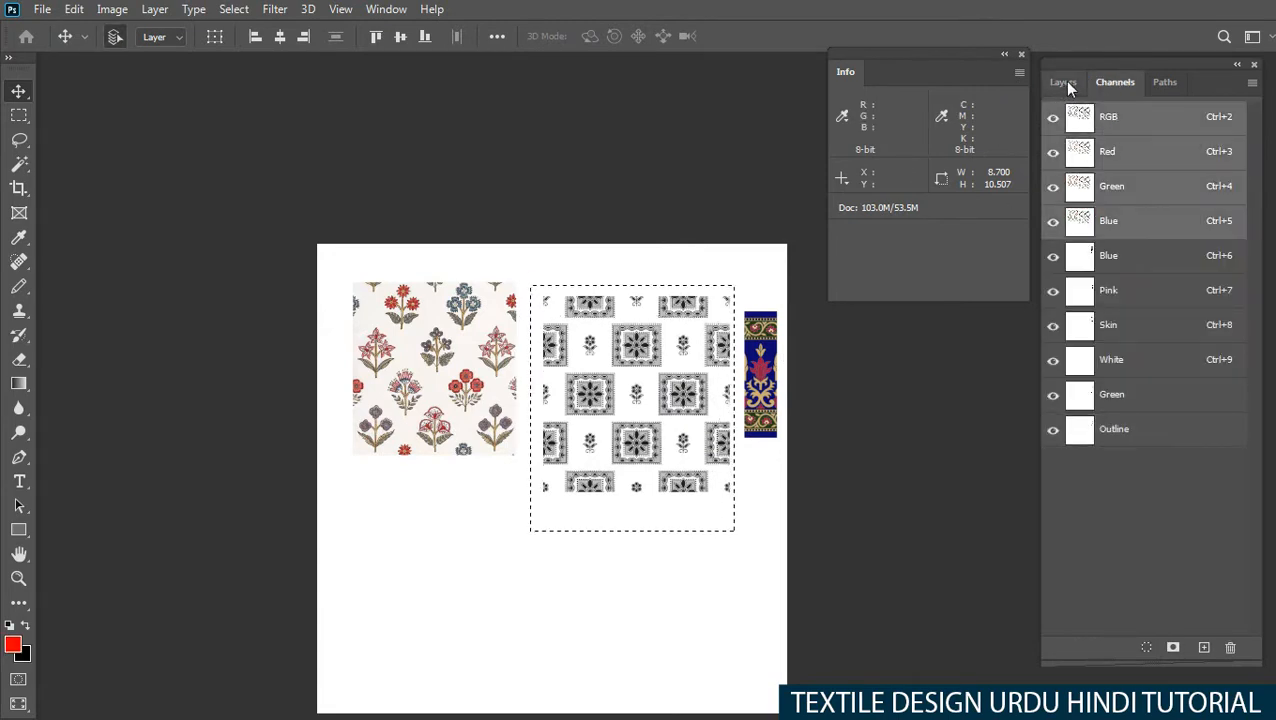
{"action": "left_click", "coordinate": [1060, 84]}
{"action": "left_click_drag", "start_coordinate": [661, 441], "coordinate": [541, 586]}
Step: Examine the moved pattern up close and outline a single repeat unit with a temporary marquee
{"action": "key", "text": "space"}
{"action": "key", "text": "space"}
{"action": "scroll", "coordinate": [530, 590], "scroll_direction": "up", "scroll_amount": 5}
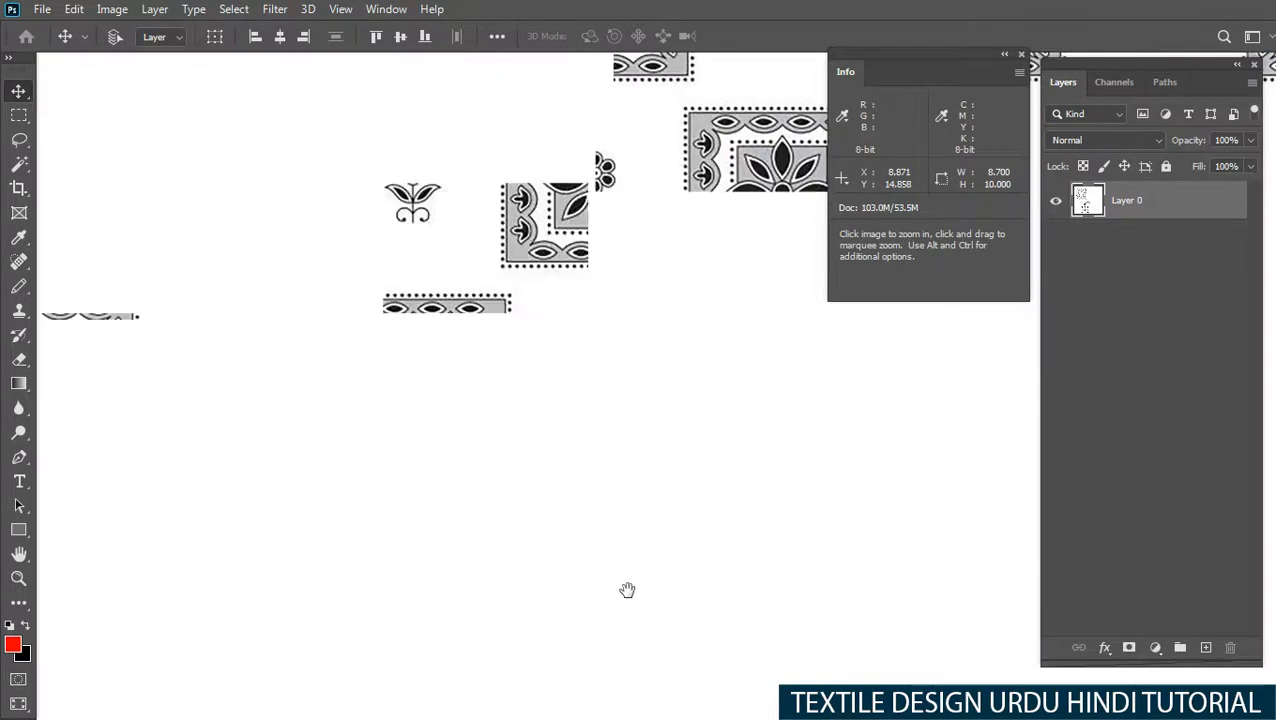
{"action": "scroll", "coordinate": [575, 420], "scroll_direction": "down", "scroll_amount": 3}
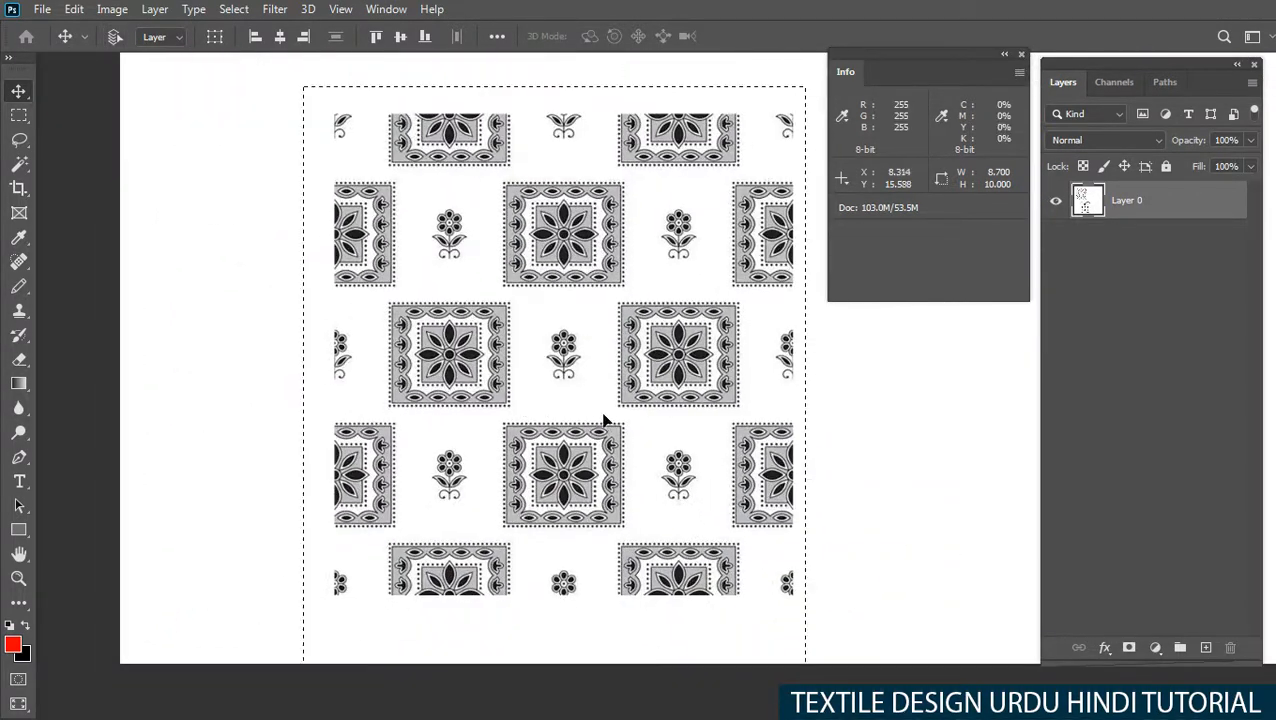
{"action": "scroll", "coordinate": [552, 427], "scroll_direction": "up", "scroll_amount": 1}
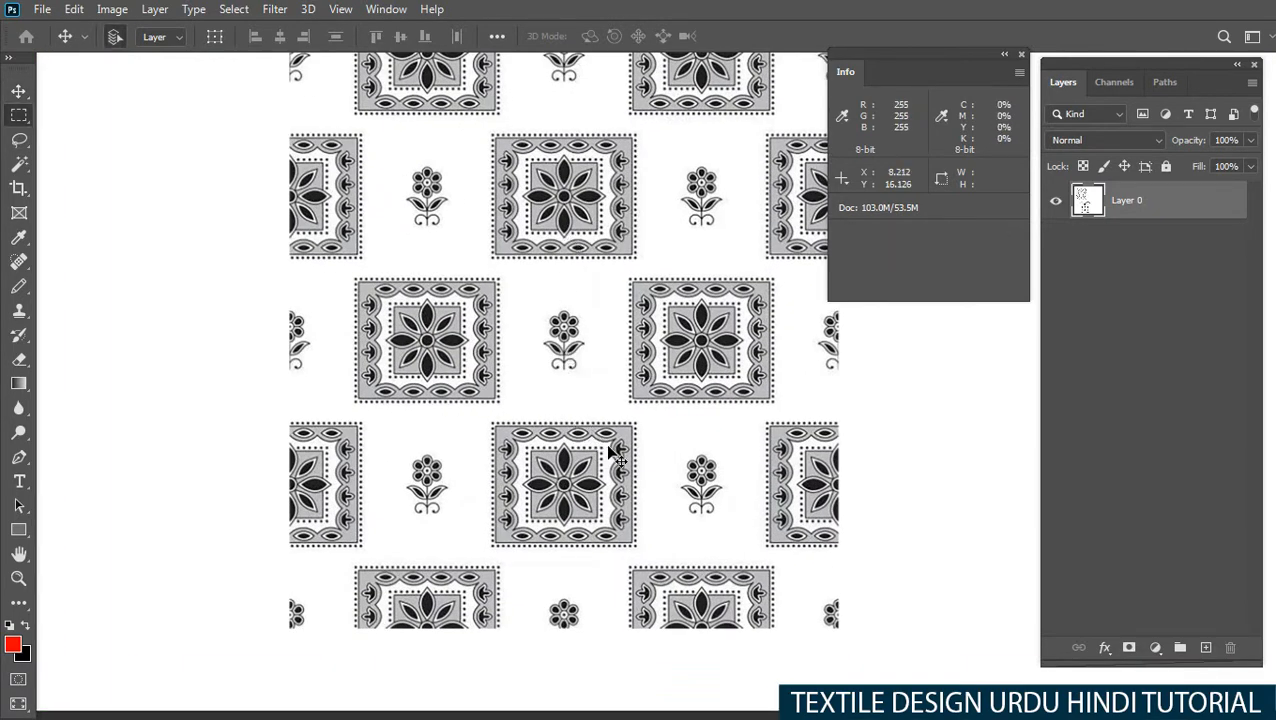
{"action": "key", "text": "m"}
{"action": "left_click_drag", "start_coordinate": [632, 548], "coordinate": [353, 260]}
{"action": "key", "text": "ctrl+d"}
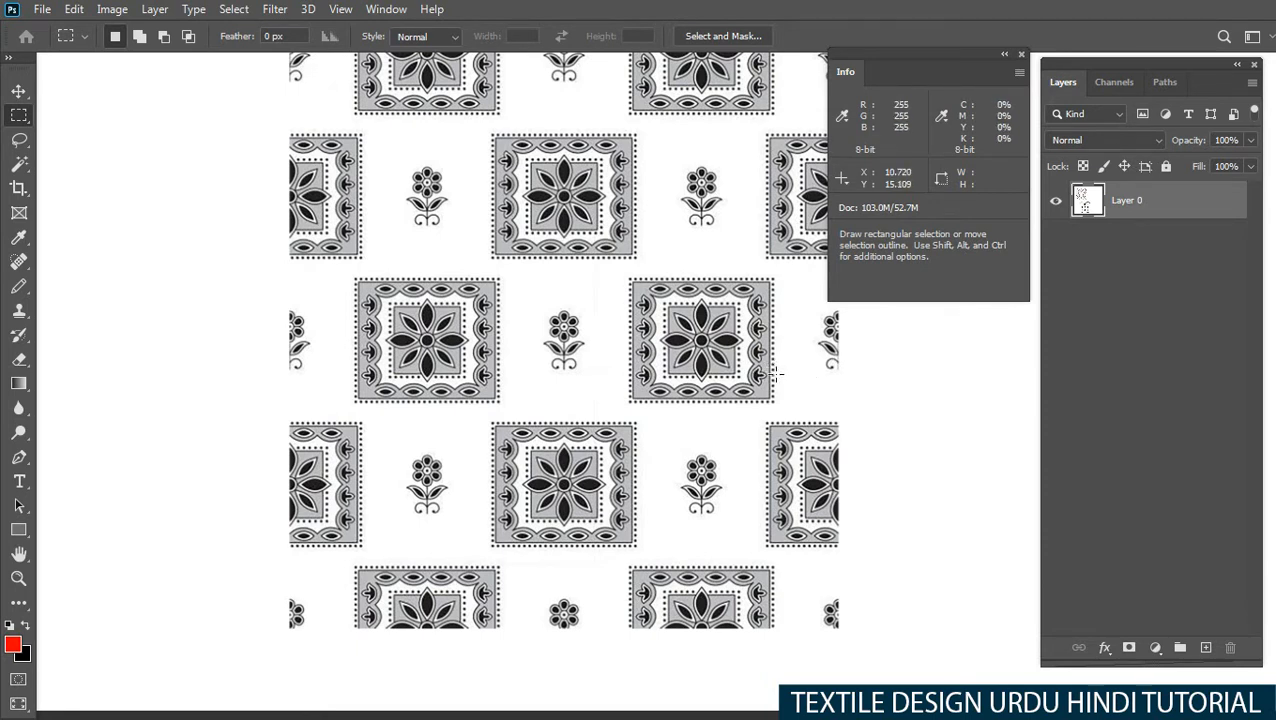
Step: Delete the cut-off bottom row of motifs using a marquee about 14.36 by 2.36 in aligned to the dotted border above it
{"action": "left_click_drag", "start_coordinate": [695, 379], "coordinate": [612, 384]}
{"action": "left_click_drag", "start_coordinate": [712, 353], "coordinate": [669, 360]}
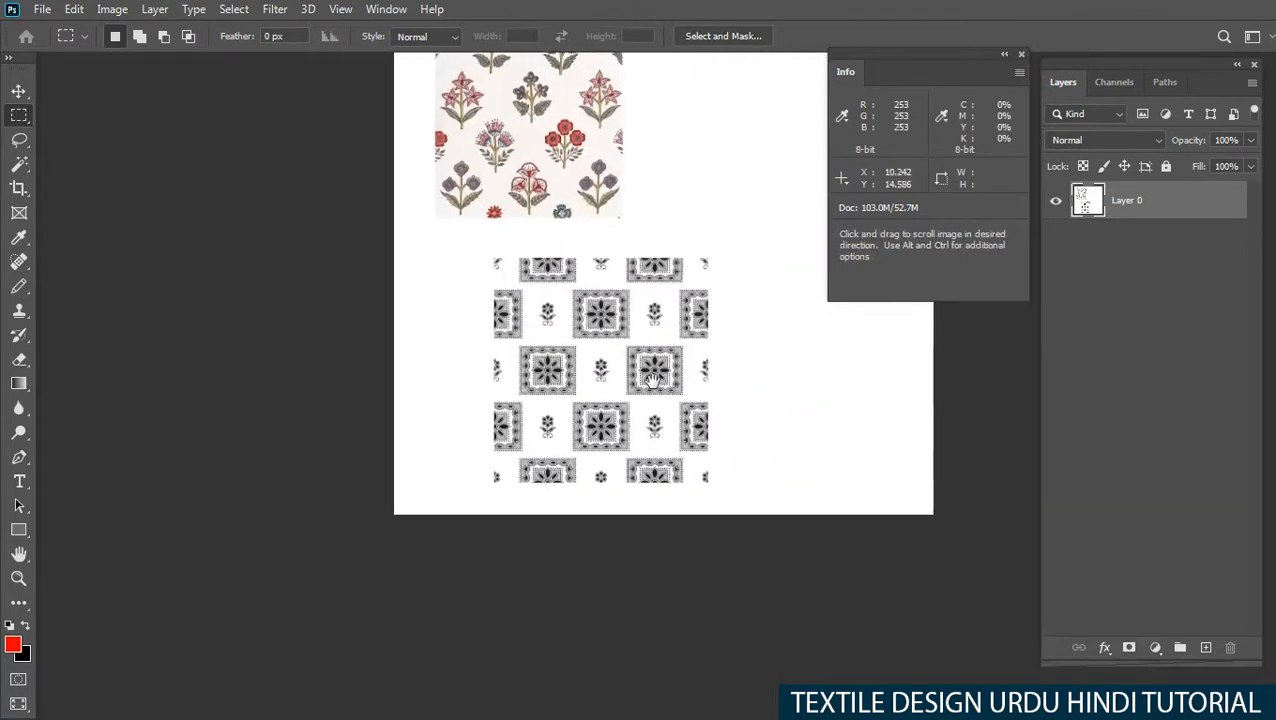
{"action": "mouse_move", "coordinate": [427, 518]}
{"action": "left_mouse_down"}
{"action": "mouse_move", "coordinate": [763, 422]}
{"action": "mouse_move", "coordinate": [814, 447]}
{"action": "left_mouse_up"}
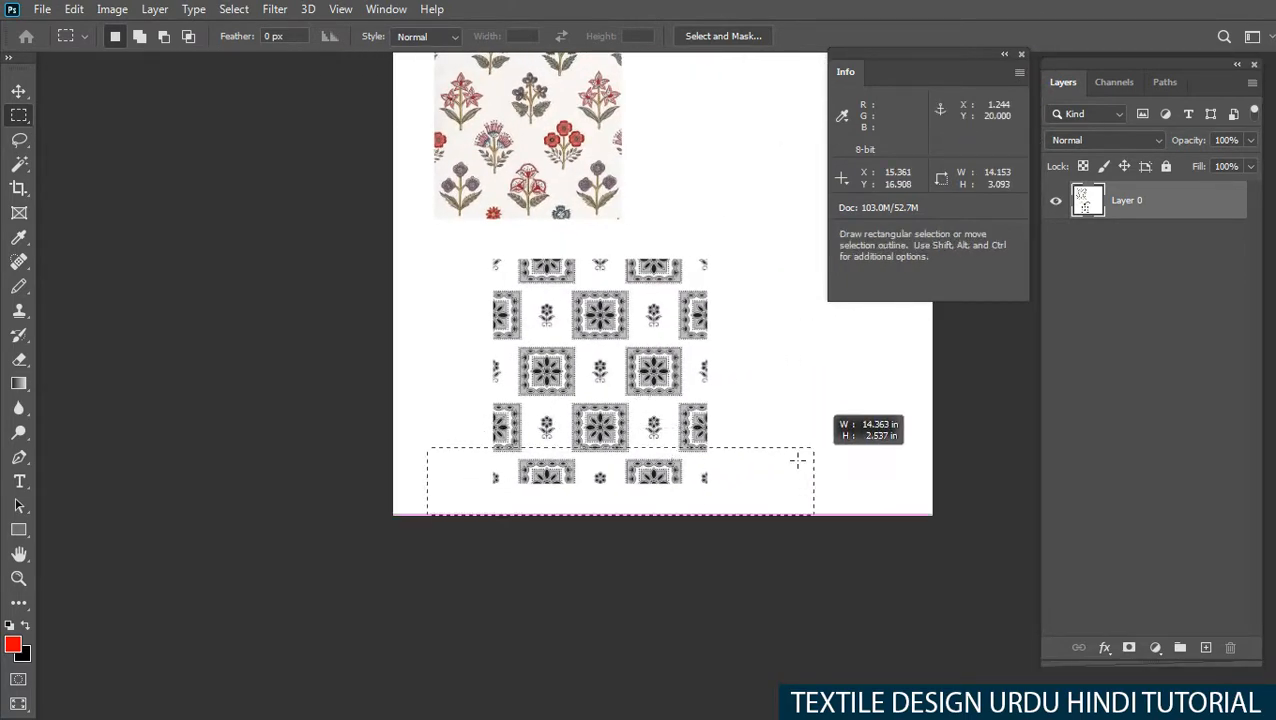
{"action": "mouse_move", "coordinate": [582, 467]}
{"action": "left_mouse_down"}
{"action": "mouse_move", "coordinate": [710, 435]}
{"action": "mouse_move", "coordinate": [677, 450]}
{"action": "mouse_move", "coordinate": [682, 405]}
{"action": "mouse_move", "coordinate": [683, 456]}
{"action": "left_mouse_up"}
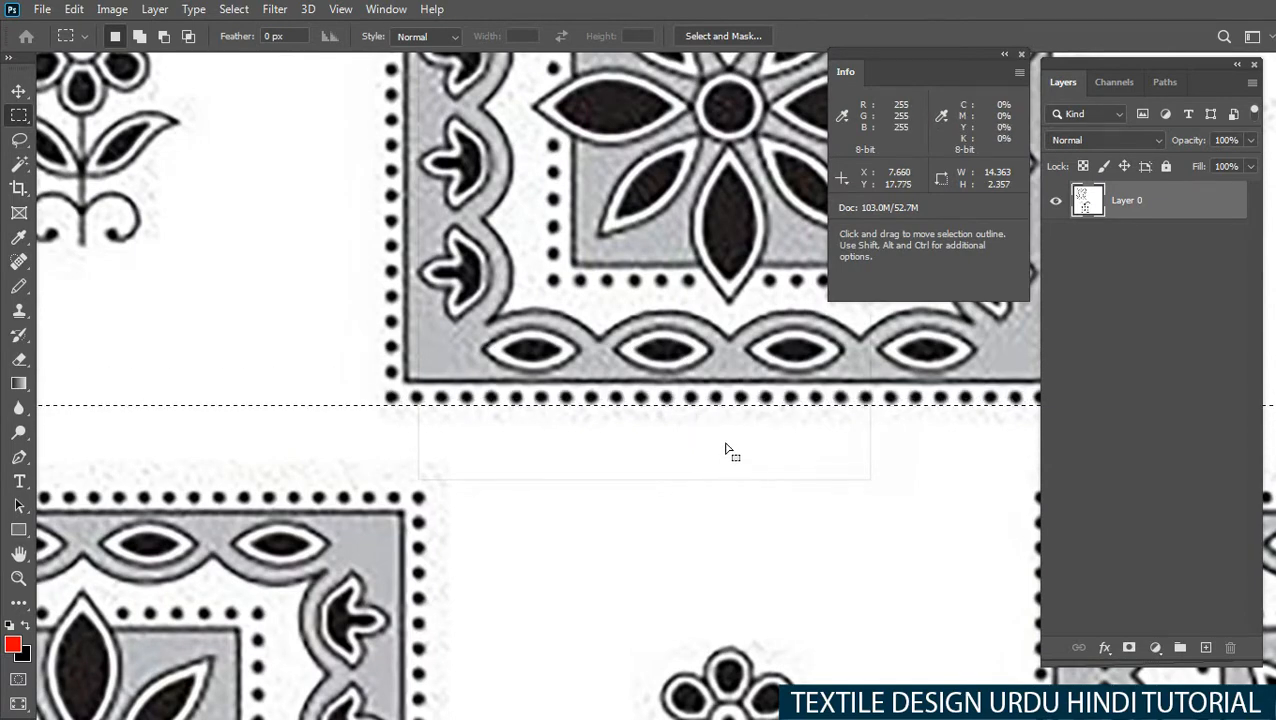
{"action": "key", "text": "Delete"}
Step: Delete the second row of square motifs from the top with a marquee about 12 by 2.1 in
{"action": "left_click_drag", "start_coordinate": [686, 402], "coordinate": [592, 385]}
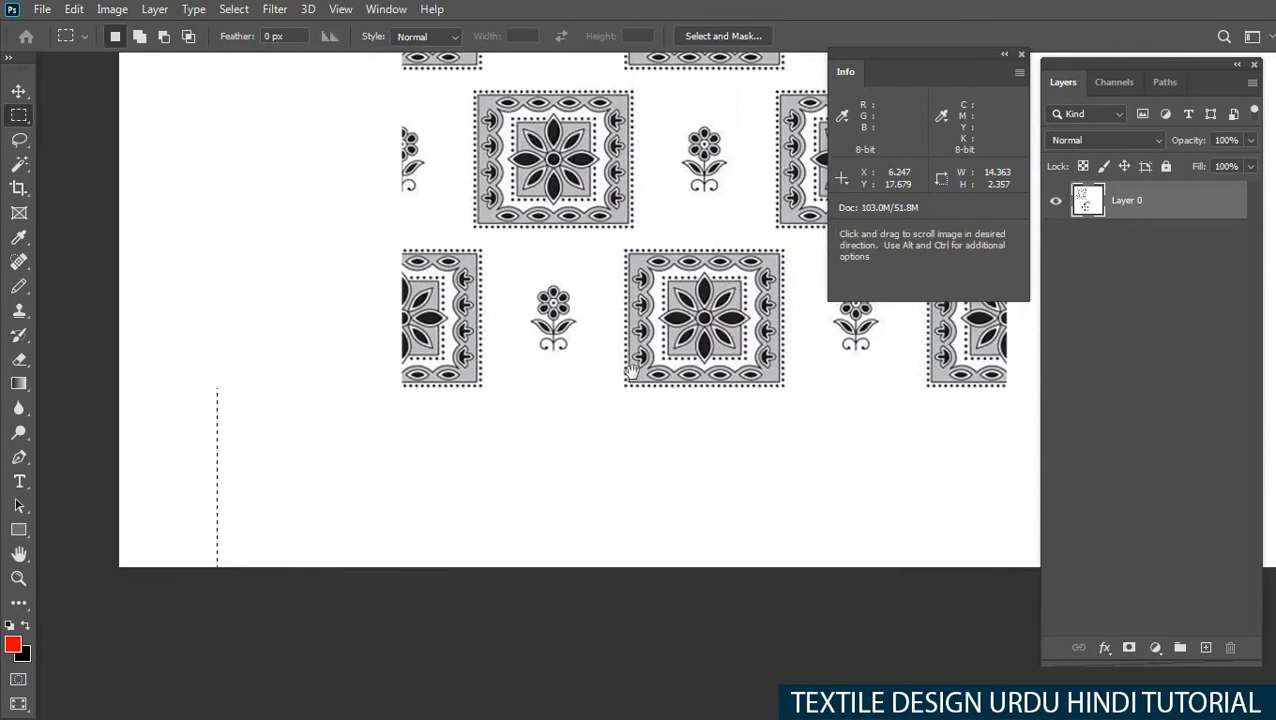
{"action": "left_click_drag", "start_coordinate": [702, 328], "coordinate": [576, 454]}
{"action": "left_click_drag", "start_coordinate": [614, 400], "coordinate": [588, 461]}
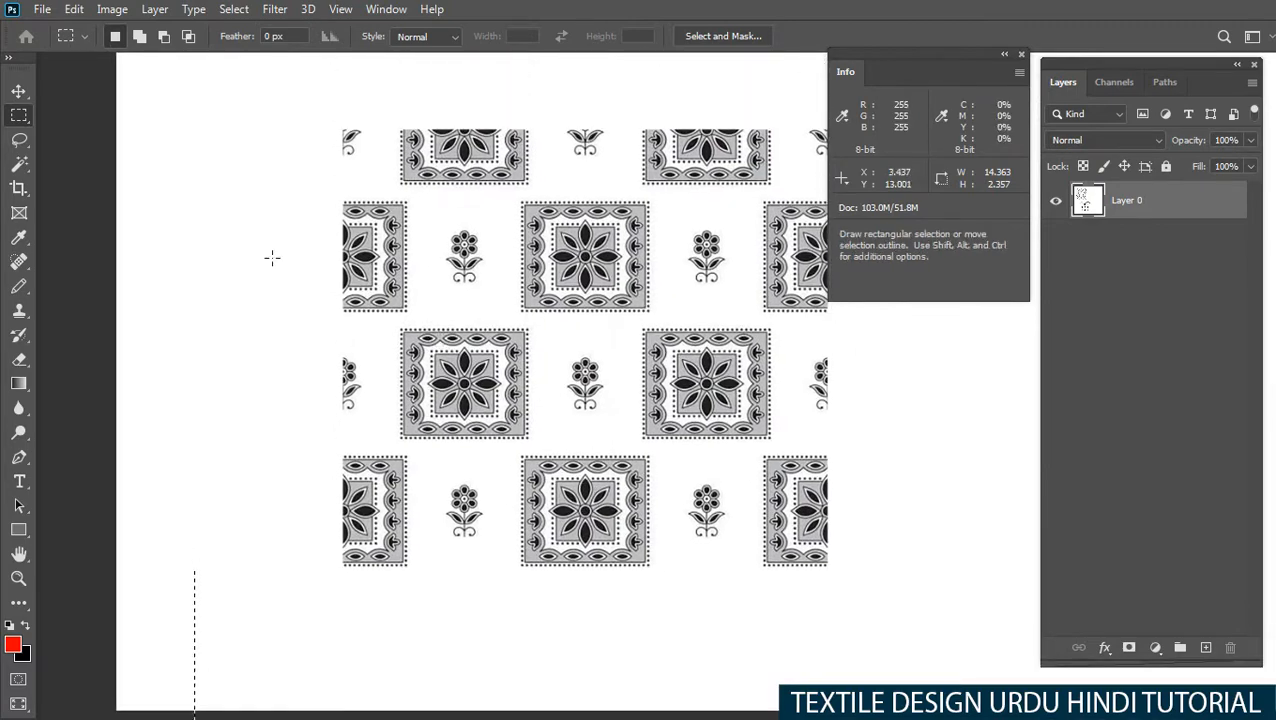
{"action": "left_click_drag", "start_coordinate": [209, 225], "coordinate": [938, 353]}
{"action": "left_click_drag", "start_coordinate": [637, 341], "coordinate": [668, 303]}
{"action": "key", "text": "Delete"}
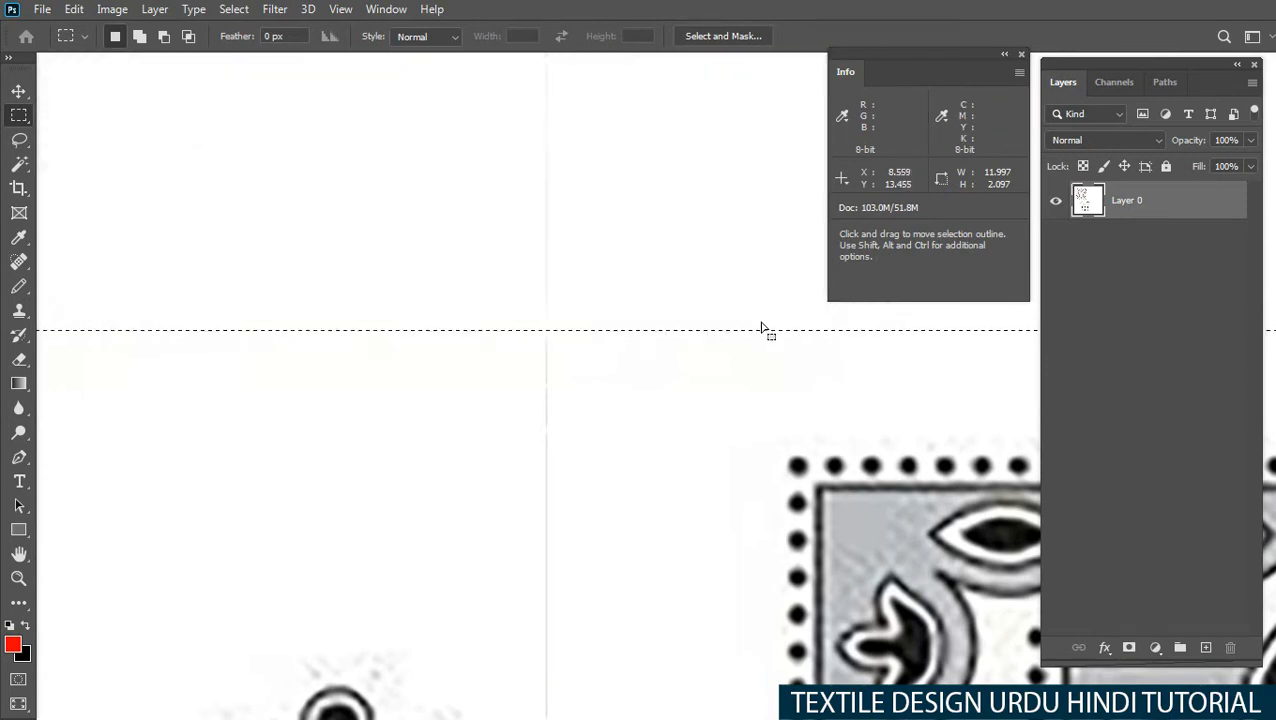
Step: Delete the remaining partial row at the pattern's top with a marquee about 10.73 by 2.48 in, and deselect
{"action": "key", "text": "ctrl+space"}
{"action": "mouse_move", "coordinate": [664, 393]}
{"action": "left_mouse_down"}
{"action": "mouse_move", "coordinate": [558, 400]}
{"action": "mouse_move", "coordinate": [614, 398]}
{"action": "left_mouse_up"}
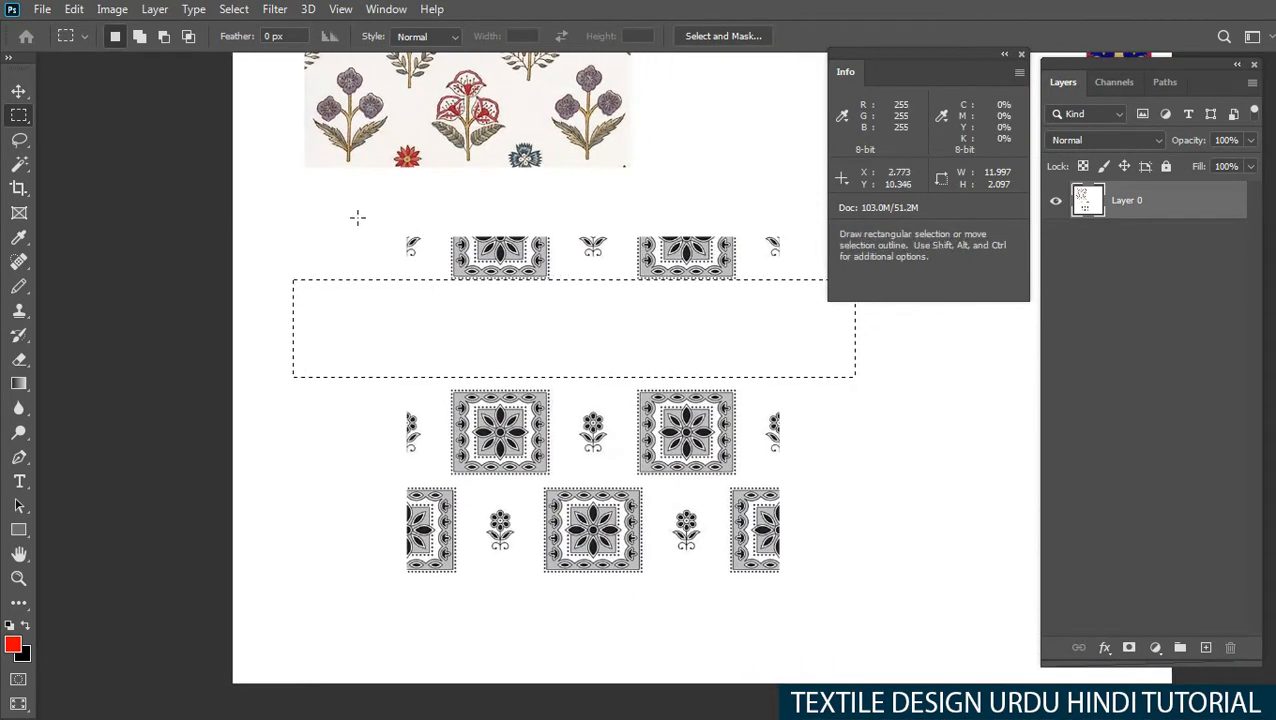
{"action": "left_click_drag", "start_coordinate": [358, 217], "coordinate": [861, 331]}
{"action": "key", "text": "Delete"}
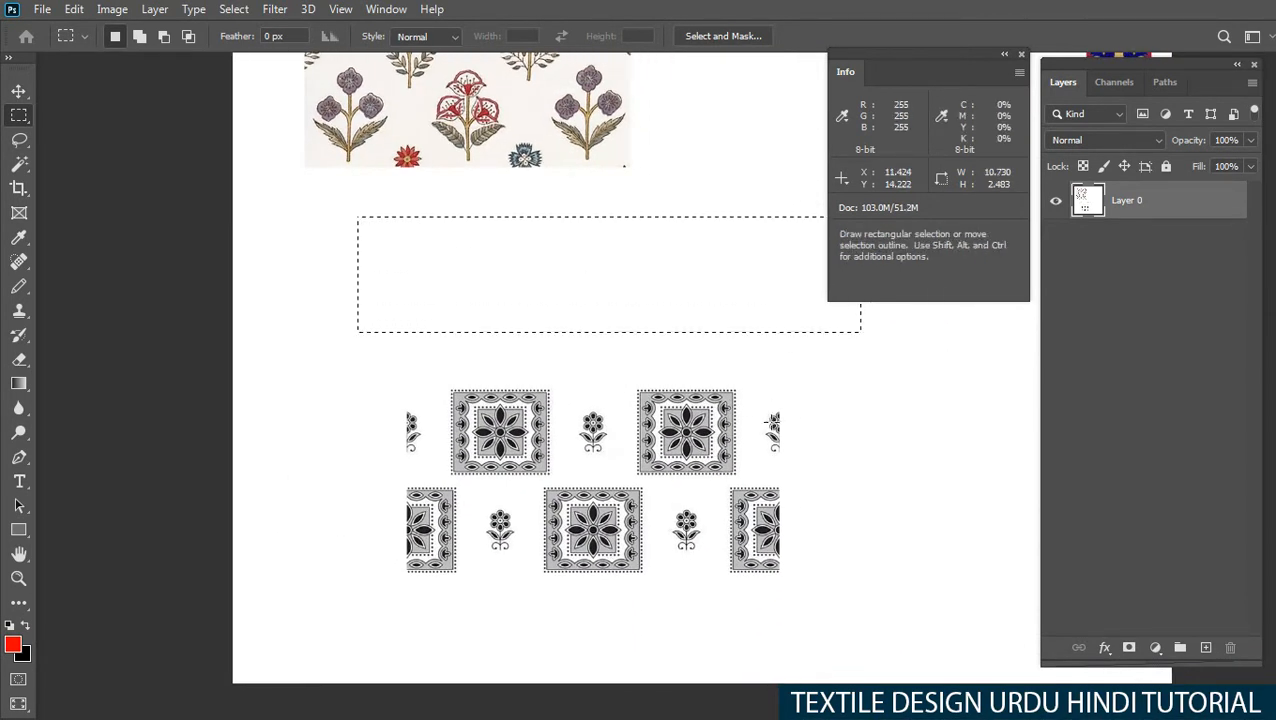
{"action": "key", "text": "ctrl+d"}
Step: Delete everything right of the upper row's second square with a marquee about 5 by 5.44 in aligned to its dotted edge
{"action": "left_click_drag", "start_coordinate": [731, 422], "coordinate": [632, 396]}
{"action": "left_click_drag", "start_coordinate": [575, 321], "coordinate": [809, 576]}
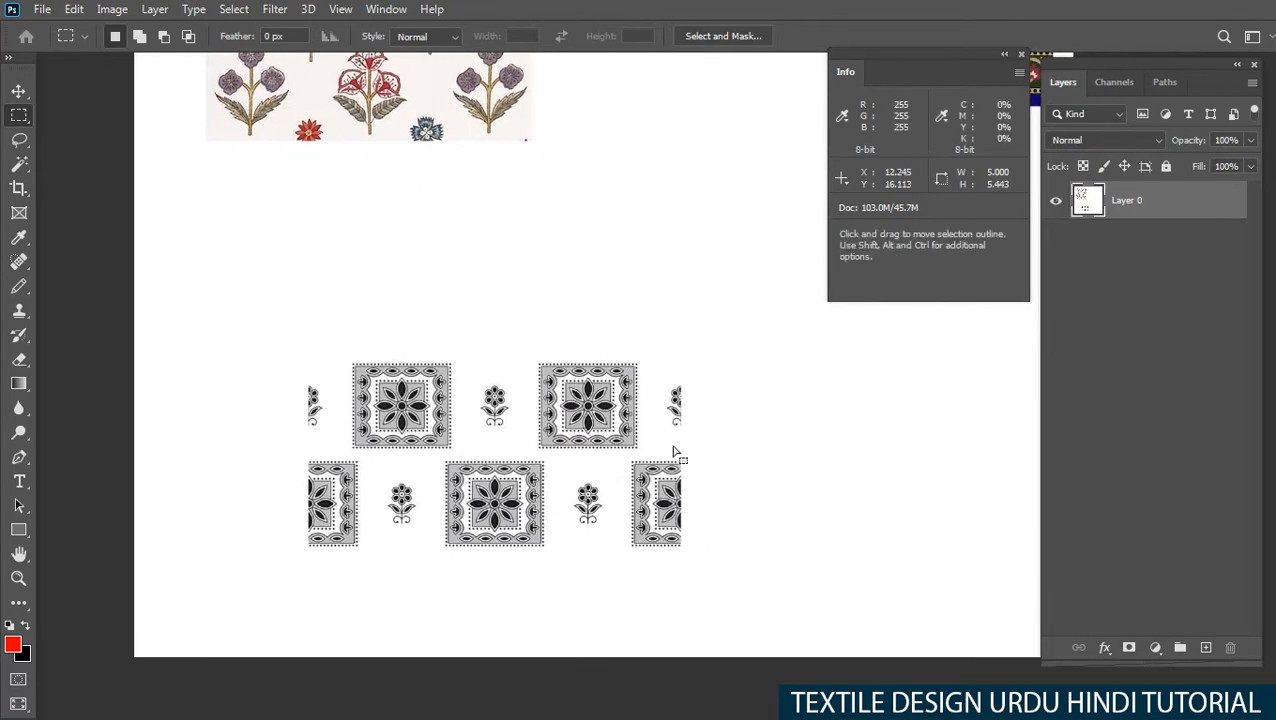
{"action": "left_click_drag", "start_coordinate": [619, 432], "coordinate": [785, 415]}
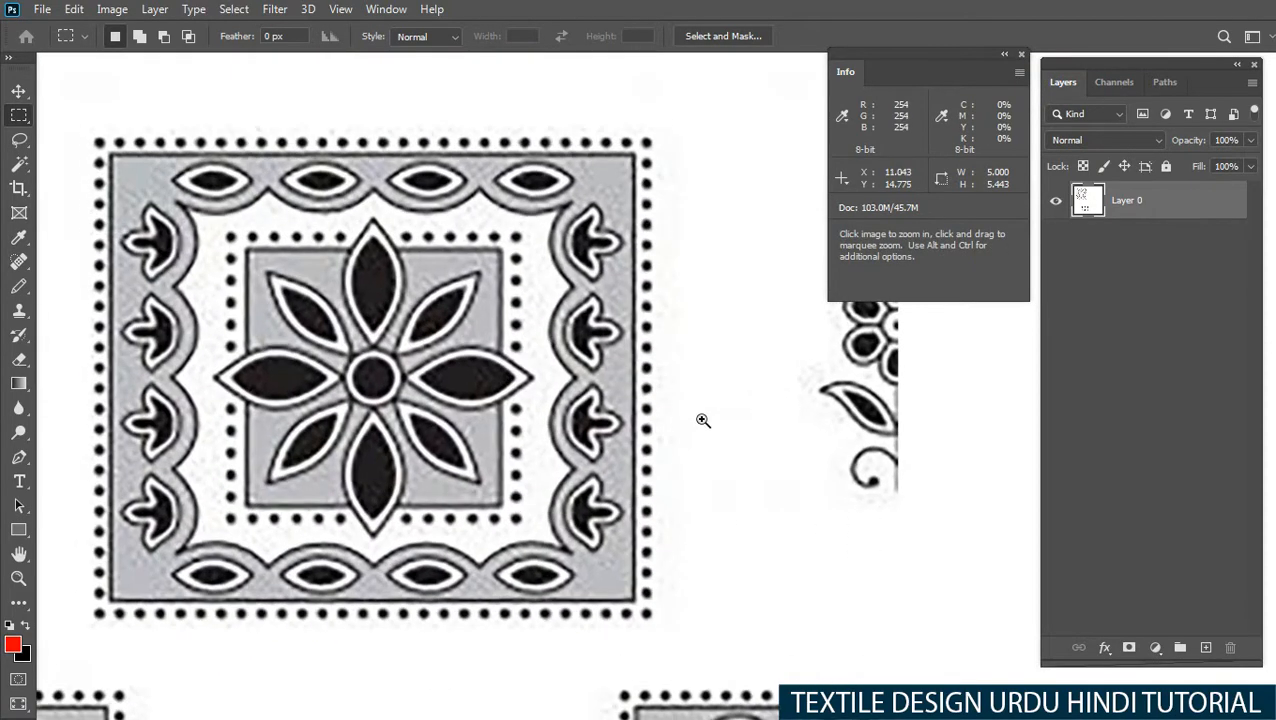
{"action": "left_click_drag", "start_coordinate": [693, 416], "coordinate": [776, 415]}
{"action": "mouse_move", "coordinate": [727, 421]}
{"action": "left_mouse_down"}
{"action": "mouse_move", "coordinate": [410, 446]}
{"action": "mouse_move", "coordinate": [520, 400]}
{"action": "left_mouse_up"}
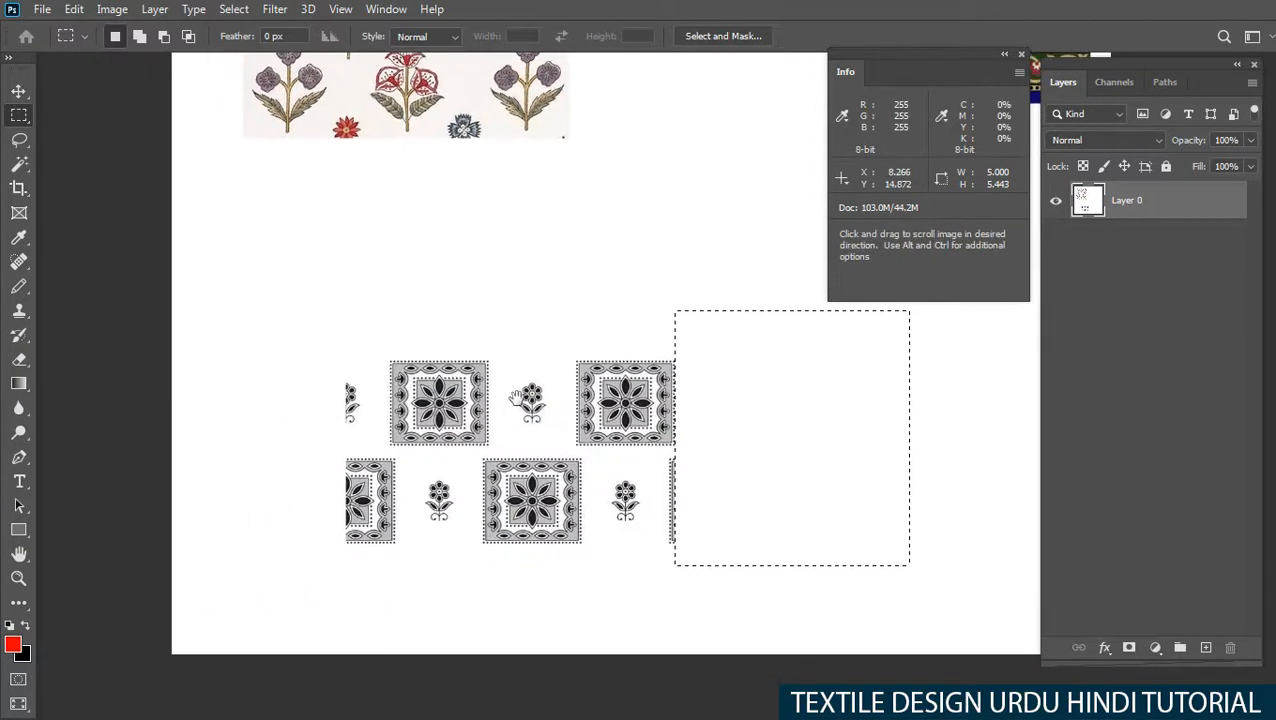
Step: Delete everything left of the upper row's first square's dotted right edge with a marquee about 5.21 by 5.87 in, and deselect
{"action": "mouse_move", "coordinate": [259, 326]}
{"action": "left_mouse_down"}
{"action": "mouse_move", "coordinate": [527, 554]}
{"action": "mouse_move", "coordinate": [503, 600]}
{"action": "left_mouse_up"}
{"action": "left_click_drag", "start_coordinate": [493, 415], "coordinate": [680, 418]}
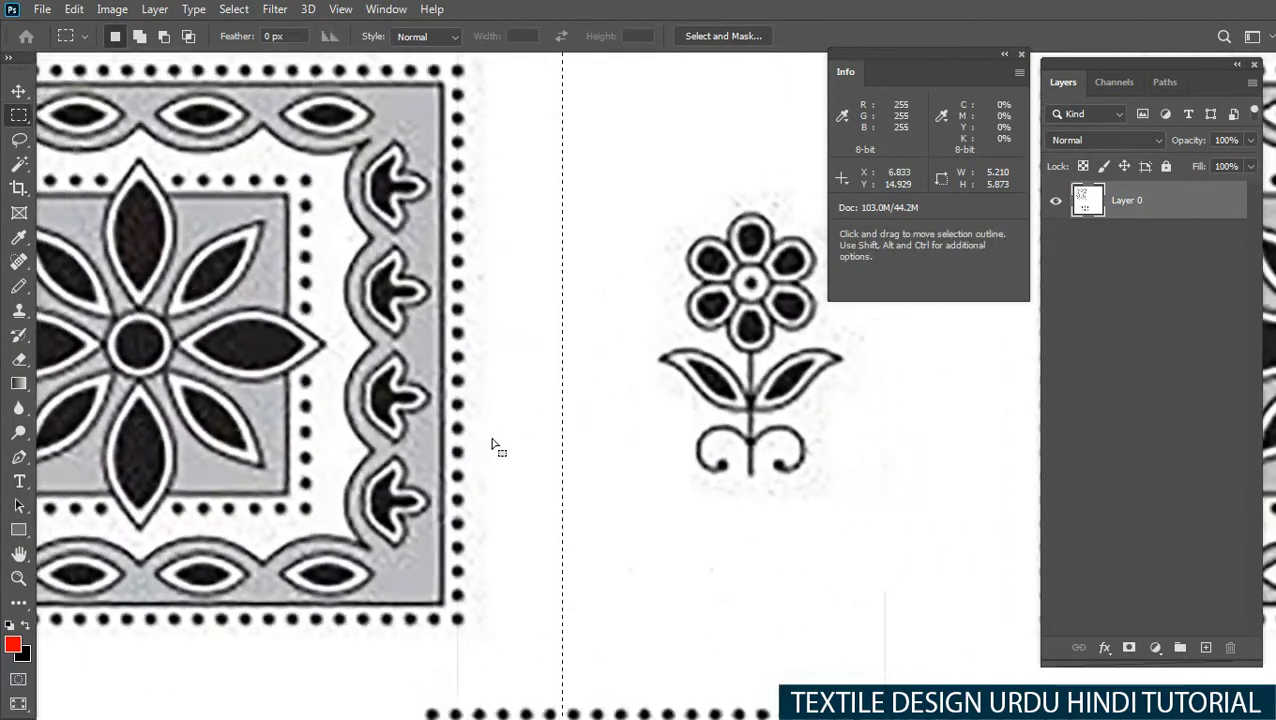
{"action": "left_click_drag", "start_coordinate": [544, 438], "coordinate": [449, 450]}
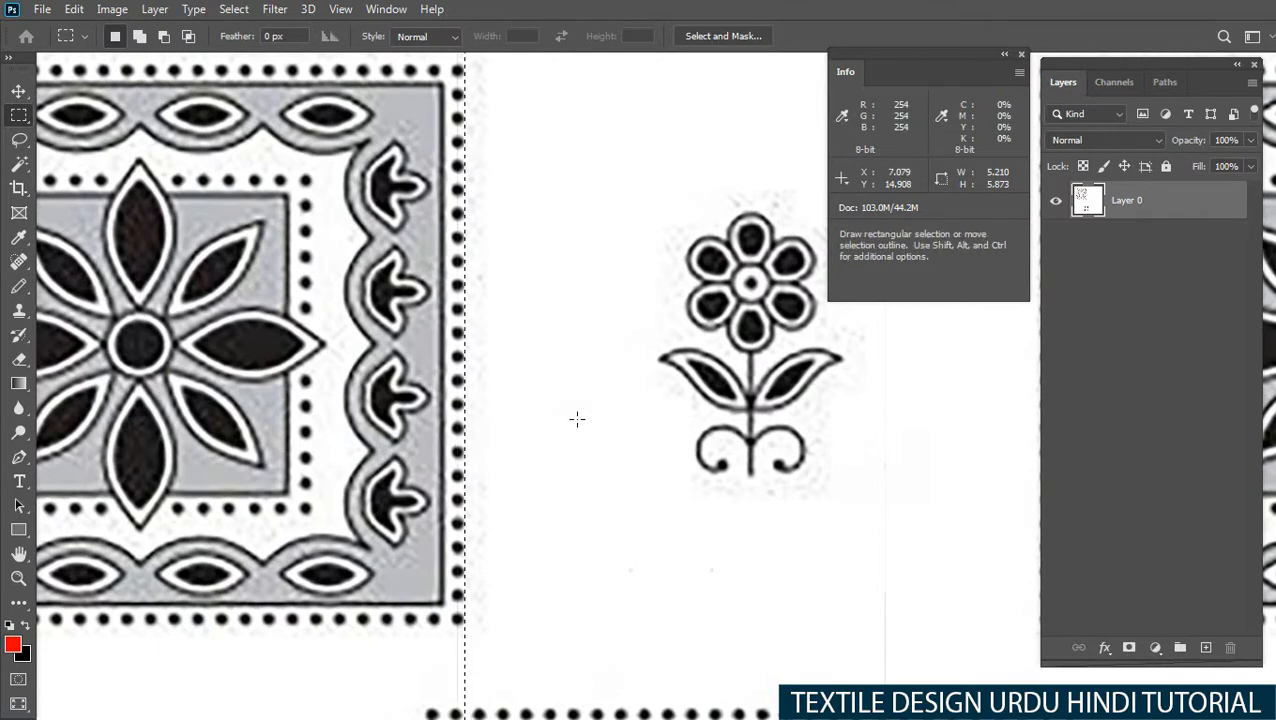
{"action": "key", "text": "Delete"}
{"action": "left_click_drag", "start_coordinate": [712, 419], "coordinate": [588, 416]}
{"action": "key", "text": "ctrl+d"}
{"action": "left_click_drag", "start_coordinate": [678, 430], "coordinate": [519, 412]}
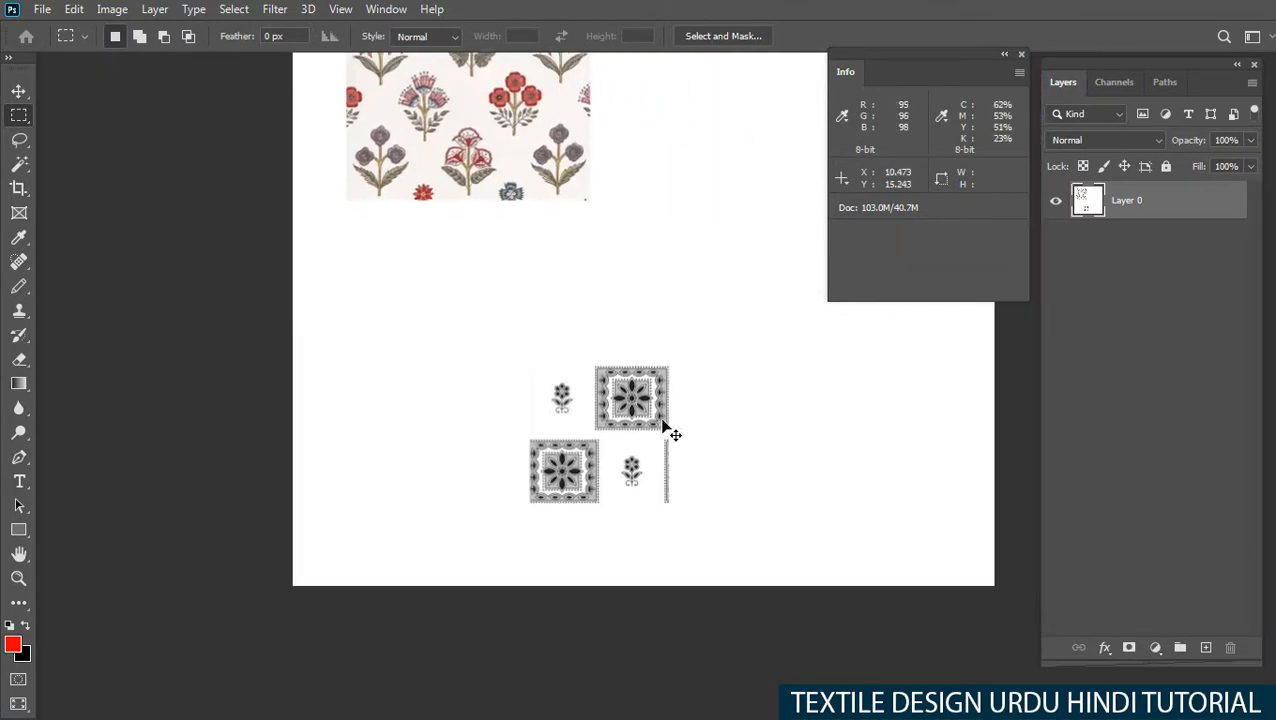
Step: Select the remaining repeat tile, about 3.96 by 4.17 in, and cut and paste it onto a new layer
{"action": "key", "text": "ctrl+t"}
{"action": "key", "text": "Escape"}
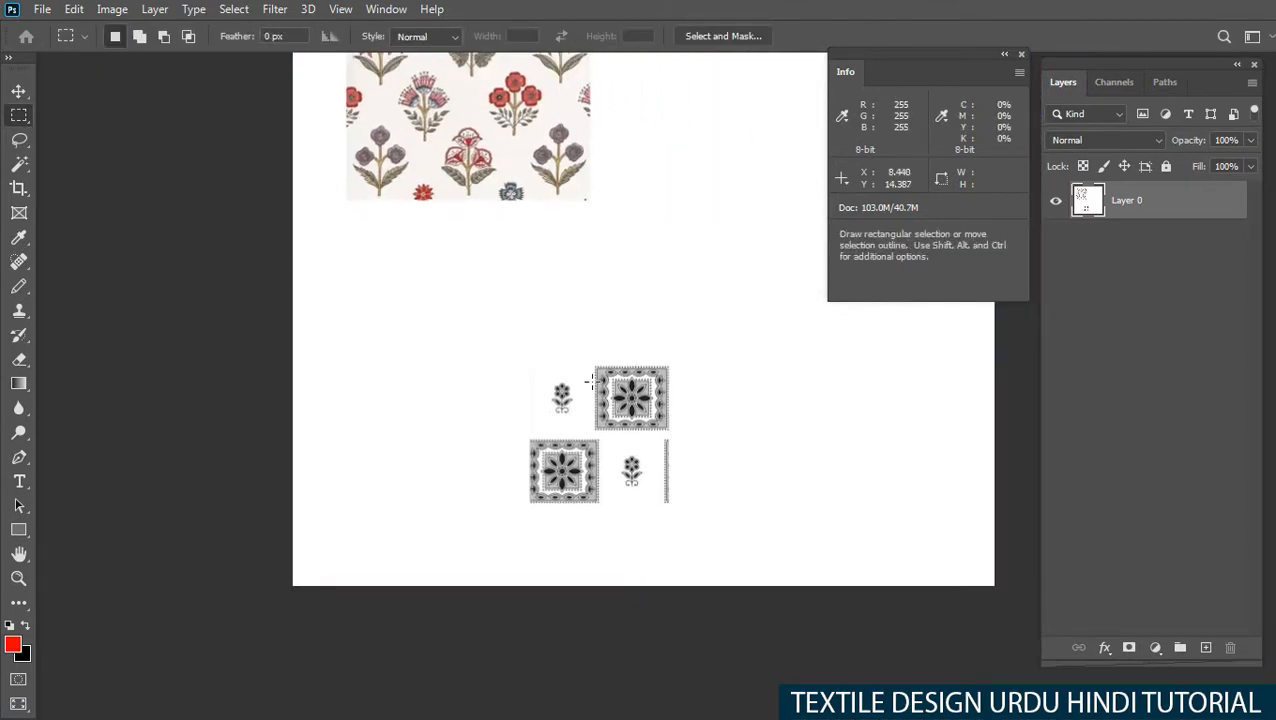
{"action": "left_click_drag", "start_coordinate": [500, 346], "coordinate": [672, 486]}
{"action": "key", "text": "w"}
{"action": "left_click", "coordinate": [718, 487]}
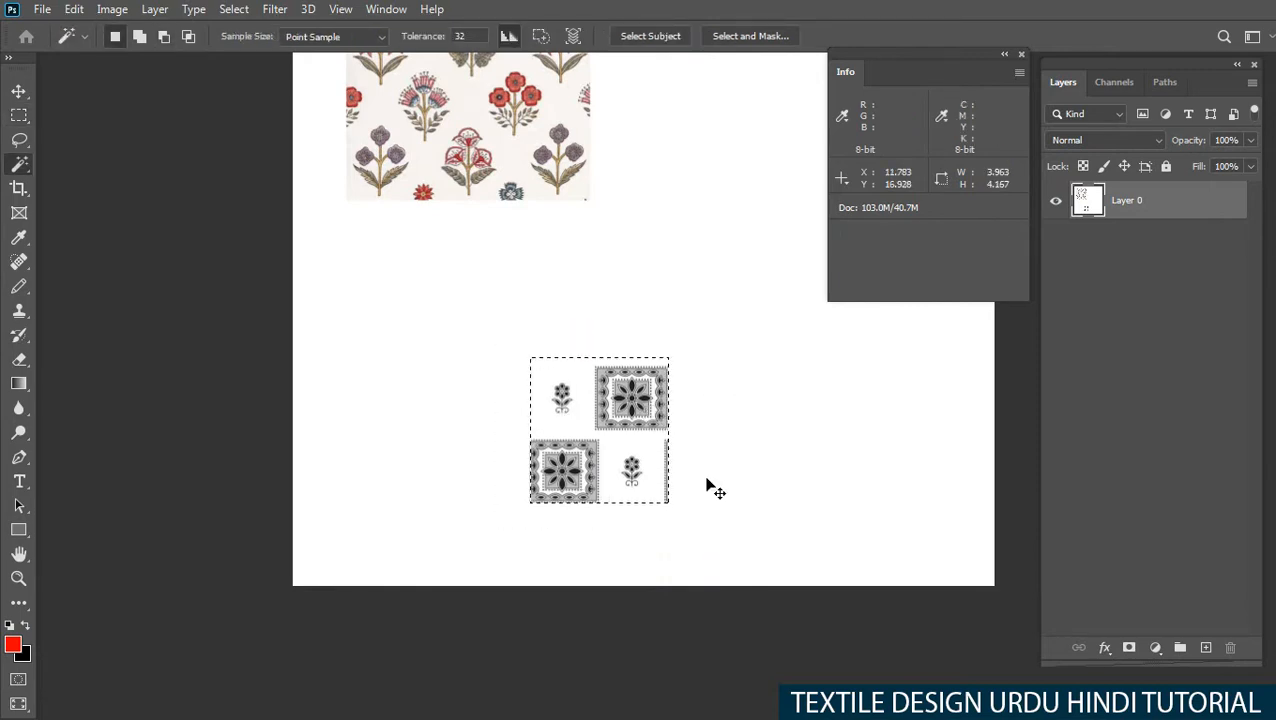
{"action": "key", "text": "ctrl+x"}
{"action": "key", "text": "ctrl+v"}
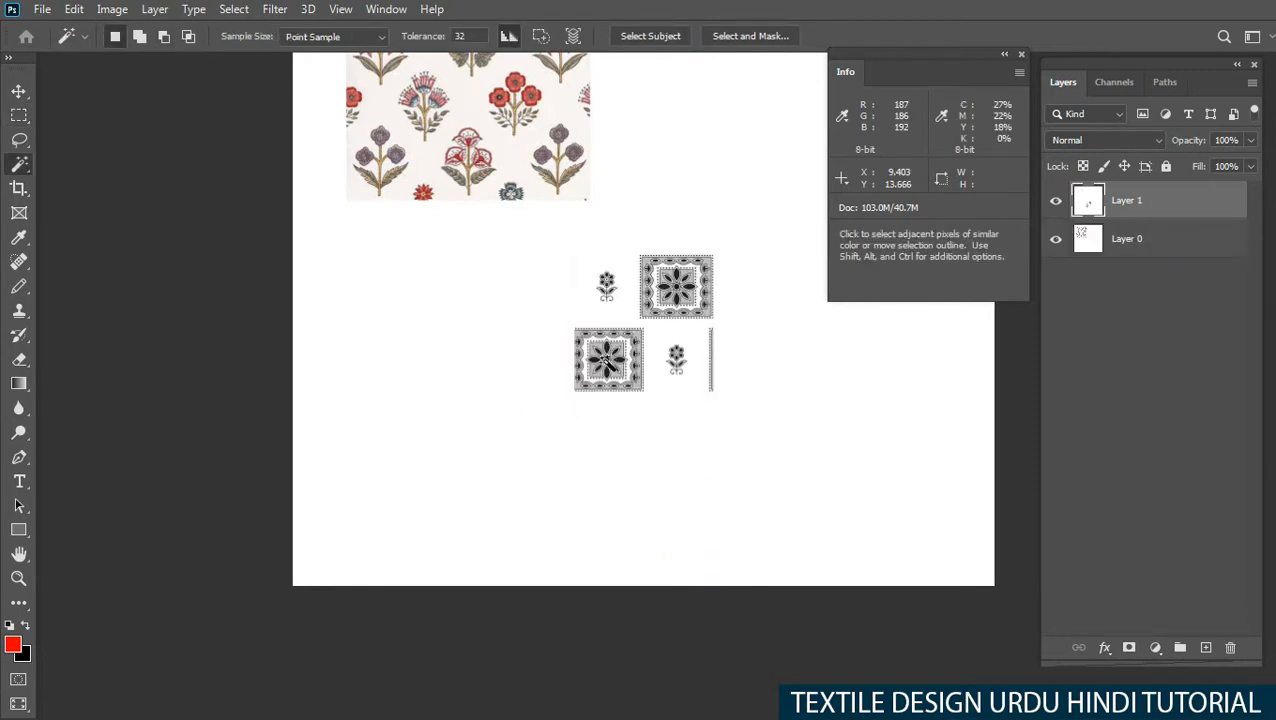
Step: Move the pasted repeat tile down and left into the lower blank area and check its bounds with Free Transform
{"action": "key", "text": "m"}
{"action": "left_click_drag", "start_coordinate": [603, 358], "coordinate": [514, 452]}
{"action": "key", "text": "ctrl+d"}
{"action": "key", "text": "v"}
{"action": "left_click_drag", "start_coordinate": [598, 388], "coordinate": [458, 502]}
{"action": "left_click", "coordinate": [509, 452], "text": "ctrl"}
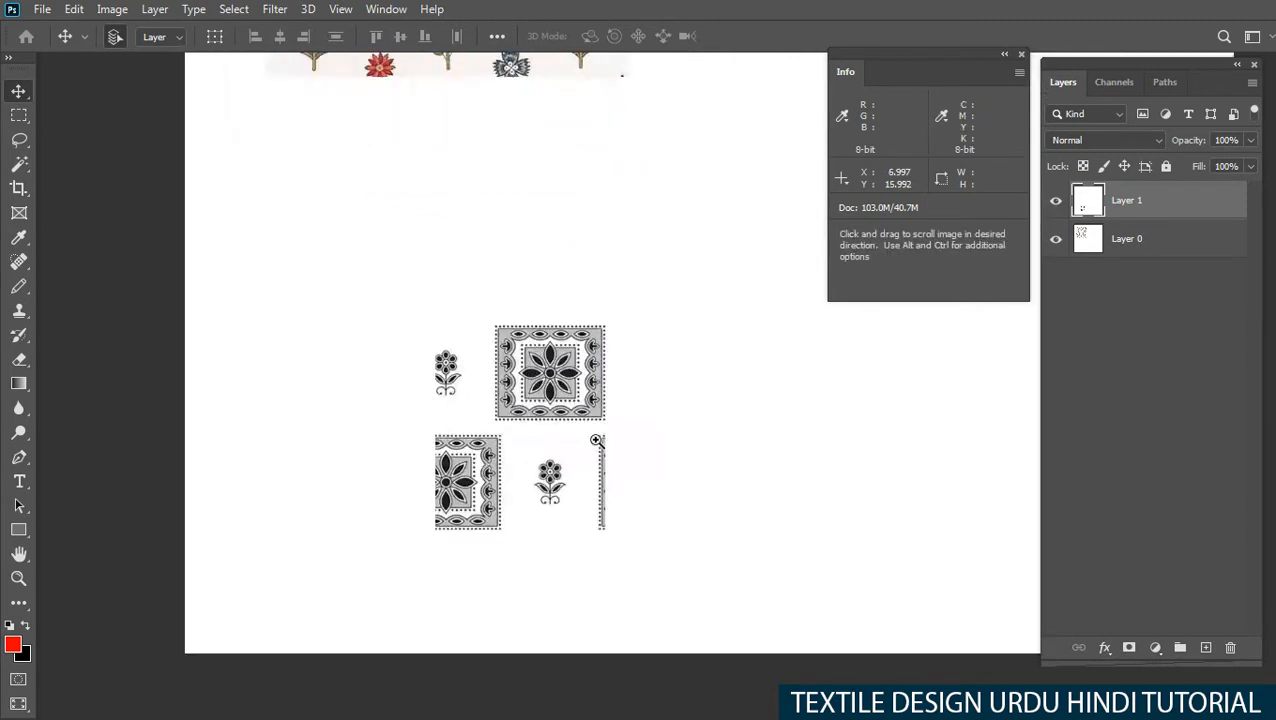
{"action": "key", "text": "ctrl+t"}
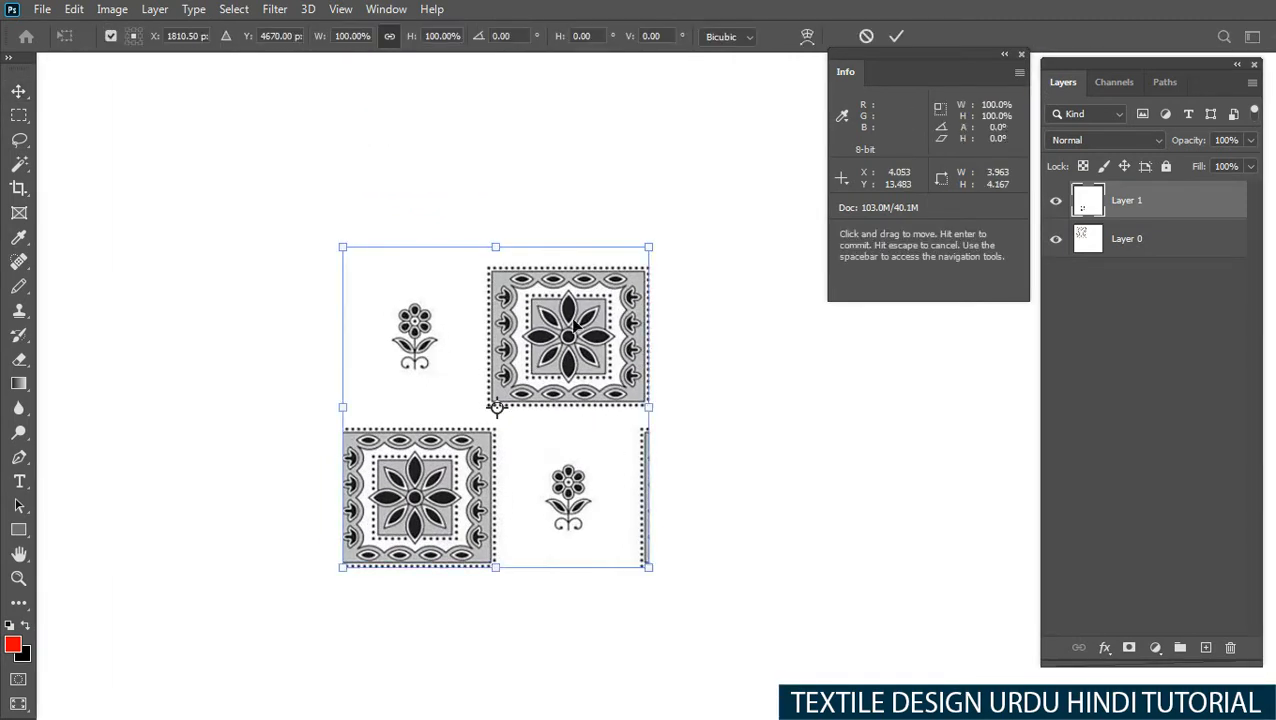
{"action": "key", "text": "Return"}
Step: Trim the blank strip above the repeat tile with a marquee about 5.78 by 1.03 in aligned to the upper square's dotted border
{"action": "key", "text": "m"}
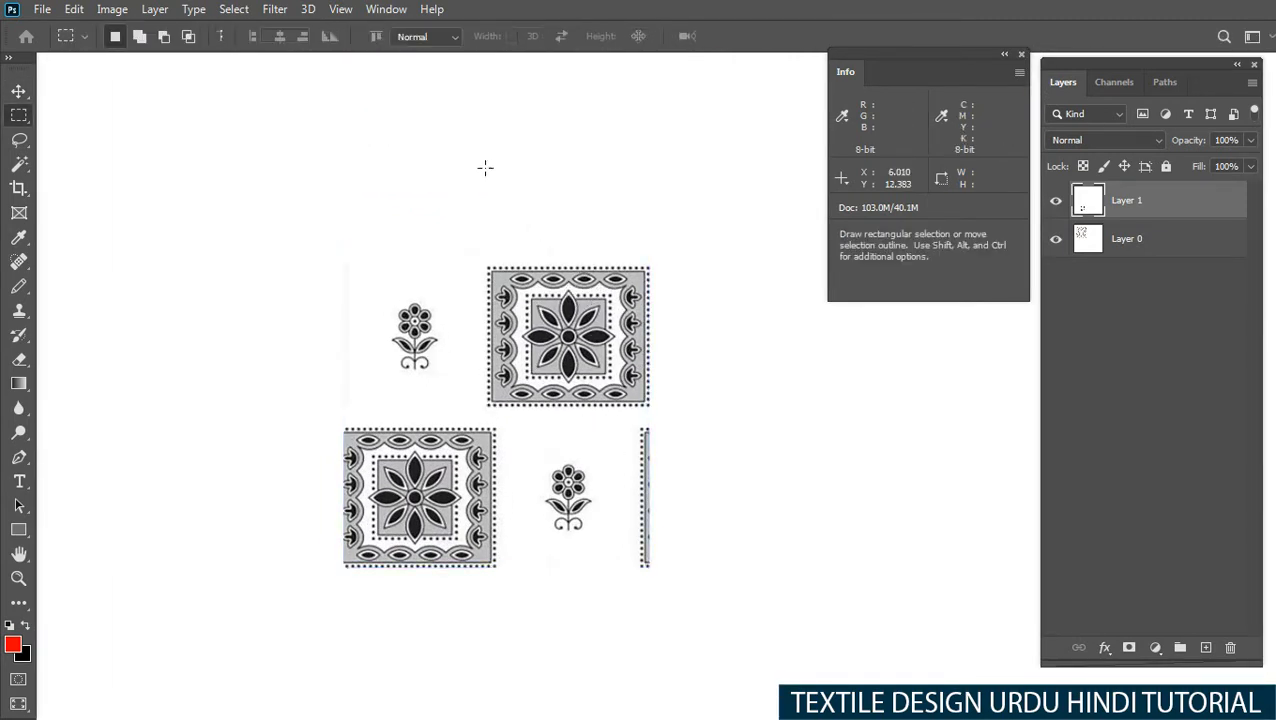
{"action": "left_click_drag", "start_coordinate": [284, 202], "coordinate": [730, 280]}
{"action": "left_click", "coordinate": [598, 289], "text": "ctrl"}
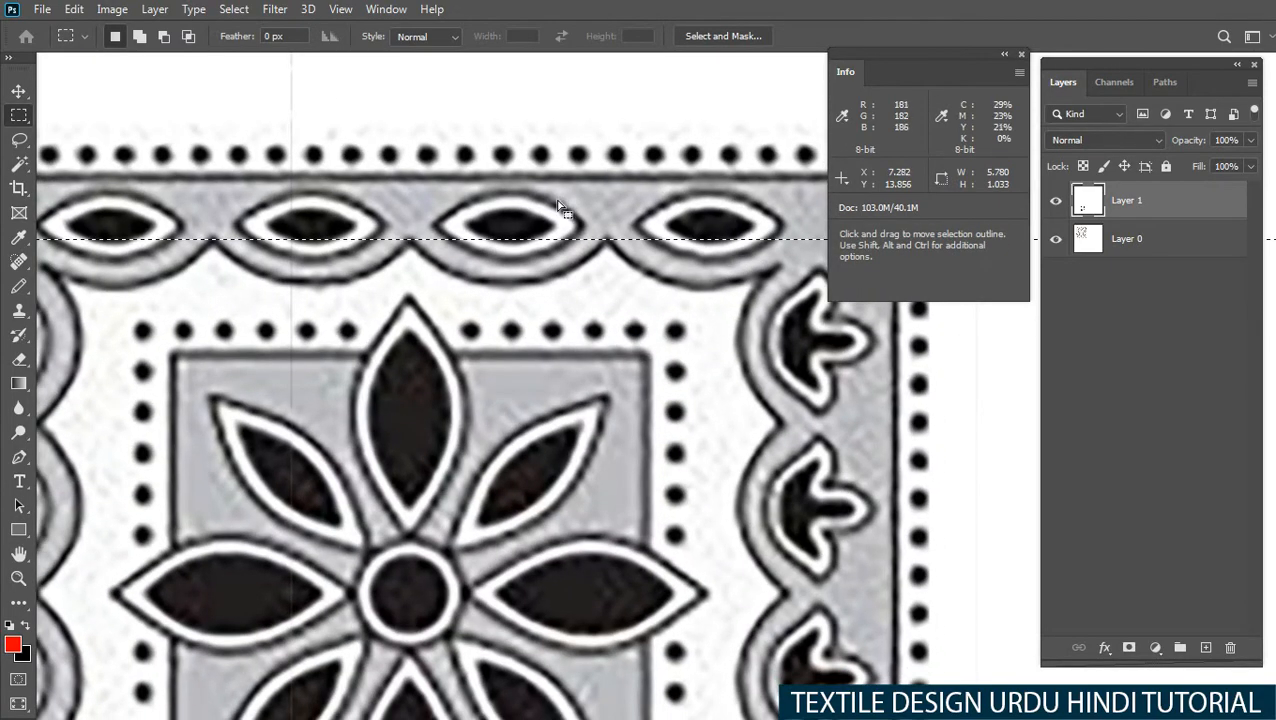
{"action": "left_click_drag", "start_coordinate": [551, 206], "coordinate": [663, 370]}
{"action": "left_click_drag", "start_coordinate": [647, 311], "coordinate": [626, 242]}
{"action": "left_click_drag", "start_coordinate": [645, 405], "coordinate": [476, 437]}
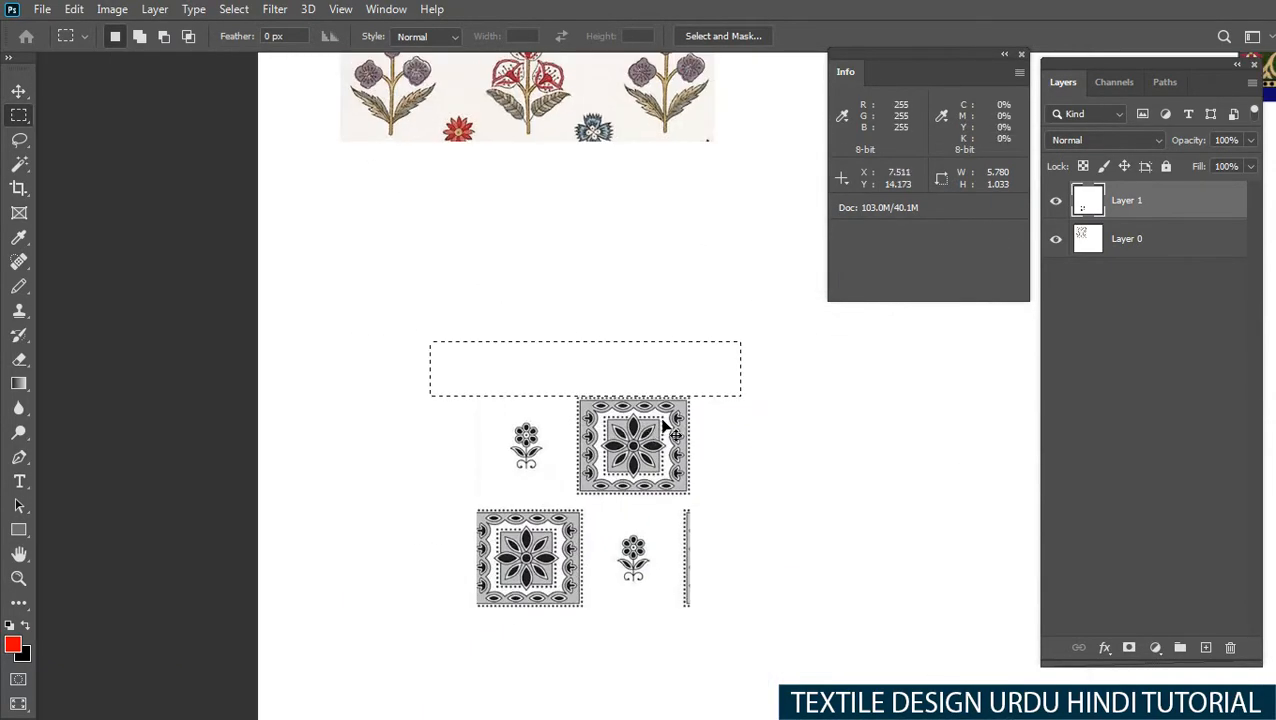
Step: Enlarge the repeat tile proportionally with Free Transform, keeping its lower-left corner fixed, and check the upper-right square up close
{"action": "key", "text": "ctrl+t"}
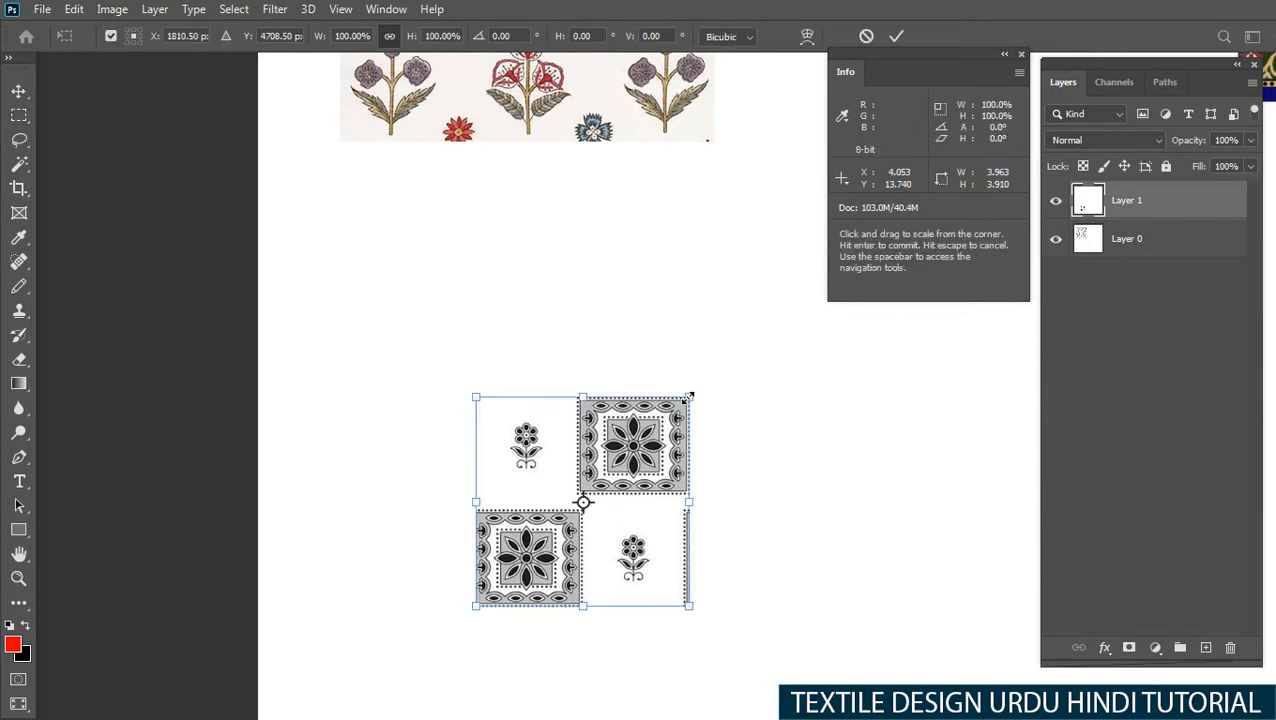
{"action": "left_click_drag", "start_coordinate": [688, 397], "coordinate": [750, 340]}
{"action": "key", "text": "Return"}
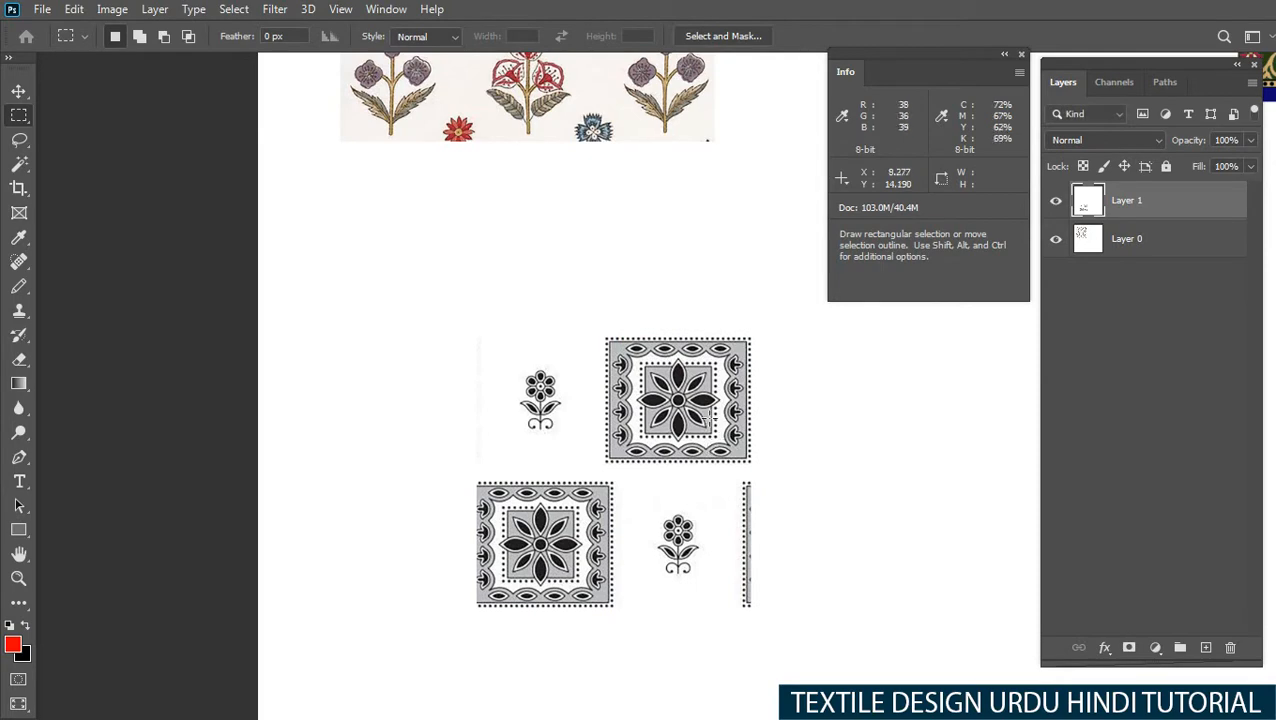
{"action": "left_click", "coordinate": [727, 400], "text": "ctrl"}
{"action": "left_click", "coordinate": [727, 400], "text": "ctrl"}
{"action": "left_click", "coordinate": [727, 399], "text": "ctrl"}
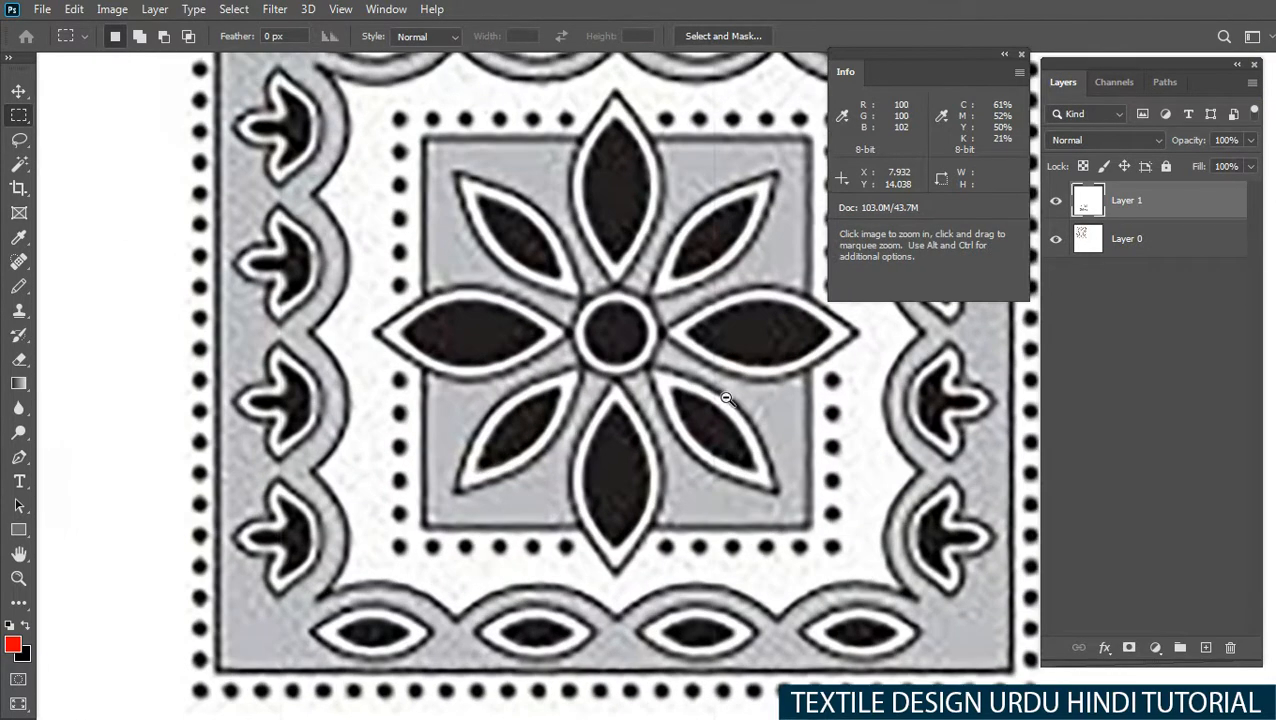
Step: Undock the toolbox from the window edge and set it over the canvas, clearing the space for the vertical ruler
{"action": "left_click_drag", "start_coordinate": [671, 435], "coordinate": [632, 537]}
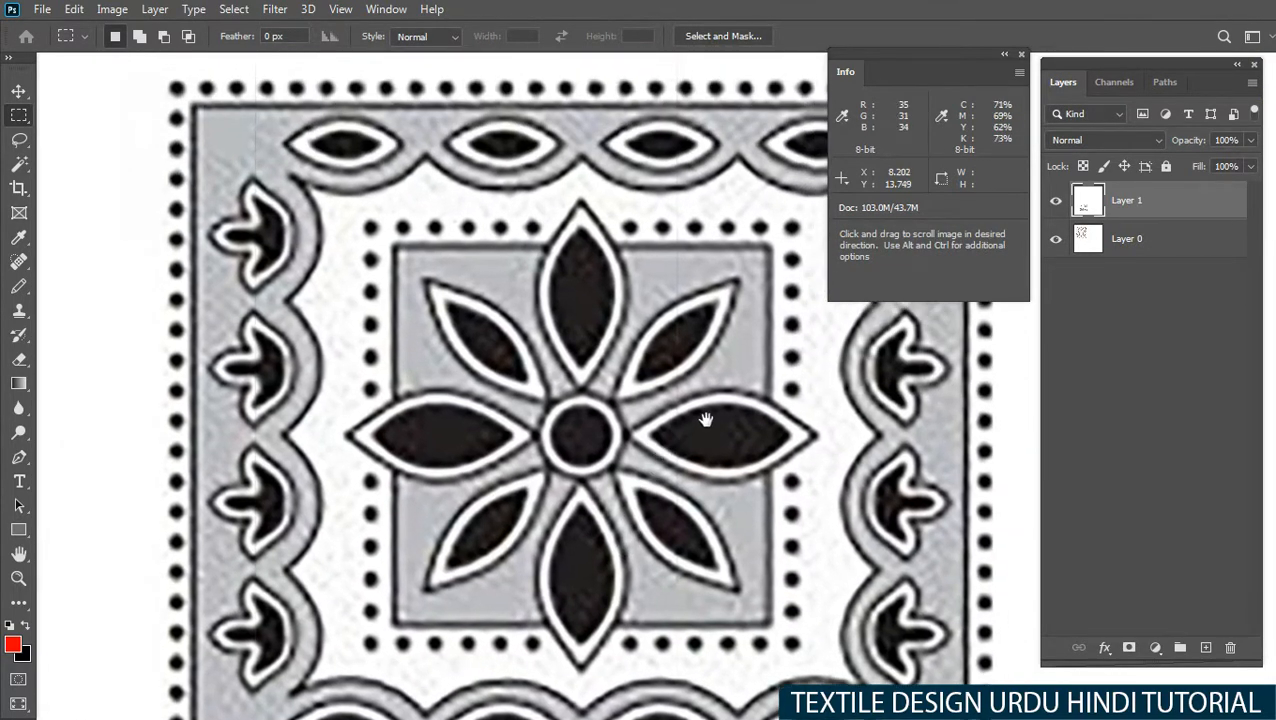
{"action": "left_click", "coordinate": [606, 440]}
{"action": "key", "text": "ctrl+r"}
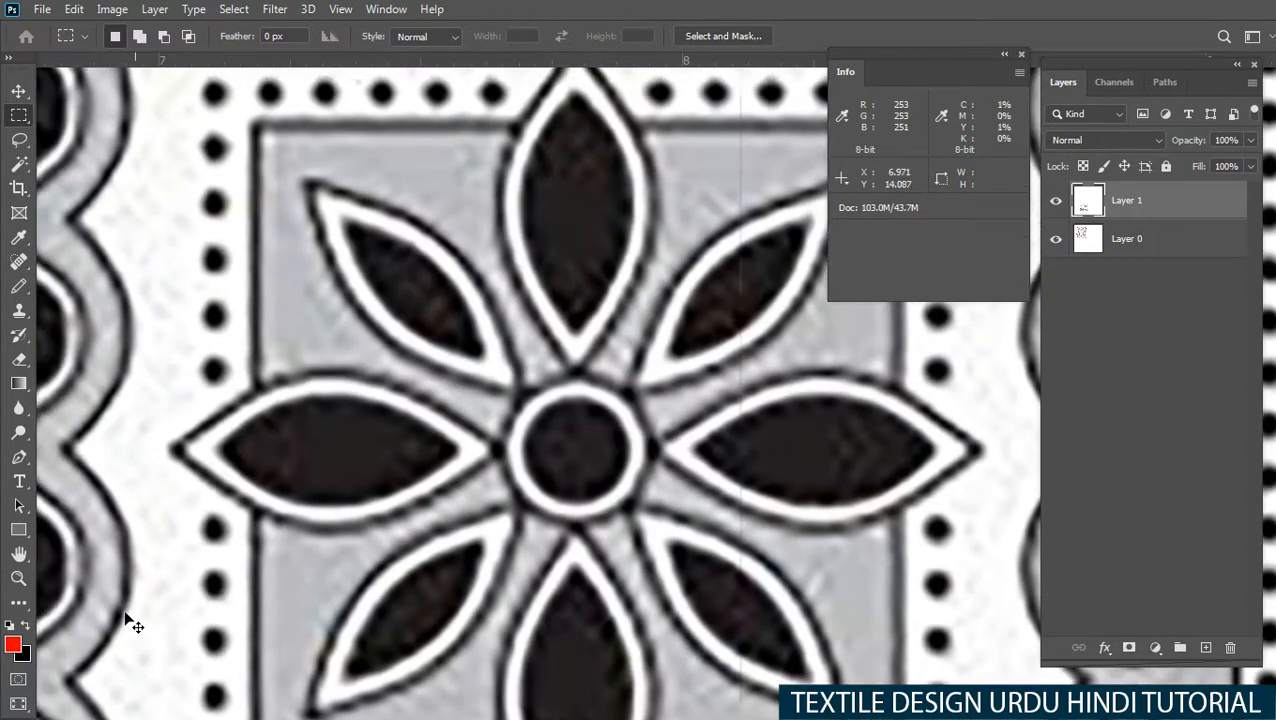
{"action": "key", "text": "ctrl+r"}
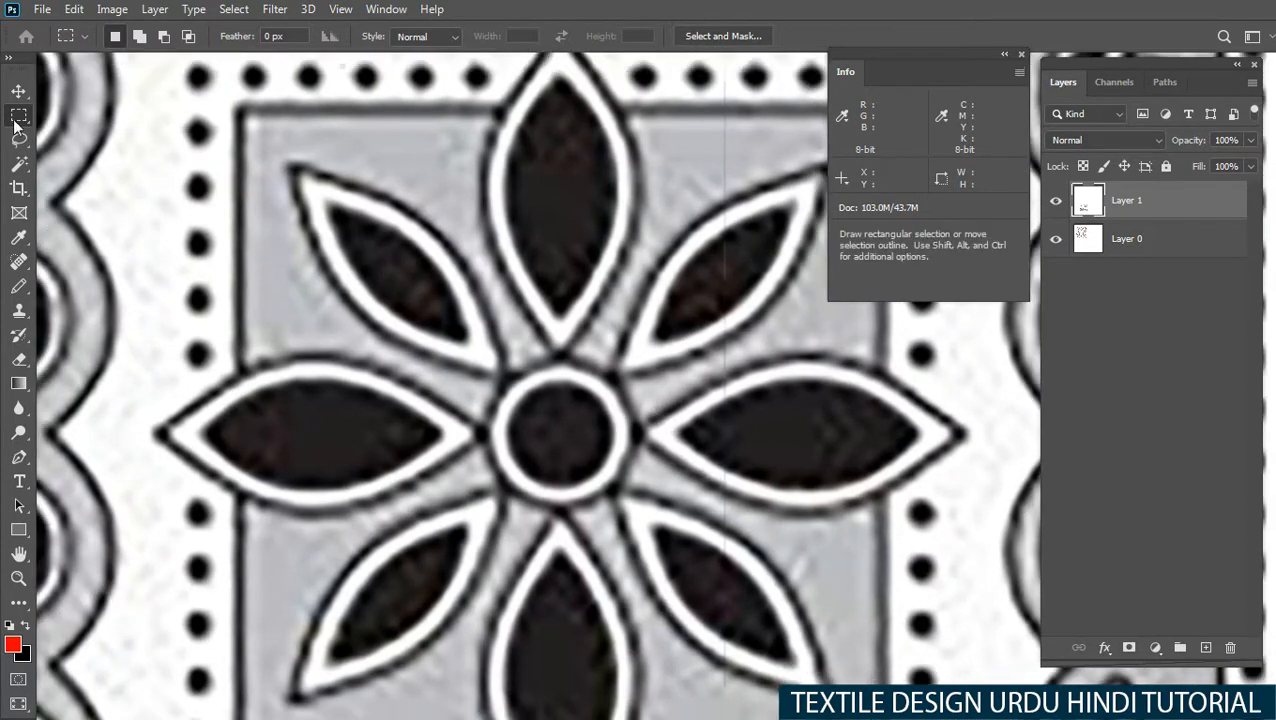
{"action": "left_click_drag", "start_coordinate": [24, 66], "coordinate": [81, 54]}
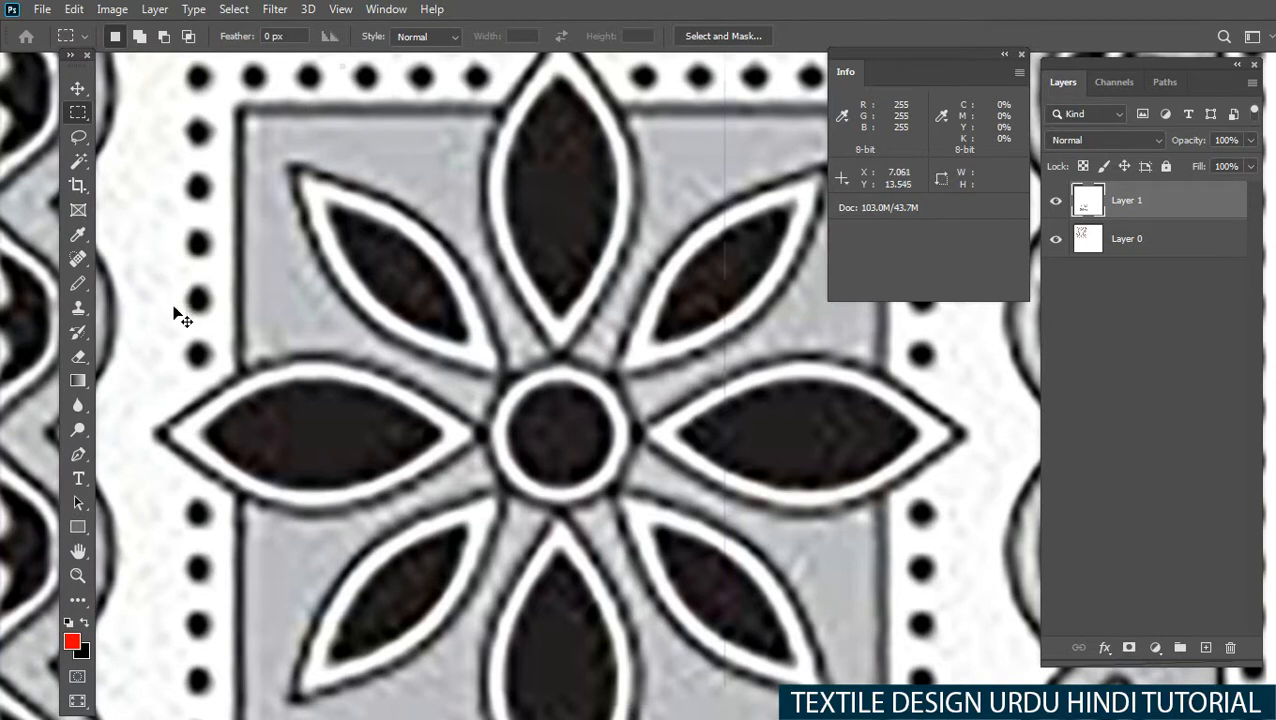
Step: Show the rulers and place a vertical and a horizontal guide crossing at the centre of the upper-right square's flower
{"action": "key", "text": "ctrl+r"}
{"action": "left_click_drag", "start_coordinate": [8, 410], "coordinate": [575, 410]}
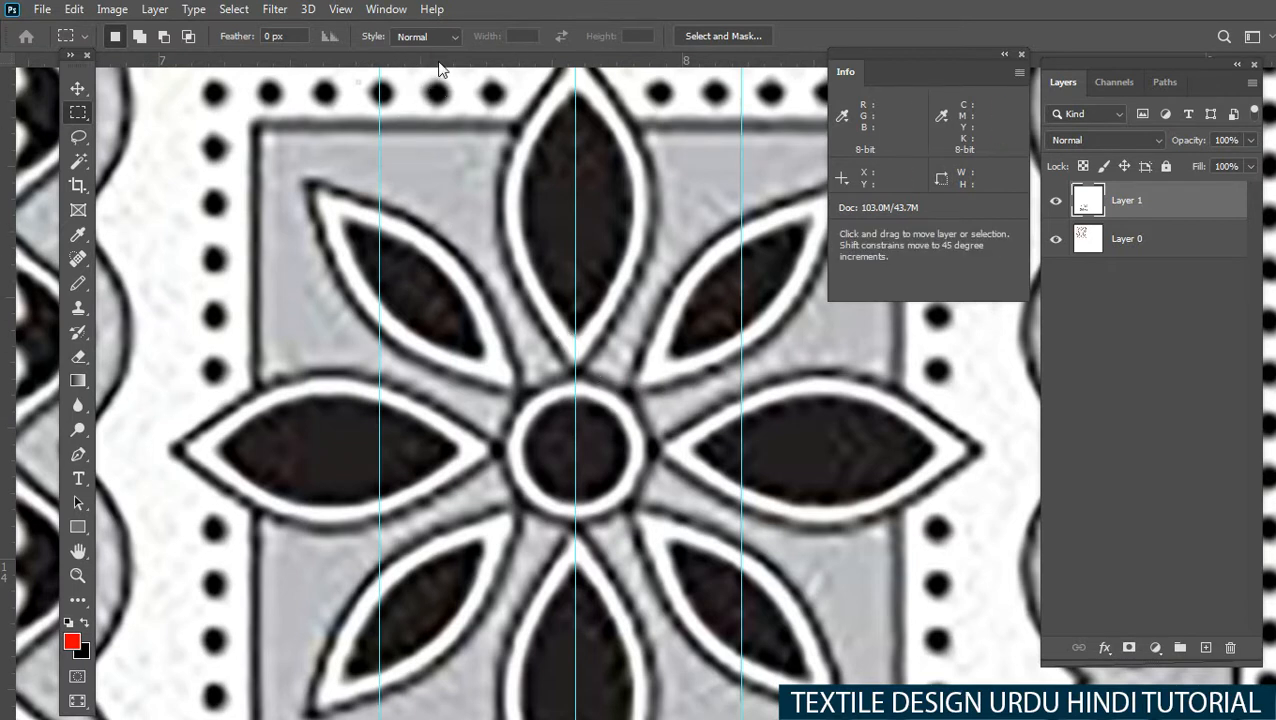
{"action": "left_click_drag", "start_coordinate": [437, 62], "coordinate": [651, 447]}
{"action": "left_click_drag", "start_coordinate": [646, 423], "coordinate": [568, 417]}
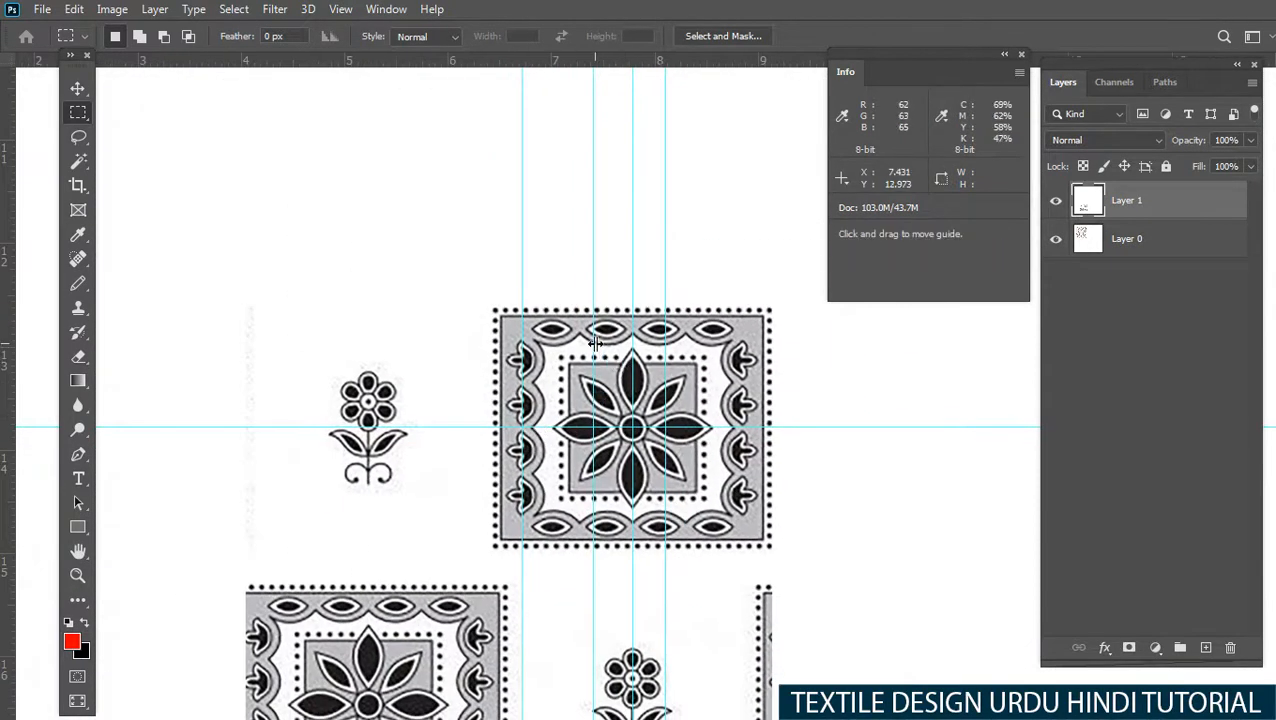
Step: Move the three surplus vertical guides off the square into the blank area beside it
{"action": "left_click_drag", "start_coordinate": [593, 350], "coordinate": [941, 330]}
{"action": "left_click_drag", "start_coordinate": [520, 362], "coordinate": [879, 353]}
{"action": "left_click_drag", "start_coordinate": [665, 372], "coordinate": [890, 354]}
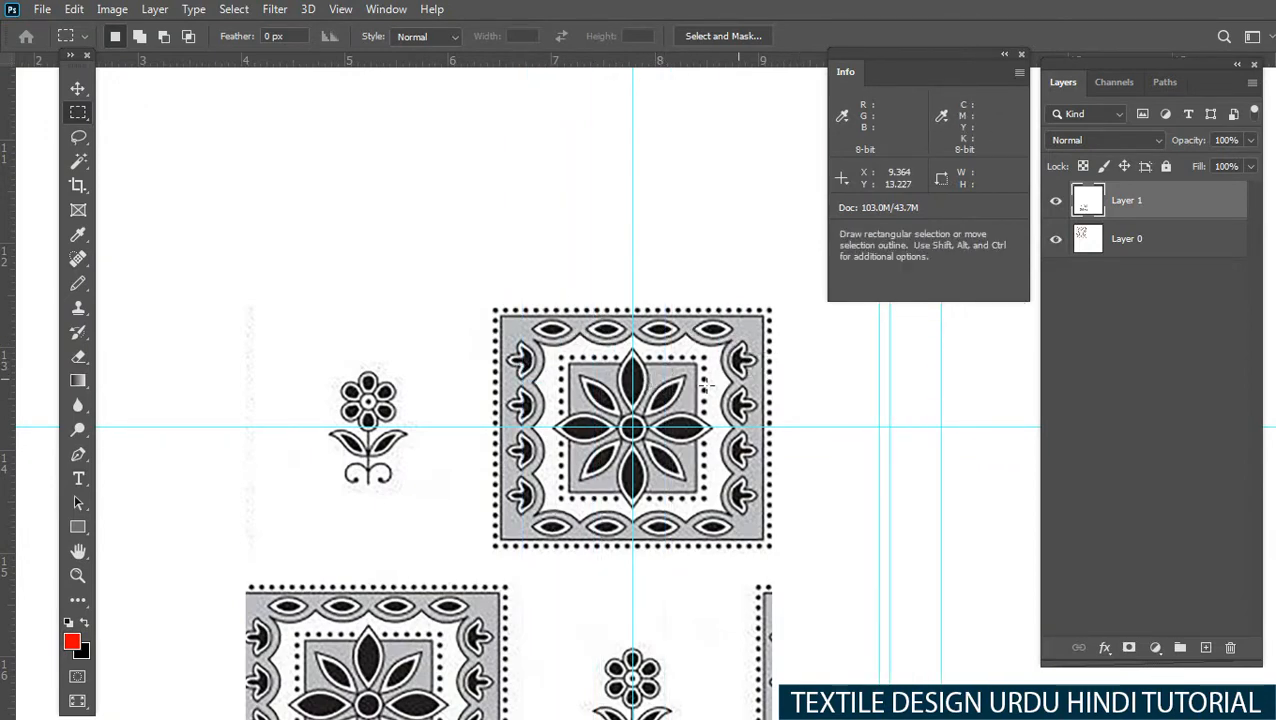
Step: Lower Layer 1's opacity to about 46% and make the Outline channel active
{"action": "left_click", "coordinate": [664, 412], "text": "ctrl"}
{"action": "left_click", "coordinate": [664, 412], "text": "ctrl"}
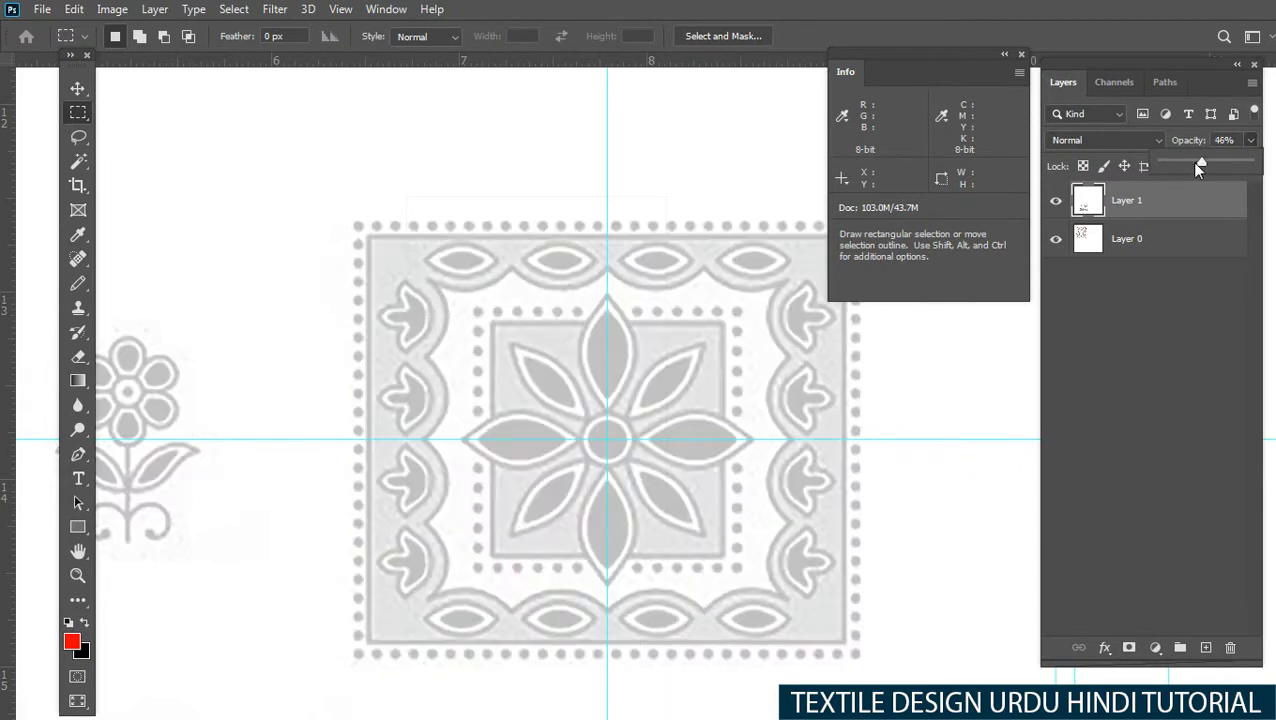
{"action": "left_click", "coordinate": [1115, 82]}
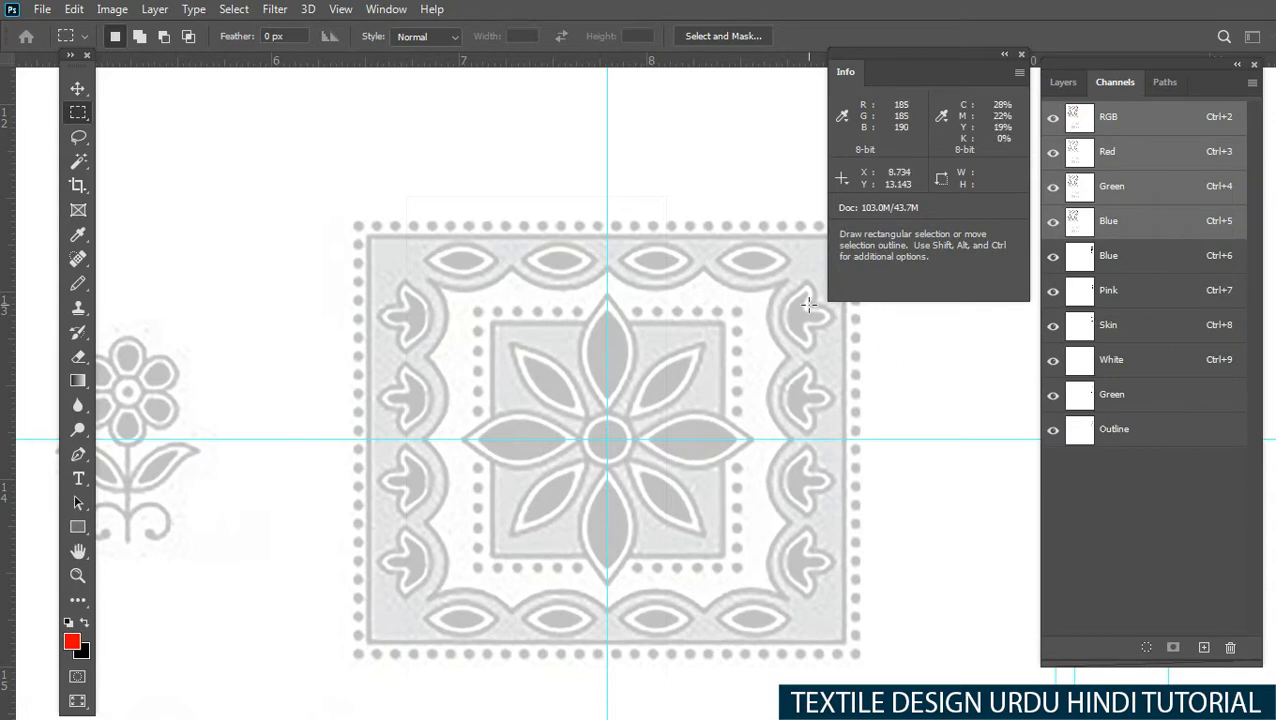
{"action": "left_click", "coordinate": [1149, 440]}
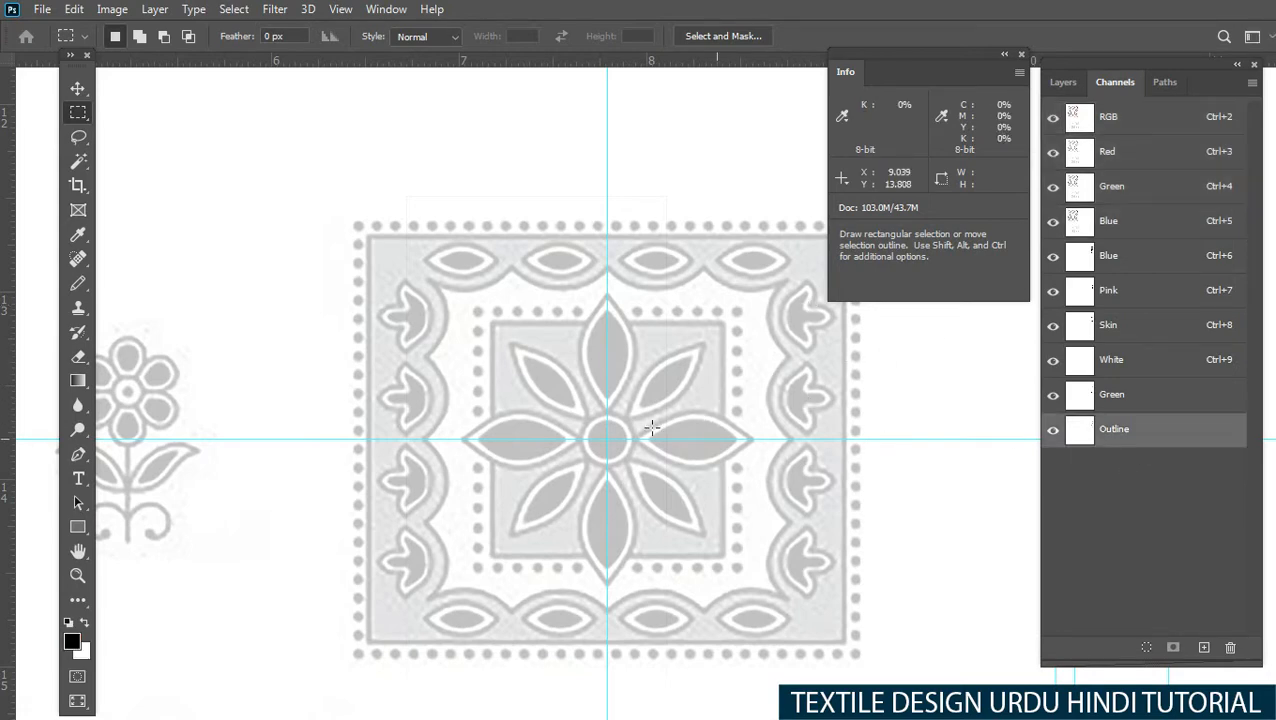
Step: Try a short black 5 px Pencil stroke along the lower-left edge of the flower's upper petal
{"action": "left_click", "coordinate": [619, 418], "text": "ctrl"}
{"action": "left_click", "coordinate": [619, 418], "text": "ctrl"}
{"action": "left_click", "coordinate": [619, 418], "text": "ctrl"}
{"action": "left_click", "coordinate": [619, 418], "text": "ctrl"}
{"action": "mouse_move", "coordinate": [589, 502]}
{"action": "left_mouse_down"}
{"action": "mouse_move", "coordinate": [602, 380]}
{"action": "mouse_move", "coordinate": [578, 433]}
{"action": "left_mouse_up"}
{"action": "key", "text": "b"}
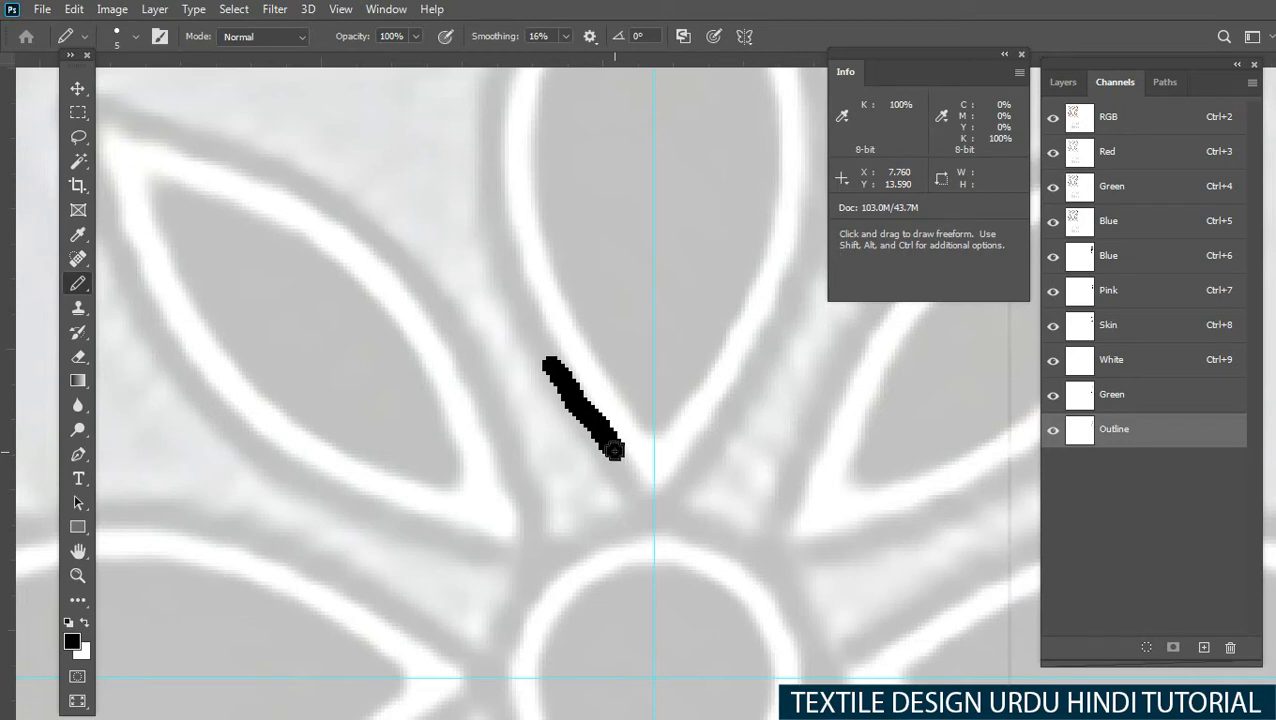
{"action": "key", "text": "ctrl+z"}
Step: Try drawing a filled black square over the flower's centre circle with the Rectangle tool in Pixels mode
{"action": "left_click", "coordinate": [643, 393], "text": "ctrl+alt"}
{"action": "left_click", "coordinate": [643, 393], "text": "ctrl+alt"}
{"action": "left_click", "coordinate": [643, 393], "text": "ctrl+alt"}
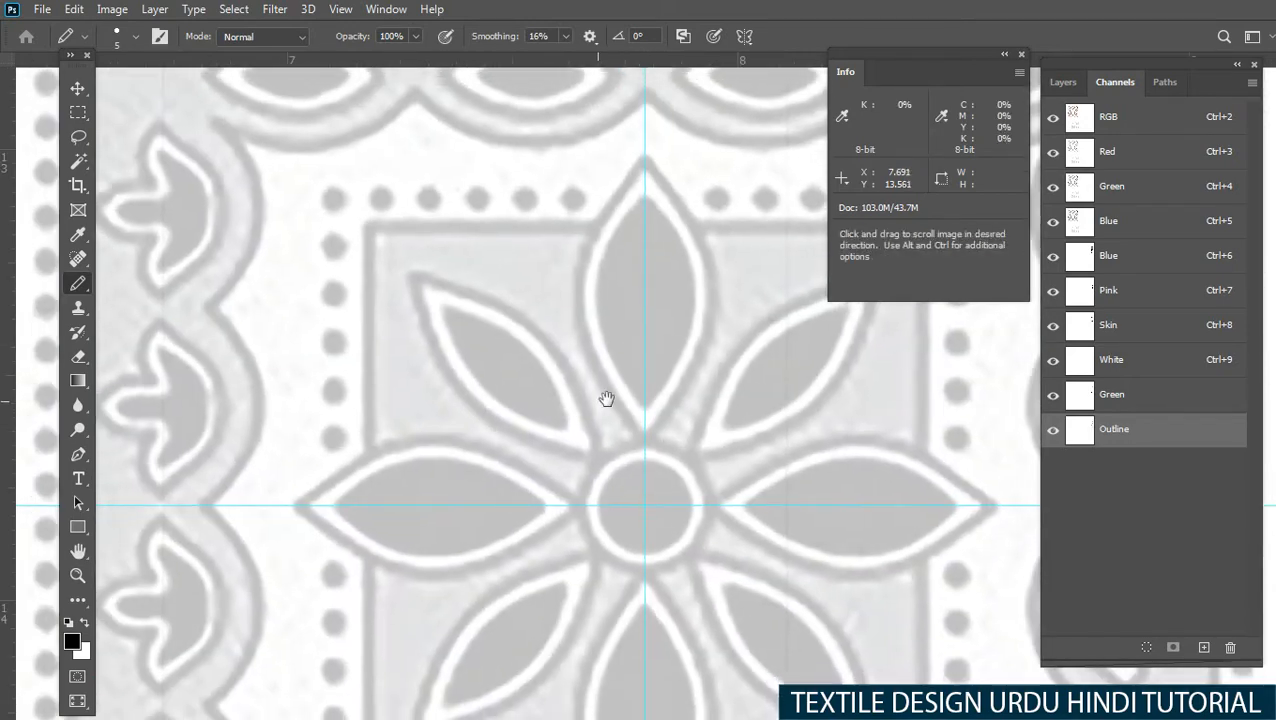
{"action": "left_click_drag", "start_coordinate": [664, 393], "coordinate": [624, 258]}
{"action": "left_click_drag", "start_coordinate": [624, 258], "coordinate": [568, 345]}
{"action": "left_click_drag", "start_coordinate": [596, 330], "coordinate": [685, 398]}
{"action": "mouse_move", "coordinate": [599, 447]}
{"action": "left_mouse_down"}
{"action": "mouse_move", "coordinate": [613, 476]}
{"action": "mouse_move", "coordinate": [649, 444]}
{"action": "mouse_move", "coordinate": [586, 461]}
{"action": "mouse_move", "coordinate": [651, 519]}
{"action": "left_mouse_up"}
{"action": "key", "text": "u"}
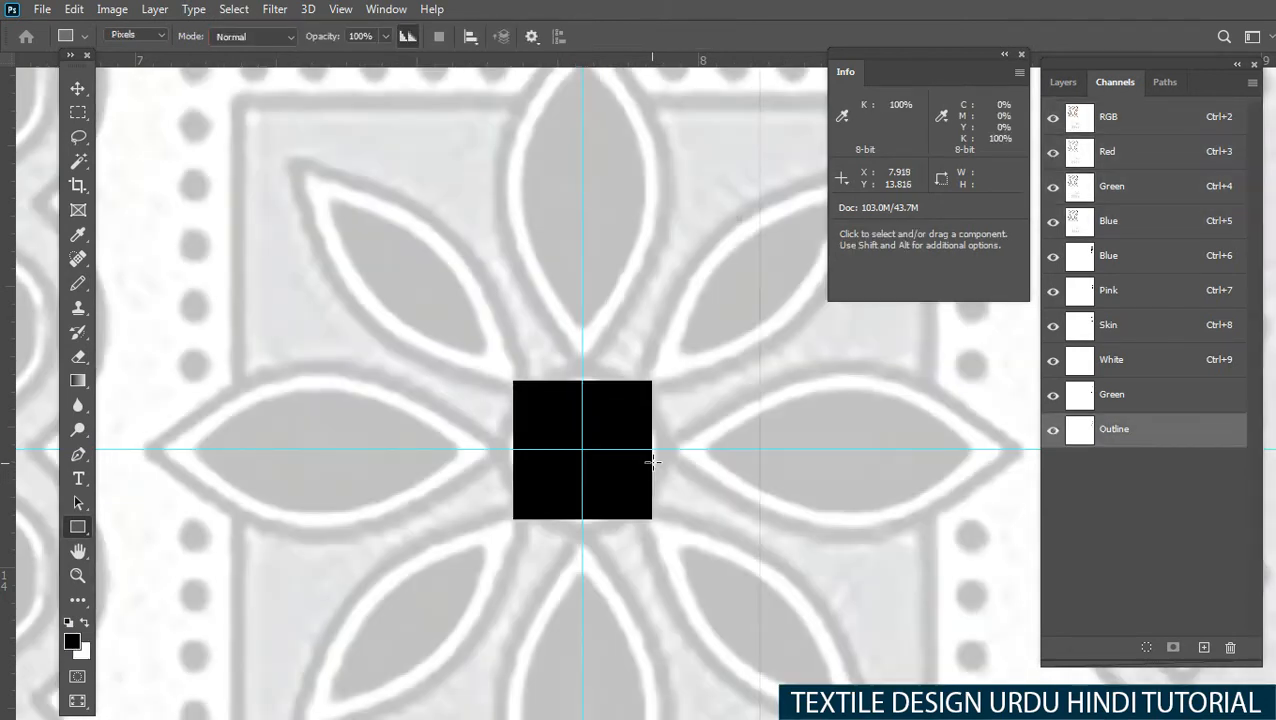
{"action": "key", "text": "ctrl+z"}
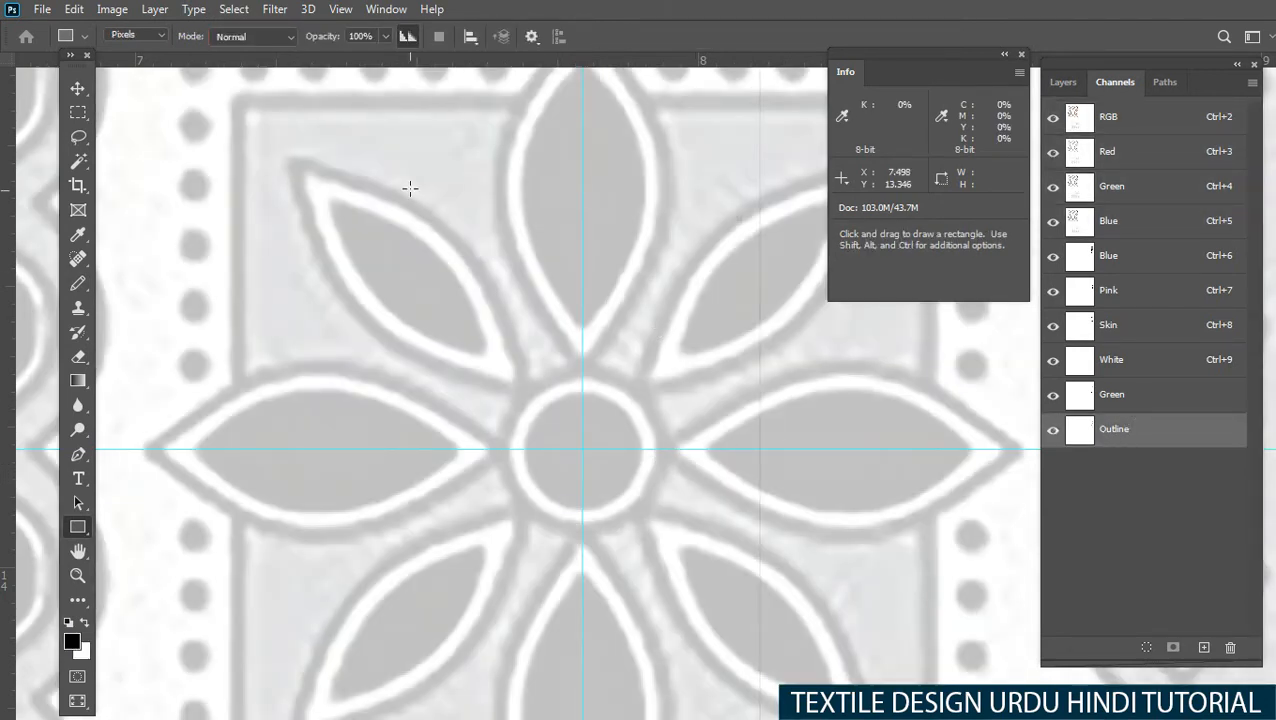
Step: Draw an 86 px circular path with the Ellipse tool in Path mode, centred on the guide intersection around the flower's centre
{"action": "left_click", "coordinate": [159, 34]}
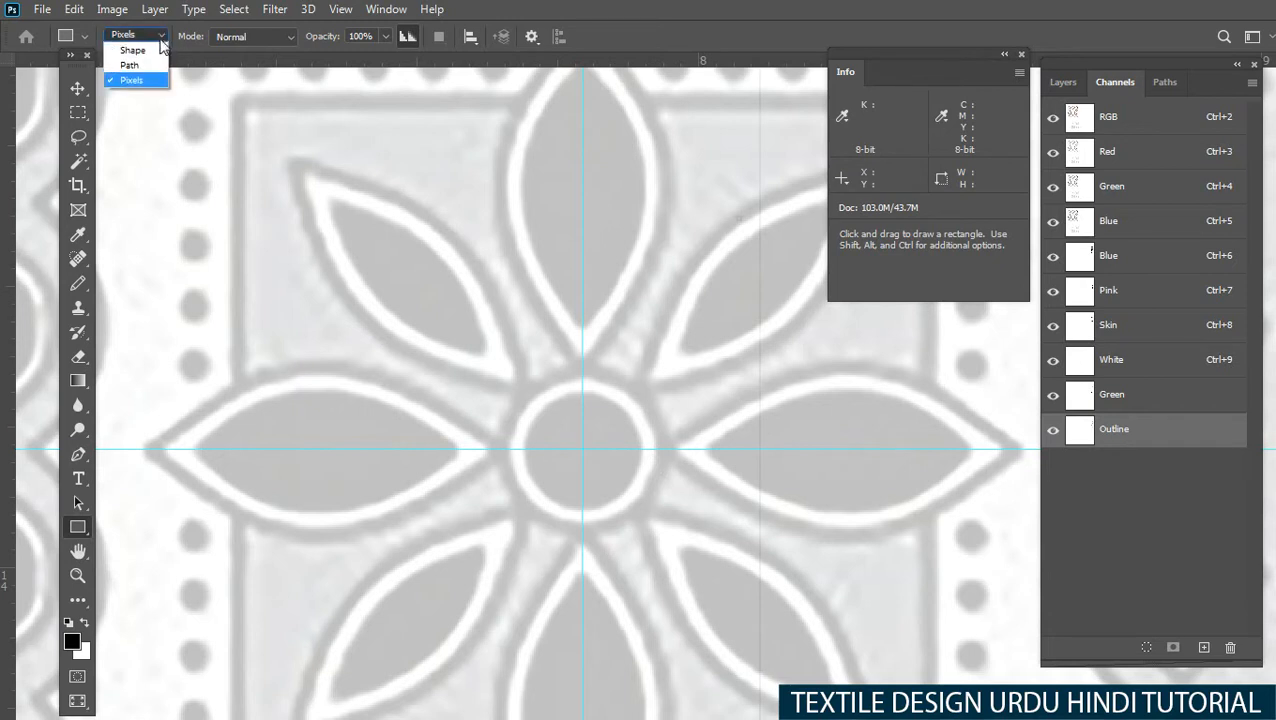
{"action": "left_click", "coordinate": [130, 65]}
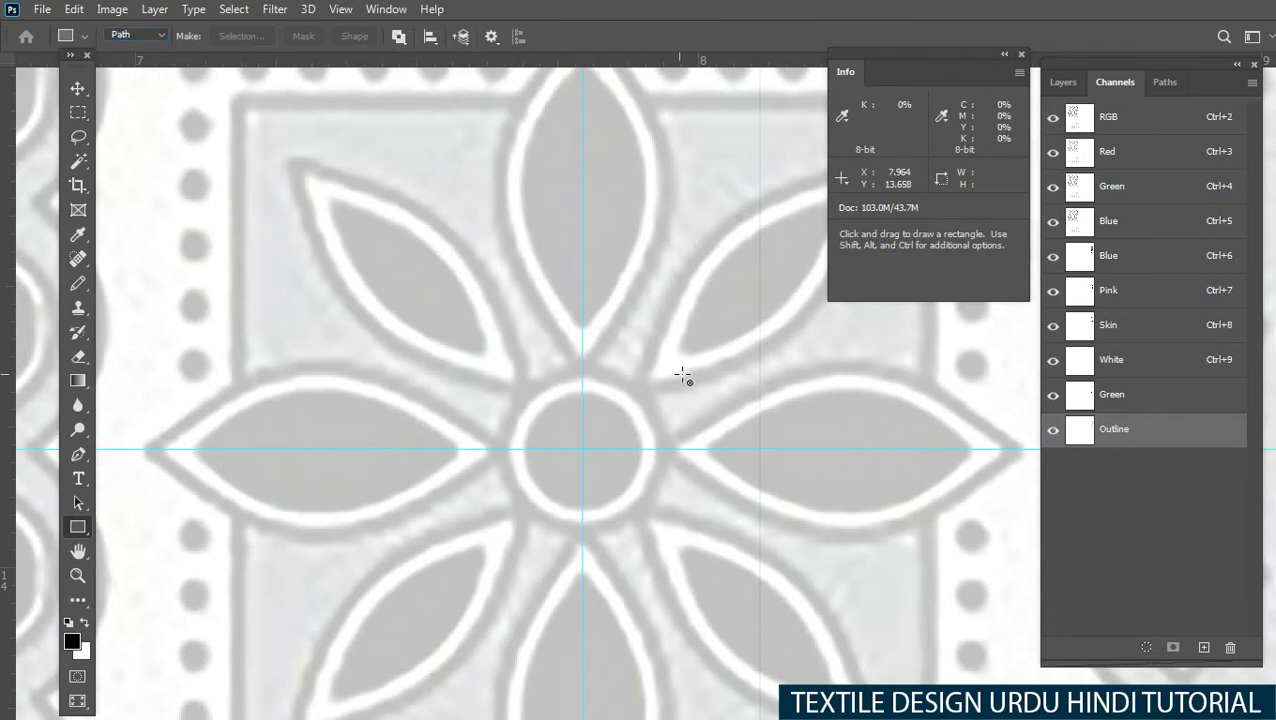
{"action": "right_click", "coordinate": [79, 529]}
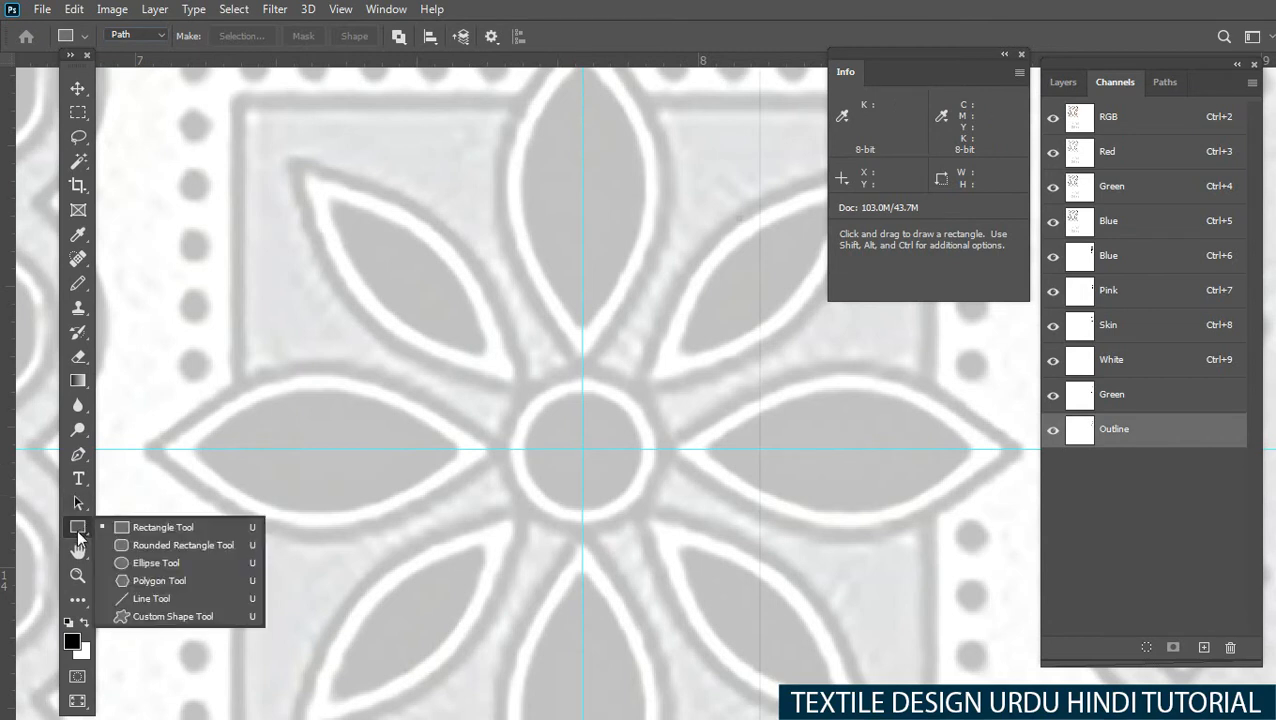
{"action": "left_click", "coordinate": [140, 528]}
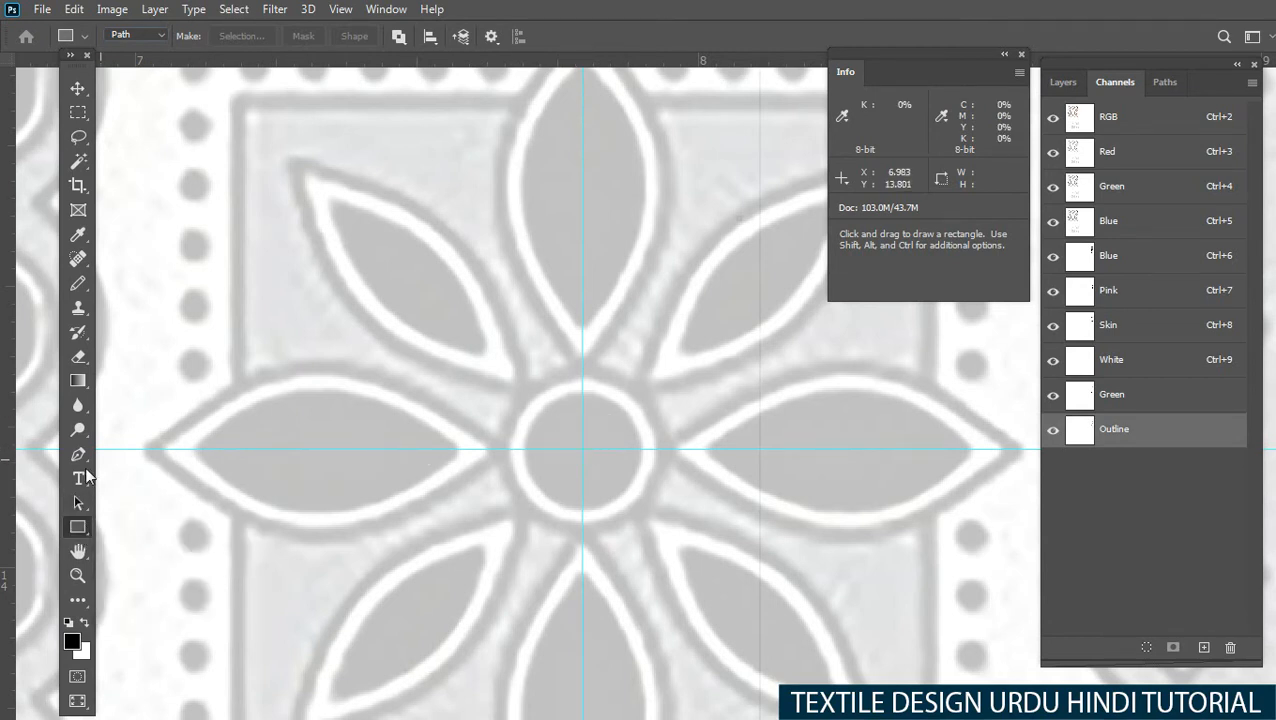
{"action": "right_click", "coordinate": [82, 528]}
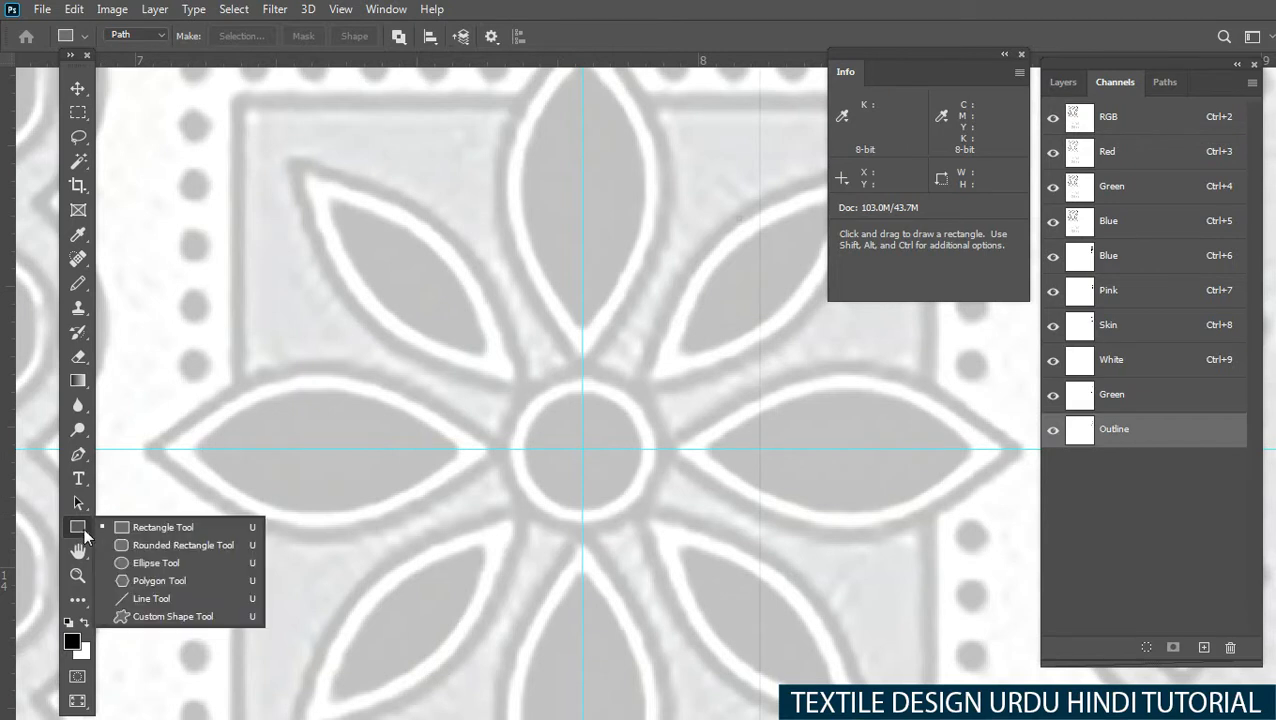
{"action": "left_click", "coordinate": [170, 564]}
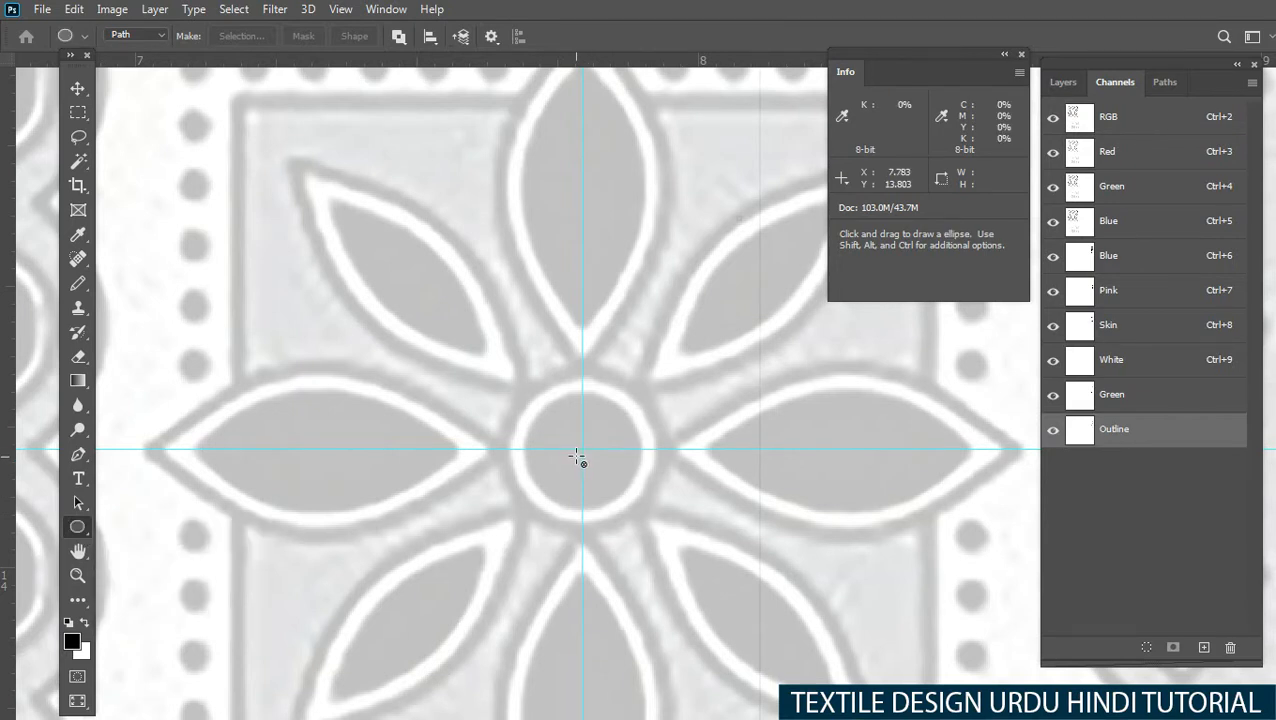
{"action": "left_click_drag", "start_coordinate": [583, 452], "coordinate": [666, 549]}
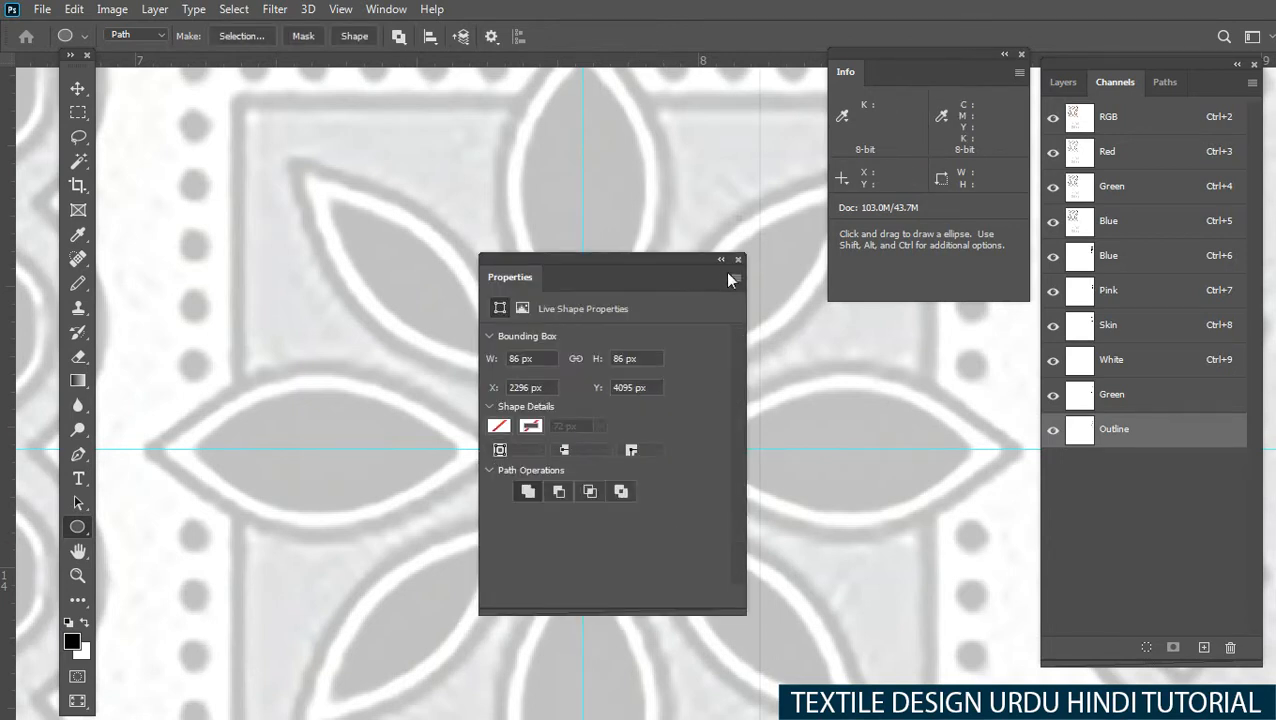
Step: Turn off Show on Shape Creation for the shape properties and close them
{"action": "left_click", "coordinate": [734, 277]}
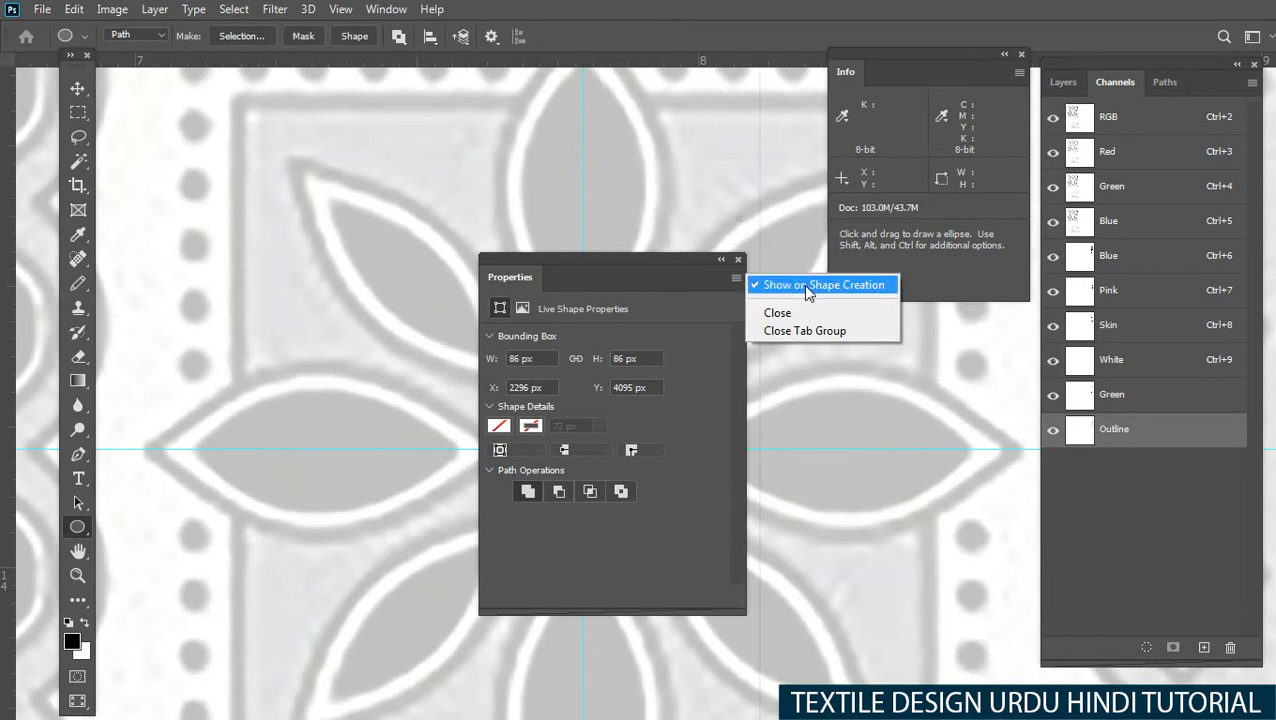
{"action": "left_click", "coordinate": [804, 286]}
{"action": "left_click", "coordinate": [738, 259]}
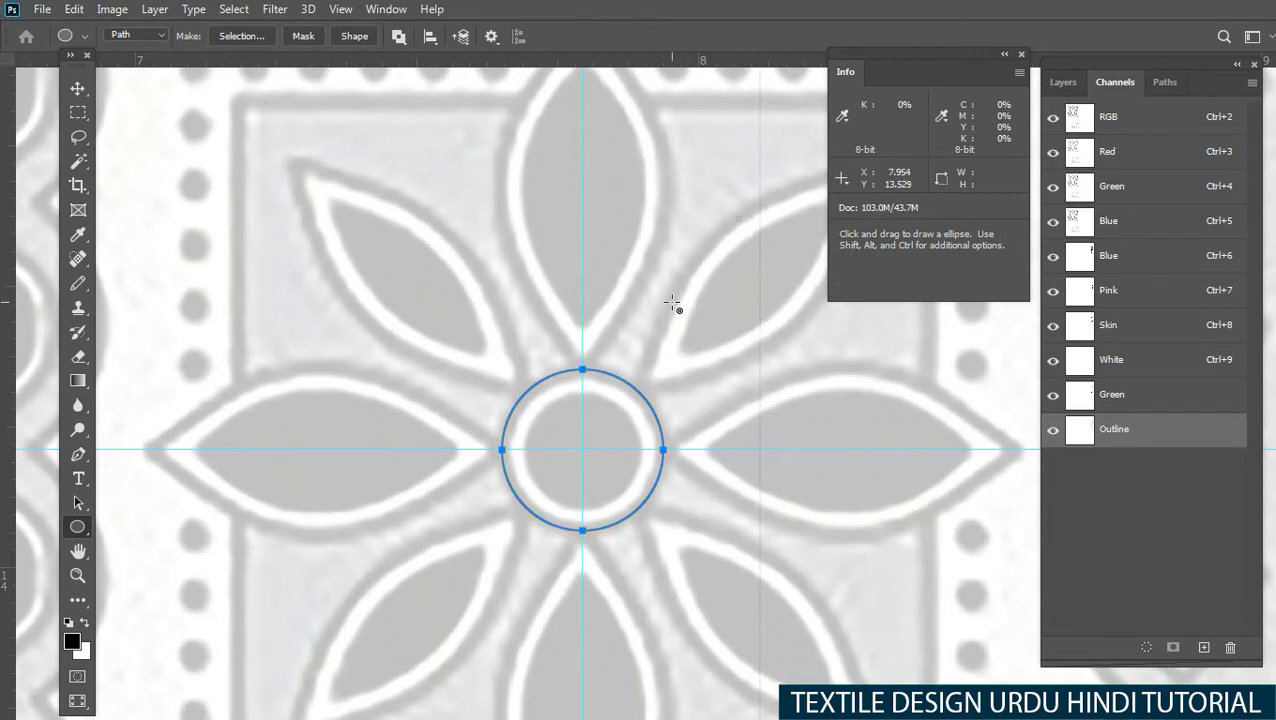
Step: Stroke the circular path in black on the Outline channel with the 5 px Pencil, and delete the path
{"action": "key", "text": "b"}
{"action": "key", "text": "Return"}
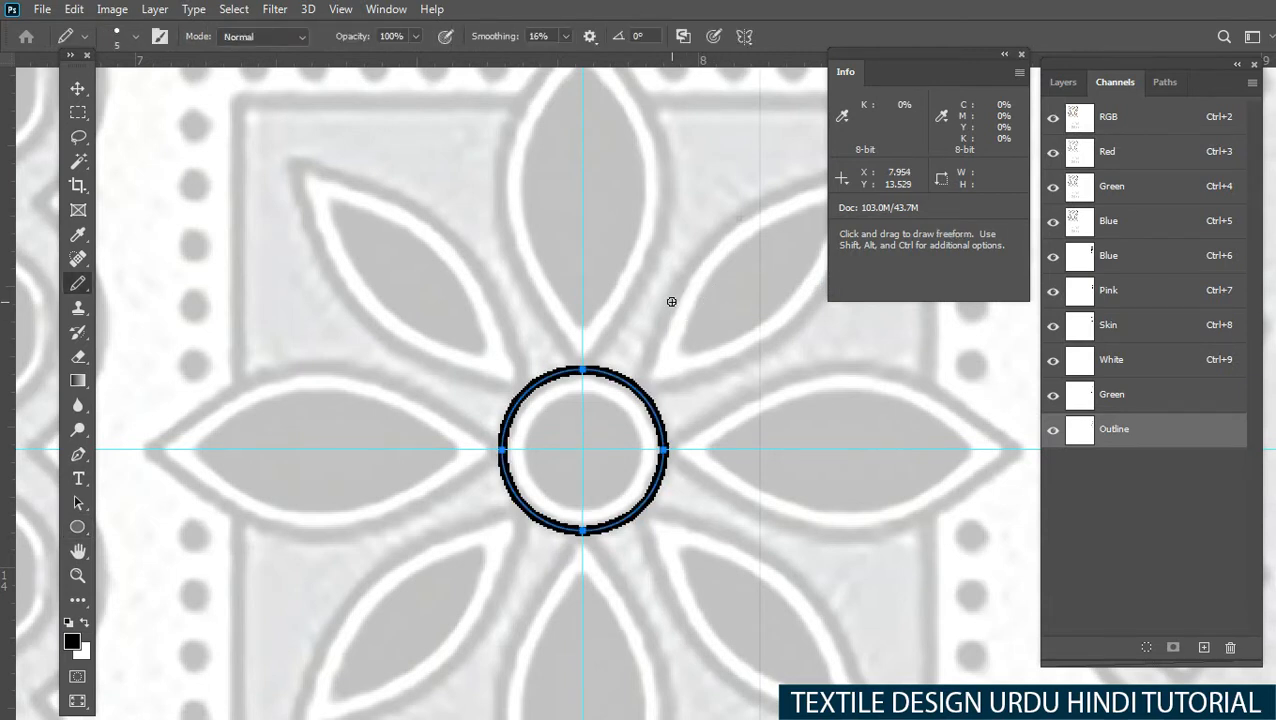
{"action": "key", "text": "Delete"}
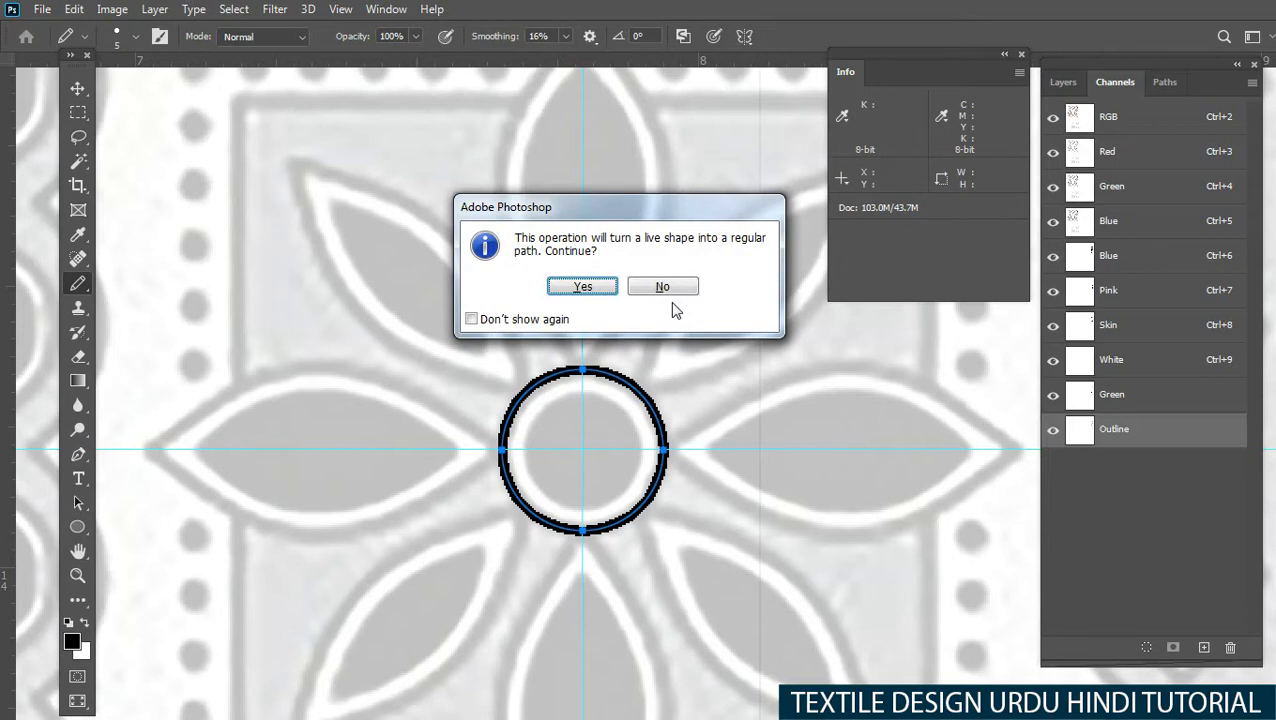
{"action": "left_click", "coordinate": [582, 287]}
{"action": "scroll", "coordinate": [578, 484], "scroll_direction": "up", "scroll_amount": 3}
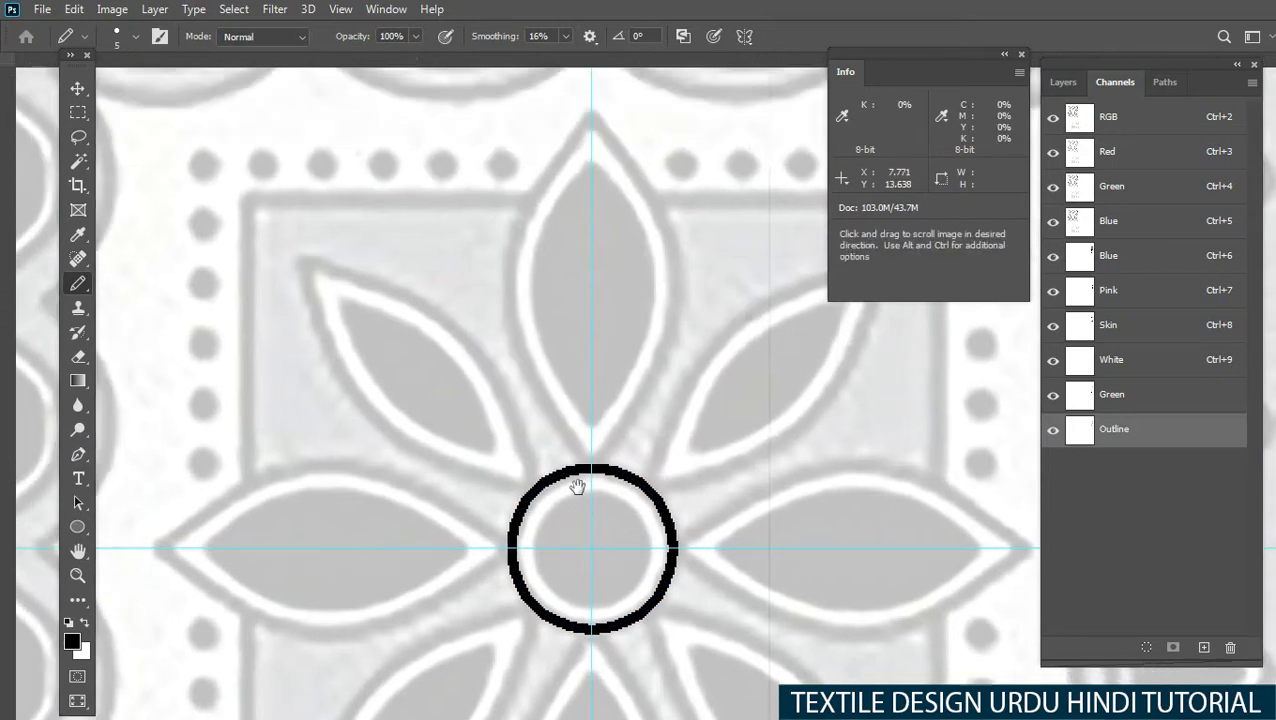
Step: Trace the left edge of the upper petal with a curved Pen path from the black ring to the petal tip
{"action": "key", "text": "p"}
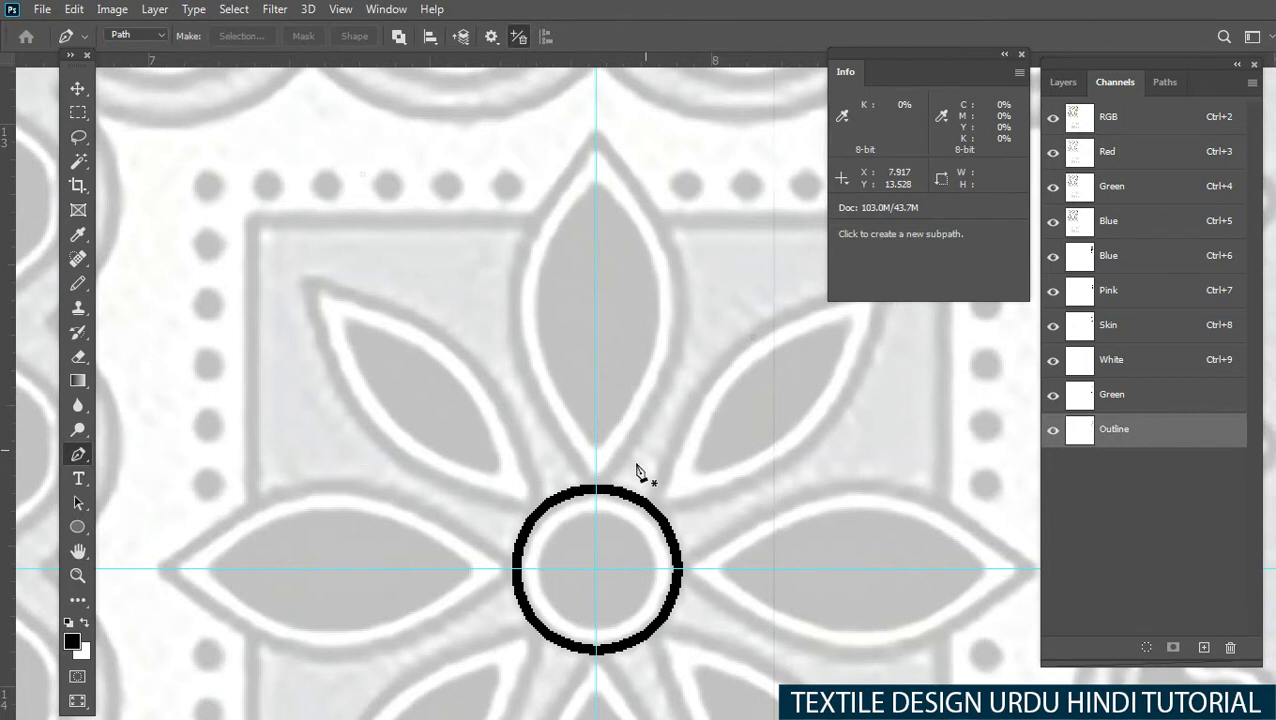
{"action": "scroll", "coordinate": [590, 325], "scroll_direction": "up", "scroll_amount": 3}
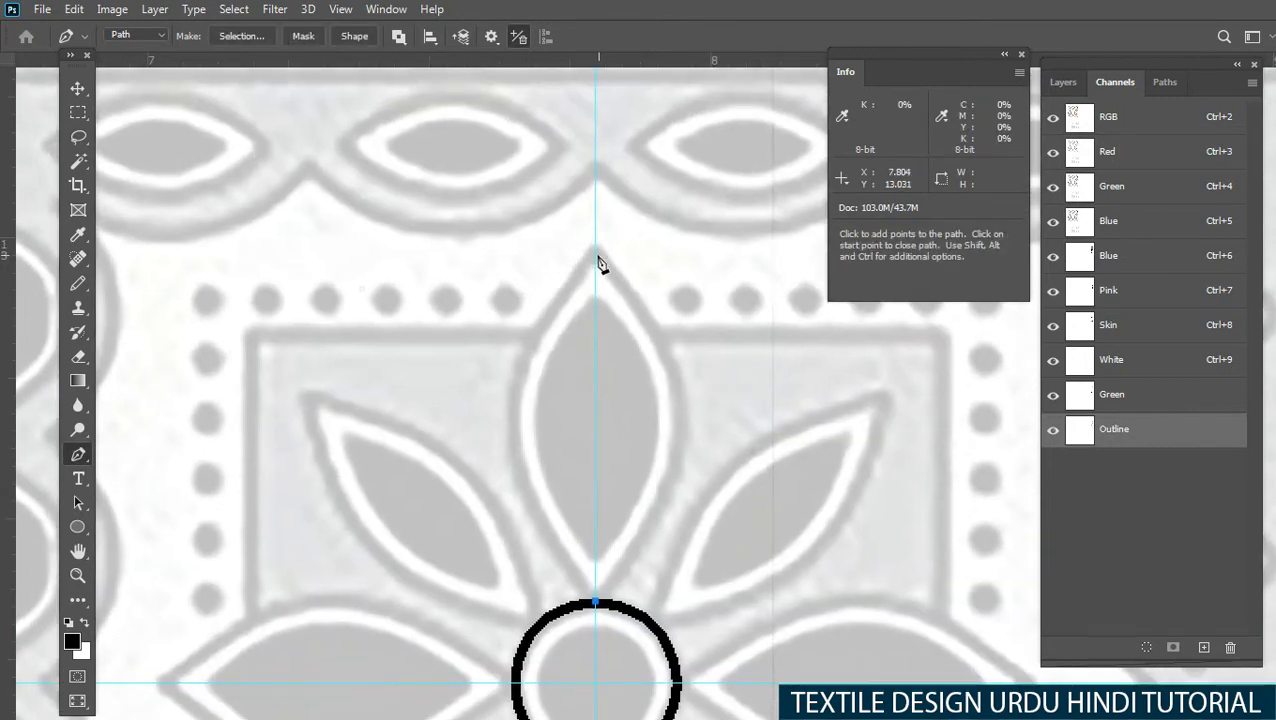
{"action": "left_click_drag", "start_coordinate": [594, 254], "coordinate": [422, 433]}
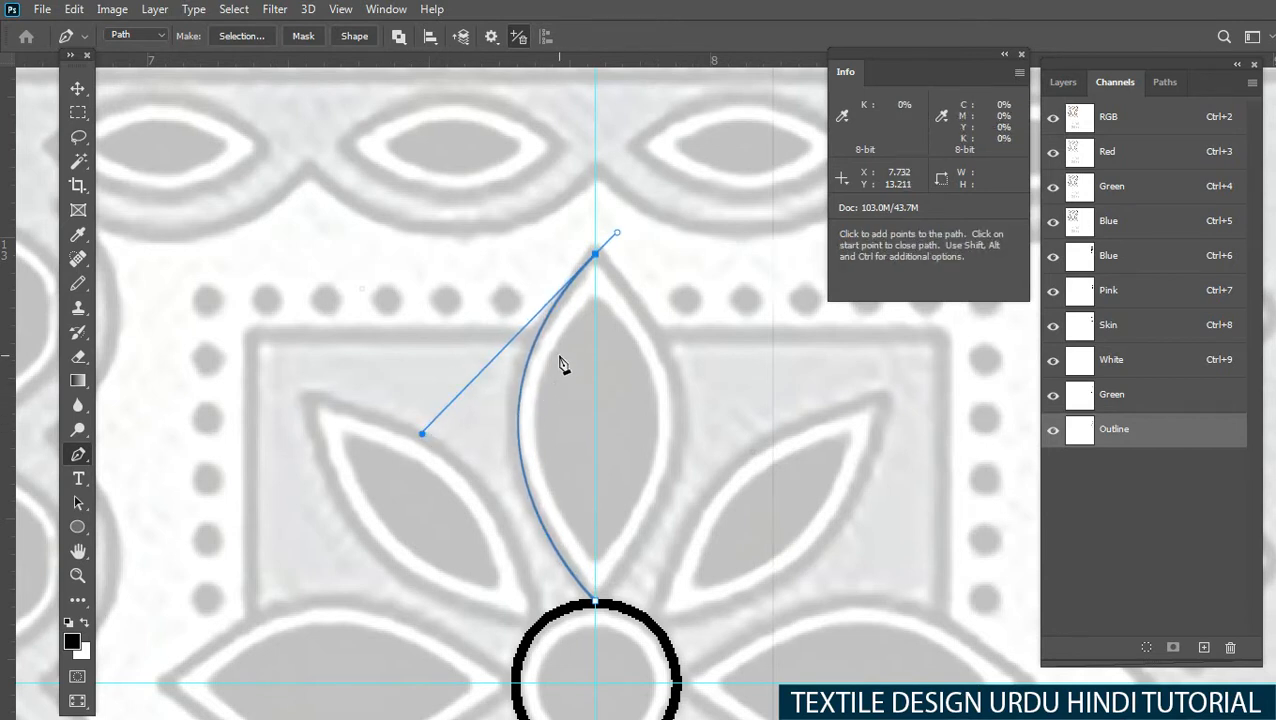
Step: Duplicate the curved petal path, flip the copy horizontally, and fit it along the petal's right edge
{"action": "key", "text": "a"}
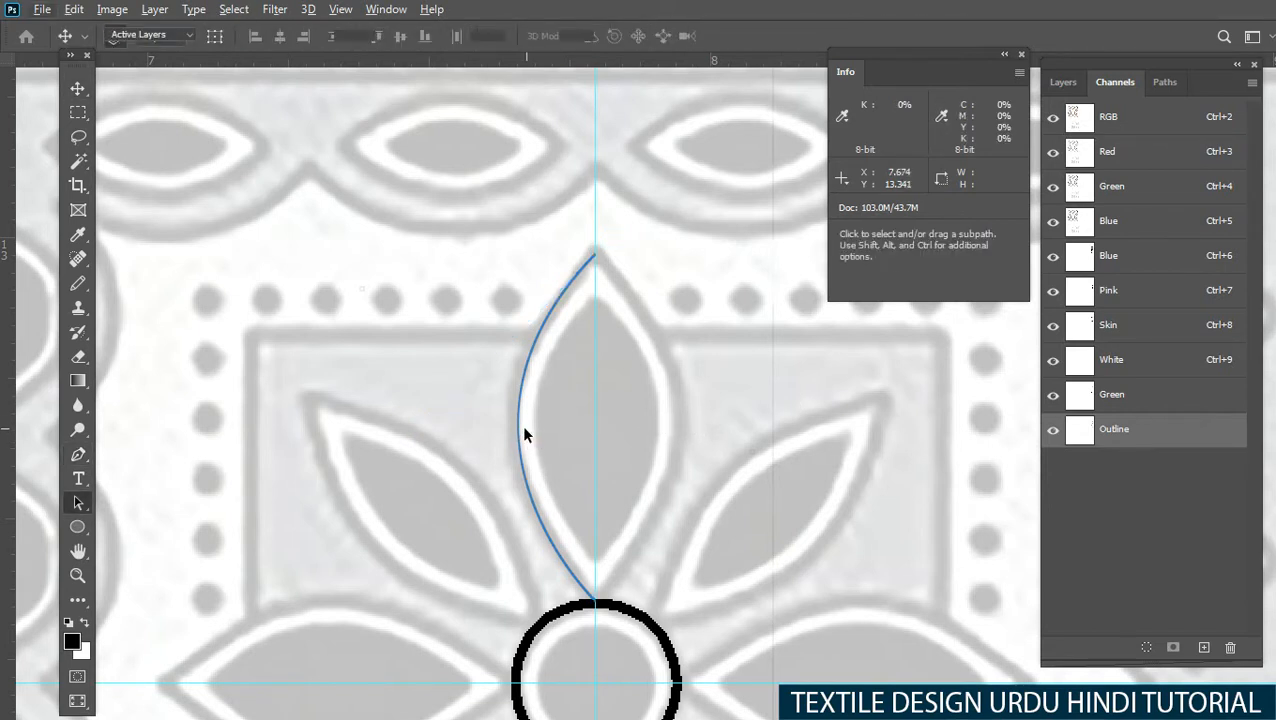
{"action": "left_click_drag", "start_coordinate": [519, 435], "coordinate": [634, 428]}
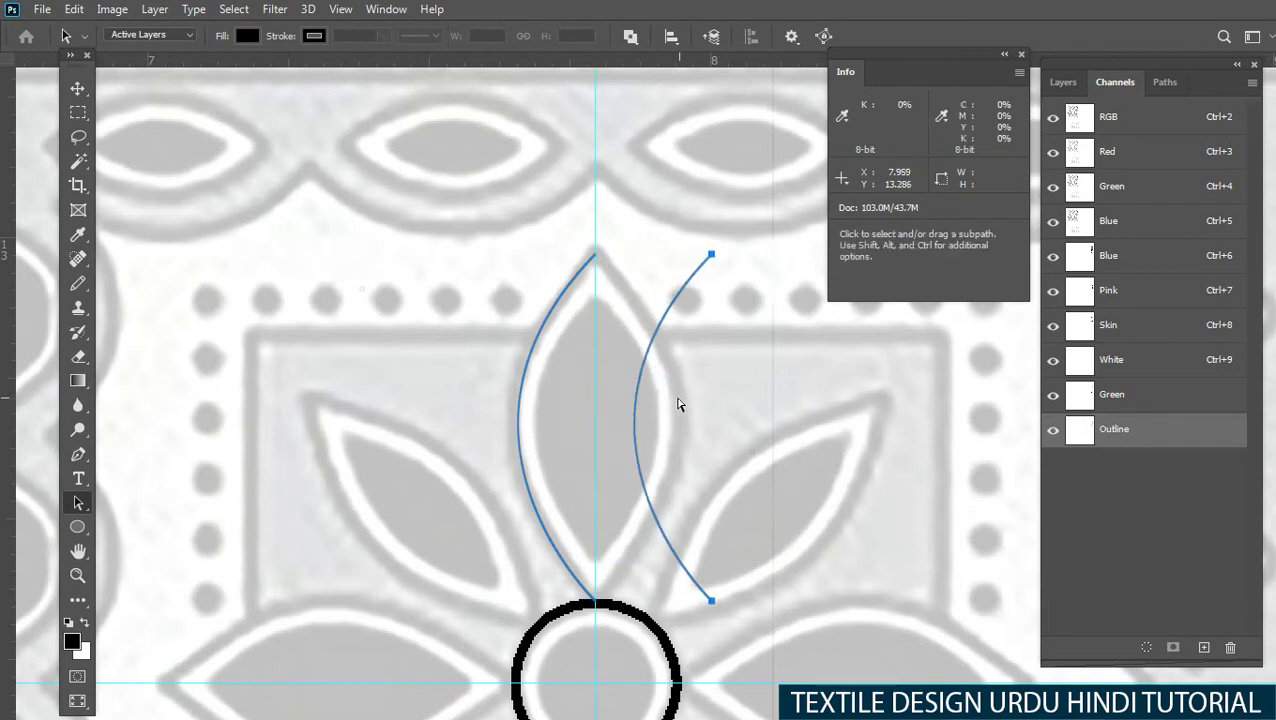
{"action": "key", "text": "ctrl+t"}
{"action": "right_click", "coordinate": [677, 400]}
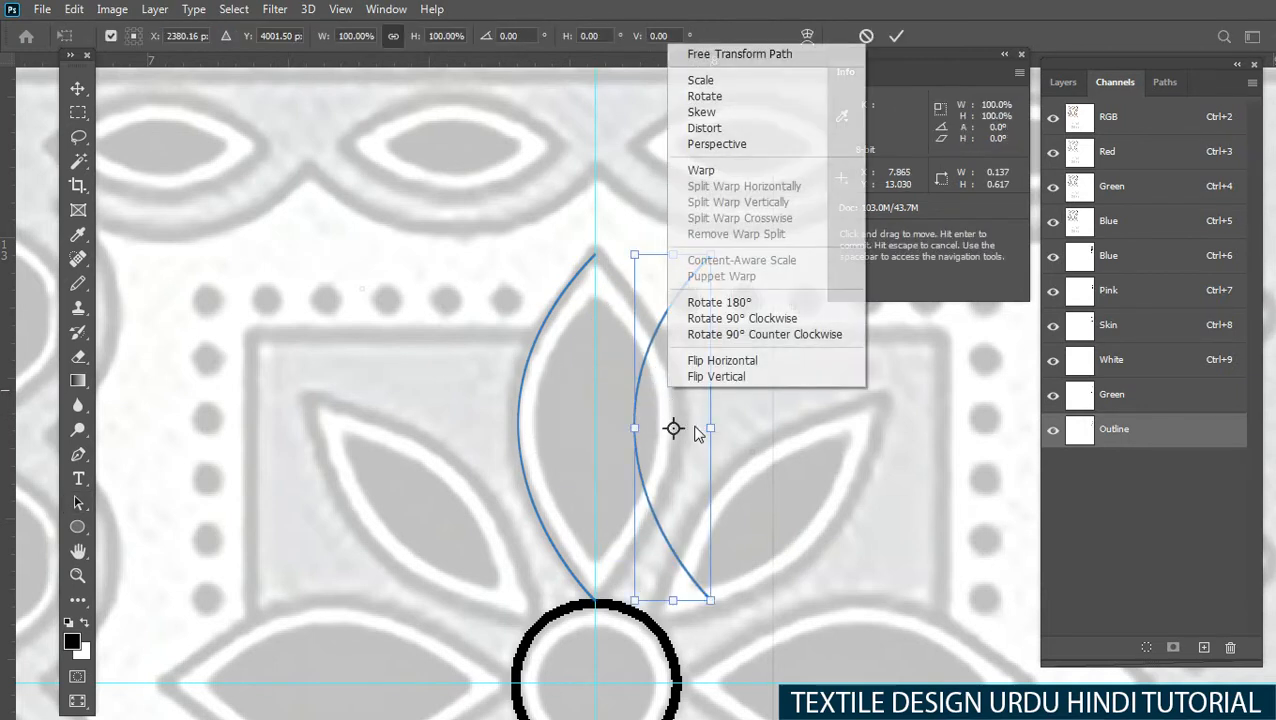
{"action": "left_click", "coordinate": [748, 362]}
{"action": "left_click_drag", "start_coordinate": [706, 362], "coordinate": [669, 364]}
{"action": "key", "text": "Return"}
Step: Duplicate the completed upper petal path, rotate the copy 90° counterclockwise, and fit it over the left petal
{"action": "left_click", "coordinate": [650, 436], "text": "alt"}
{"action": "left_click_drag", "start_coordinate": [656, 436], "coordinate": [660, 380]}
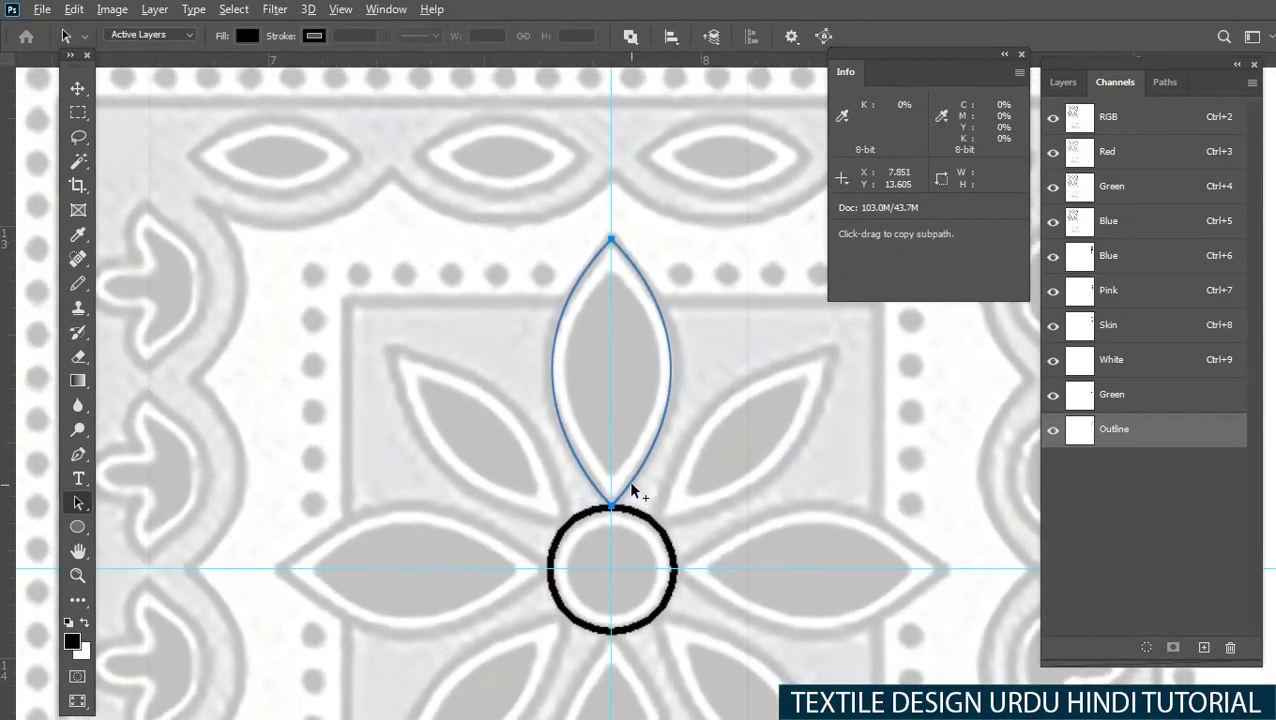
{"action": "left_click_drag", "start_coordinate": [613, 503], "coordinate": [506, 555]}
{"action": "key", "text": "ctrl+t"}
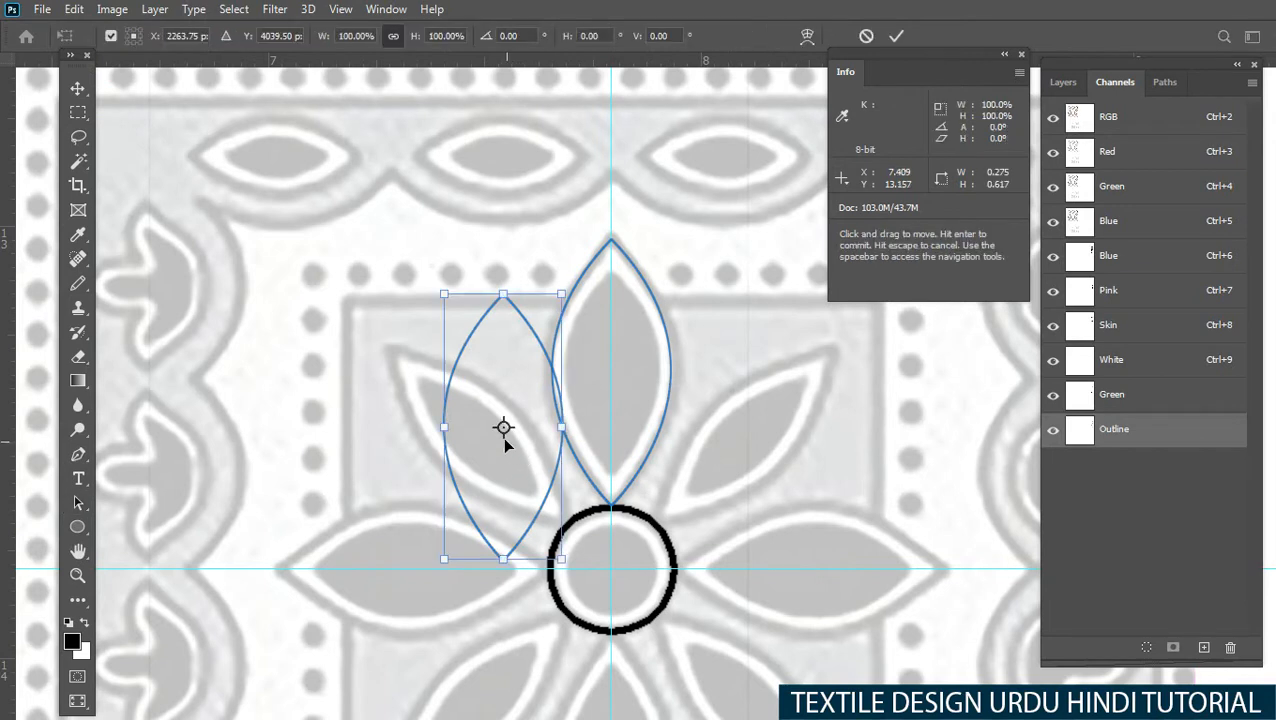
{"action": "right_click", "coordinate": [505, 440]}
{"action": "left_click", "coordinate": [600, 387]}
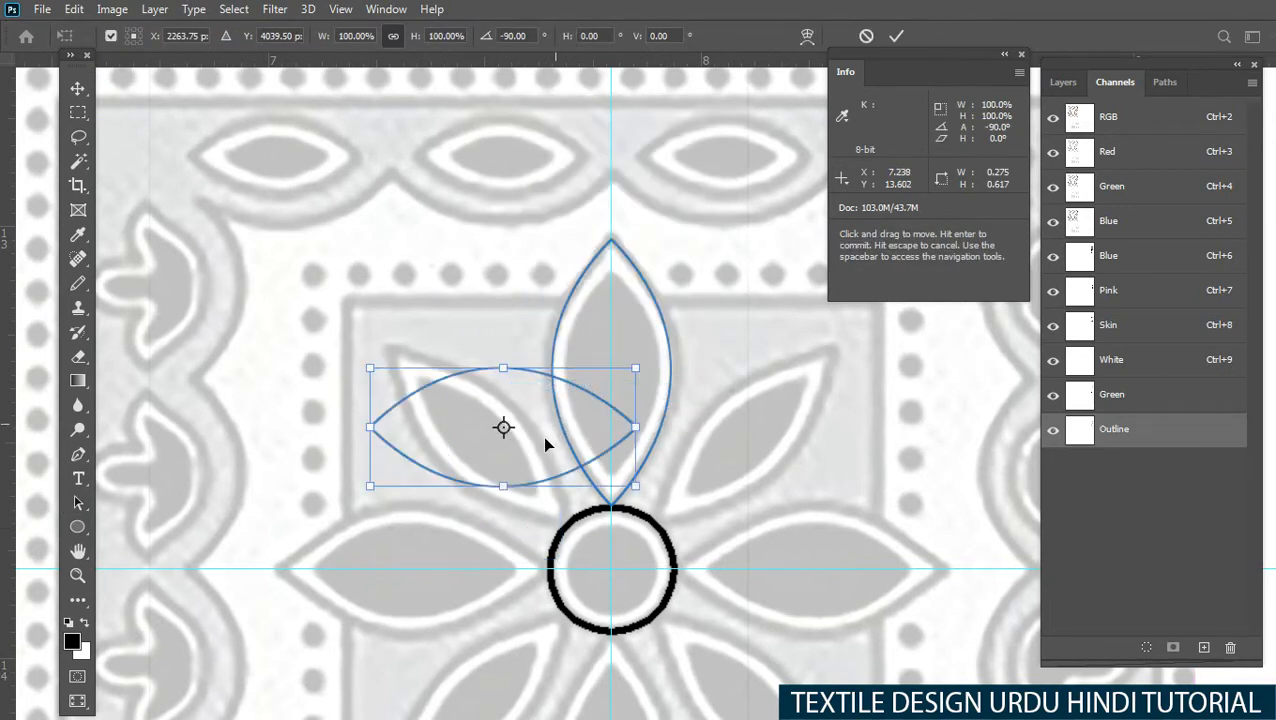
{"action": "left_click_drag", "start_coordinate": [546, 437], "coordinate": [464, 569]}
{"action": "key", "text": "Return"}
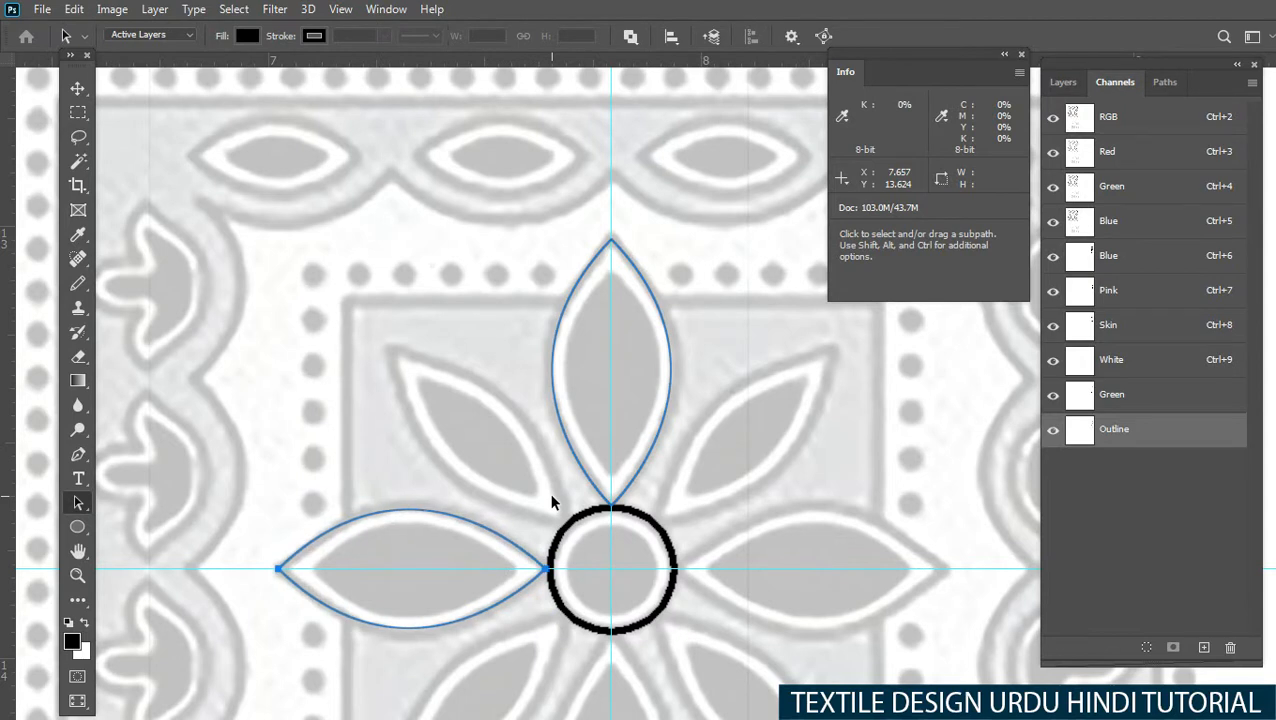
{"action": "left_click", "coordinate": [717, 465]}
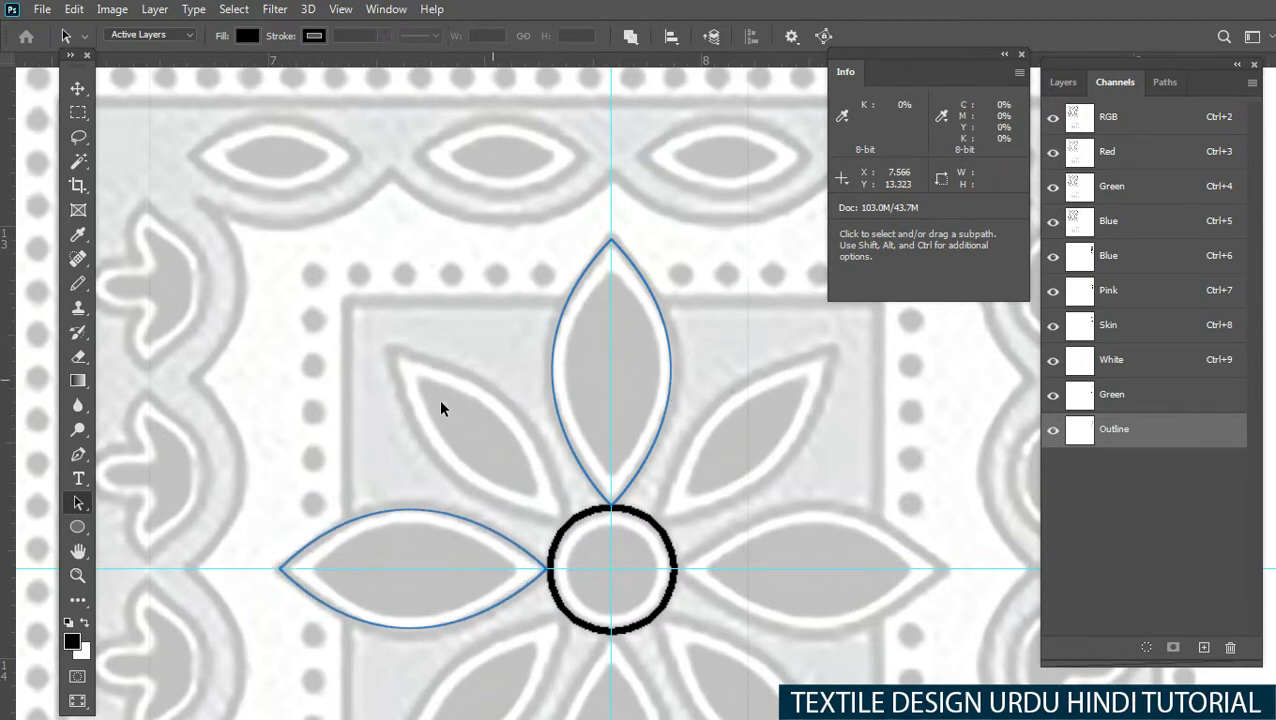
Step: Copy the upper petal path onto the upper-left diagonal petal, rotated -45° and scaled to 58.58% width and 89.56% height
{"action": "left_click_drag", "start_coordinate": [464, 348], "coordinate": [760, 386]}
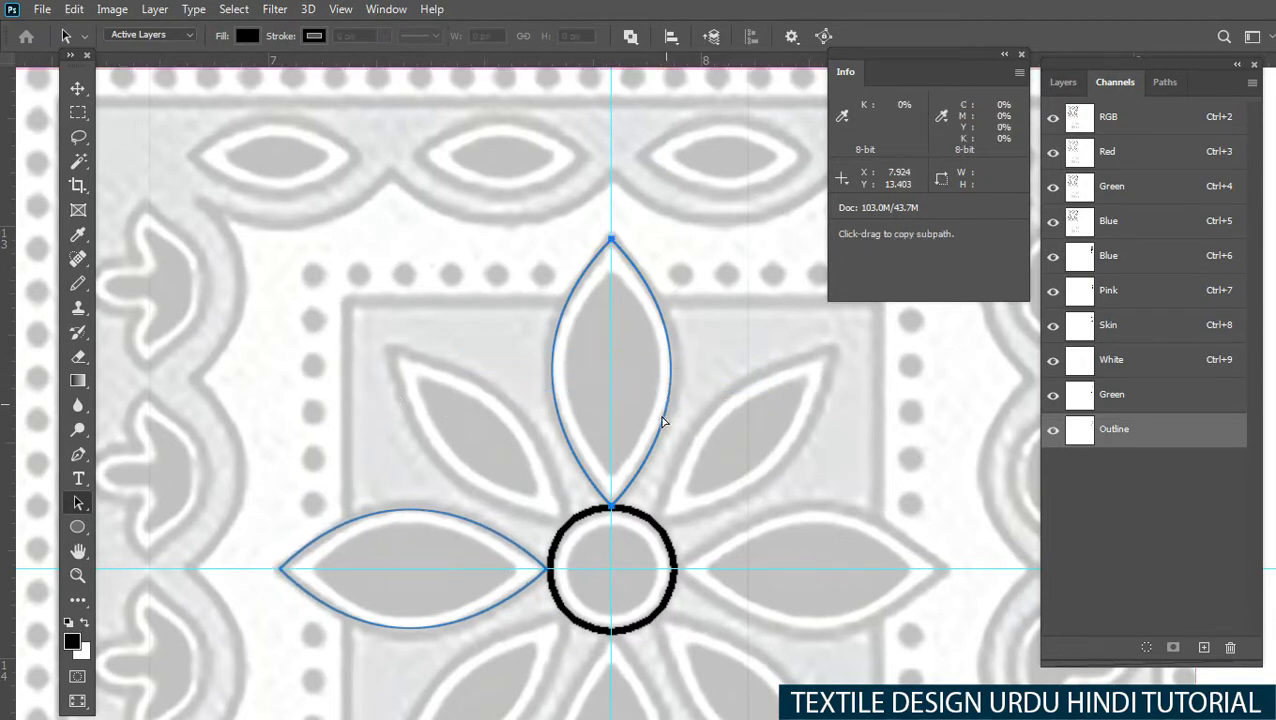
{"action": "left_click_drag", "start_coordinate": [667, 396], "coordinate": [670, 447]}
{"action": "key", "text": "ctrl+t"}
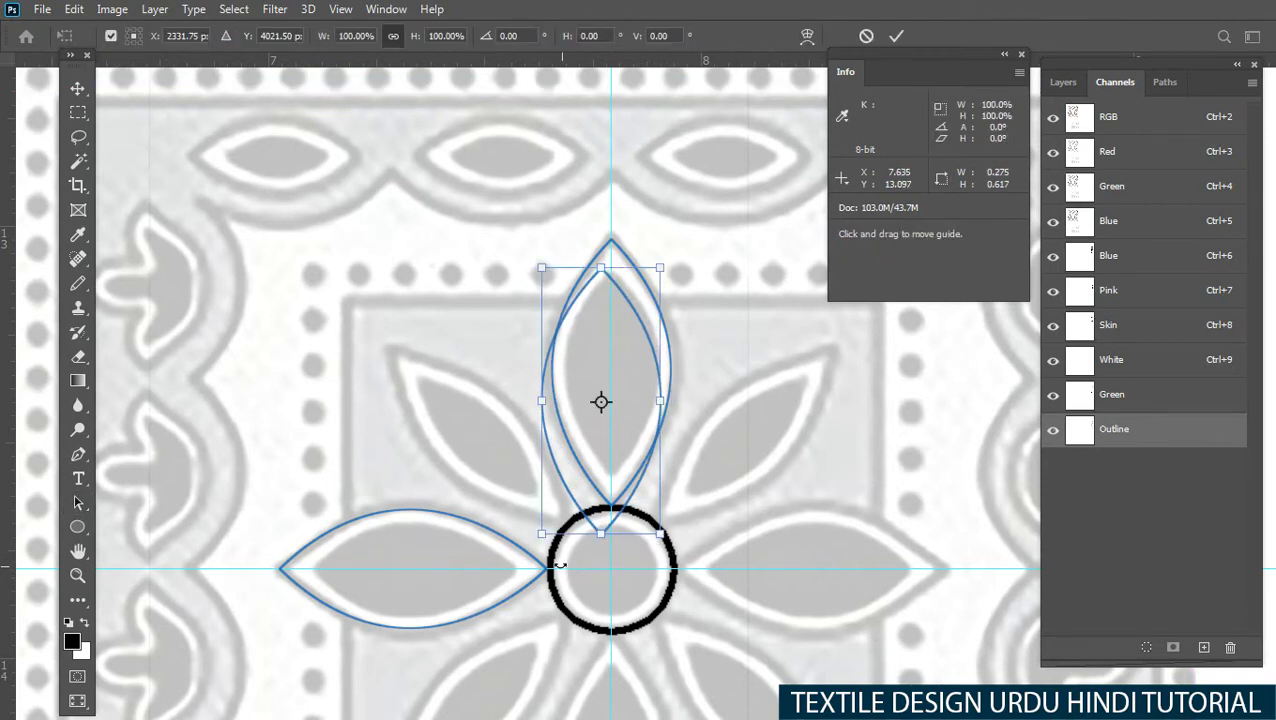
{"action": "left_click_drag", "start_coordinate": [533, 552], "coordinate": [690, 515]}
{"action": "left_click_drag", "start_coordinate": [737, 450], "coordinate": [558, 503]}
{"action": "left_click_drag", "start_coordinate": [437, 350], "coordinate": [420, 325]}
{"action": "key", "text": "ctrl+z"}
{"action": "key", "text": "ctrl+z"}
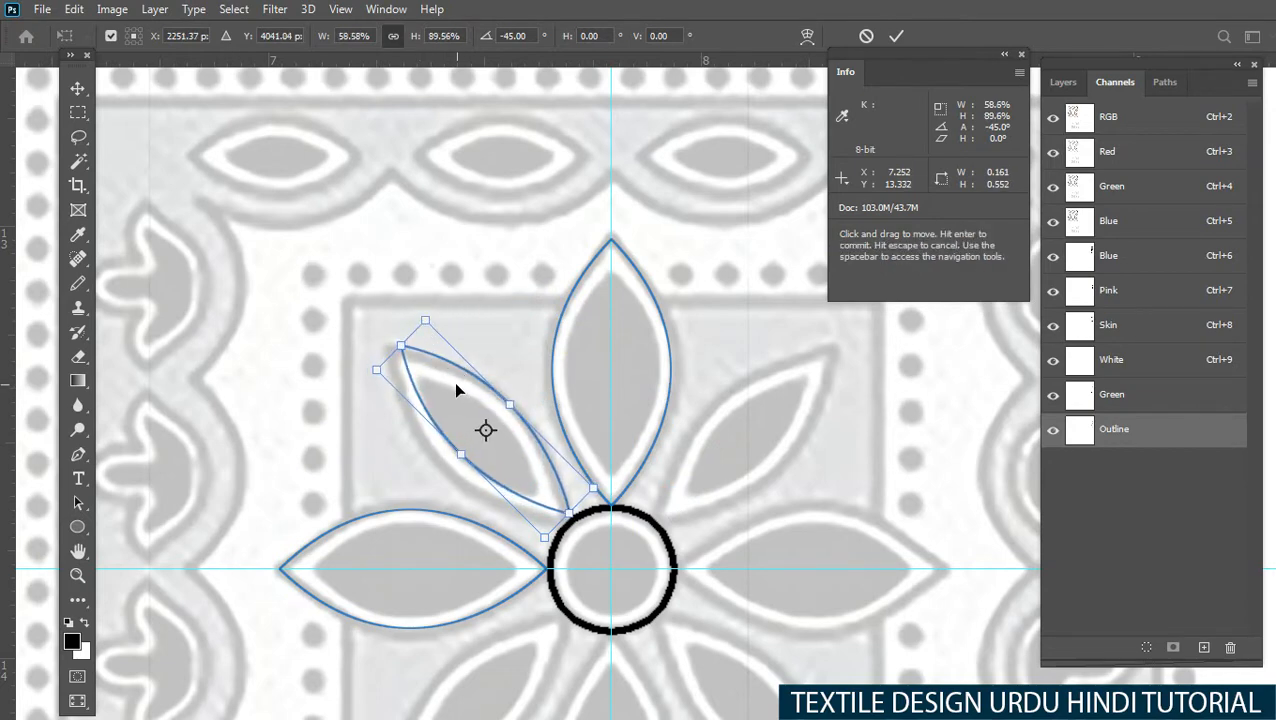
Step: Align the diagonal petal path with the traced petal, setting its rotation to -45.6° and refining its fit
{"action": "left_click_drag", "start_coordinate": [456, 384], "coordinate": [446, 390]}
{"action": "left_click", "coordinate": [532, 484]}
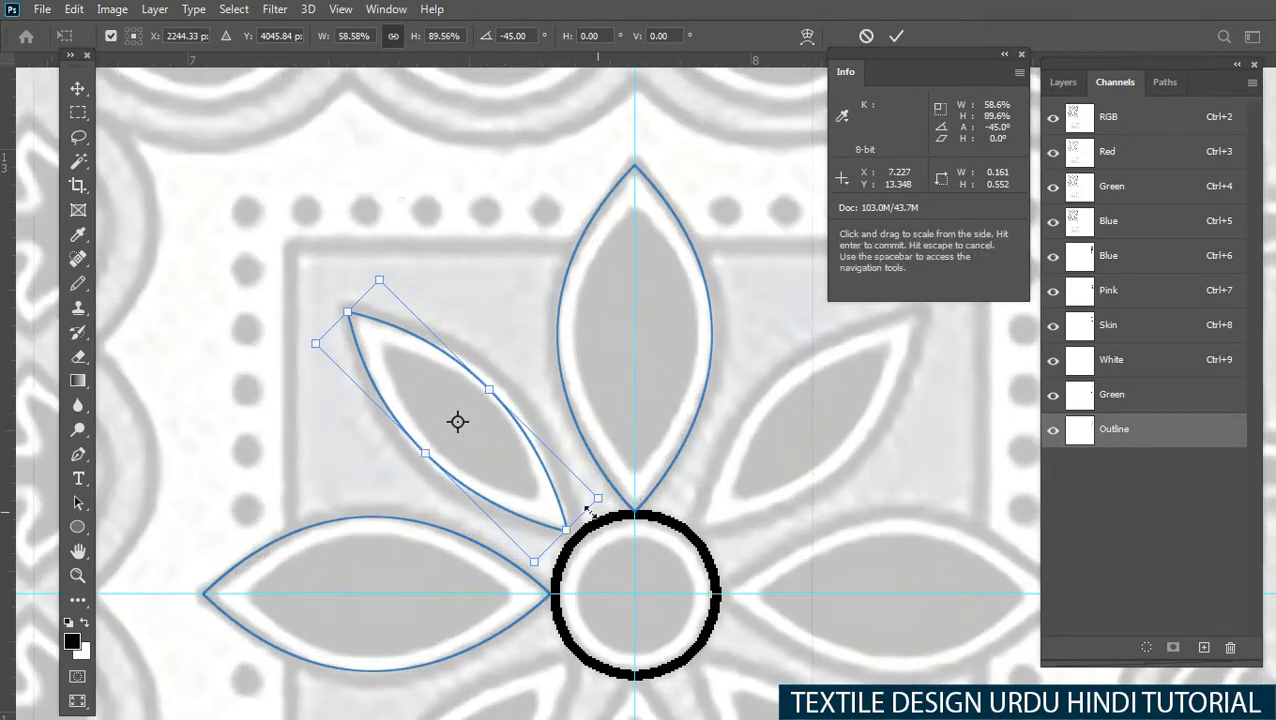
{"action": "left_click_drag", "start_coordinate": [550, 507], "coordinate": [557, 505]}
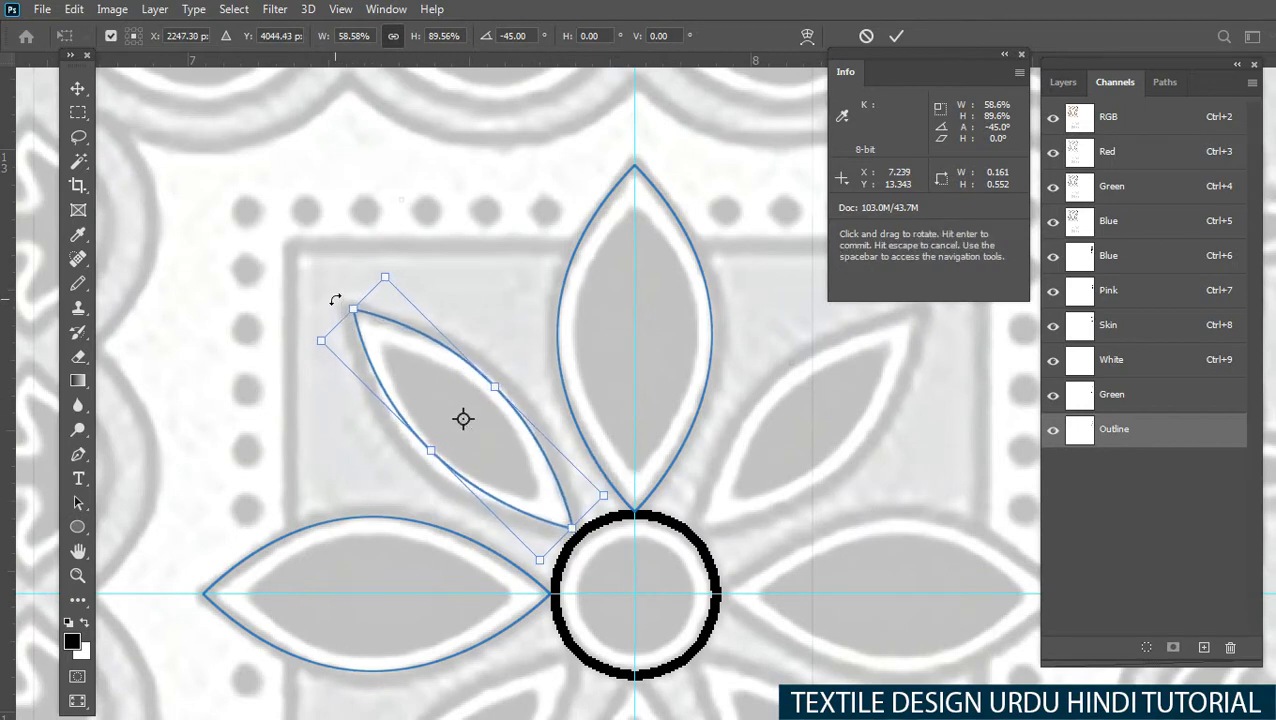
{"action": "left_click_drag", "start_coordinate": [336, 293], "coordinate": [331, 297]}
{"action": "key", "text": "Return"}
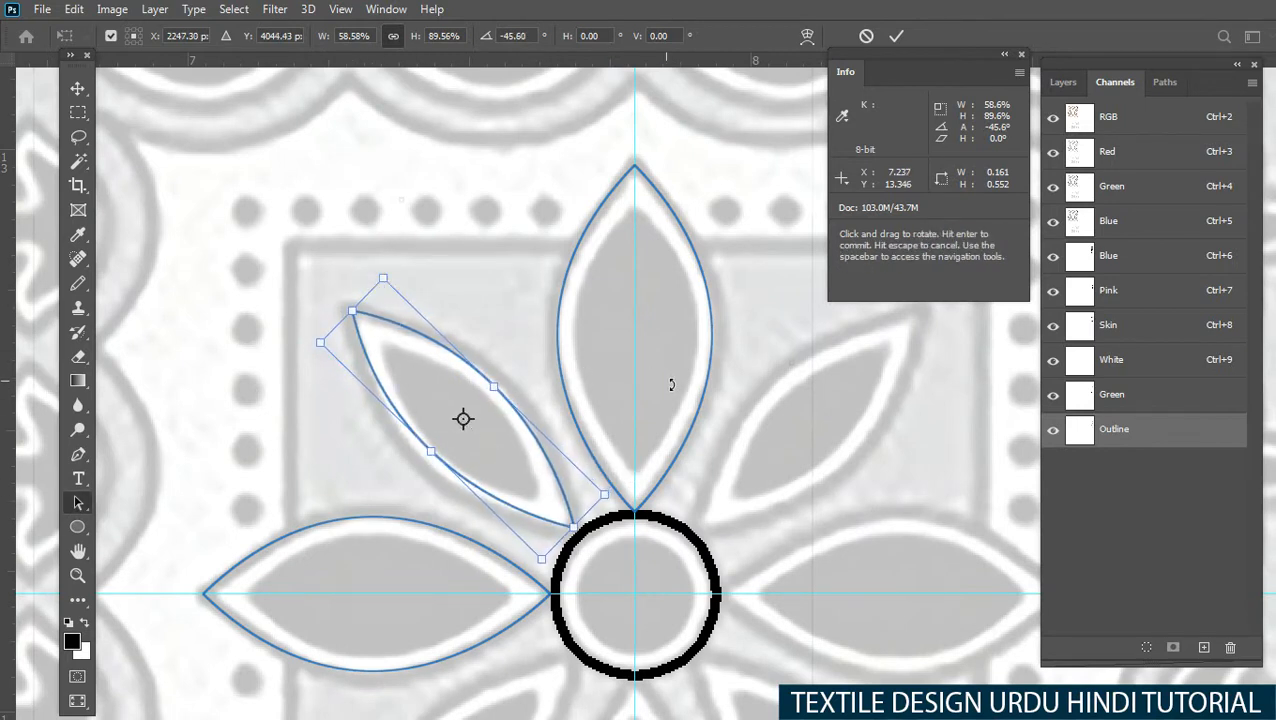
{"action": "left_click_drag", "start_coordinate": [512, 346], "coordinate": [471, 412]}
{"action": "key", "text": "shift+a"}
{"action": "left_click_drag", "start_coordinate": [540, 350], "coordinate": [388, 525]}
{"action": "left_click", "coordinate": [468, 455]}
Step: Stroke the three petal paths in black on the Outline channel with the 5 px Pencil, and delete the paths
{"action": "scroll", "coordinate": [606, 436], "scroll_direction": "down", "scroll_amount": 4}
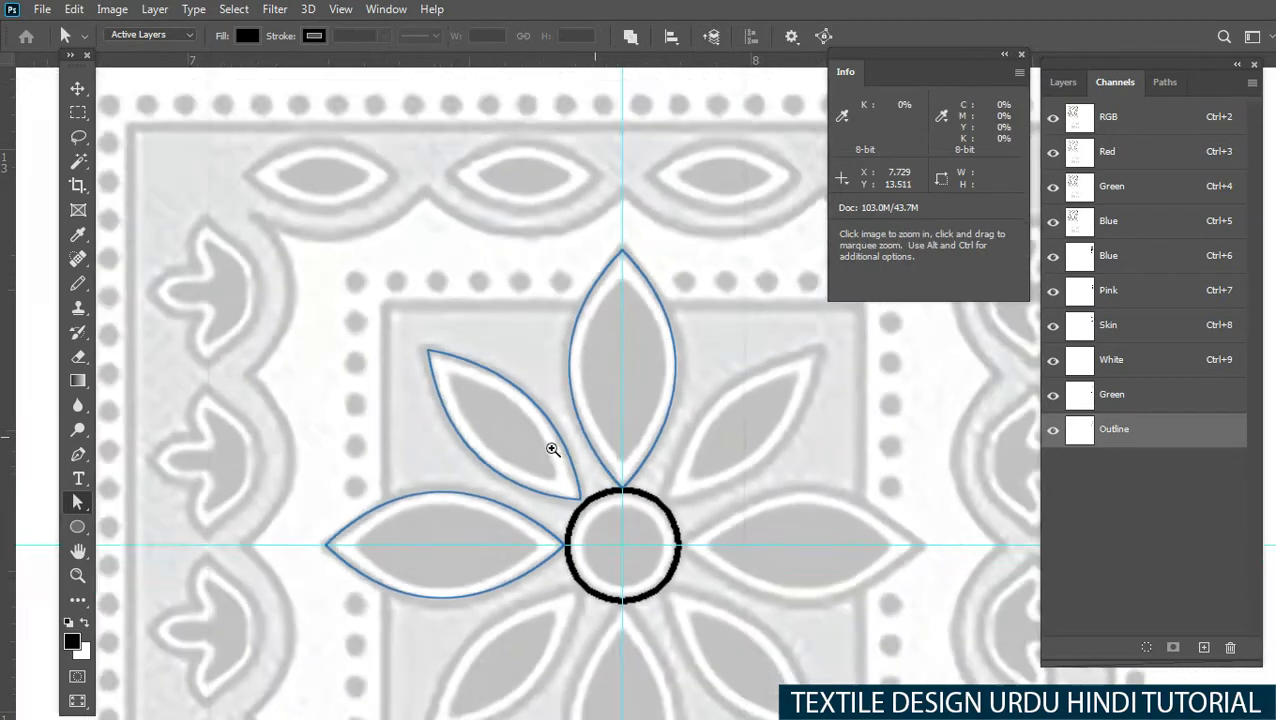
{"action": "left_click_drag", "start_coordinate": [752, 328], "coordinate": [435, 604]}
{"action": "key", "text": "b"}
{"action": "key", "text": "Return"}
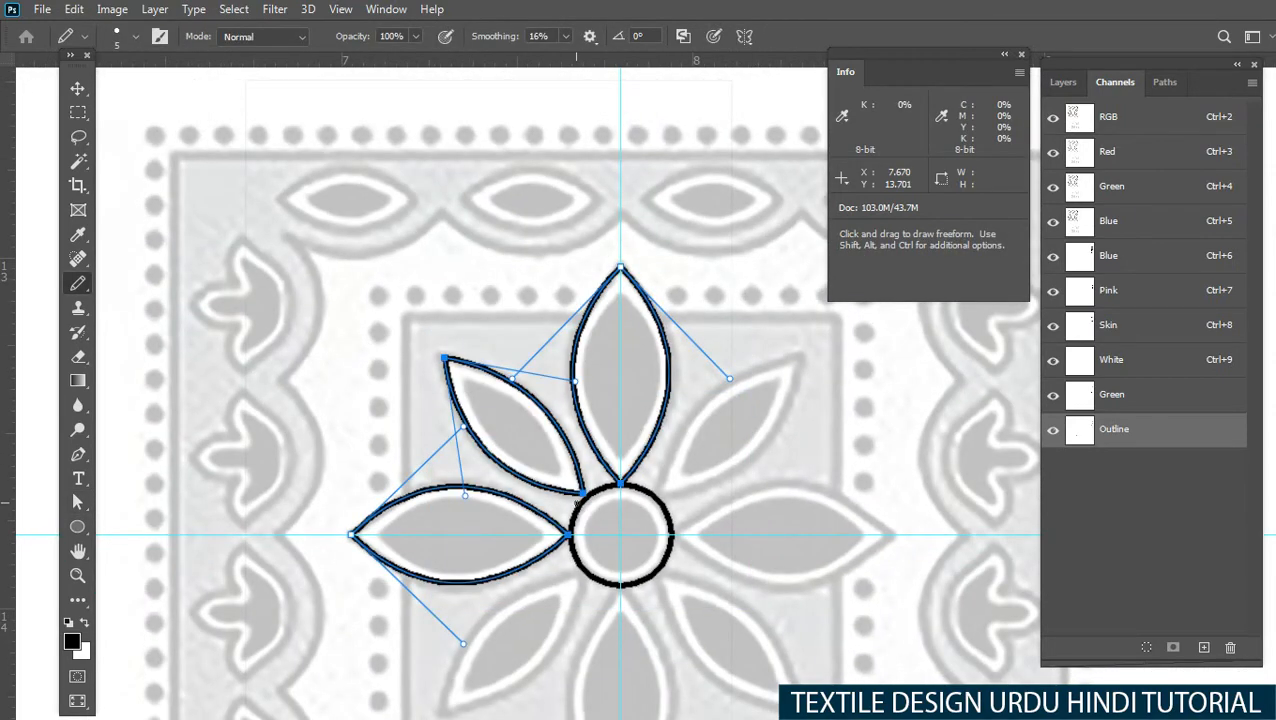
{"action": "key", "text": "Delete"}
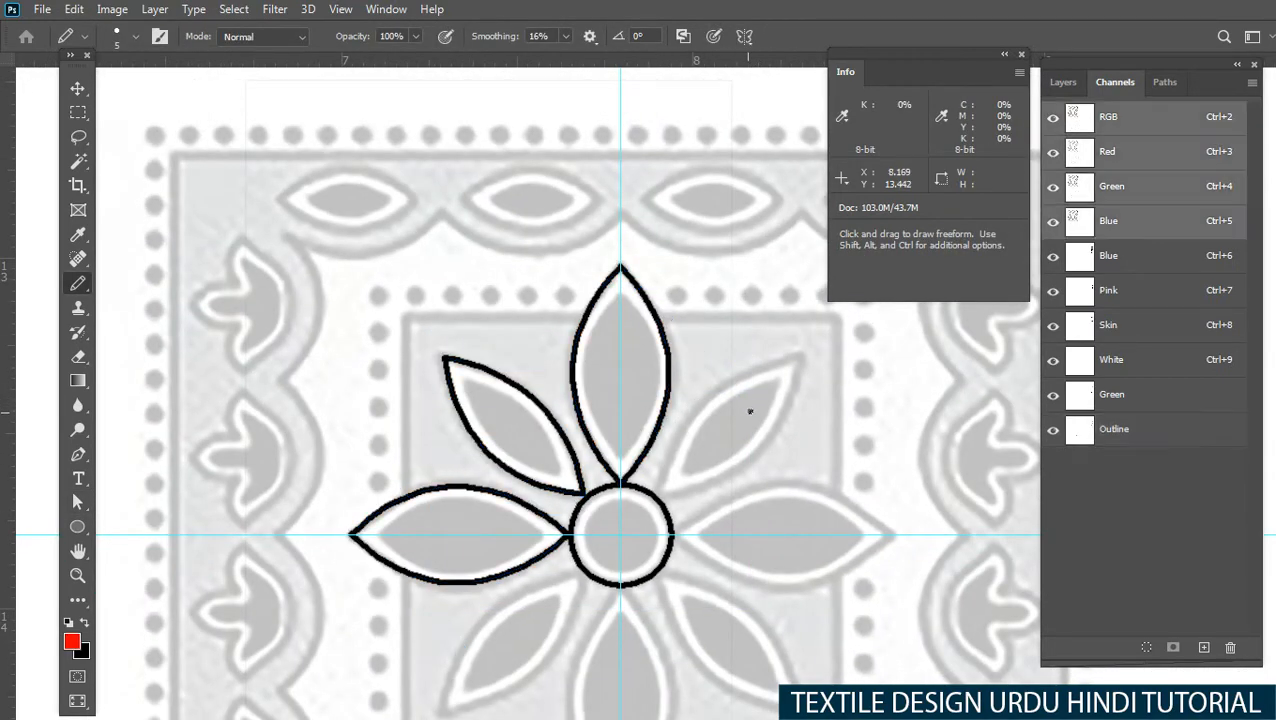
{"action": "key", "text": "Delete"}
{"action": "key", "text": "ctrl+z"}
{"action": "scroll", "coordinate": [646, 427], "scroll_direction": "up", "scroll_amount": 3}
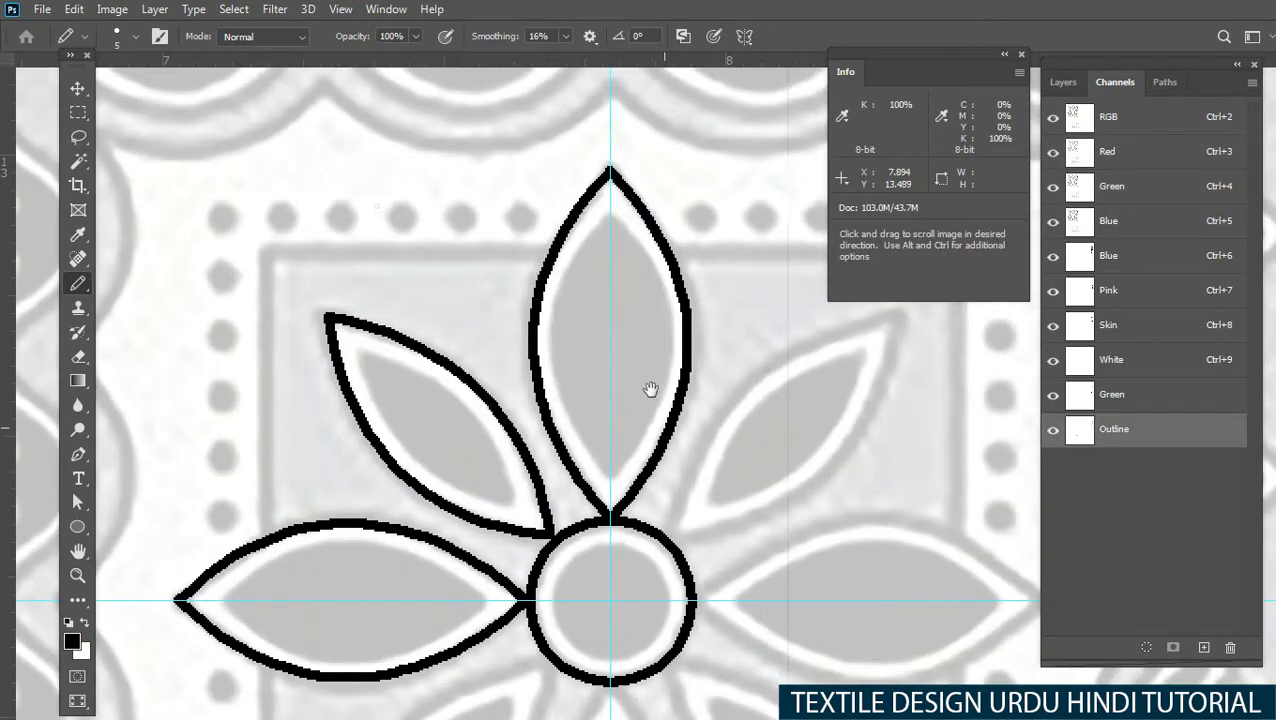
Step: Review the Tools and Workspace preferences and close the dialog
{"action": "key", "text": "w"}
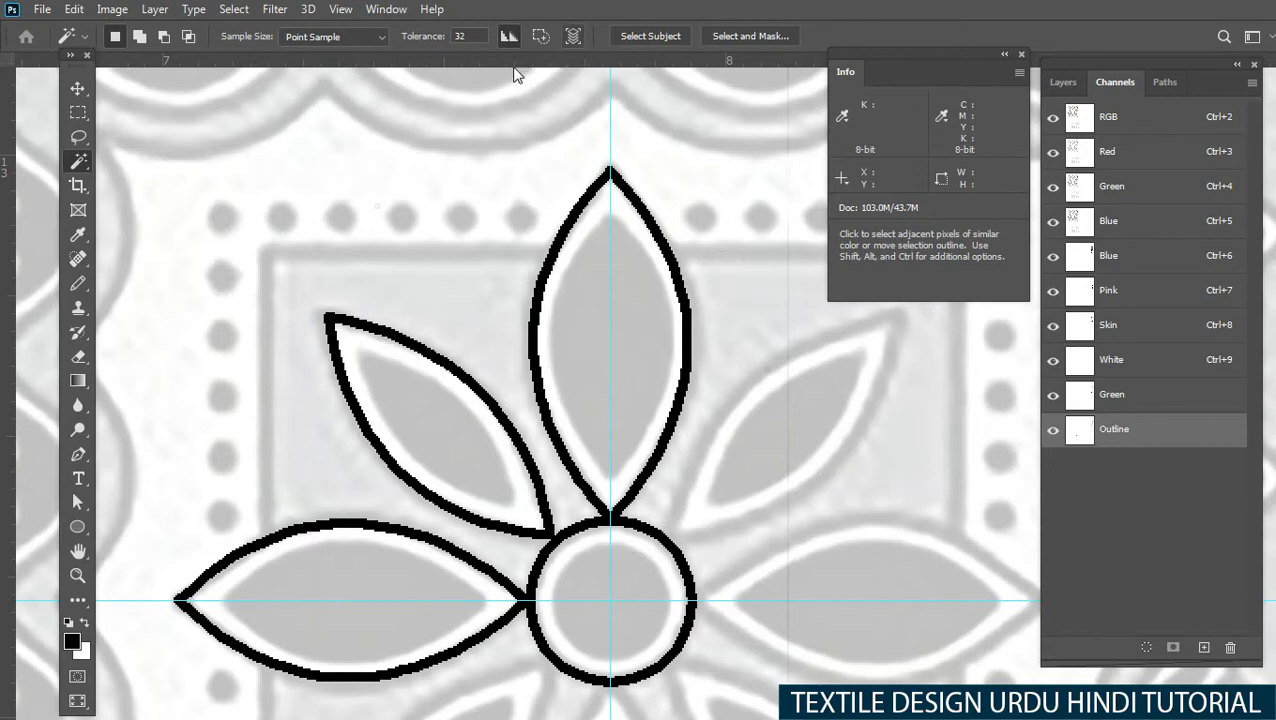
{"action": "key", "text": "i"}
{"action": "key", "text": "ctrl+k"}
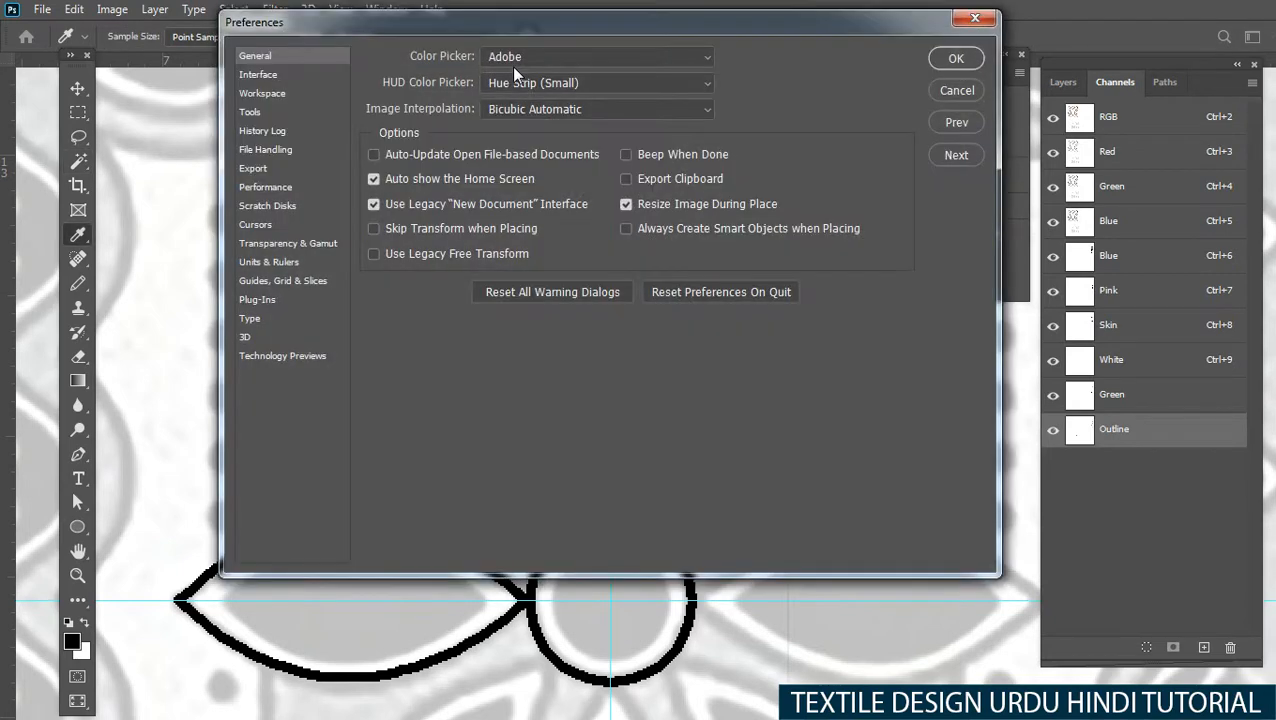
{"action": "left_click", "coordinate": [253, 115]}
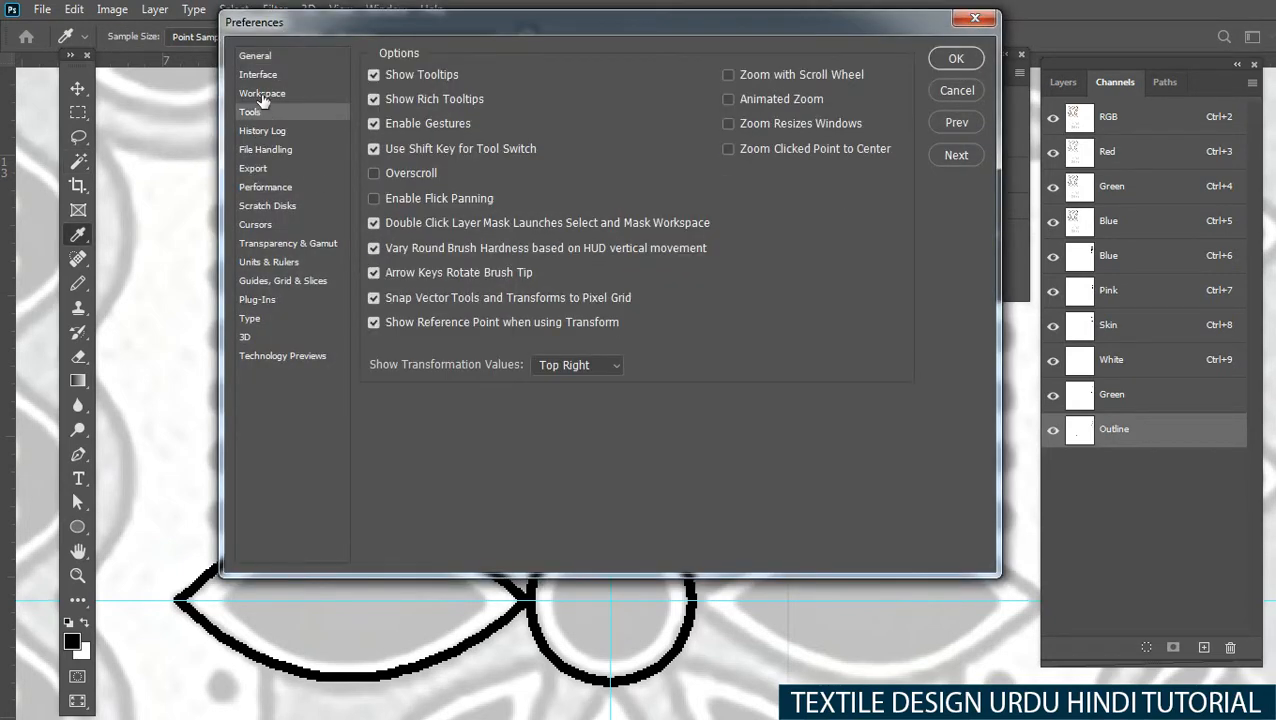
{"action": "left_click", "coordinate": [266, 96]}
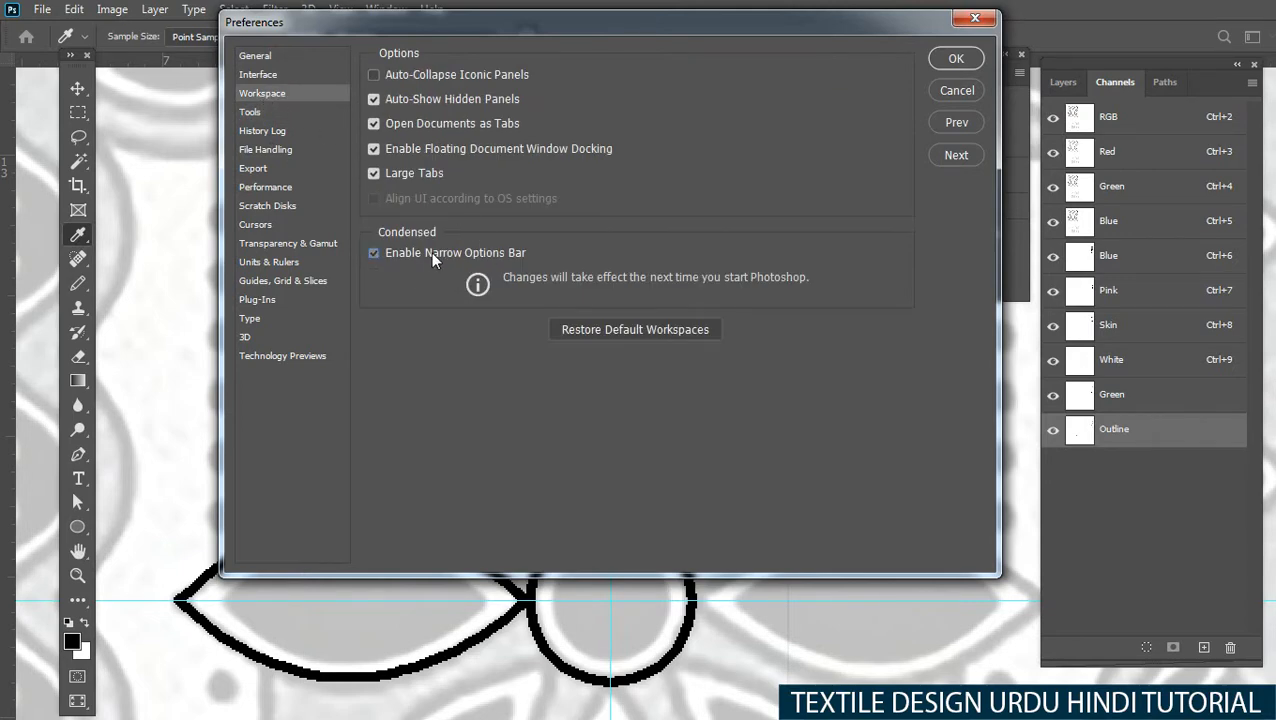
{"action": "left_click", "coordinate": [956, 59]}
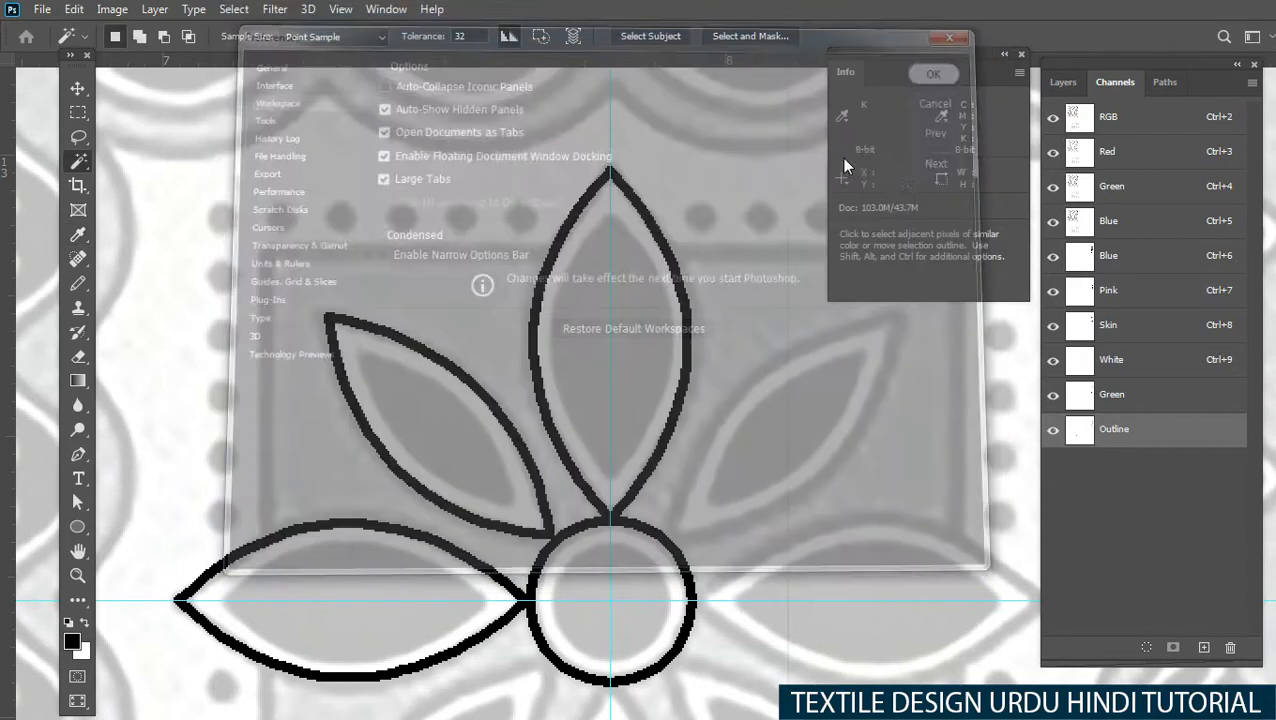
Step: Switch to the standard screen mode and try the Magic Wand inside the upper petal, clearing each selection
{"action": "left_click", "coordinate": [612, 292]}
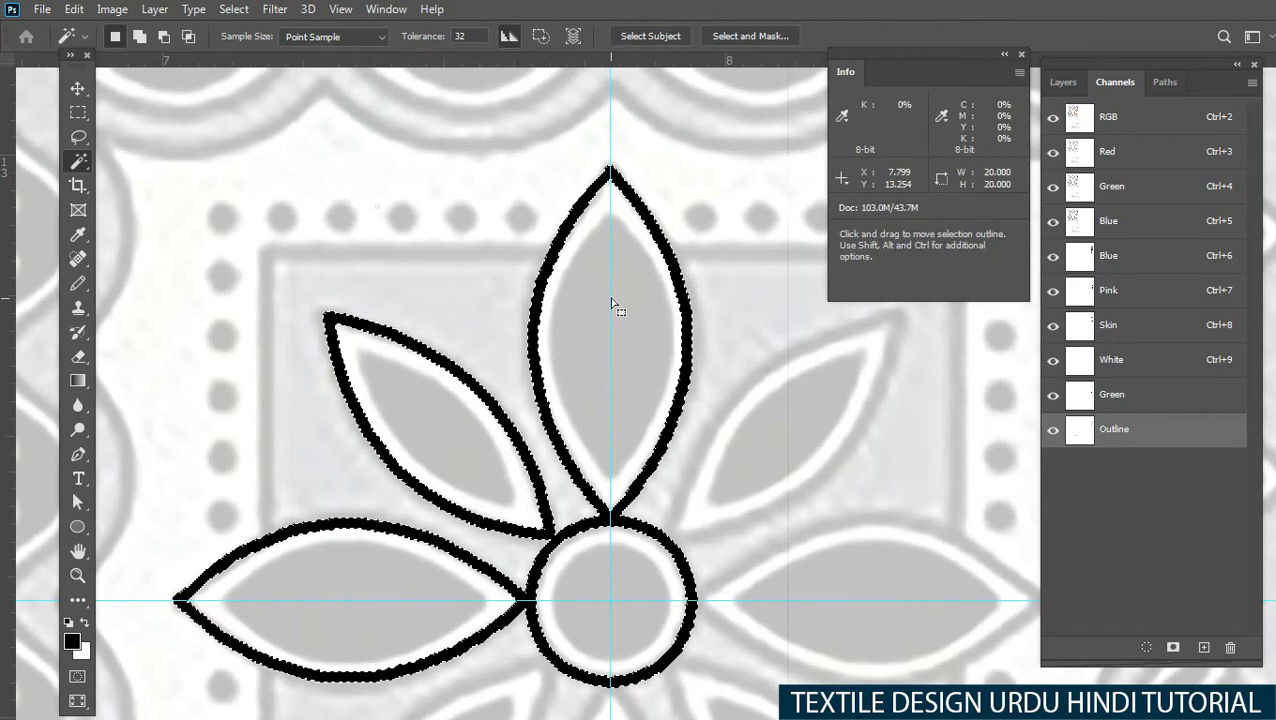
{"action": "key", "text": "f"}
{"action": "key", "text": "f"}
{"action": "key", "text": "ctrl+d"}
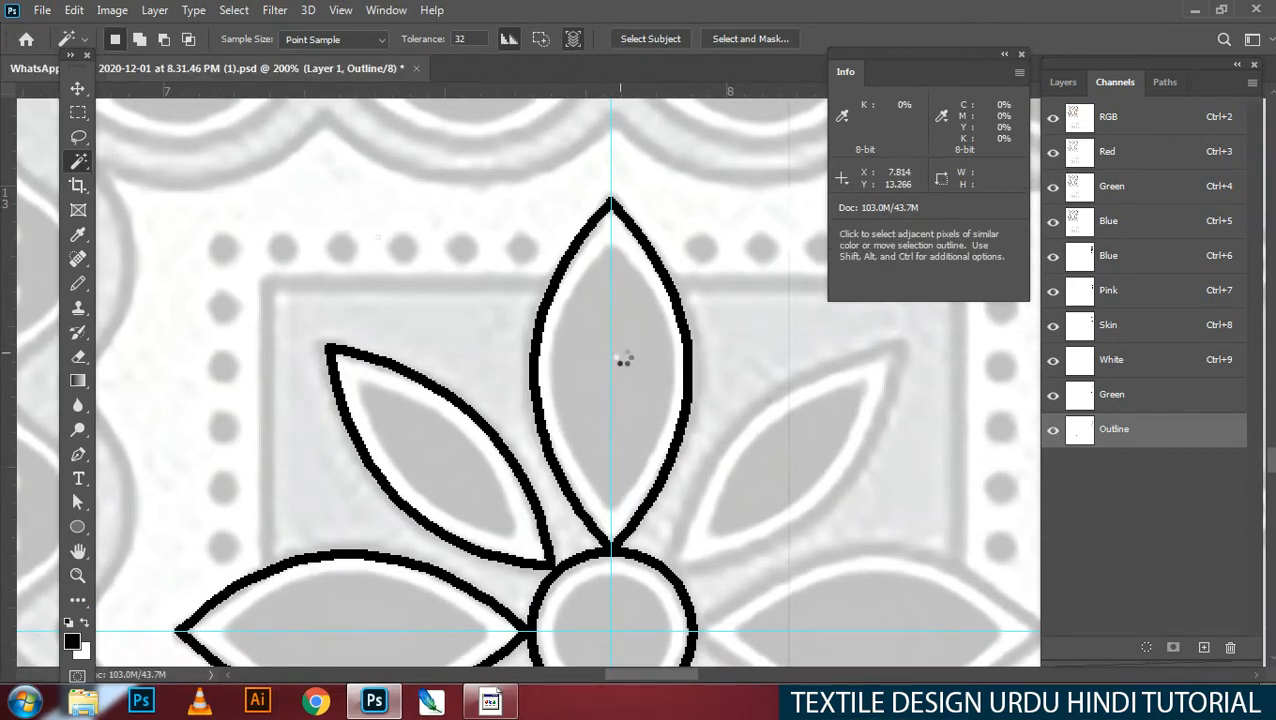
{"action": "left_click", "coordinate": [621, 357]}
{"action": "key", "text": "ctrl+d"}
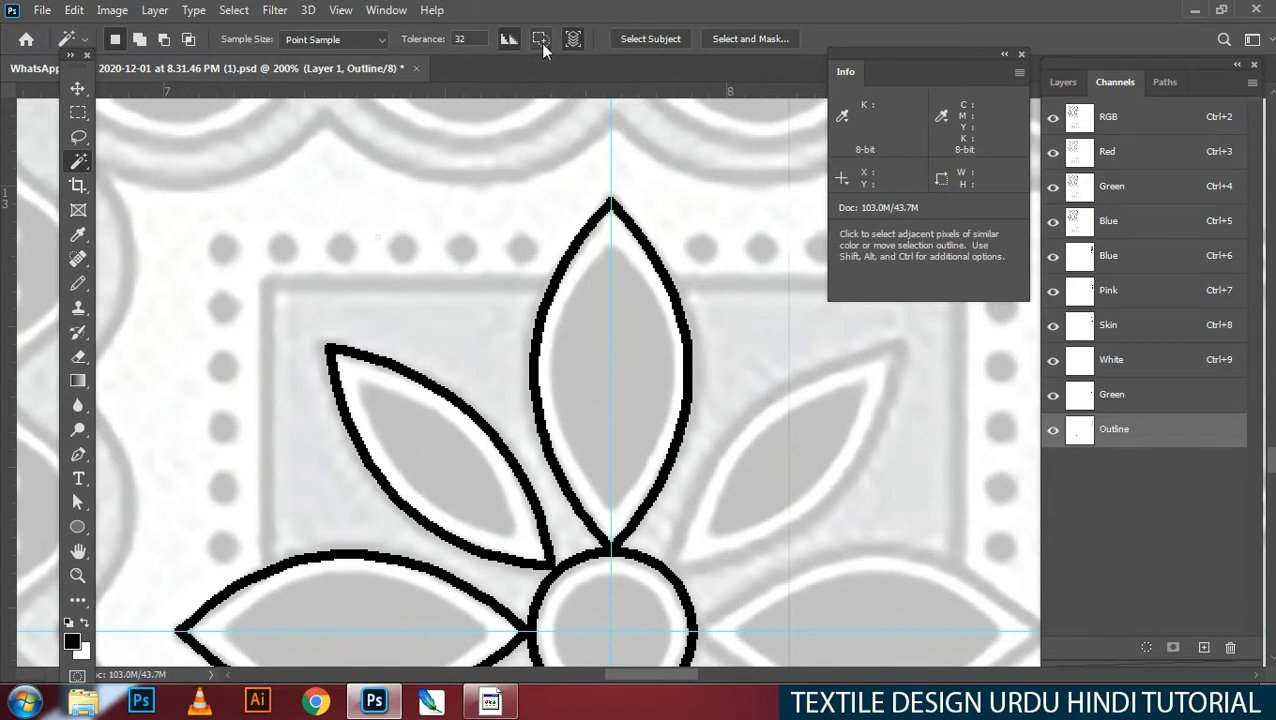
Step: Set the Magic Wand to Contiguous with Sample All Layers off, testing it on the upper petal
{"action": "left_click", "coordinate": [604, 364]}
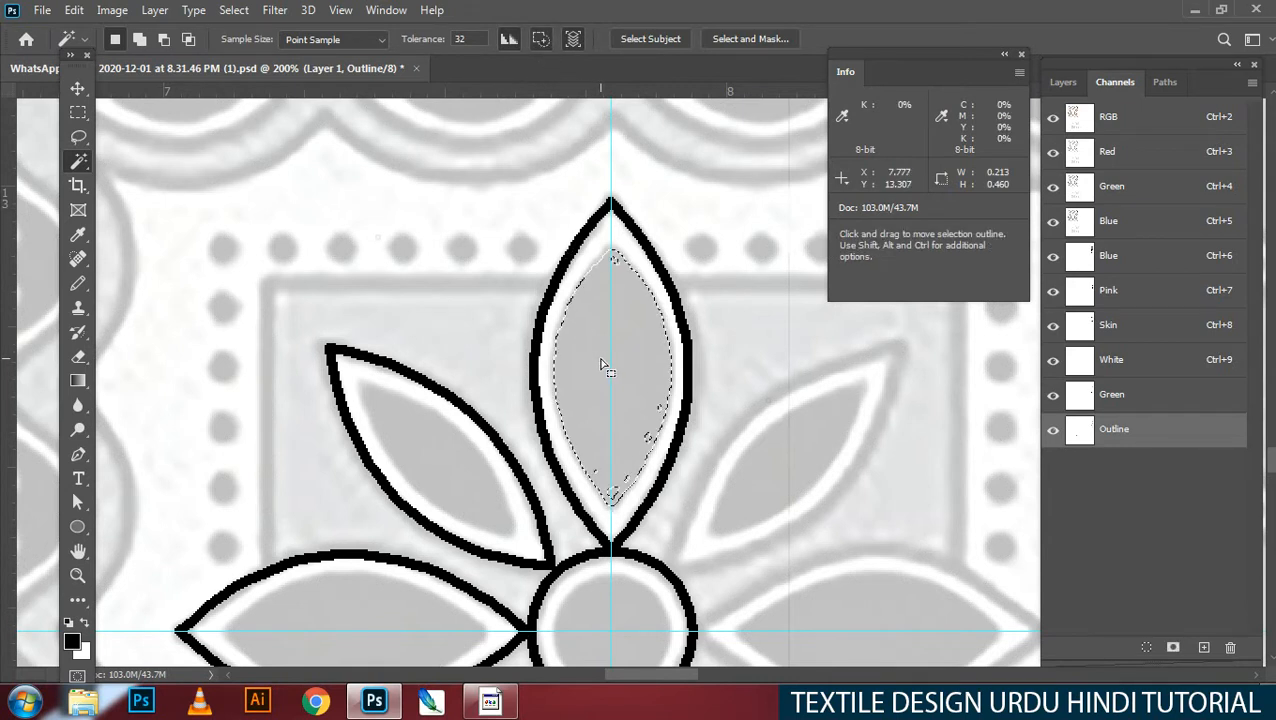
{"action": "key", "text": "ctrl+d"}
{"action": "left_click", "coordinate": [598, 295]}
{"action": "key", "text": "ctrl+d"}
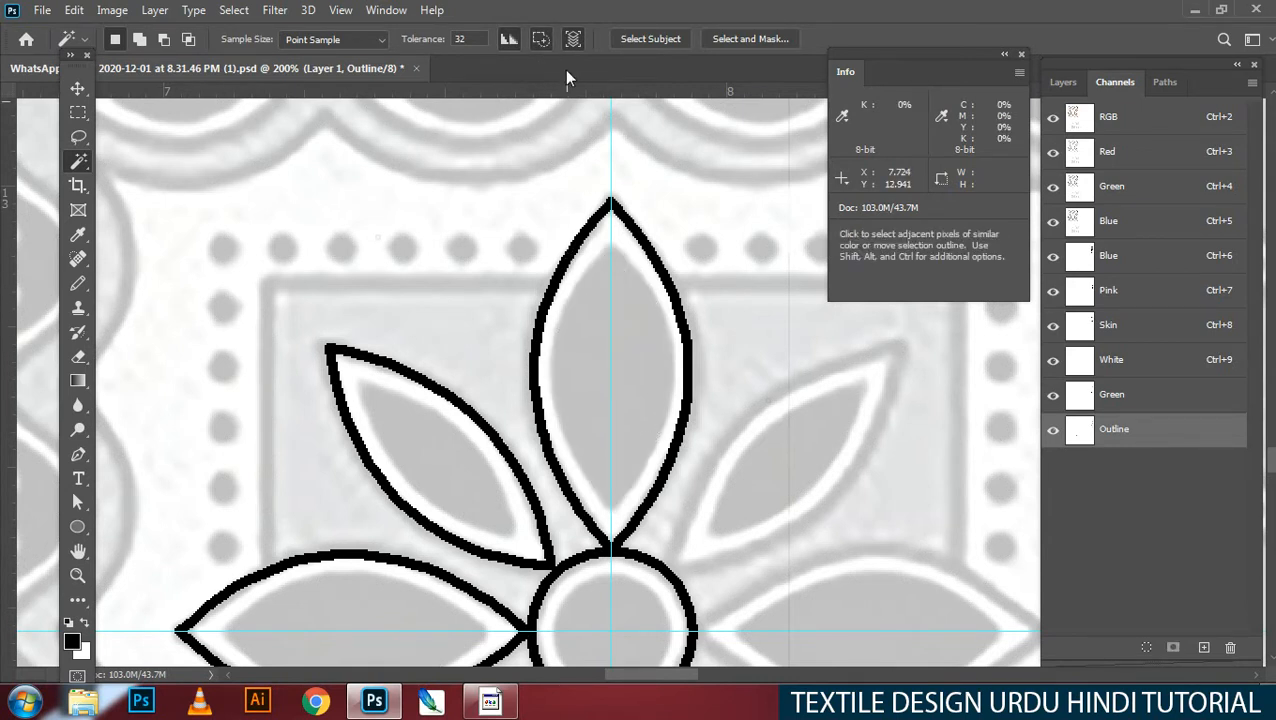
Step: Select the interiors of the upper, diagonal and left petals together with the Magic Wand at tolerance 32
{"action": "left_click", "coordinate": [638, 347]}
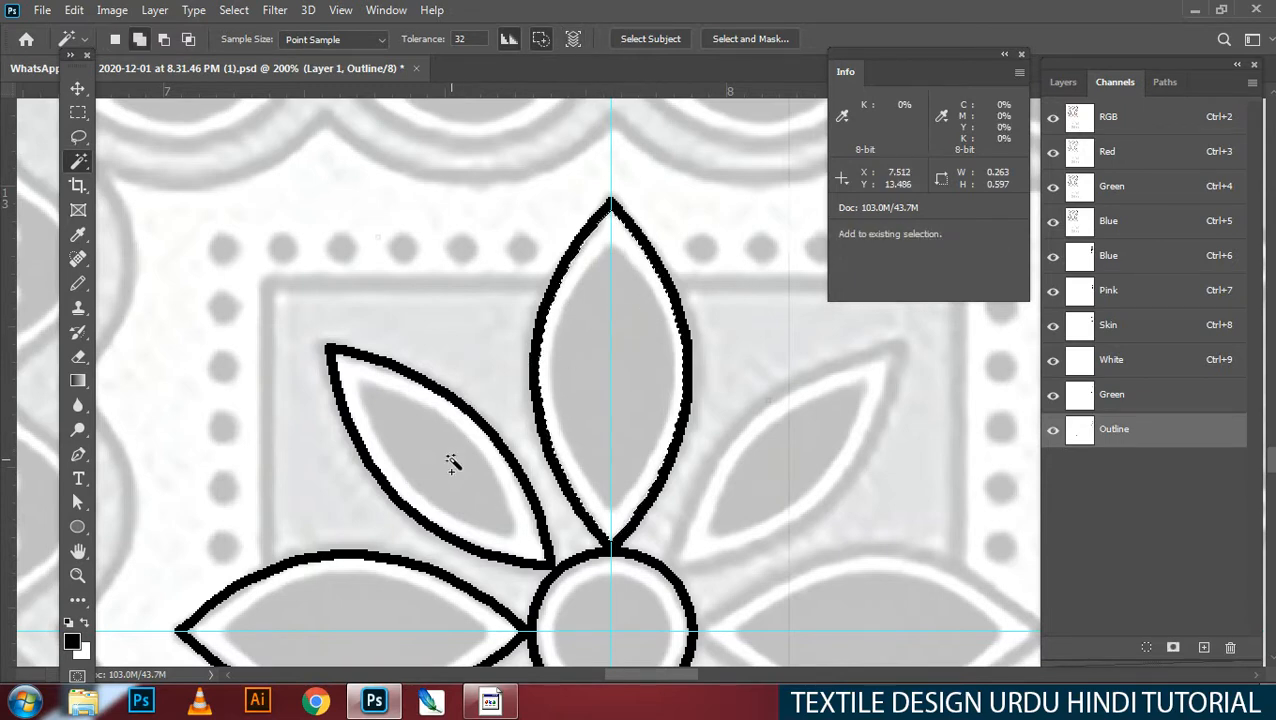
{"action": "left_click", "coordinate": [453, 461], "text": "shift"}
{"action": "left_click_drag", "start_coordinate": [541, 456], "coordinate": [546, 227]}
{"action": "left_click", "coordinate": [450, 402], "text": "shift"}
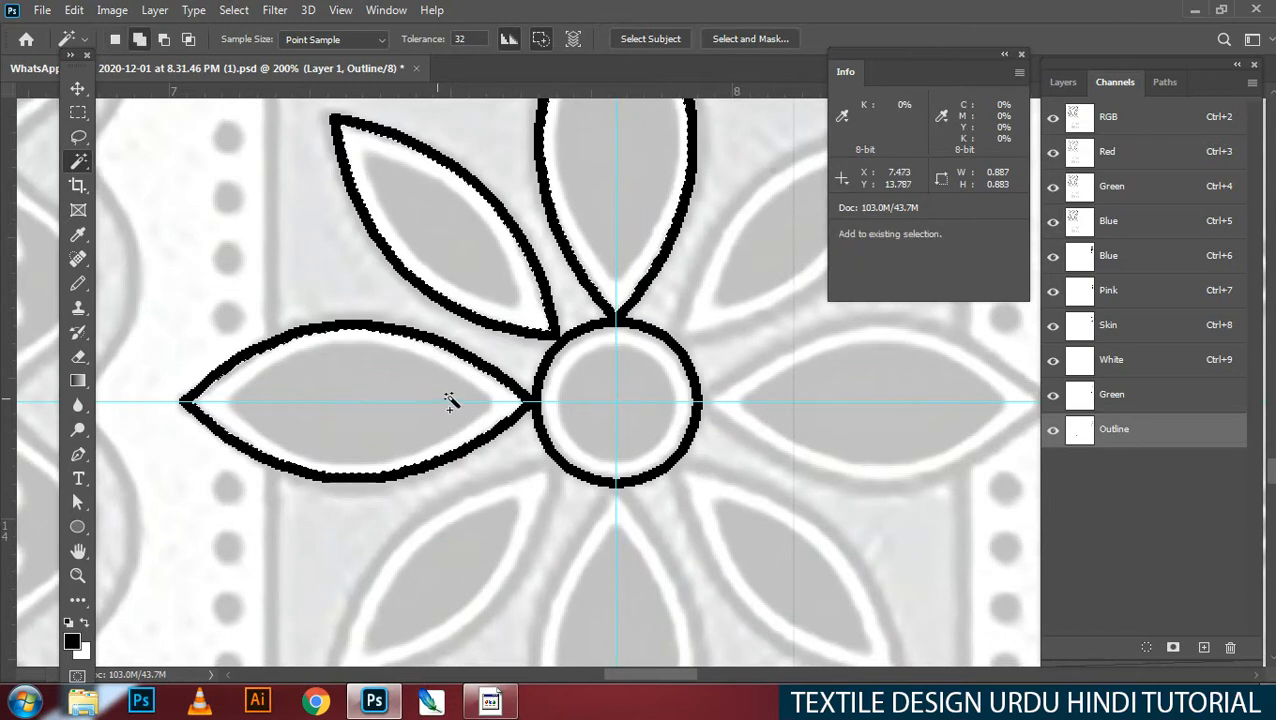
Step: Contract the petal selection by 4 pixels twice
{"action": "left_click_drag", "start_coordinate": [524, 353], "coordinate": [503, 343]}
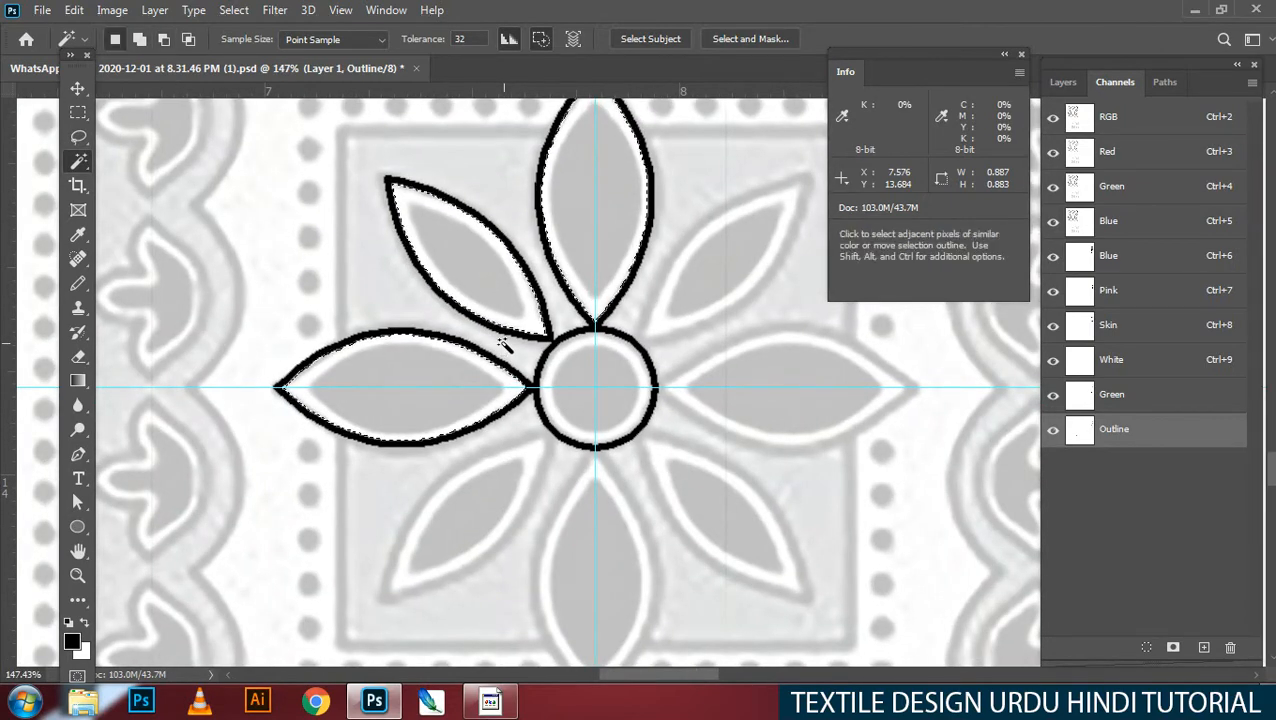
{"action": "key", "text": "alt+s"}
{"action": "key", "text": "m"}
{"action": "key", "text": "c"}
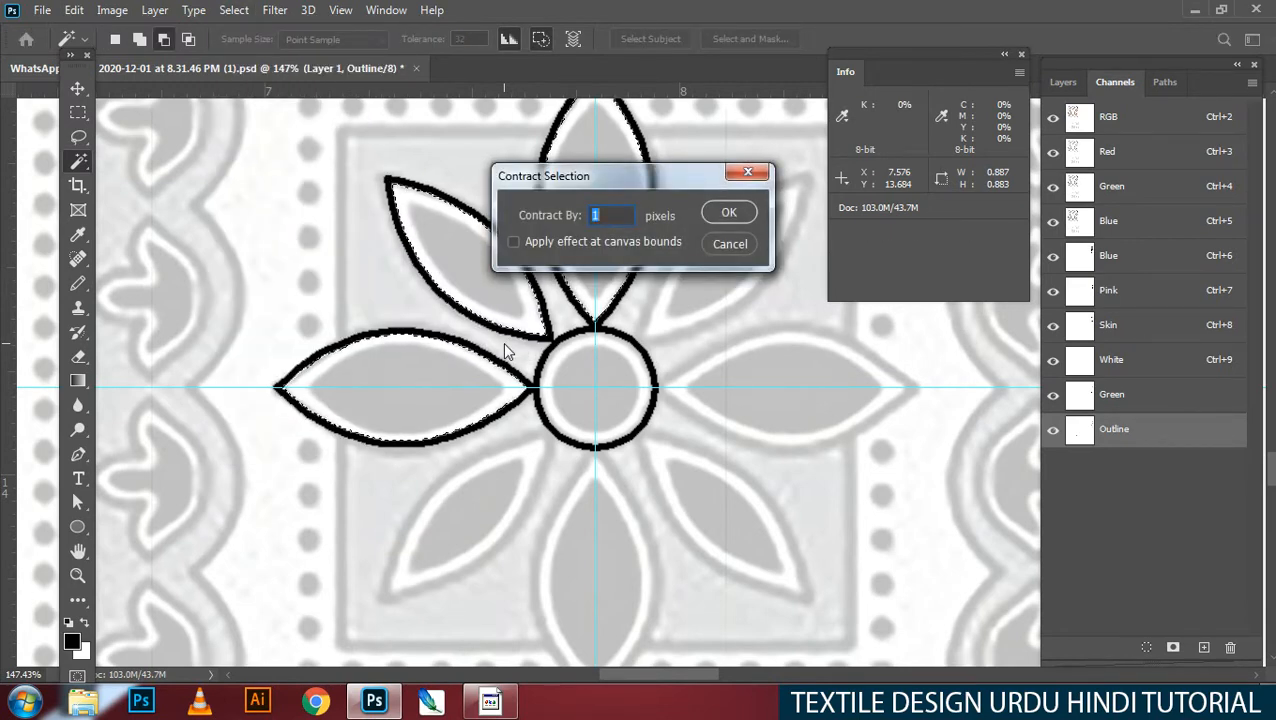
{"action": "type", "text": "4"}
{"action": "key", "text": "Return"}
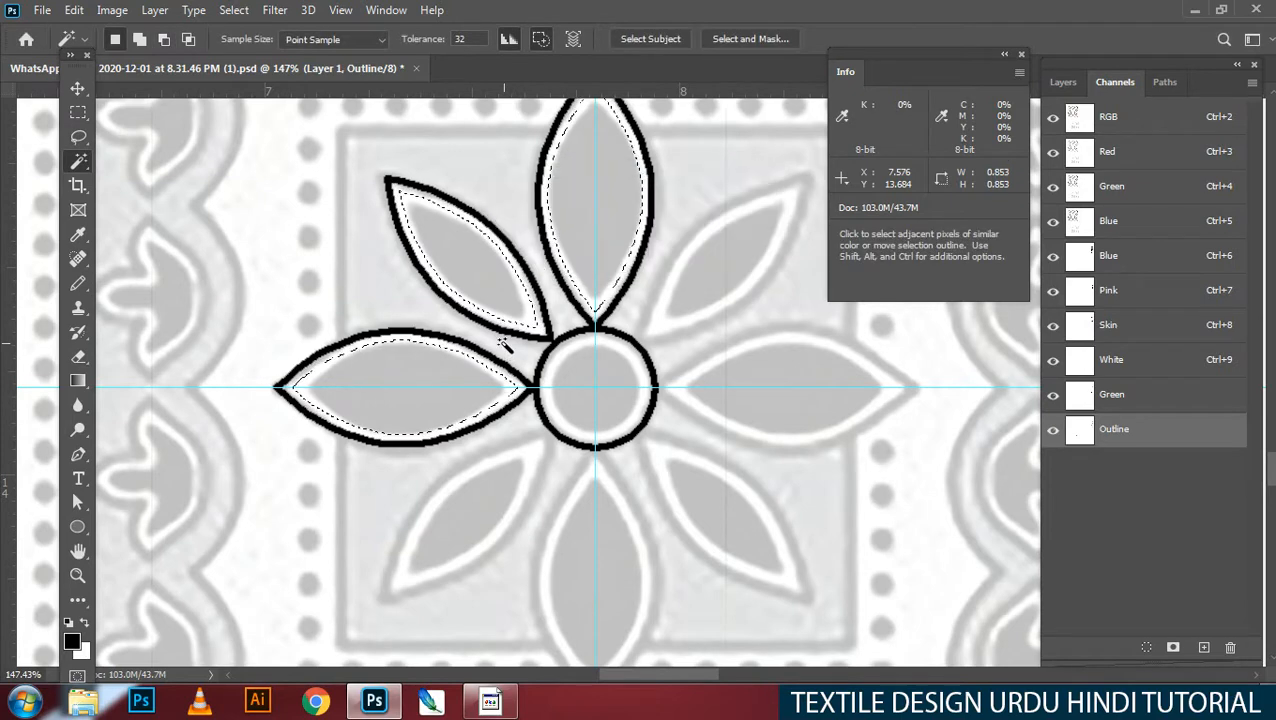
{"action": "key", "text": "alt+s"}
{"action": "key", "text": "m"}
{"action": "key", "text": "c"}
{"action": "key", "text": "Return"}
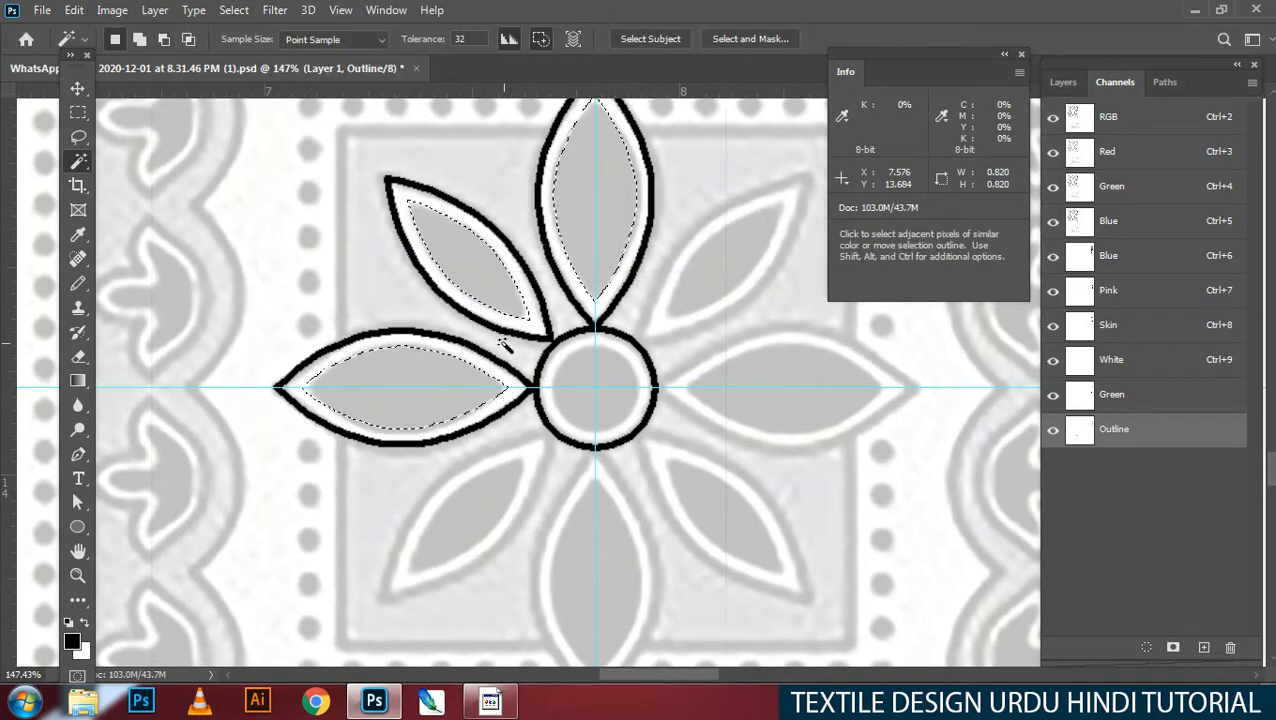
Step: Contract the petal selection by another 2 pixels and fill it with black on the Outline channel
{"action": "key", "text": "alt+s"}
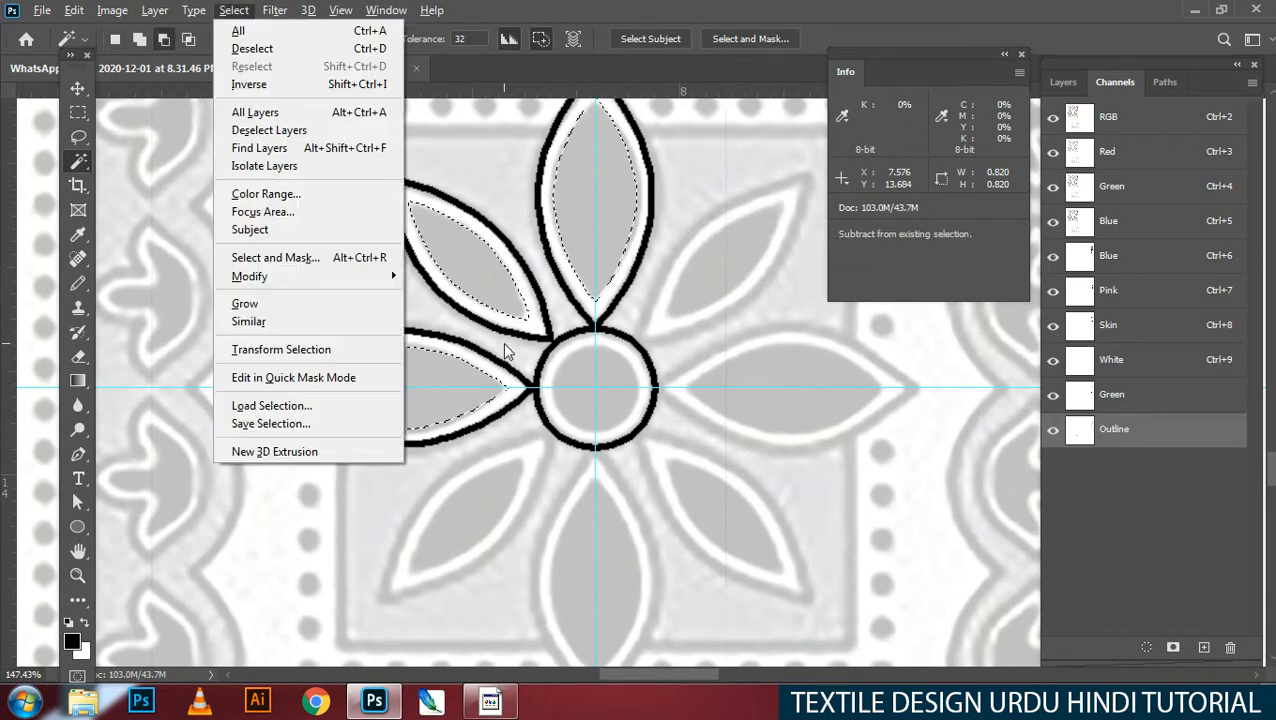
{"action": "key", "text": "Escape"}
{"action": "key", "text": "alt+s"}
{"action": "type", "text": "mc"}
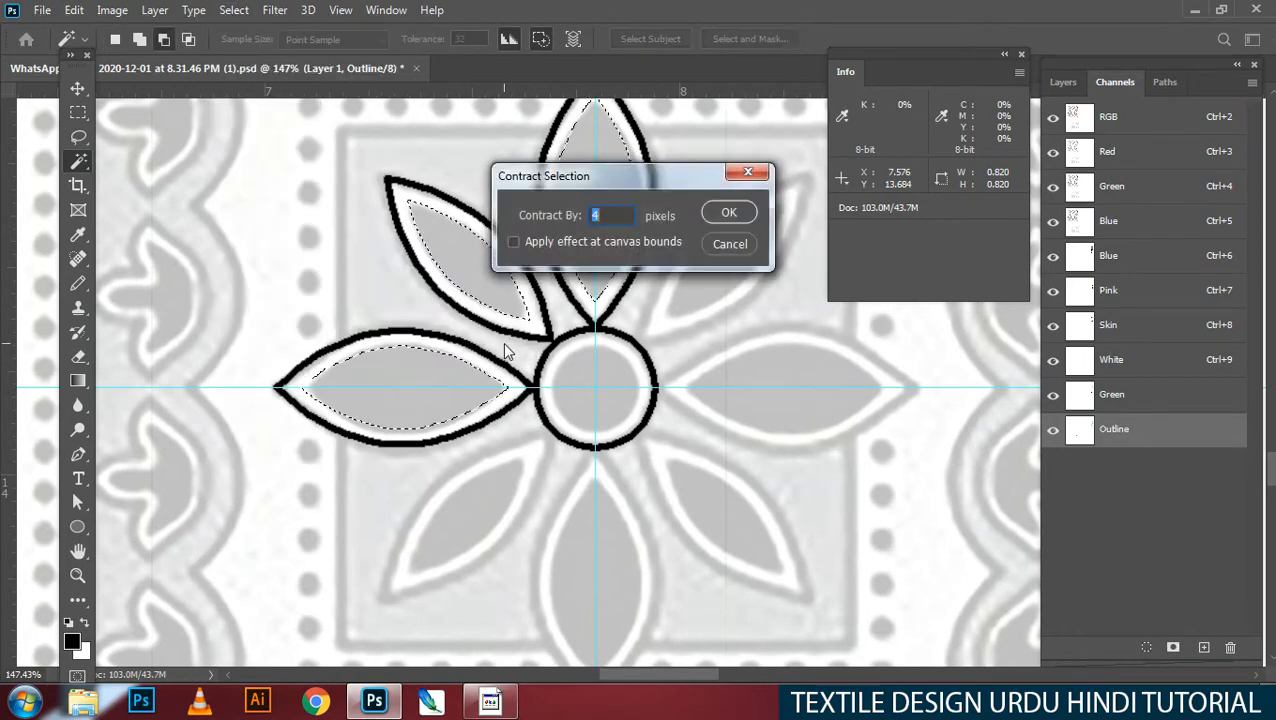
{"action": "type", "text": "2"}
{"action": "key", "text": "Return"}
{"action": "key", "text": "alt+BackSpace"}
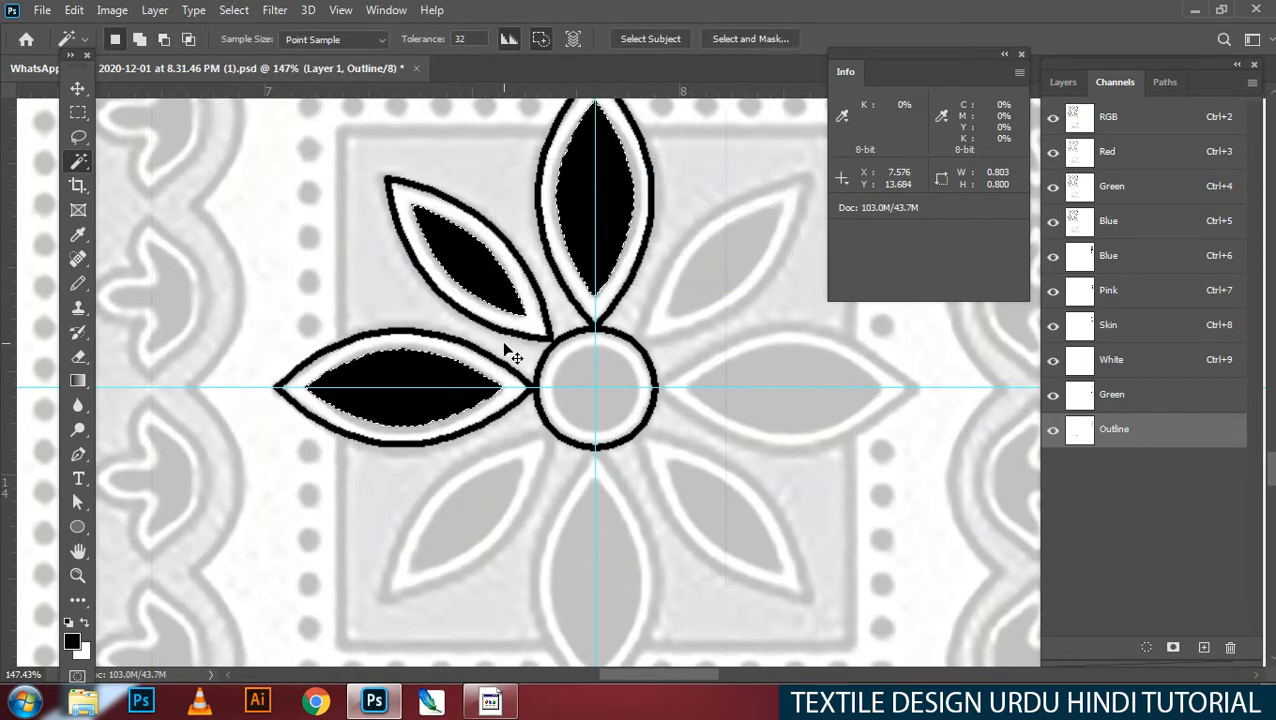
Step: Clear the selection and hide the RGB channels so that only the separate color channels and the Outline show
{"action": "right_click", "coordinate": [707, 347], "text": "ctrl"}
{"action": "left_click", "coordinate": [767, 408]}
{"action": "key", "text": "grave"}
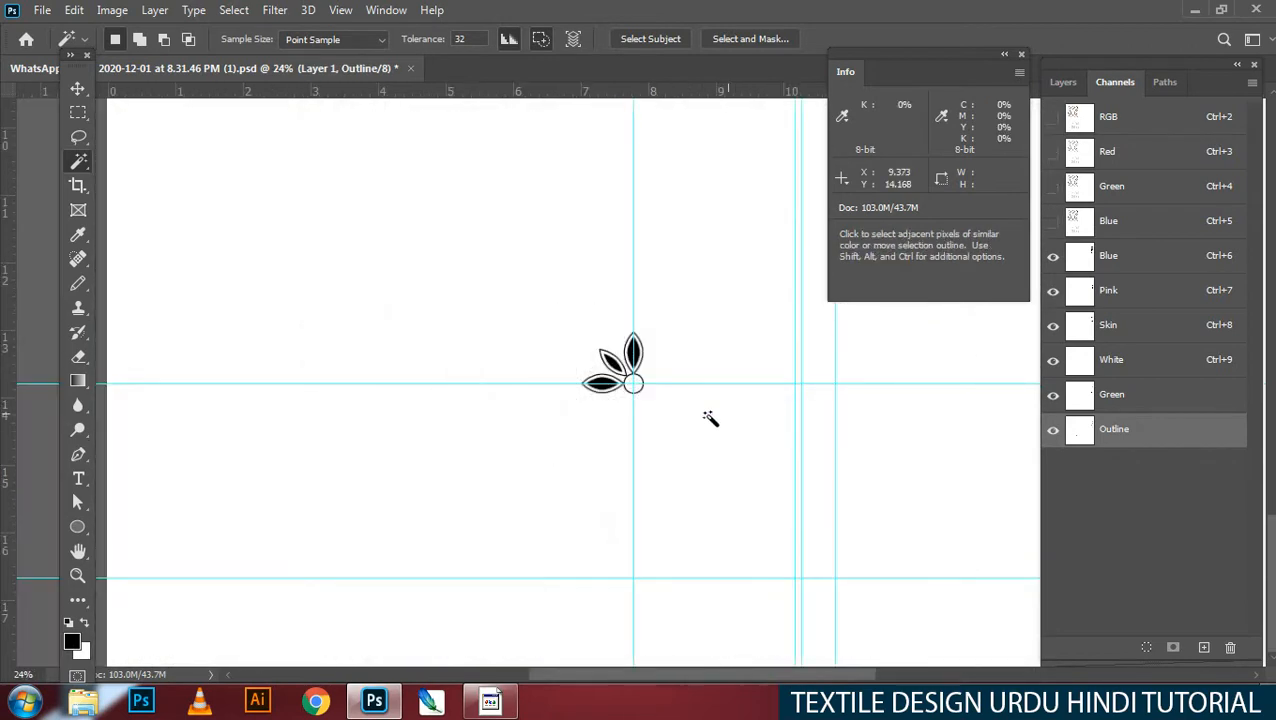
Step: Show the RGB channels again as a tracing reference around the petals of the flower square
{"action": "left_click", "coordinate": [663, 420], "text": "ctrl"}
{"action": "key", "text": "grave"}
{"action": "left_click_drag", "start_coordinate": [623, 373], "coordinate": [713, 371]}
{"action": "left_click_drag", "start_coordinate": [626, 374], "coordinate": [604, 340]}
{"action": "left_click", "coordinate": [458, 409], "text": "ctrl"}
{"action": "left_click", "coordinate": [465, 409], "text": "ctrl"}
{"action": "left_click_drag", "start_coordinate": [461, 464], "coordinate": [504, 525]}
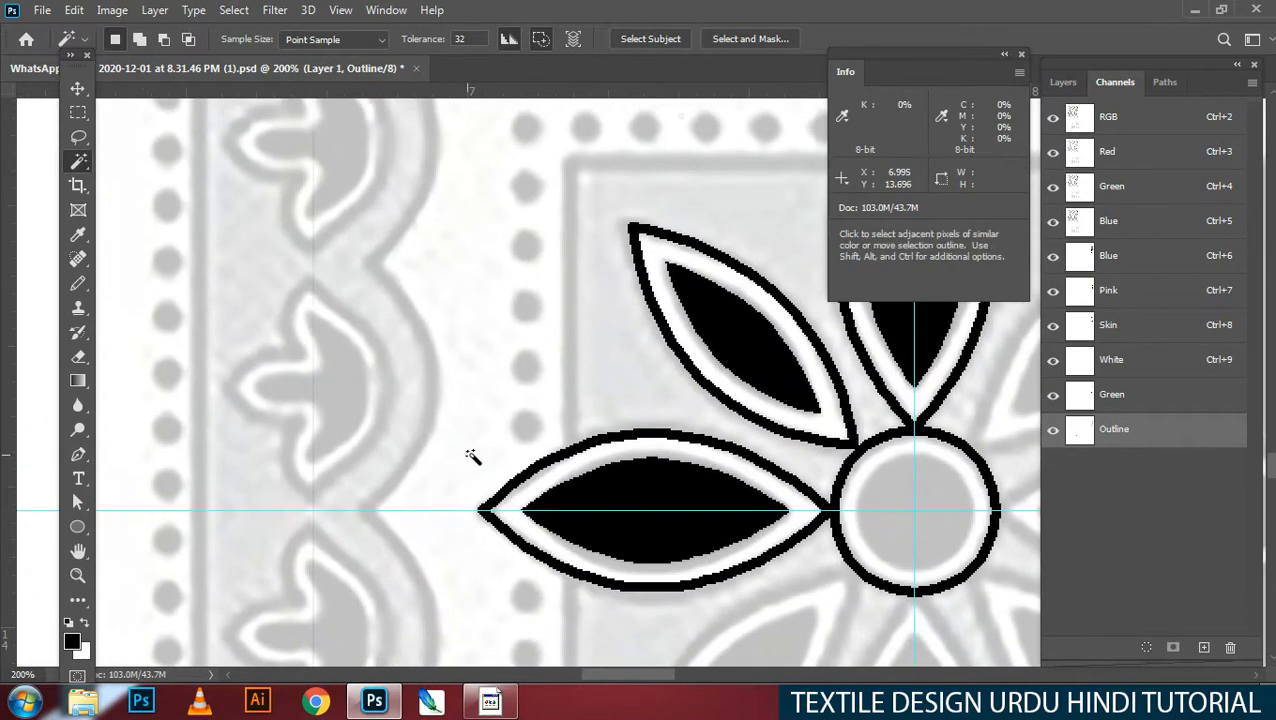
Step: Trace the scallop beside the left petal, directly above the horizontal guide, with the Curvature Pen tool
{"action": "key", "text": "p"}
{"action": "left_click", "coordinate": [366, 511]}
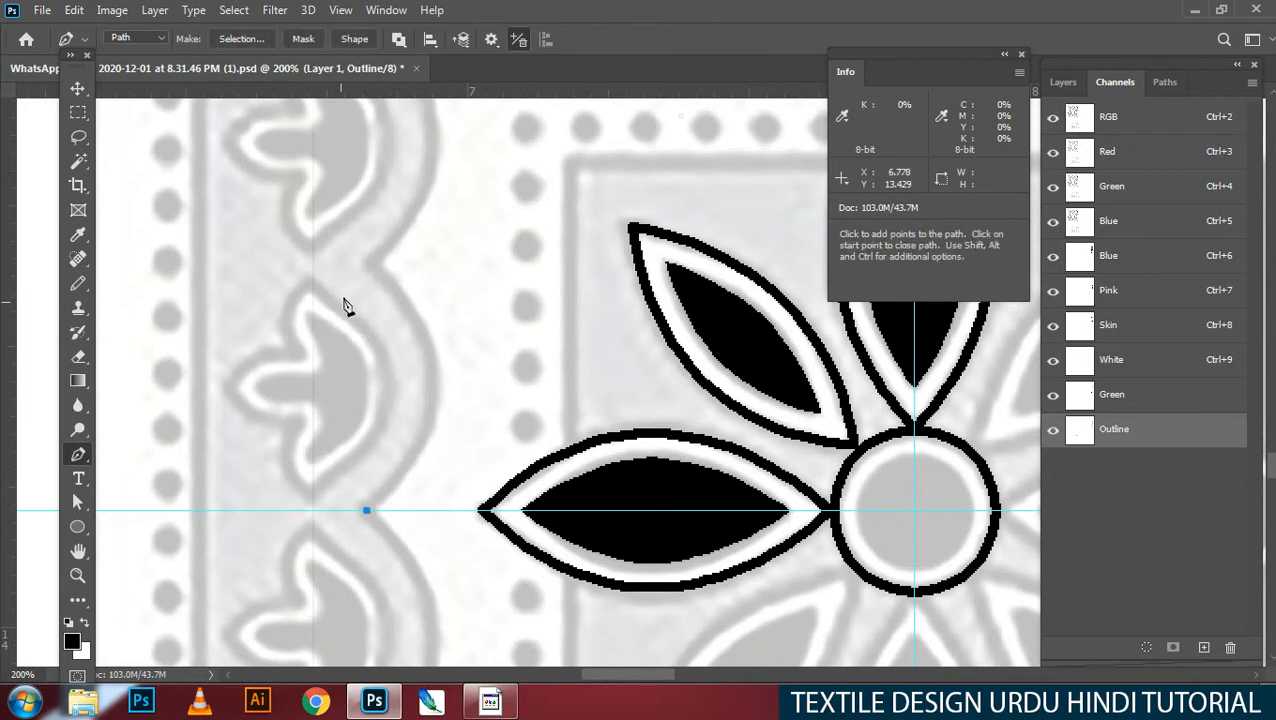
{"action": "right_click", "coordinate": [90, 456]}
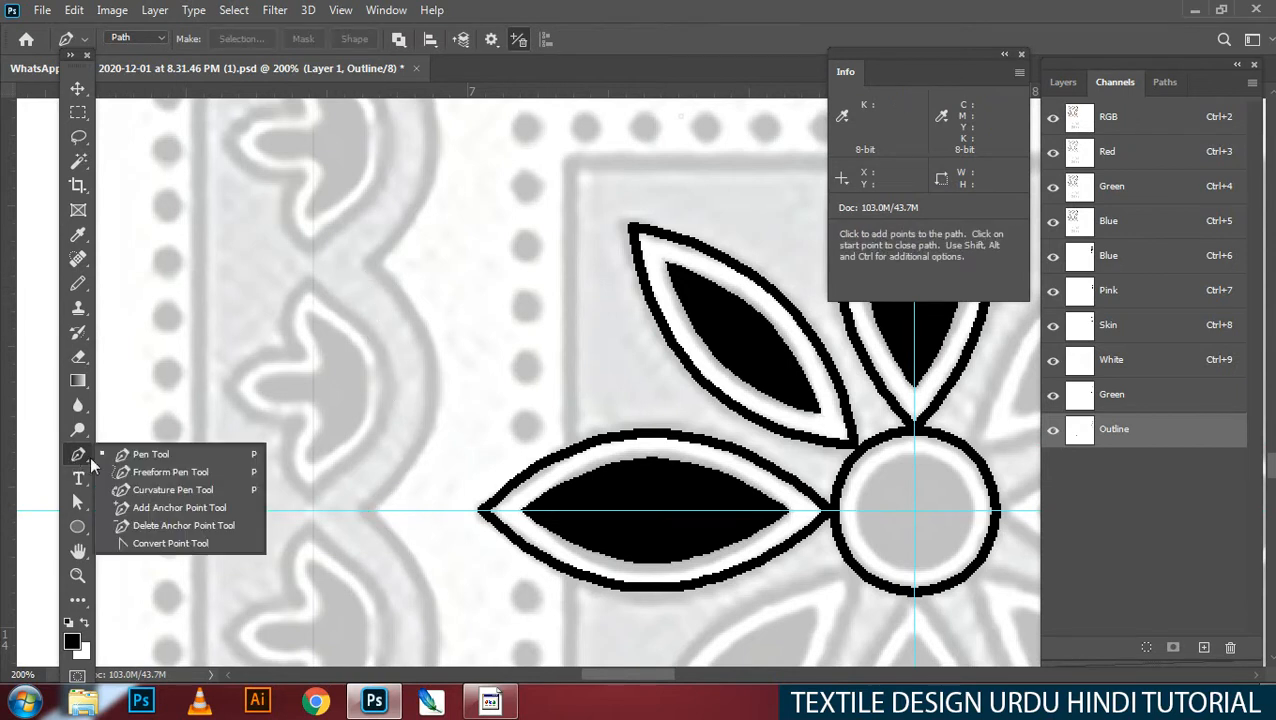
{"action": "left_click", "coordinate": [169, 489]}
{"action": "left_click", "coordinate": [372, 511]}
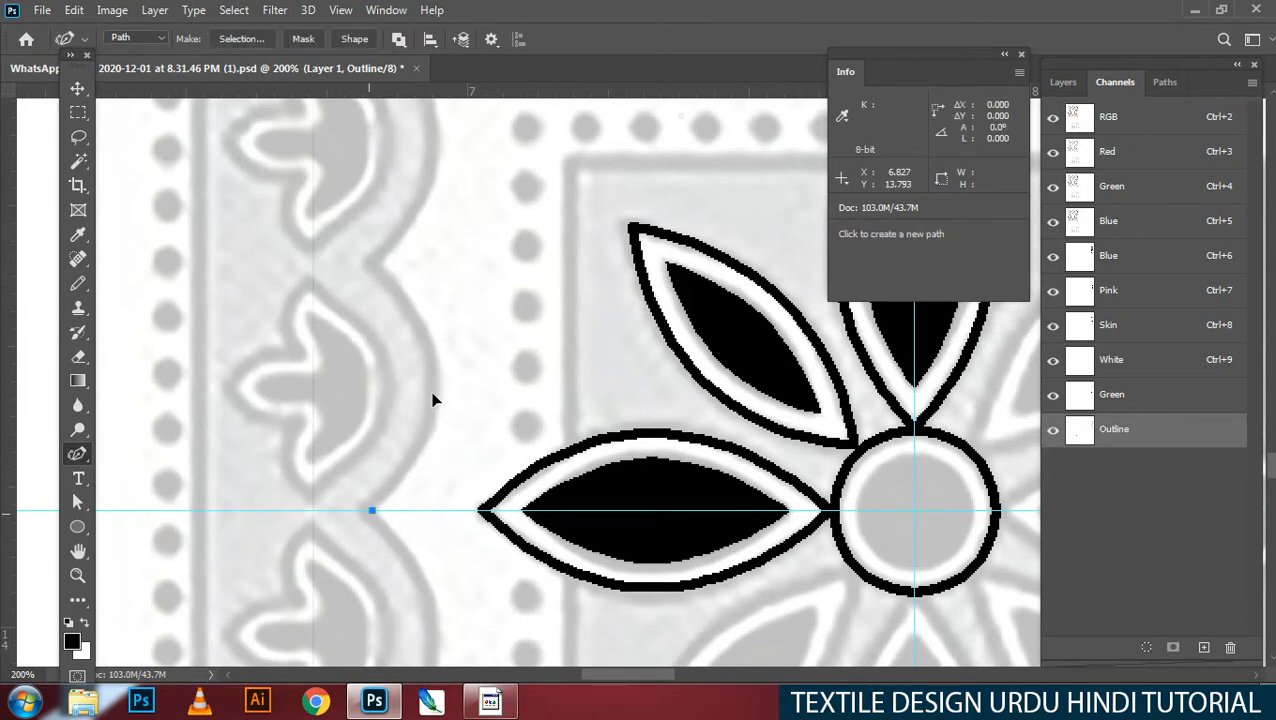
{"action": "left_click", "coordinate": [369, 267]}
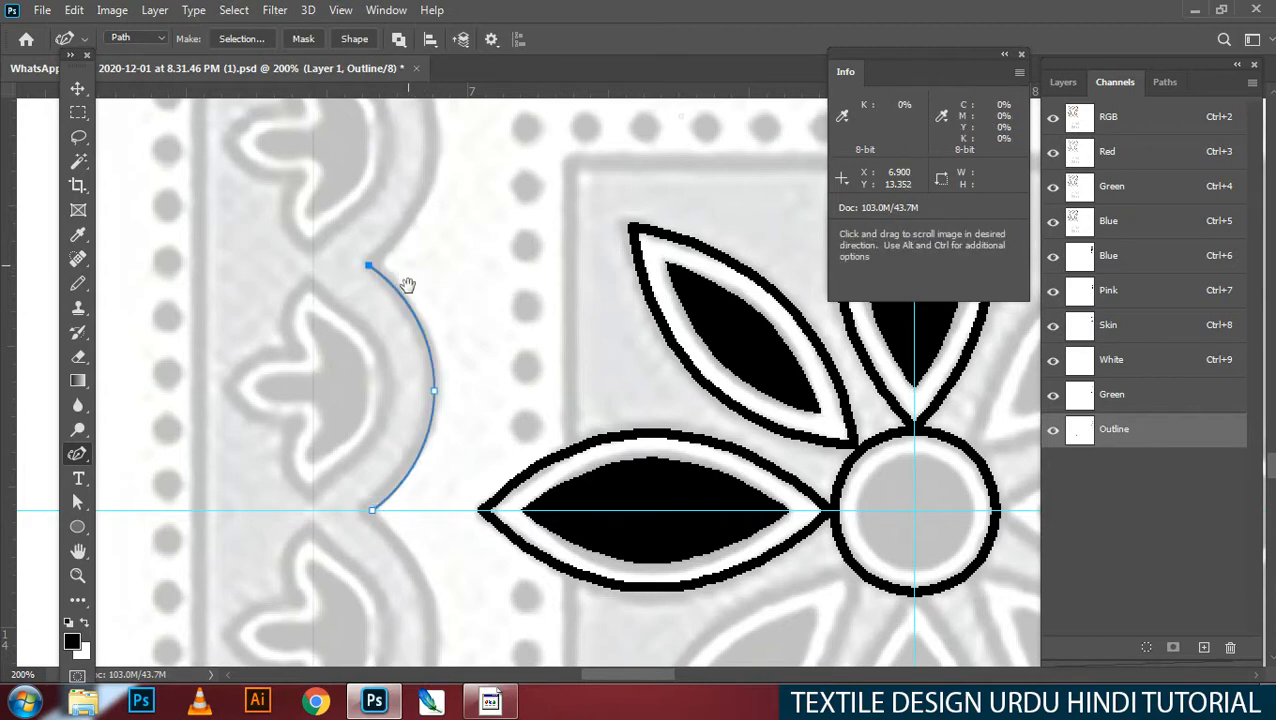
Step: Extend the curved path around the upper-left corner scallop and along the two upper scallops to the vertical guide
{"action": "scroll", "coordinate": [407, 285], "scroll_direction": "up", "scroll_amount": 3}
{"action": "left_click", "coordinate": [444, 390]}
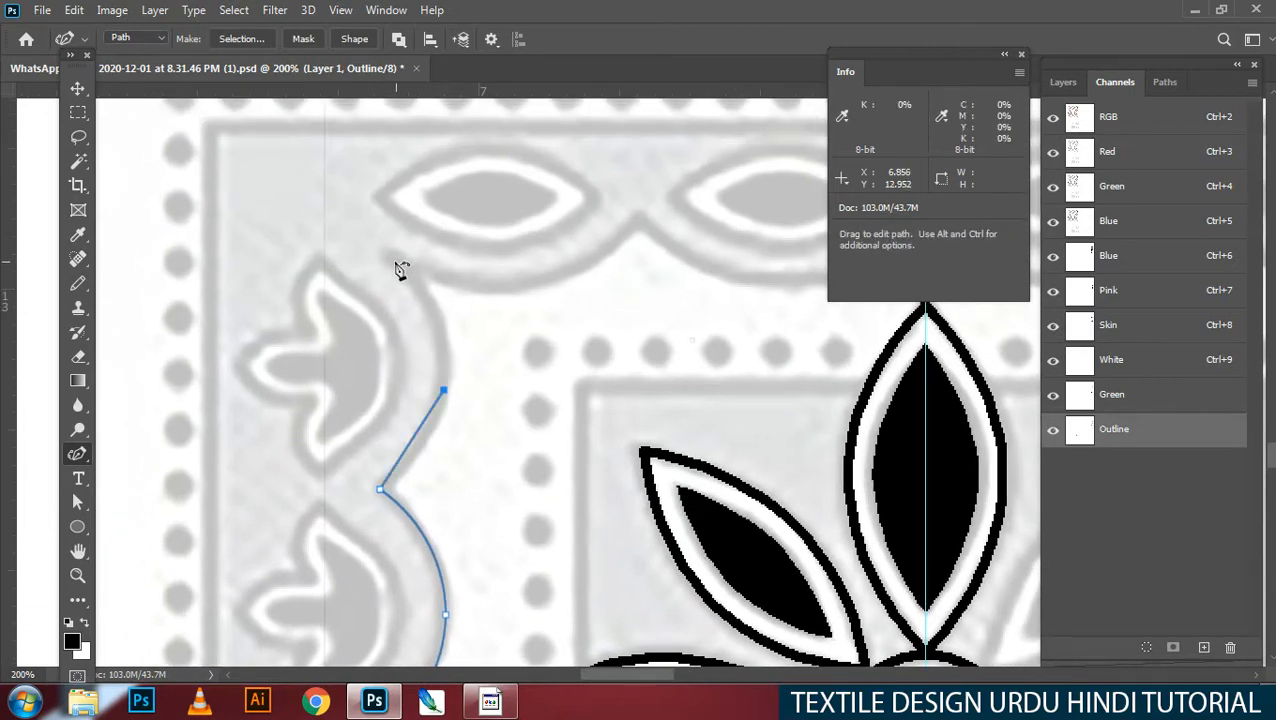
{"action": "left_click", "coordinate": [395, 263]}
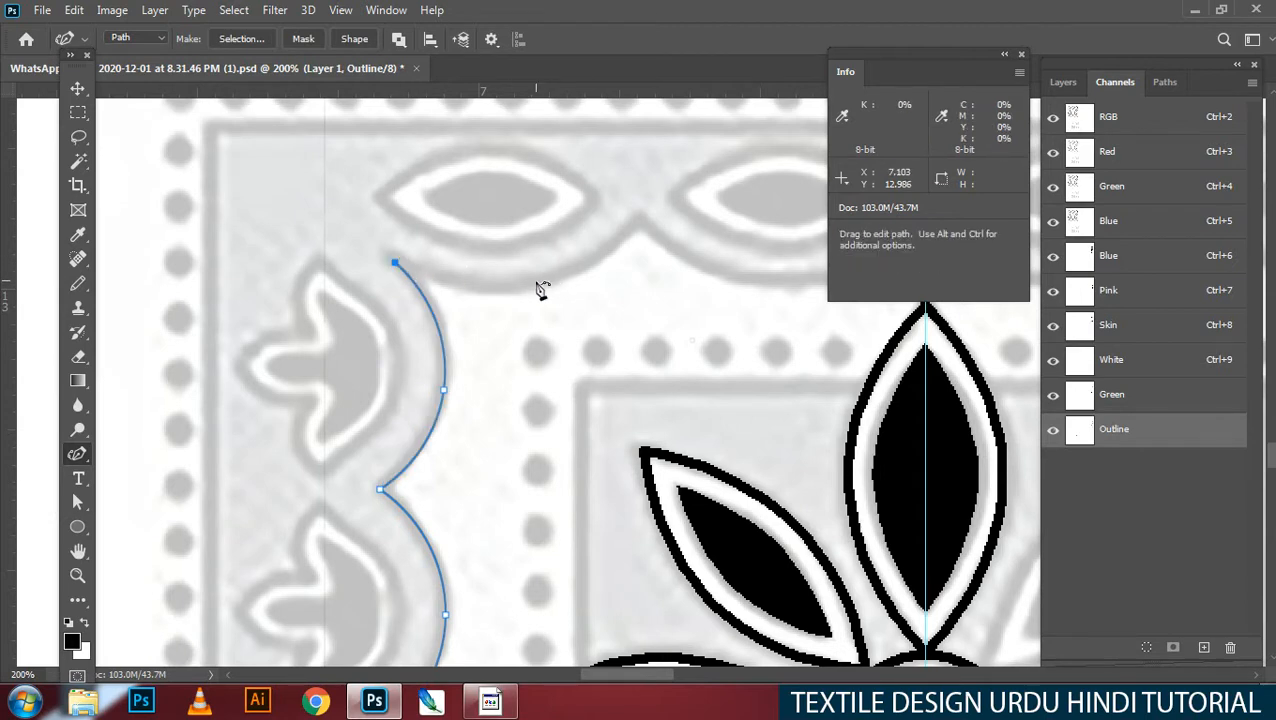
{"action": "left_click", "coordinate": [648, 219]}
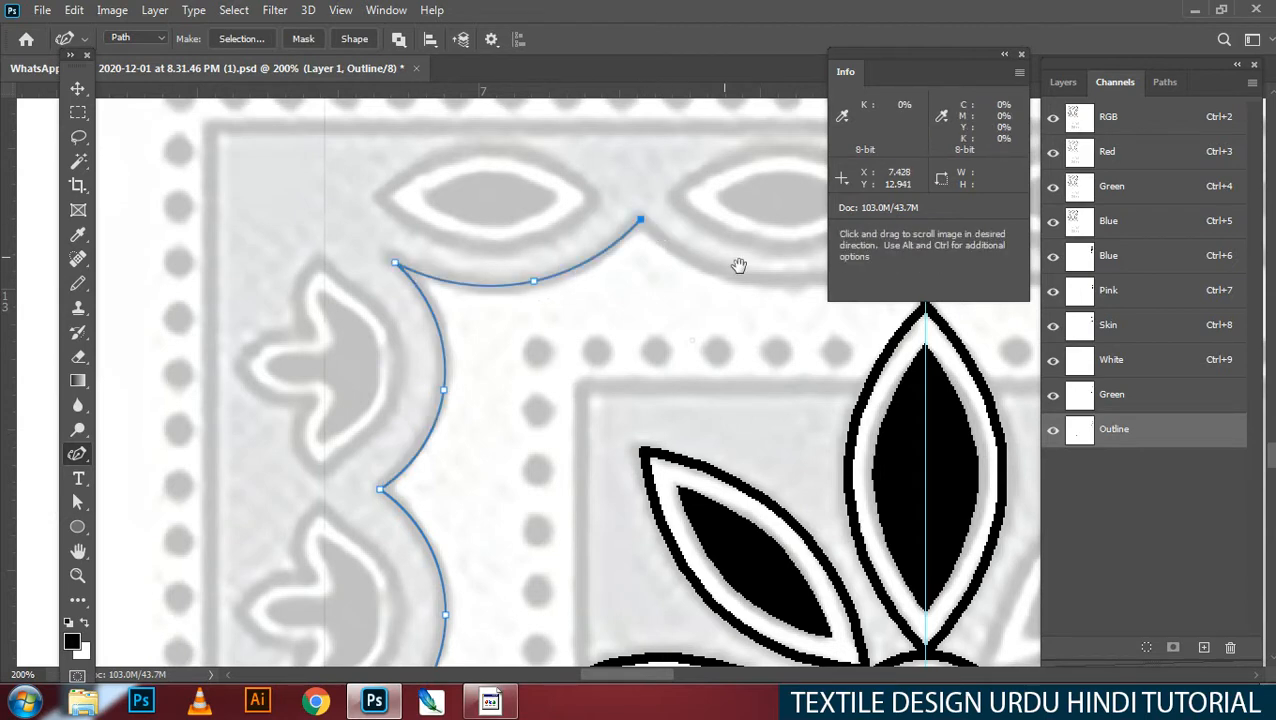
{"action": "left_click_drag", "start_coordinate": [738, 265], "coordinate": [530, 333]}
{"action": "left_click", "coordinate": [551, 335]}
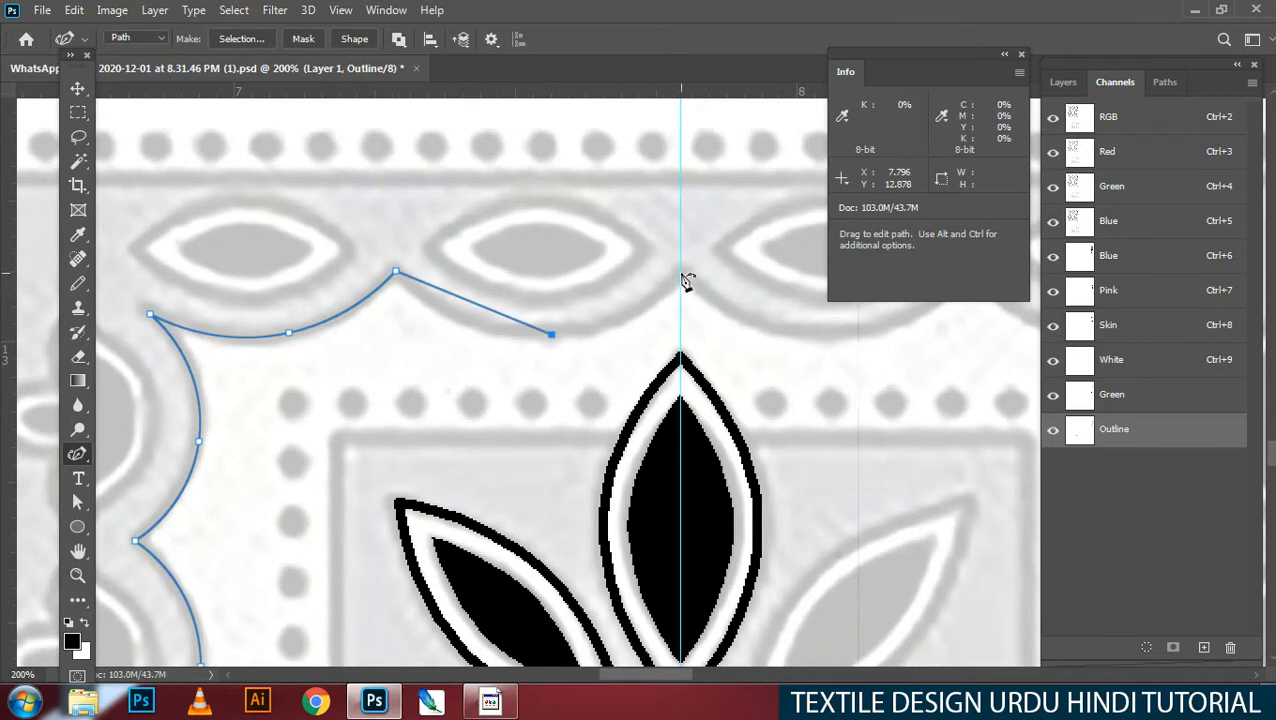
{"action": "left_click", "coordinate": [680, 272]}
Step: Stroke the scalloped path in black with the 5 px Pencil on the Outline channel and delete the path
{"action": "key", "text": "b"}
{"action": "key", "text": "Return"}
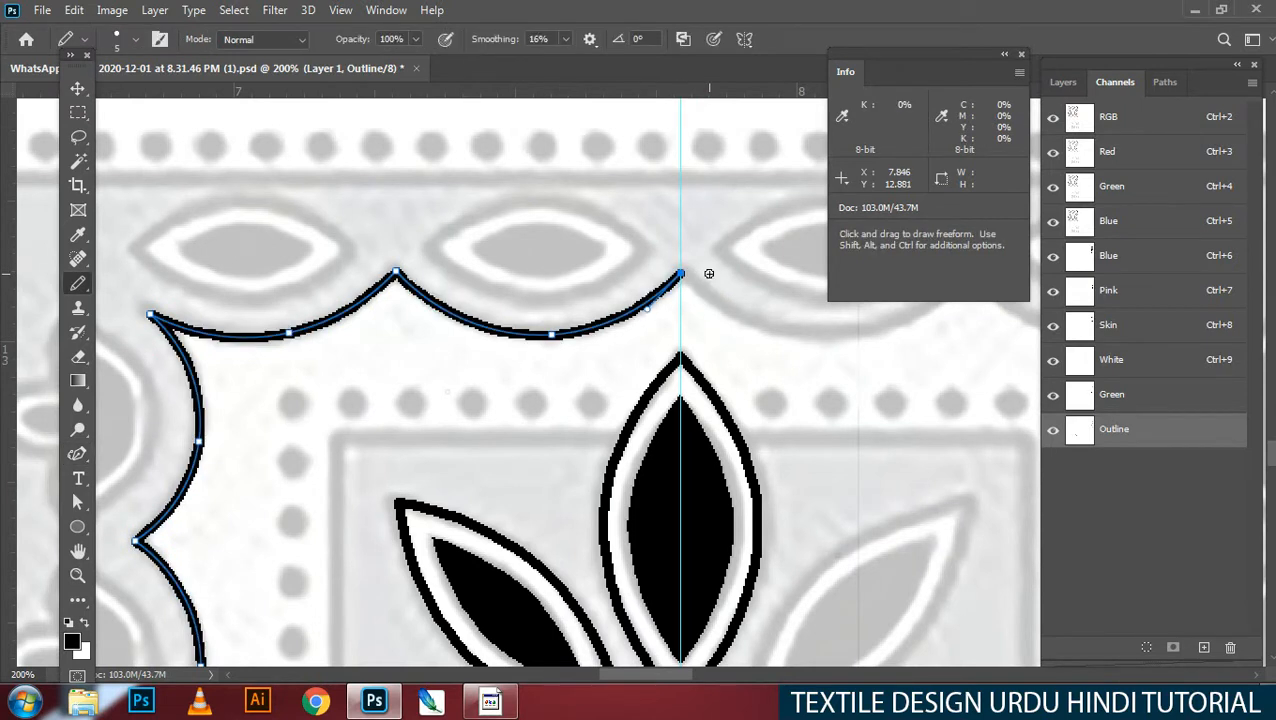
{"action": "key", "text": "p"}
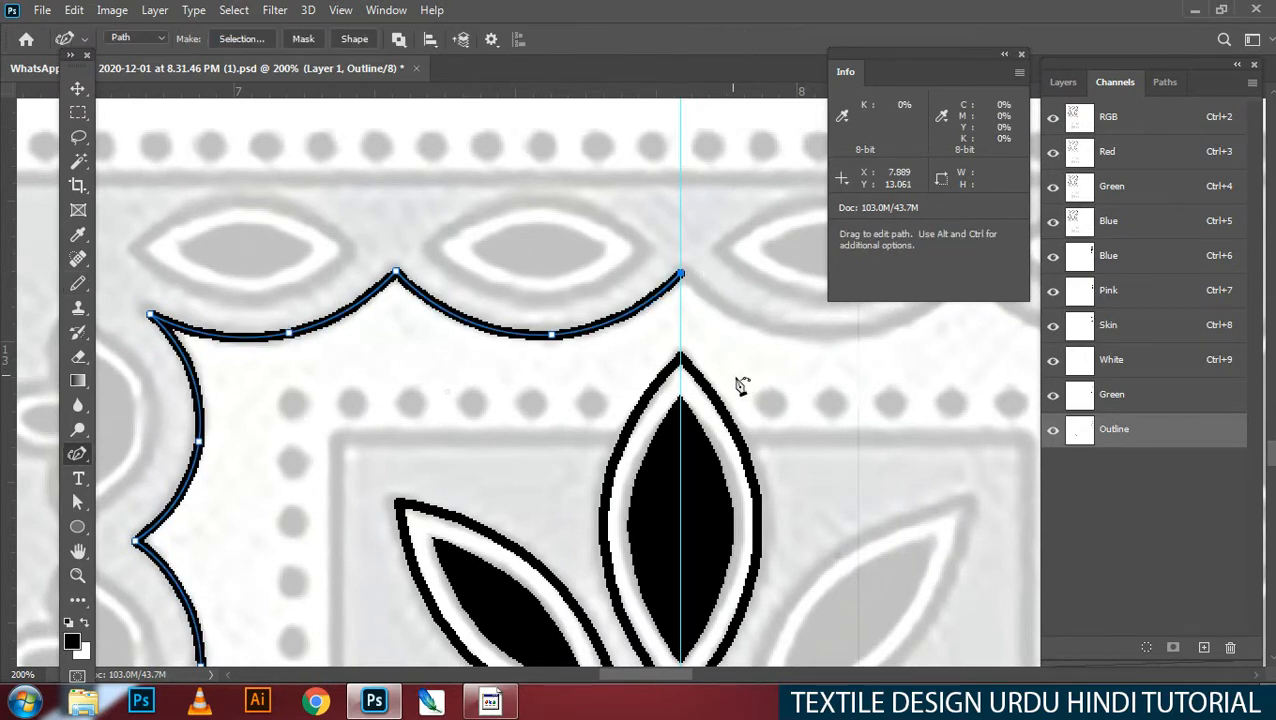
{"action": "right_click", "coordinate": [738, 382]}
{"action": "left_click", "coordinate": [784, 292]}
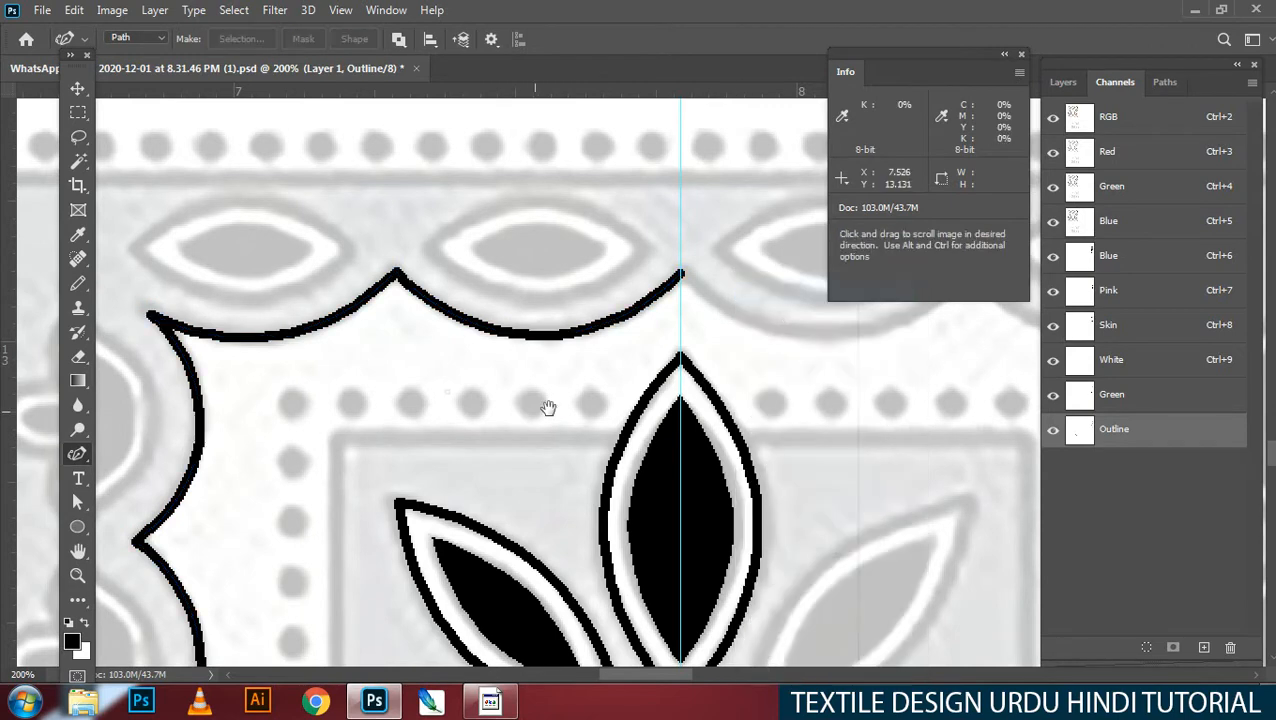
Step: Create a new spot channel named x
{"action": "scroll", "coordinate": [549, 407], "scroll_direction": "down", "scroll_amount": 5}
{"action": "left_click_drag", "start_coordinate": [588, 445], "coordinate": [494, 290]}
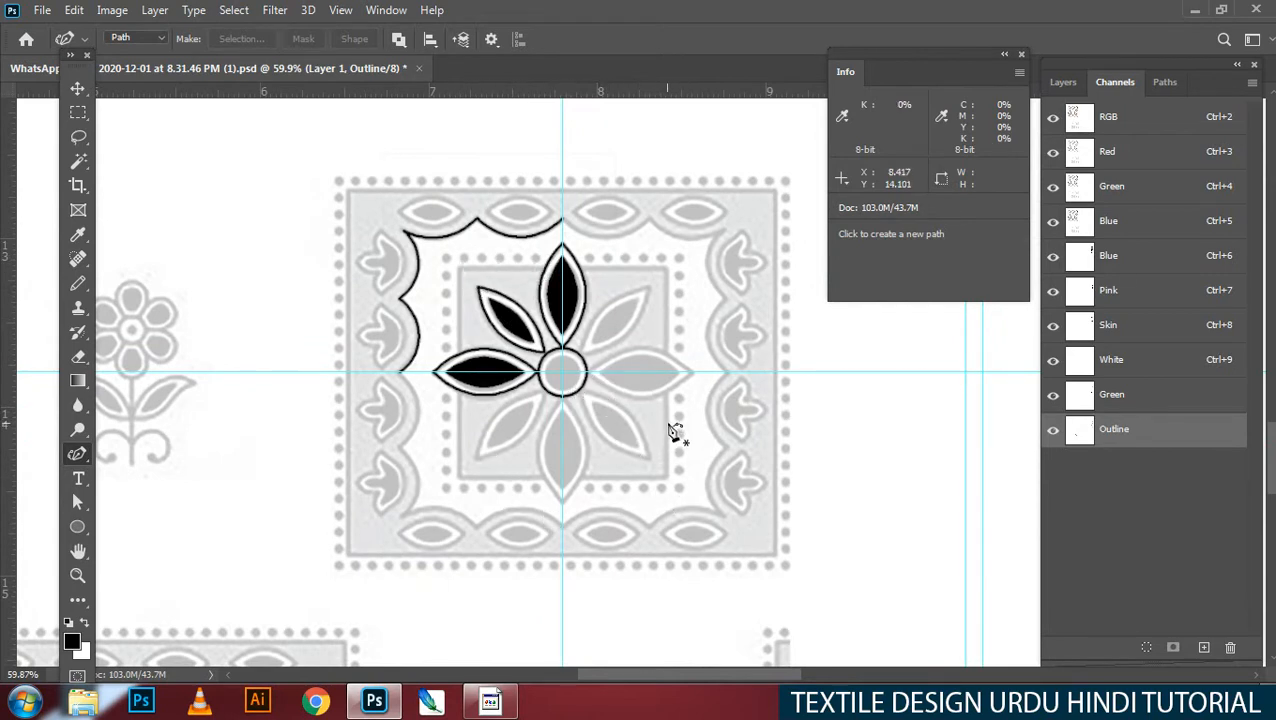
{"action": "left_click", "coordinate": [1204, 647], "text": "ctrl"}
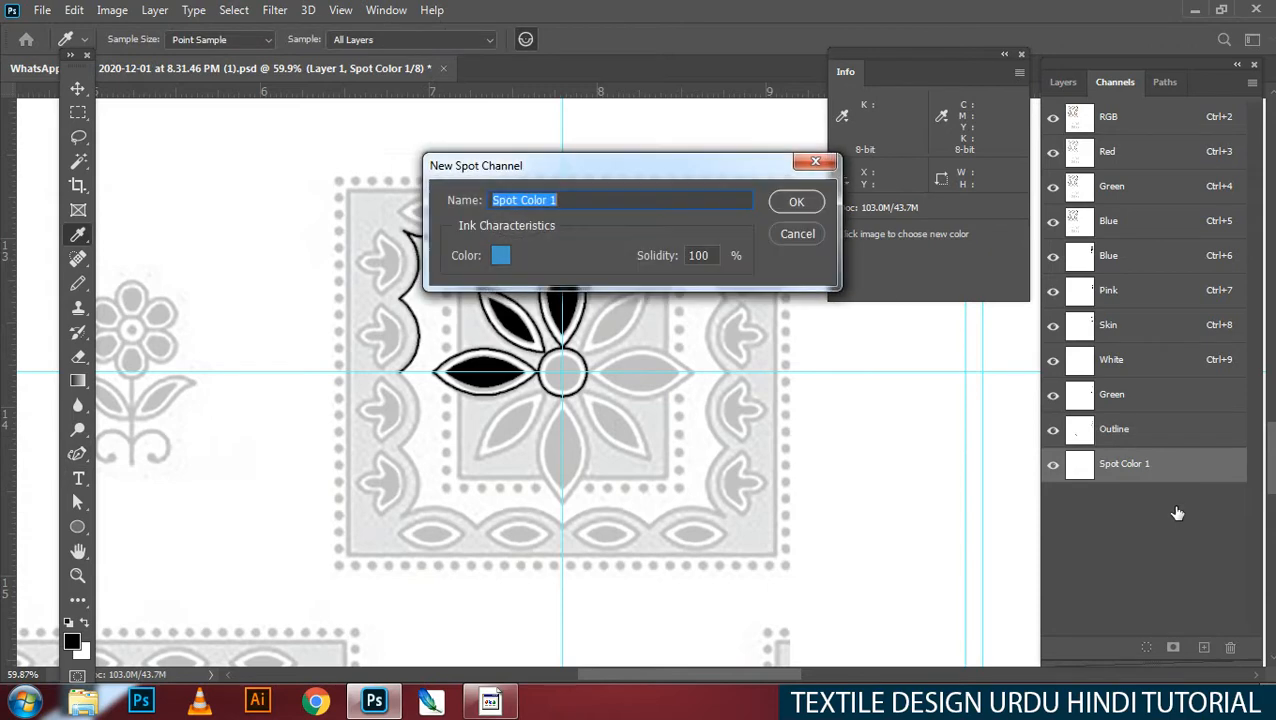
{"action": "type", "text": "x"}
{"action": "key", "text": "Return"}
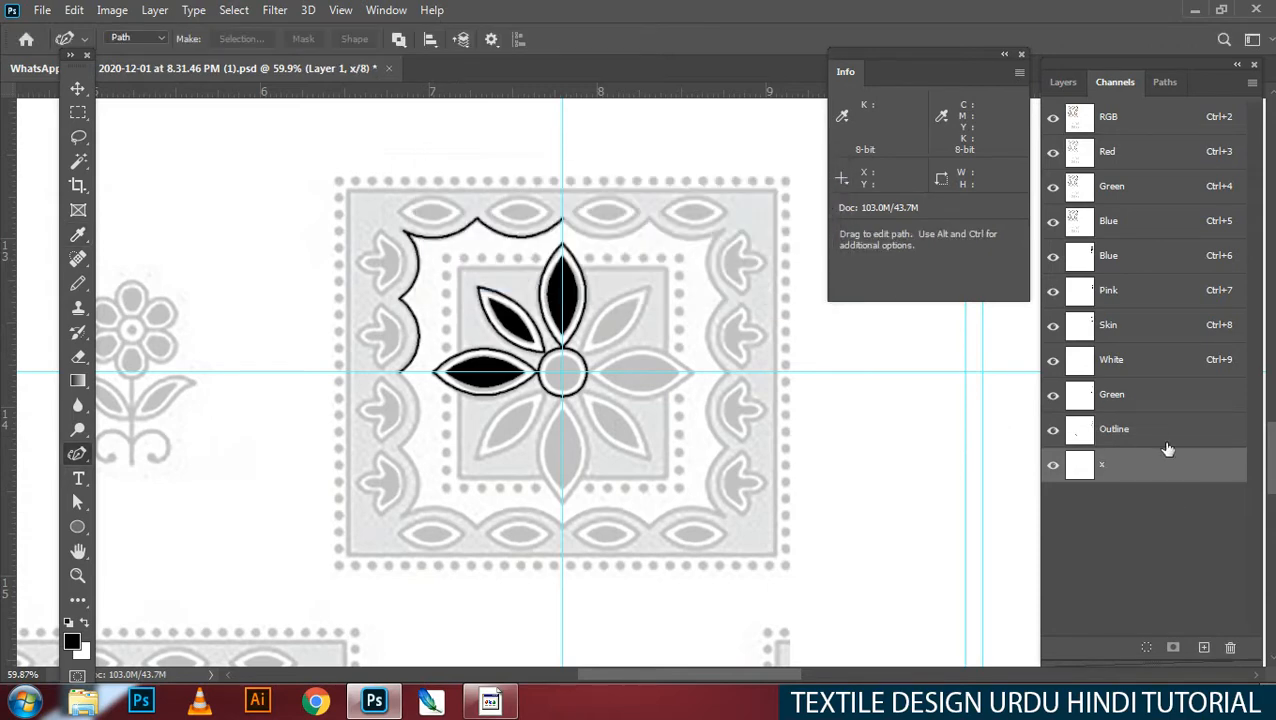
Step: Change the ink color of the x spot channel to bright red
{"action": "key", "text": "i"}
{"action": "double_click", "coordinate": [1160, 472]}
{"action": "left_click", "coordinate": [500, 256]}
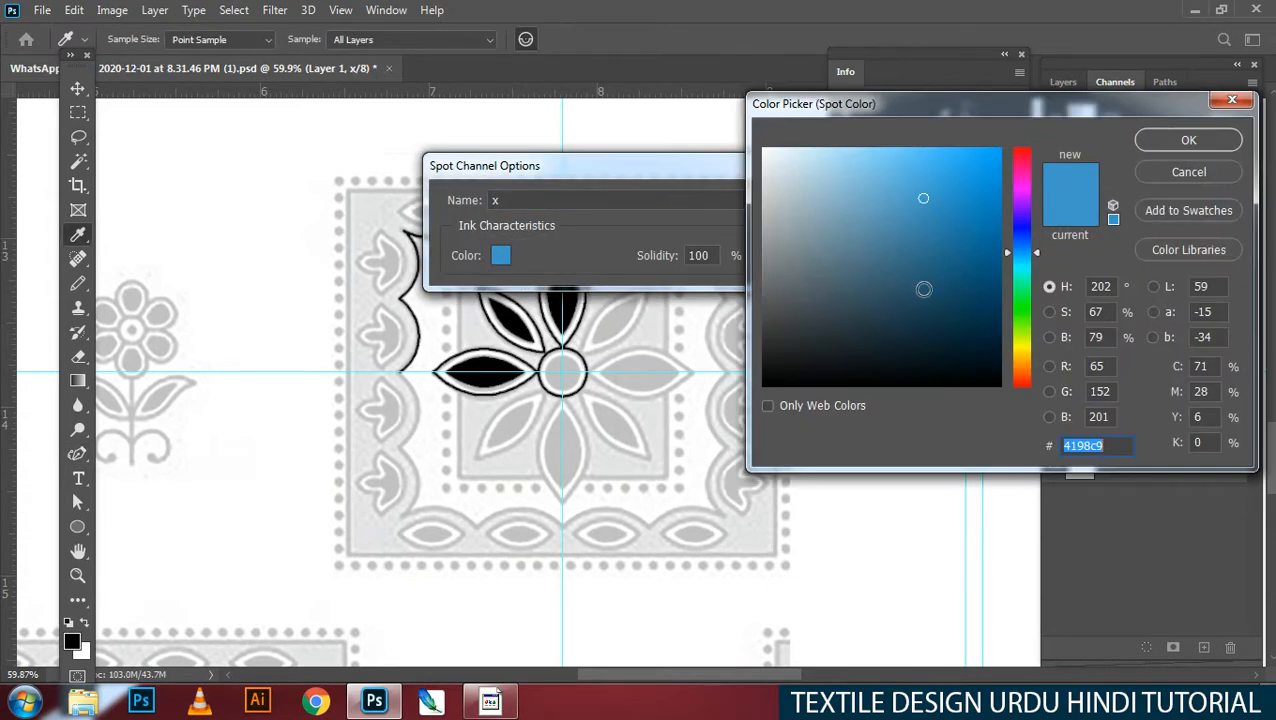
{"action": "left_click", "coordinate": [1021, 152]}
{"action": "left_click", "coordinate": [997, 162]}
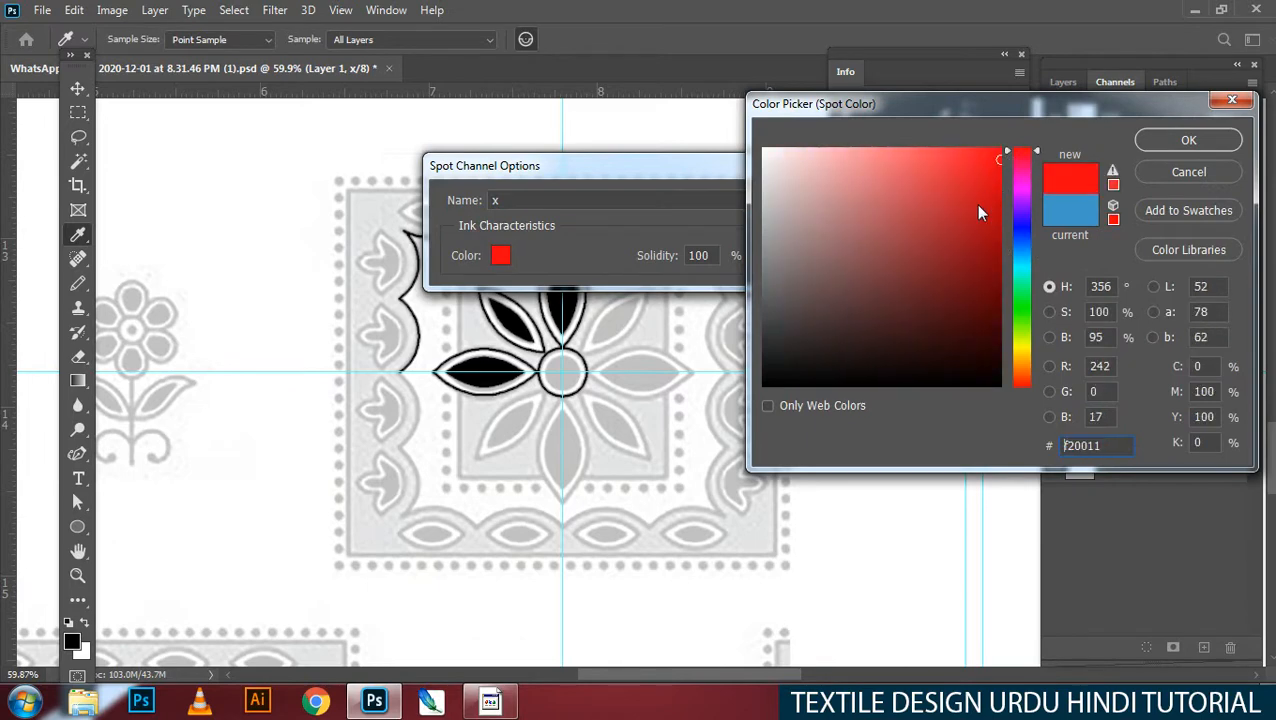
{"action": "key", "text": "Return"}
{"action": "left_click", "coordinate": [812, 202]}
{"action": "key", "text": "p"}
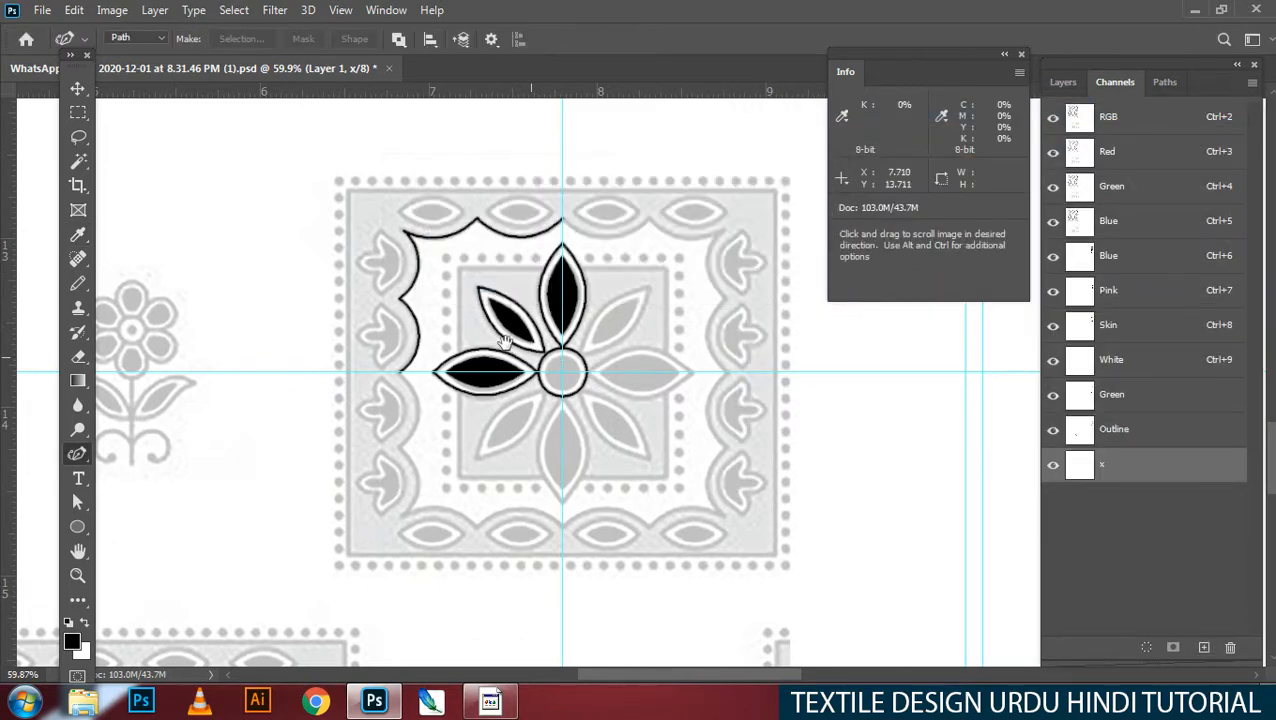
{"action": "key", "text": "ctrl+1"}
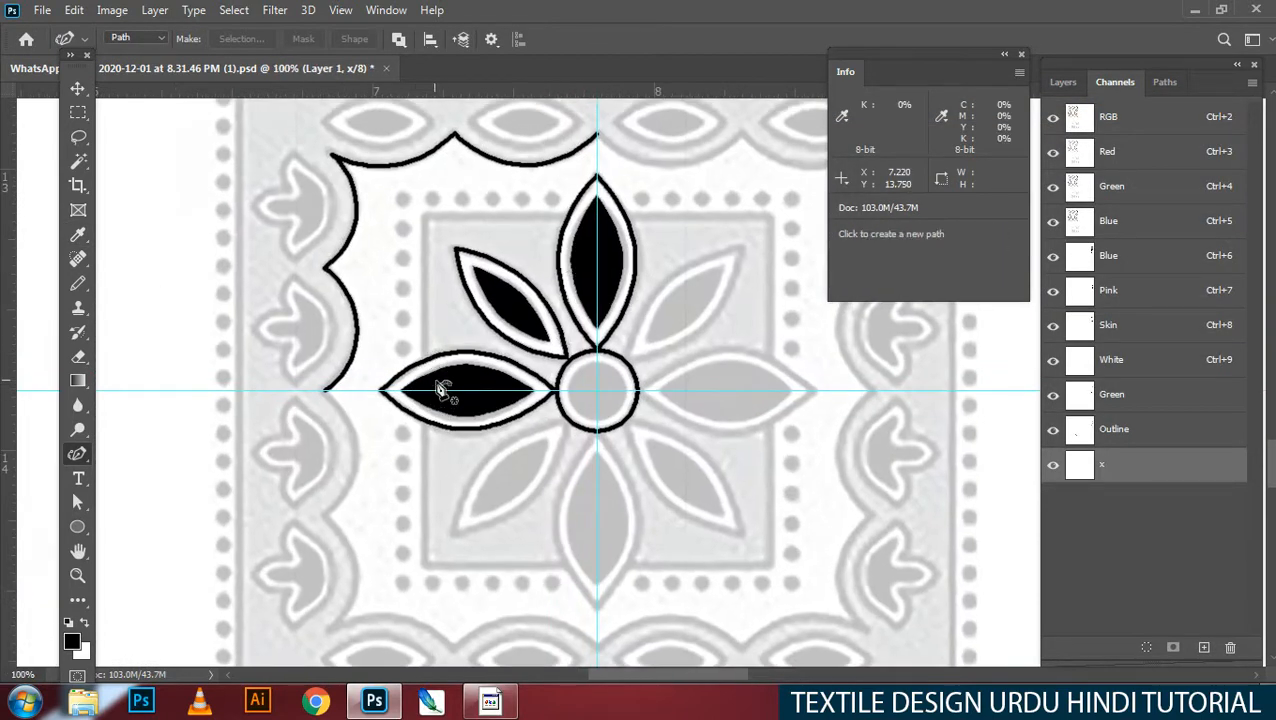
{"action": "key", "text": "u"}
{"action": "left_click_drag", "start_coordinate": [569, 358], "coordinate": [688, 477]}
{"action": "key", "text": "Delete"}
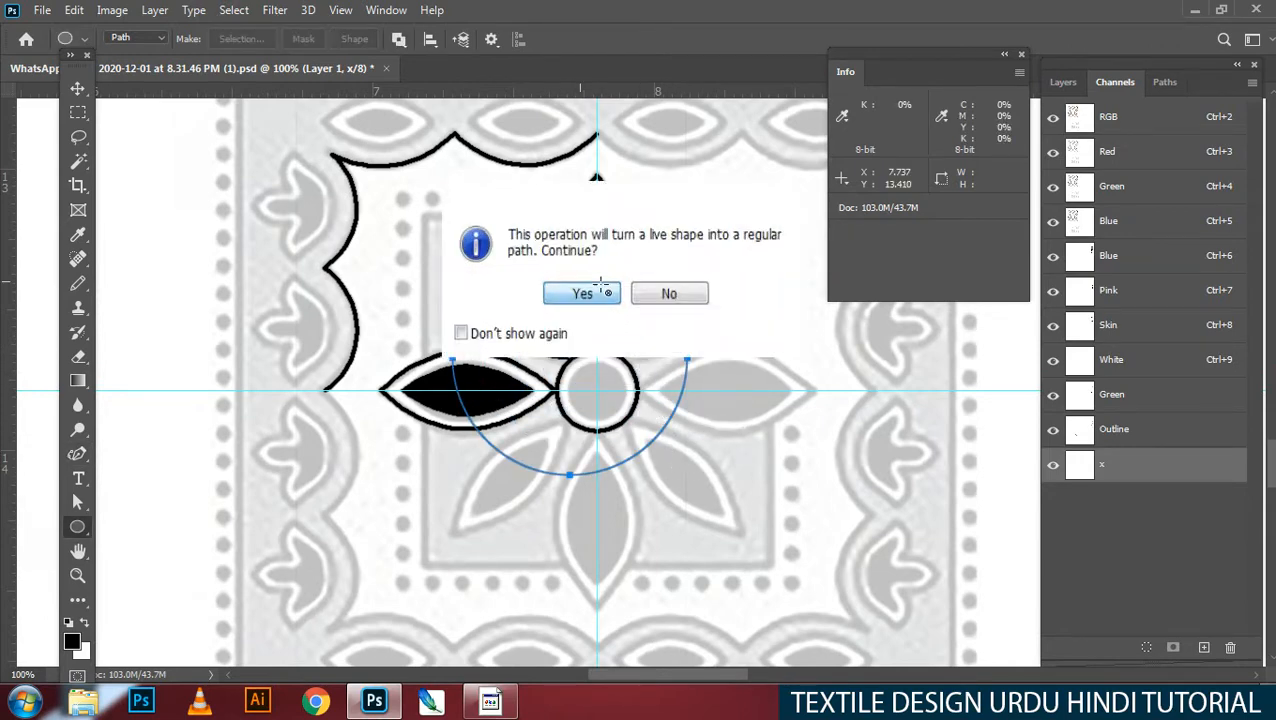
{"action": "left_click", "coordinate": [582, 288]}
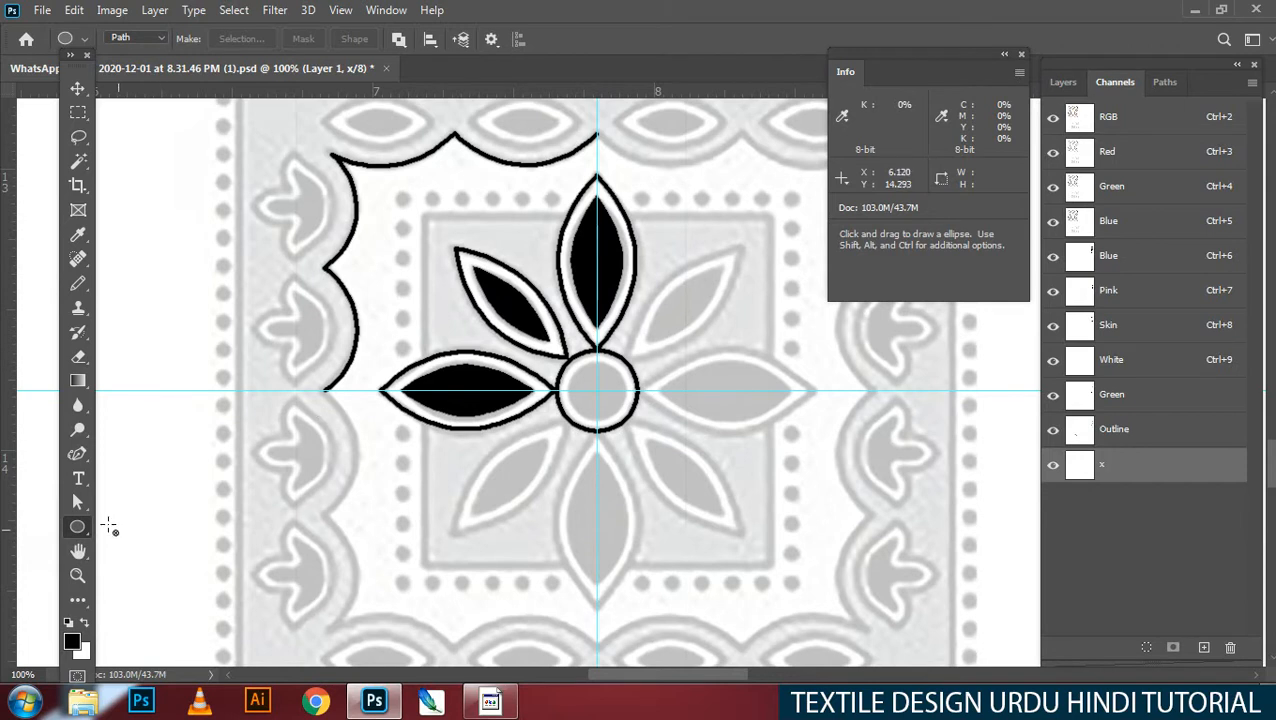
Step: Draw a square path centred on the guide intersection and fit it to the frame around the petals, about 1.24 in wide
{"action": "right_click", "coordinate": [76, 529]}
{"action": "left_click", "coordinate": [160, 527]}
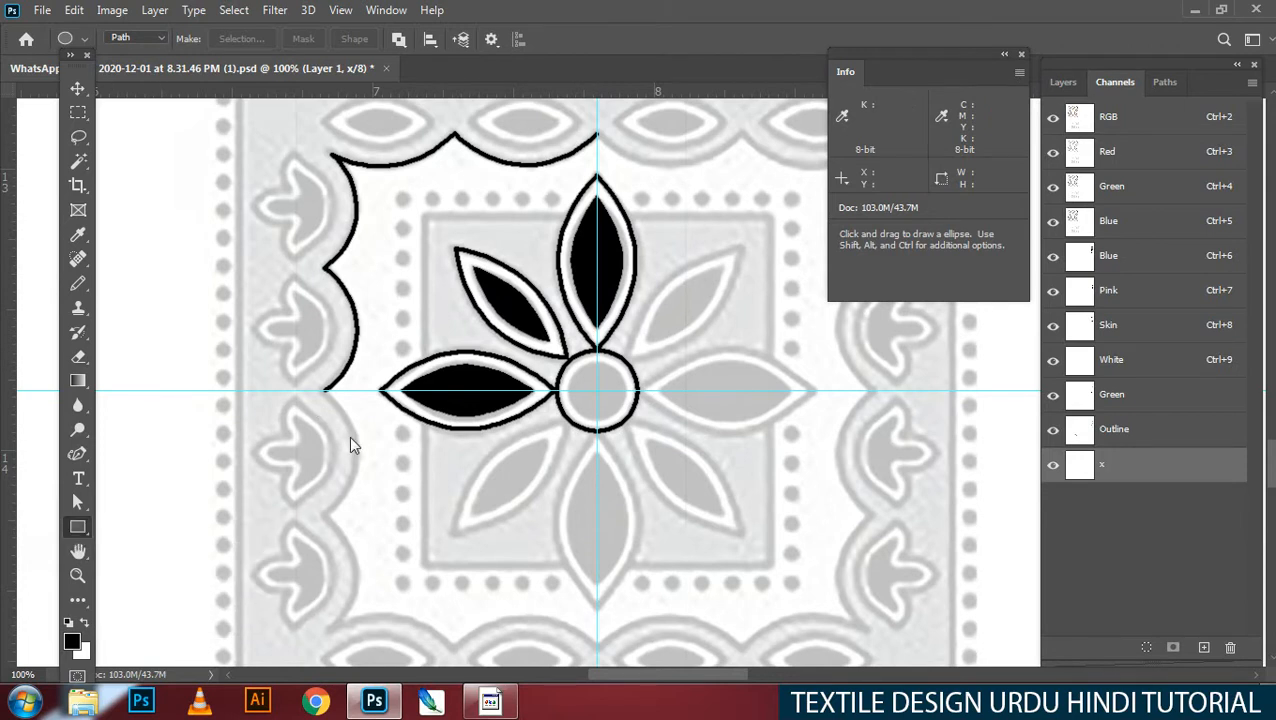
{"action": "left_click_drag", "start_coordinate": [566, 360], "coordinate": [767, 528]}
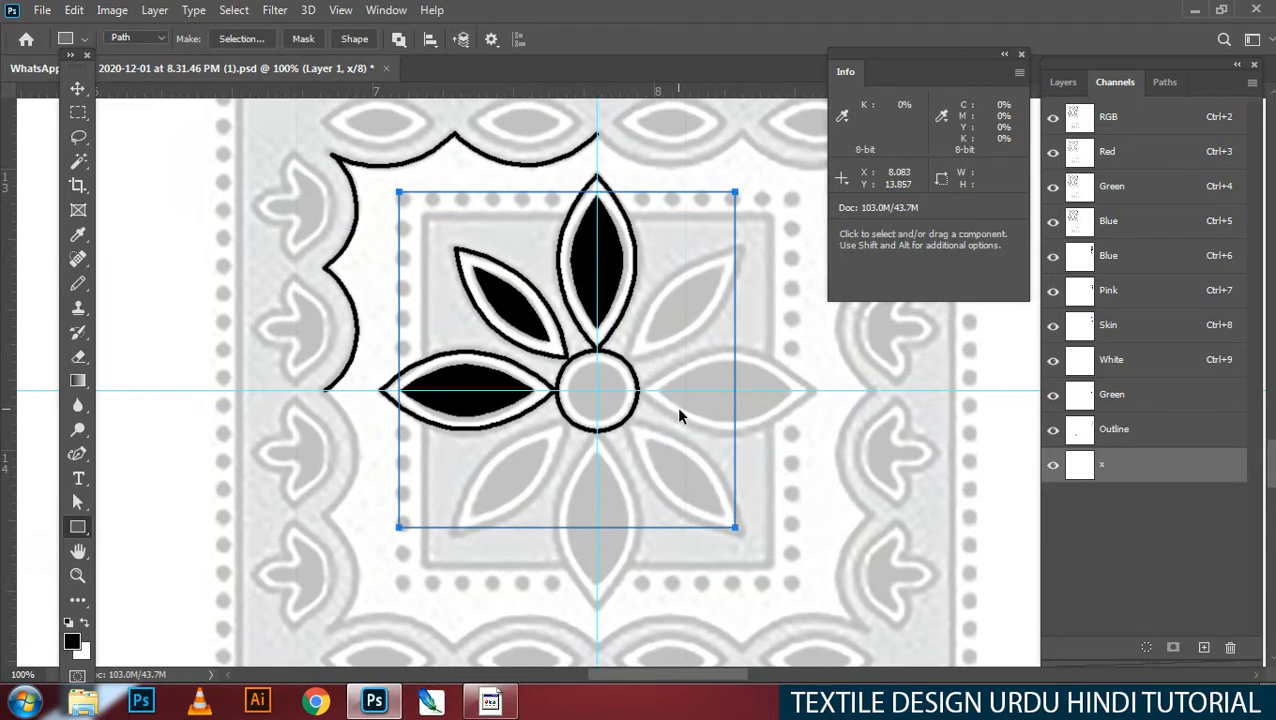
{"action": "key", "text": "ctrl+t"}
{"action": "left_click_drag", "start_coordinate": [648, 400], "coordinate": [695, 438]}
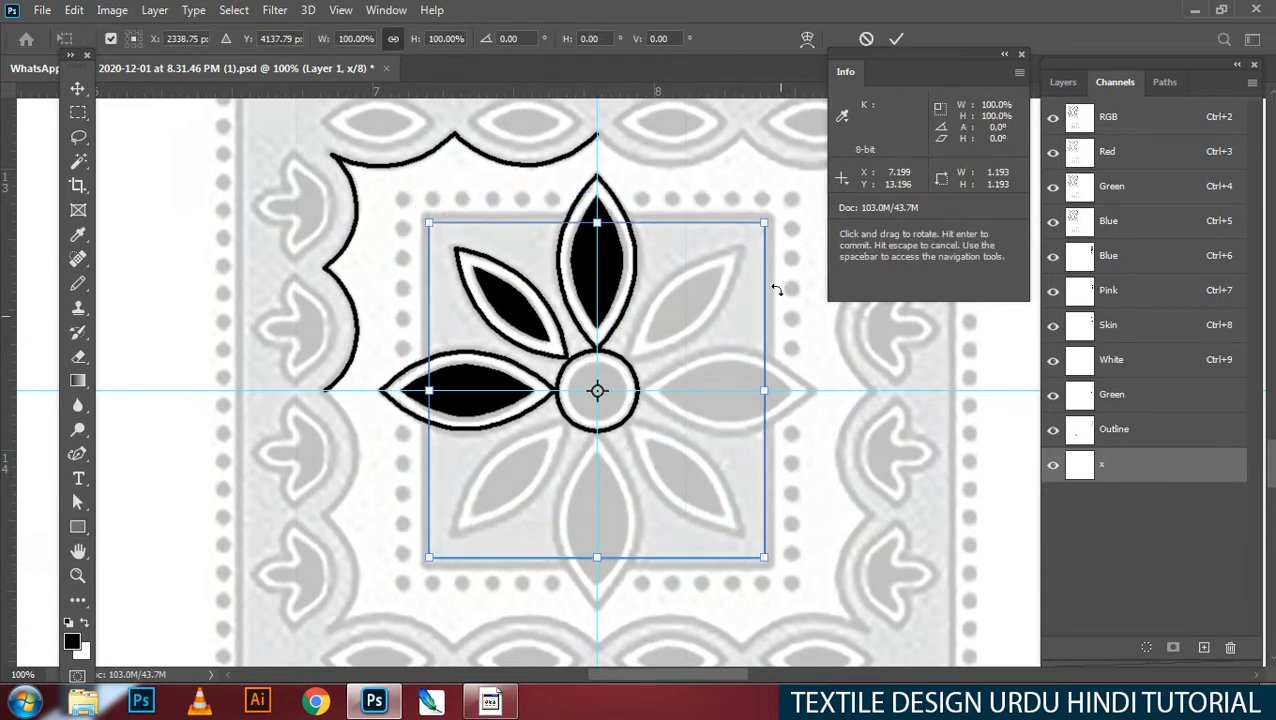
{"action": "left_click_drag", "start_coordinate": [765, 222], "coordinate": [773, 214]}
{"action": "left_click_drag", "start_coordinate": [735, 275], "coordinate": [777, 210]}
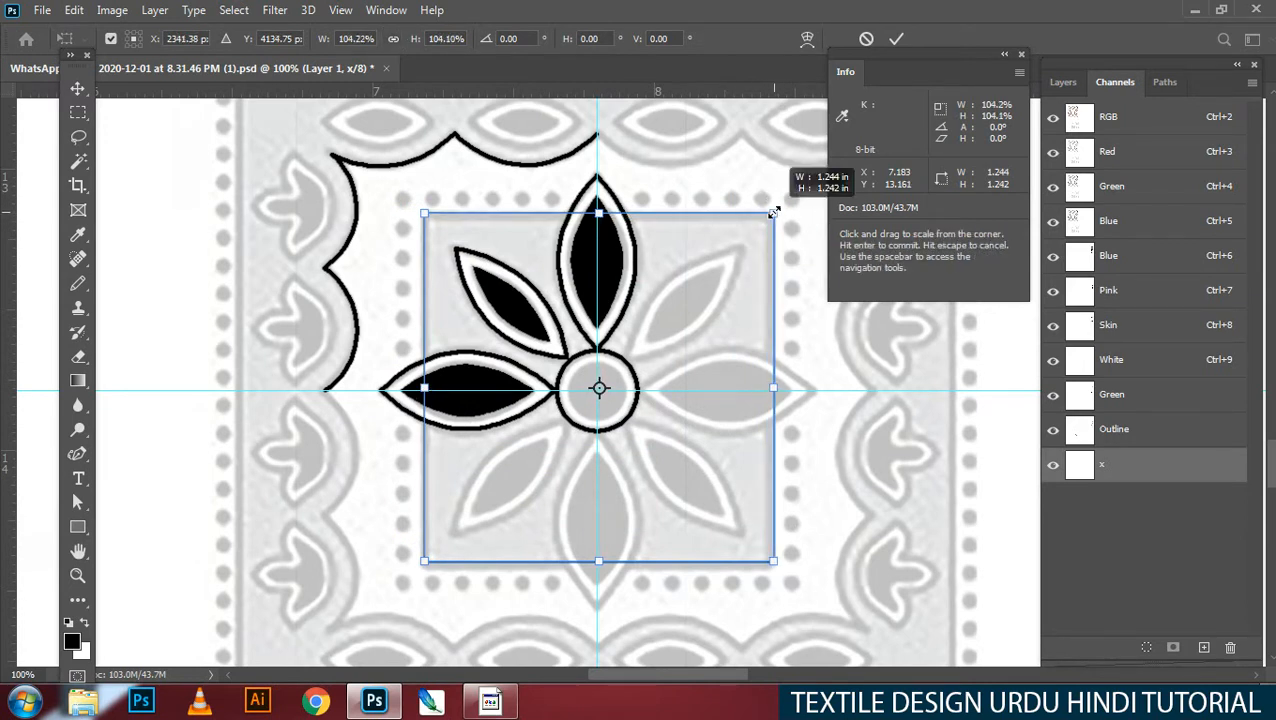
{"action": "left_click_drag", "start_coordinate": [735, 262], "coordinate": [729, 270]}
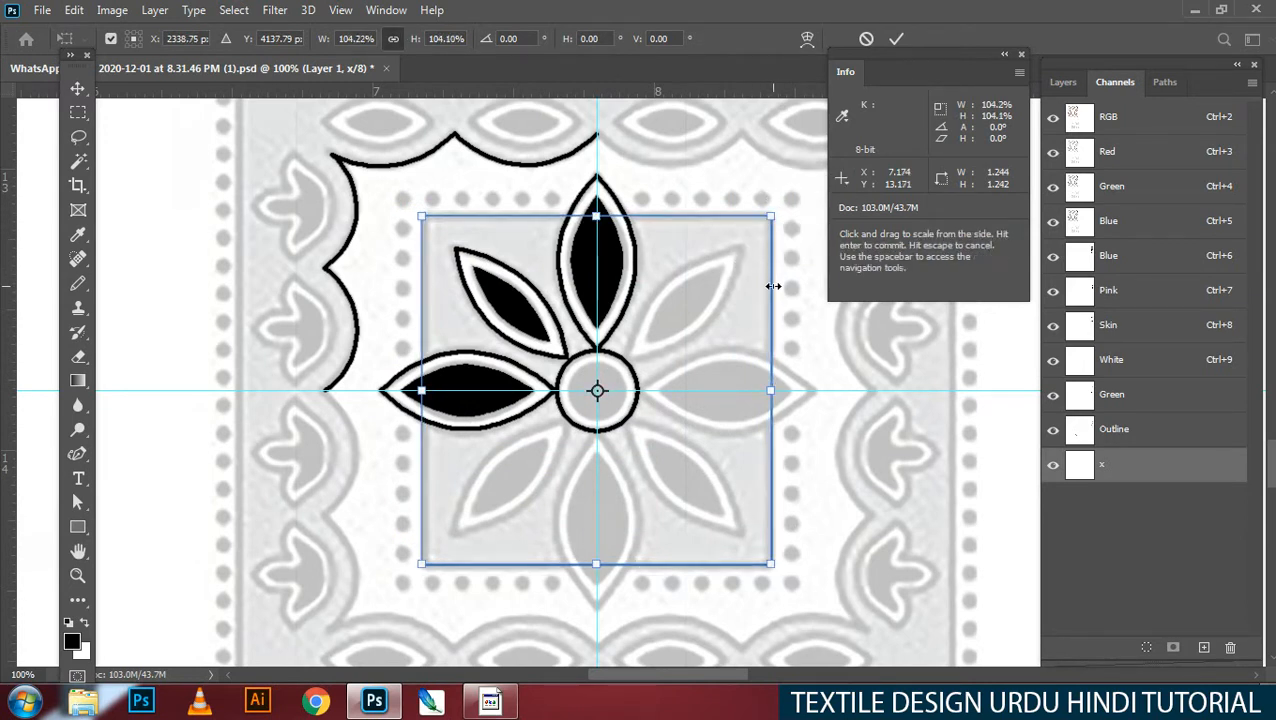
{"action": "key", "text": "Return"}
Step: Stroke the inner square path with the 5 px Pencil on the x channel and delete the path
{"action": "key", "text": "u"}
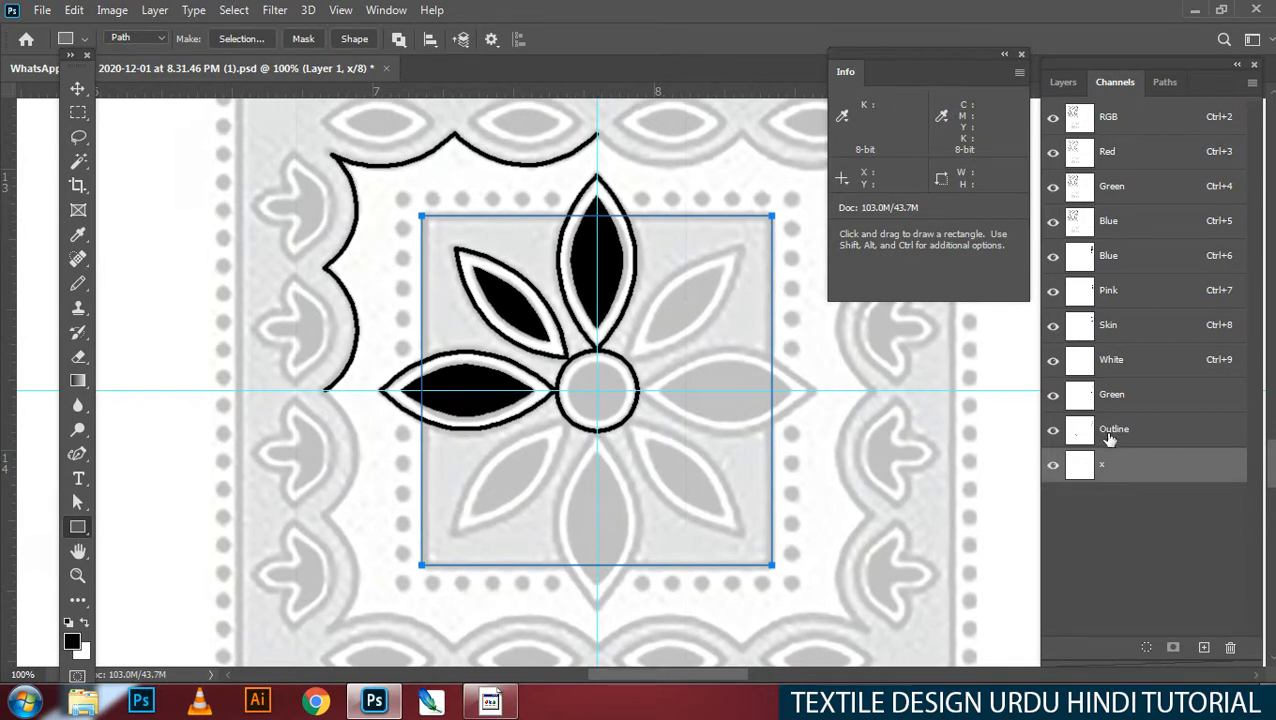
{"action": "key", "text": "b"}
{"action": "key", "text": "Return"}
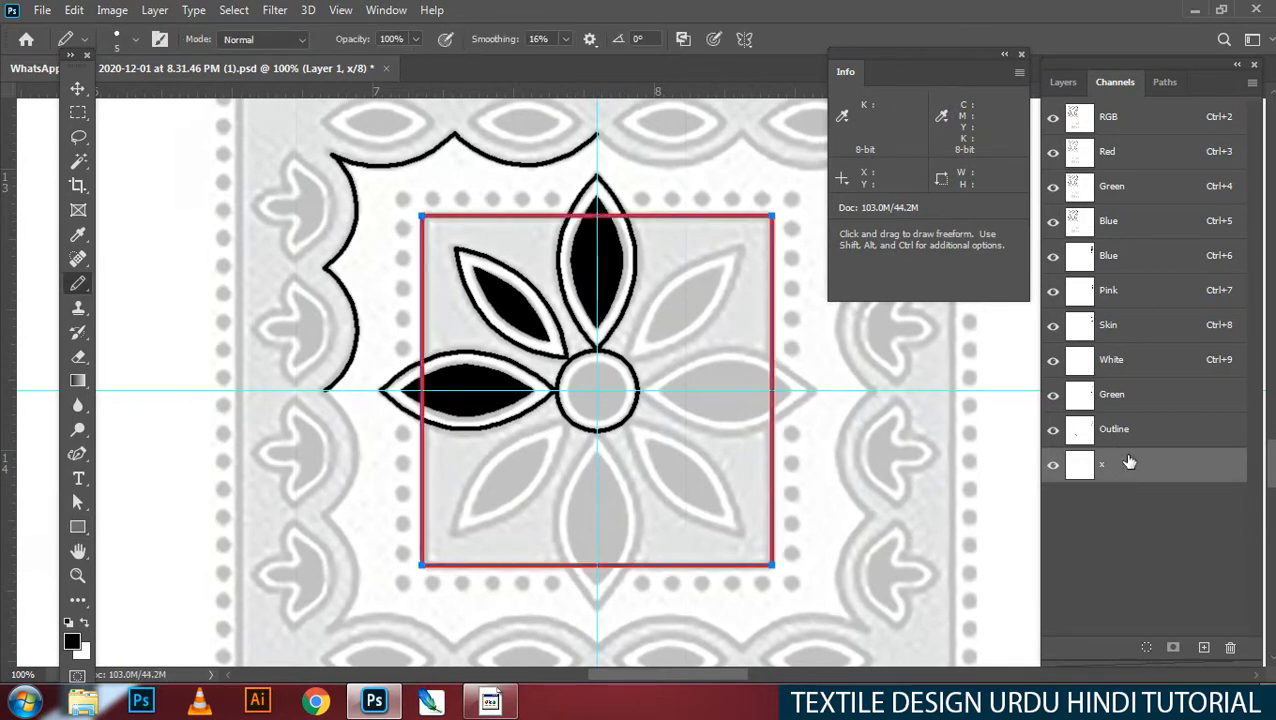
{"action": "key", "text": "Delete"}
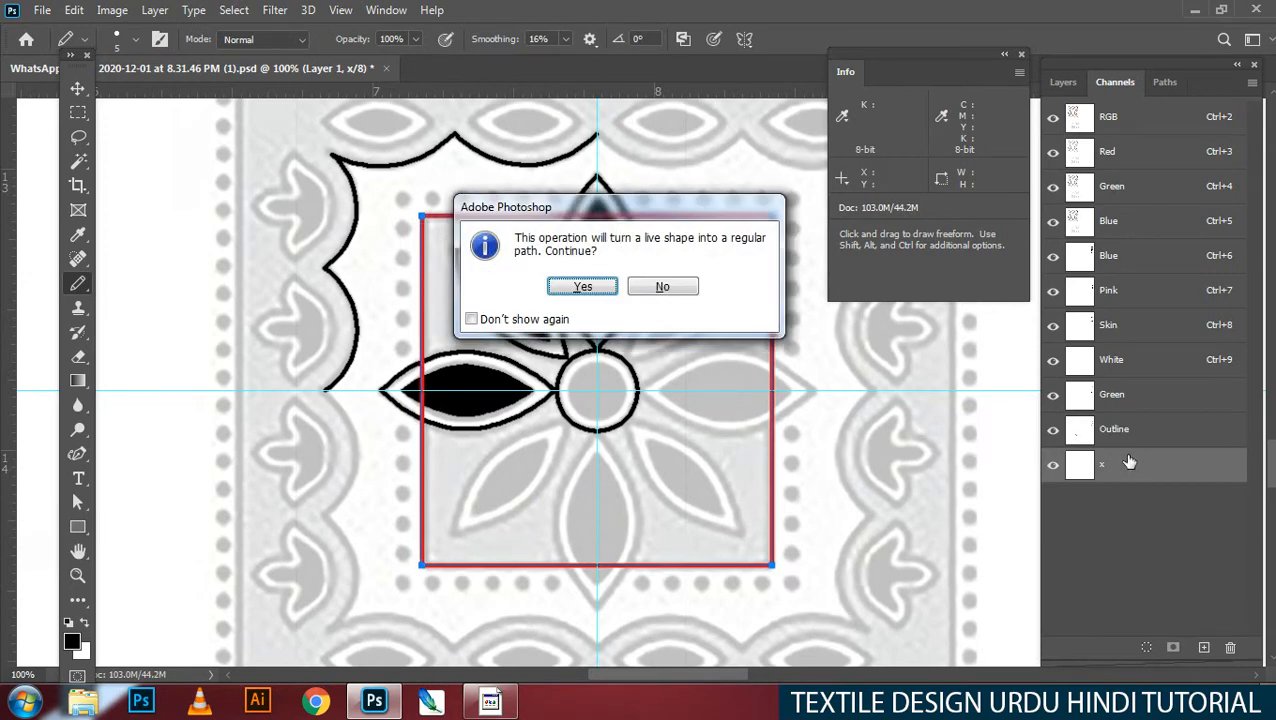
{"action": "key", "text": "Return"}
Step: Draw a rectangle path around the scalloped border and resize it to about 2.48 by 2.22 in along the outer frame
{"action": "scroll", "coordinate": [763, 379], "scroll_direction": "down", "scroll_amount": 3}
{"action": "scroll", "coordinate": [575, 318], "scroll_direction": "up", "scroll_amount": 1}
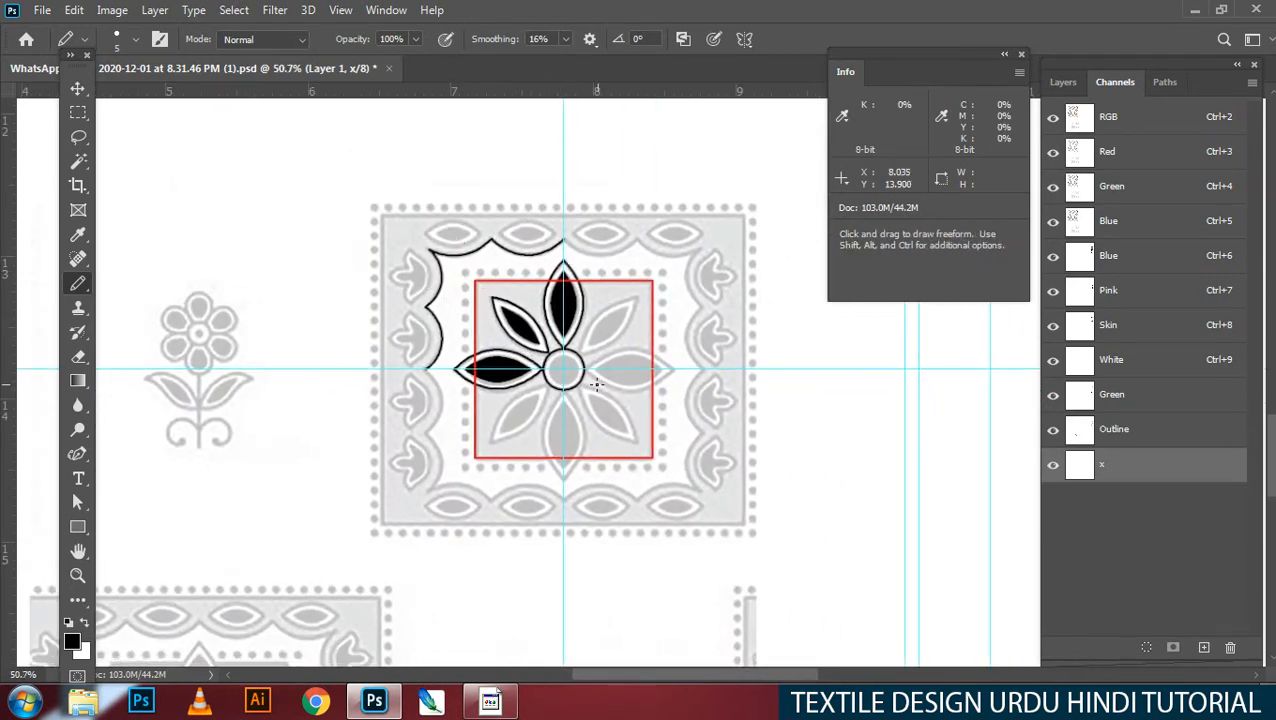
{"action": "key", "text": "u"}
{"action": "left_click_drag", "start_coordinate": [542, 369], "coordinate": [748, 556]}
{"action": "key", "text": "ctrl+t"}
{"action": "mouse_move", "coordinate": [655, 469]}
{"action": "left_mouse_down"}
{"action": "mouse_move", "coordinate": [621, 444]}
{"action": "mouse_move", "coordinate": [643, 452]}
{"action": "left_mouse_up"}
{"action": "scroll", "coordinate": [580, 348], "scroll_direction": "up", "scroll_amount": 1}
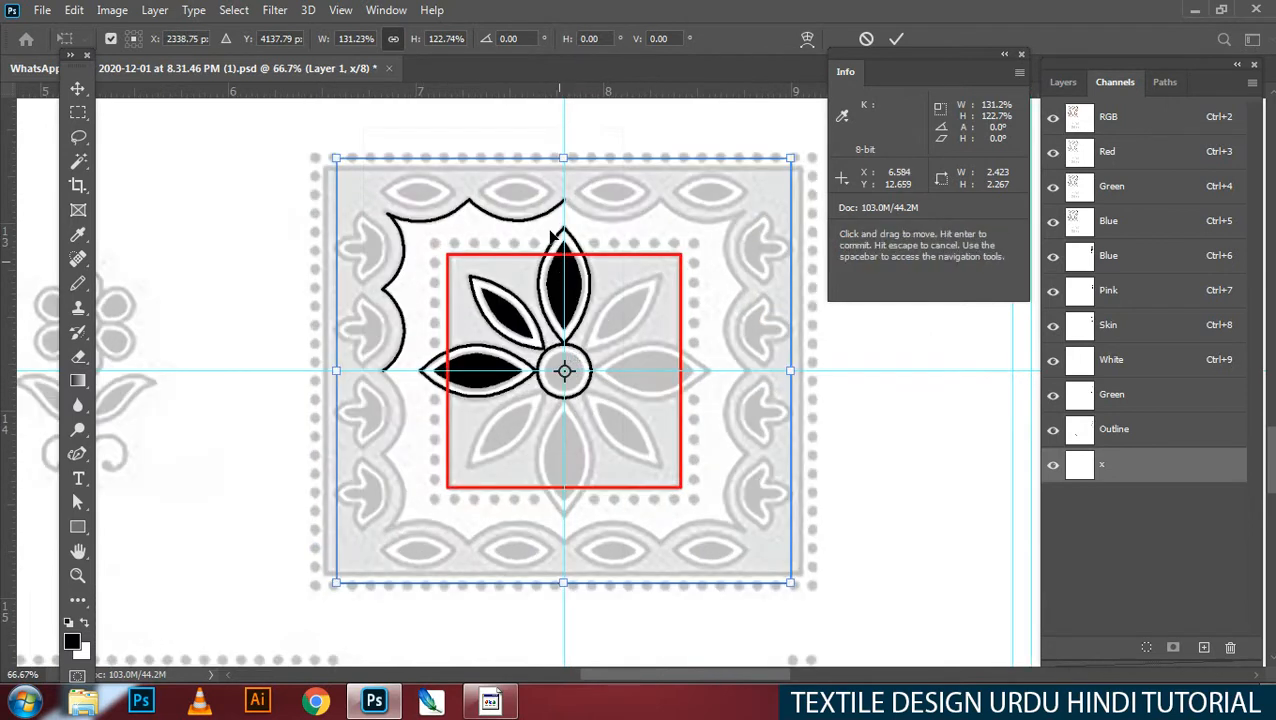
{"action": "left_click_drag", "start_coordinate": [563, 159], "coordinate": [563, 167]}
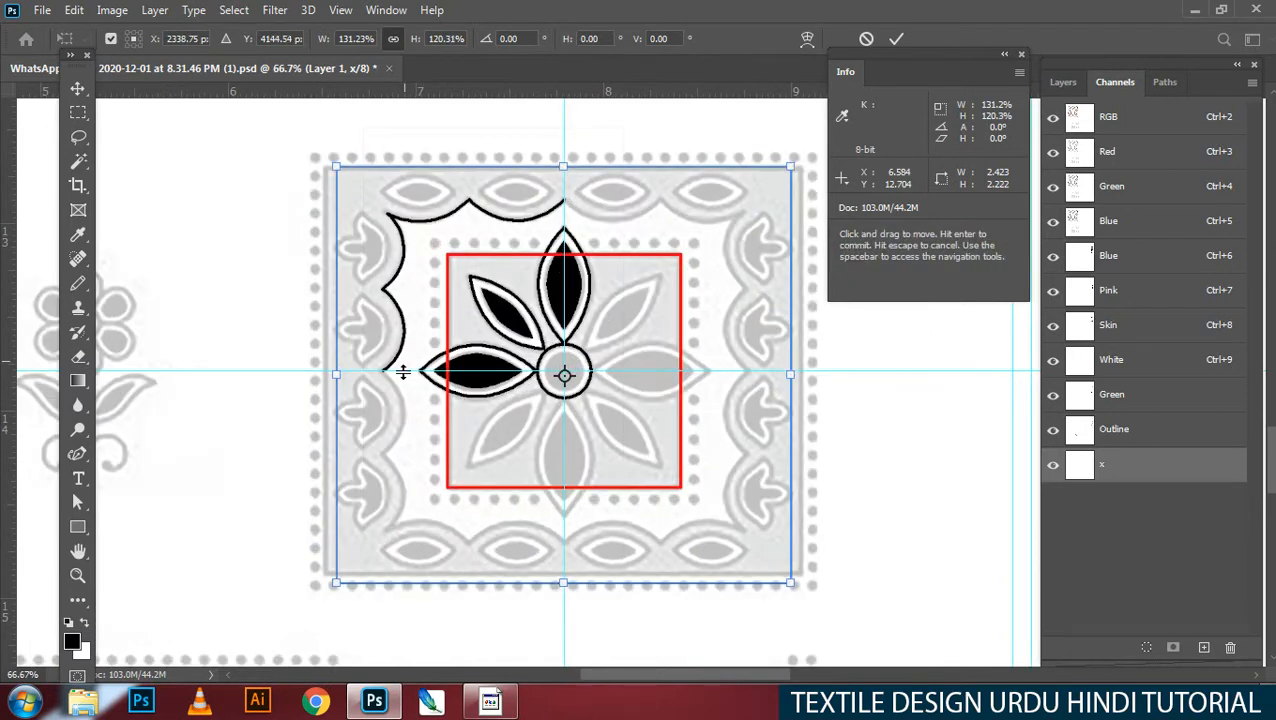
{"action": "left_click_drag", "start_coordinate": [335, 376], "coordinate": [324, 379]}
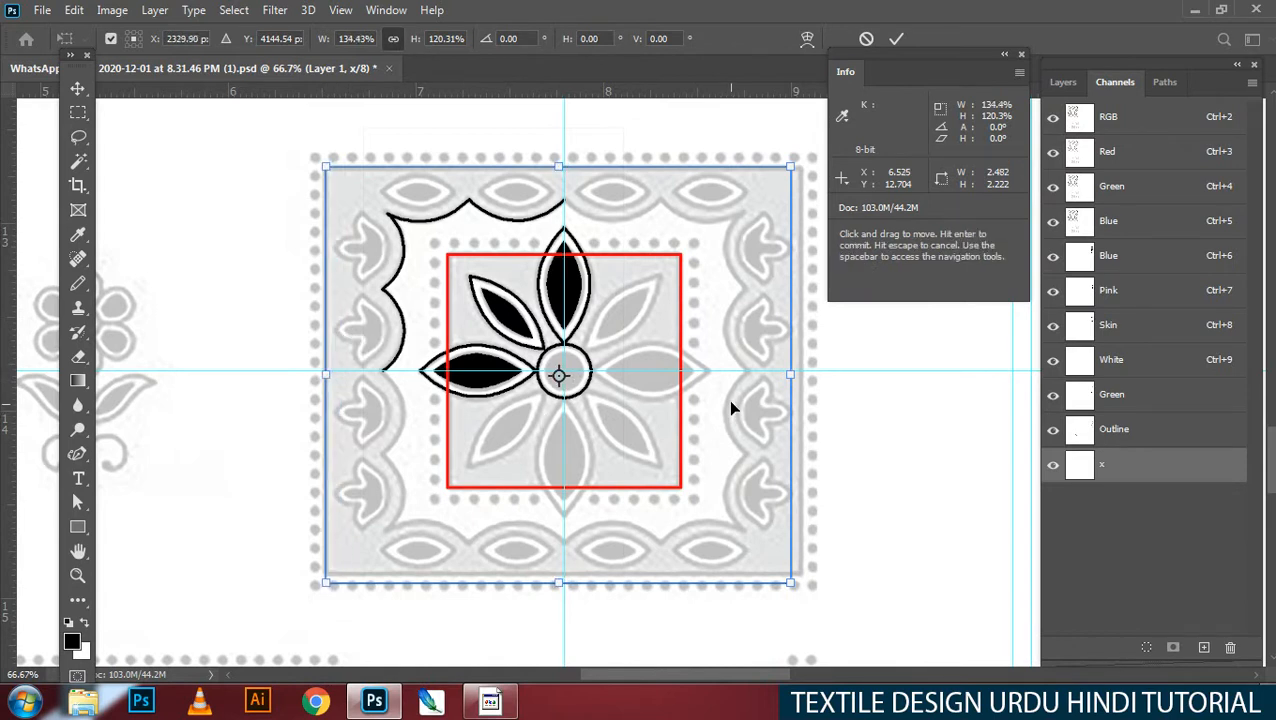
{"action": "key", "text": "Return"}
Step: Stroke the outer rectangle path with the 5 px Pencil on the x channel
{"action": "key", "text": "u"}
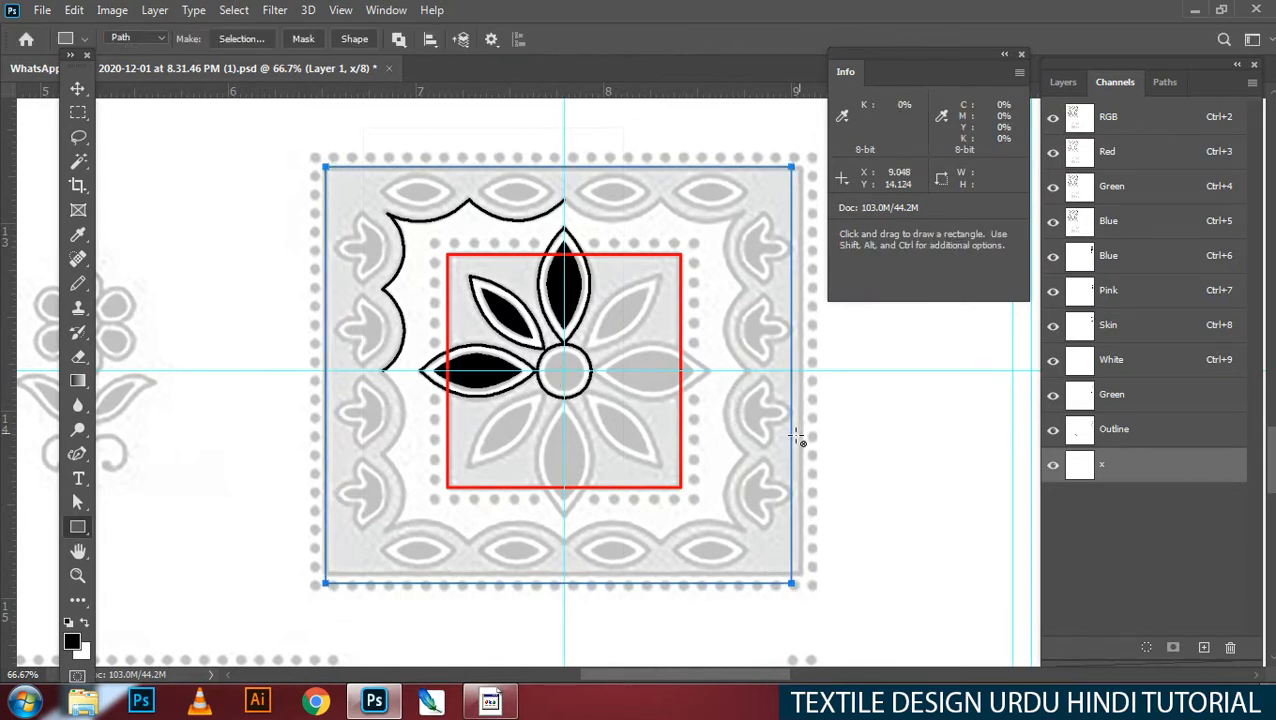
{"action": "key", "text": "b"}
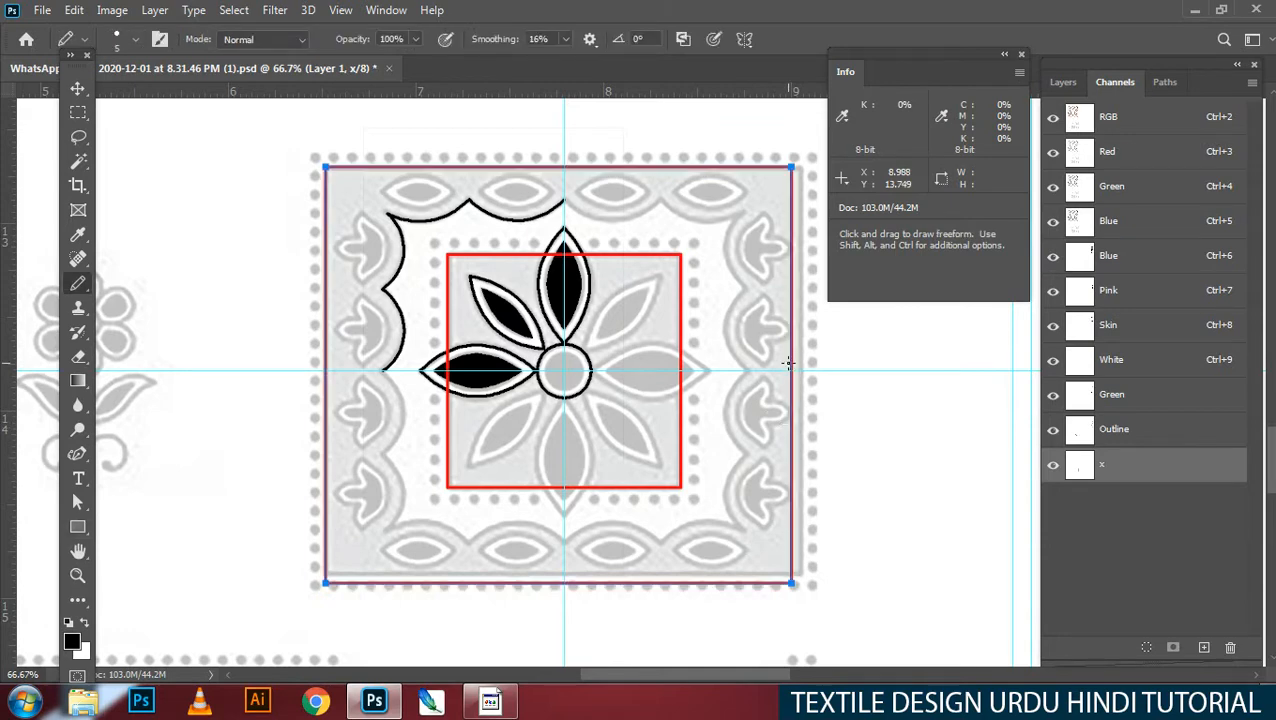
Step: Delete the outer rectangle path, accepting its conversion from a live shape to a regular path
{"action": "left_click", "coordinate": [780, 312]}
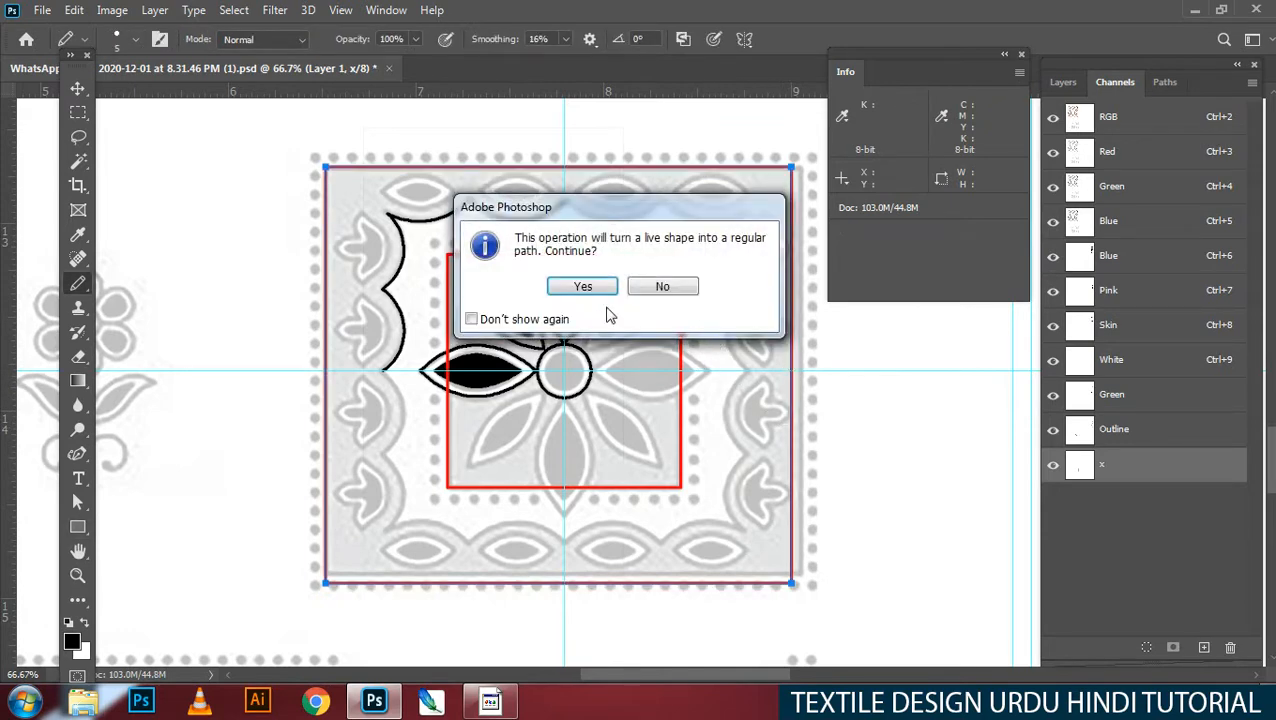
{"action": "left_click", "coordinate": [585, 292]}
{"action": "key", "text": "ctrl+plus"}
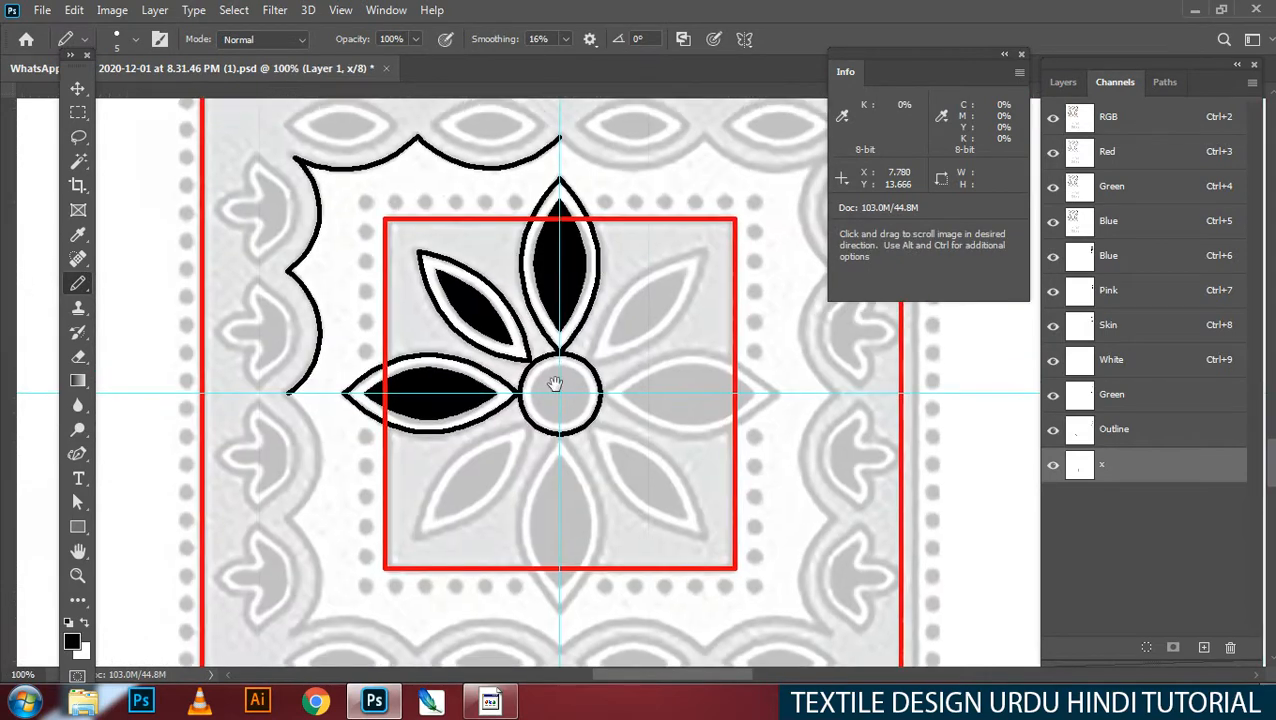
Step: Select the outlined petals and centre circle from the Outline channel, clear the inner square's lines inside them on the x channel, and deselect
{"action": "left_click", "coordinate": [1121, 447]}
{"action": "key", "text": "m"}
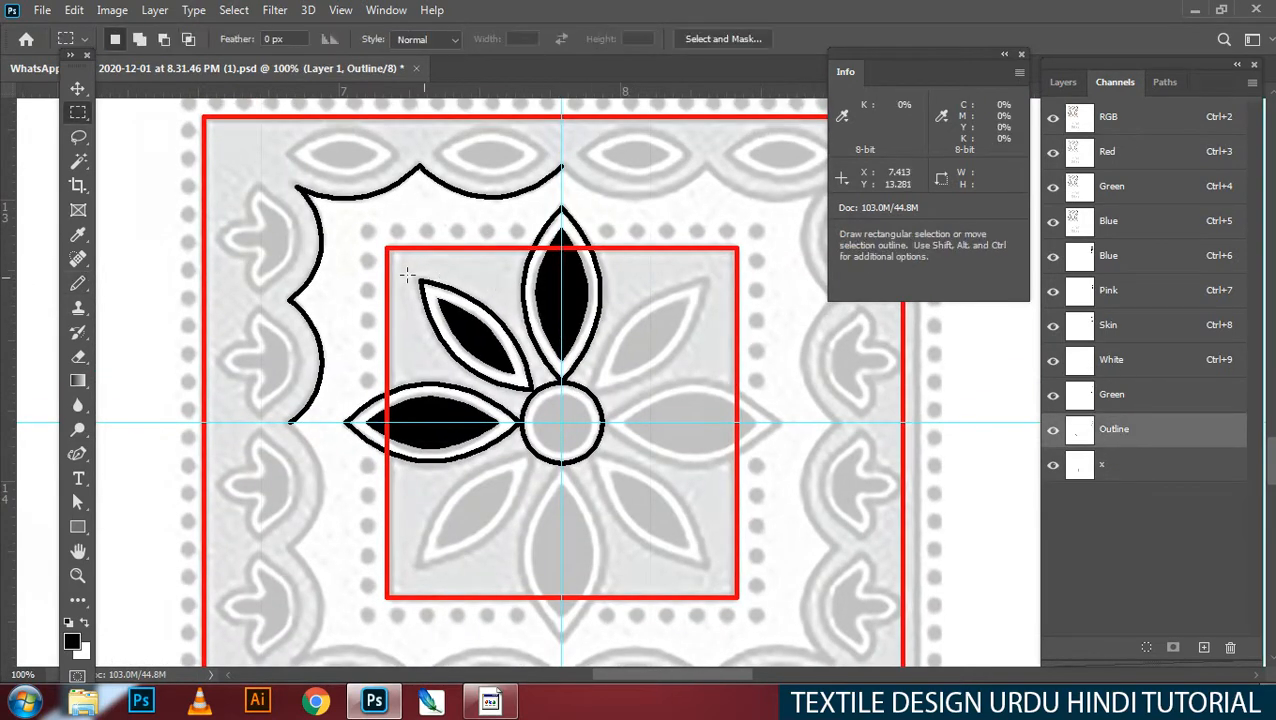
{"action": "mouse_move", "coordinate": [310, 222]}
{"action": "left_mouse_down"}
{"action": "mouse_move", "coordinate": [573, 417]}
{"action": "mouse_move", "coordinate": [833, 583]}
{"action": "left_mouse_up"}
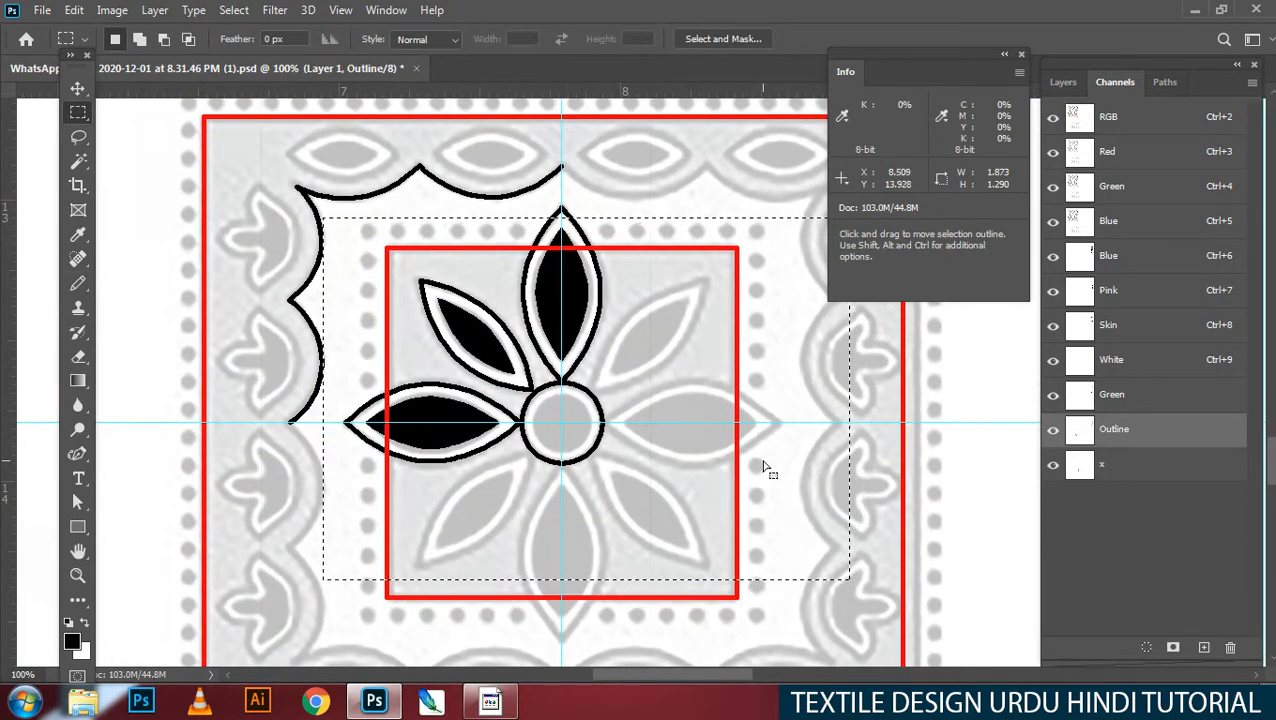
{"action": "key", "text": "w"}
{"action": "left_click", "coordinate": [786, 470]}
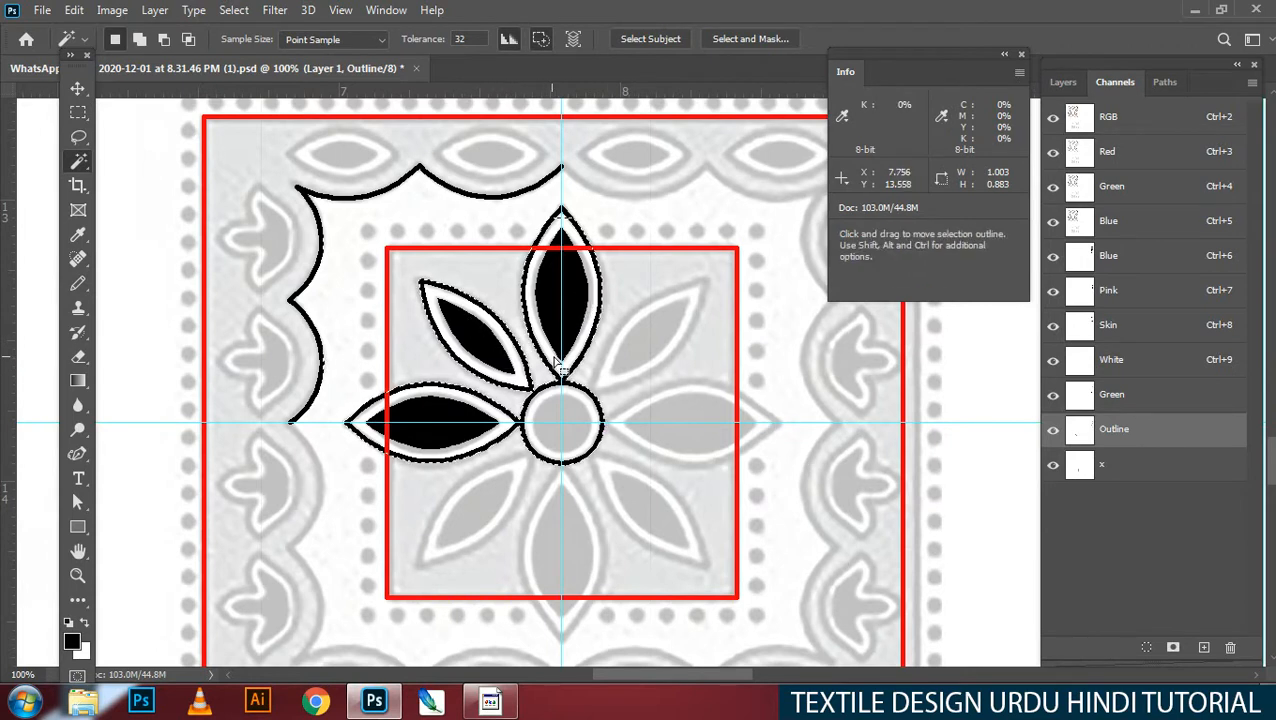
{"action": "left_click", "coordinate": [1101, 477]}
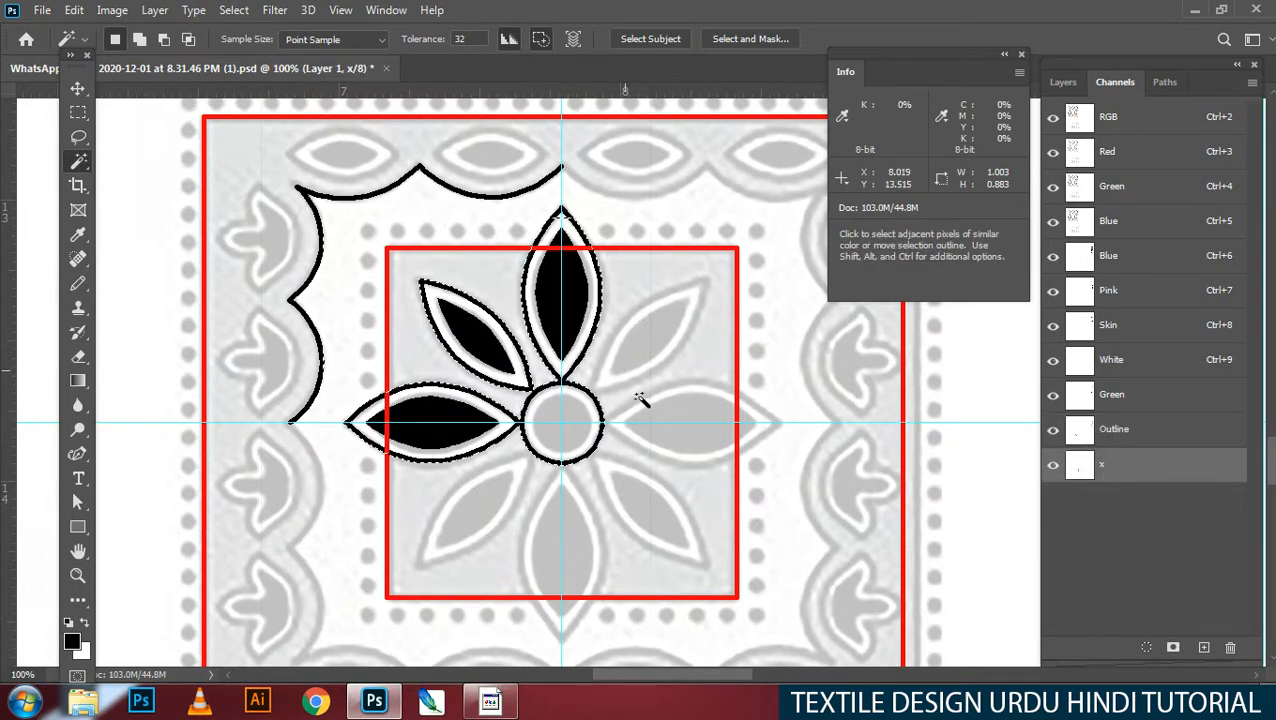
{"action": "key", "text": "m"}
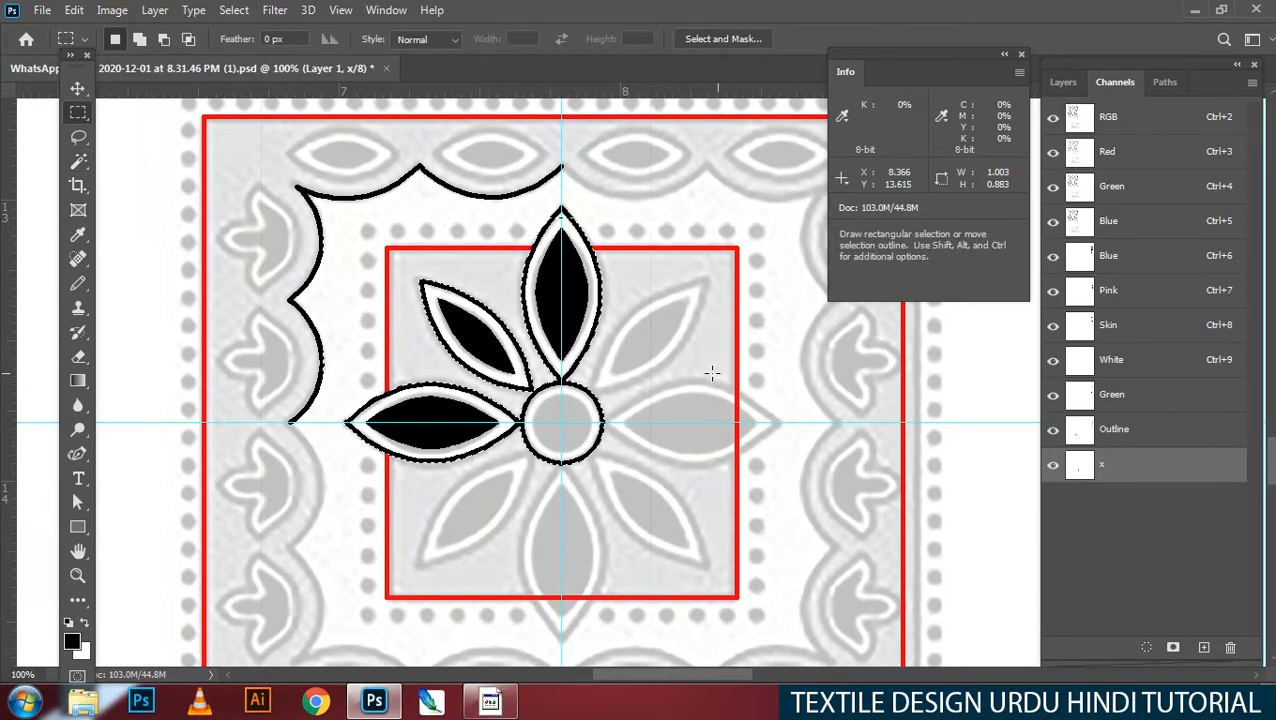
{"action": "key", "text": "ctrl+d"}
Step: On the Outline channel, draw a closed curved path around the upper border's lens shape just before the vertical guide
{"action": "key", "text": "z"}
{"action": "left_click_drag", "start_coordinate": [557, 371], "coordinate": [545, 366]}
{"action": "left_click_drag", "start_coordinate": [508, 321], "coordinate": [556, 433]}
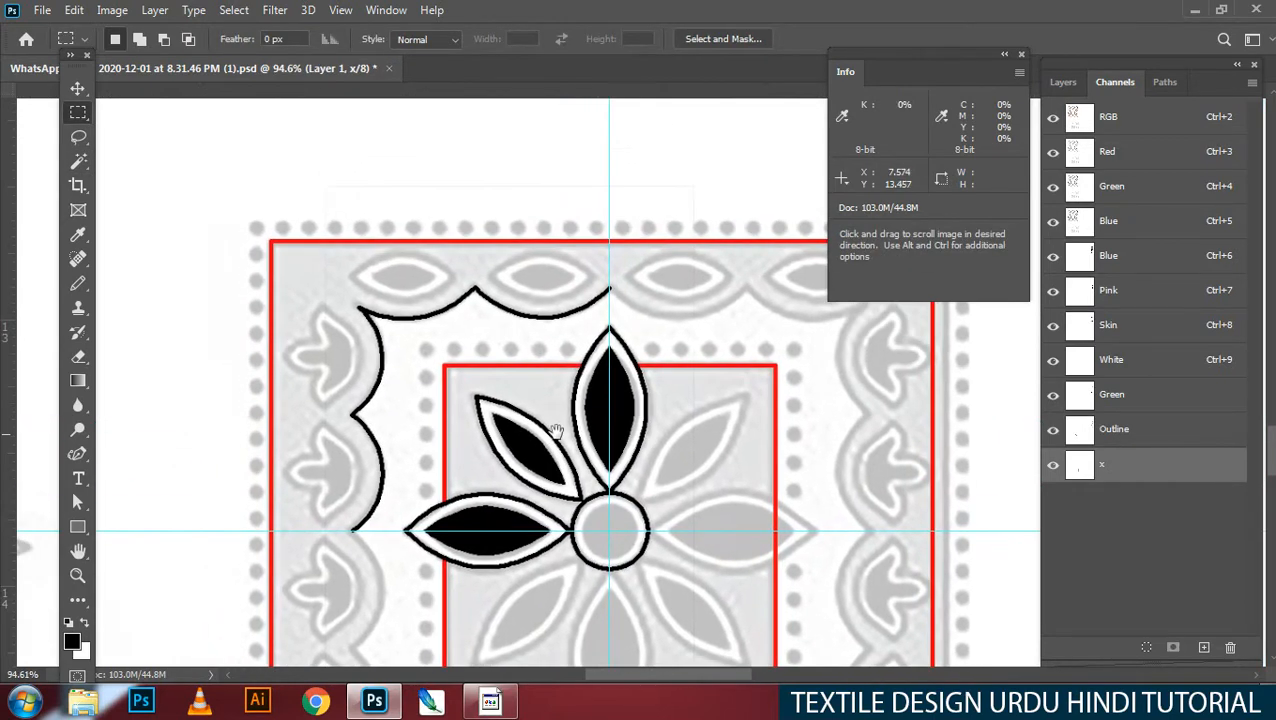
{"action": "left_click_drag", "start_coordinate": [559, 333], "coordinate": [587, 424]}
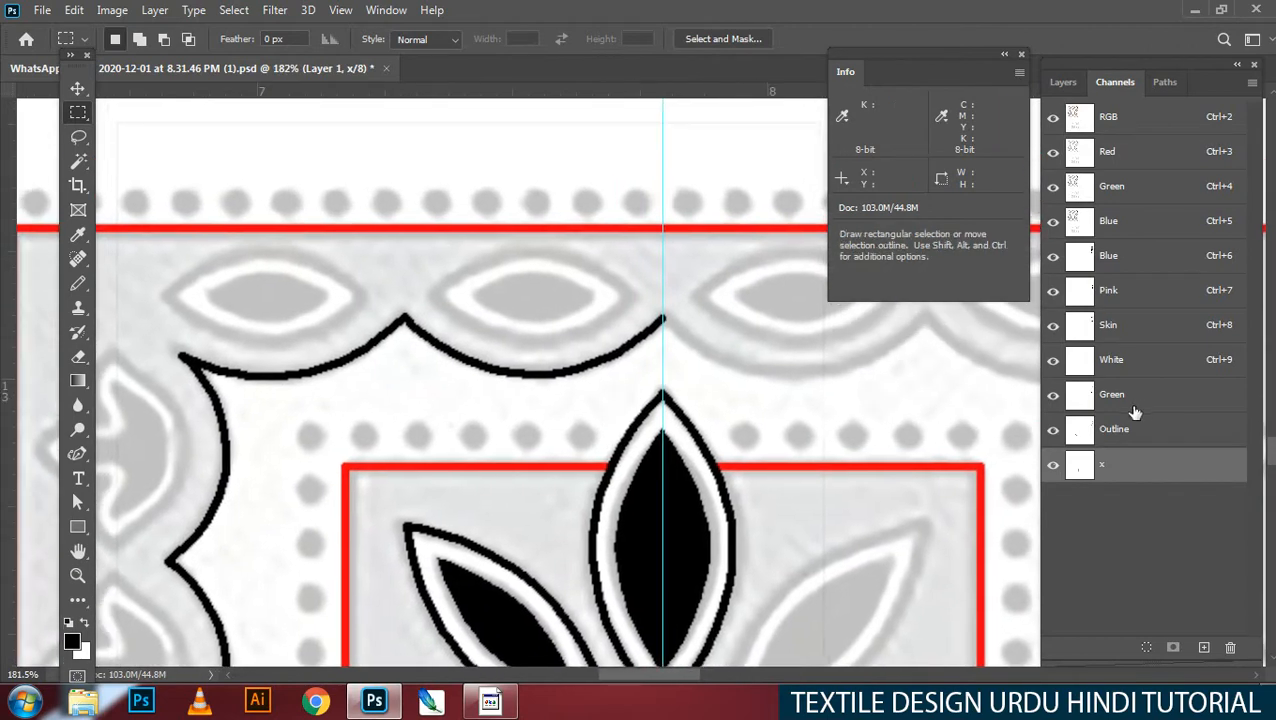
{"action": "left_click", "coordinate": [1127, 430]}
{"action": "left_click", "coordinate": [539, 350]}
{"action": "left_click_drag", "start_coordinate": [541, 350], "coordinate": [541, 415]}
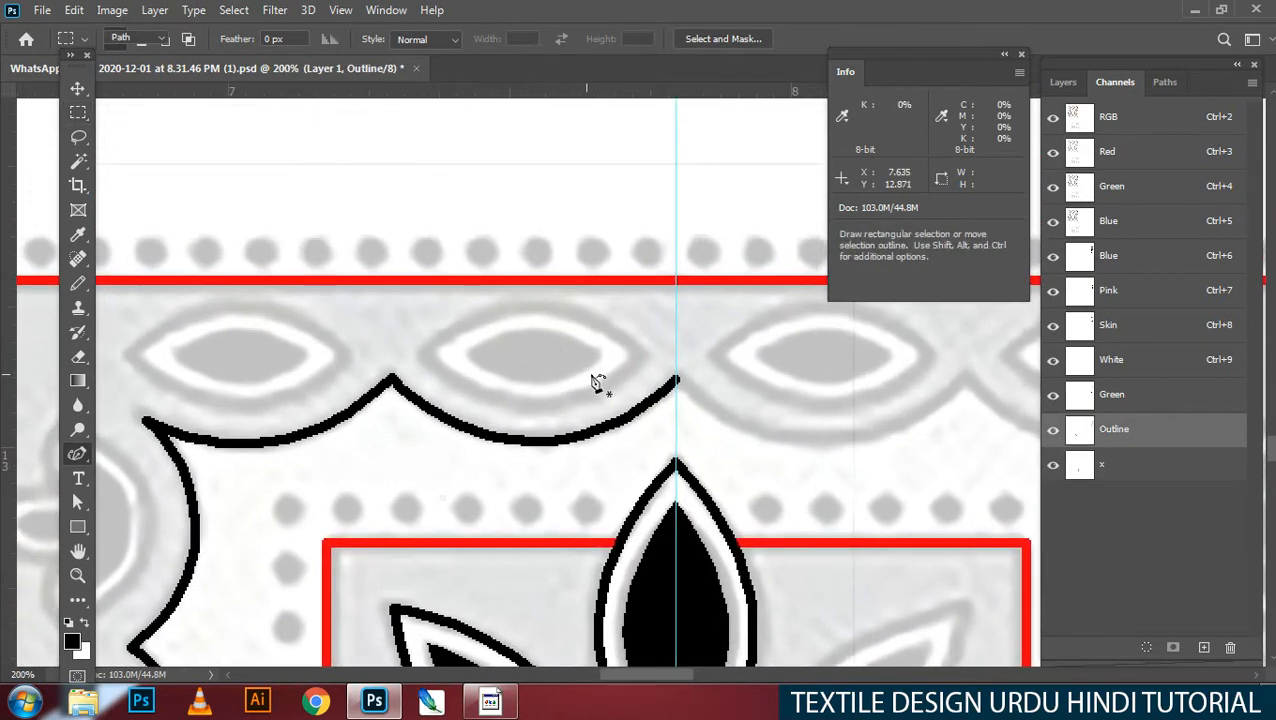
{"action": "key", "text": "p"}
{"action": "left_click", "coordinate": [641, 352]}
{"action": "left_click", "coordinate": [537, 310]}
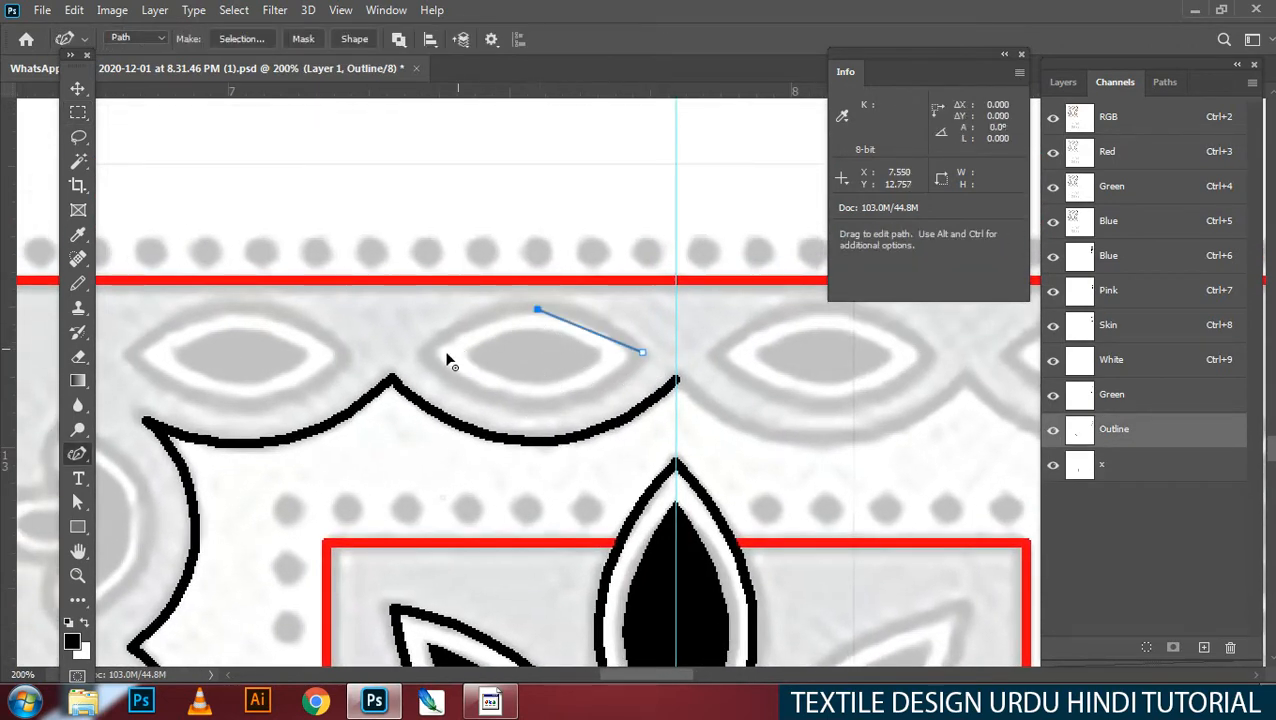
{"action": "left_click", "coordinate": [425, 354]}
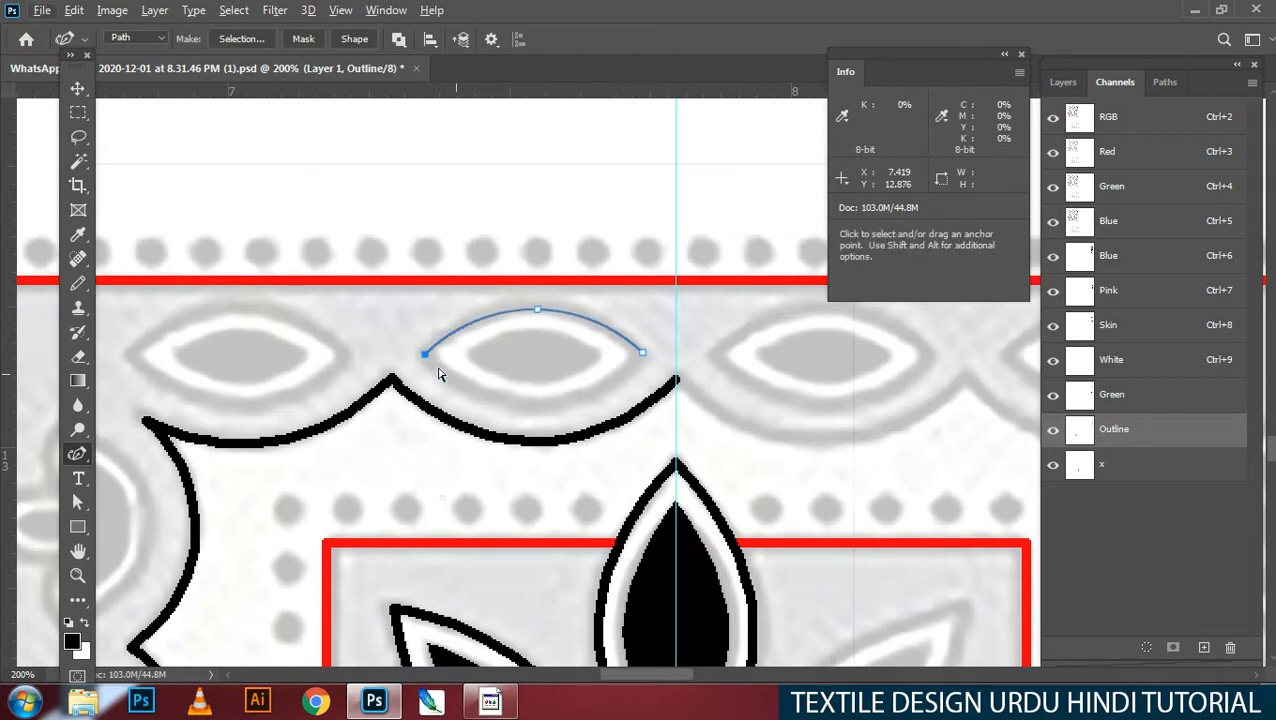
{"action": "left_click", "coordinate": [539, 404]}
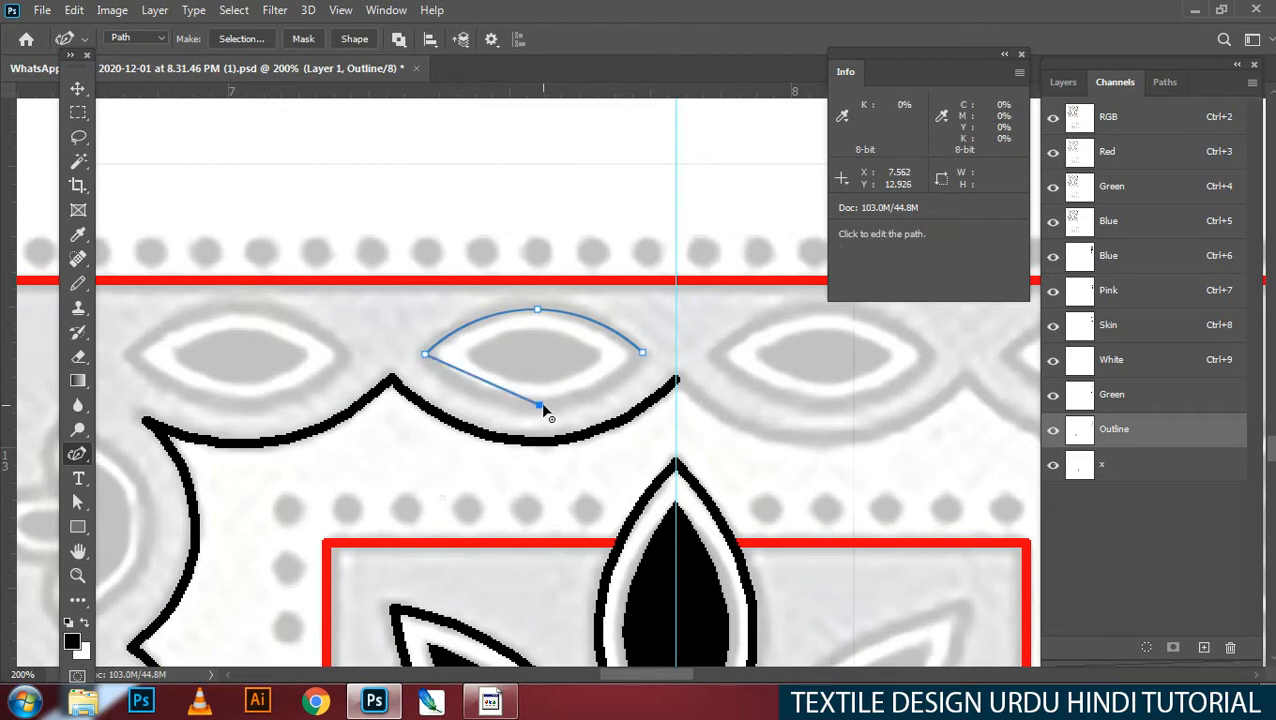
{"action": "left_click", "coordinate": [643, 353]}
Step: Align the lens path with the traced shape and copy it onto the neighbouring lens nearer the frame's upper-left corner
{"action": "key", "text": "a"}
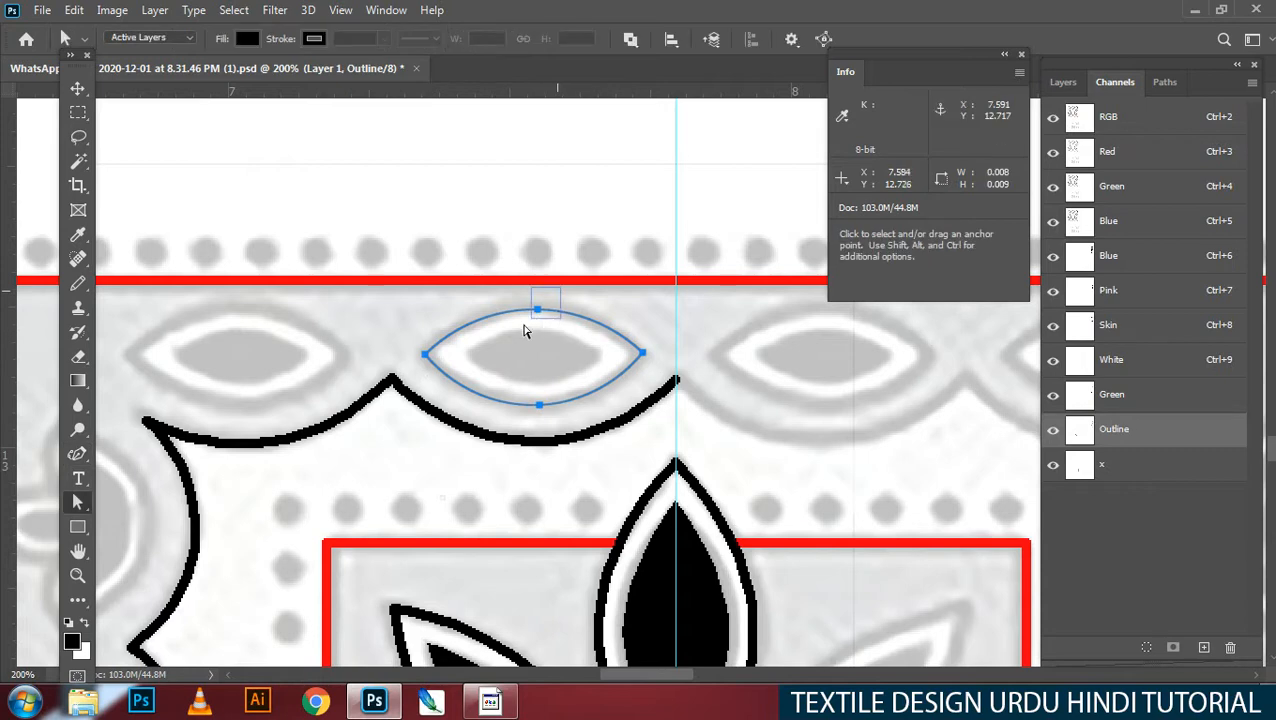
{"action": "left_click", "coordinate": [540, 311]}
{"action": "left_click", "coordinate": [607, 343]}
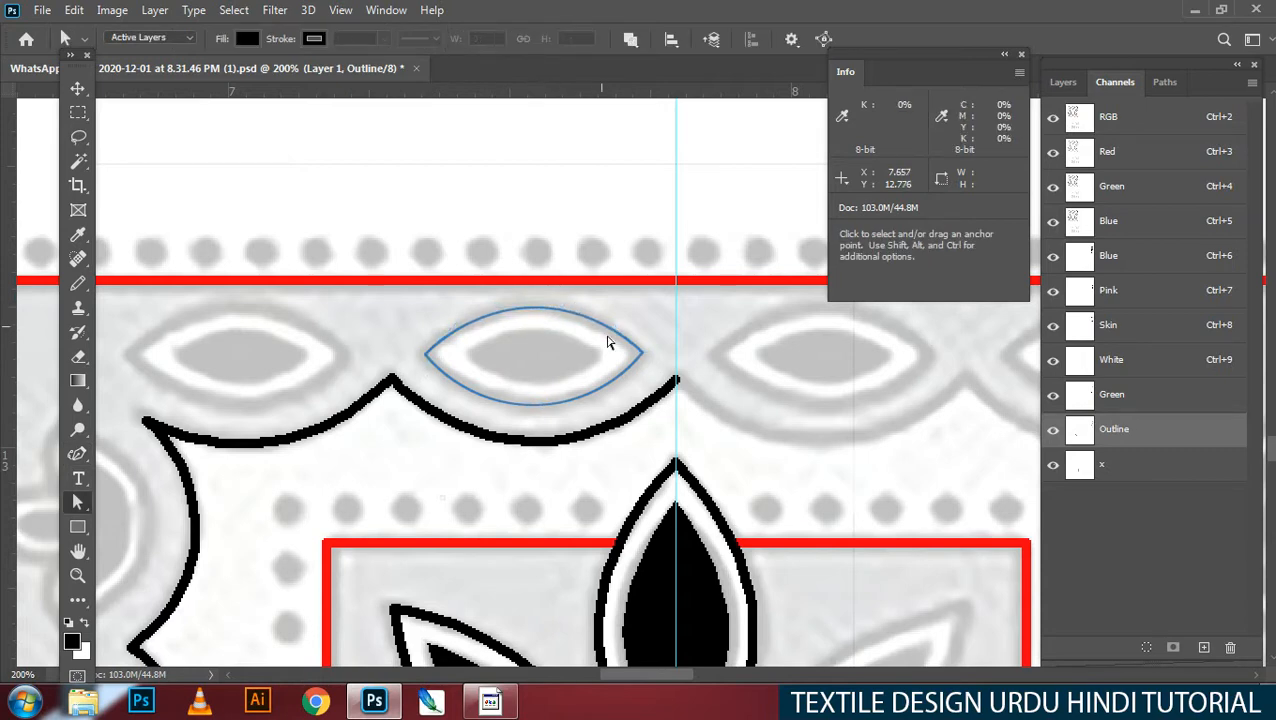
{"action": "scroll", "coordinate": [575, 404], "scroll_direction": "down", "scroll_amount": 2}
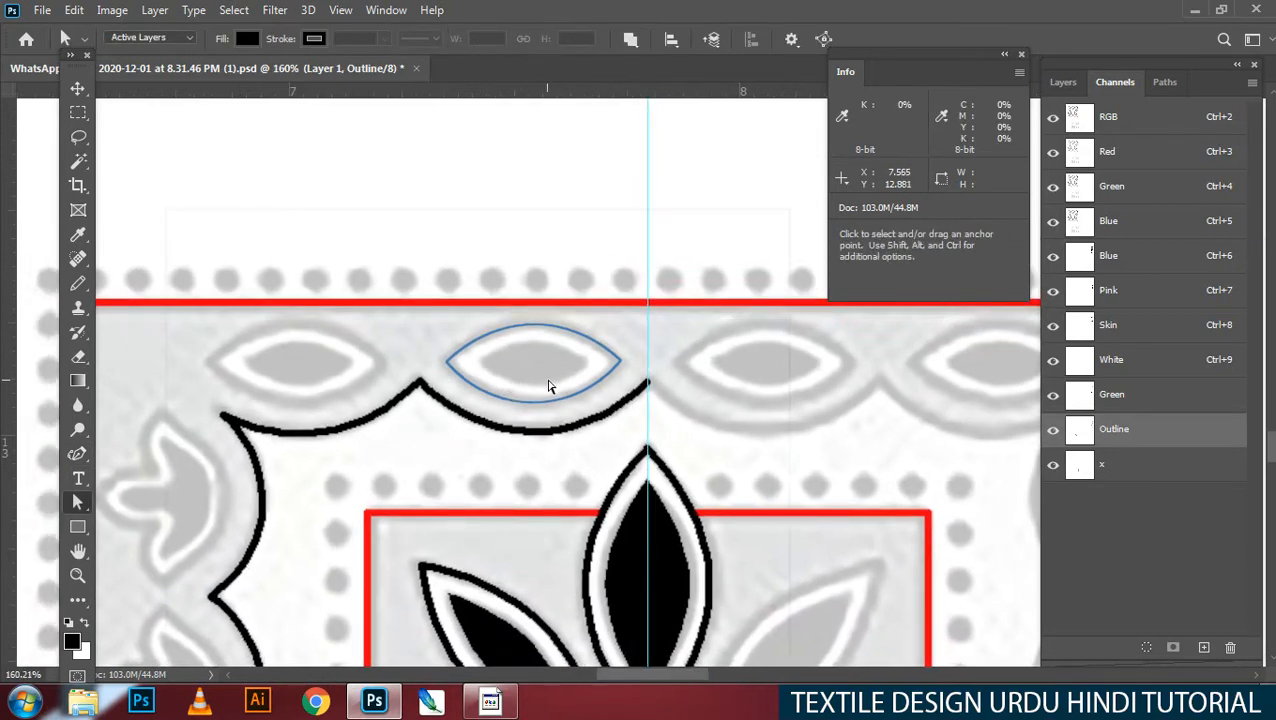
{"action": "scroll", "coordinate": [559, 385], "scroll_direction": "down", "scroll_amount": 4}
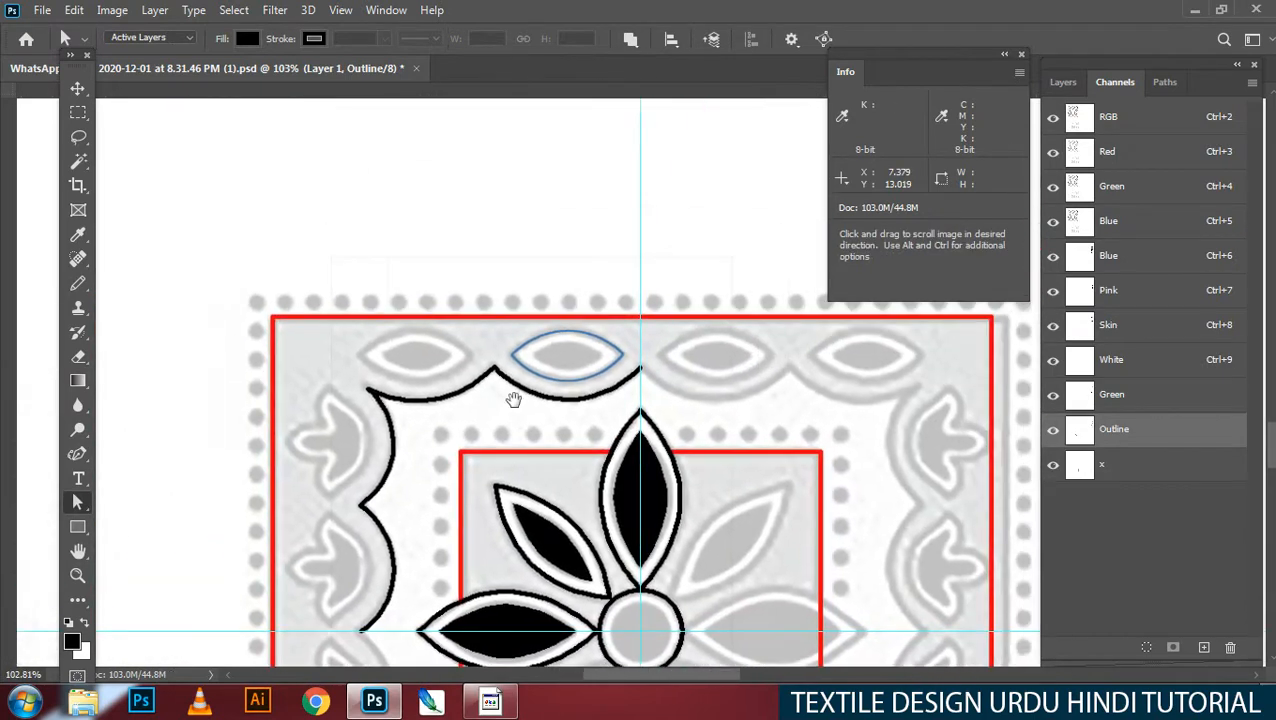
{"action": "left_click_drag", "start_coordinate": [415, 328], "coordinate": [680, 415]}
{"action": "left_click_drag", "start_coordinate": [574, 380], "coordinate": [491, 382]}
{"action": "scroll", "coordinate": [491, 382], "scroll_direction": "up", "scroll_amount": 5}
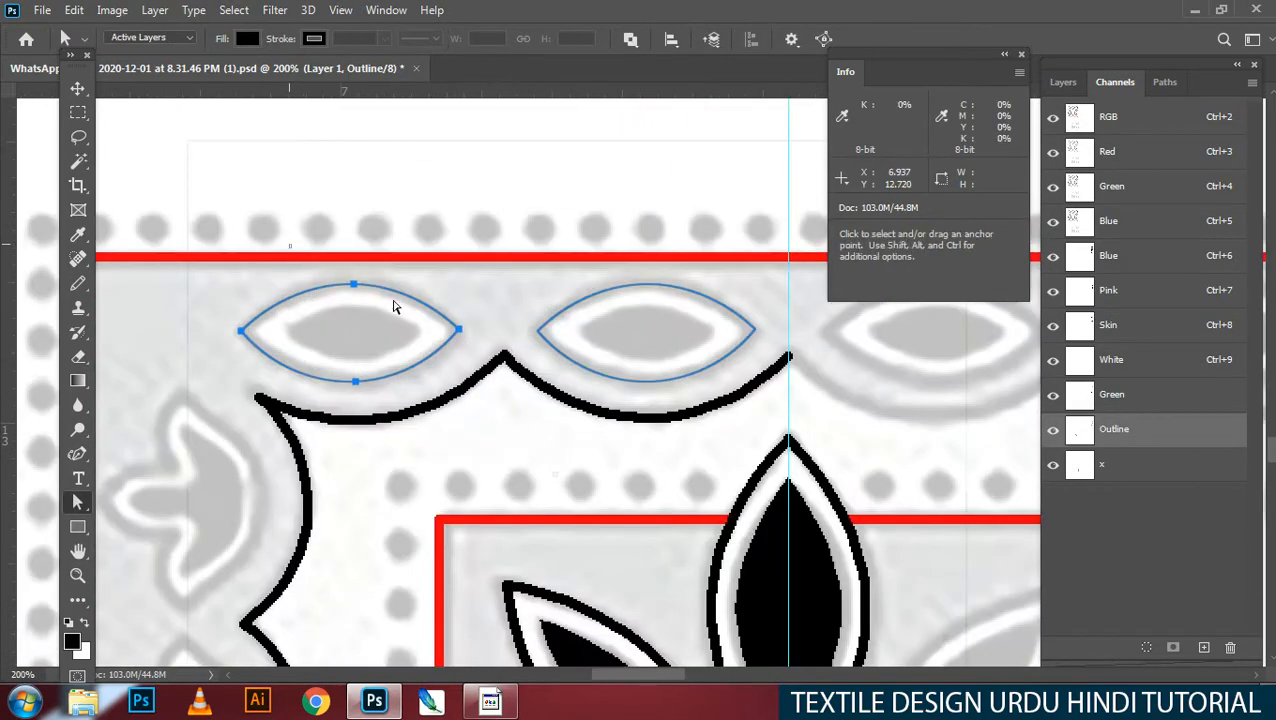
Step: Stroke both lens paths with the 5 px Pencil on the Outline channel and delete the paths
{"action": "key", "text": "b"}
{"action": "key", "text": "Return"}
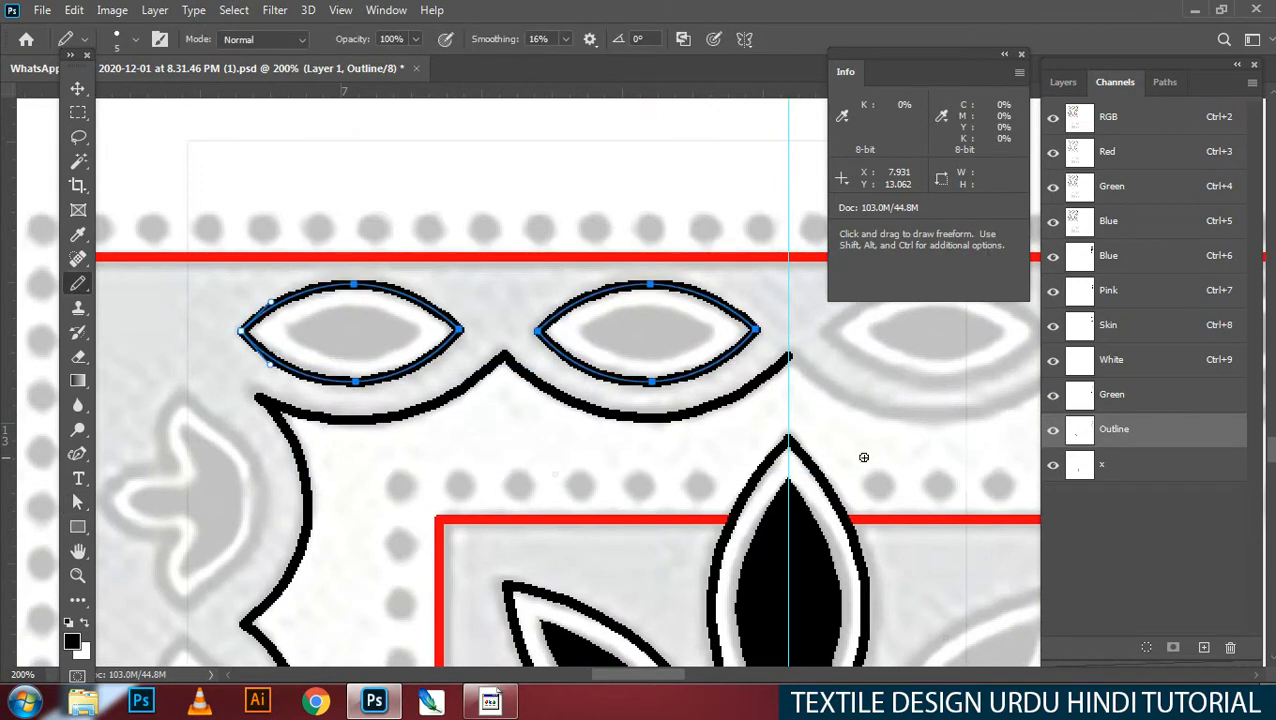
{"action": "key", "text": "ctrl+h"}
Step: Select the interiors of both outlined lenses with the Magic Wand and contract the selection by 8 pixels
{"action": "key", "text": "w"}
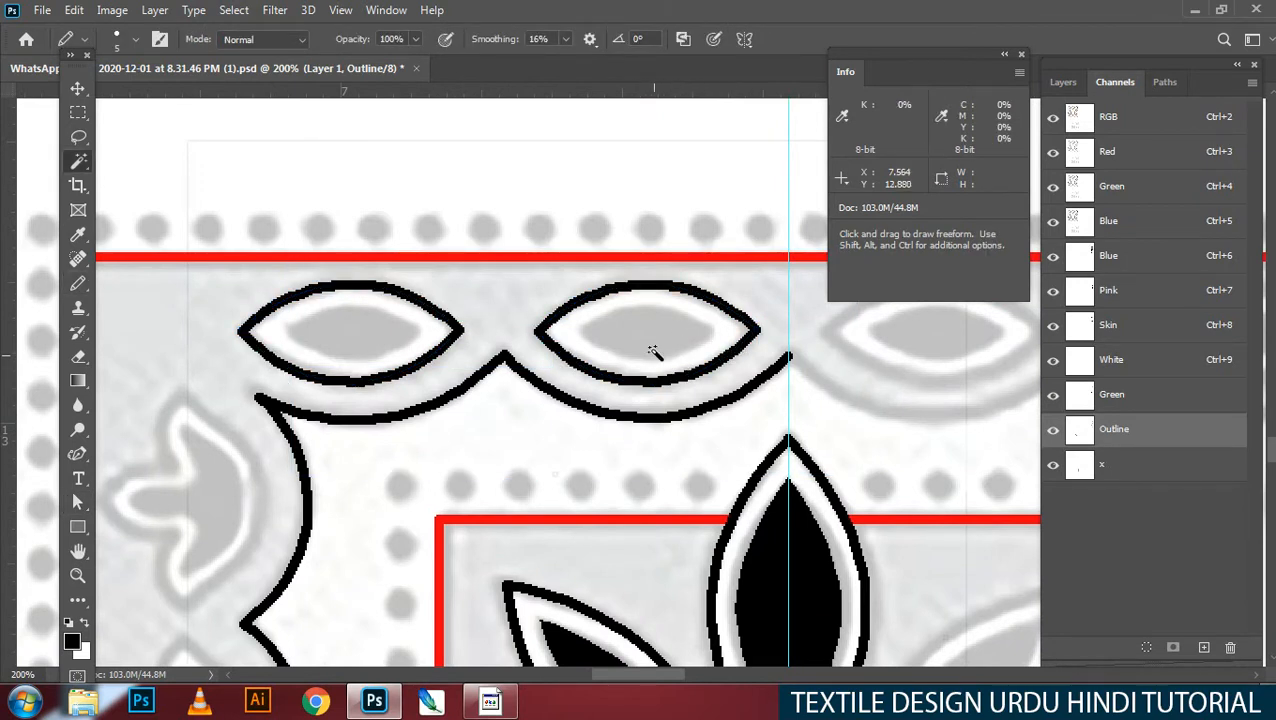
{"action": "left_click", "coordinate": [652, 353]}
{"action": "left_click", "coordinate": [380, 344], "text": "shift"}
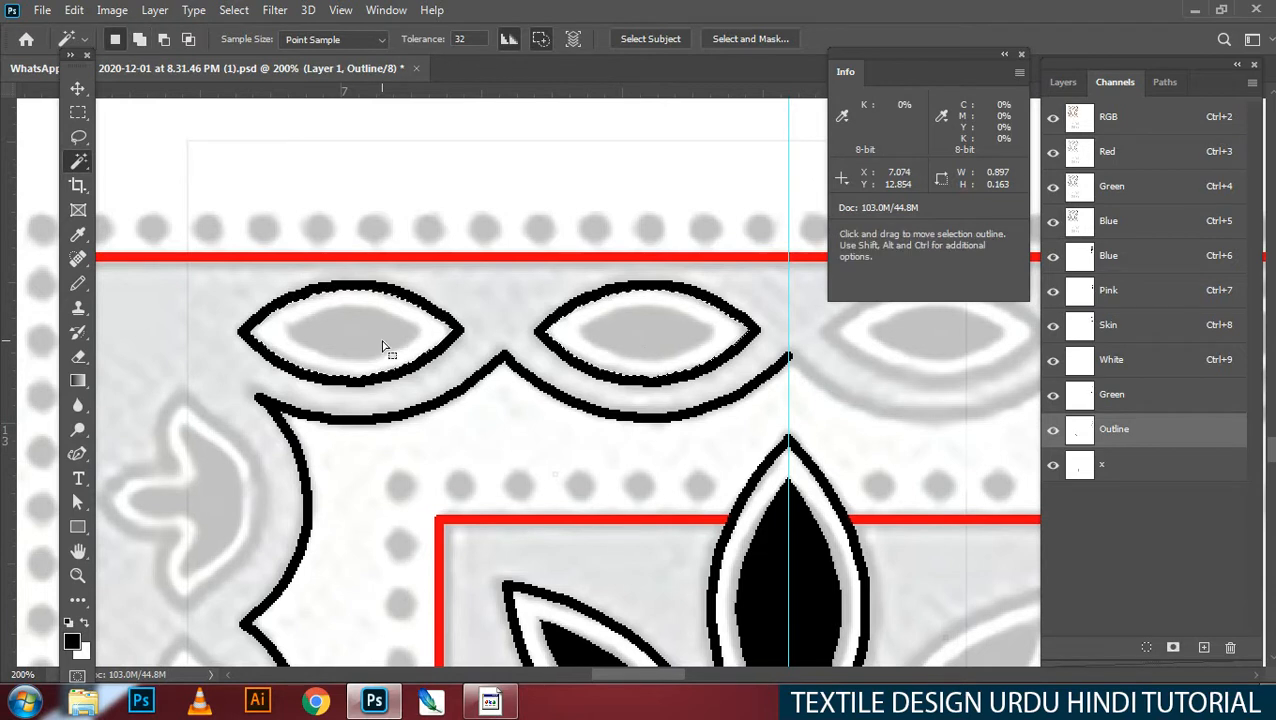
{"action": "key", "text": "b"}
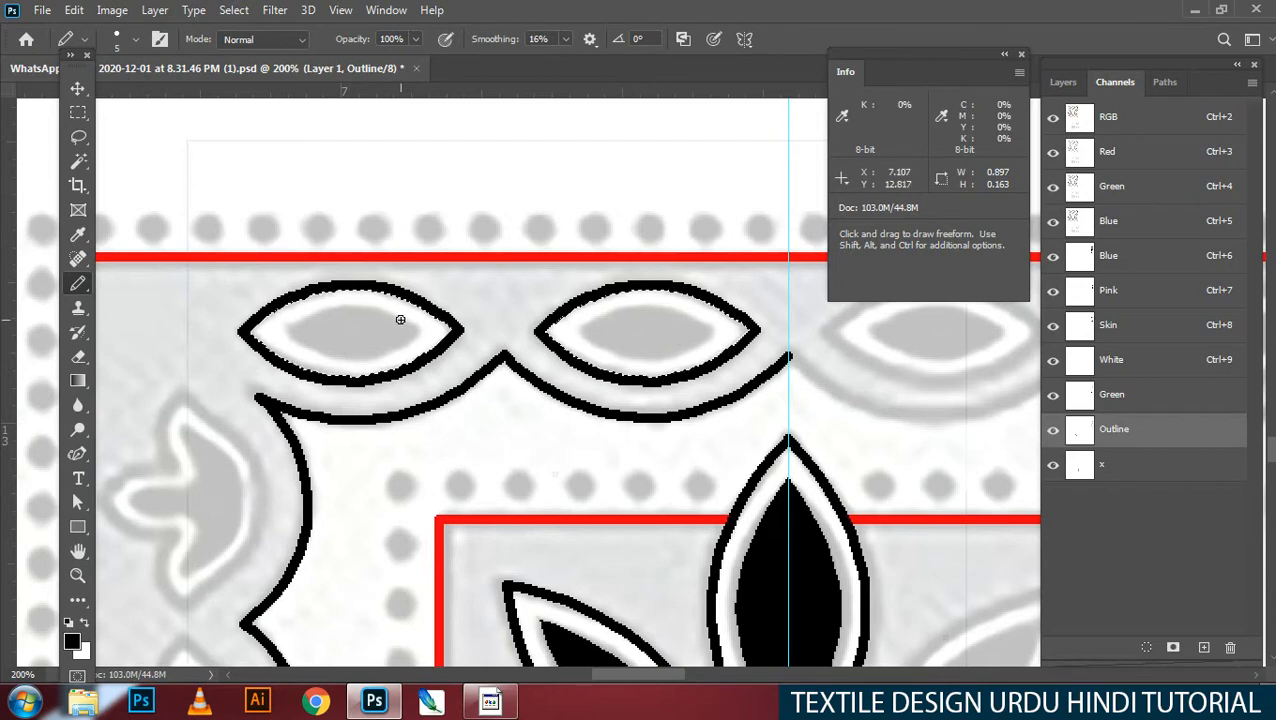
{"action": "key", "text": "alt+s"}
{"action": "key", "text": "m"}
{"action": "key", "text": "c"}
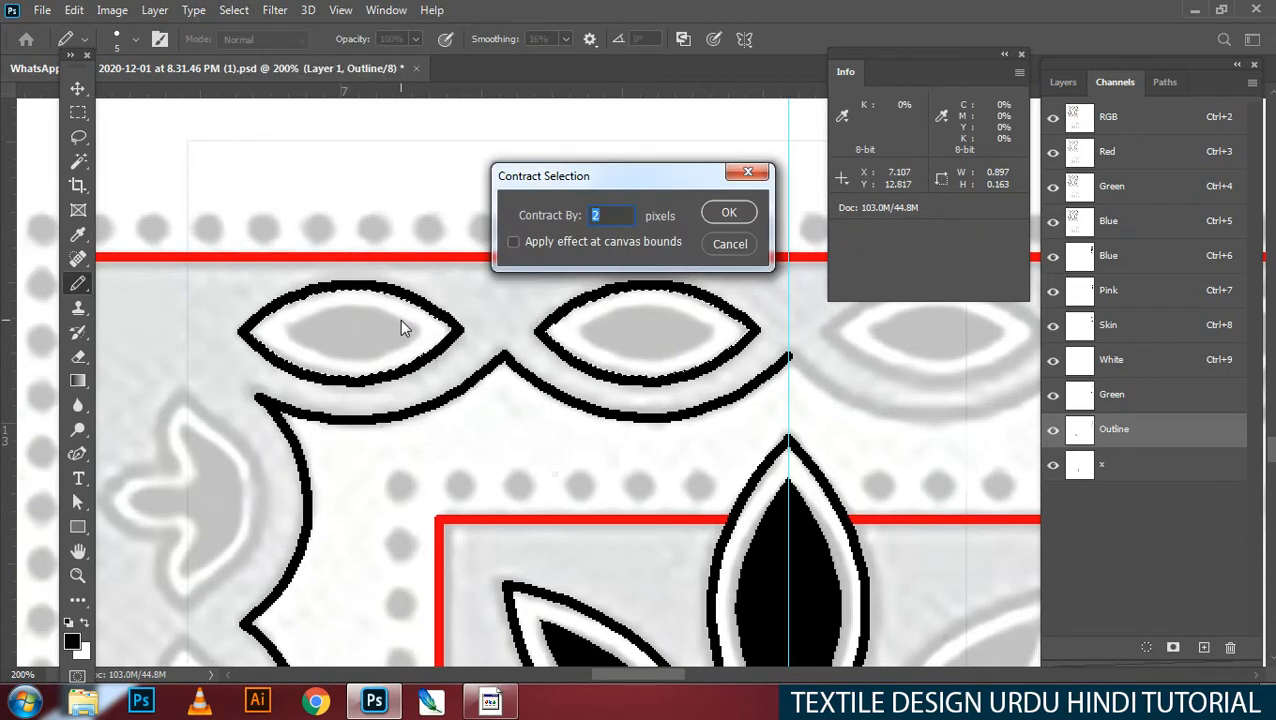
{"action": "type", "text": "8"}
{"action": "key", "text": "Return"}
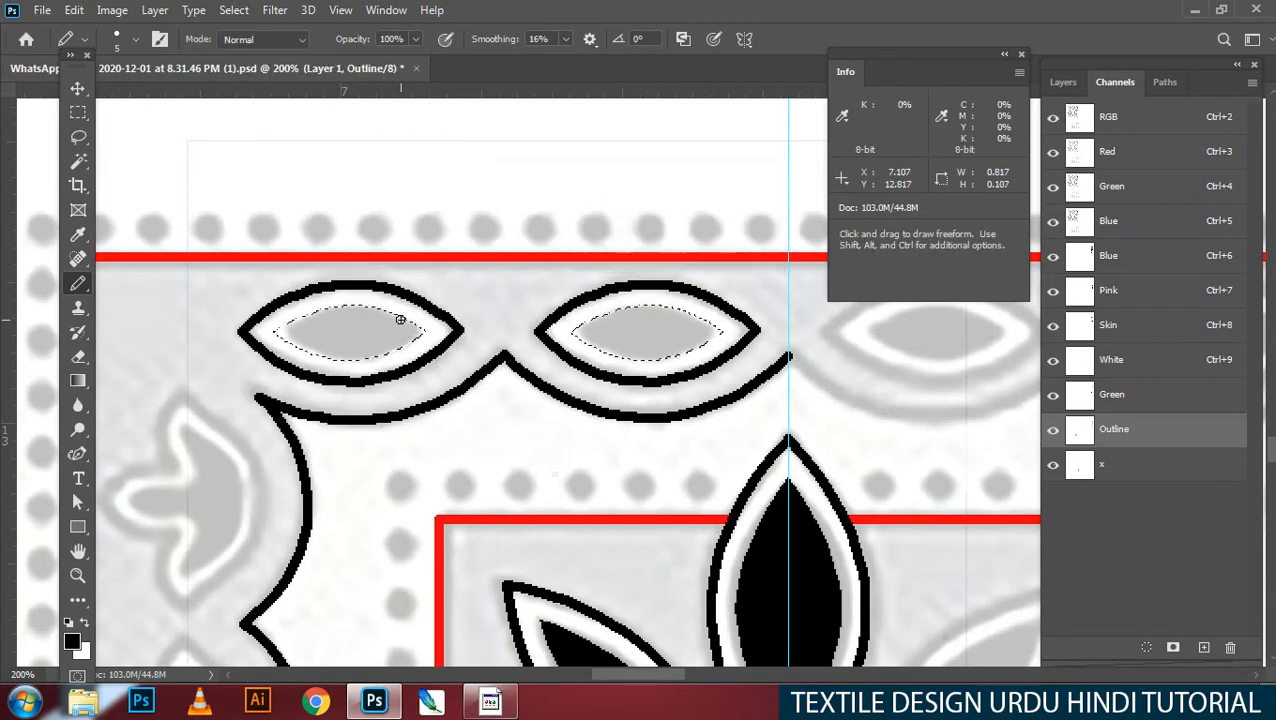
Step: Contract the lens selection once more, fill it with black on the Outline channel, and deselect
{"action": "key", "text": "alt+s"}
{"action": "key", "text": "m"}
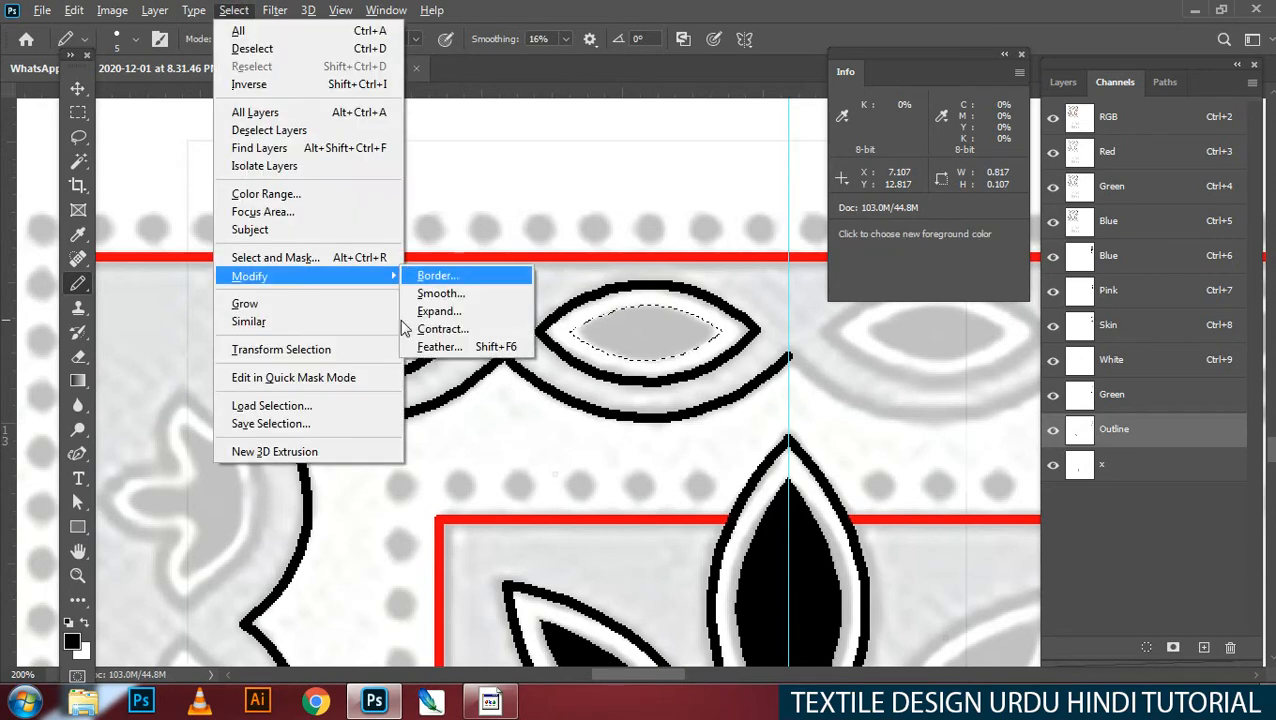
{"action": "key", "text": "c"}
{"action": "key", "text": "Return"}
{"action": "key", "text": "alt+BackSpace"}
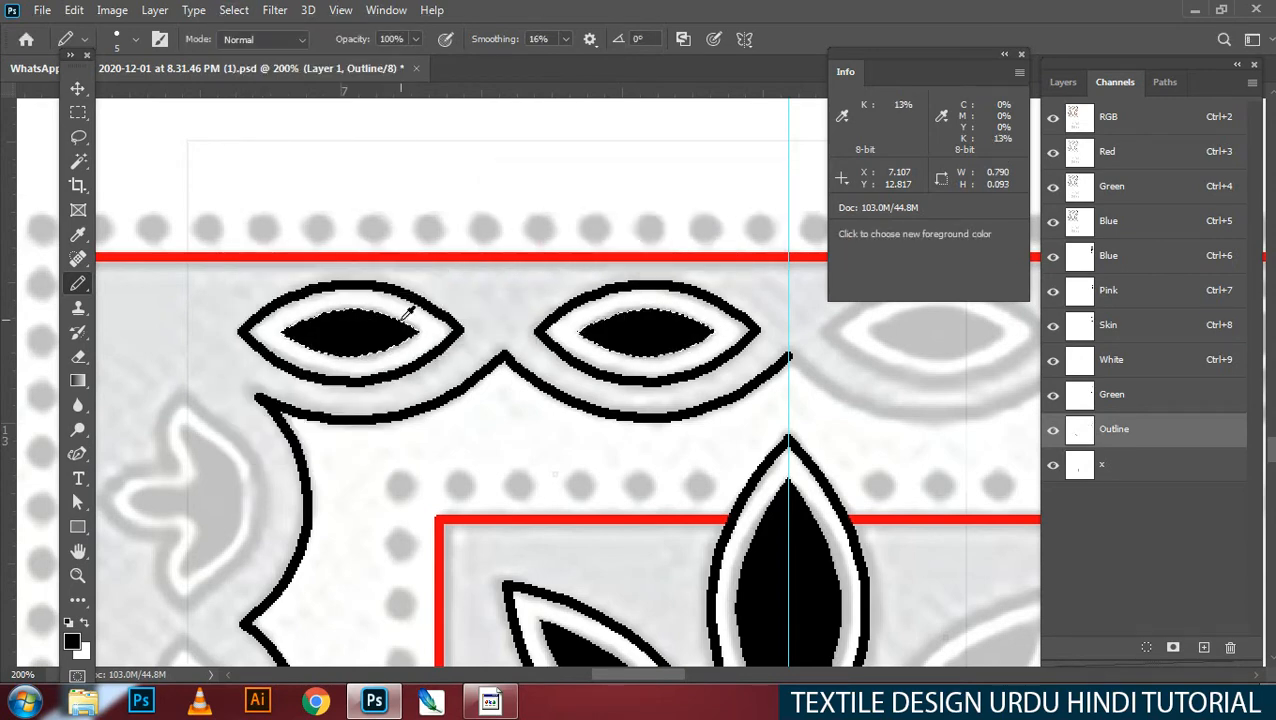
{"action": "key", "text": "ctrl+d"}
{"action": "left_click_drag", "start_coordinate": [681, 425], "coordinate": [615, 425]}
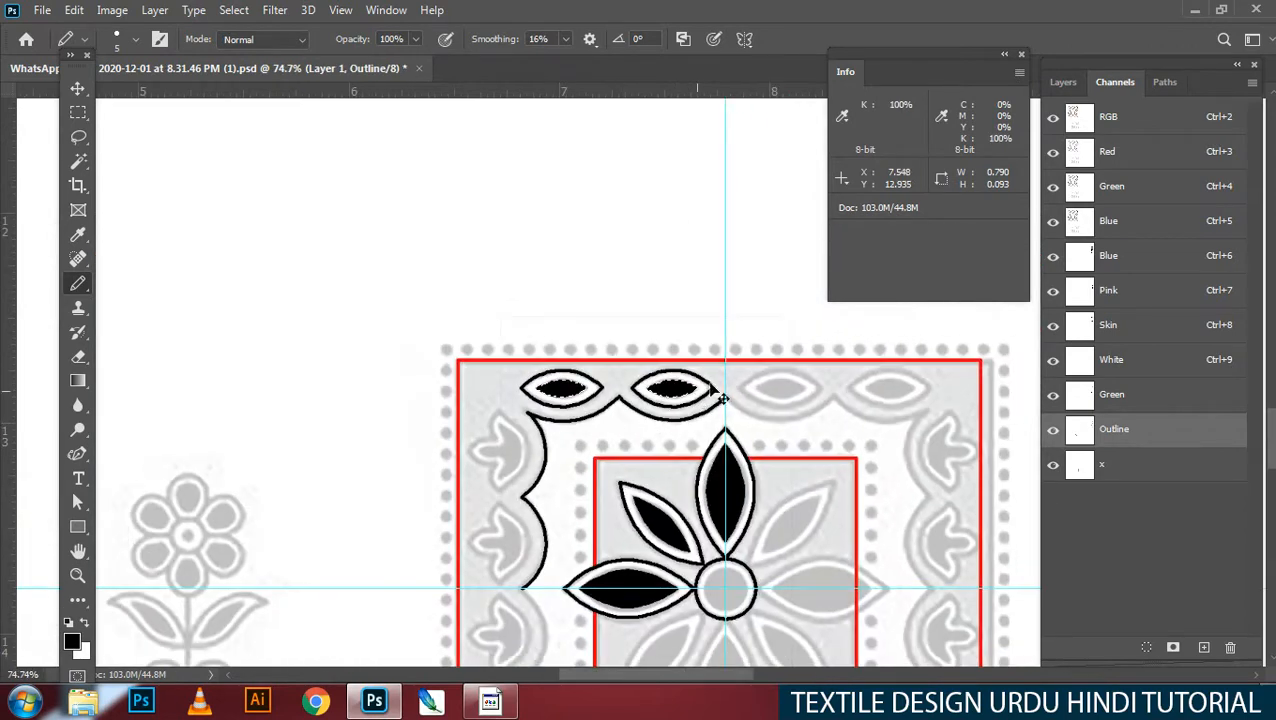
{"action": "key", "text": "ctrl+d"}
{"action": "left_click_drag", "start_coordinate": [722, 447], "coordinate": [676, 378]}
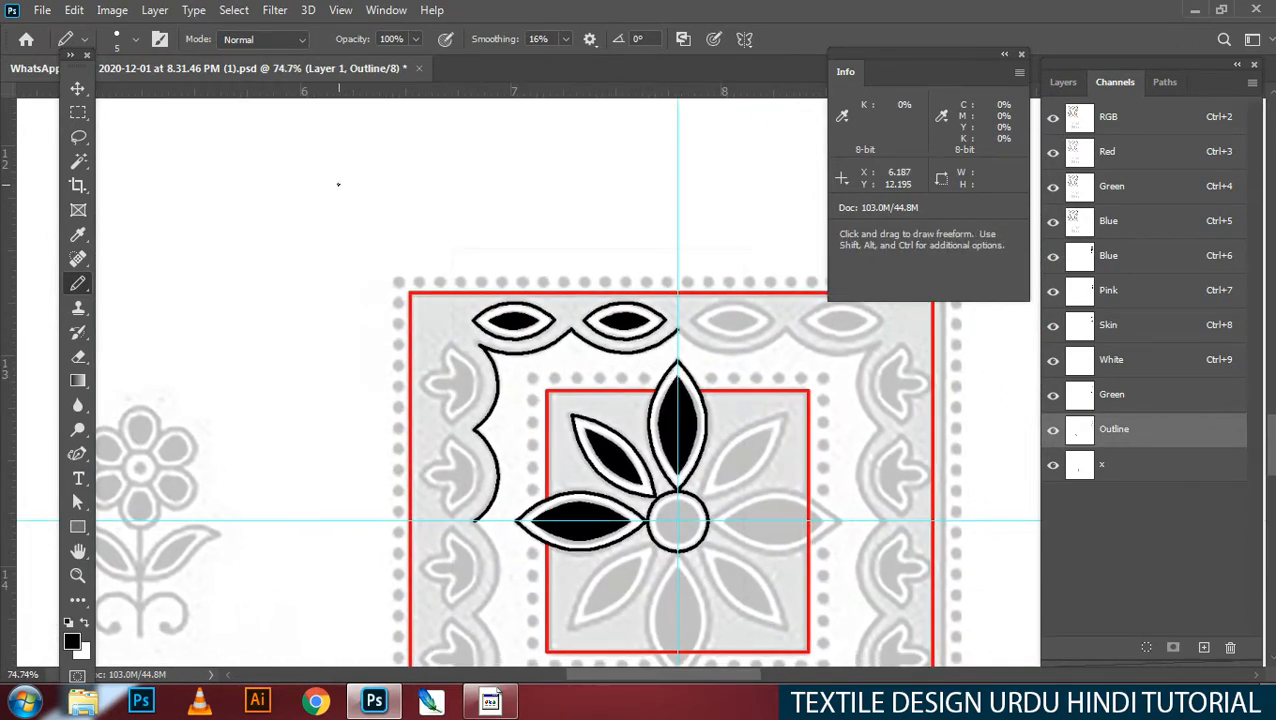
{"action": "left_click", "coordinate": [233, 10]}
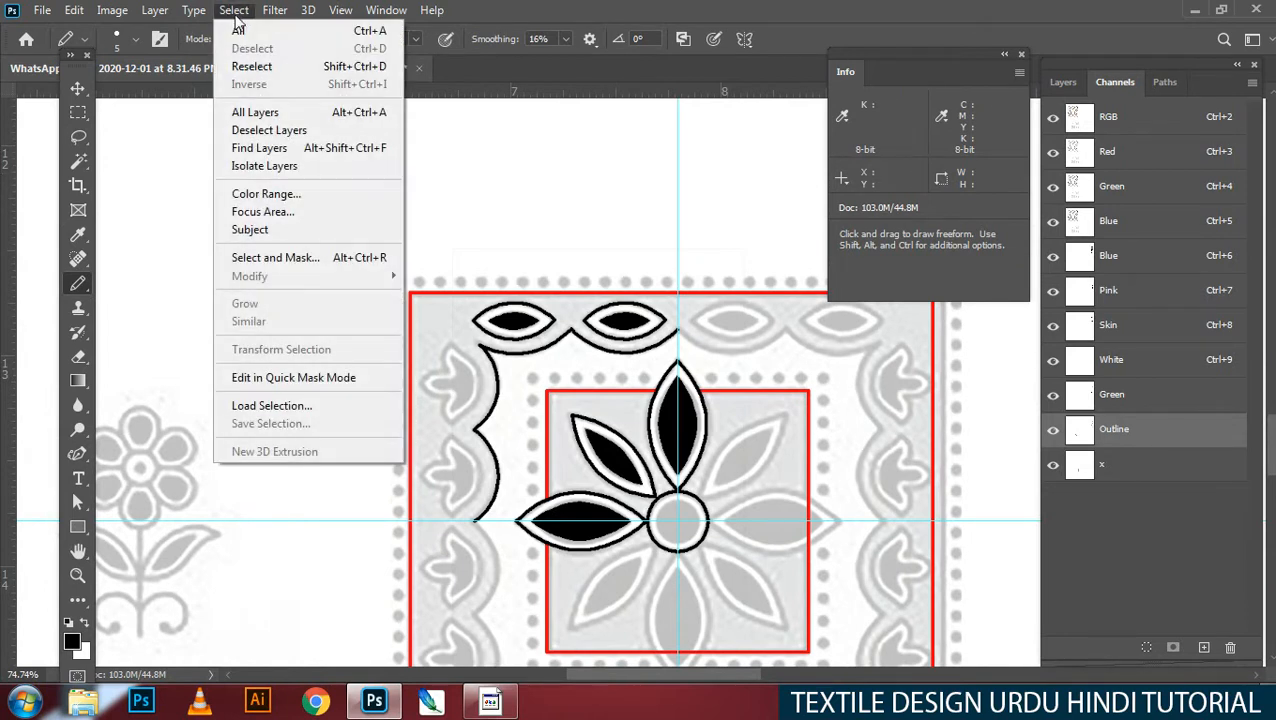
{"action": "left_click", "coordinate": [368, 258]}
{"action": "mouse_move", "coordinate": [276, 12]}
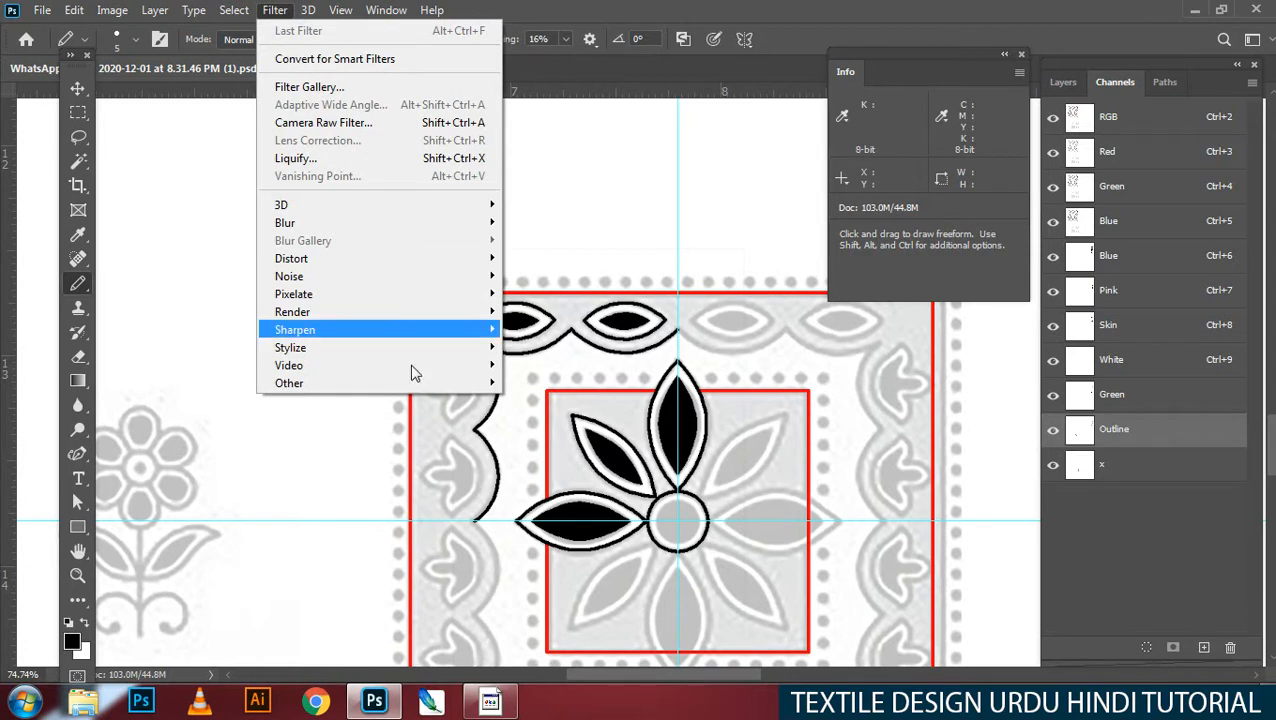
{"action": "mouse_move", "coordinate": [431, 386]}
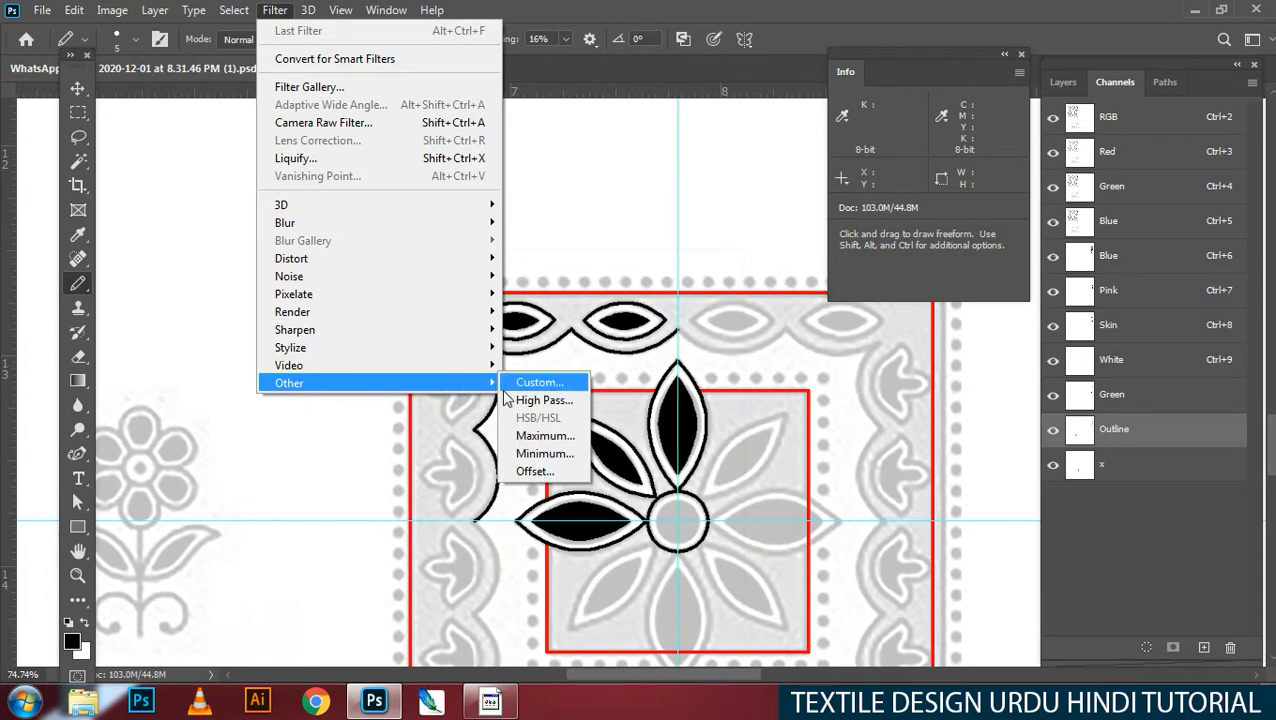
{"action": "left_click", "coordinate": [556, 478]}
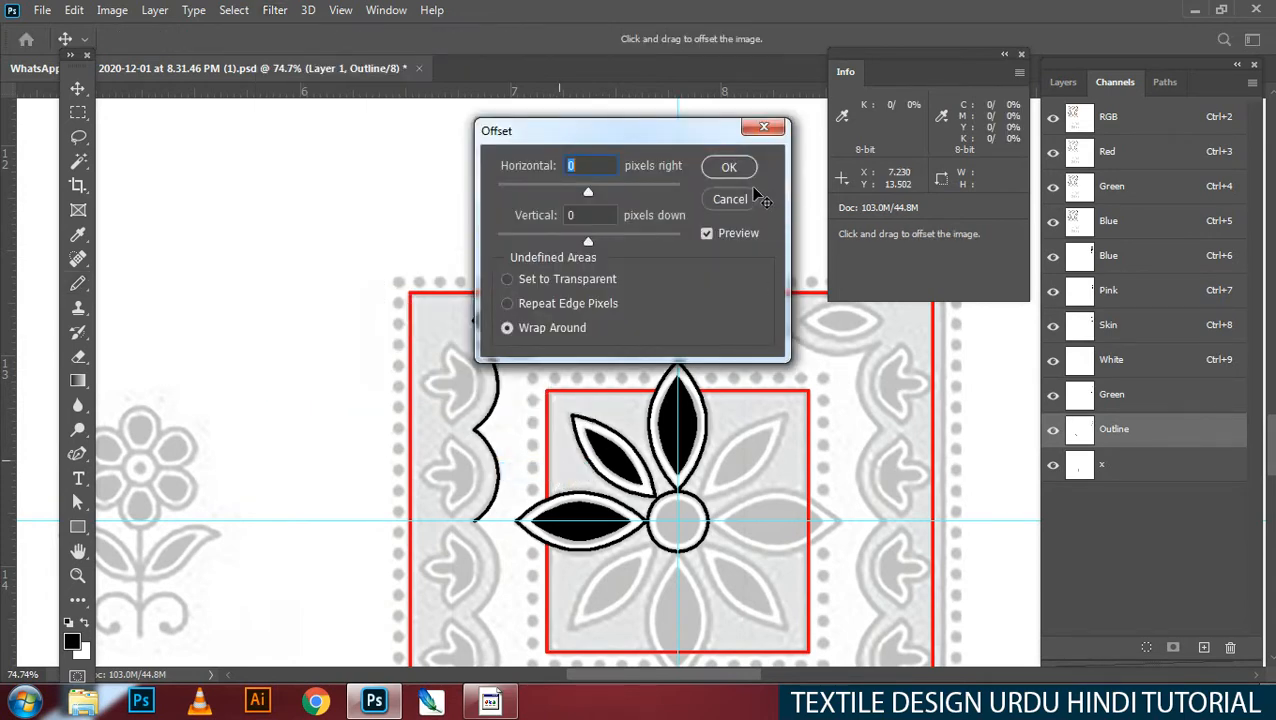
{"action": "left_click", "coordinate": [733, 205]}
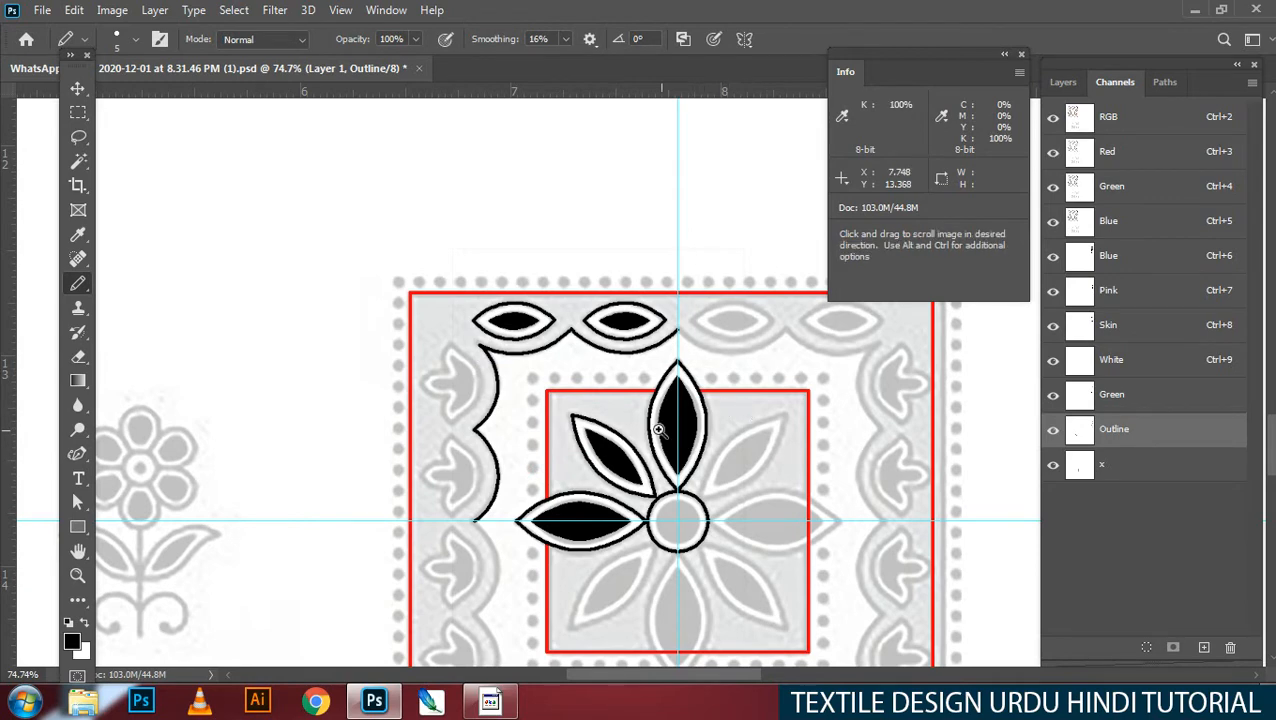
{"action": "mouse_move", "coordinate": [662, 431]}
{"action": "left_mouse_down"}
{"action": "mouse_move", "coordinate": [703, 436]}
{"action": "mouse_move", "coordinate": [672, 438]}
{"action": "left_mouse_up"}
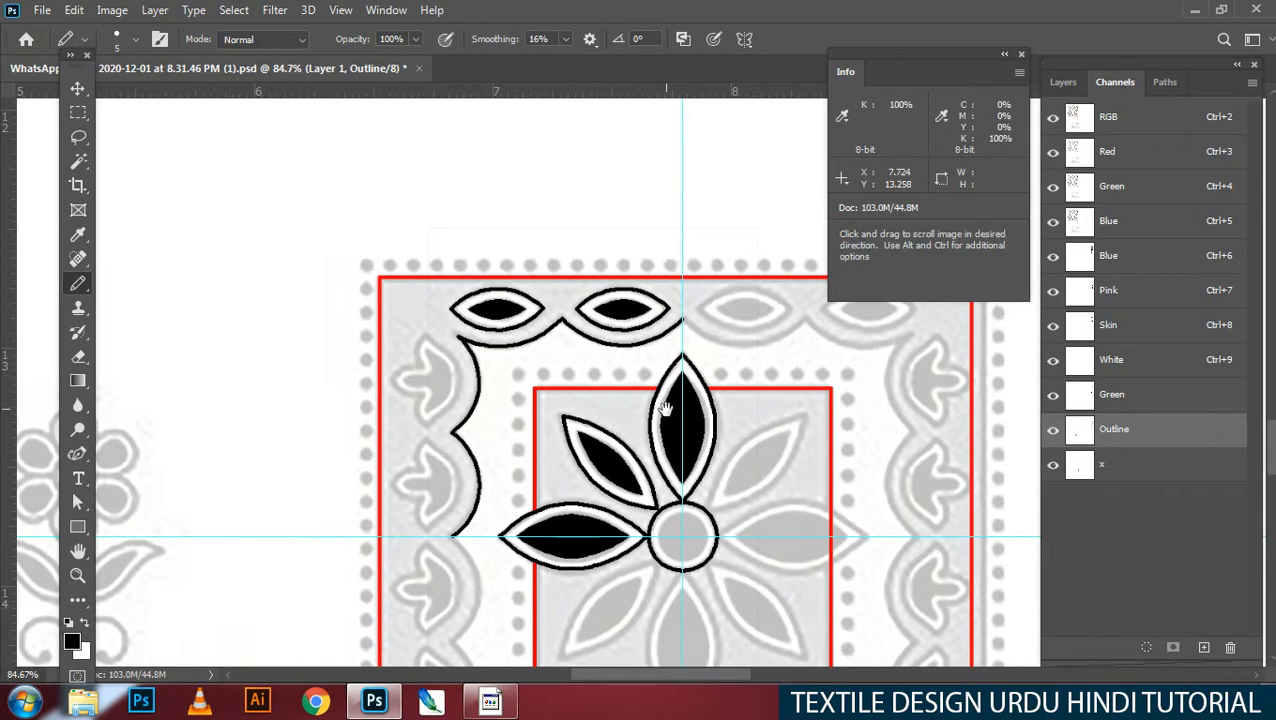
{"action": "left_click_drag", "start_coordinate": [699, 438], "coordinate": [603, 371]}
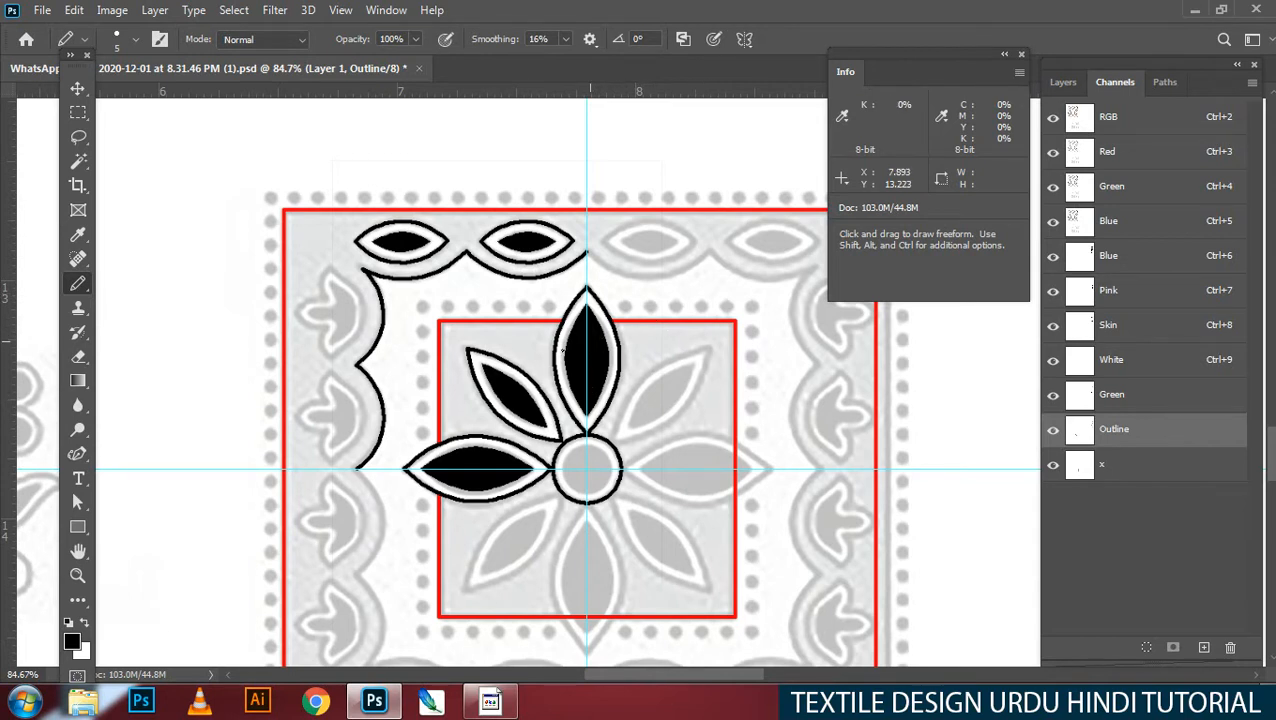
Step: Place a horizontal guide through the centre of the uppermost three-lobed bud in the frame's left border
{"action": "key", "text": "space"}
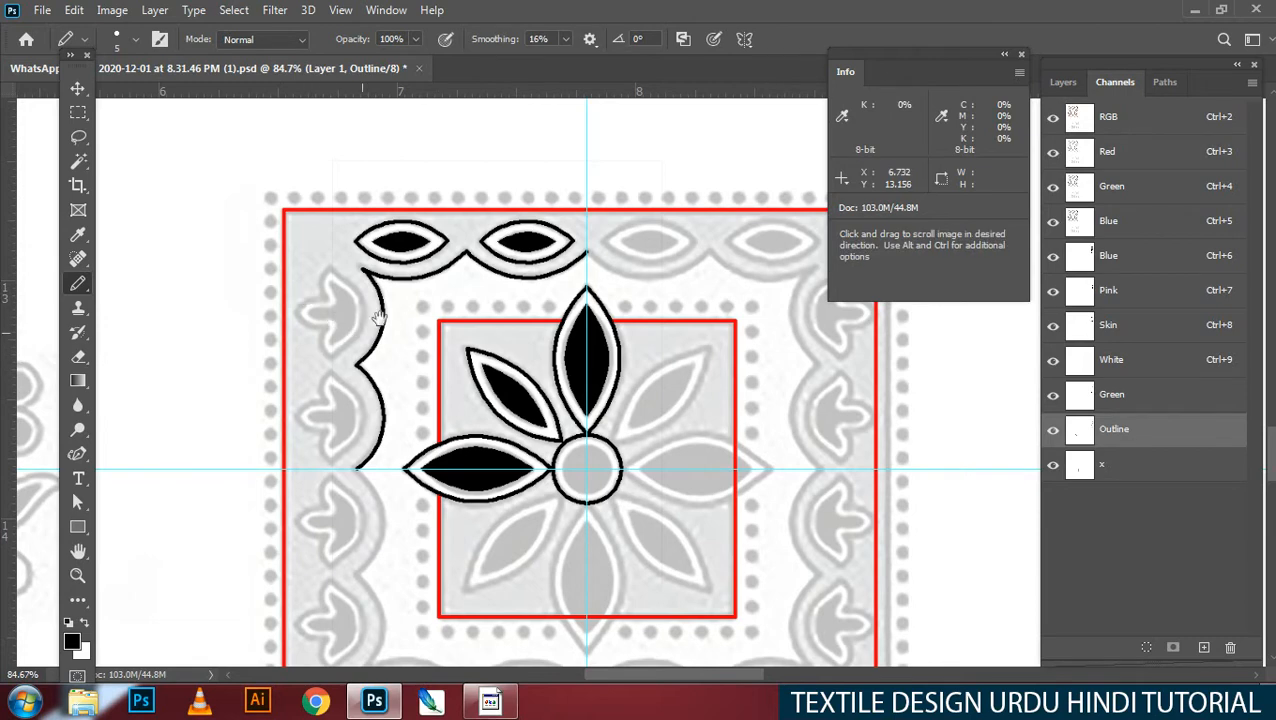
{"action": "left_click_drag", "start_coordinate": [338, 329], "coordinate": [438, 312]}
{"action": "left_click_drag", "start_coordinate": [386, 330], "coordinate": [473, 484]}
{"action": "left_click_drag", "start_coordinate": [440, 400], "coordinate": [470, 402]}
{"action": "left_click_drag", "start_coordinate": [470, 403], "coordinate": [518, 460]}
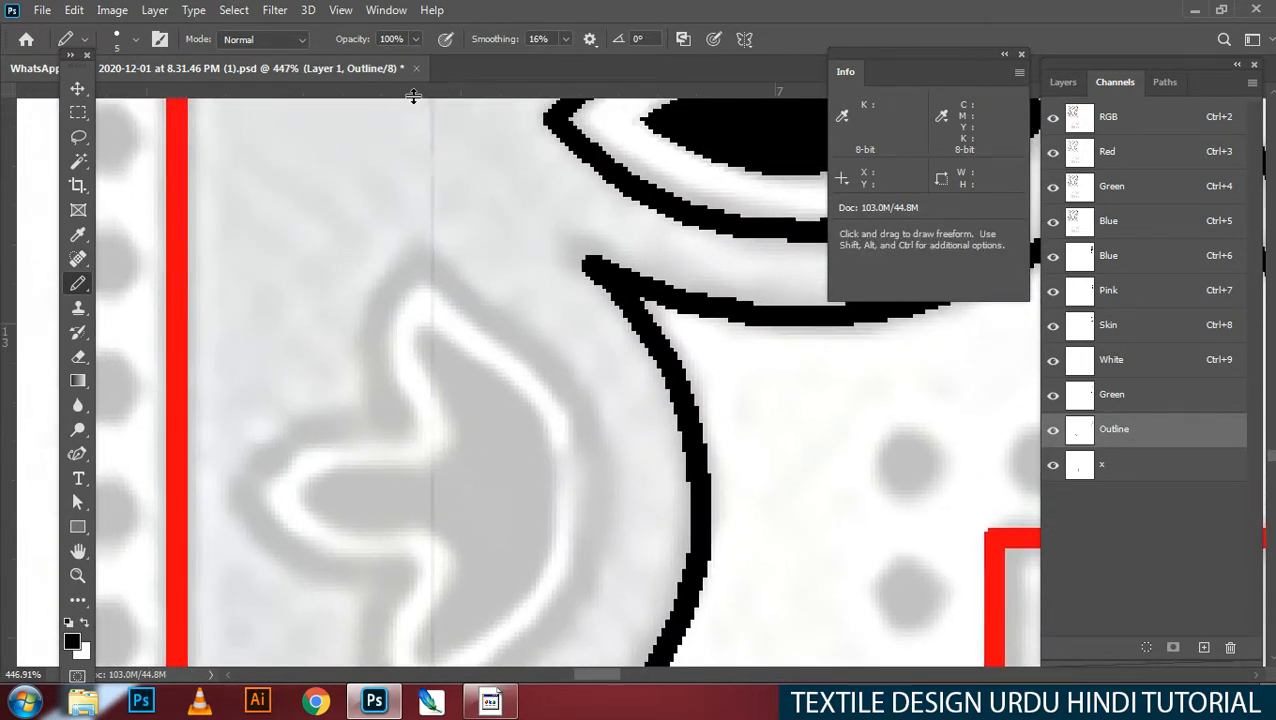
{"action": "mouse_move", "coordinate": [412, 92]}
{"action": "left_mouse_down"}
{"action": "mouse_move", "coordinate": [592, 512]}
{"action": "mouse_move", "coordinate": [610, 495]}
{"action": "left_mouse_up"}
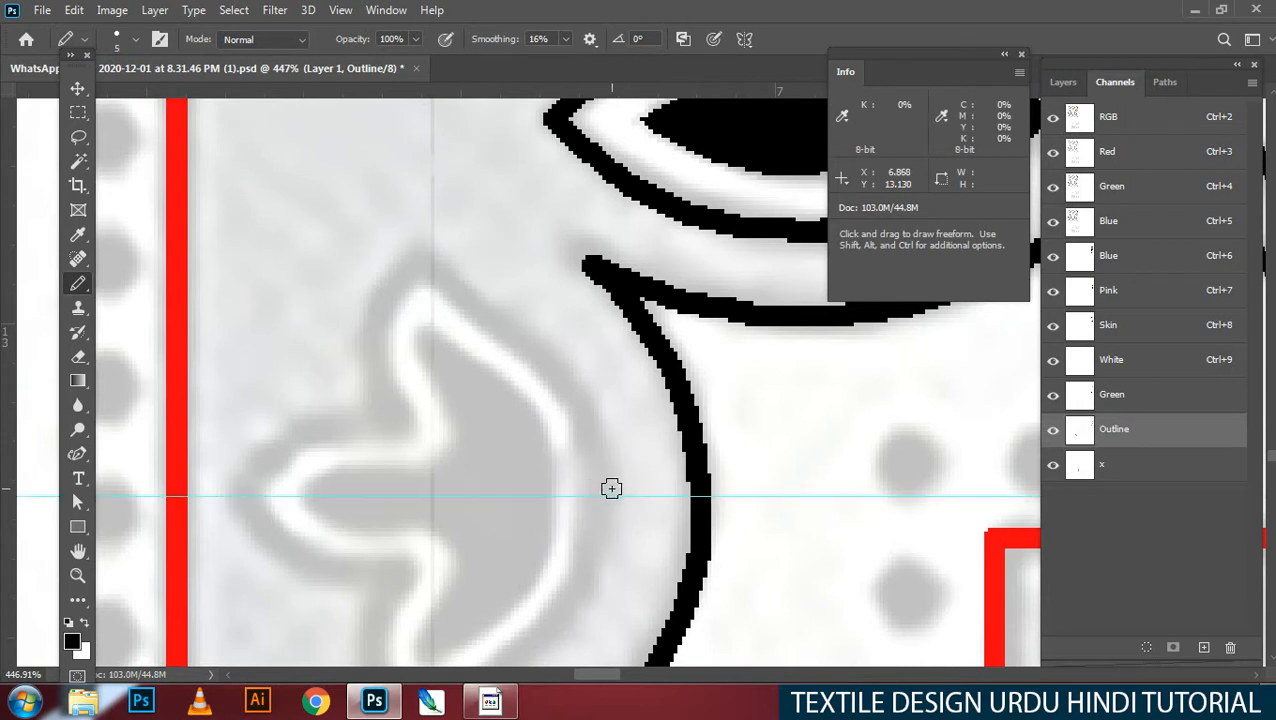
Step: Trace the bud's upper half with the Pen tool, from its rounded side at the guide over the upper lobe to the middle lobe's tip
{"action": "key", "text": "p"}
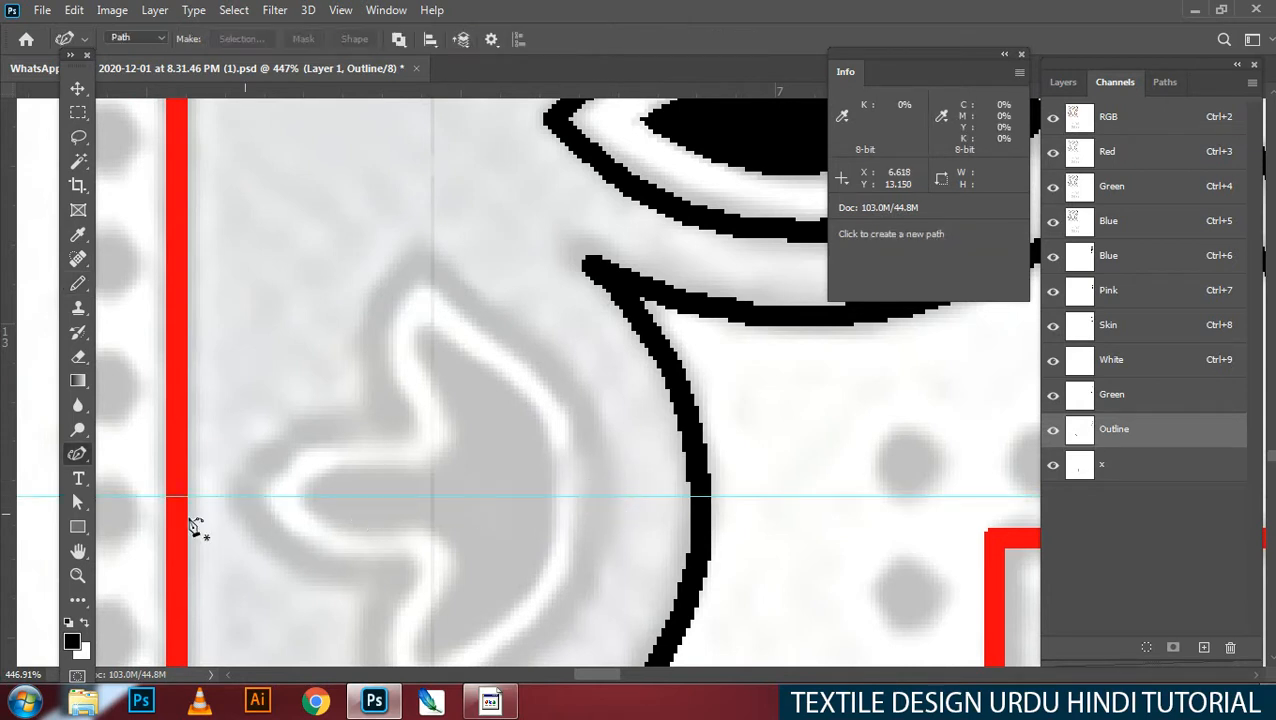
{"action": "right_click", "coordinate": [78, 453]}
{"action": "left_click", "coordinate": [174, 489]}
{"action": "left_click_drag", "start_coordinate": [602, 497], "coordinate": [608, 540]}
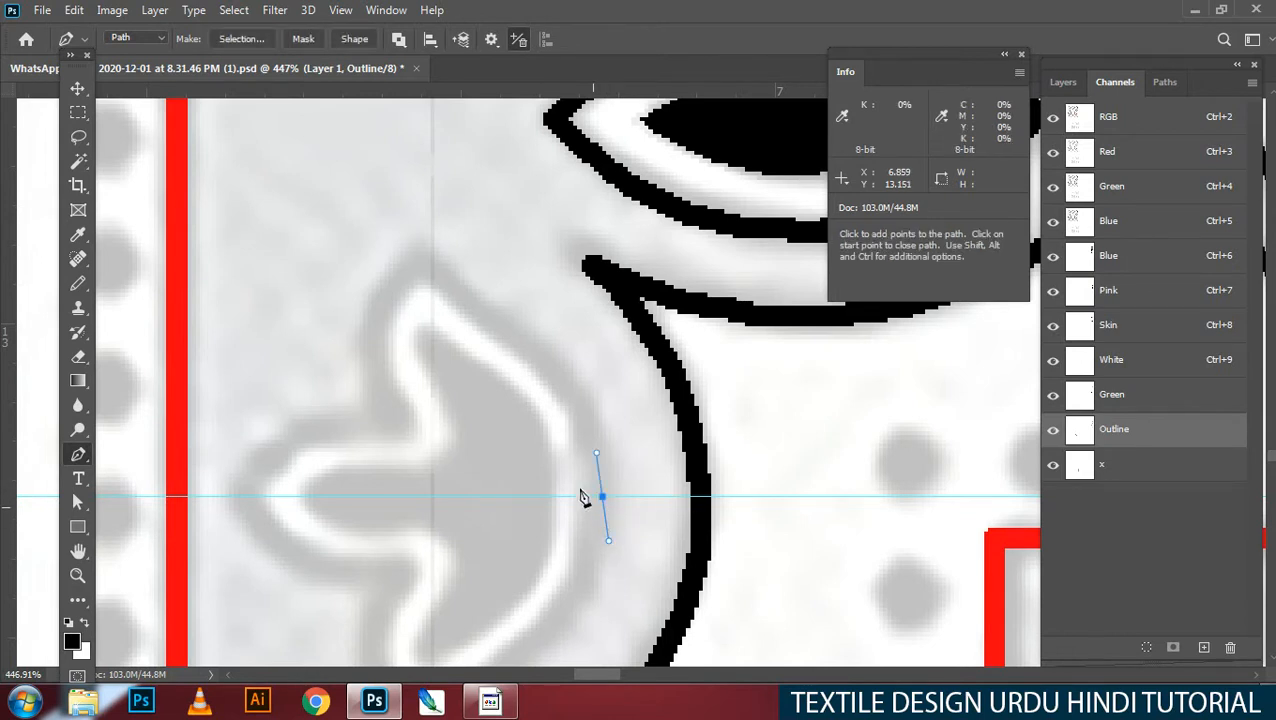
{"action": "left_click", "coordinate": [421, 259]}
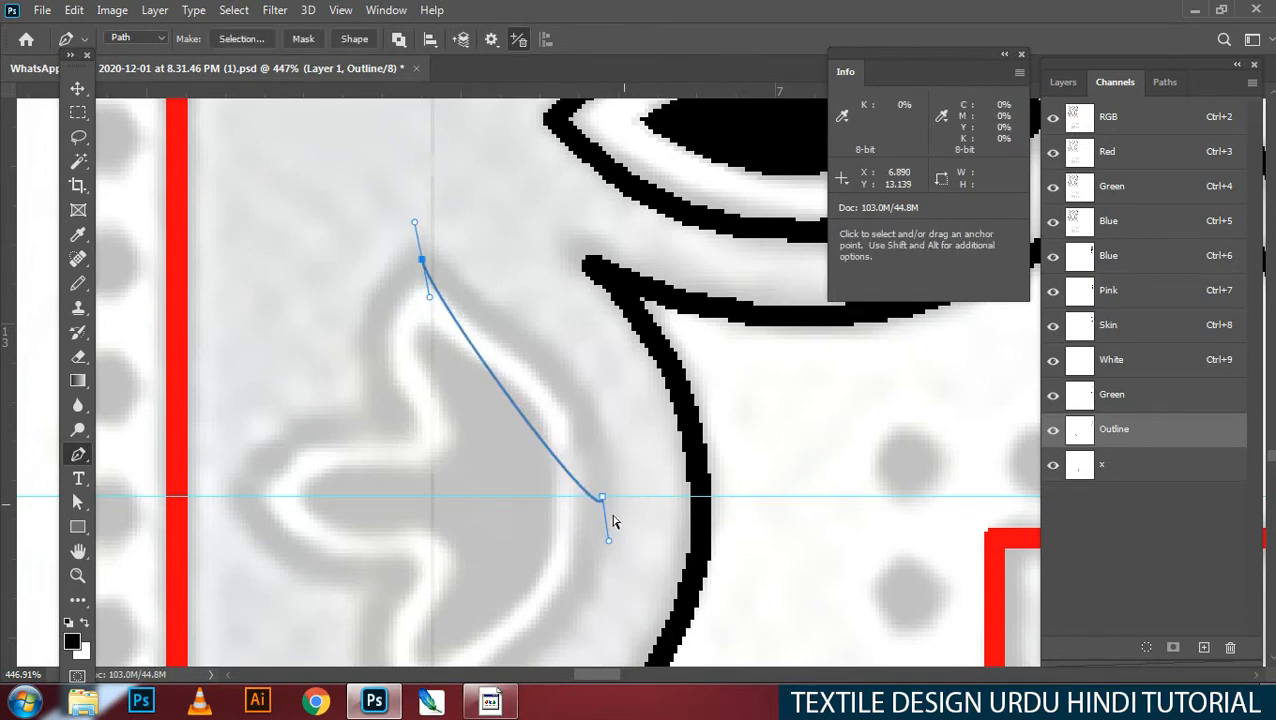
{"action": "left_click_drag", "start_coordinate": [610, 548], "coordinate": [606, 338]}
{"action": "left_click_drag", "start_coordinate": [431, 298], "coordinate": [459, 322]}
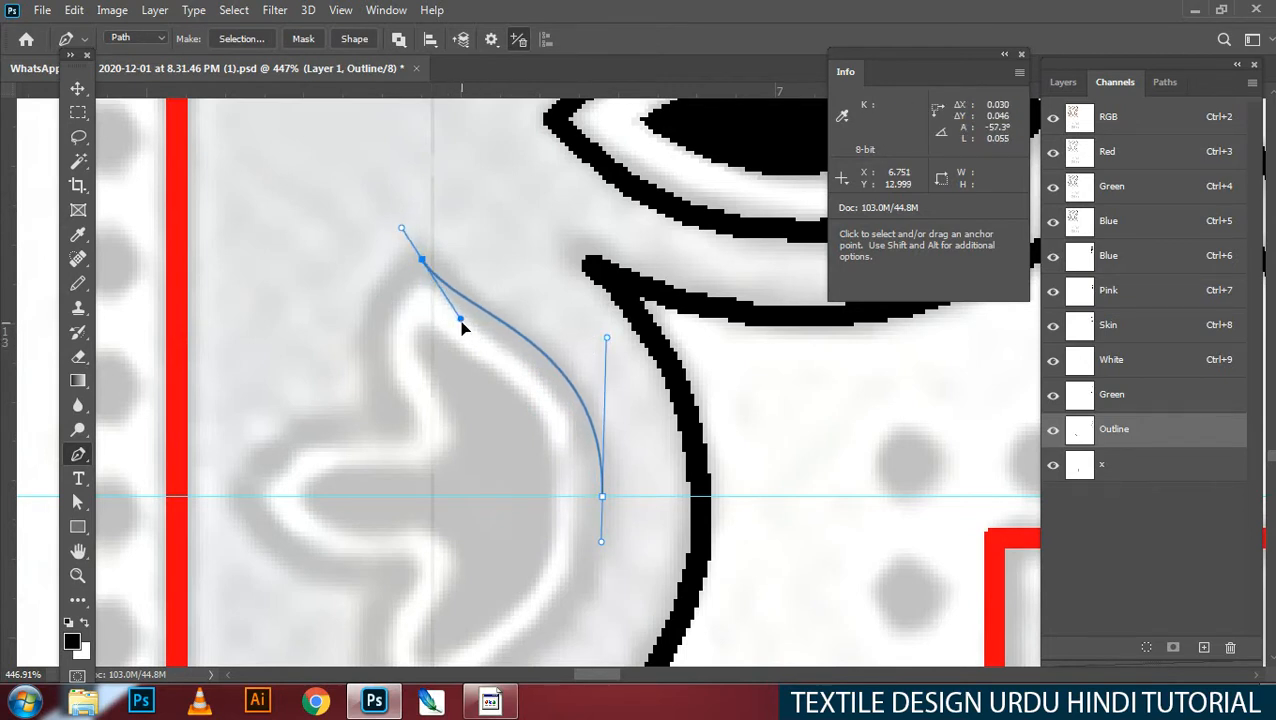
{"action": "left_click", "coordinate": [423, 261], "text": "alt"}
{"action": "left_click_drag", "start_coordinate": [400, 424], "coordinate": [474, 506]}
{"action": "left_click", "coordinate": [400, 424], "text": "alt"}
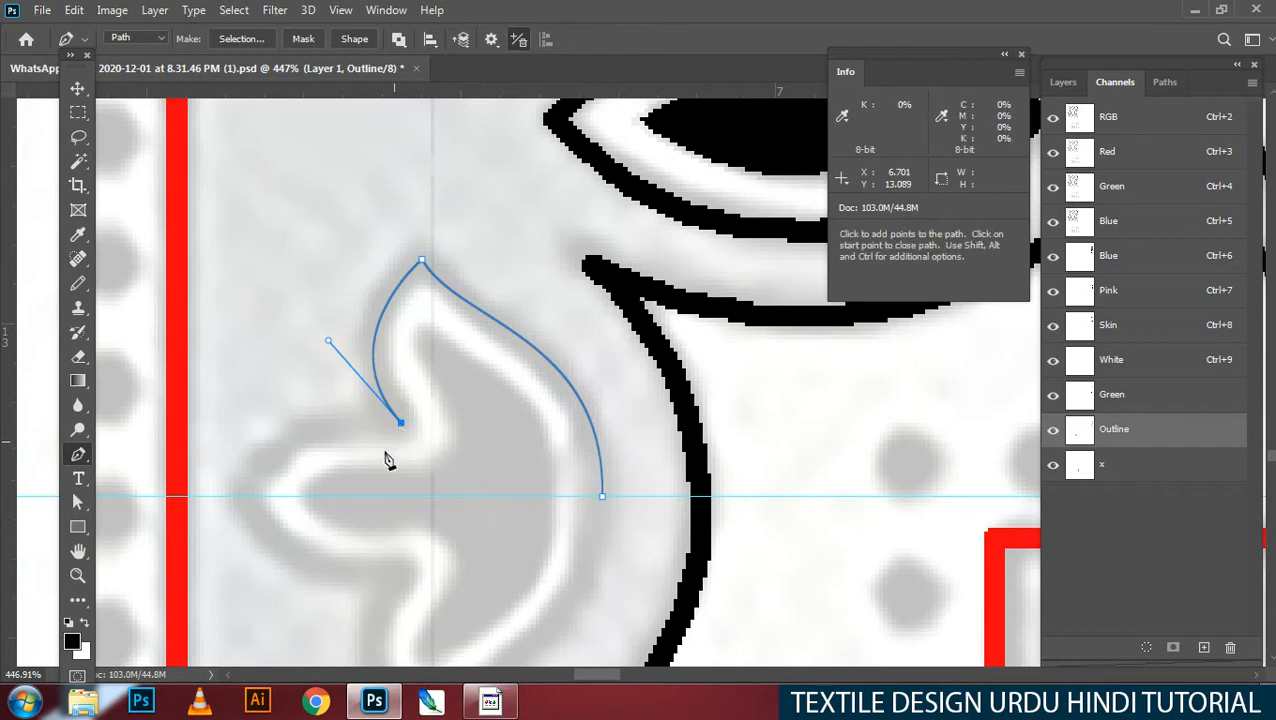
{"action": "left_click_drag", "start_coordinate": [250, 496], "coordinate": [214, 589]}
Step: Stroke the half-bud path with the 5 px Pencil on the Outline channel and delete the path
{"action": "key", "text": "b"}
{"action": "key", "text": "Return"}
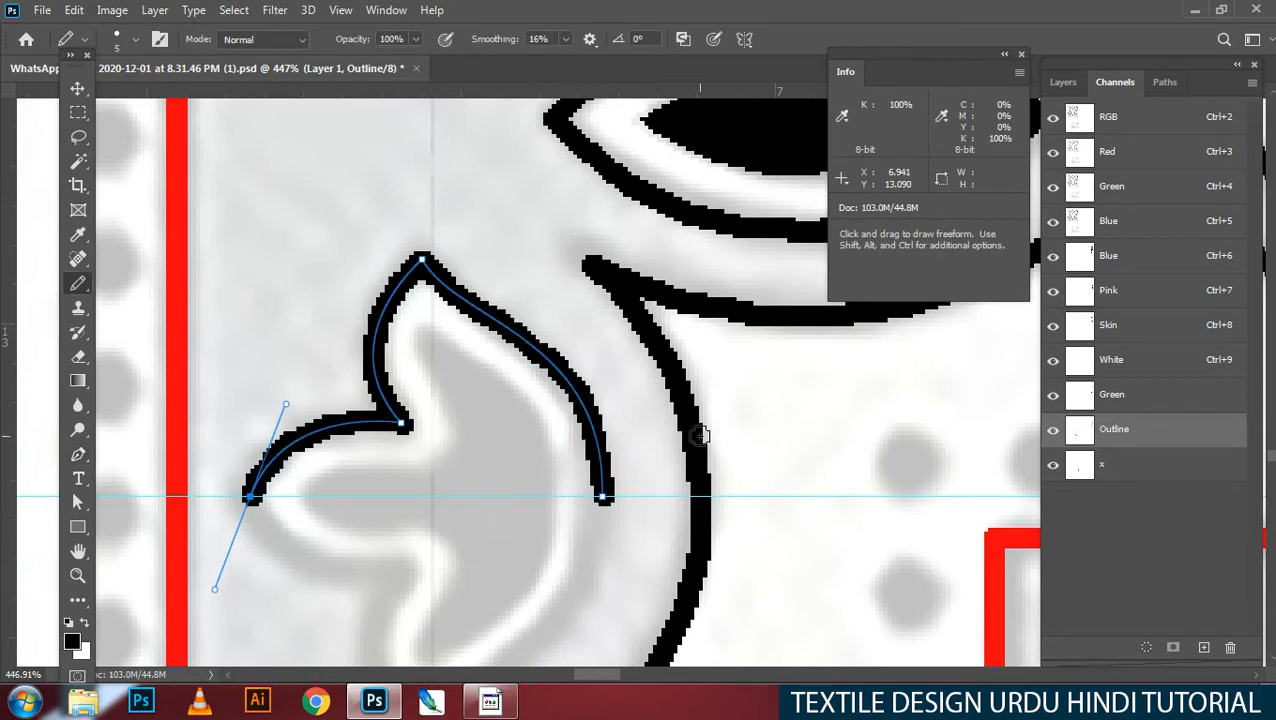
{"action": "key", "text": "Delete"}
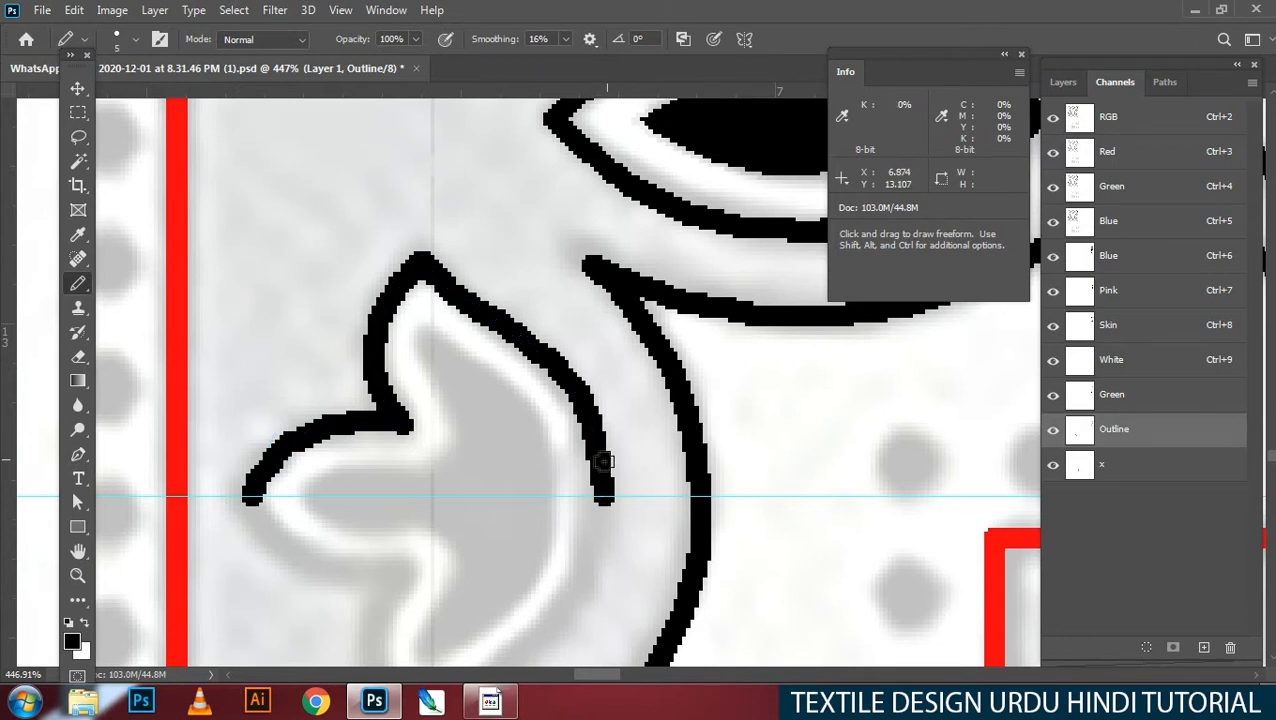
Step: Erase the stroke ends that extend below the horizontal guide using a rectangular selection, and deselect
{"action": "key", "text": "m"}
{"action": "mouse_move", "coordinate": [209, 461]}
{"action": "left_mouse_down"}
{"action": "mouse_move", "coordinate": [533, 518]}
{"action": "mouse_move", "coordinate": [655, 557]}
{"action": "mouse_move", "coordinate": [560, 545]}
{"action": "mouse_move", "coordinate": [555, 560]}
{"action": "mouse_move", "coordinate": [598, 541]}
{"action": "left_mouse_up"}
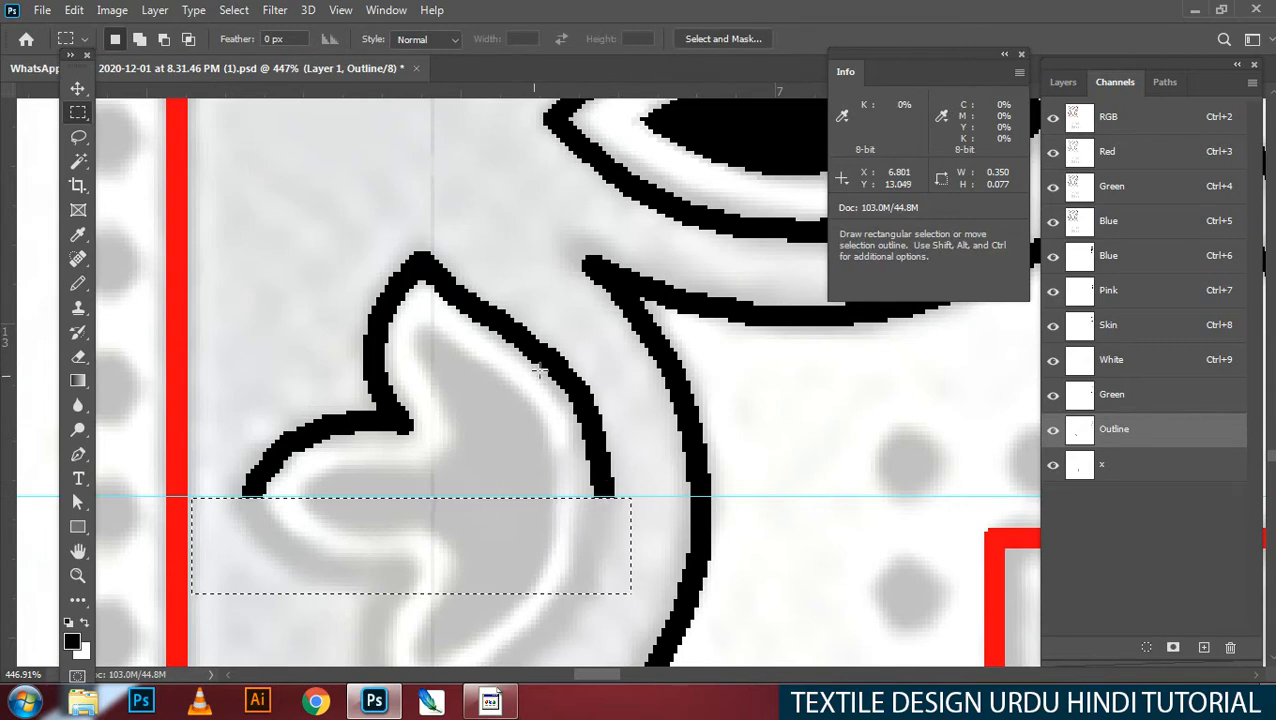
{"action": "key", "text": "ctrl+d"}
Step: Select the half-bud outline with the Magic Wand and make the Outline channel active
{"action": "key", "text": "w"}
{"action": "scroll", "coordinate": [563, 428], "scroll_direction": "down", "scroll_amount": 1}
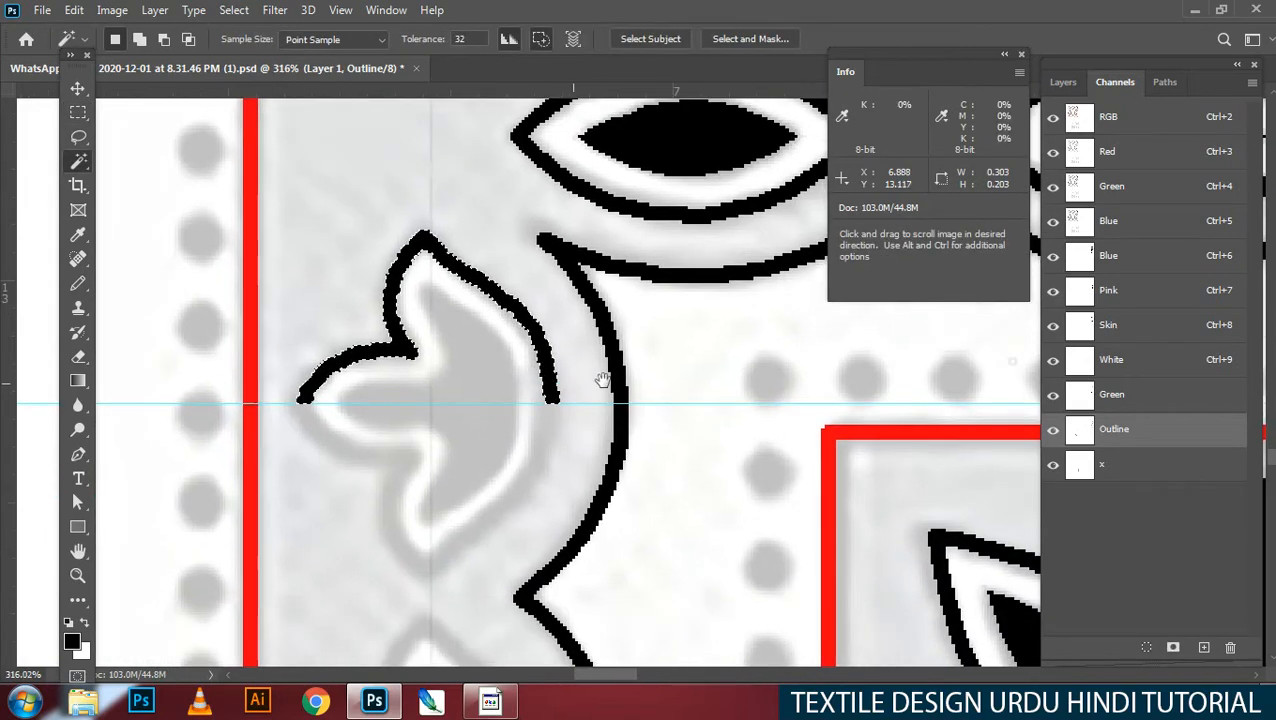
{"action": "key", "text": "ctrl+2"}
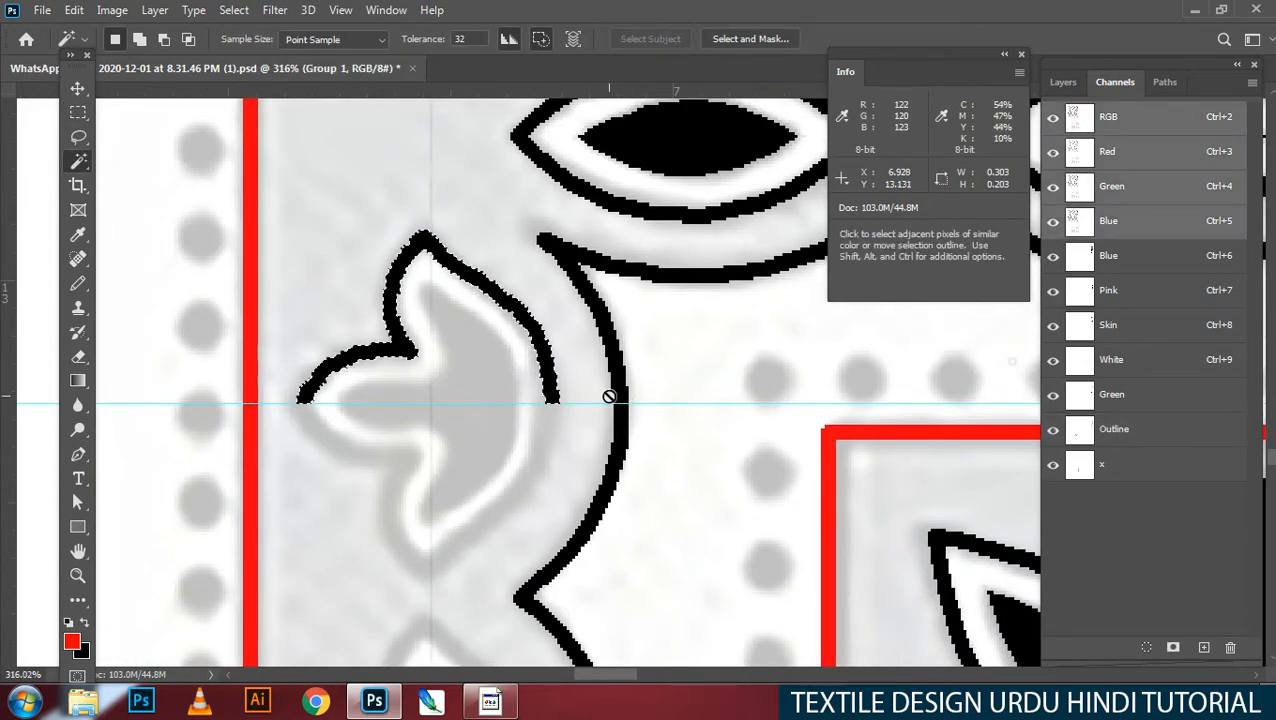
{"action": "left_click", "coordinate": [1111, 434]}
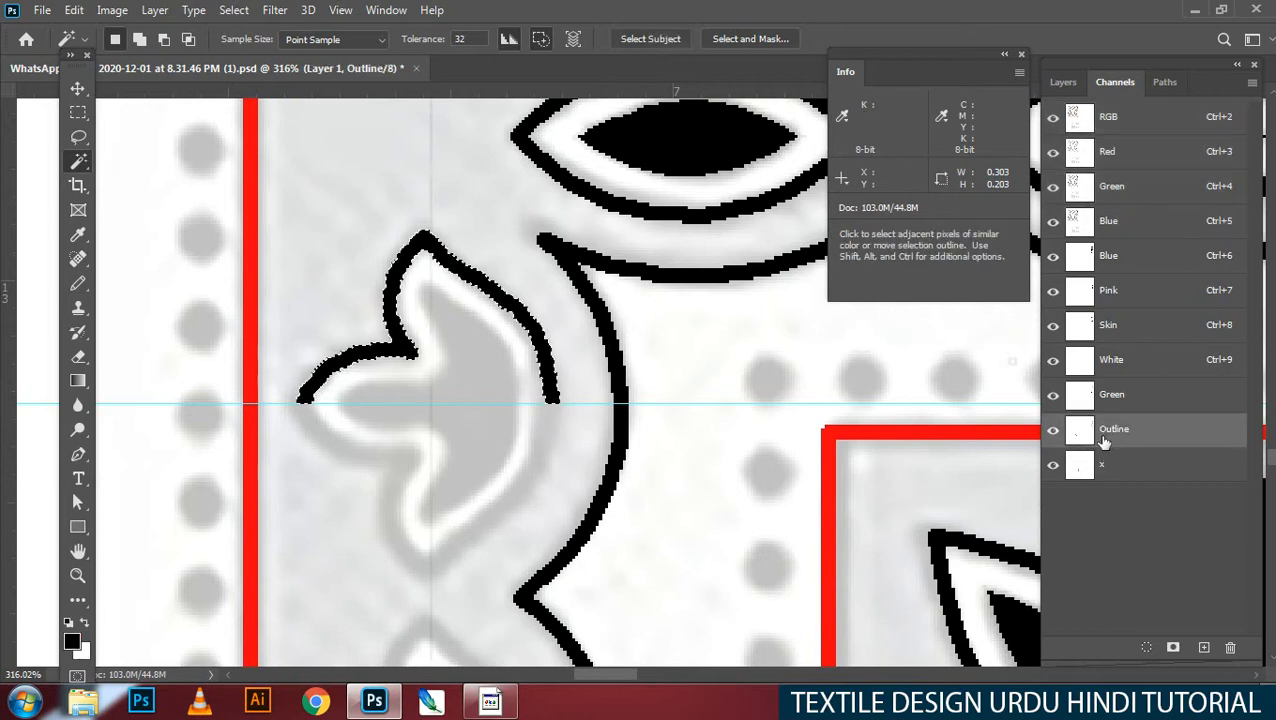
Step: Try to mirror a copy of the half-bud outline below the guide by rotating it 180° and flipping it horizontally
{"action": "key", "text": "ctrl+t"}
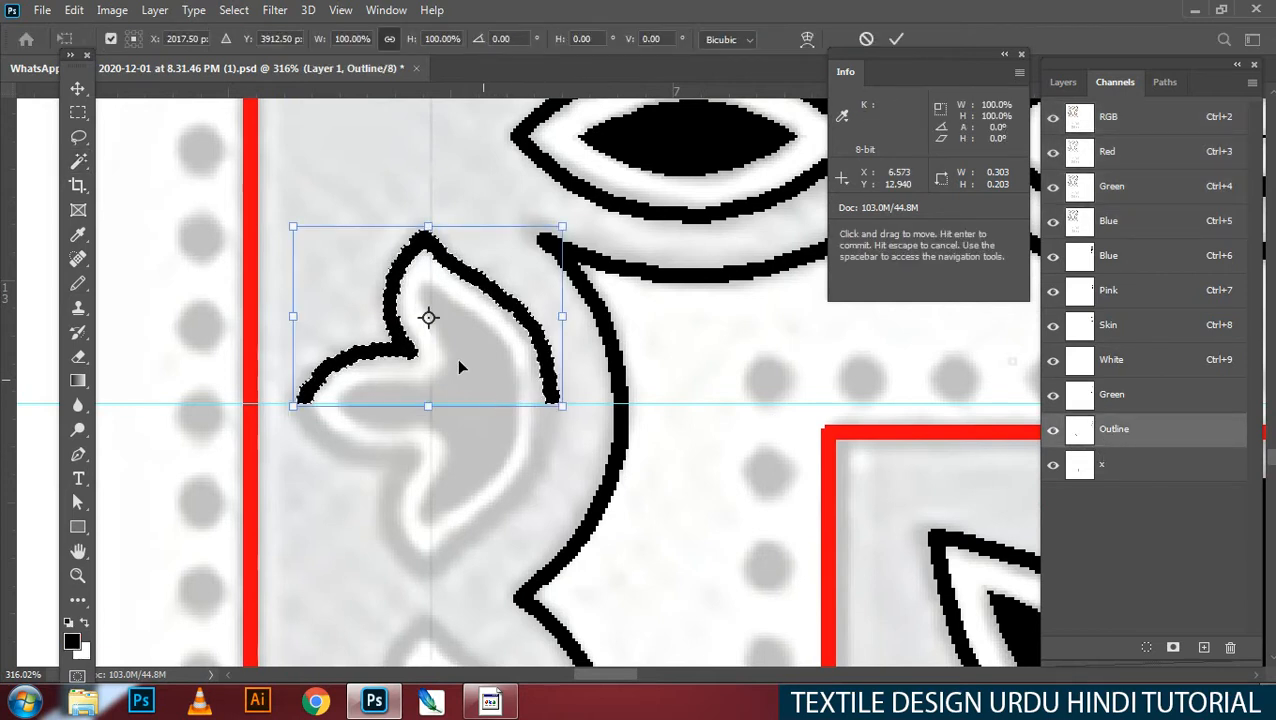
{"action": "left_click_drag", "start_coordinate": [428, 316], "coordinate": [428, 407]}
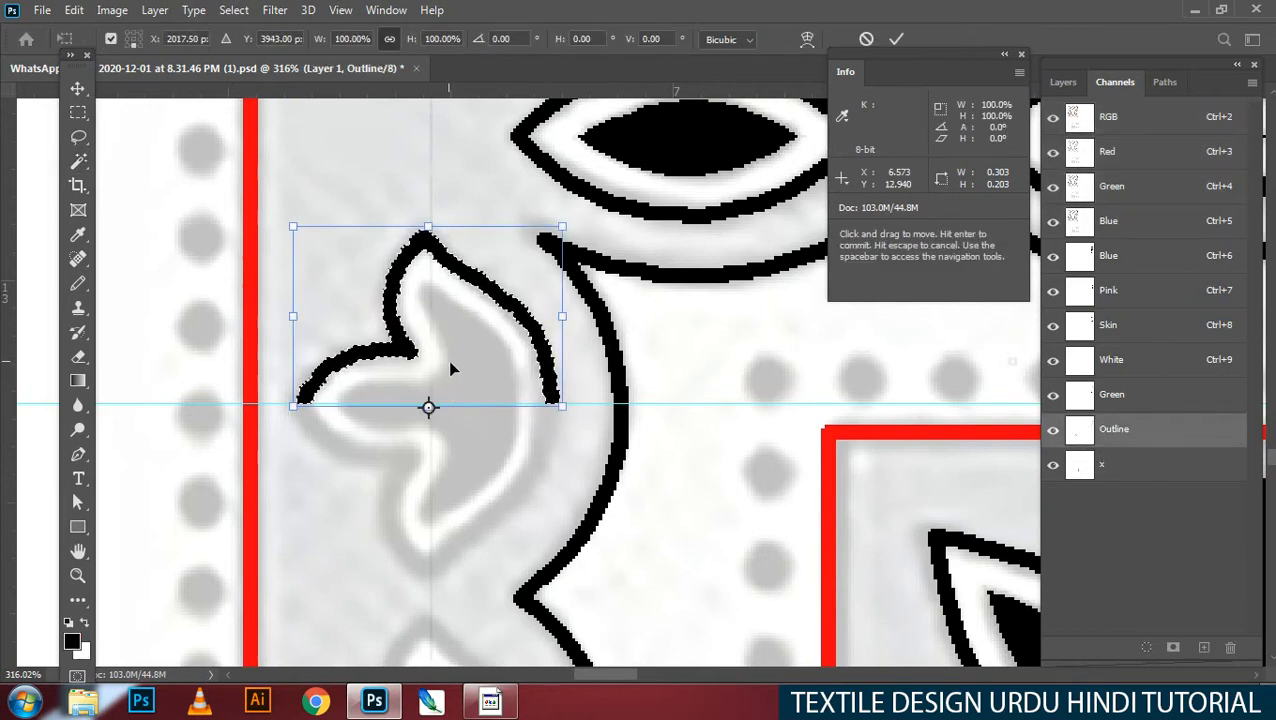
{"action": "right_click", "coordinate": [452, 366]}
{"action": "left_click", "coordinate": [475, 276]}
{"action": "right_click", "coordinate": [432, 357]}
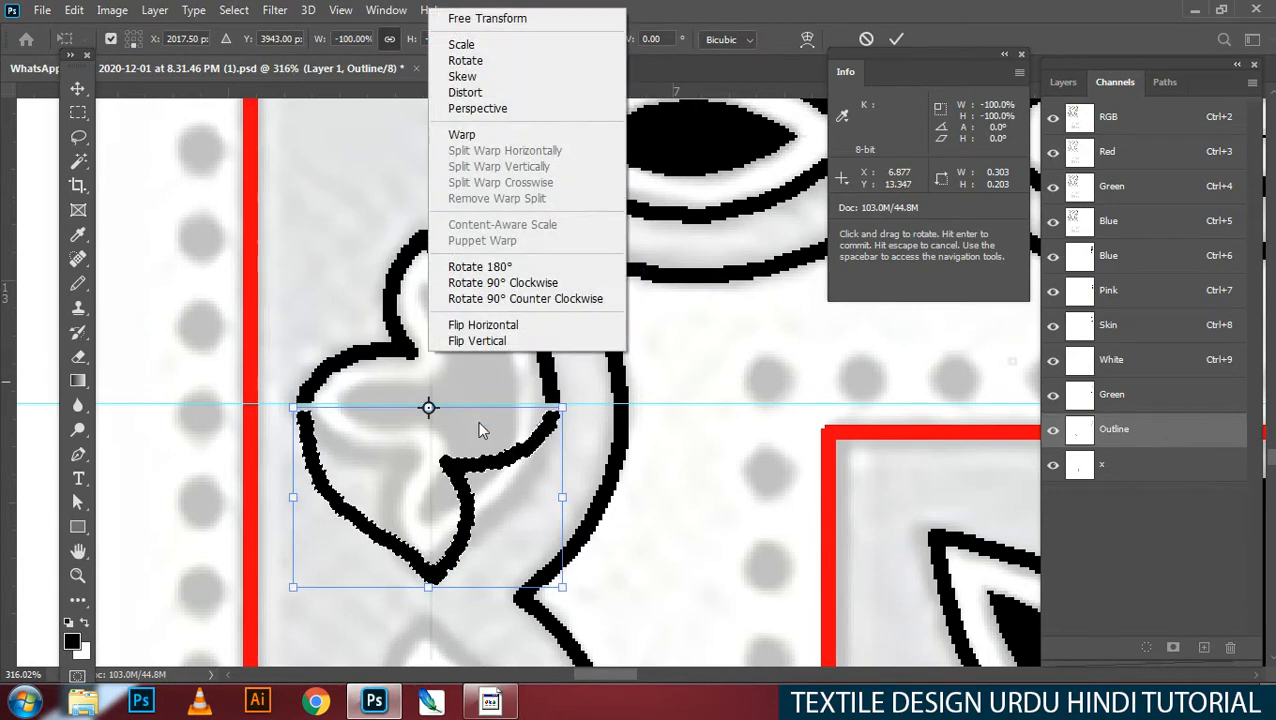
{"action": "left_click", "coordinate": [505, 327]}
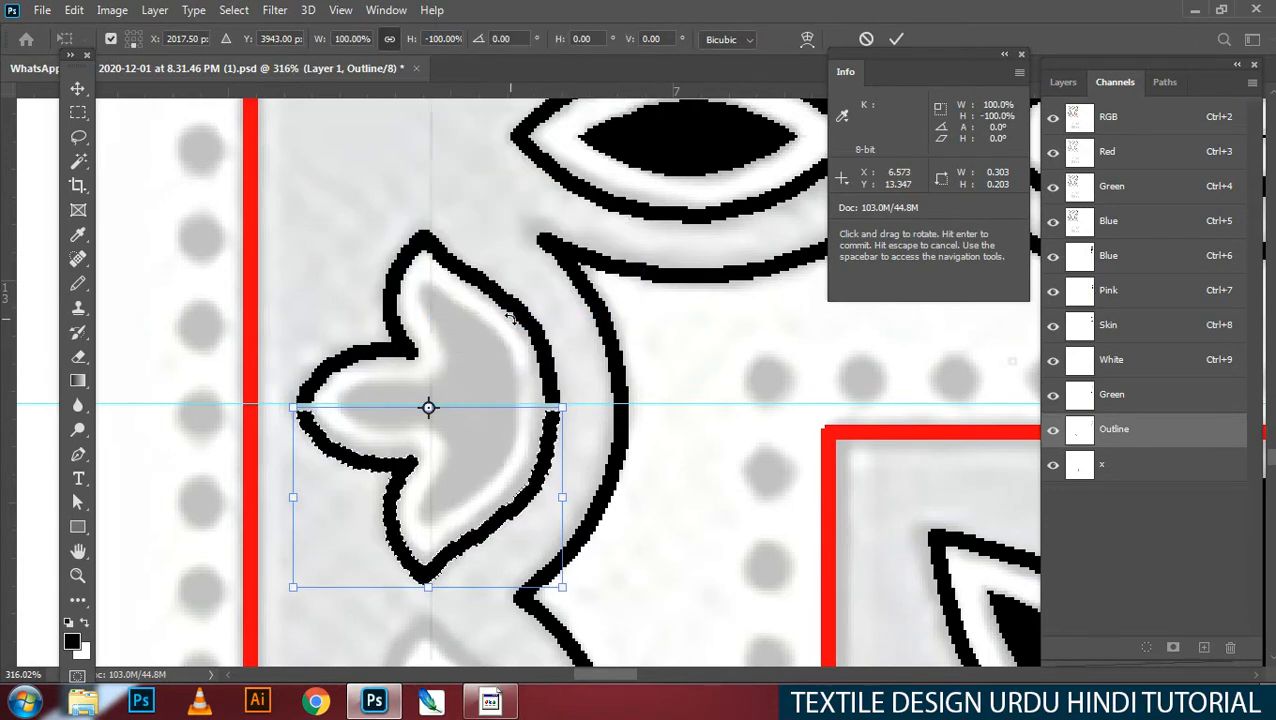
{"action": "key", "text": "Return"}
Step: Try nudging the mirrored half upward, then undo the nudge and the mirrored copy, and deselect
{"action": "key", "text": "v"}
{"action": "key", "text": "ctrl+Up"}
{"action": "key", "text": "ctrl+Up"}
{"action": "key", "text": "ctrl+Up"}
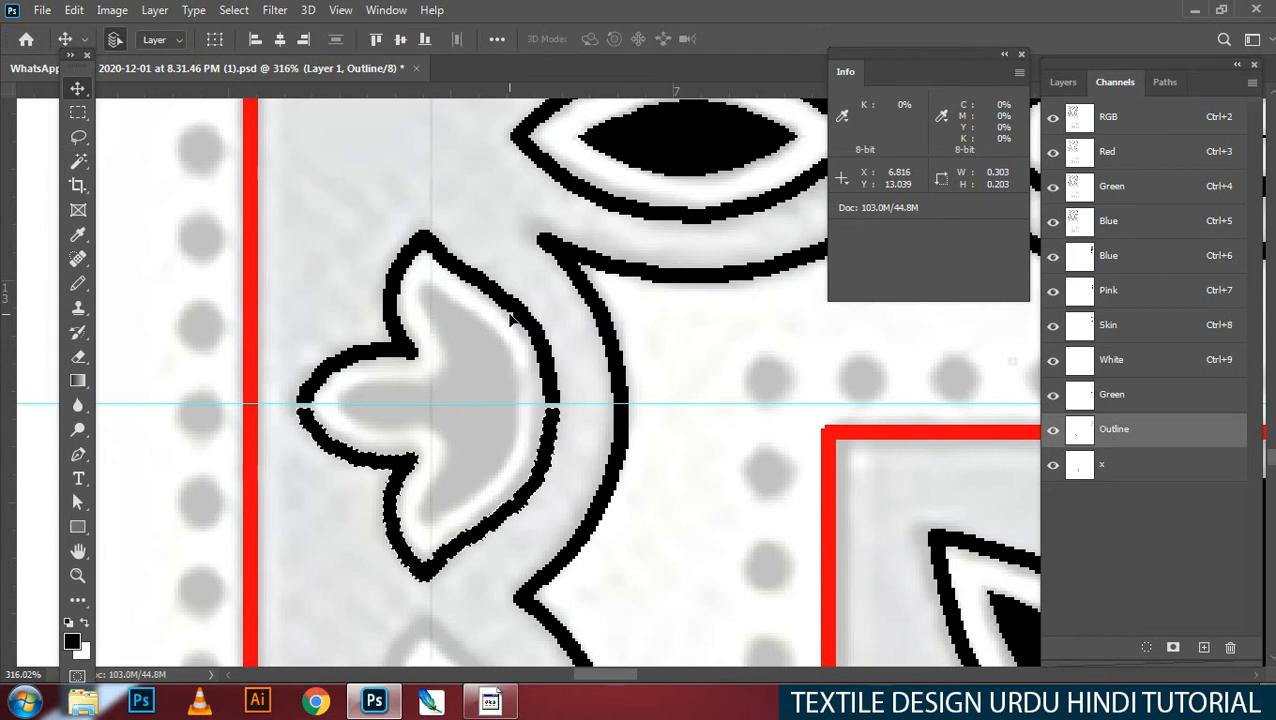
{"action": "key", "text": "ctrl+z"}
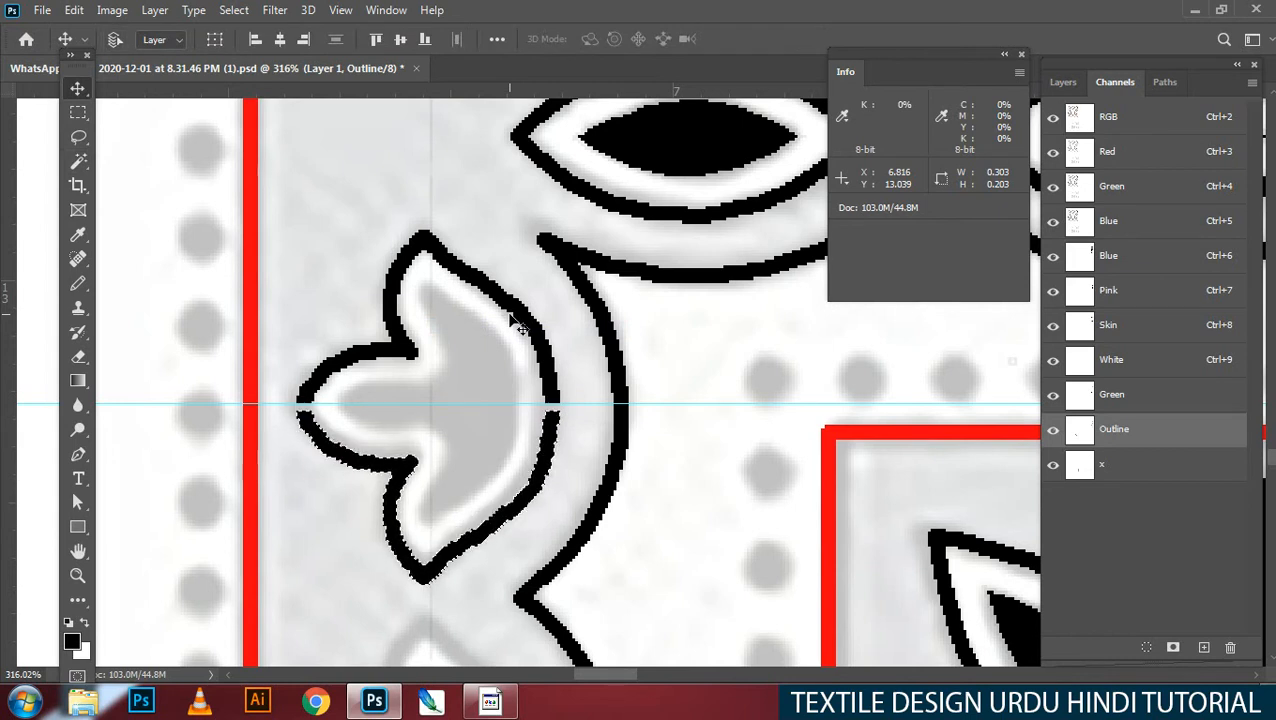
{"action": "key", "text": "ctrl+z"}
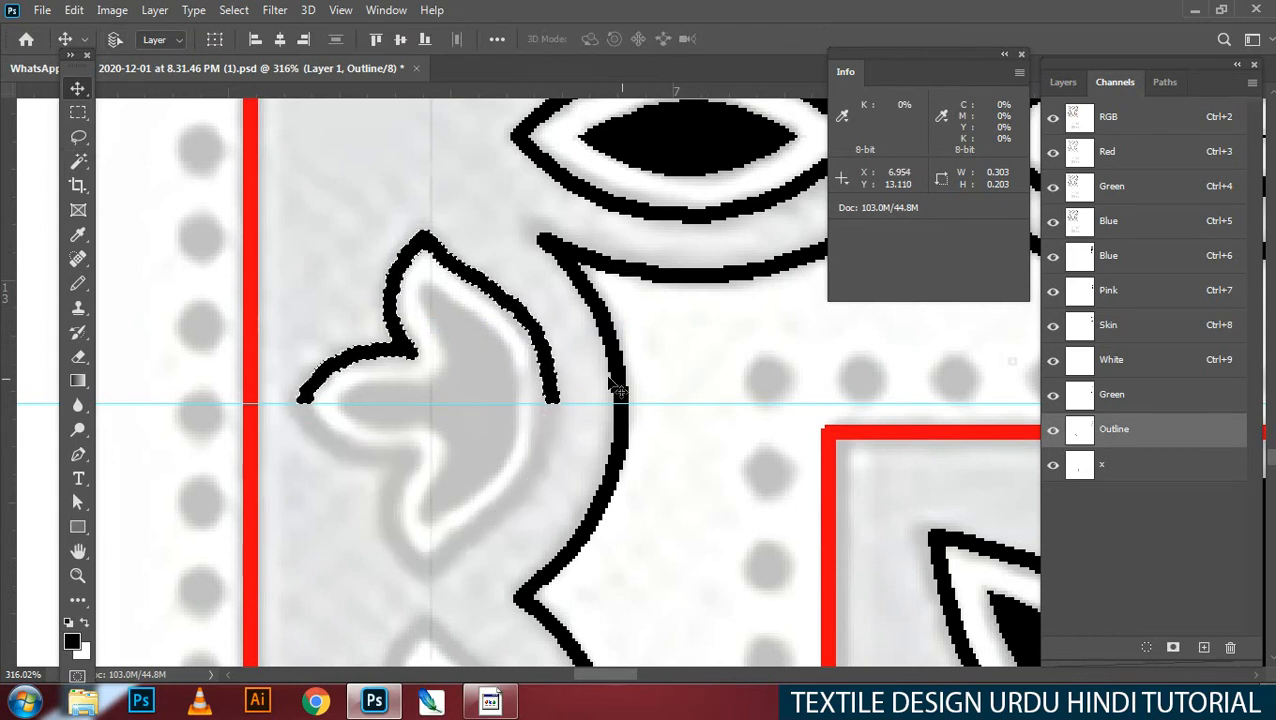
{"action": "key", "text": "ctrl+d"}
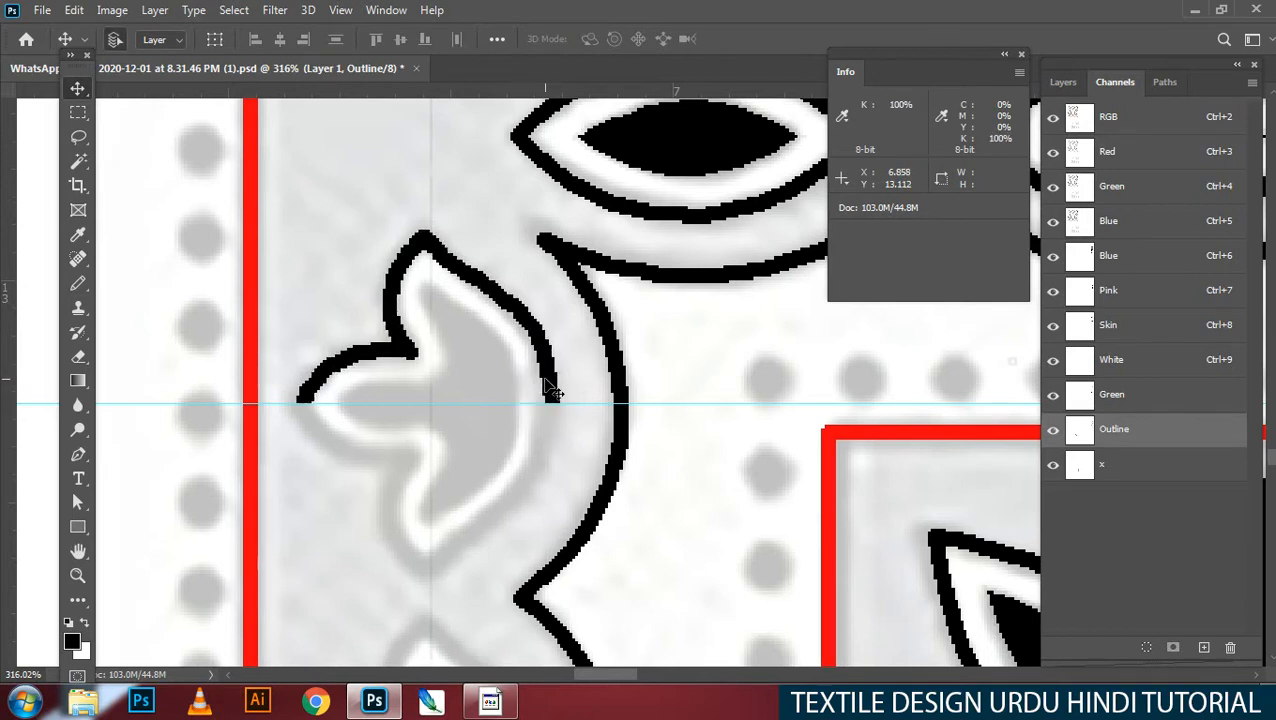
Step: Turn off anti-aliasing for the Magic Wand and clear the freehand selection around the bud
{"action": "key", "text": "l"}
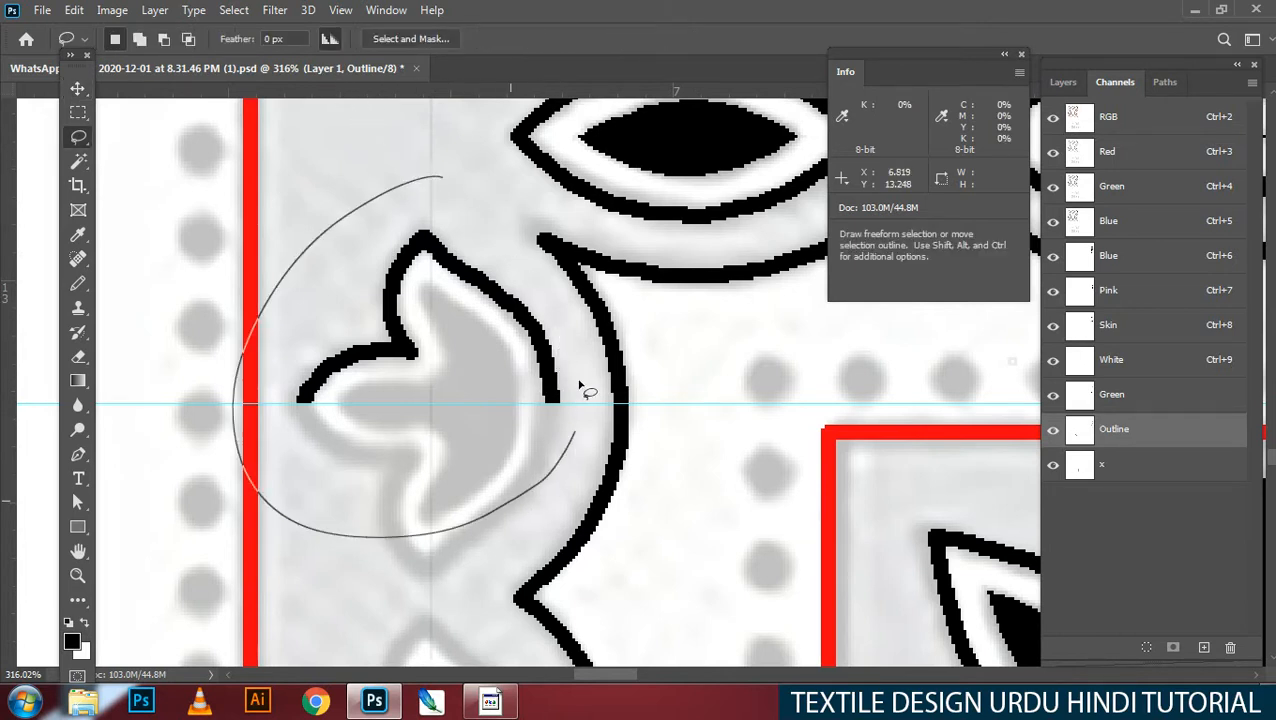
{"action": "left_click_drag", "start_coordinate": [587, 390], "coordinate": [580, 400]}
{"action": "key", "text": "w"}
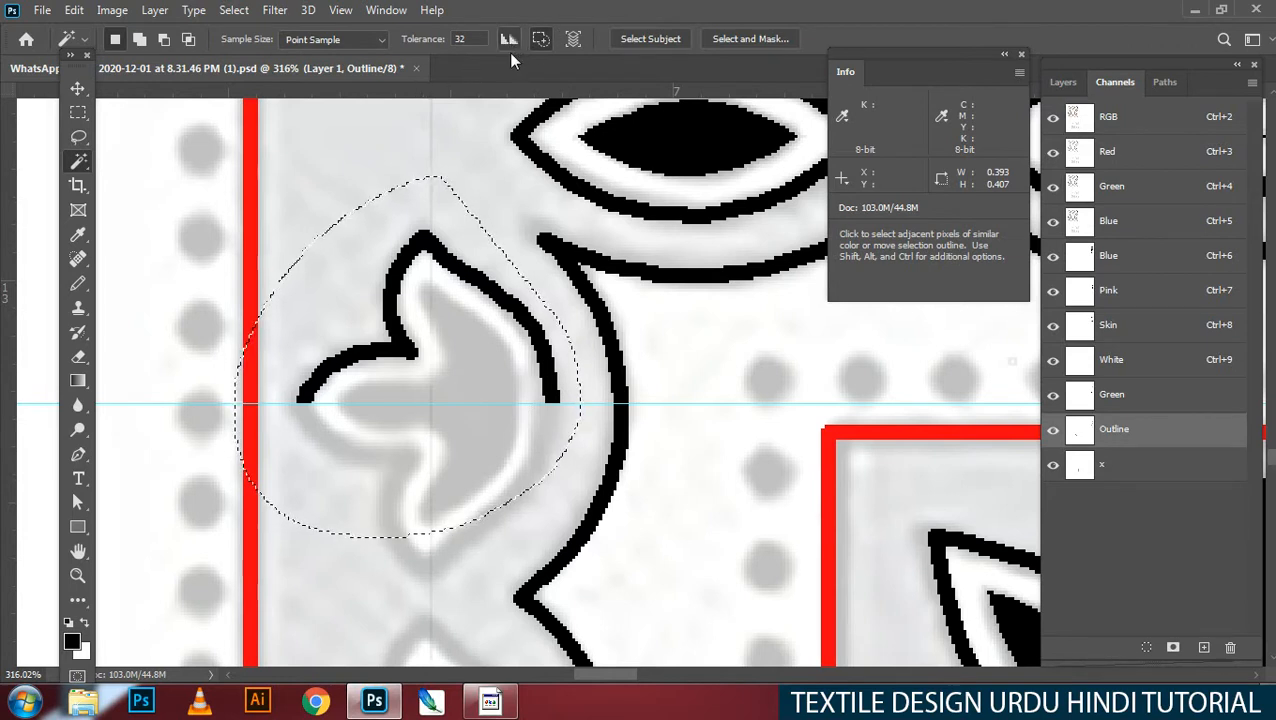
{"action": "key", "text": "ctrl+d"}
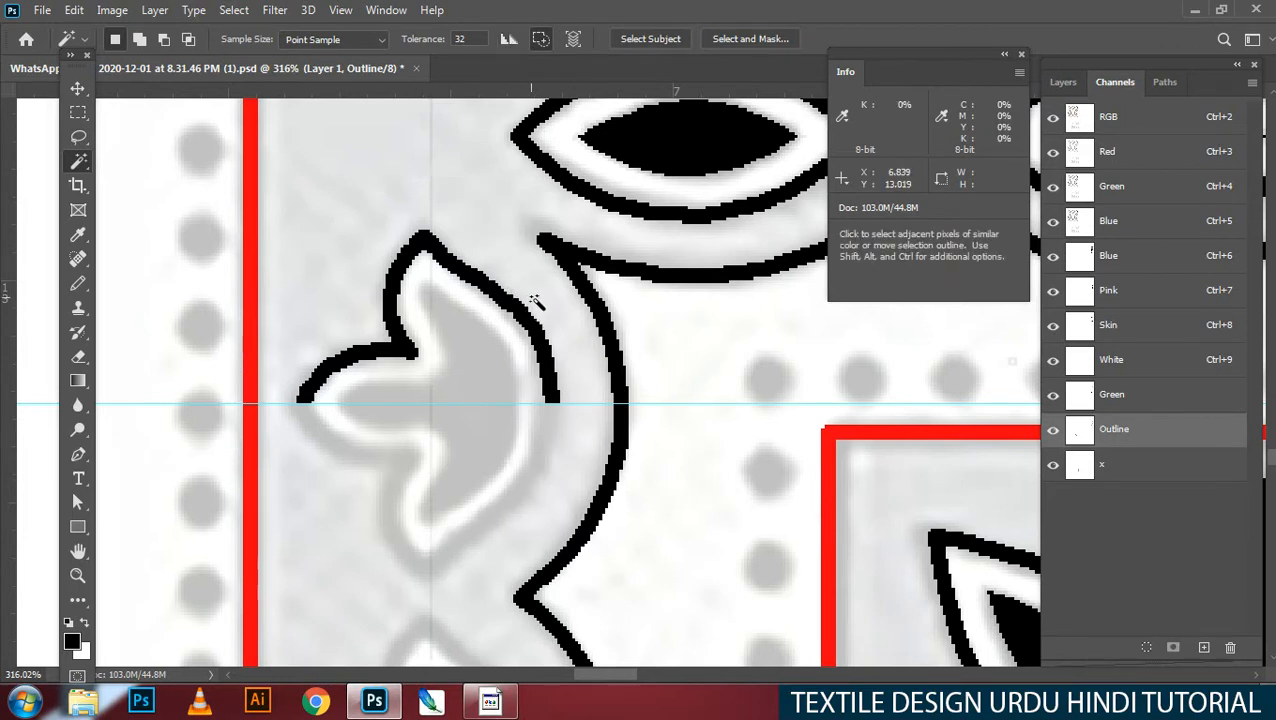
Step: Select only the half-bud outline by lassoing around it on the Outline channel
{"action": "key", "text": "l"}
{"action": "left_click_drag", "start_coordinate": [460, 197], "coordinate": [556, 503]}
{"action": "left_click_drag", "start_coordinate": [562, 349], "coordinate": [552, 330]}
{"action": "key", "text": "w"}
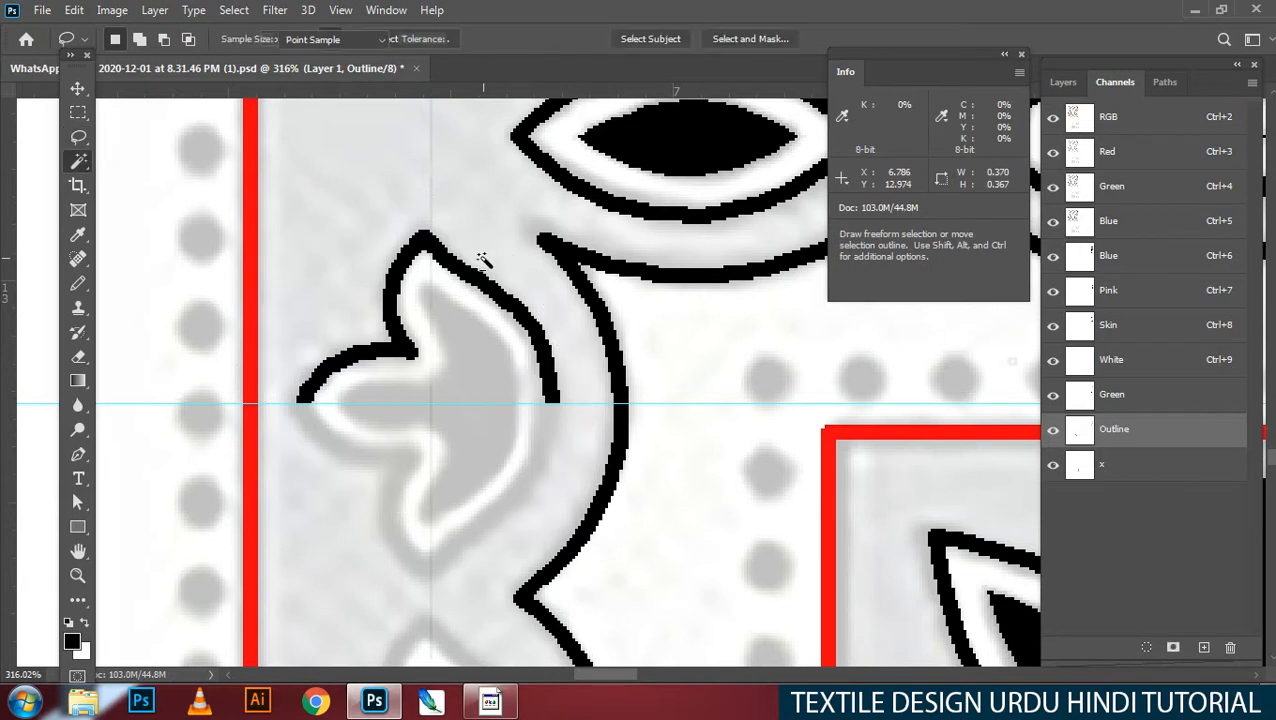
{"action": "left_click", "coordinate": [518, 323]}
Step: Mirror a copy of the half-bud outline across the guide with a 180° rotation and horizontal flip, and deselect
{"action": "key", "text": "ctrl+t"}
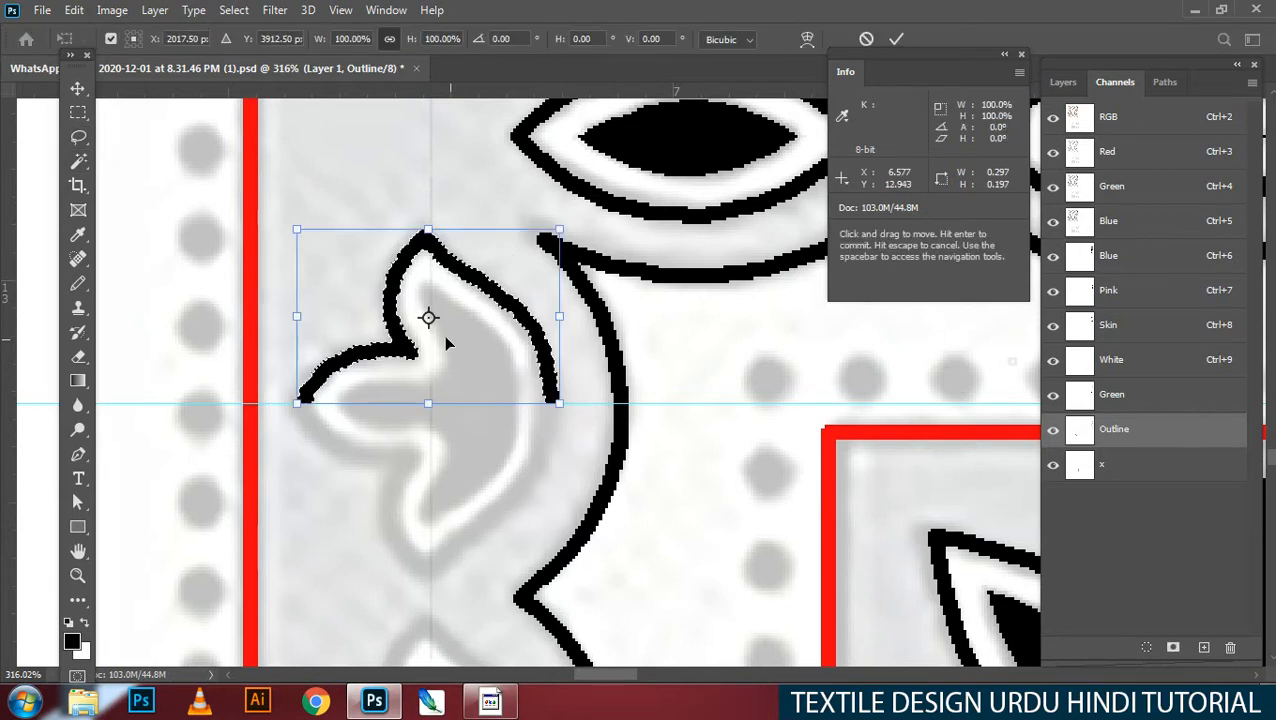
{"action": "left_click_drag", "start_coordinate": [427, 316], "coordinate": [430, 404]}
{"action": "right_click", "coordinate": [488, 395]}
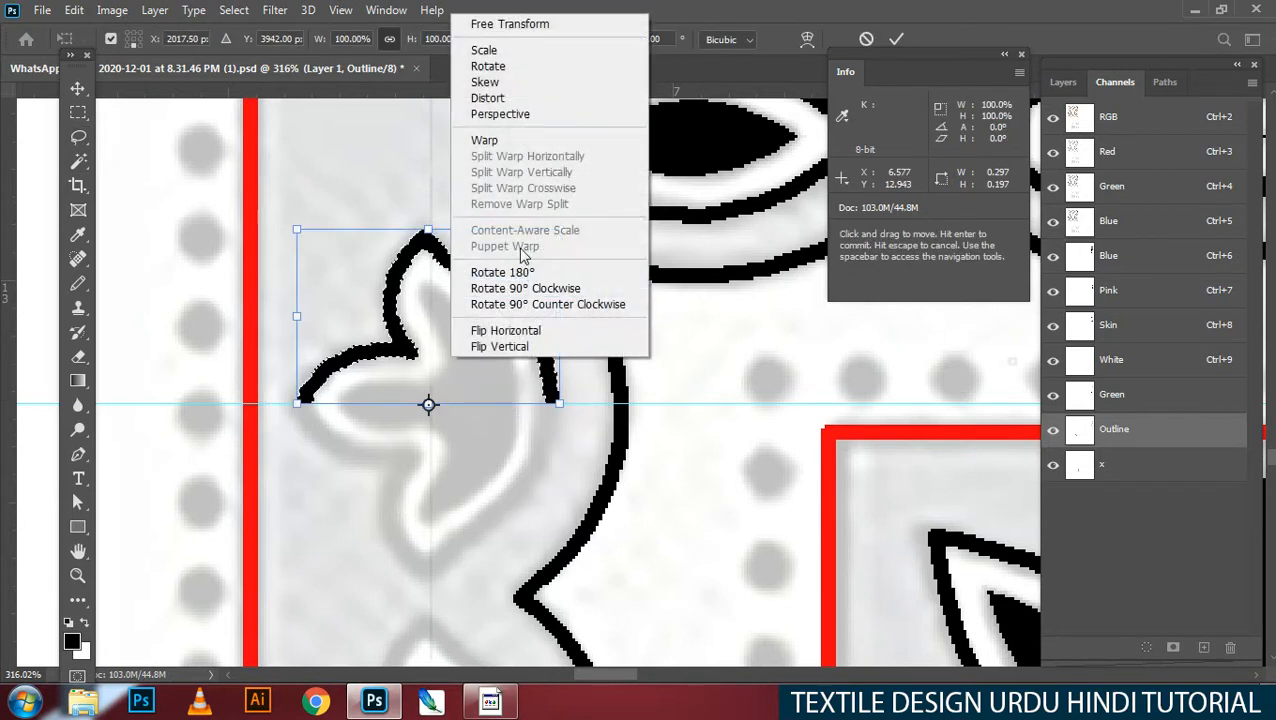
{"action": "left_click", "coordinate": [502, 272]}
{"action": "right_click", "coordinate": [471, 341]}
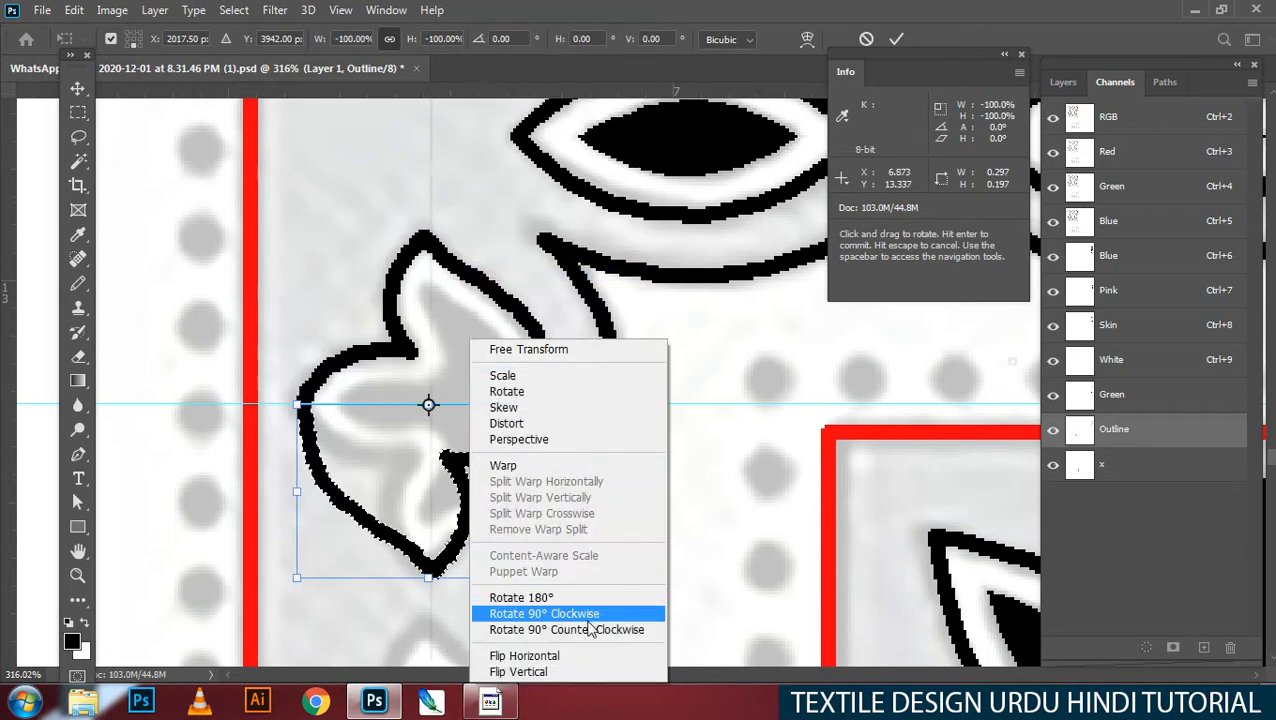
{"action": "left_click", "coordinate": [584, 656]}
{"action": "key", "text": "Return"}
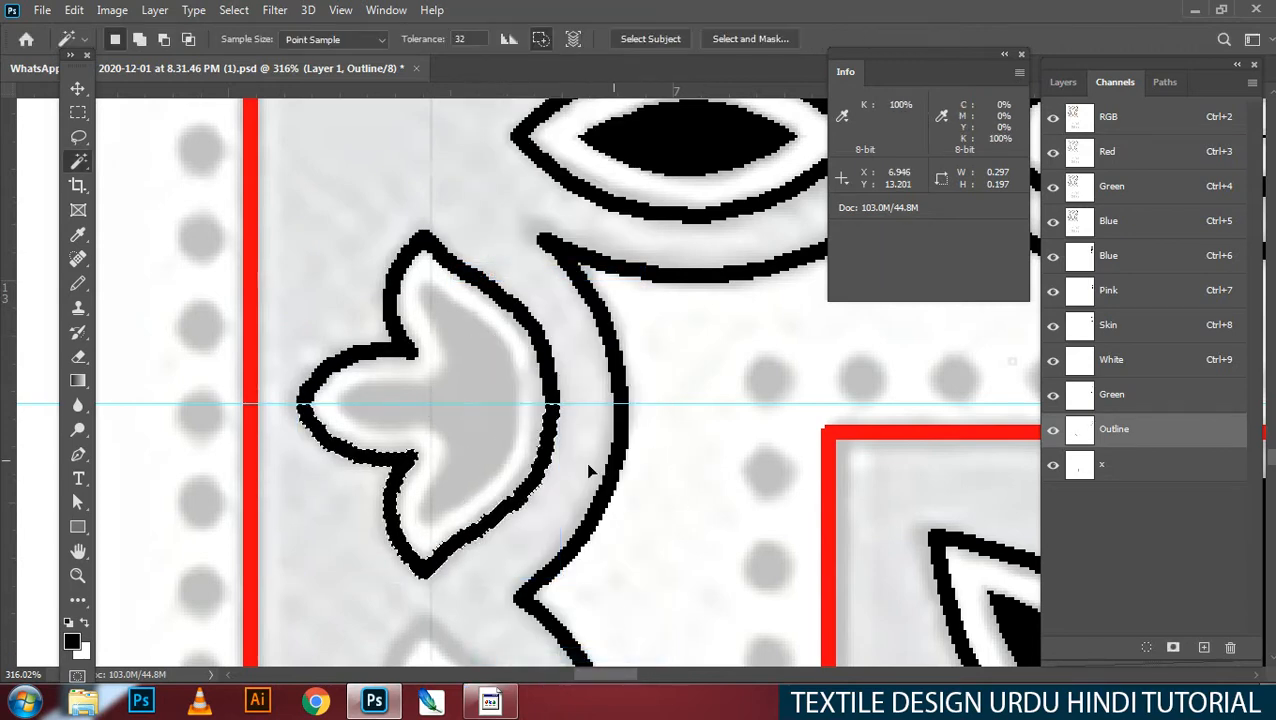
{"action": "key", "text": "ctrl+d"}
Step: Select the bud's interior with the Magic Wand and contract the selection repeatedly, using 2 pixels for the last contraction
{"action": "scroll", "coordinate": [548, 432], "scroll_direction": "down", "scroll_amount": 5}
{"action": "scroll", "coordinate": [550, 431], "scroll_direction": "up", "scroll_amount": 4}
{"action": "left_click", "coordinate": [526, 428]}
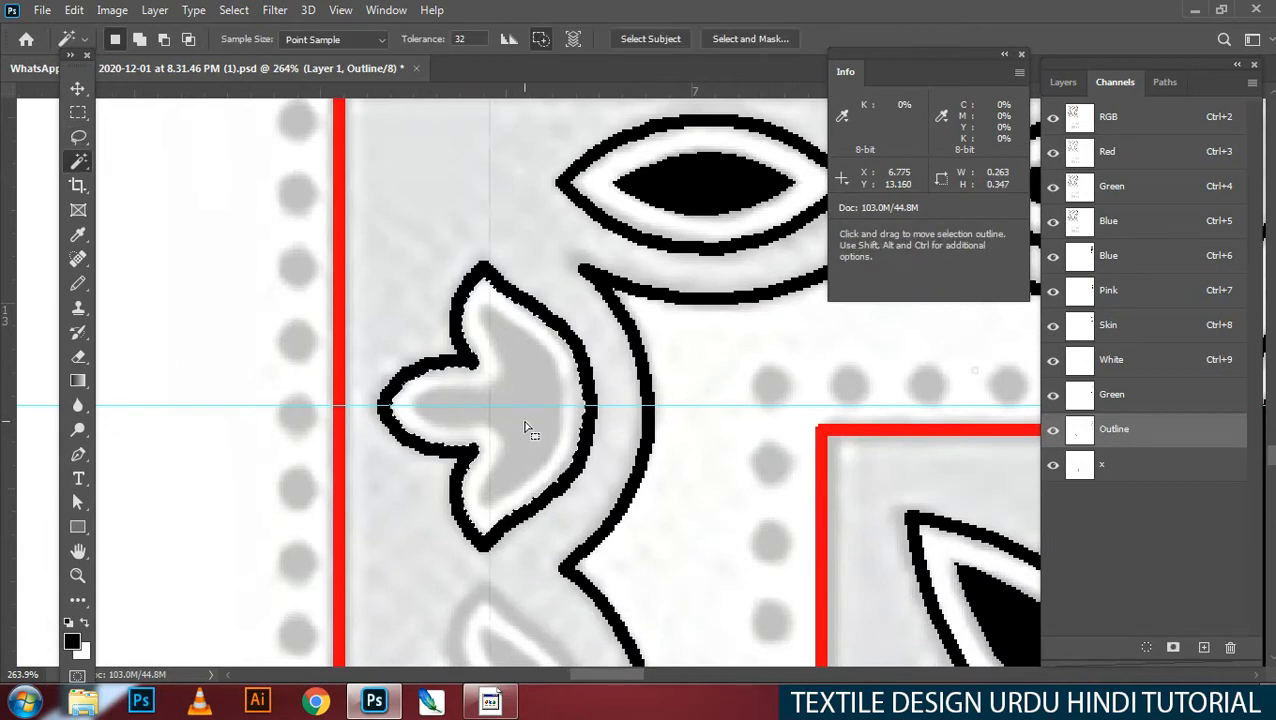
{"action": "key", "text": "alt+s"}
{"action": "key", "text": "m"}
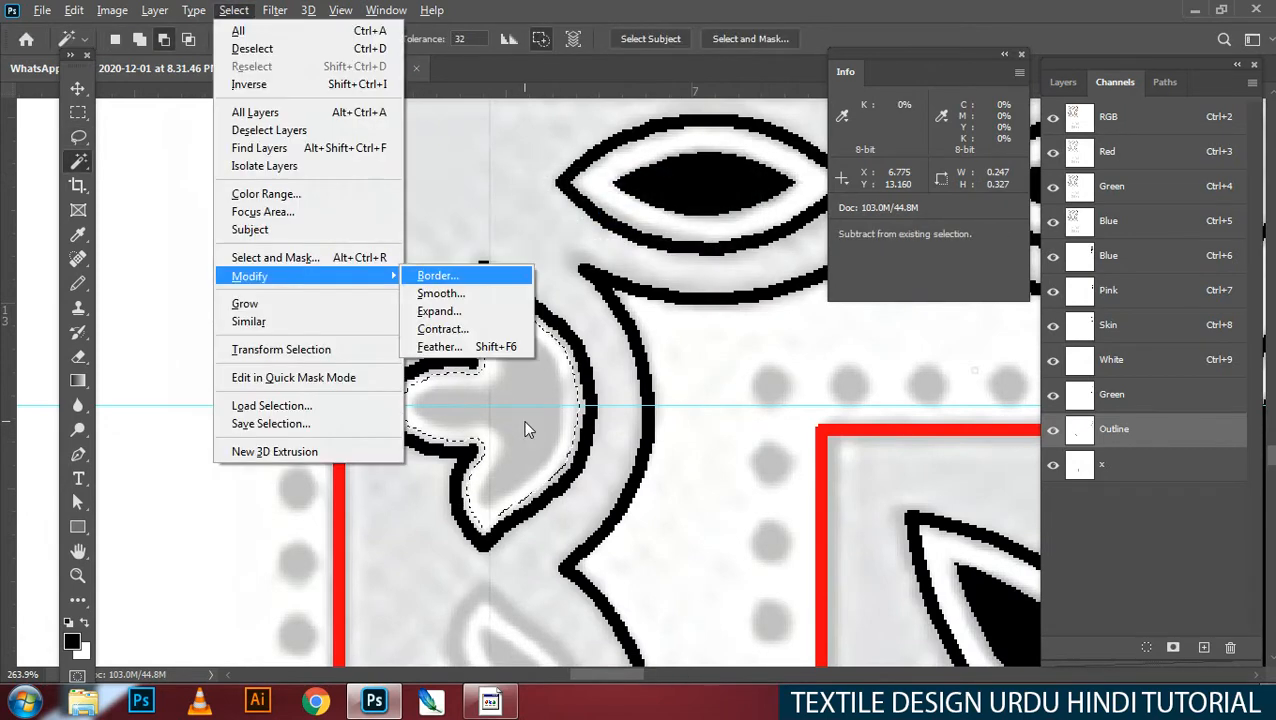
{"action": "key", "text": "c"}
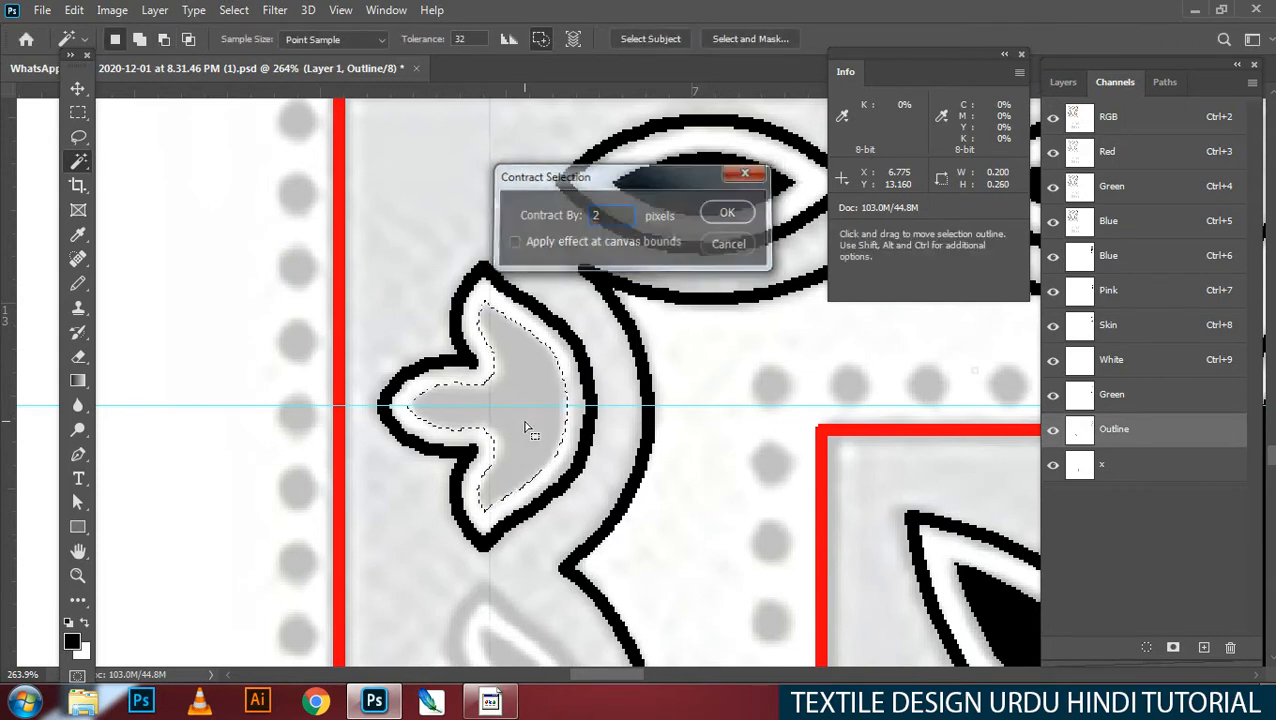
{"action": "key", "text": "Return"}
Step: Fill the contracted bud selection with black on the Outline channel and deselect
{"action": "key", "text": "alt+BackSpace"}
{"action": "key", "text": "ctrl+d"}
{"action": "right_click", "coordinate": [763, 397]}
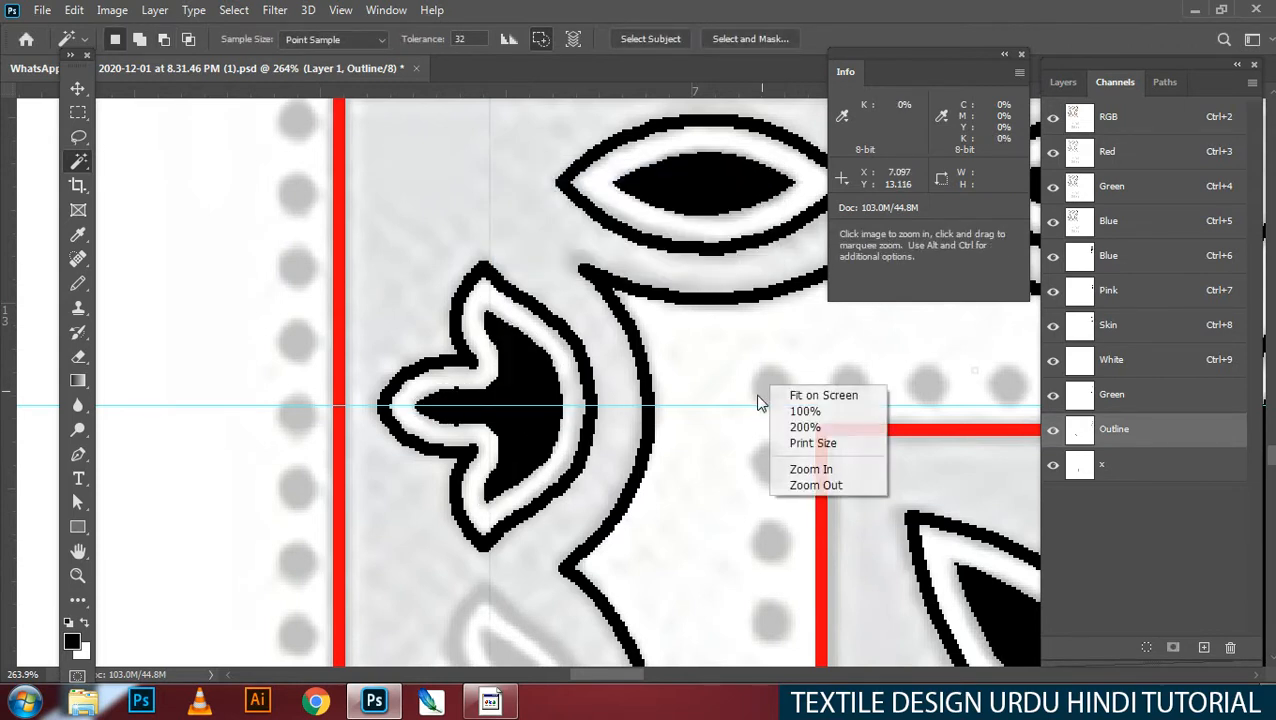
{"action": "left_click", "coordinate": [830, 441]}
{"action": "scroll", "coordinate": [630, 395], "scroll_direction": "up", "scroll_amount": 5}
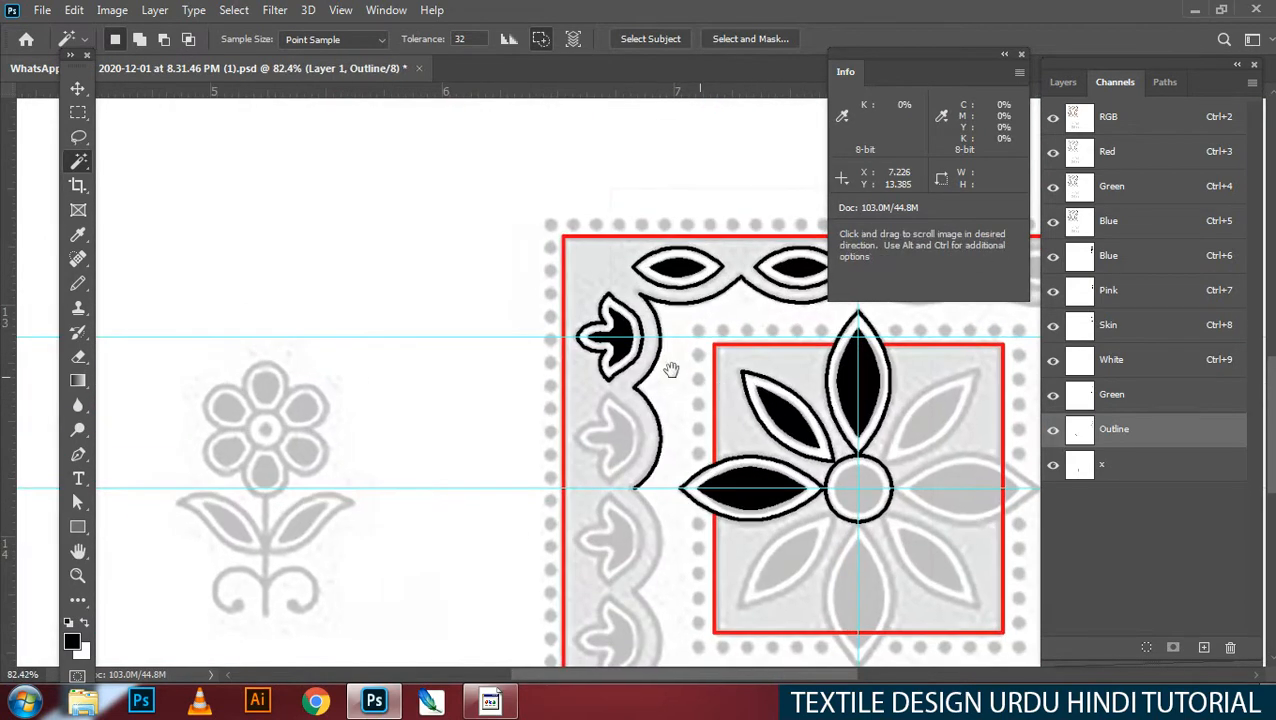
Step: Copy the finished bud straight down onto the next traced bud on the Outline channel, and deselect
{"action": "scroll", "coordinate": [543, 375], "scroll_direction": "up", "scroll_amount": 2}
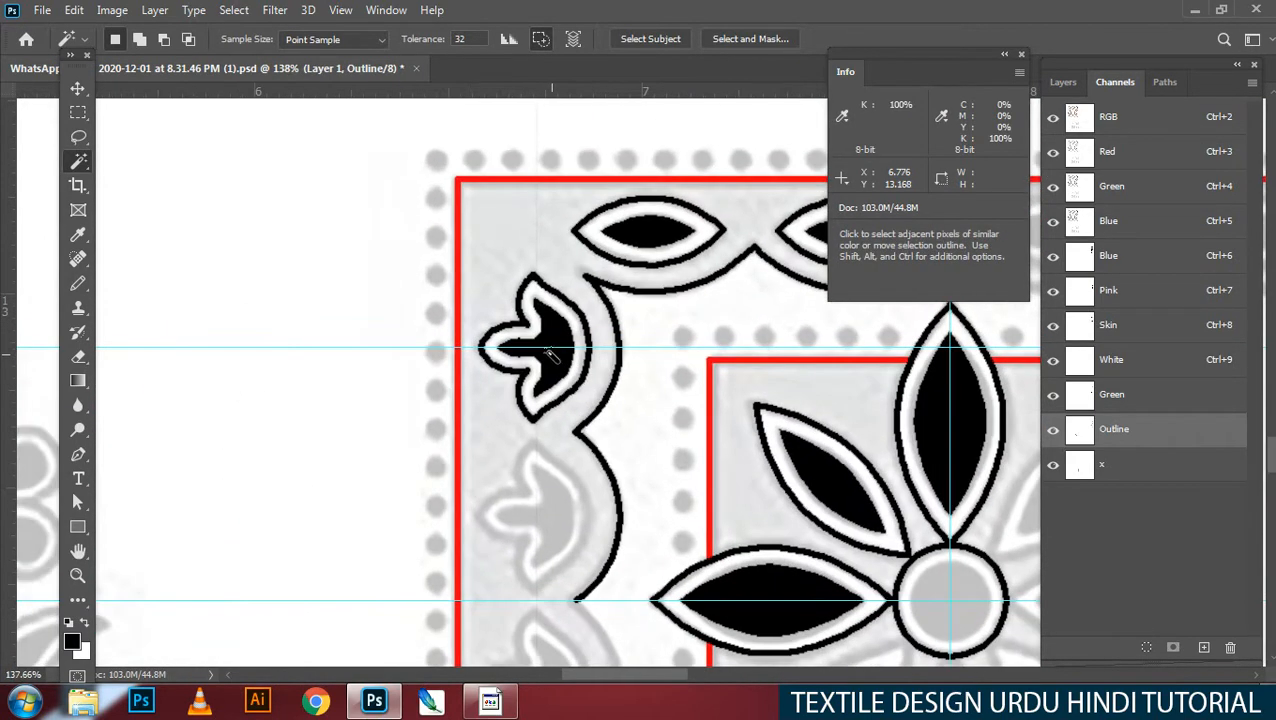
{"action": "left_click", "coordinate": [549, 346]}
{"action": "left_click", "coordinate": [521, 320], "text": "shift"}
{"action": "key", "text": "v"}
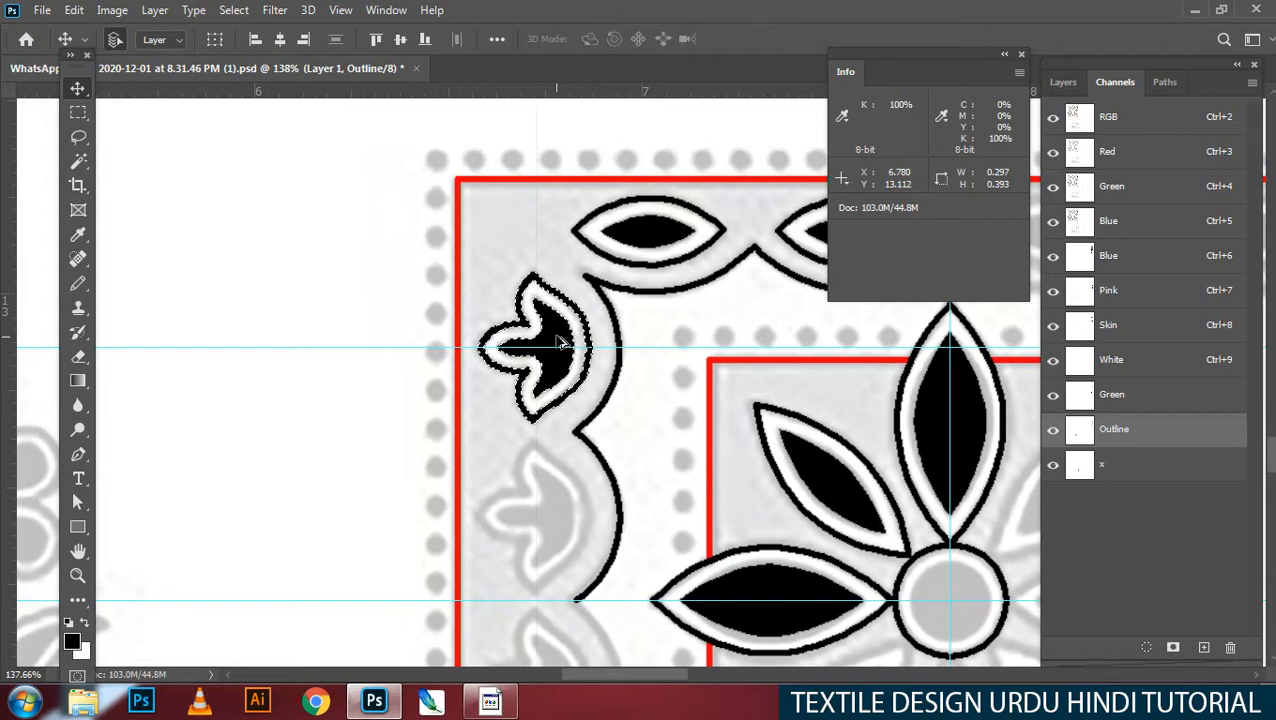
{"action": "left_click_drag", "start_coordinate": [560, 343], "coordinate": [562, 522]}
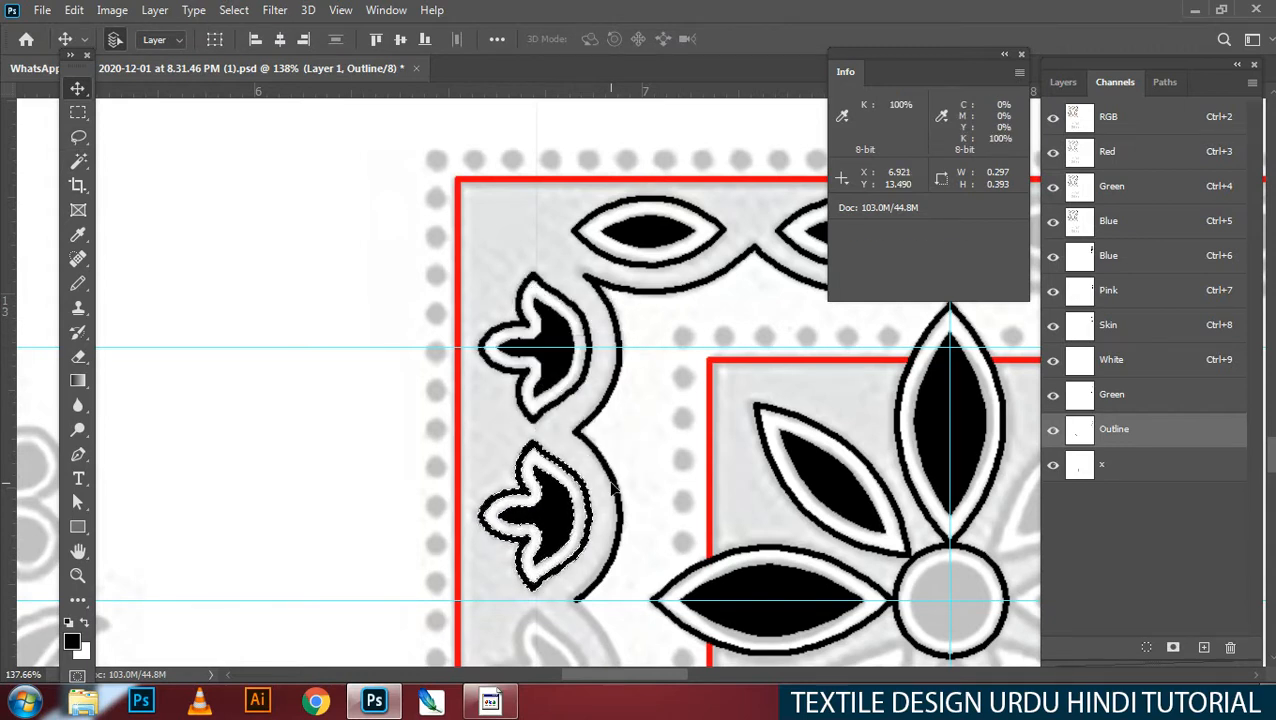
{"action": "key", "text": "ctrl+d"}
Step: Draw a circular path with the Ellipse tool, about 0.193 wide and high, centred inside the flower's centre ring
{"action": "left_click_drag", "start_coordinate": [718, 487], "coordinate": [418, 374]}
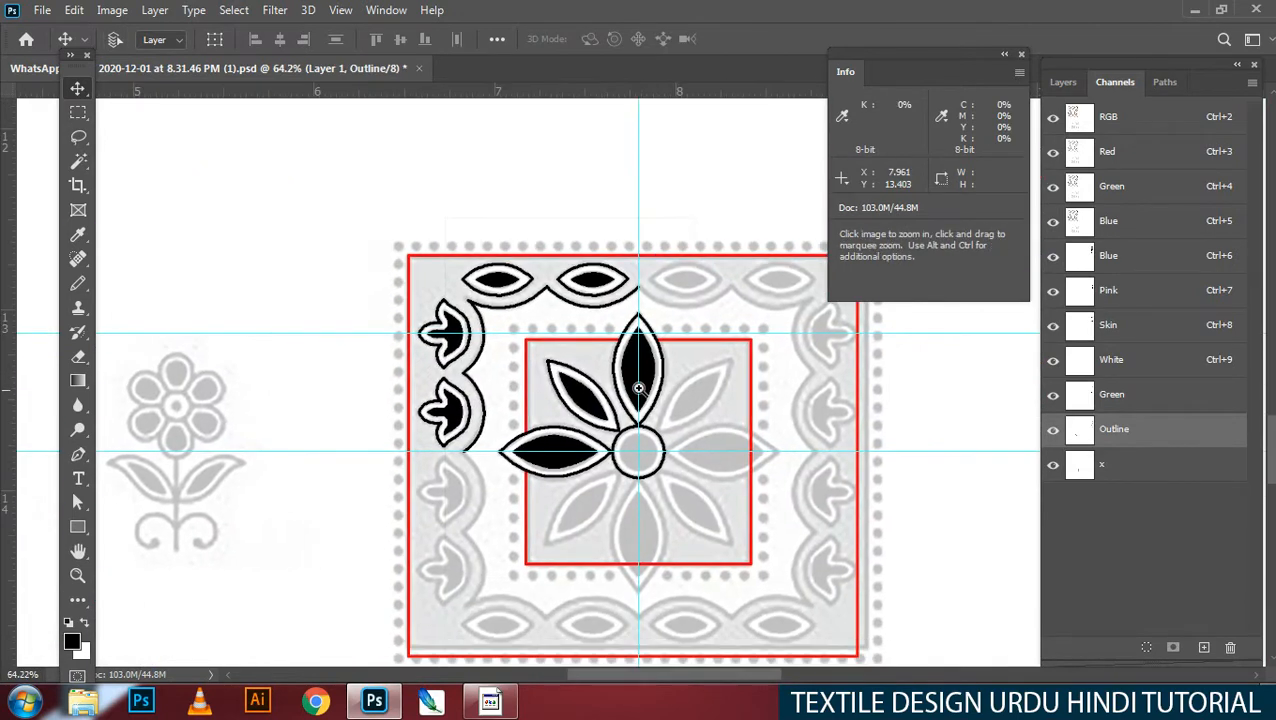
{"action": "left_click_drag", "start_coordinate": [638, 388], "coordinate": [609, 390]}
{"action": "key", "text": "m"}
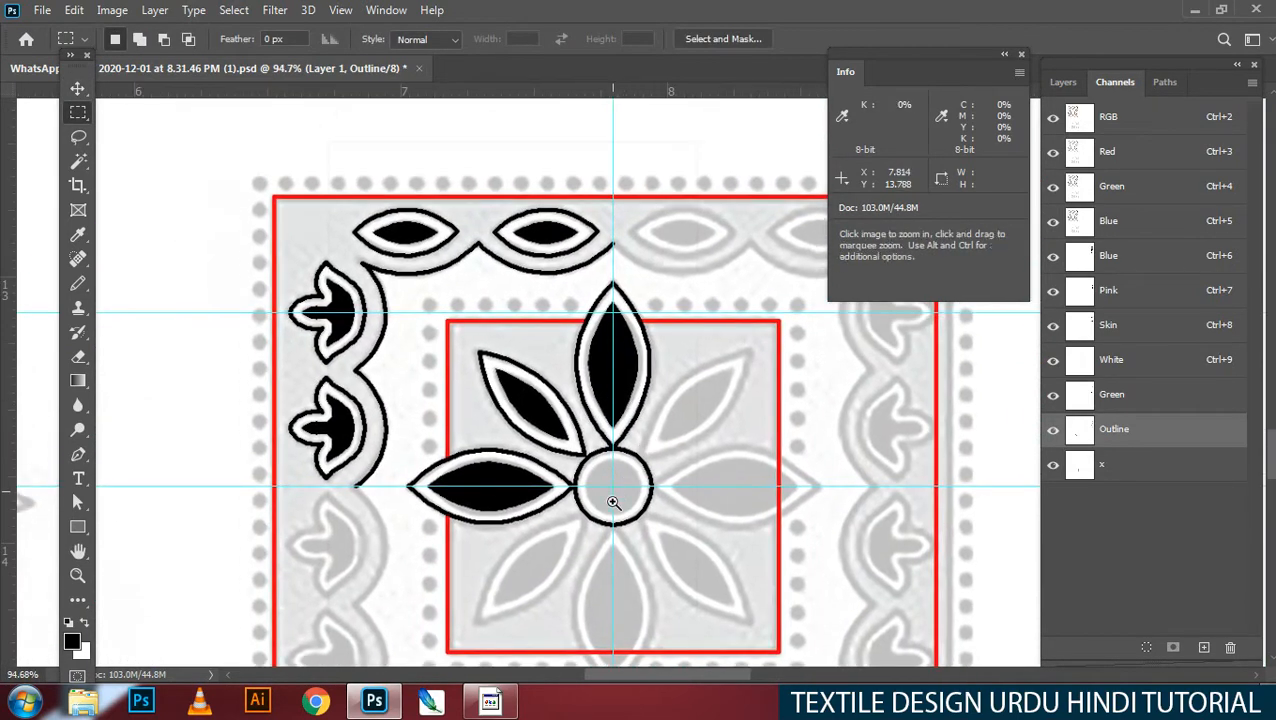
{"action": "left_click_drag", "start_coordinate": [617, 504], "coordinate": [610, 410]}
{"action": "key", "text": "u"}
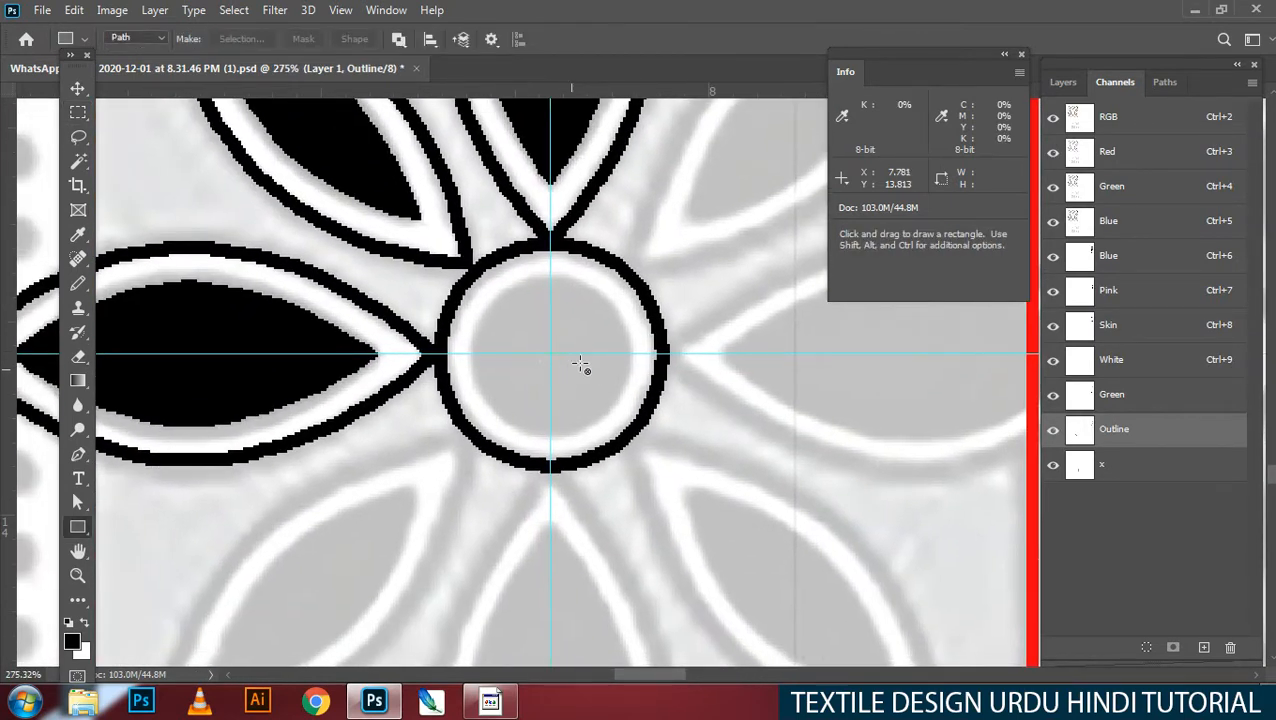
{"action": "right_click", "coordinate": [72, 528]}
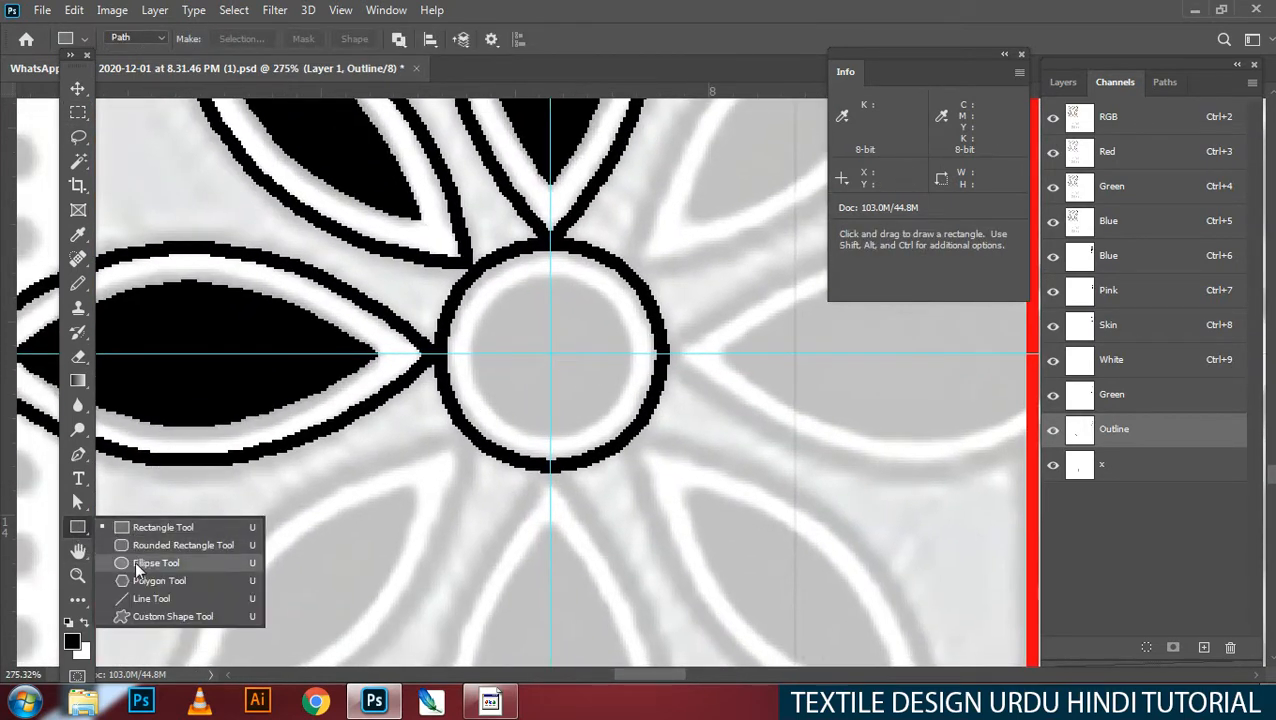
{"action": "left_click", "coordinate": [135, 565]}
{"action": "left_click_drag", "start_coordinate": [545, 353], "coordinate": [630, 432]}
Step: Try filling the circle path's selection with black, inspect its edge up close, and undo back to the path
{"action": "key", "text": "ctrl+Return"}
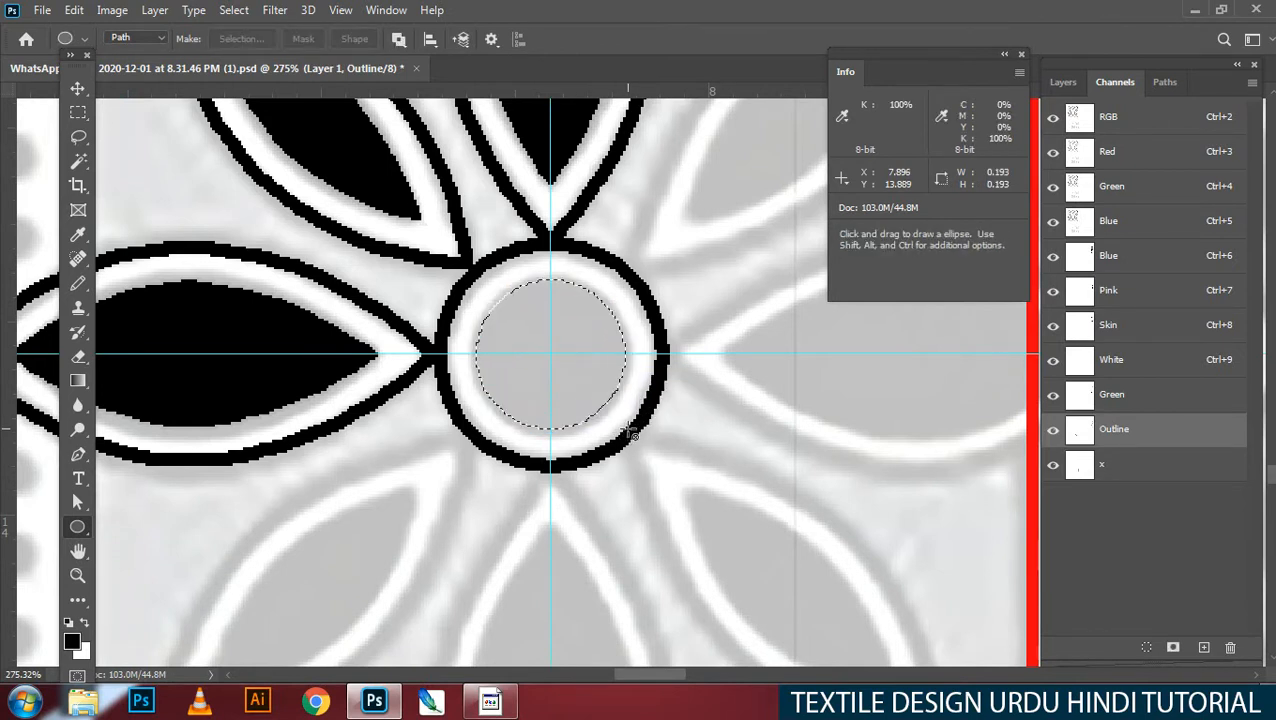
{"action": "key", "text": "alt+BackSpace"}
{"action": "key", "text": "ctrl+d"}
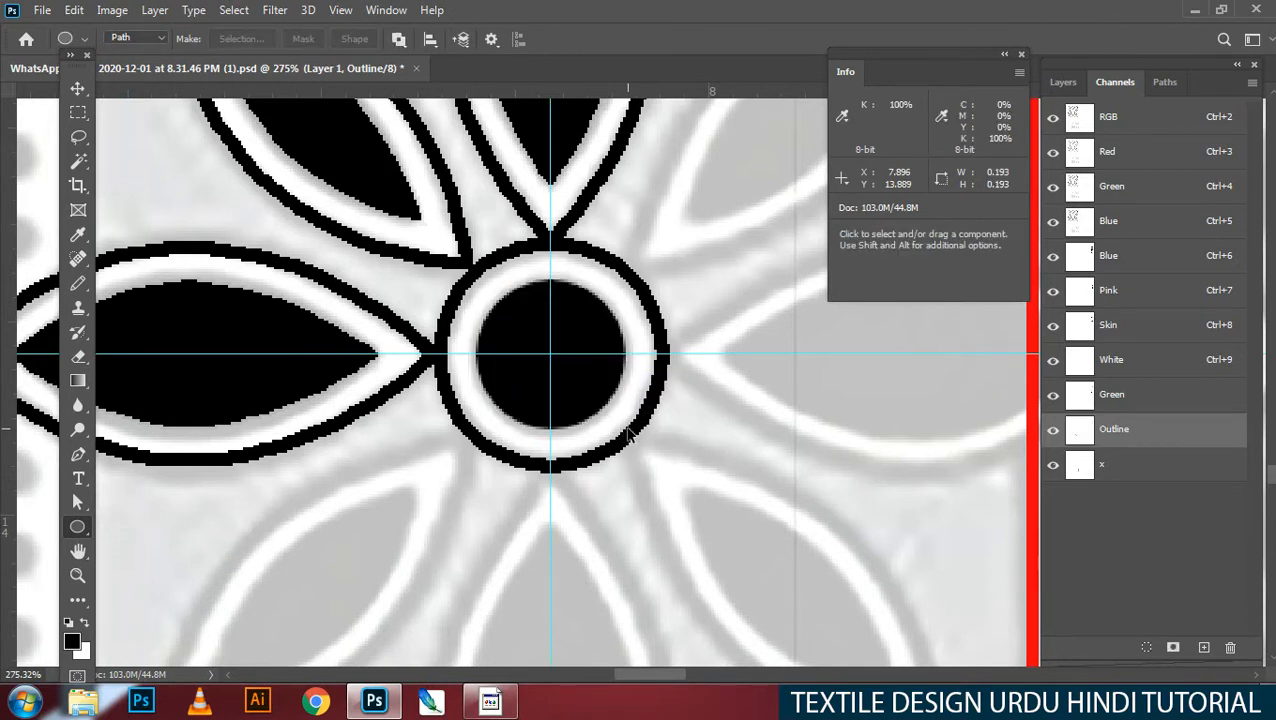
{"action": "left_click_drag", "start_coordinate": [573, 366], "coordinate": [661, 365]}
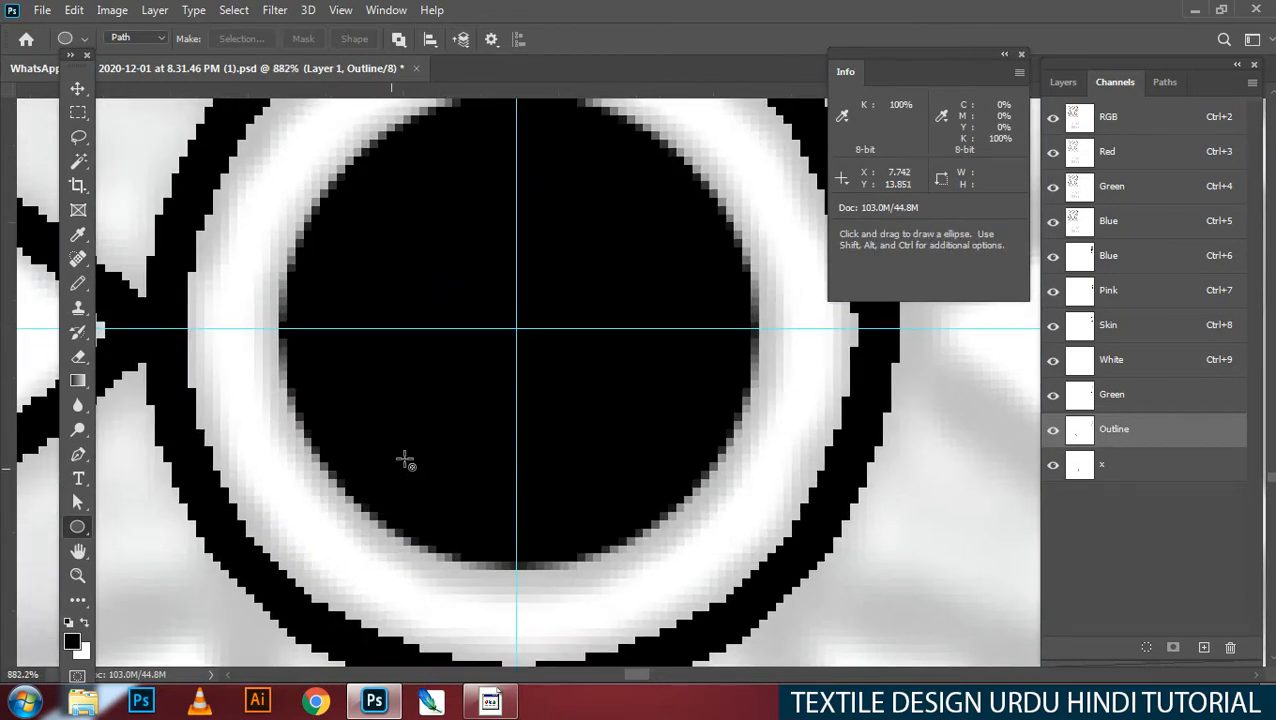
{"action": "key", "text": "ctrl+z"}
{"action": "key", "text": "ctrl+z"}
Step: Make a selection from the circle path with 0 feather and anti-aliasing off, fill it with black, deselect and check the edge
{"action": "left_click_drag", "start_coordinate": [624, 379], "coordinate": [673, 460]}
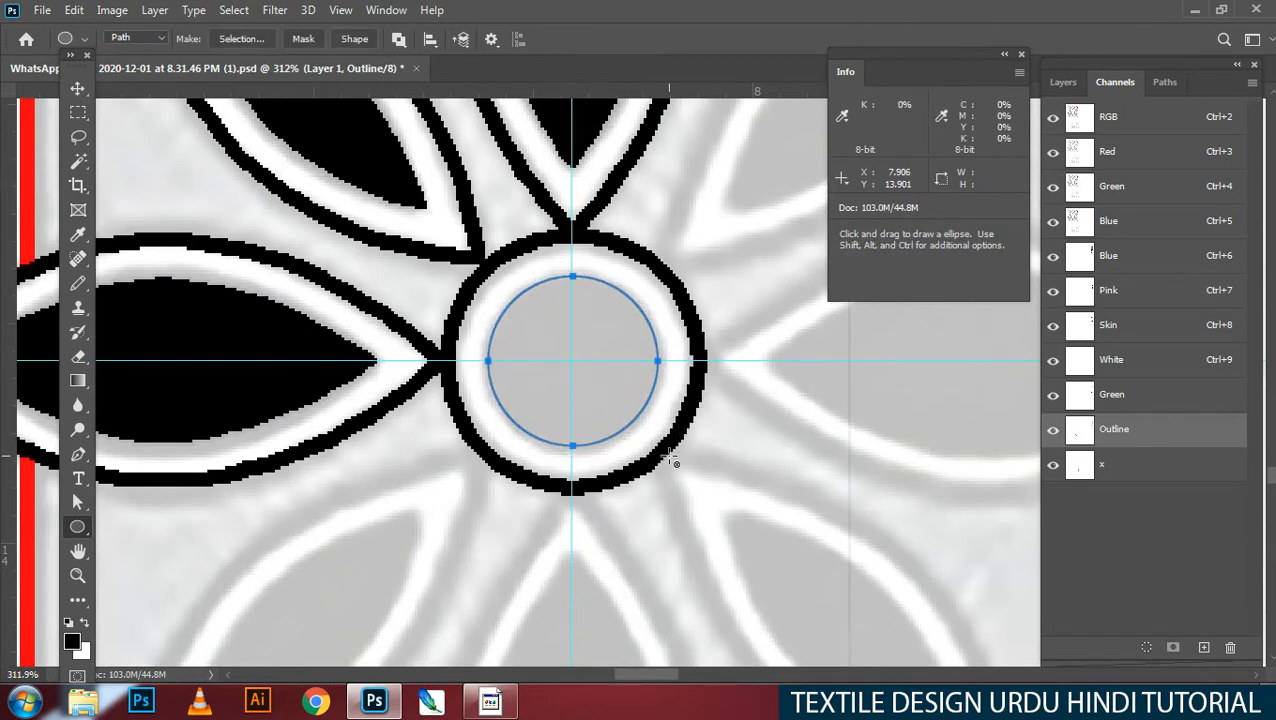
{"action": "key", "text": "p"}
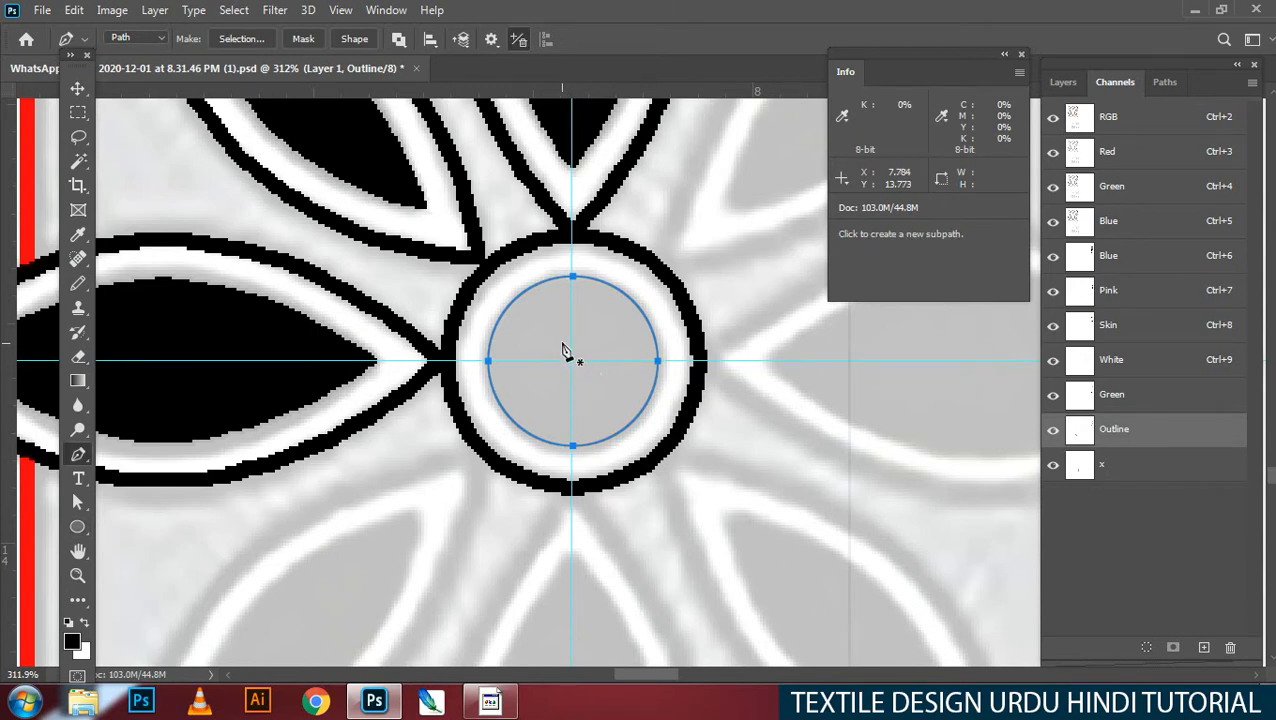
{"action": "right_click", "coordinate": [557, 354]}
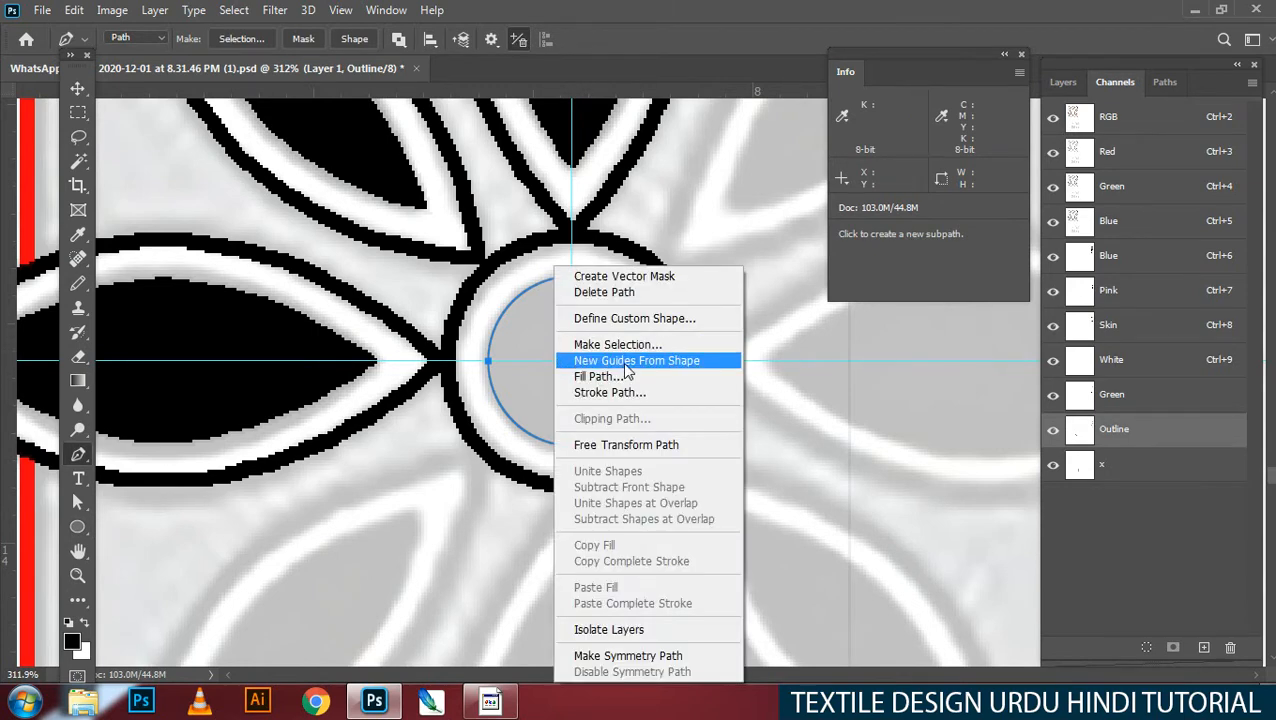
{"action": "left_click", "coordinate": [621, 343]}
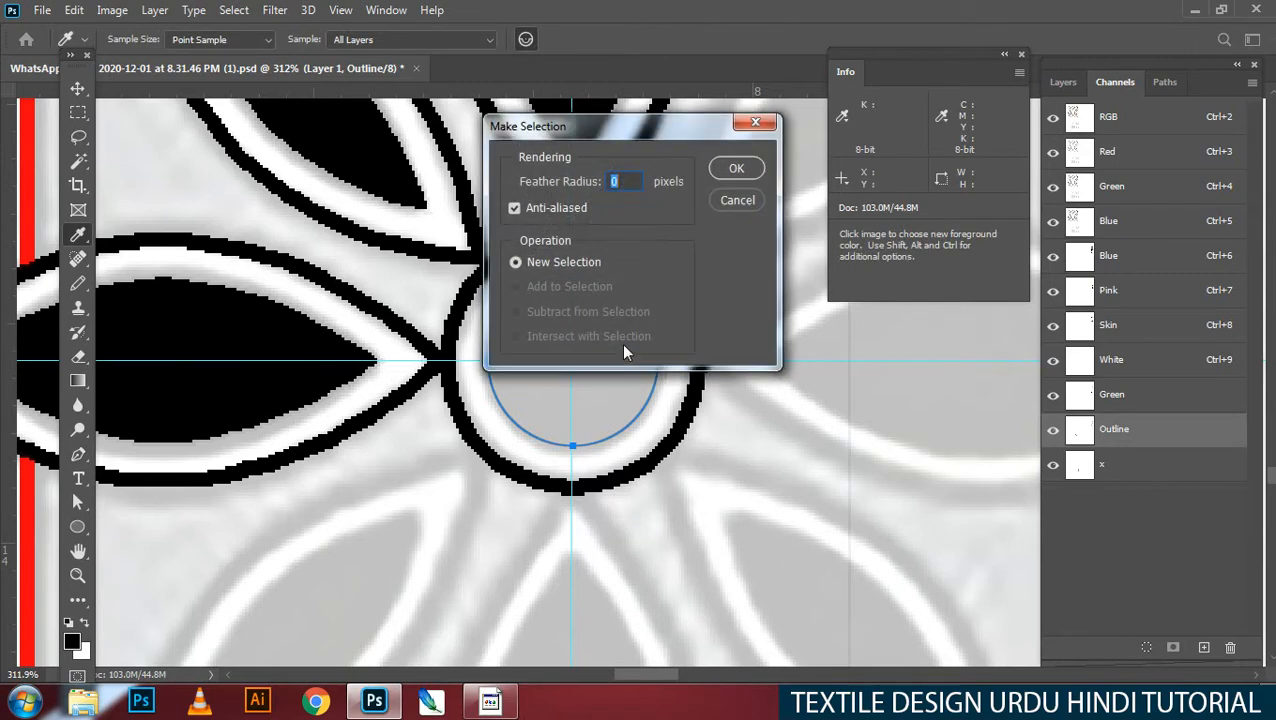
{"action": "left_click", "coordinate": [545, 210]}
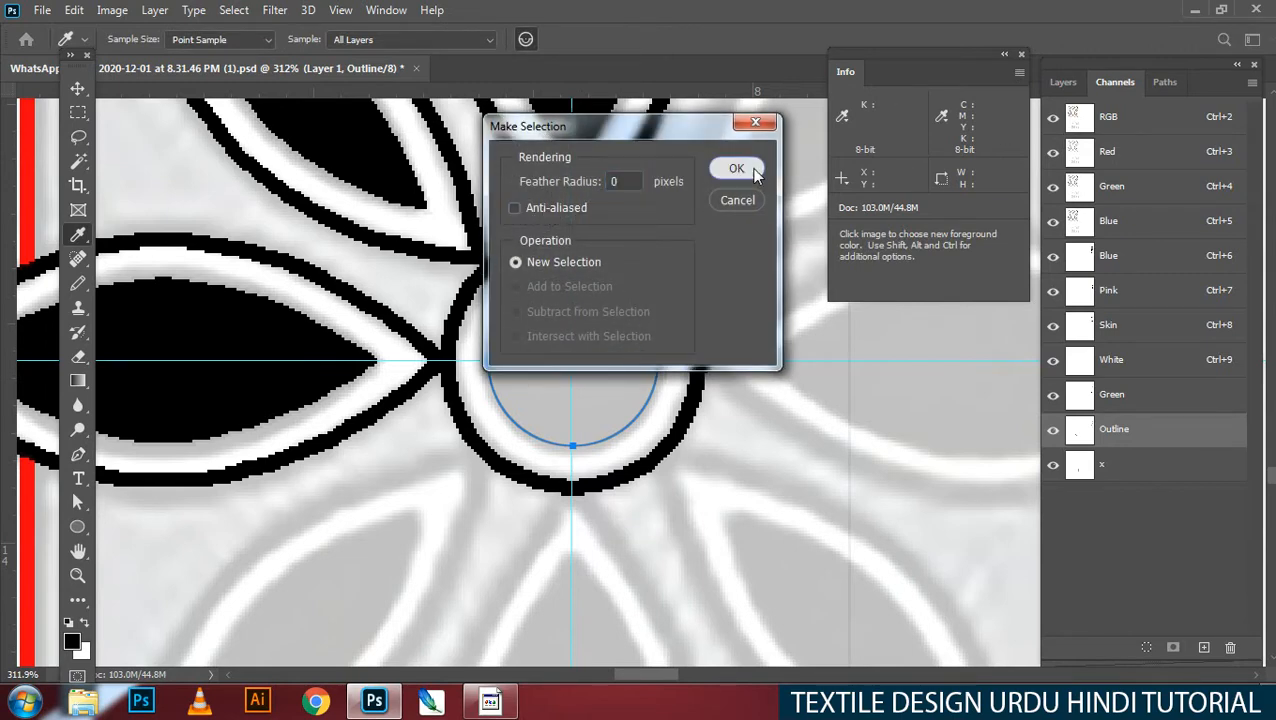
{"action": "left_click", "coordinate": [736, 169]}
{"action": "key", "text": "alt+BackSpace"}
{"action": "key", "text": "ctrl+d"}
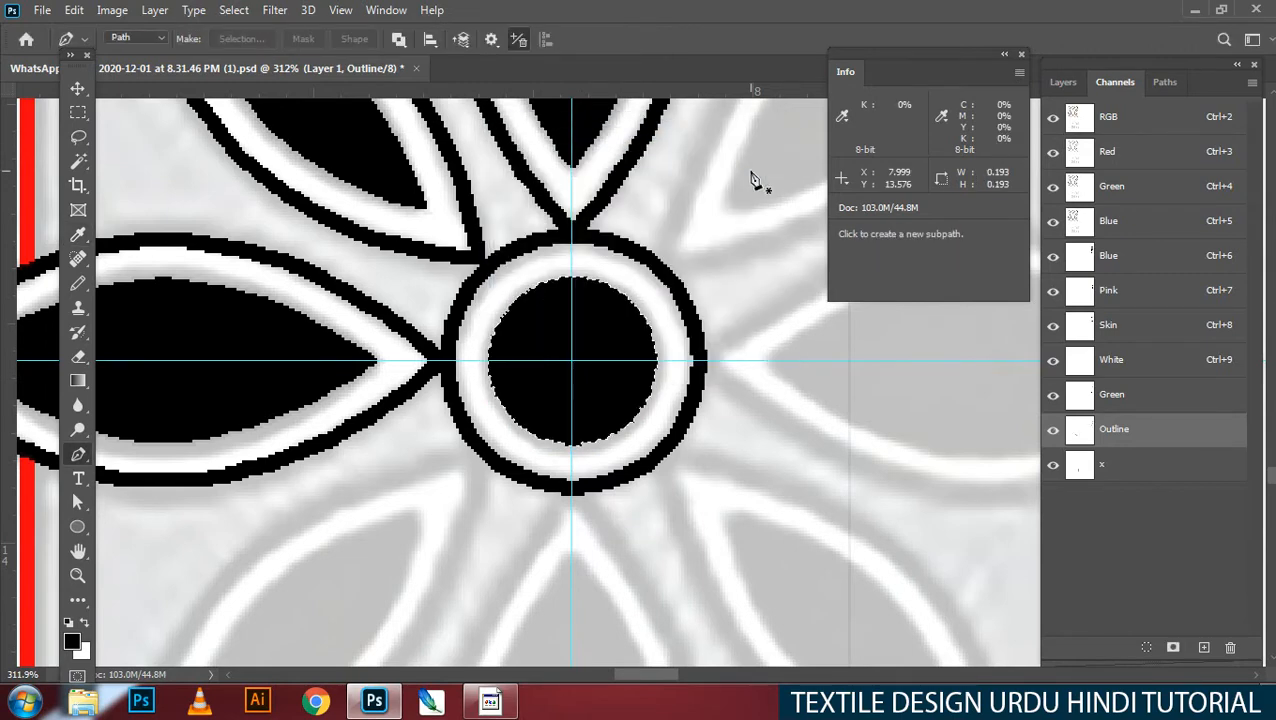
{"action": "key", "text": "z"}
{"action": "left_click_drag", "start_coordinate": [555, 376], "coordinate": [620, 372]}
{"action": "scroll", "coordinate": [620, 372], "scroll_direction": "down", "scroll_amount": 12}
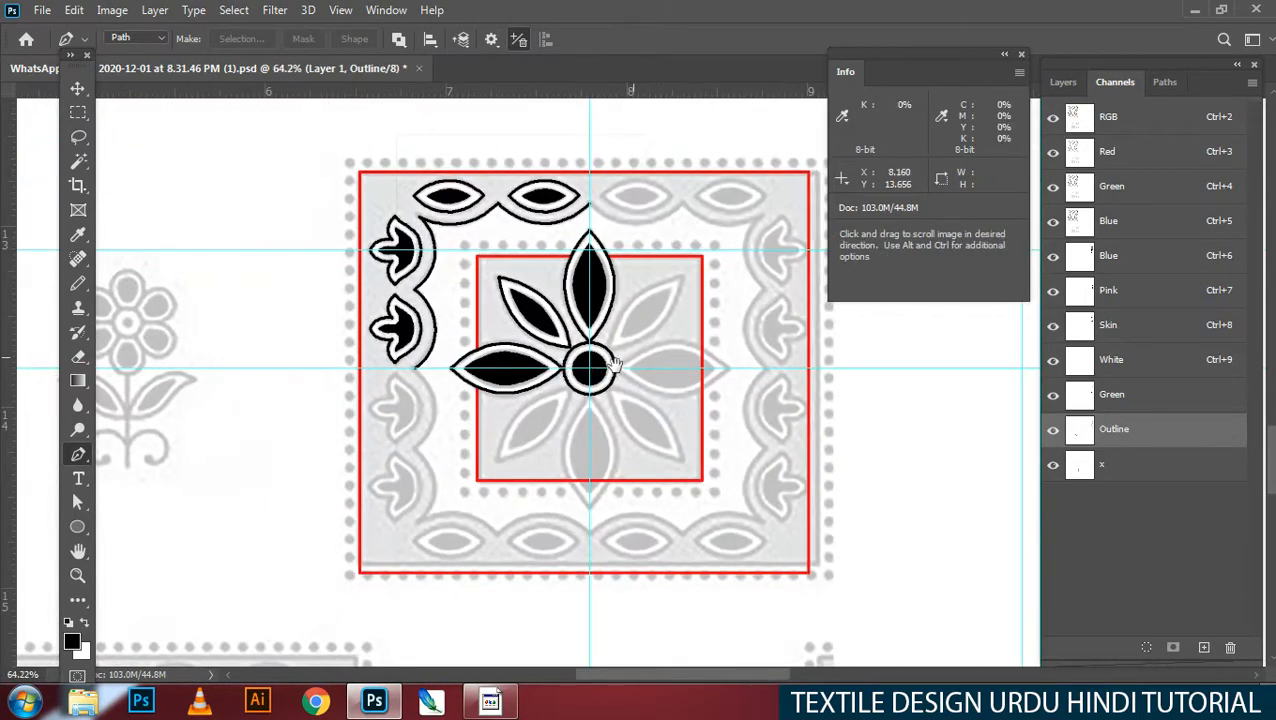
Step: Set the Pencil size to 13 px and stamp black dots over the three traced dots beside the flower's upper petal
{"action": "left_click_drag", "start_coordinate": [570, 322], "coordinate": [582, 403]}
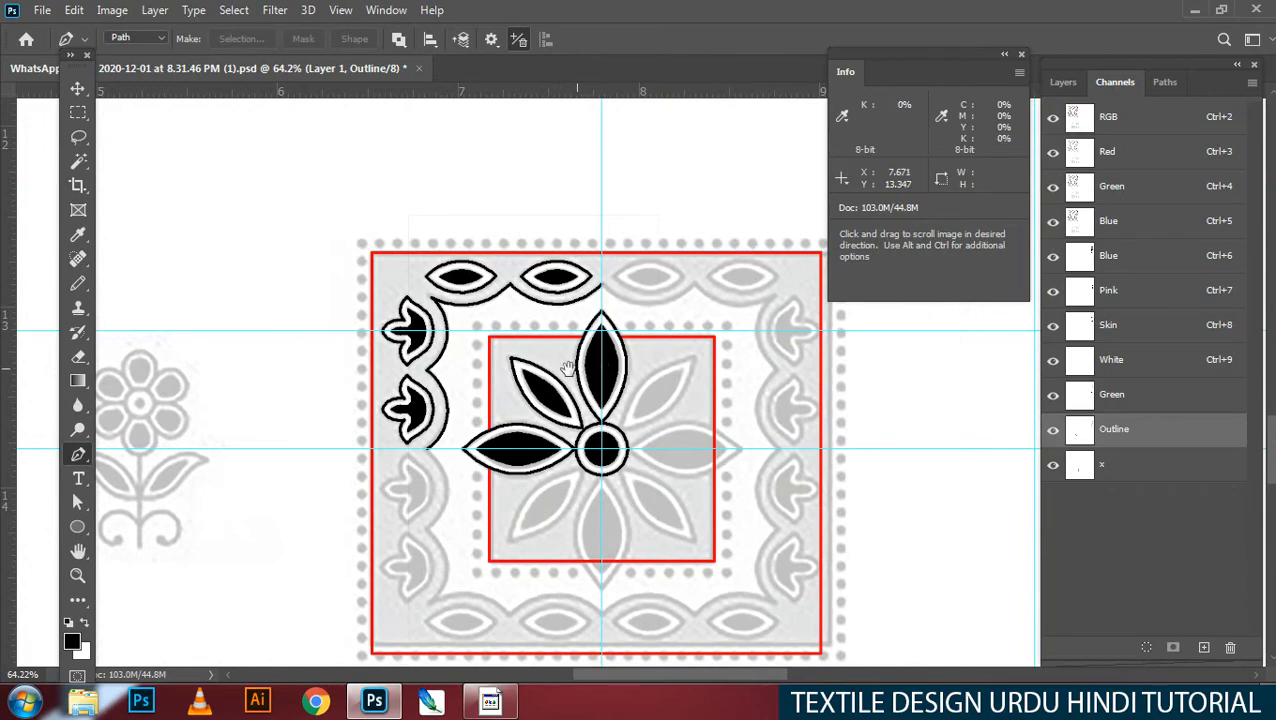
{"action": "scroll", "coordinate": [567, 368], "scroll_direction": "up", "scroll_amount": 10}
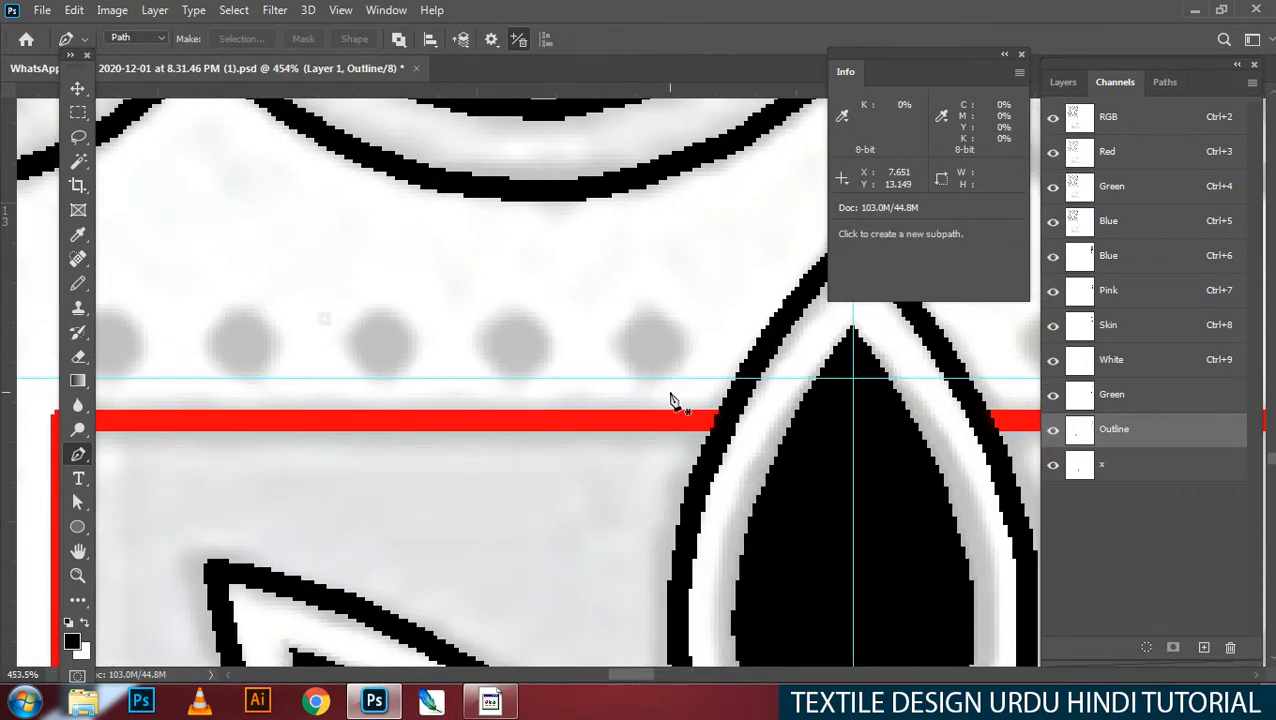
{"action": "left_click_drag", "start_coordinate": [650, 370], "coordinate": [644, 404]}
{"action": "key", "text": "b"}
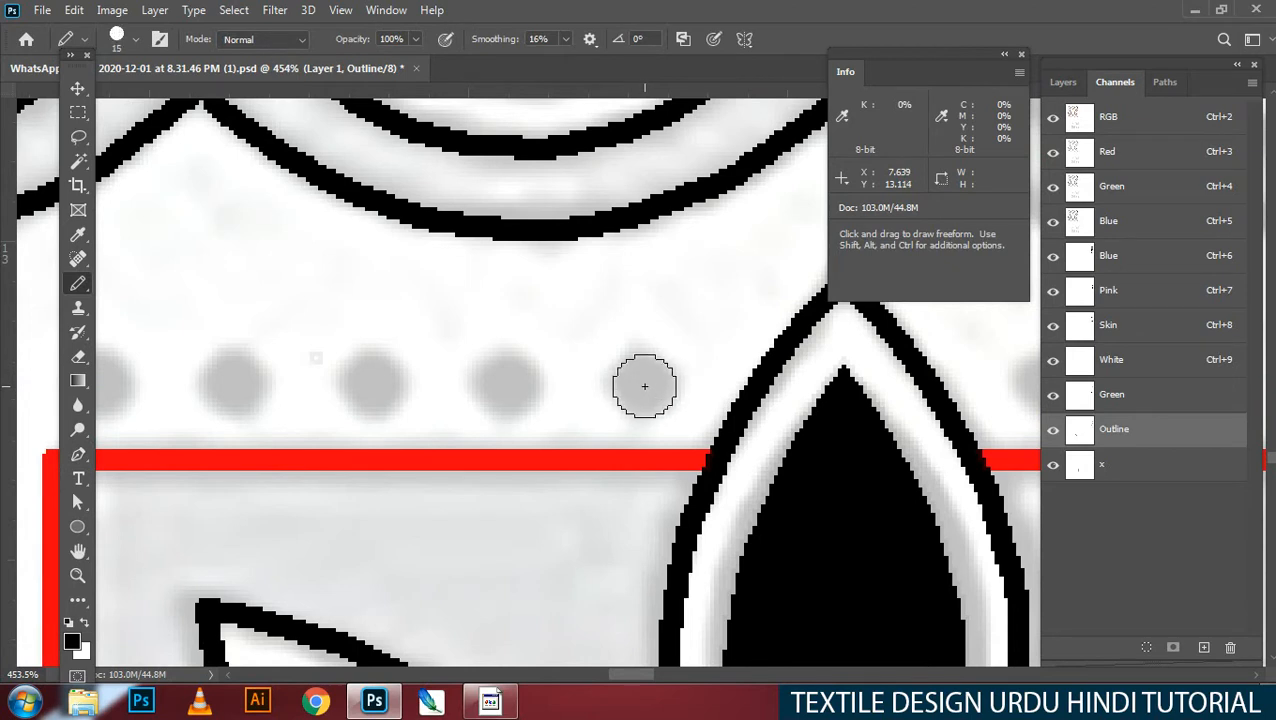
{"action": "right_click", "coordinate": [646, 378]}
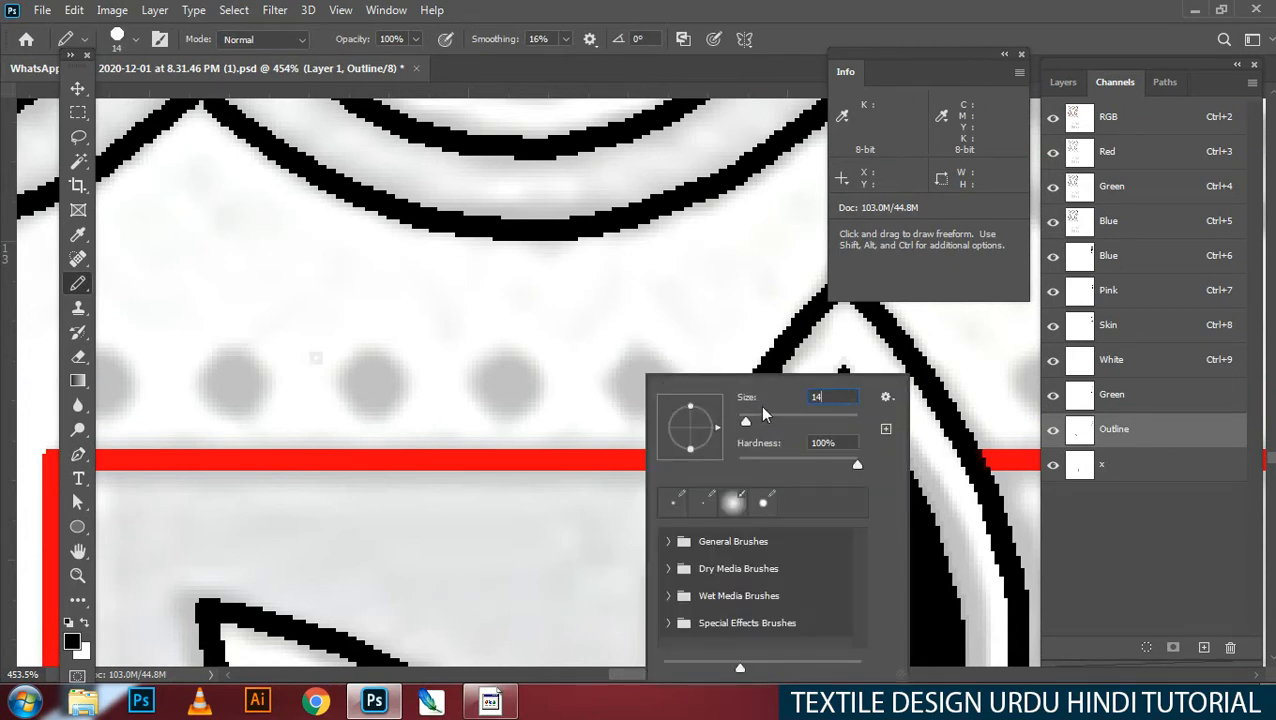
{"action": "key", "text": "Return"}
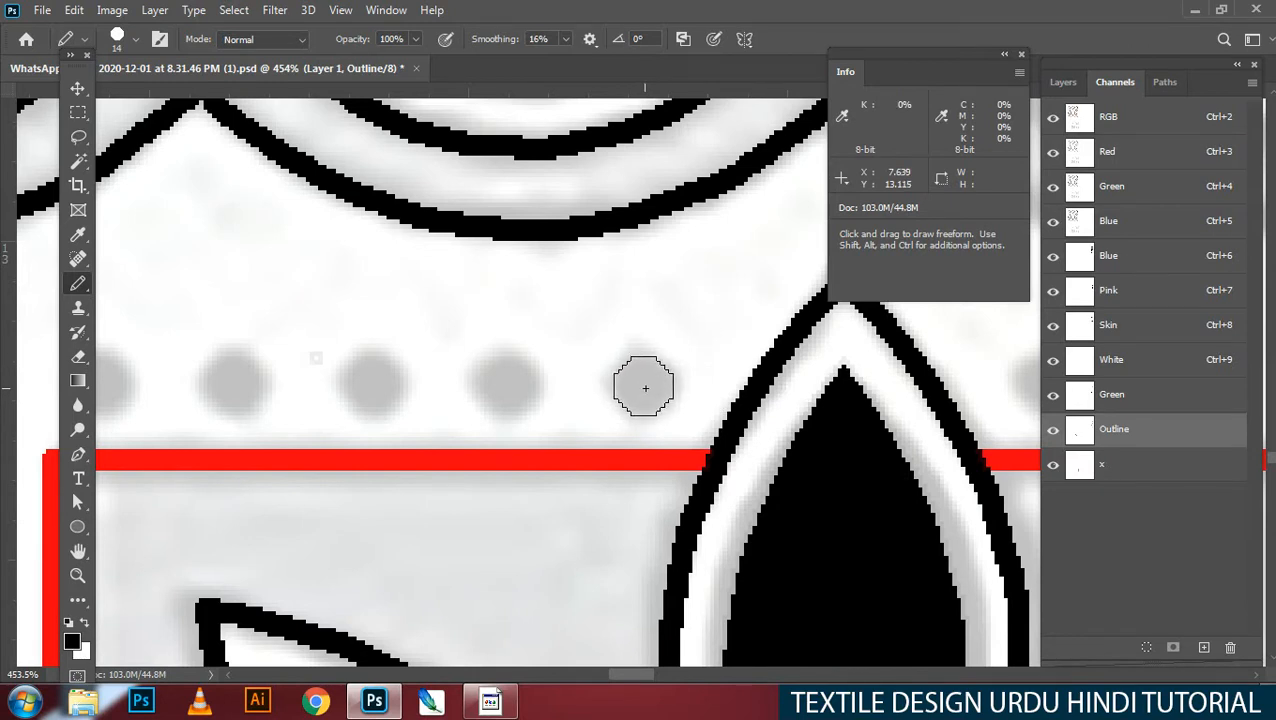
{"action": "right_click", "coordinate": [646, 388]}
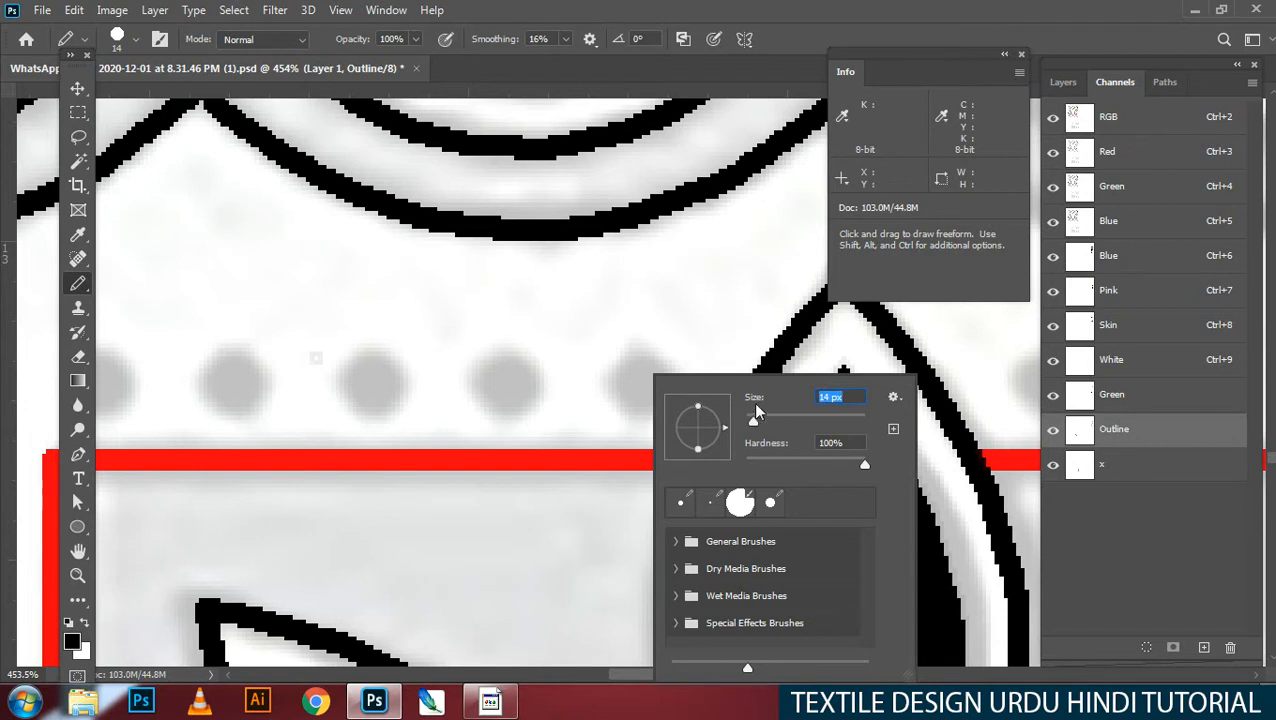
{"action": "key", "text": "Return"}
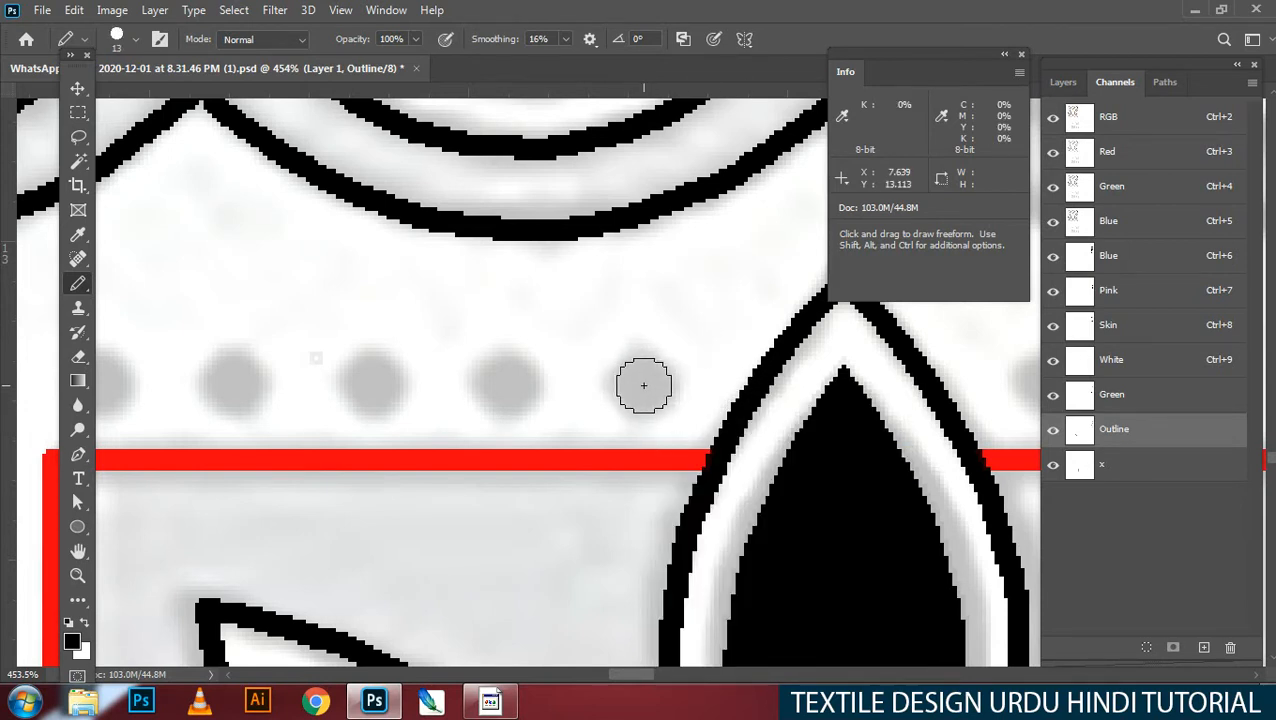
{"action": "left_click_drag", "start_coordinate": [644, 385], "coordinate": [651, 385]}
{"action": "mouse_move", "coordinate": [508, 385]}
{"action": "left_mouse_down"}
{"action": "mouse_move", "coordinate": [497, 393]}
{"action": "mouse_move", "coordinate": [503, 381]}
{"action": "mouse_move", "coordinate": [687, 369]}
{"action": "left_mouse_up"}
{"action": "left_click", "coordinate": [374, 381]}
Step: Select and delete the leftmost of the three stamped dots
{"action": "key", "text": "w"}
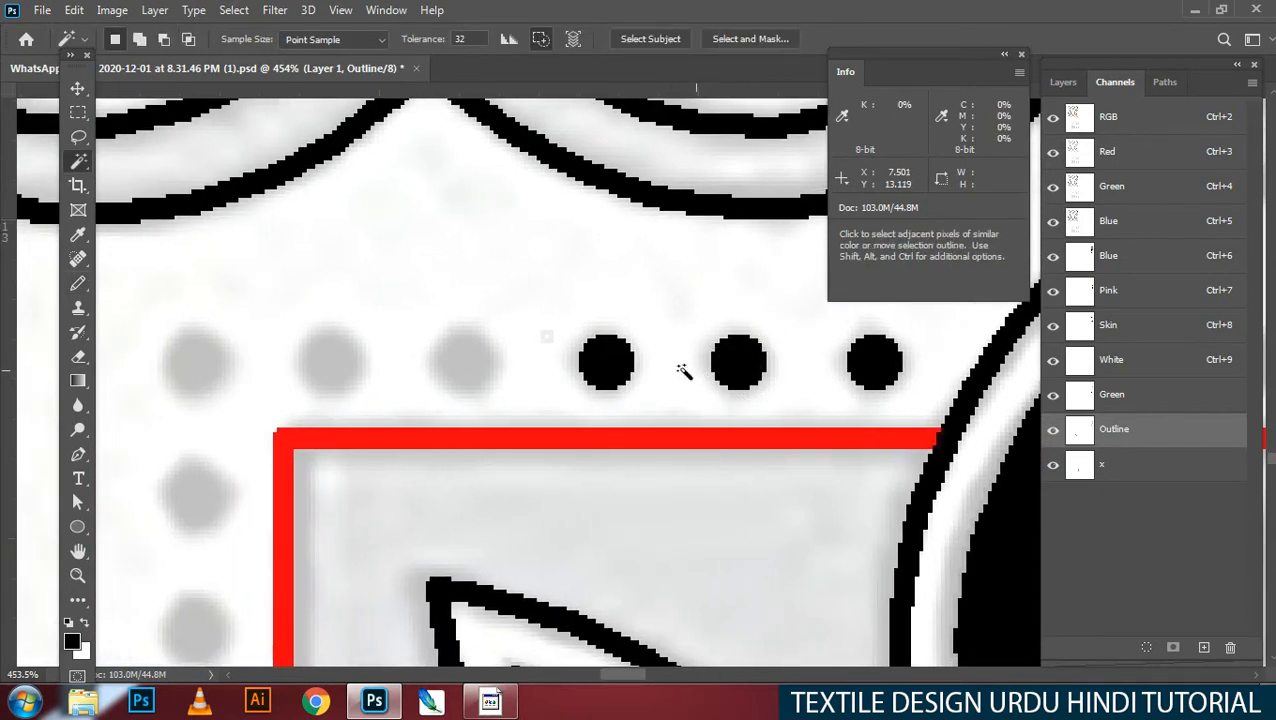
{"action": "left_click", "coordinate": [607, 364]}
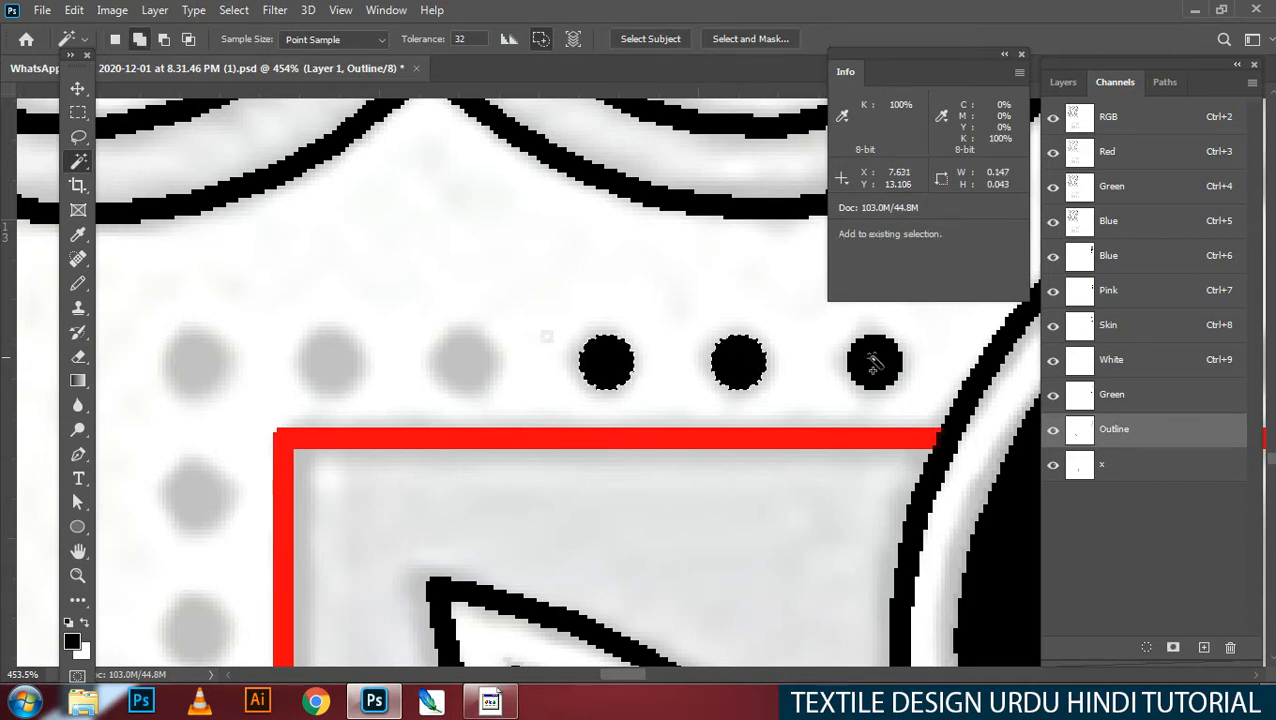
{"action": "left_click", "coordinate": [872, 361], "text": "shift"}
{"action": "key", "text": "ctrl+d"}
{"action": "left_click", "coordinate": [615, 376]}
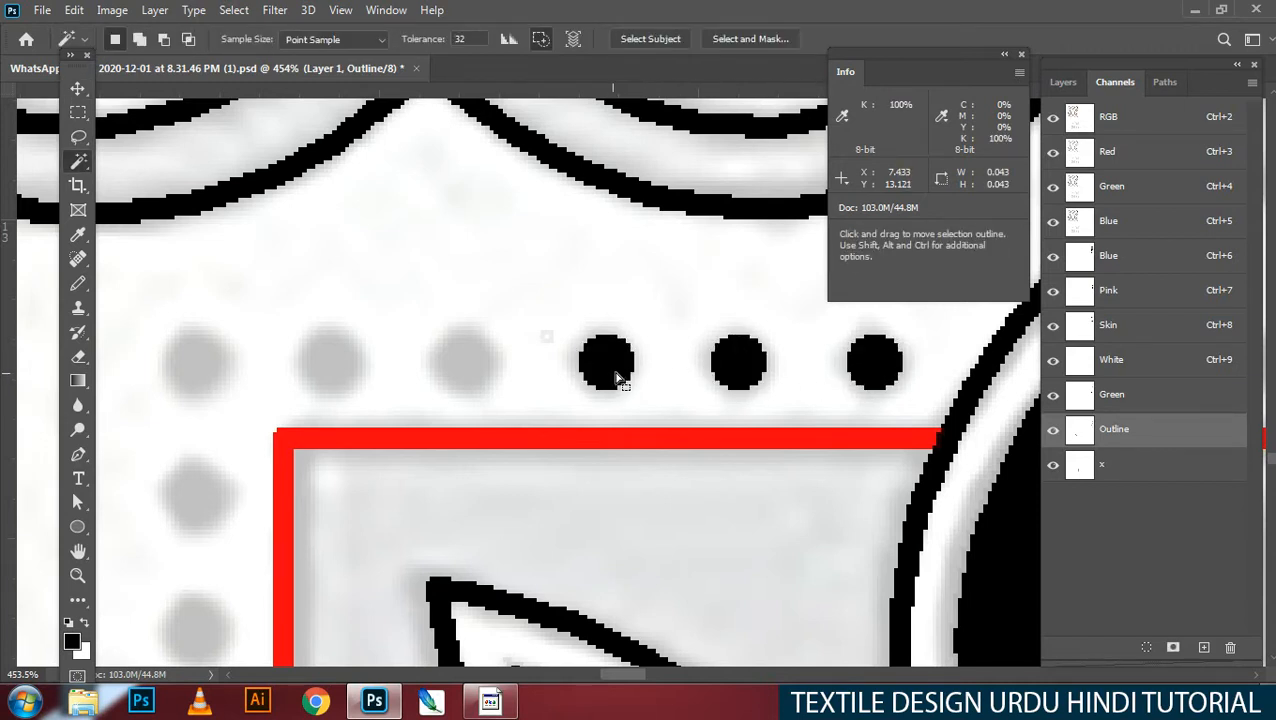
{"action": "key", "text": "Delete"}
Step: Select the two remaining black dots and copy them one dot spacing to the left along the row
{"action": "left_click", "coordinate": [742, 364]}
{"action": "left_click", "coordinate": [874, 366], "text": "shift"}
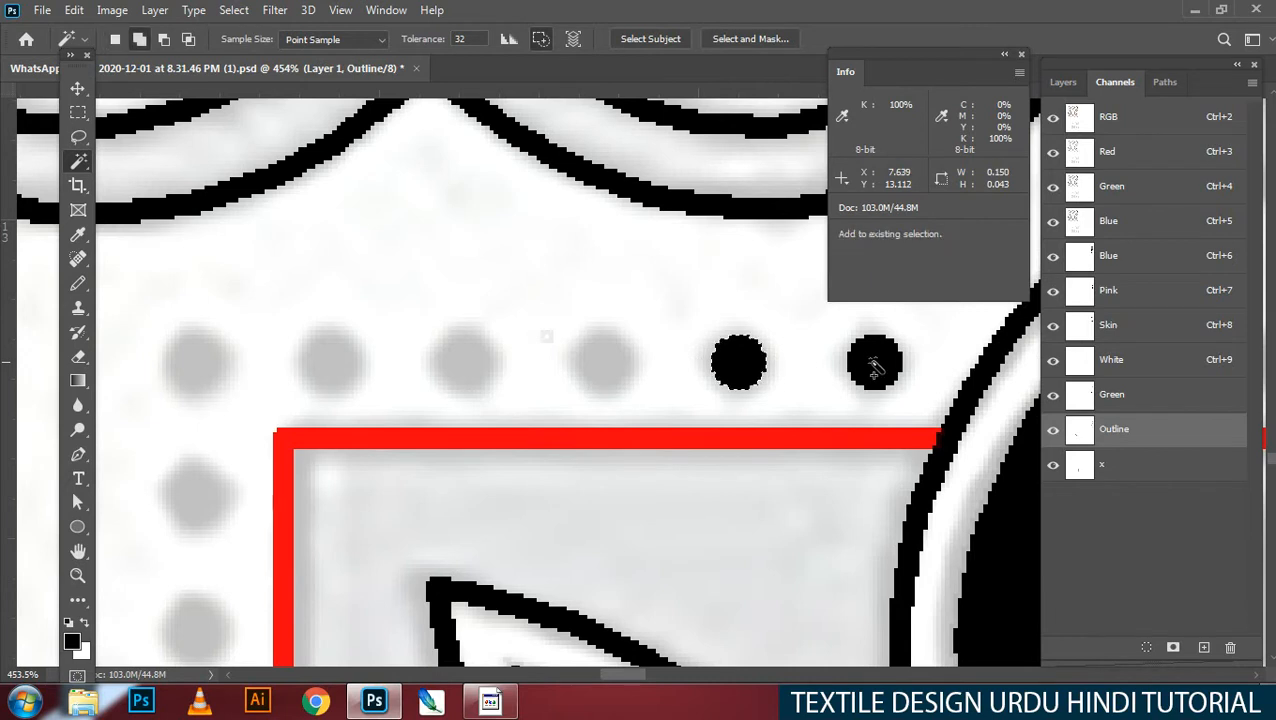
{"action": "key", "text": "v"}
{"action": "left_click_drag", "start_coordinate": [858, 378], "coordinate": [710, 388]}
Step: Add the third dot to the selection and copy the three dots along the row up to the corner, and deselect
{"action": "key", "text": "w"}
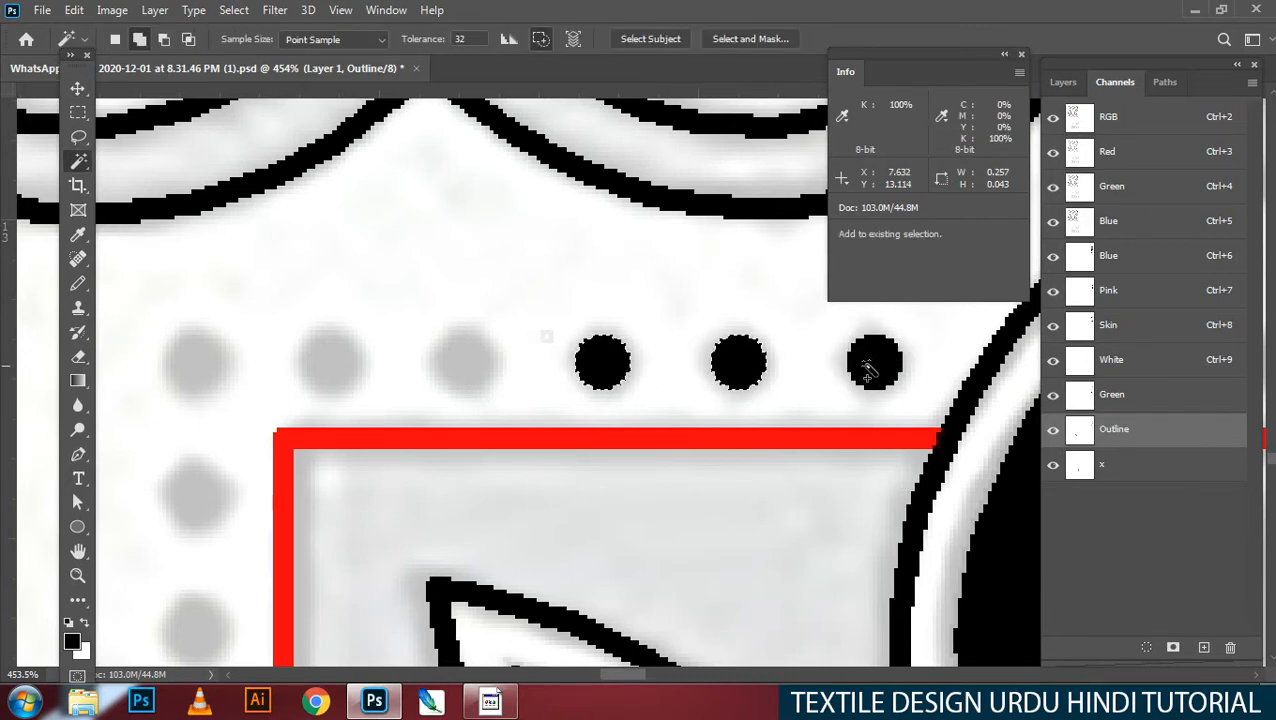
{"action": "key", "text": "v"}
{"action": "left_click_drag", "start_coordinate": [816, 397], "coordinate": [604, 400]}
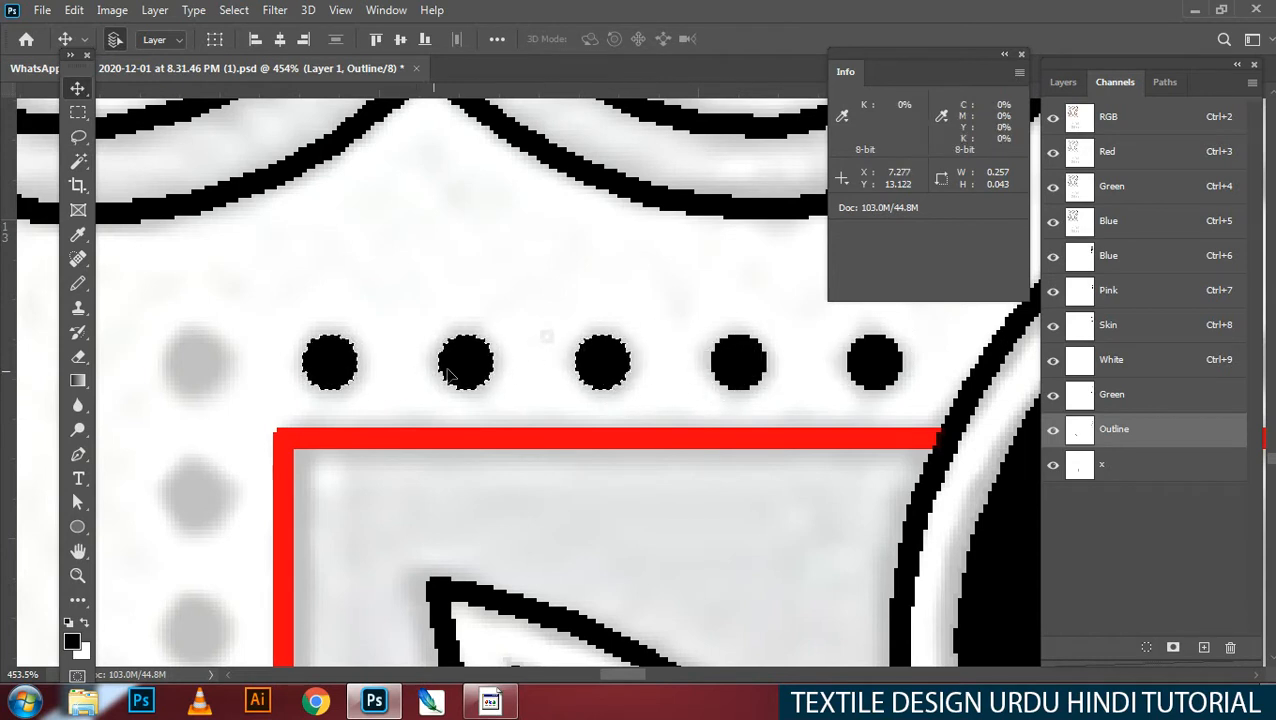
{"action": "left_click_drag", "start_coordinate": [607, 362], "coordinate": [471, 346]}
{"action": "scroll", "coordinate": [474, 389], "scroll_direction": "down", "scroll_amount": 6}
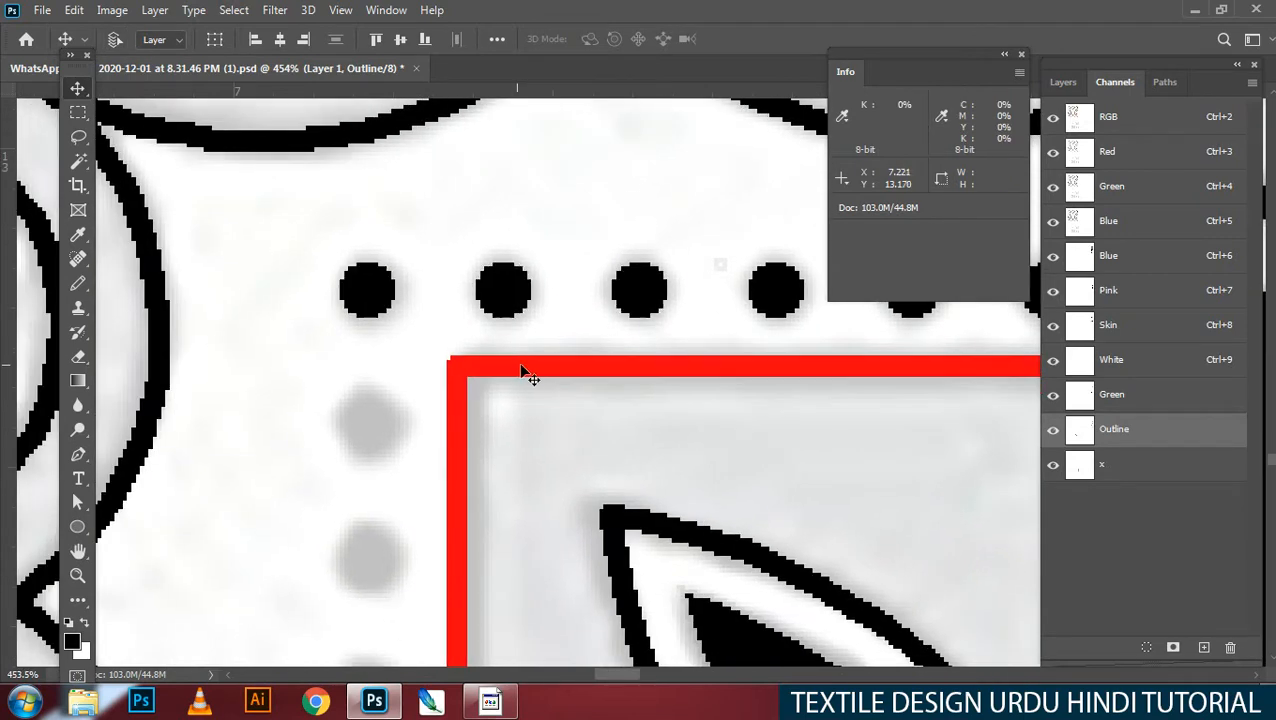
Step: Copy the corner dot down onto the first traced dot of the vertical row, and copy that pair one spacing further down
{"action": "scroll", "coordinate": [469, 380], "scroll_direction": "up", "scroll_amount": 3}
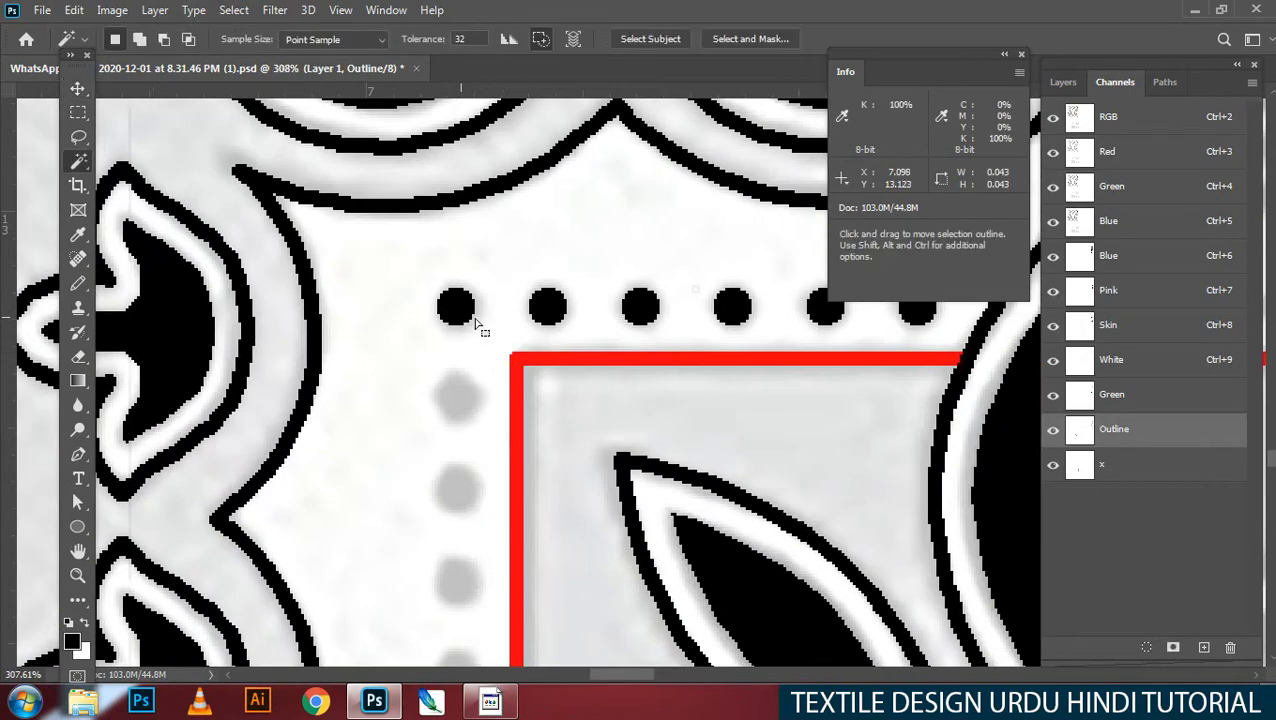
{"action": "left_click_drag", "start_coordinate": [460, 317], "coordinate": [460, 405]}
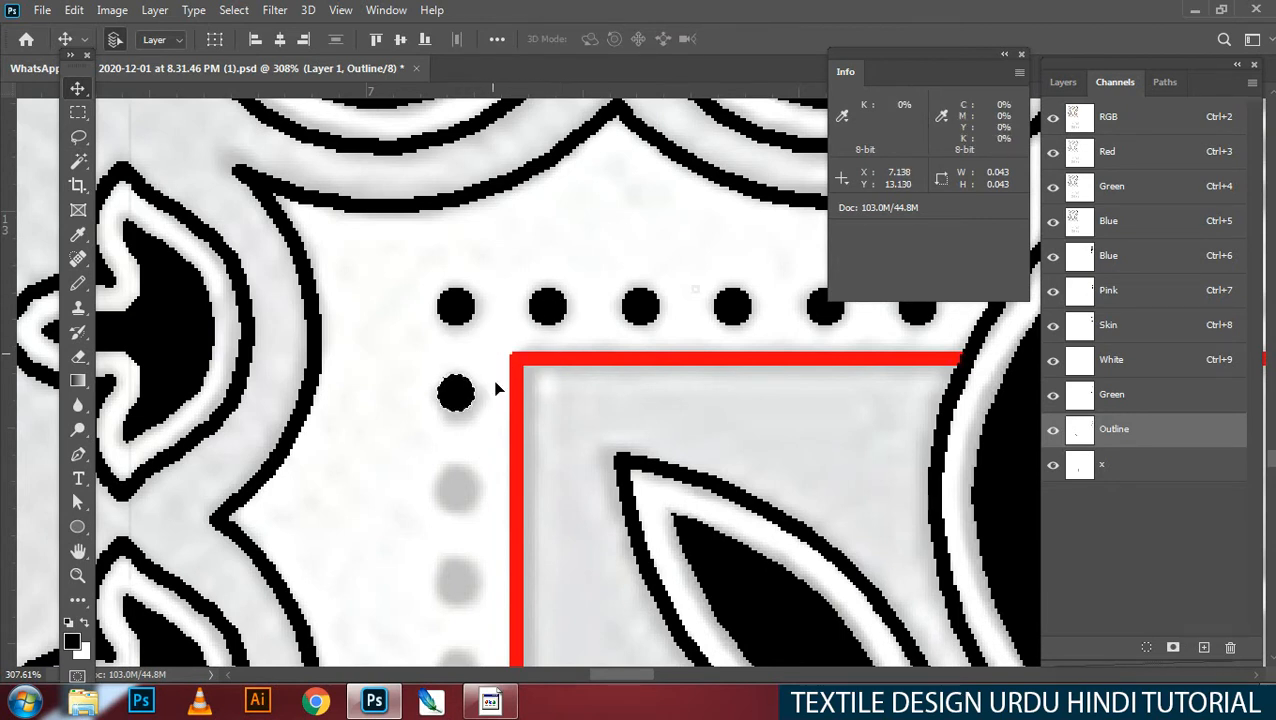
{"action": "key", "text": "w"}
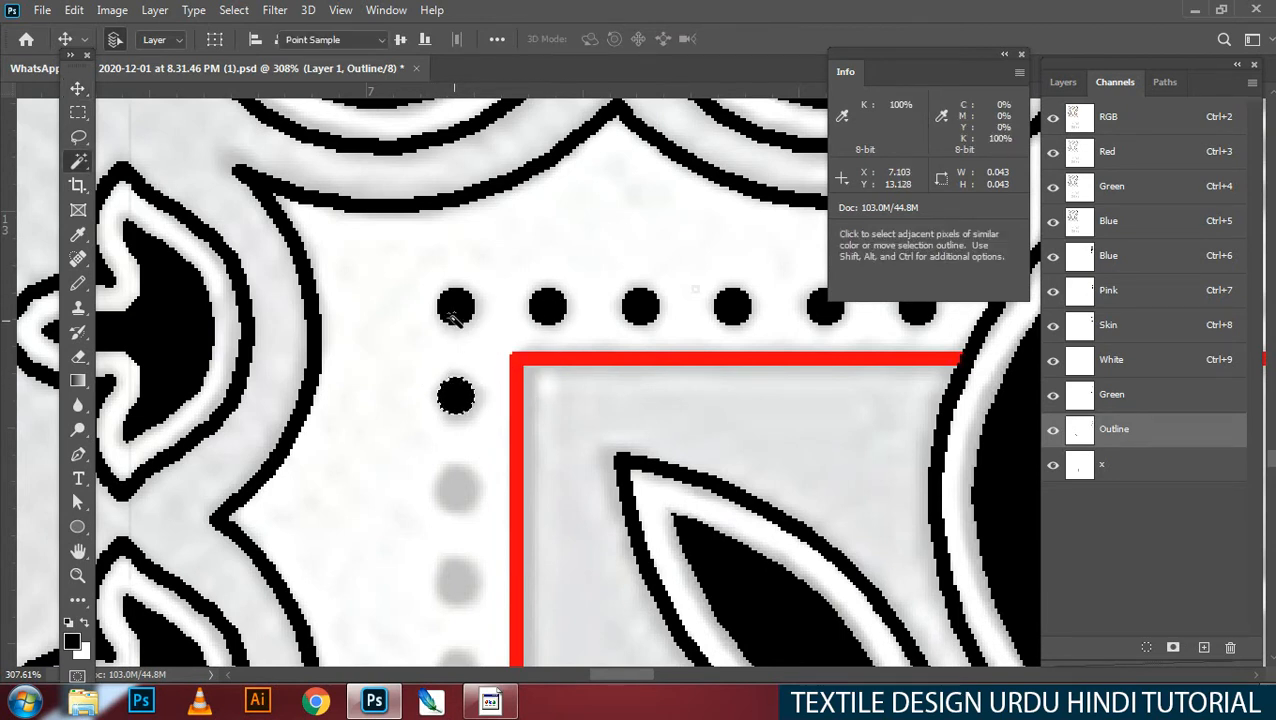
{"action": "left_click", "coordinate": [461, 314], "text": "shift"}
{"action": "key", "text": "v"}
{"action": "left_click_drag", "start_coordinate": [469, 325], "coordinate": [504, 220]}
Step: Copy the pair of dots down the inner square's vertical dot row until it meets the petal, and nudge the fourth dot to even the spacing
{"action": "scroll", "coordinate": [506, 401], "scroll_direction": "up", "scroll_amount": 3}
{"action": "key", "text": "Down"}
{"action": "left_click_drag", "start_coordinate": [431, 357], "coordinate": [453, 380]}
{"action": "key", "text": "ctrl+z"}
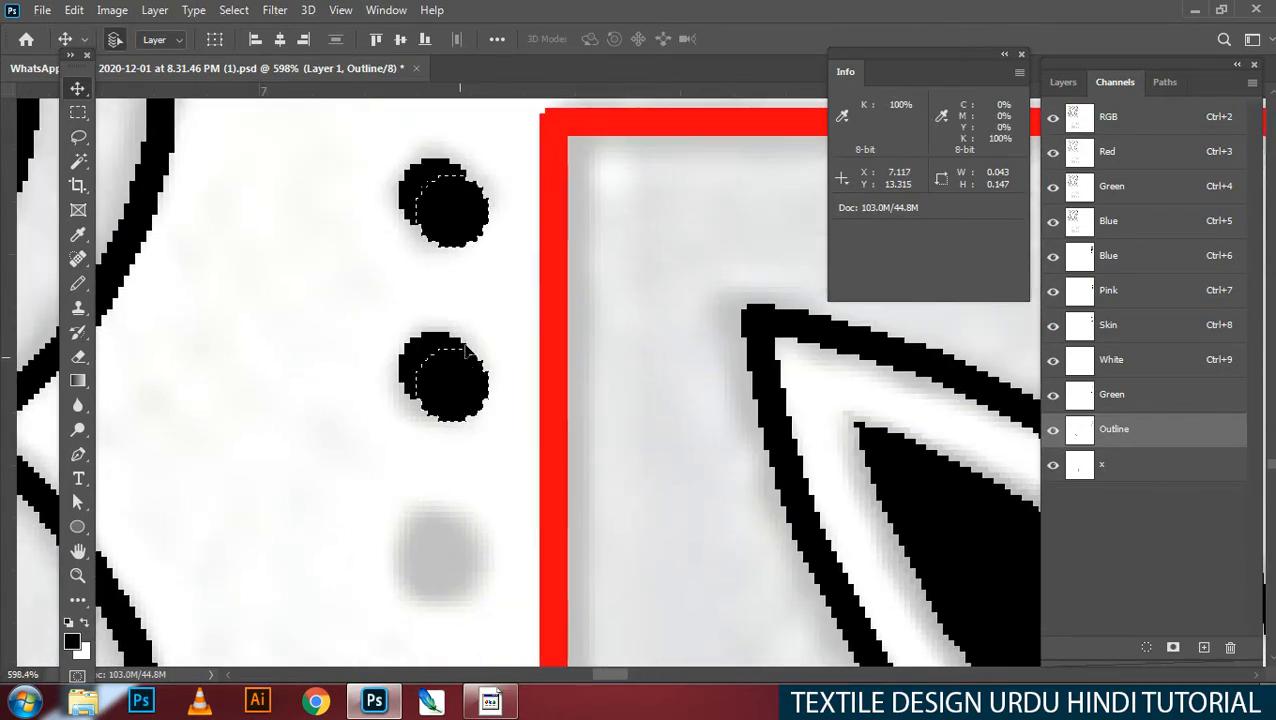
{"action": "left_click_drag", "start_coordinate": [432, 195], "coordinate": [443, 374]}
{"action": "scroll", "coordinate": [481, 433], "scroll_direction": "down", "scroll_amount": 1}
{"action": "scroll", "coordinate": [481, 433], "scroll_direction": "down", "scroll_amount": 3}
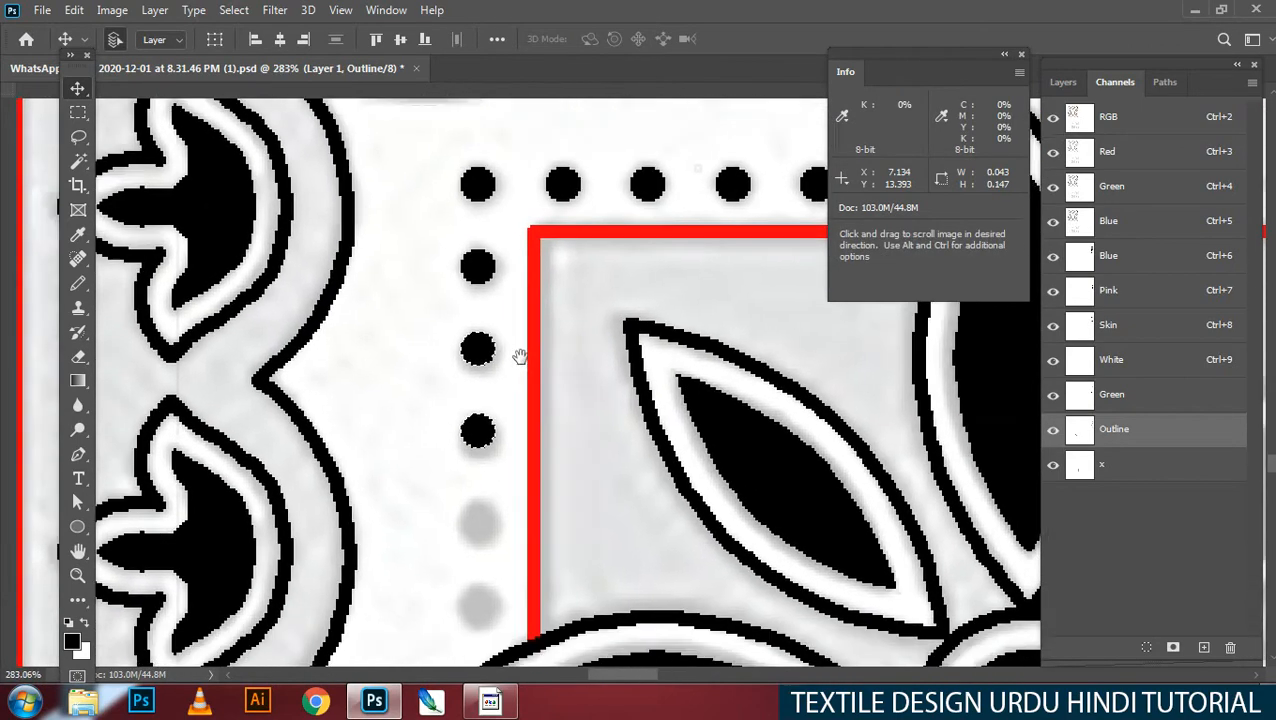
{"action": "left_click_drag", "start_coordinate": [478, 313], "coordinate": [495, 460]}
{"action": "key", "text": "w"}
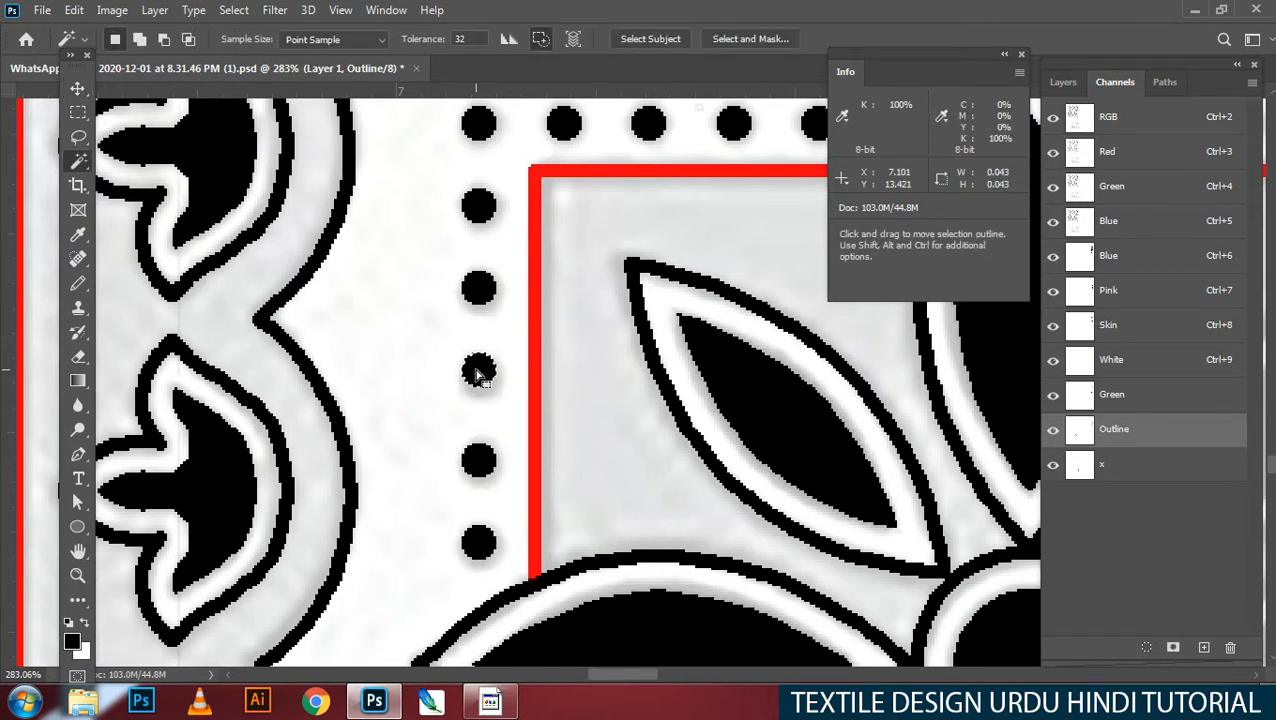
{"action": "key", "text": "v"}
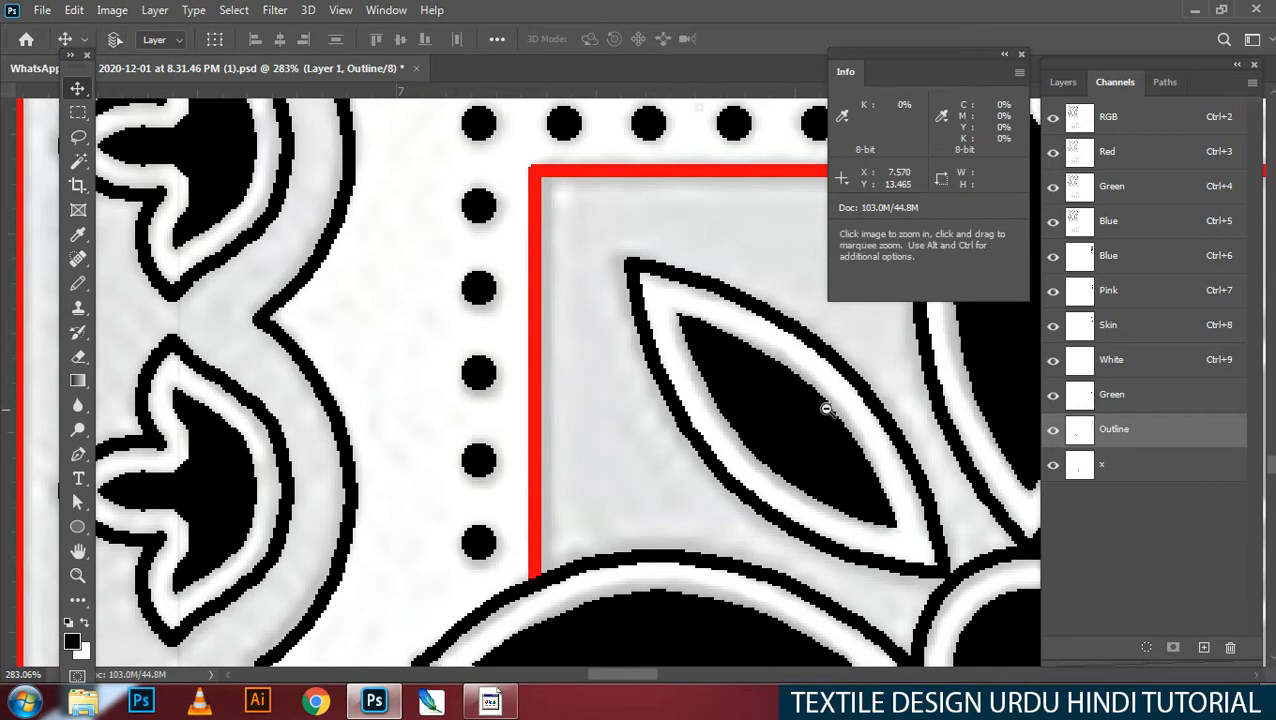
Step: Show the guides and stamp a 13 px black Pencil dot on the outer top row, just left of the vertical centre guide
{"action": "left_click_drag", "start_coordinate": [826, 407], "coordinate": [740, 380]}
{"action": "left_click_drag", "start_coordinate": [817, 343], "coordinate": [697, 408]}
{"action": "key", "text": "ctrl+semicolon"}
{"action": "left_click_drag", "start_coordinate": [641, 371], "coordinate": [738, 368]}
{"action": "key", "text": "b"}
{"action": "left_click_drag", "start_coordinate": [623, 393], "coordinate": [643, 353]}
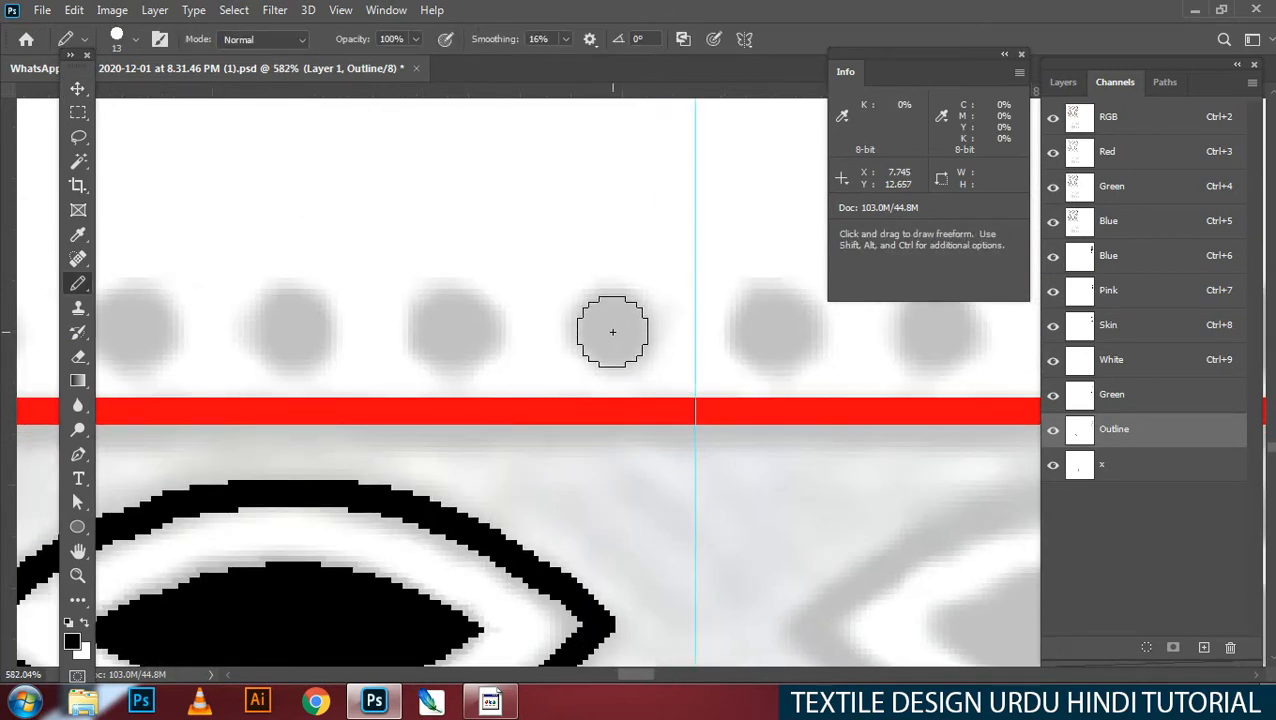
{"action": "left_click", "coordinate": [612, 331]}
Step: Copy the stamped dot repeatedly leftward along the outer top row, over each grey dot up to the one before the corner
{"action": "key", "text": "v"}
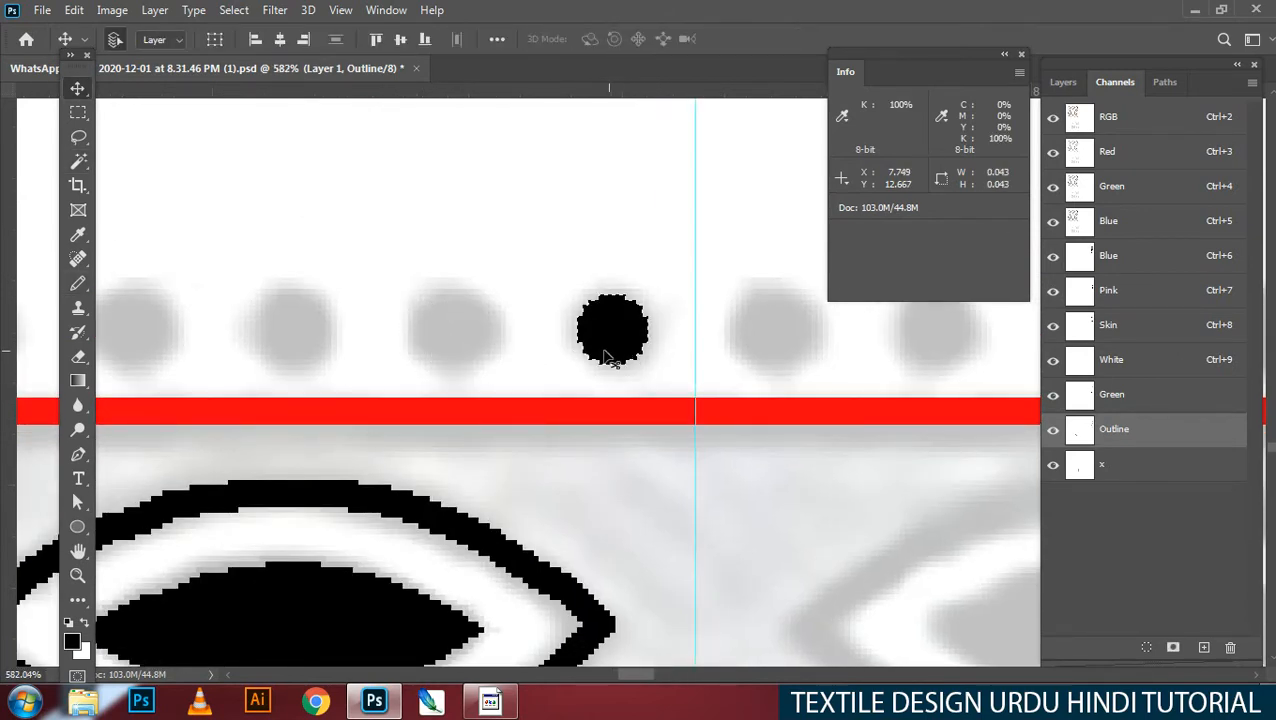
{"action": "left_click_drag", "start_coordinate": [603, 355], "coordinate": [478, 342]}
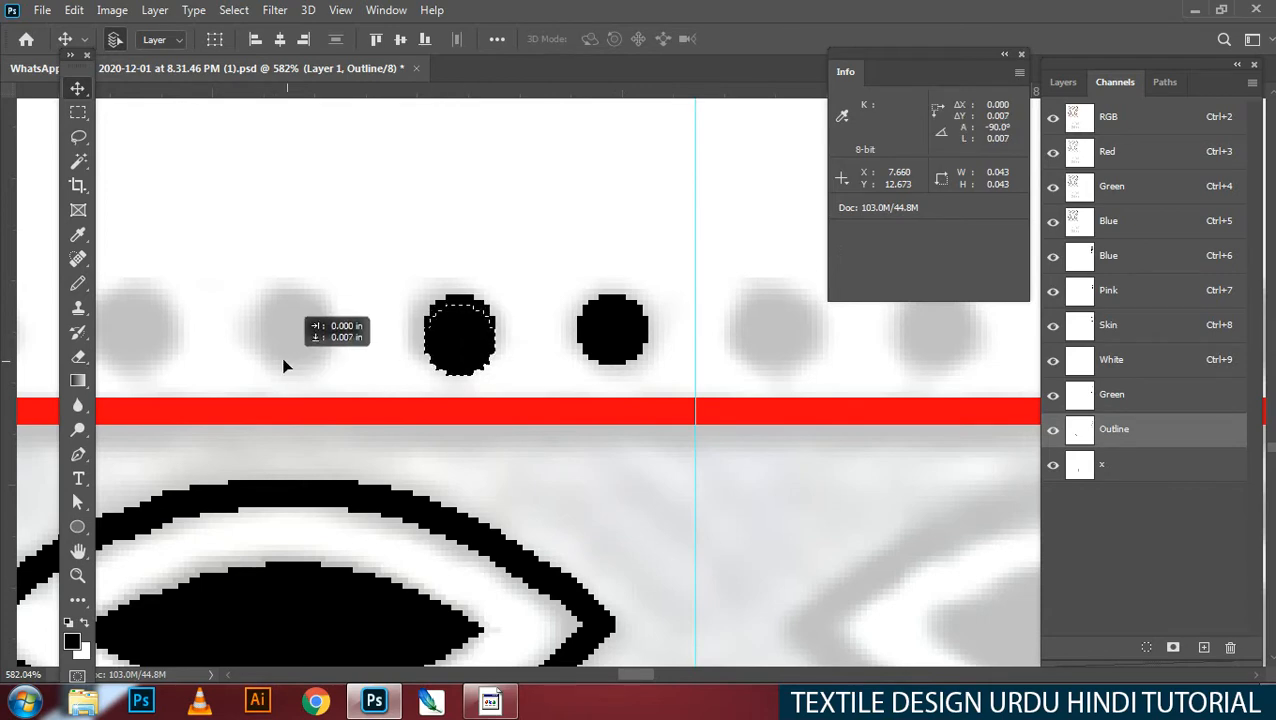
{"action": "key", "text": "h"}
{"action": "key", "text": "Tab"}
{"action": "left_click_drag", "start_coordinate": [570, 393], "coordinate": [1008, 353]}
{"action": "key", "text": "v"}
{"action": "left_click_drag", "start_coordinate": [954, 265], "coordinate": [330, 300]}
{"action": "left_click_drag", "start_coordinate": [241, 281], "coordinate": [985, 286]}
{"action": "left_click_drag", "start_coordinate": [888, 255], "coordinate": [581, 266]}
{"action": "left_click_drag", "start_coordinate": [575, 265], "coordinate": [275, 270]}
{"action": "left_click_drag", "start_coordinate": [474, 296], "coordinate": [910, 277]}
{"action": "left_click_drag", "start_coordinate": [637, 242], "coordinate": [368, 262]}
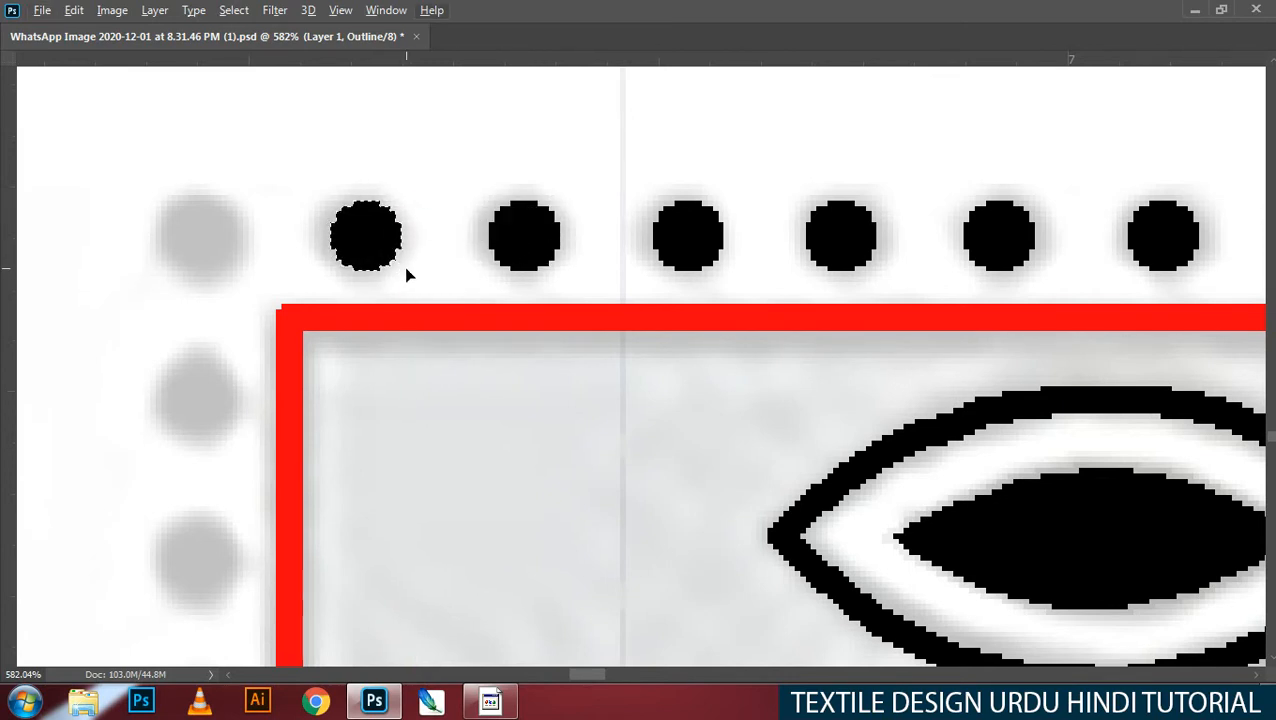
Step: Copy the dot onto the outer top-left corner and over the first two grey dots of the column below it
{"action": "left_click_drag", "start_coordinate": [372, 255], "coordinate": [211, 258]}
{"action": "key", "text": "Down"}
{"action": "left_click_drag", "start_coordinate": [225, 307], "coordinate": [237, 541]}
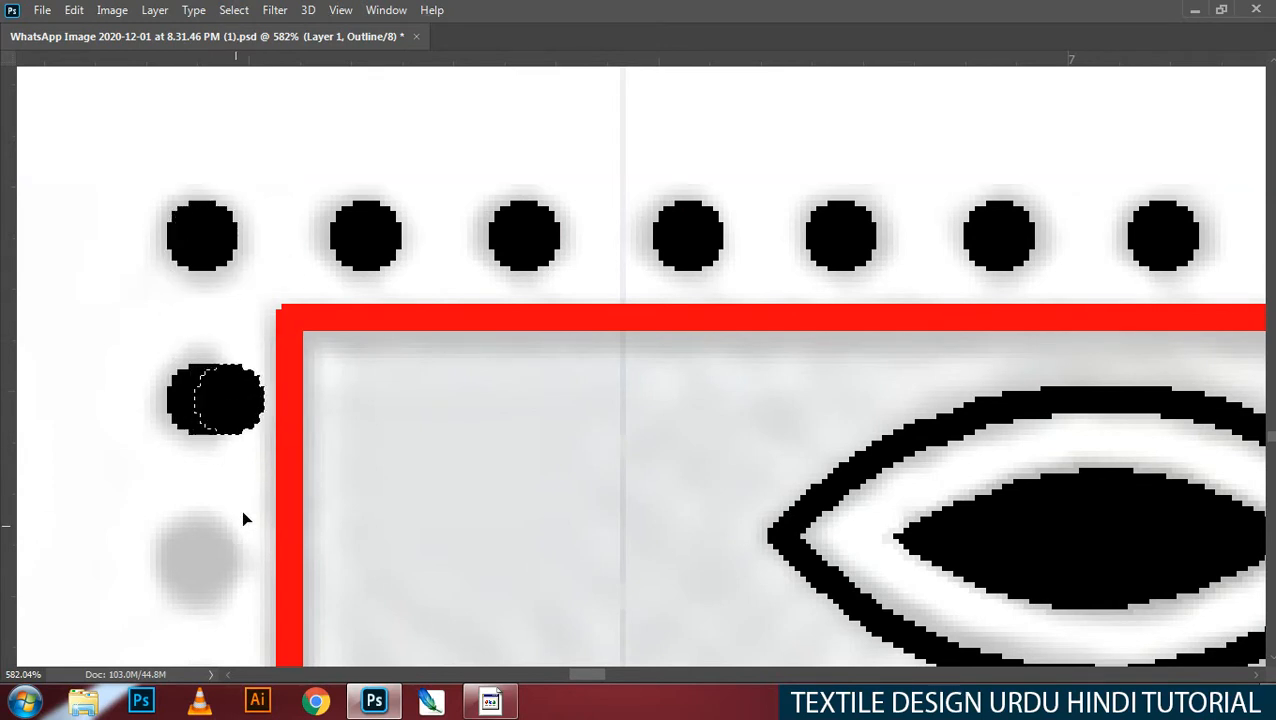
{"action": "key", "text": "ctrl+z"}
{"action": "left_click_drag", "start_coordinate": [208, 423], "coordinate": [227, 582]}
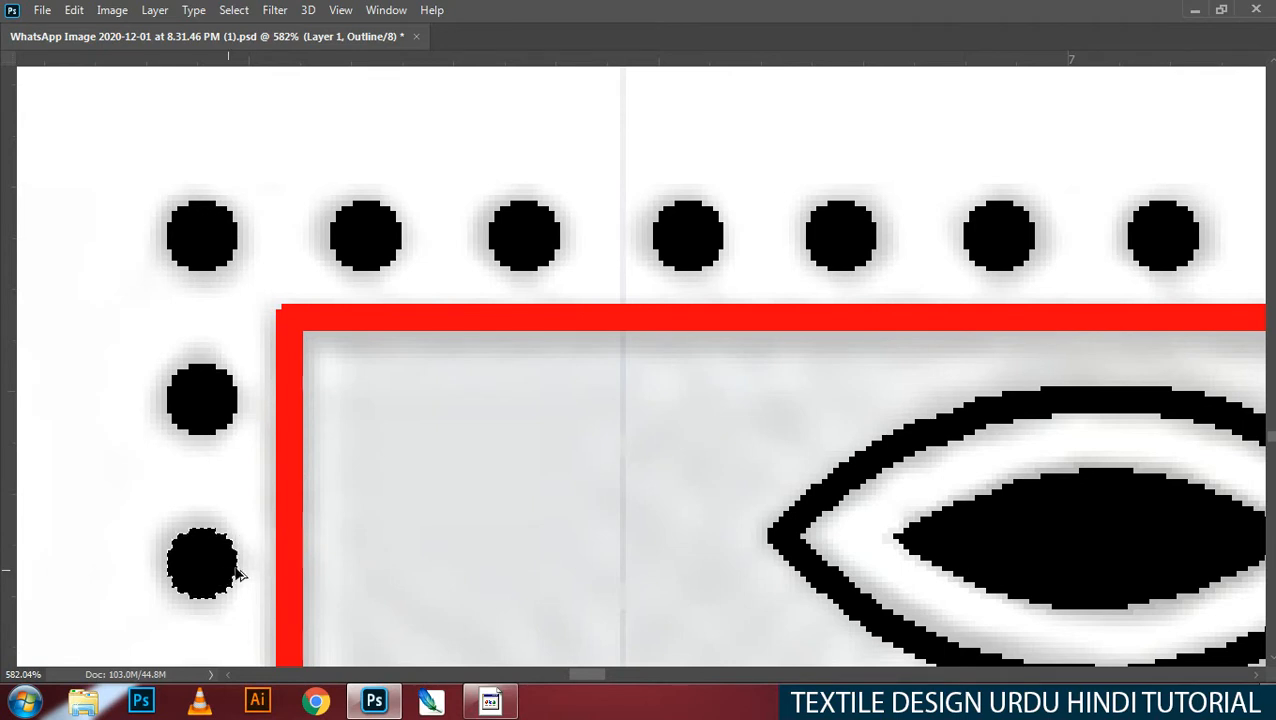
Step: Copy the dot over the next two grey dots of the outer left column and once more onto the upper horizontal guide
{"action": "left_click_drag", "start_coordinate": [397, 478], "coordinate": [555, 106]}
{"action": "left_click_drag", "start_coordinate": [351, 198], "coordinate": [360, 502]}
{"action": "key", "text": "ctrl+z"}
{"action": "left_click_drag", "start_coordinate": [349, 364], "coordinate": [357, 517]}
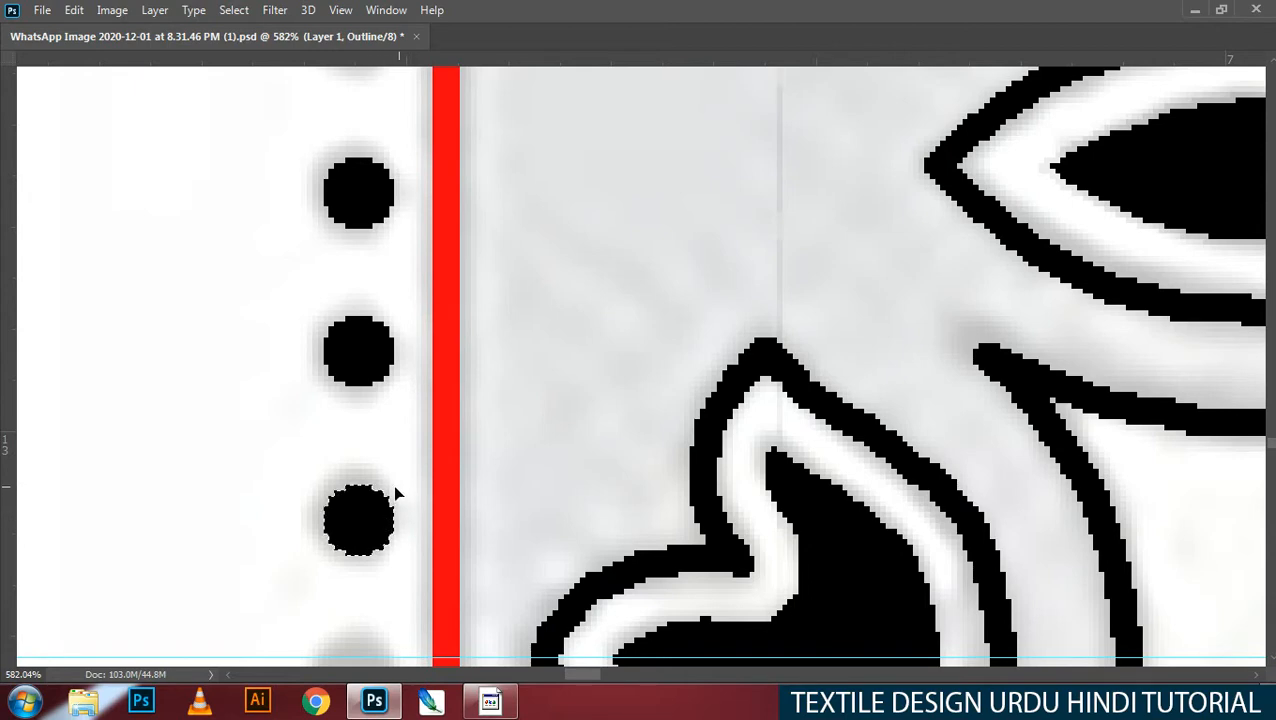
{"action": "scroll", "coordinate": [420, 477], "scroll_direction": "down", "scroll_amount": 4}
{"action": "scroll", "coordinate": [404, 309], "scroll_direction": "up", "scroll_amount": 2}
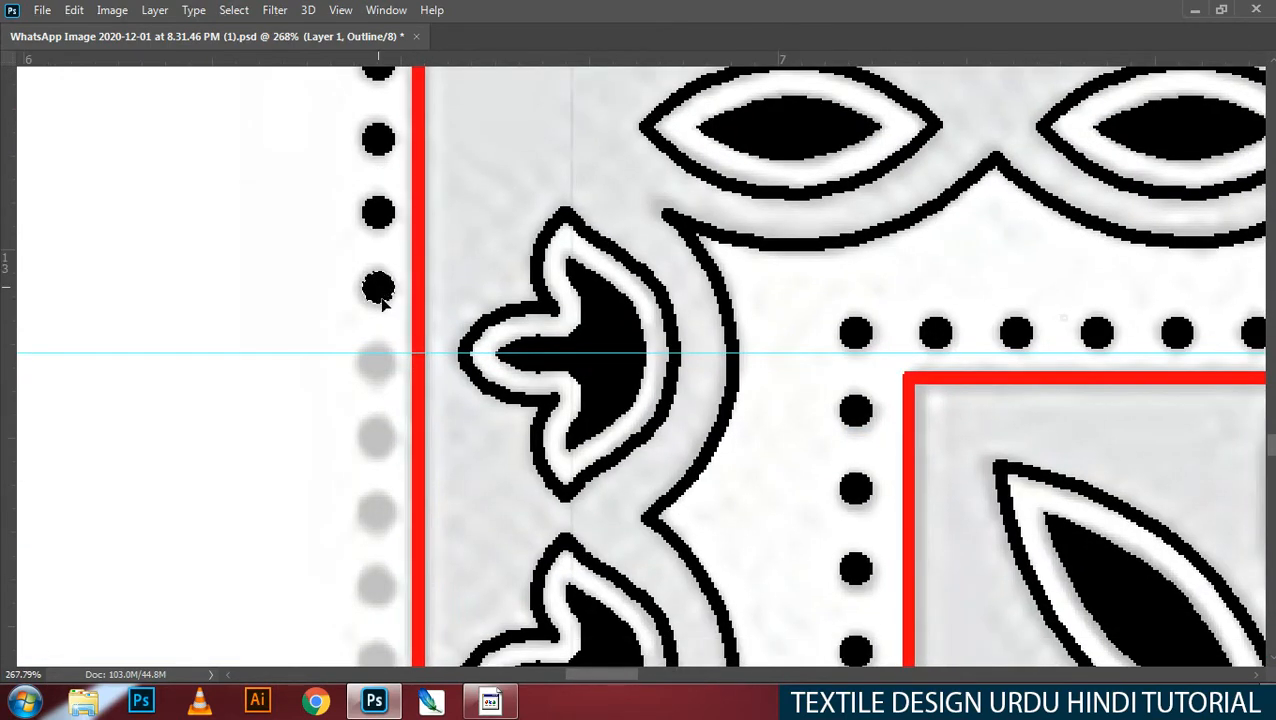
{"action": "left_click_drag", "start_coordinate": [383, 300], "coordinate": [384, 359]}
{"action": "scroll", "coordinate": [384, 359], "scroll_direction": "up", "scroll_amount": 5}
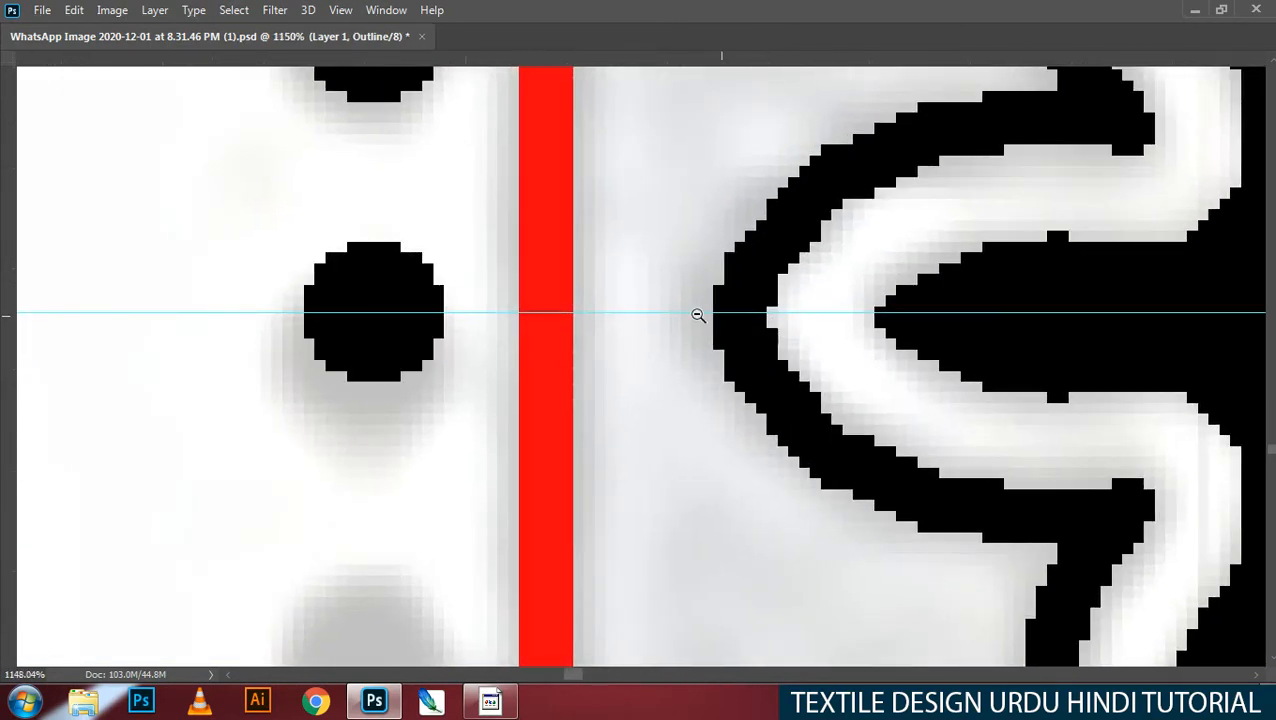
Step: Select the lowest five black dots of the outer left column and copy the group down, starting at the upper horizontal guide
{"action": "scroll", "coordinate": [698, 315], "scroll_direction": "down", "scroll_amount": 9}
{"action": "scroll", "coordinate": [618, 271], "scroll_direction": "right", "scroll_amount": 2}
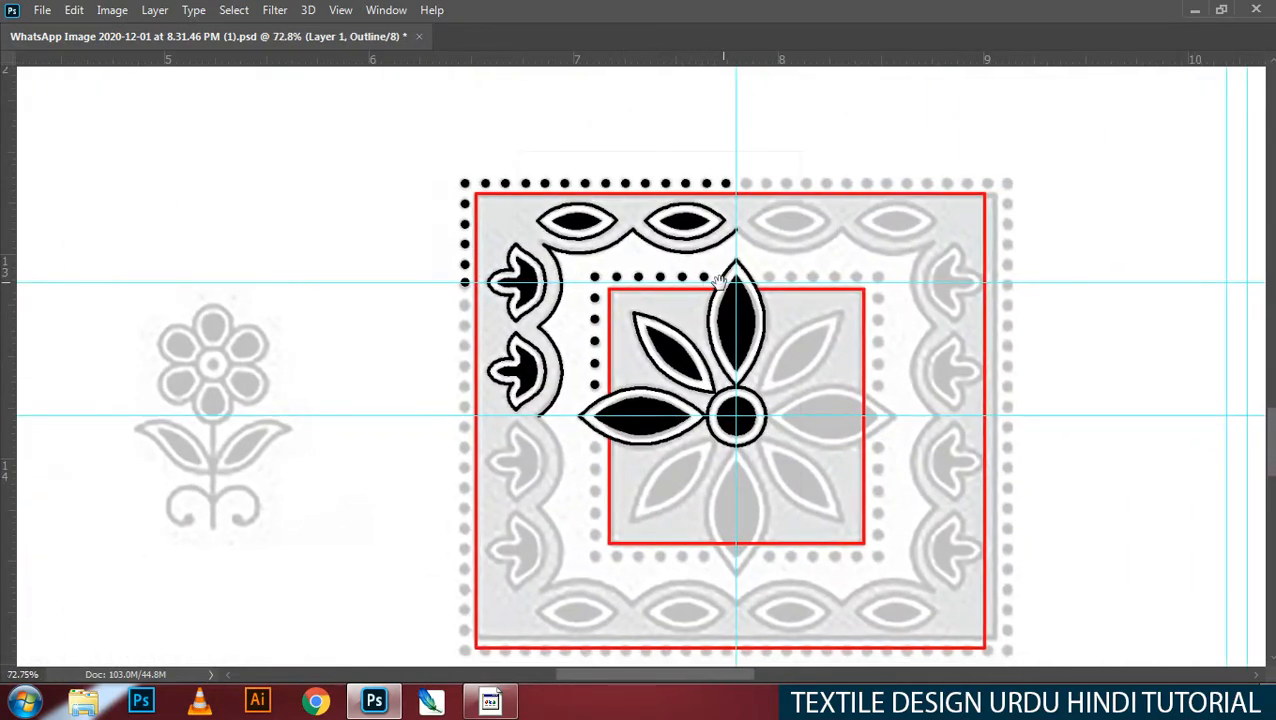
{"action": "scroll", "coordinate": [446, 278], "scroll_direction": "up", "scroll_amount": 5}
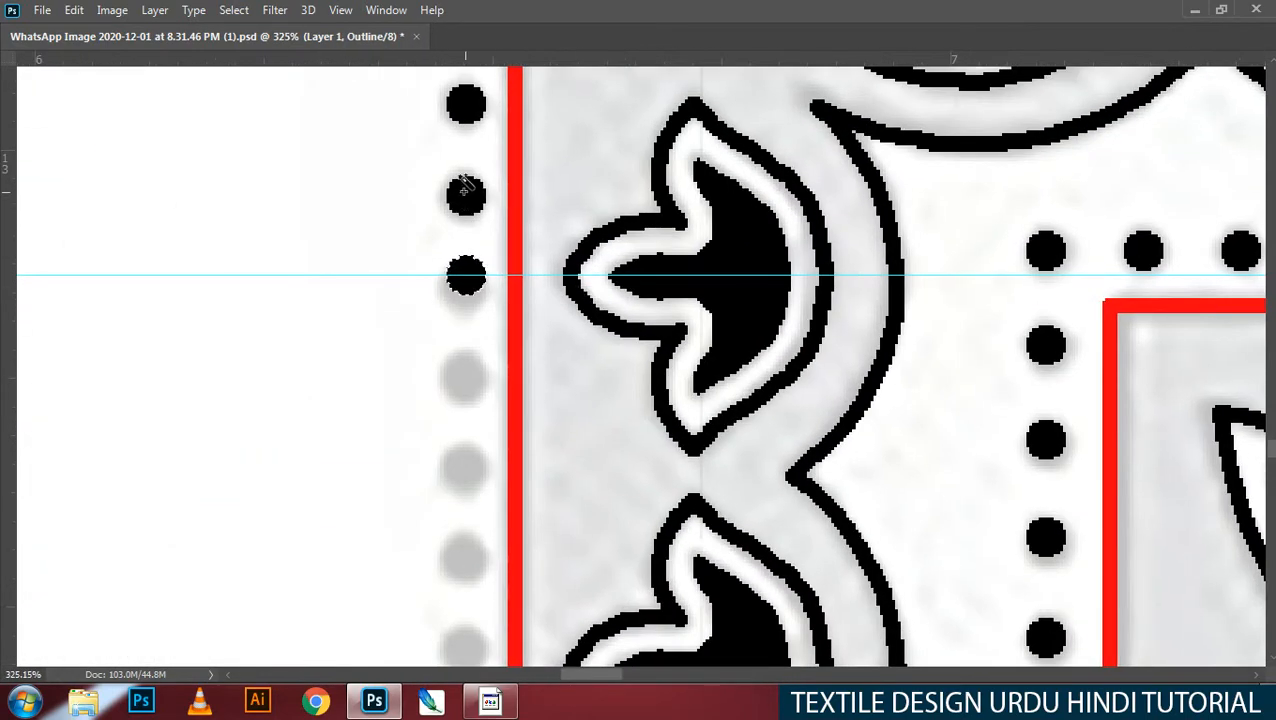
{"action": "left_click_drag", "start_coordinate": [525, 195], "coordinate": [548, 387]}
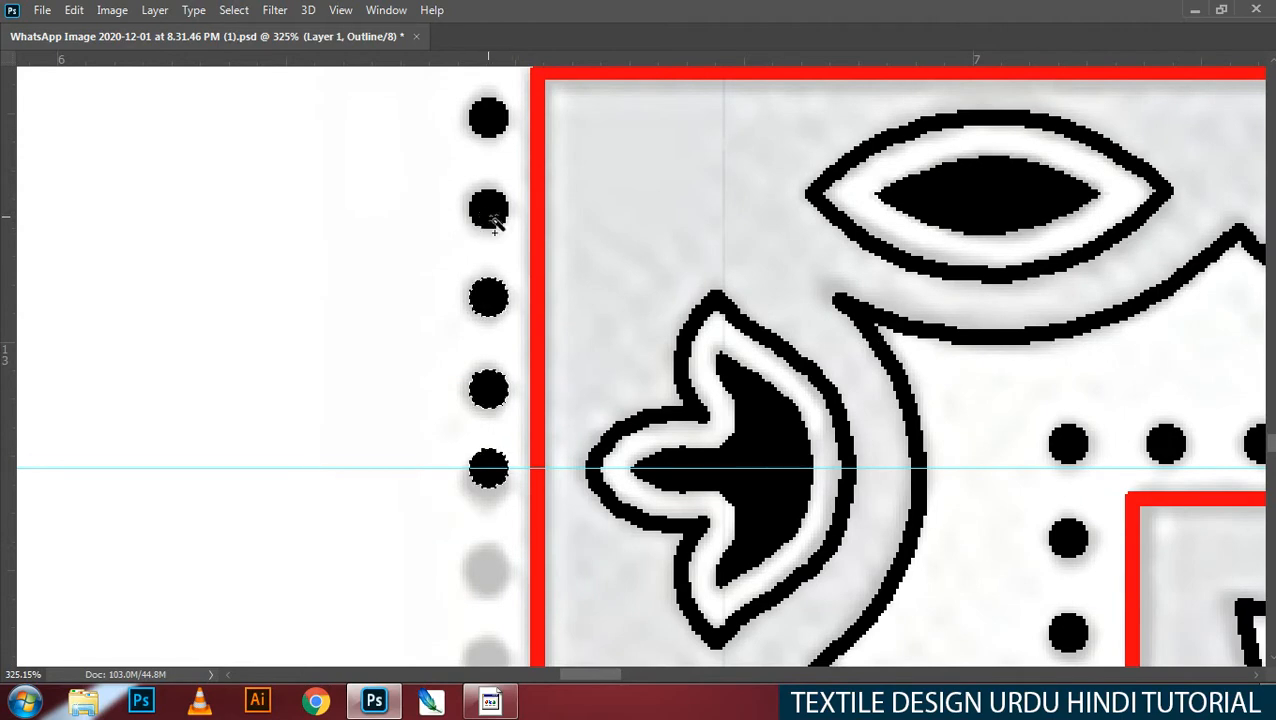
{"action": "left_click_drag", "start_coordinate": [501, 134], "coordinate": [539, 171]}
{"action": "key", "text": "Down"}
{"action": "key", "text": "Down"}
Step: Copy the dot group further down the outer left column, delete the dots below the horizontal centre guide, and deselect
{"action": "left_click", "coordinate": [597, 491], "text": "alt"}
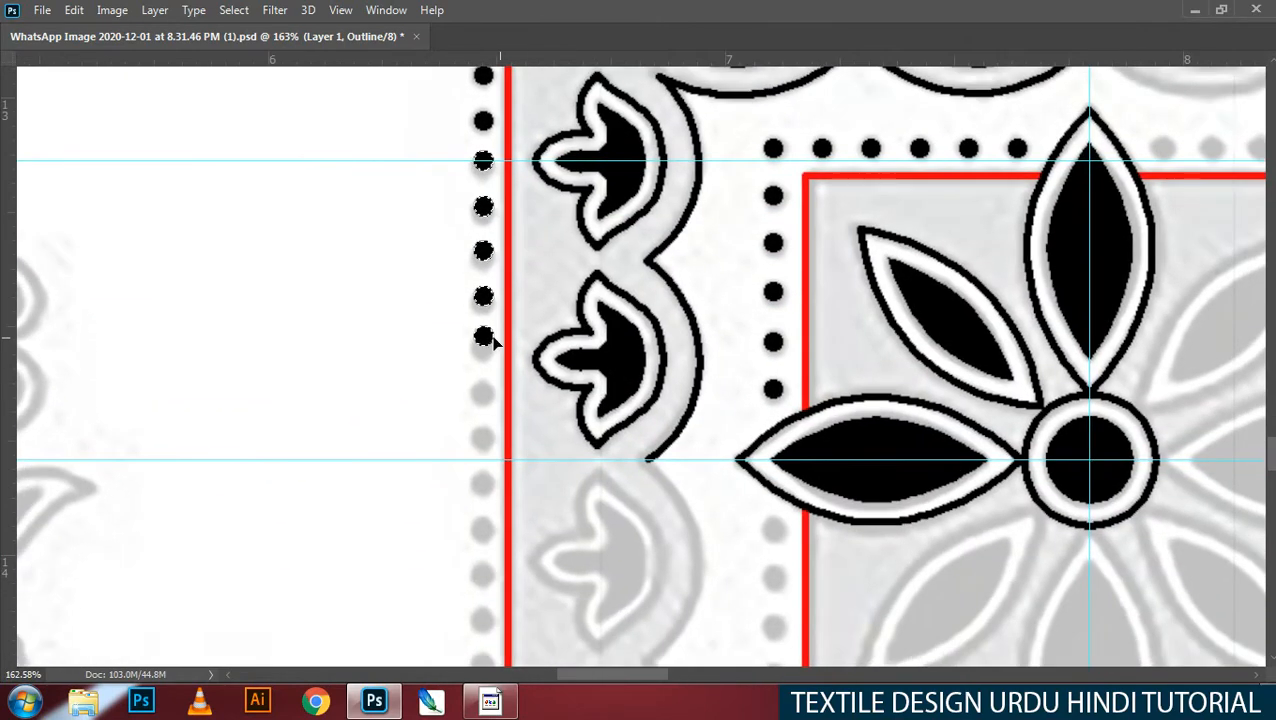
{"action": "left_click_drag", "start_coordinate": [491, 340], "coordinate": [435, 390]}
{"action": "key", "text": "Up"}
{"action": "left_click_drag", "start_coordinate": [633, 466], "coordinate": [572, 419]}
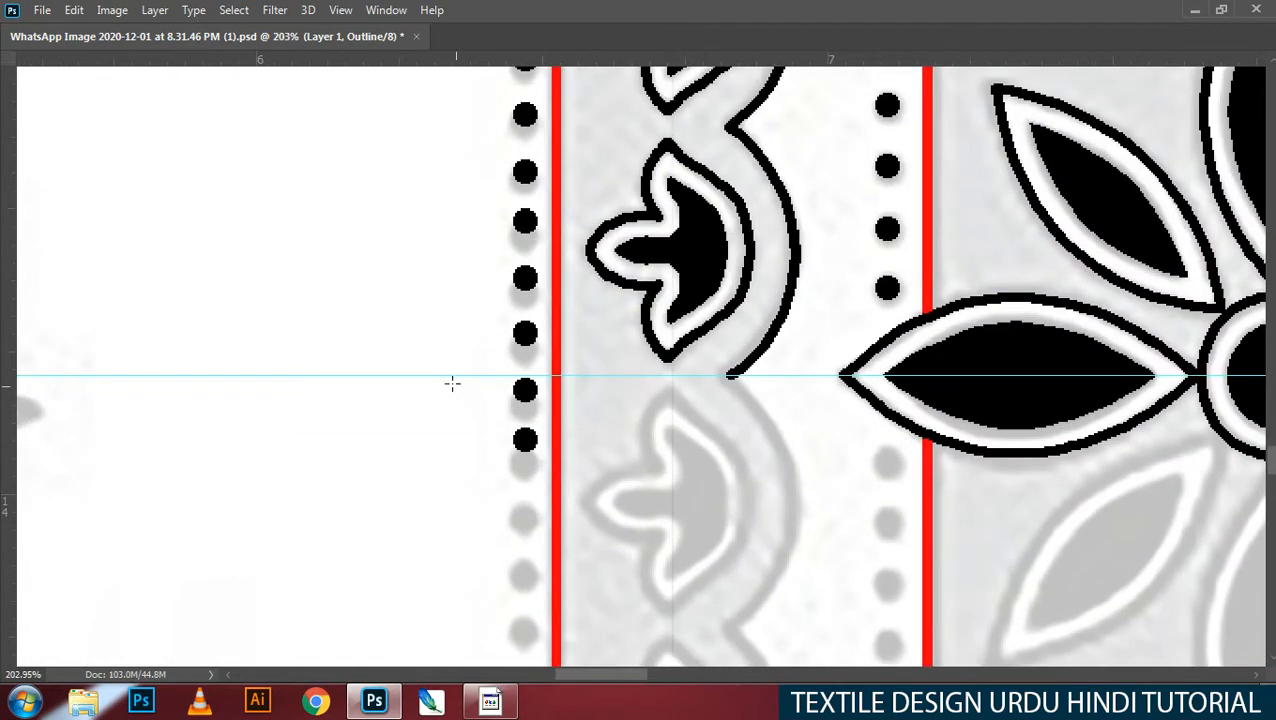
{"action": "left_click_drag", "start_coordinate": [452, 383], "coordinate": [590, 477]}
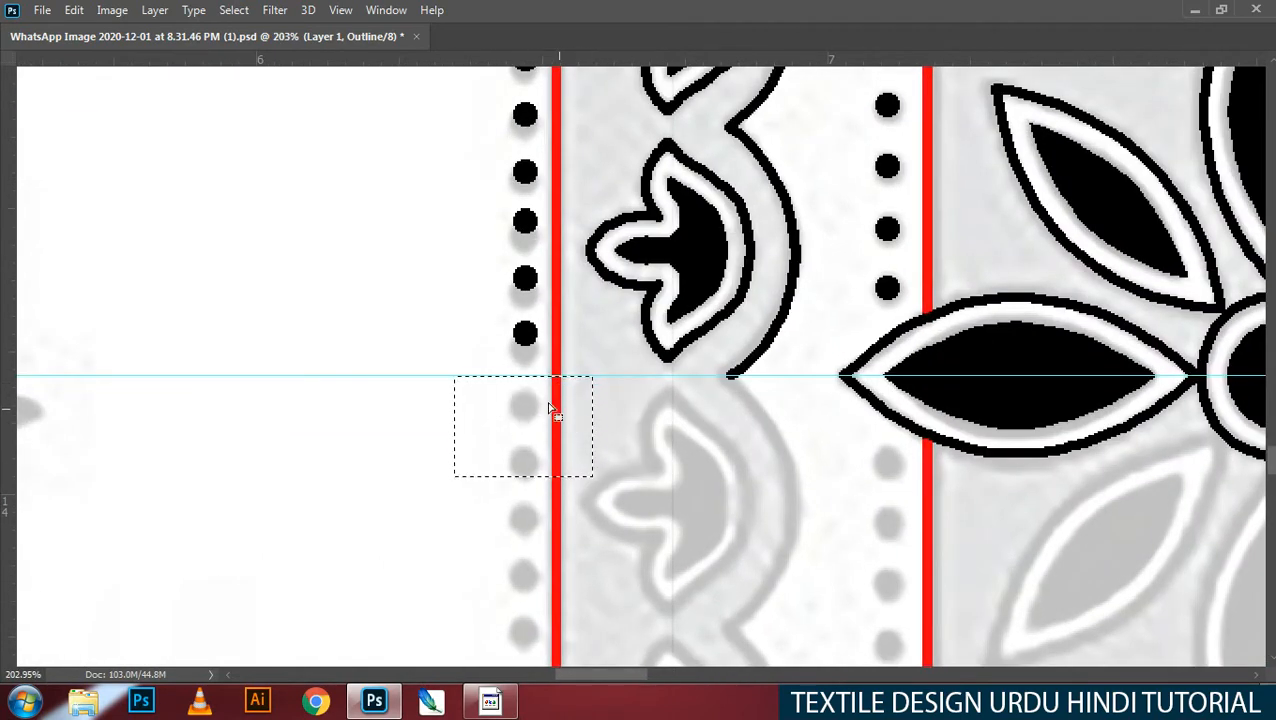
{"action": "key", "text": "ctrl+d"}
Step: Select the lower dots of the outer left column from the upper guide down and nudge them slightly downward to even the spacing
{"action": "left_click_drag", "start_coordinate": [549, 338], "coordinate": [566, 290]}
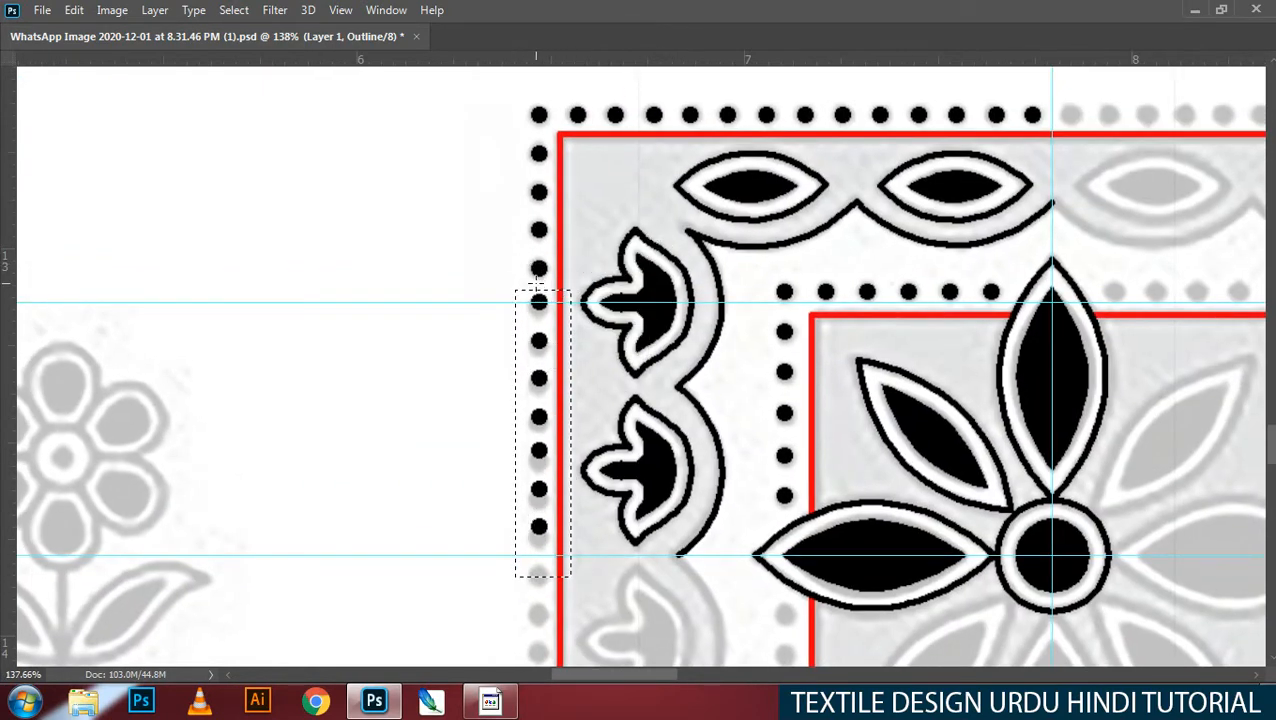
{"action": "key", "text": "Down"}
{"action": "key", "text": "Down"}
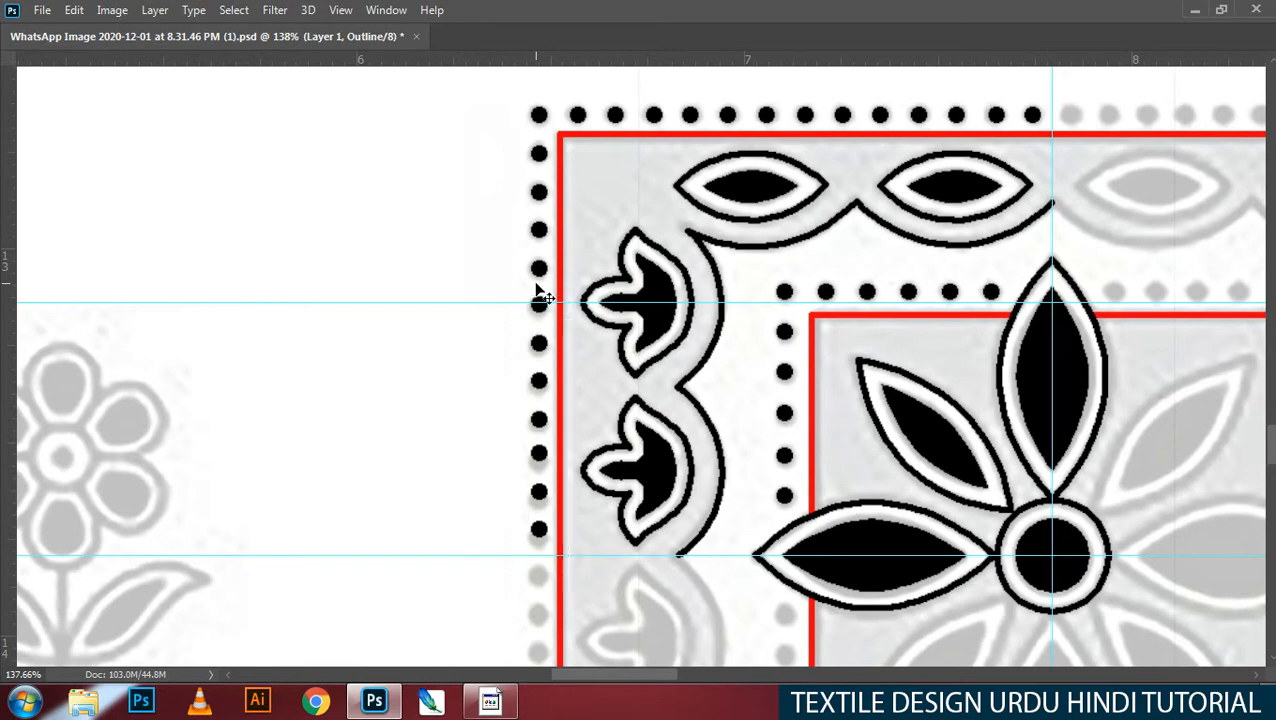
{"action": "left_click_drag", "start_coordinate": [671, 439], "coordinate": [597, 437]}
{"action": "left_click_drag", "start_coordinate": [823, 406], "coordinate": [662, 368]}
{"action": "left_click_drag", "start_coordinate": [754, 383], "coordinate": [716, 315]}
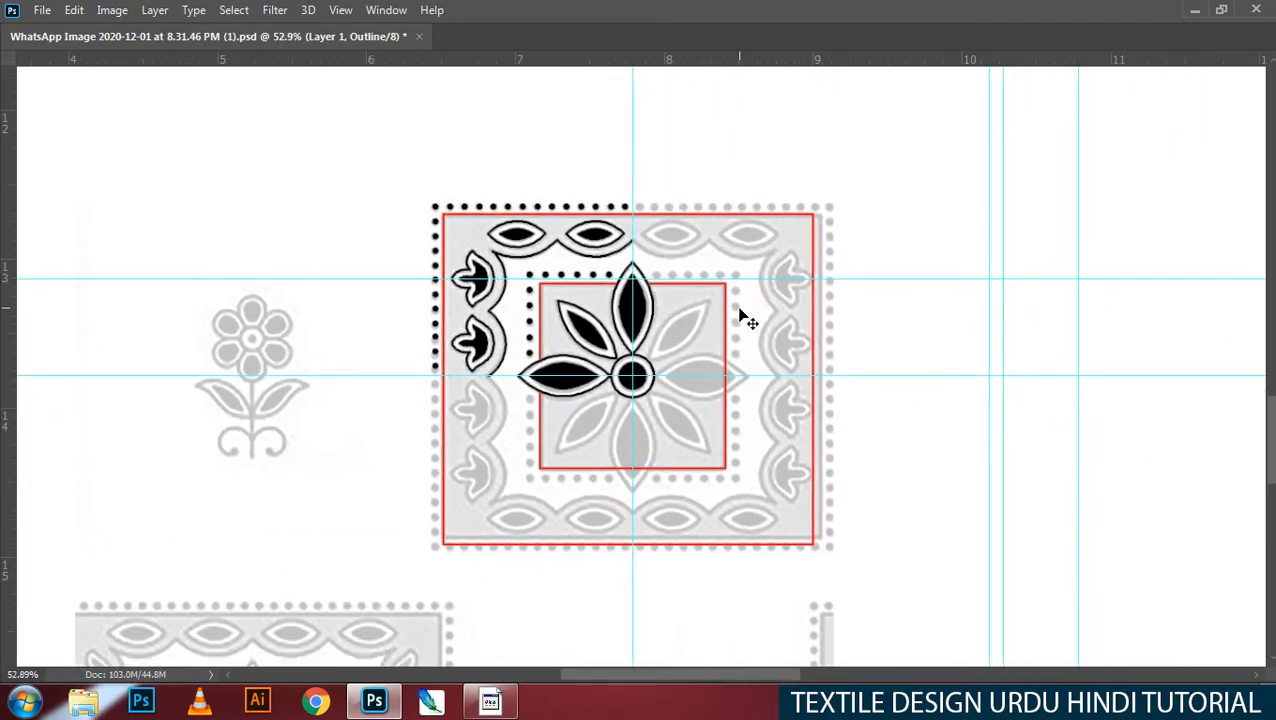
Step: Move the two red square frames from the x channel to the Outline channel in black, and check the tracing without the source image
{"action": "key", "text": "F7"}
{"action": "left_click_drag", "start_coordinate": [647, 350], "coordinate": [694, 347]}
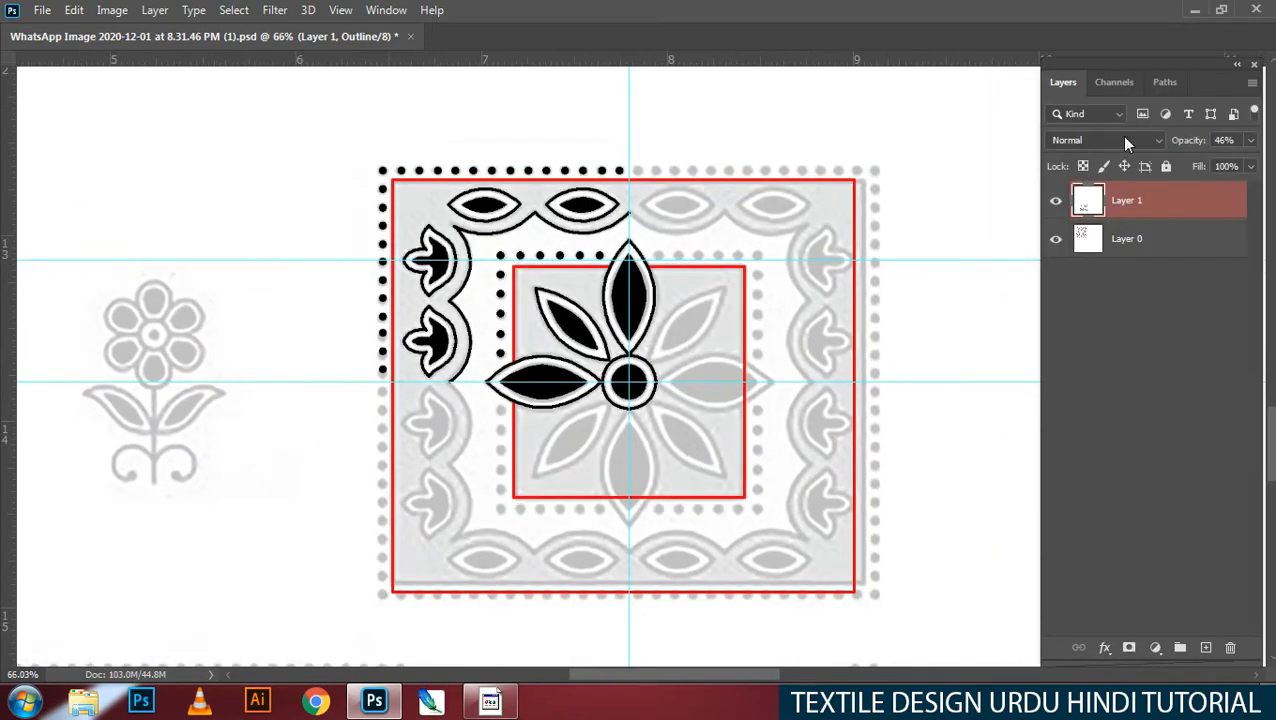
{"action": "left_click", "coordinate": [1134, 84]}
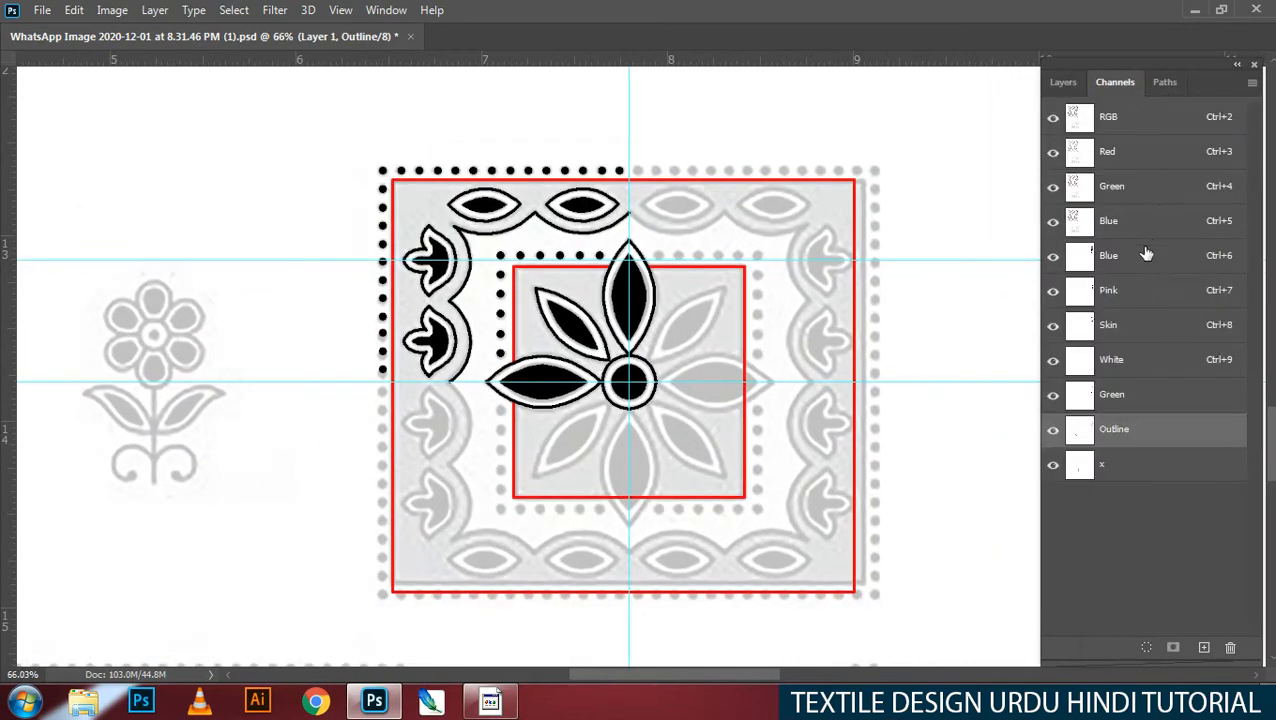
{"action": "left_click", "coordinate": [1129, 472]}
{"action": "left_click", "coordinate": [1135, 466], "text": "ctrl"}
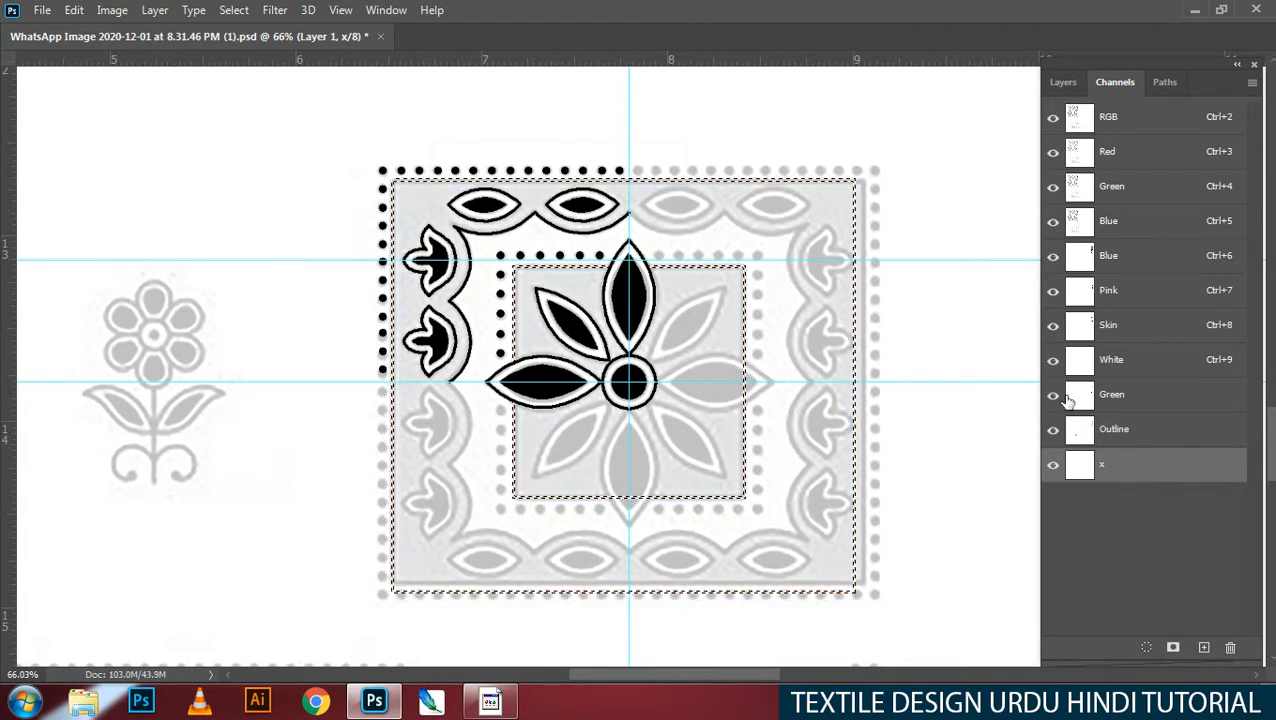
{"action": "left_click", "coordinate": [1165, 434]}
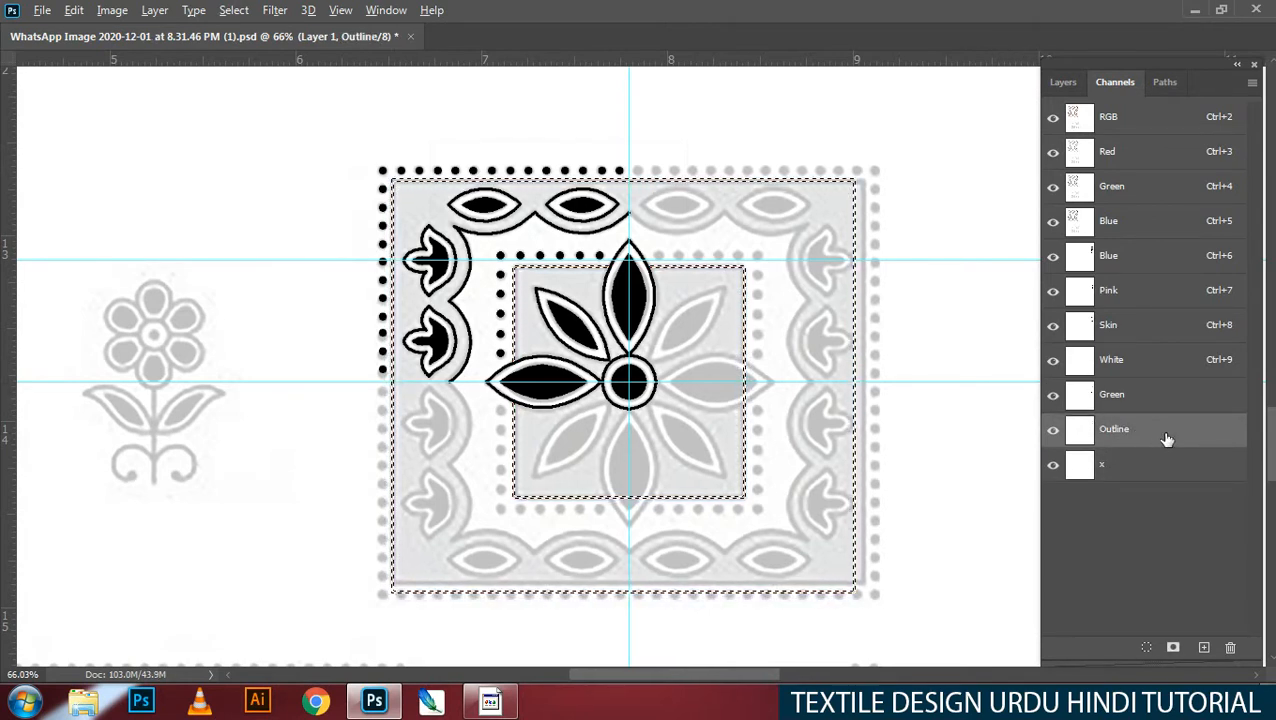
{"action": "key", "text": "alt+BackSpace"}
{"action": "key", "text": "grave"}
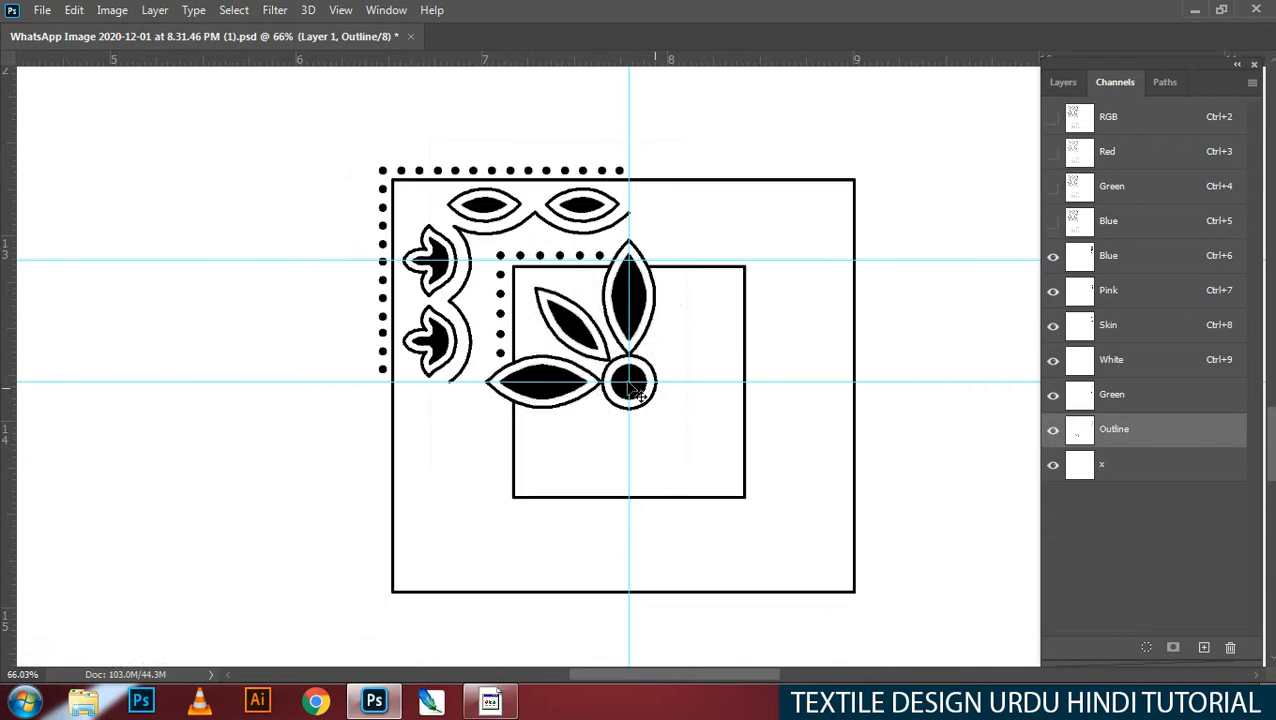
{"action": "scroll", "coordinate": [632, 381], "scroll_direction": "down", "scroll_amount": 2, "text": "alt"}
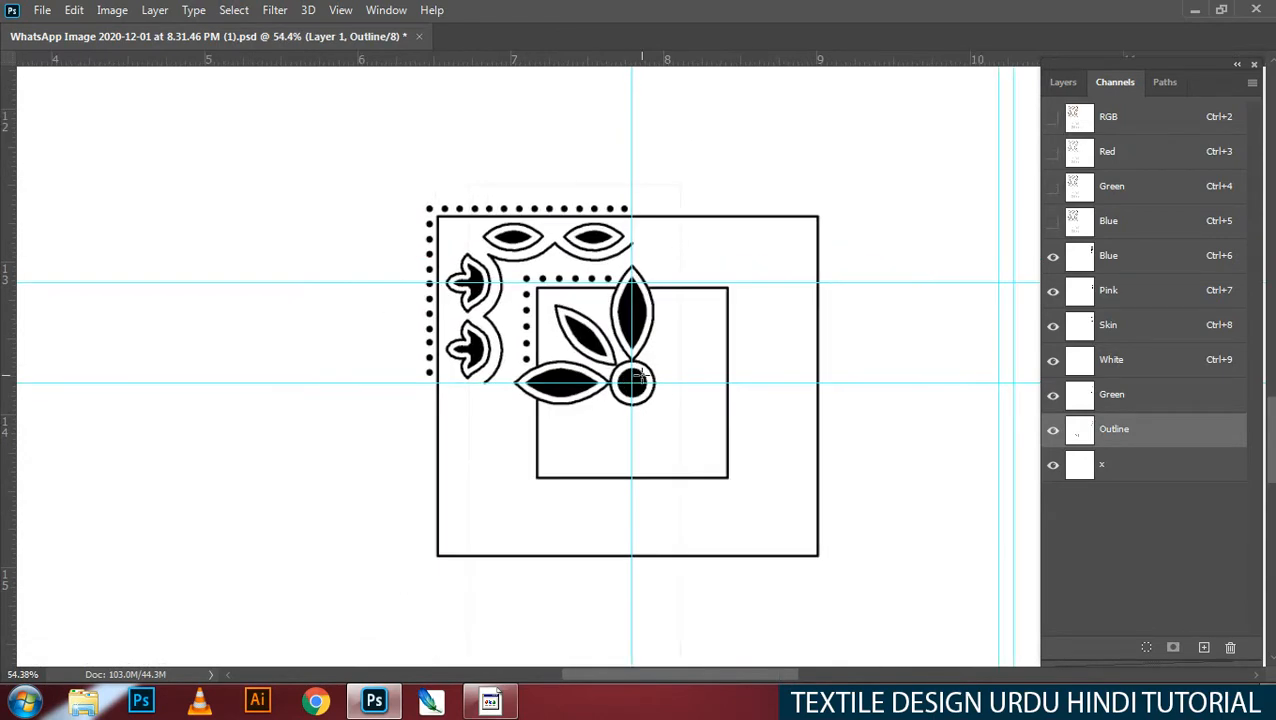
{"action": "key", "text": "grave"}
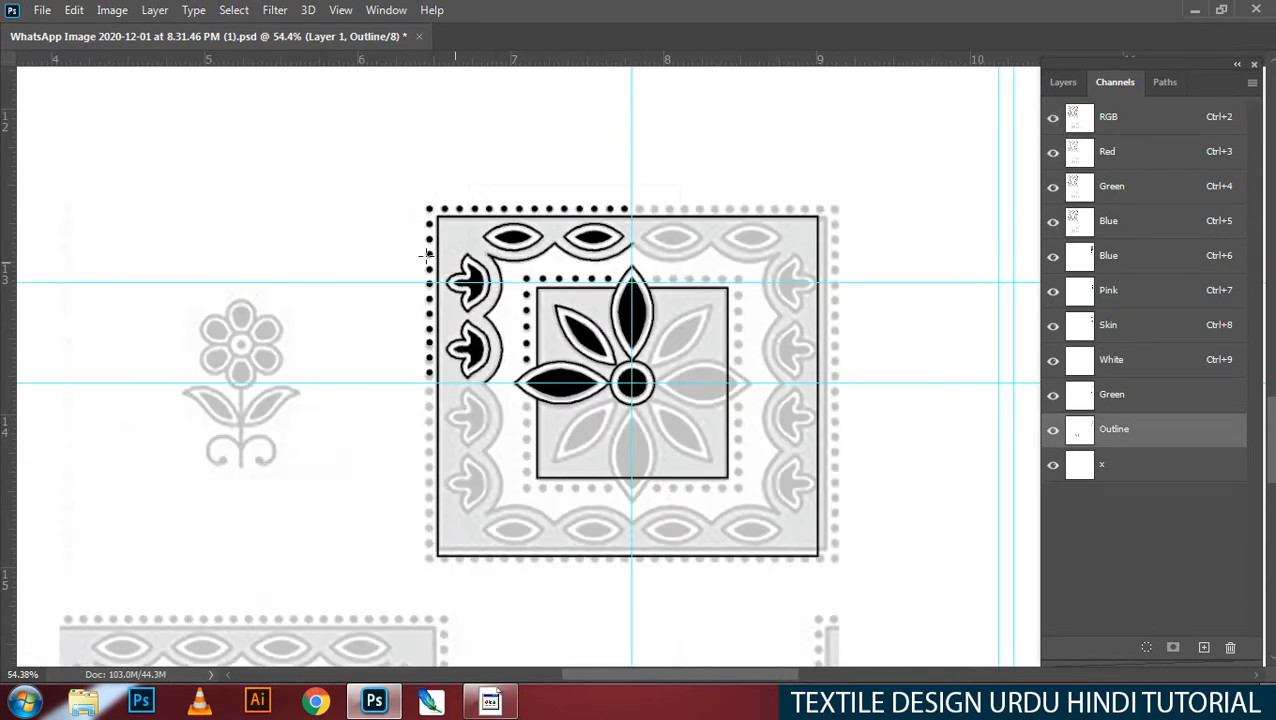
Step: Delete the square motif's Outline artwork right of the vertical center guide and below the horizontal one, keeping only the upper-left quarter
{"action": "mouse_move", "coordinate": [592, 181]}
{"action": "left_mouse_down"}
{"action": "mouse_move", "coordinate": [787, 493]}
{"action": "mouse_move", "coordinate": [921, 596]}
{"action": "left_mouse_up"}
{"action": "left_click_drag", "start_coordinate": [733, 559], "coordinate": [774, 553]}
{"action": "key", "text": "Delete"}
{"action": "left_click_drag", "start_coordinate": [311, 349], "coordinate": [716, 550]}
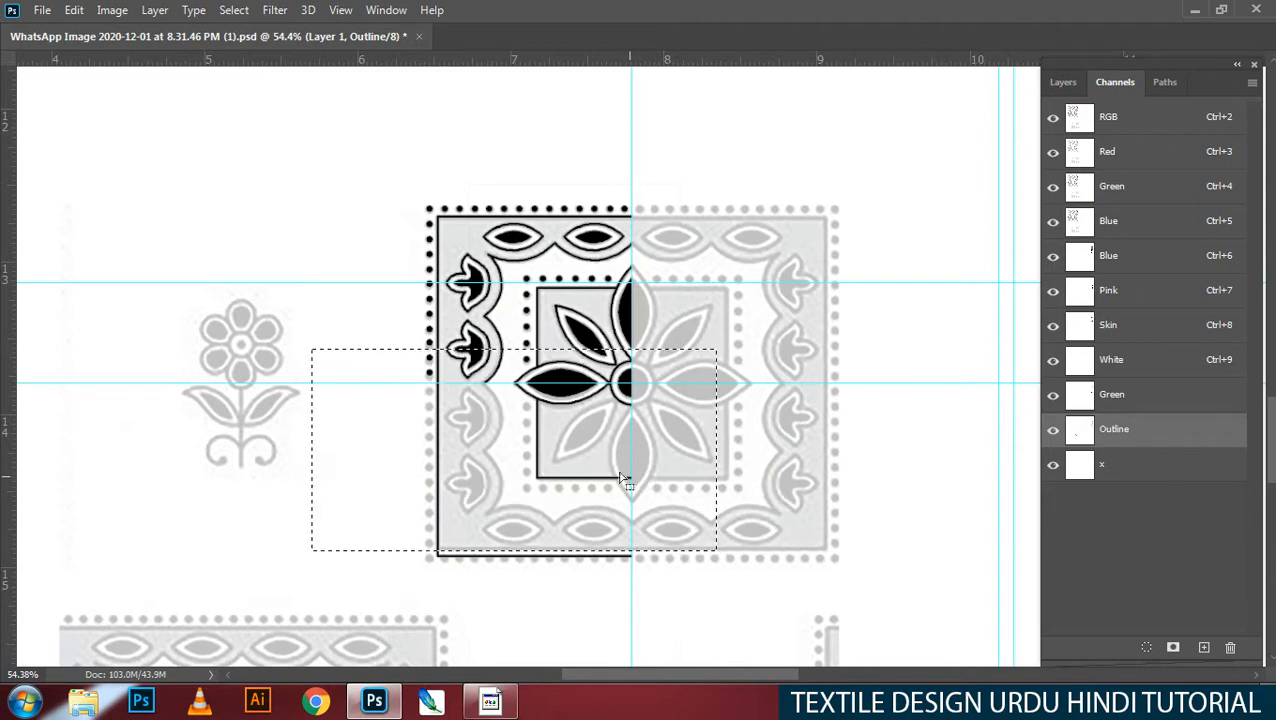
{"action": "left_click_drag", "start_coordinate": [617, 476], "coordinate": [621, 511]}
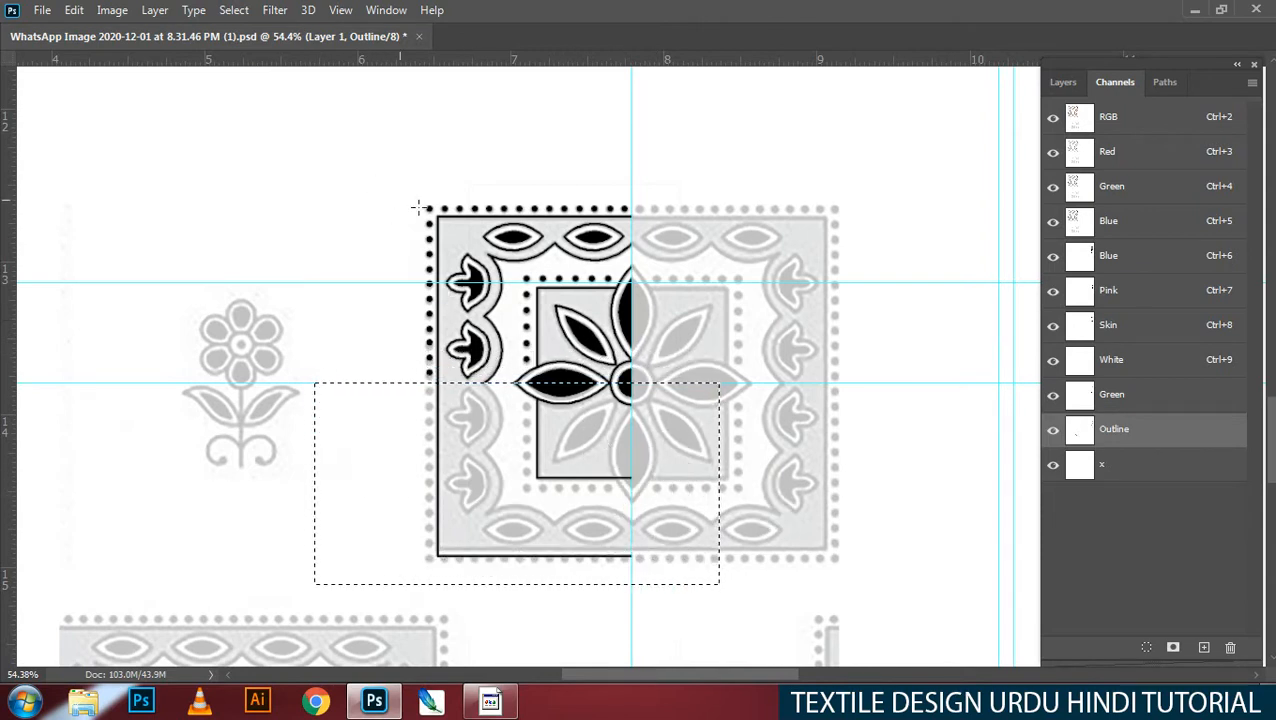
{"action": "key", "text": "Delete"}
Step: Mirror a copy of the upper-left quarter horizontally across the vertical center guide to complete the motif's upper half
{"action": "left_click_drag", "start_coordinate": [379, 162], "coordinate": [746, 478]}
{"action": "key", "text": "ctrl+Right"}
{"action": "key", "text": "ctrl+t"}
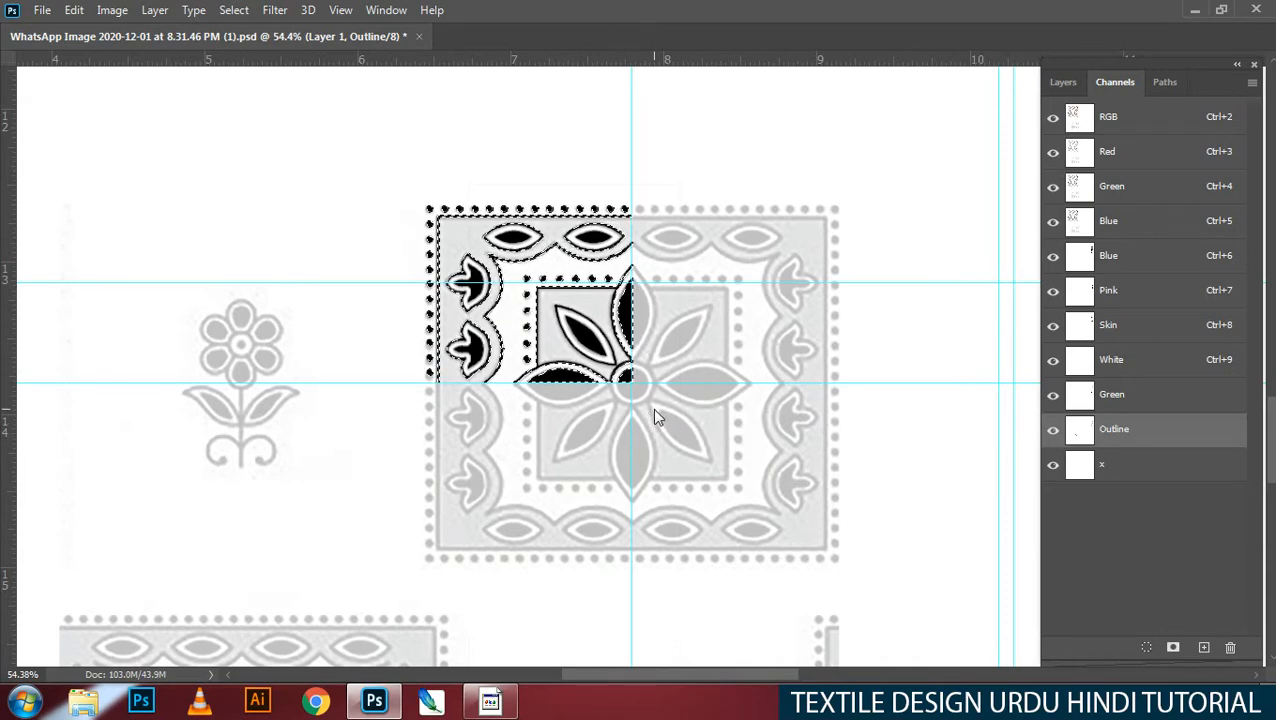
{"action": "left_click_drag", "start_coordinate": [529, 294], "coordinate": [614, 288]}
{"action": "right_click", "coordinate": [577, 264]}
{"action": "left_click", "coordinate": [630, 577]}
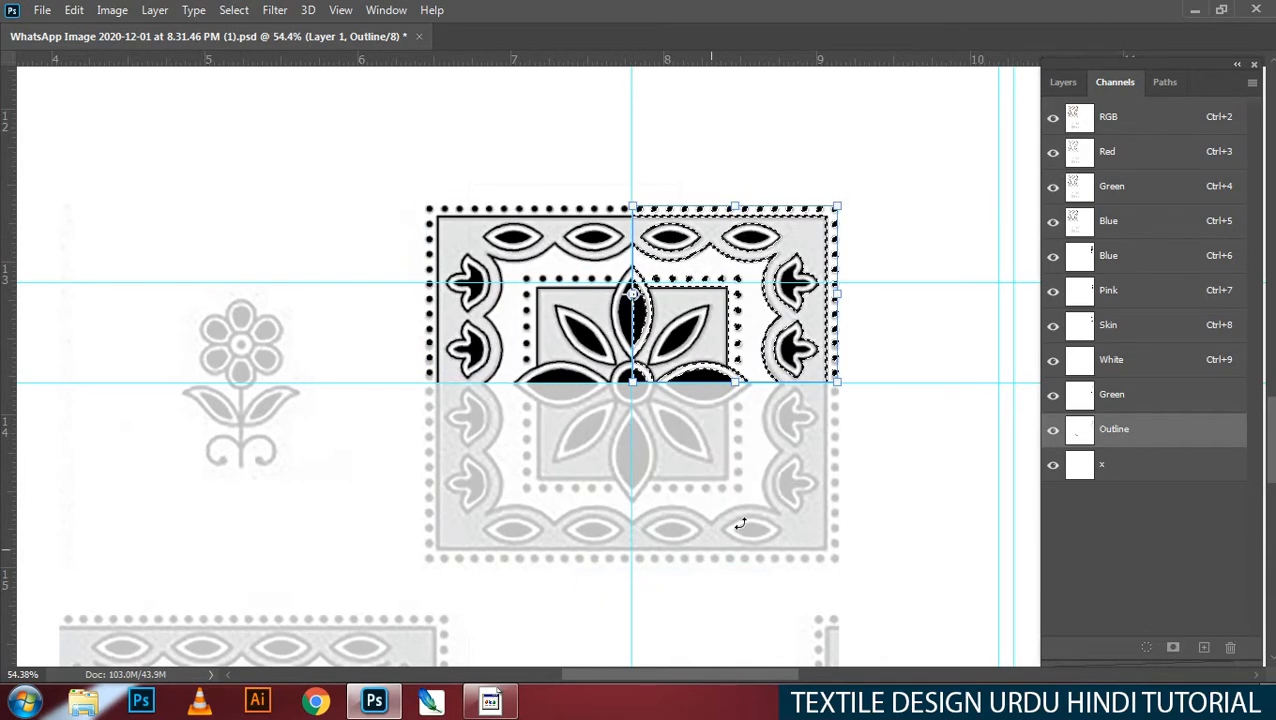
{"action": "key", "text": "Return"}
Step: Mirror a copy of the motif's upper half vertically across the horizontal center guide to complete the square, and clear the selection
{"action": "left_click_drag", "start_coordinate": [342, 172], "coordinate": [948, 461]}
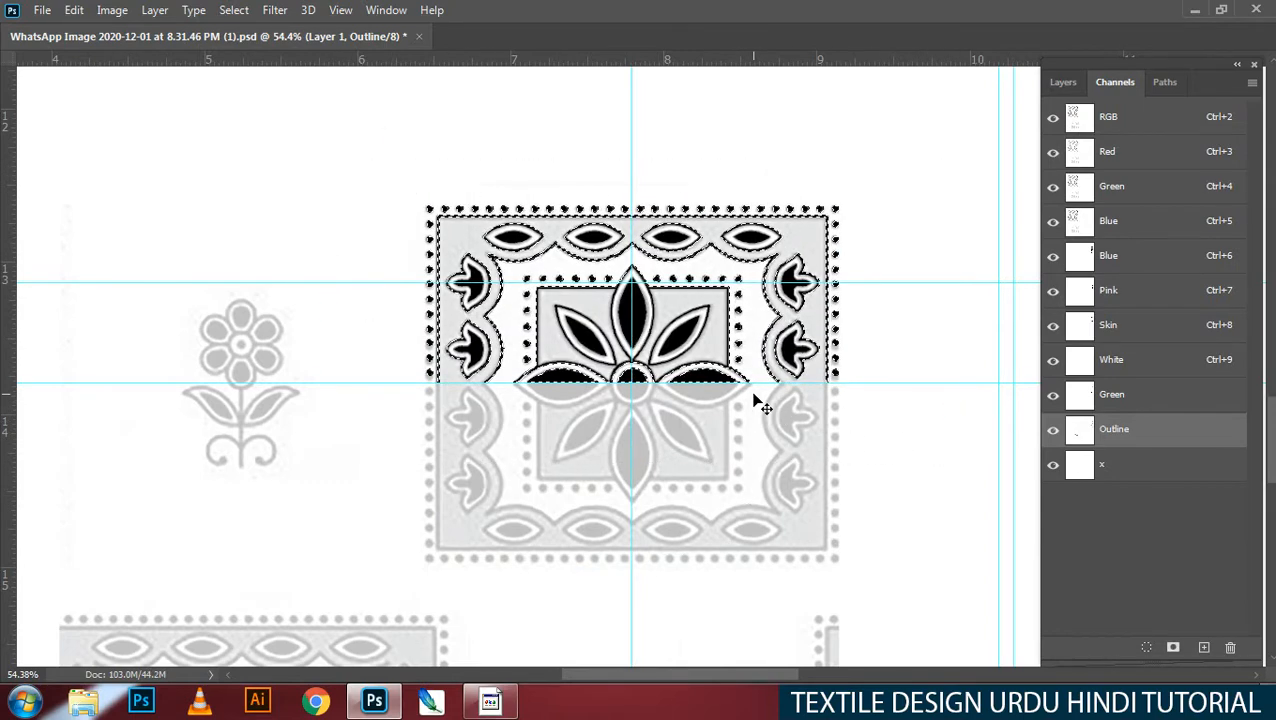
{"action": "key", "text": "ctrl+t"}
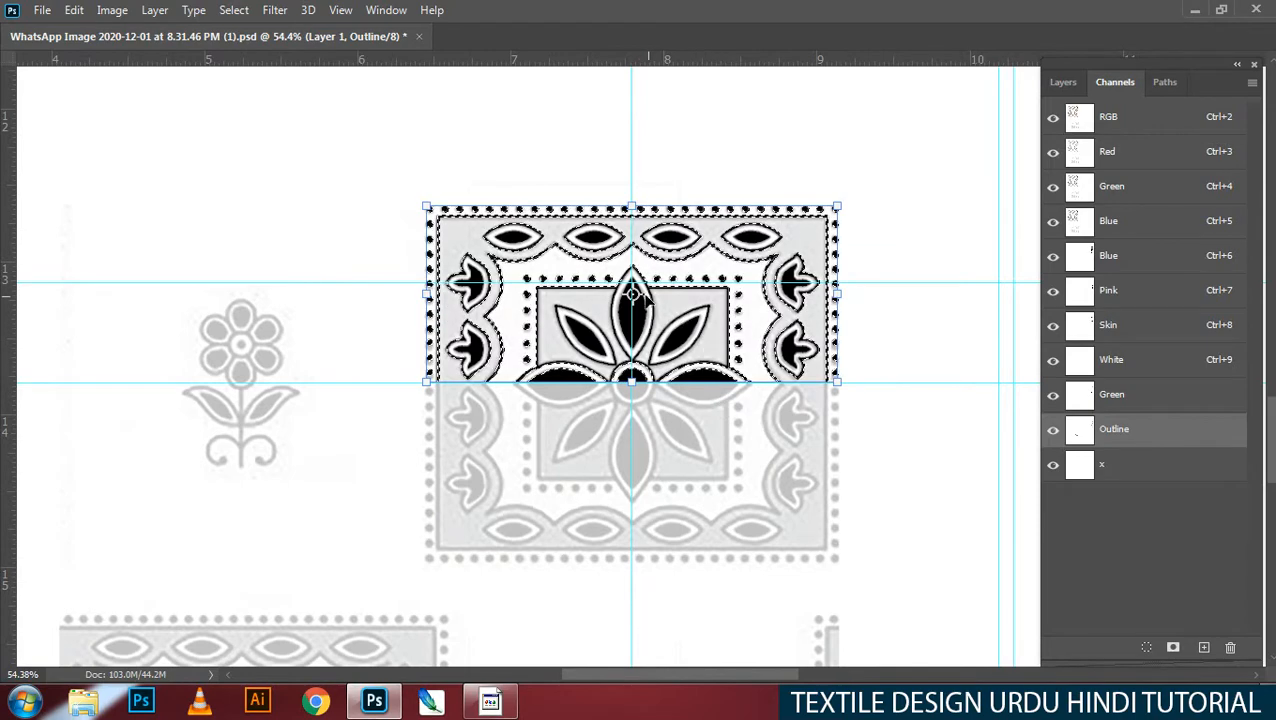
{"action": "left_click_drag", "start_coordinate": [632, 294], "coordinate": [632, 382]}
{"action": "right_click", "coordinate": [678, 332]}
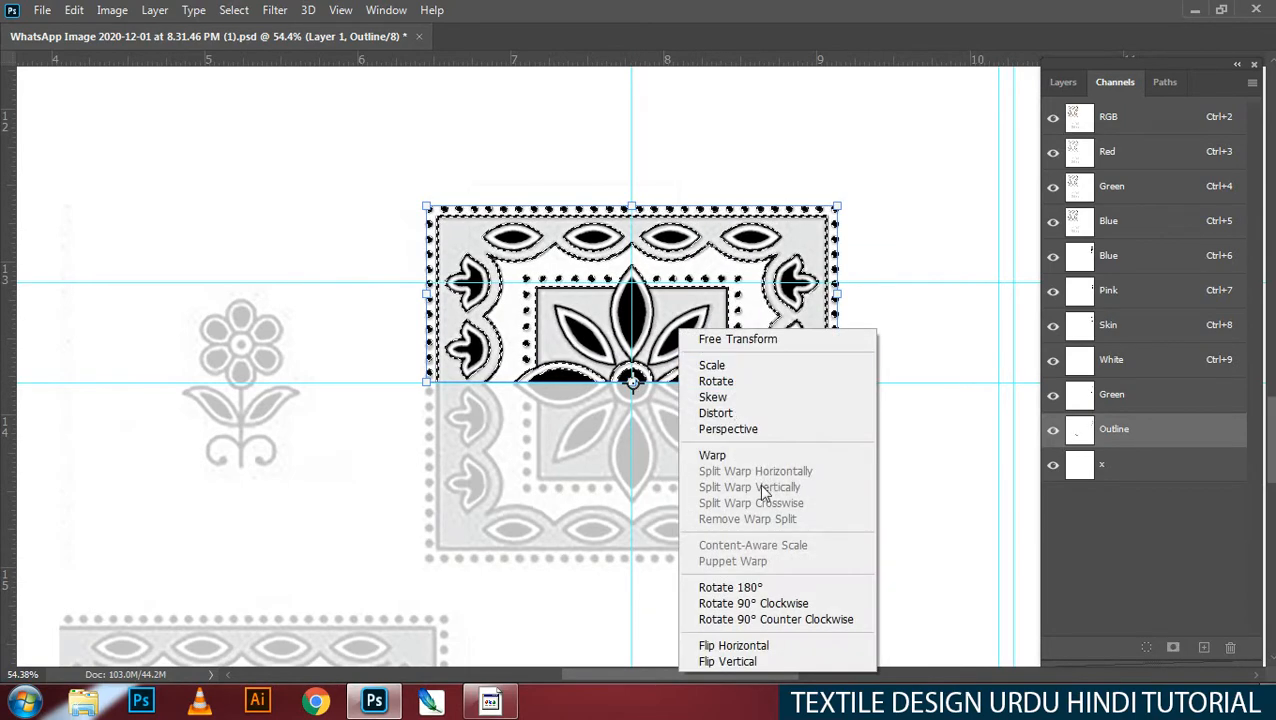
{"action": "left_click", "coordinate": [735, 578]}
{"action": "right_click", "coordinate": [712, 340]}
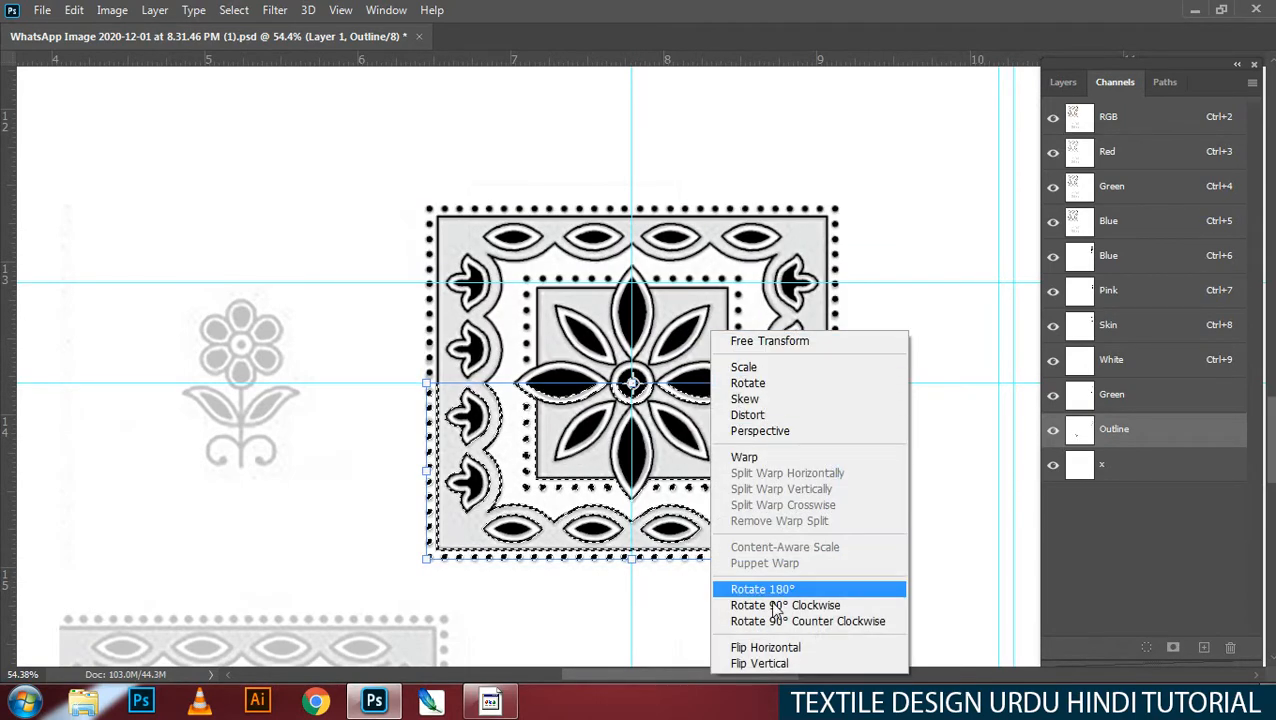
{"action": "left_click", "coordinate": [772, 646]}
{"action": "key", "text": "ctrl+d"}
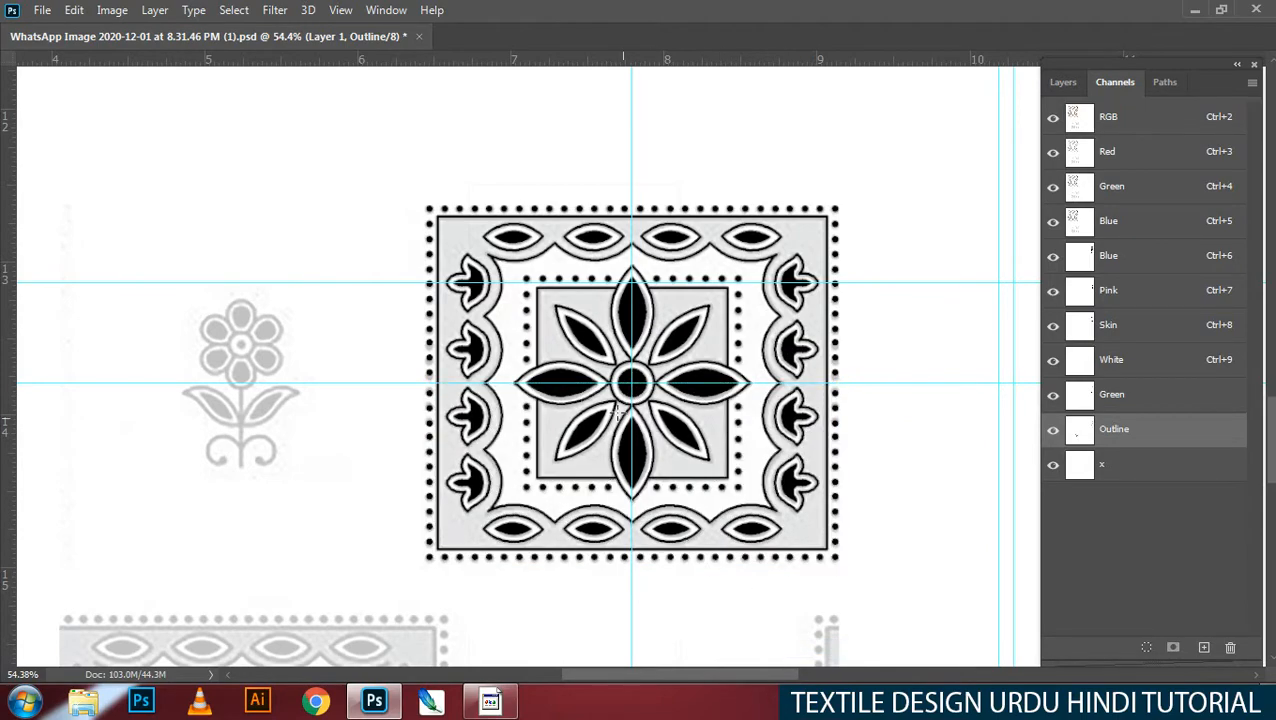
Step: Select the grey background areas of the square motif's border frame and its inner square
{"action": "scroll", "coordinate": [622, 406], "scroll_direction": "up", "scroll_amount": 3}
{"action": "left_click_drag", "start_coordinate": [619, 412], "coordinate": [630, 454]}
{"action": "scroll", "coordinate": [606, 420], "scroll_direction": "down", "scroll_amount": 2}
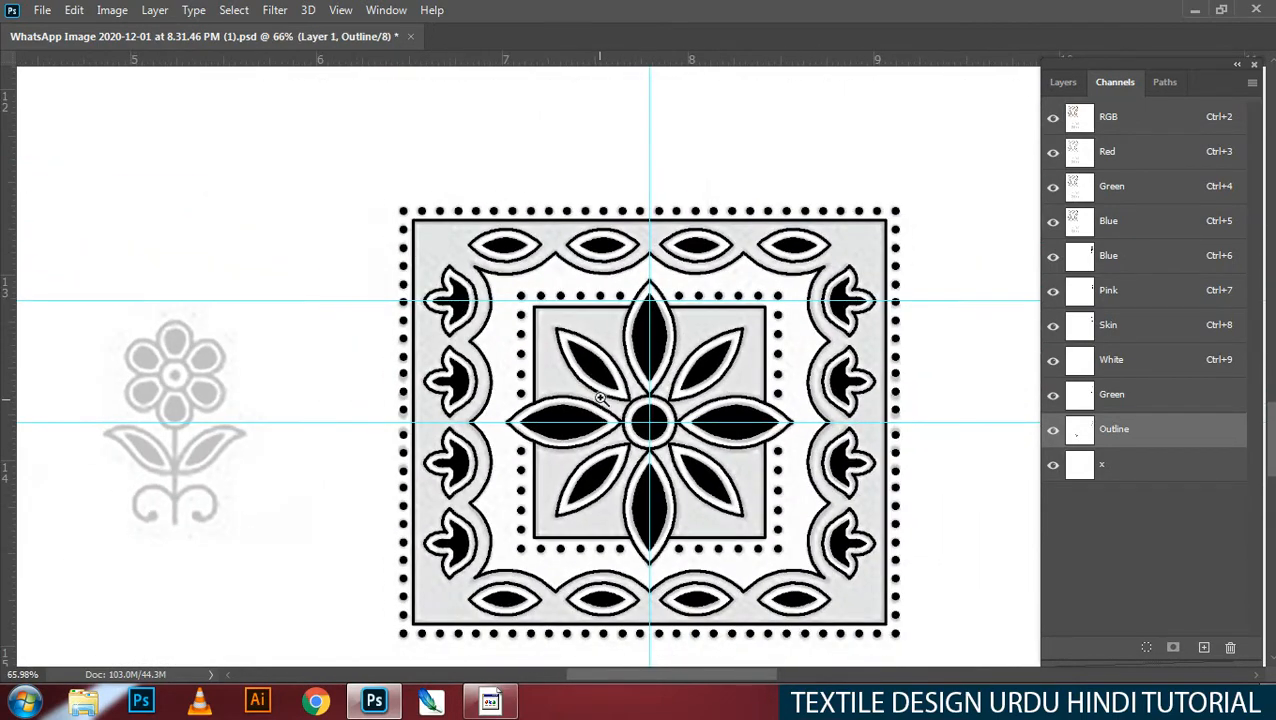
{"action": "left_click_drag", "start_coordinate": [640, 307], "coordinate": [582, 311]}
{"action": "left_click", "coordinate": [383, 252]}
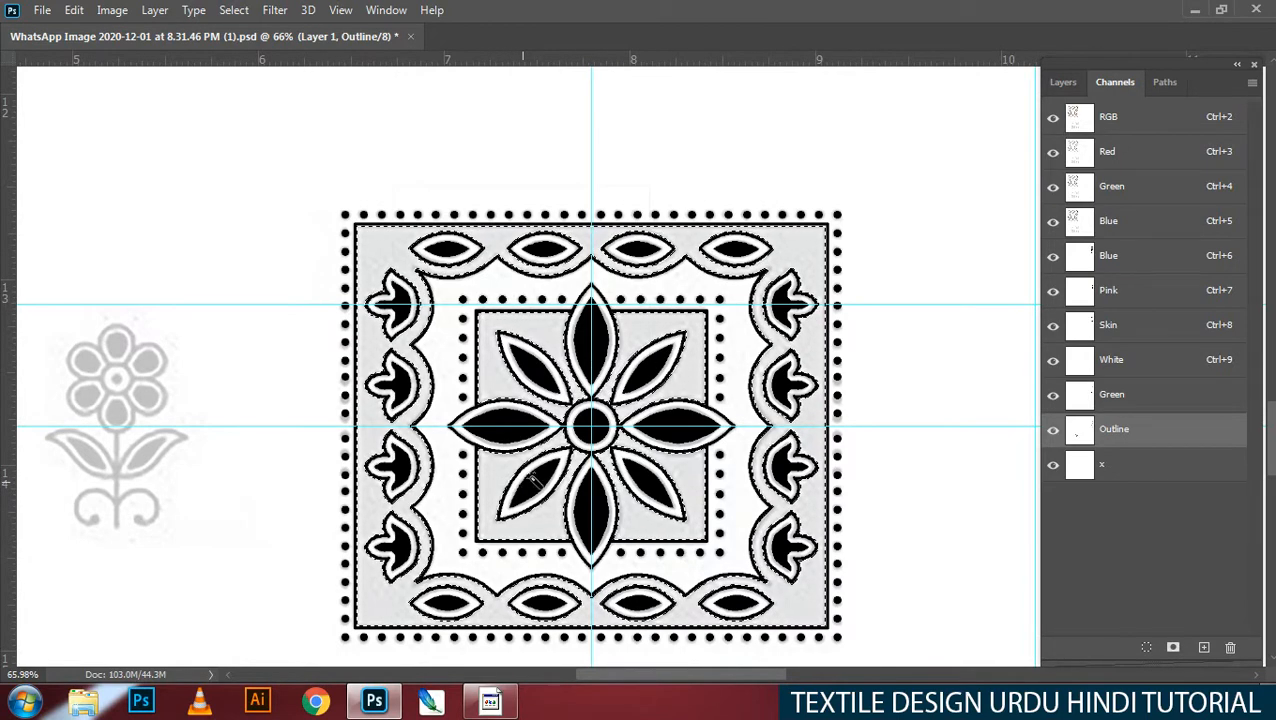
{"action": "left_click", "coordinate": [1130, 293]}
{"action": "key", "text": "alt+BackSpace"}
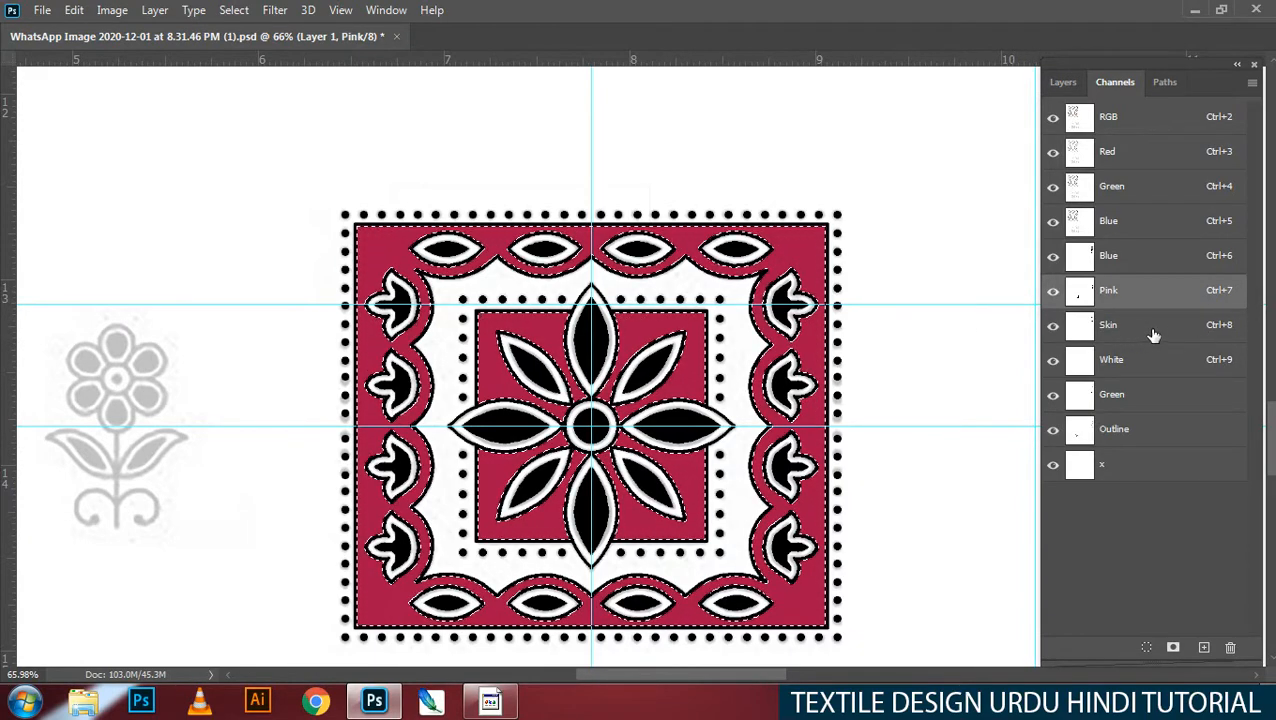
{"action": "key", "text": "ctrl+z"}
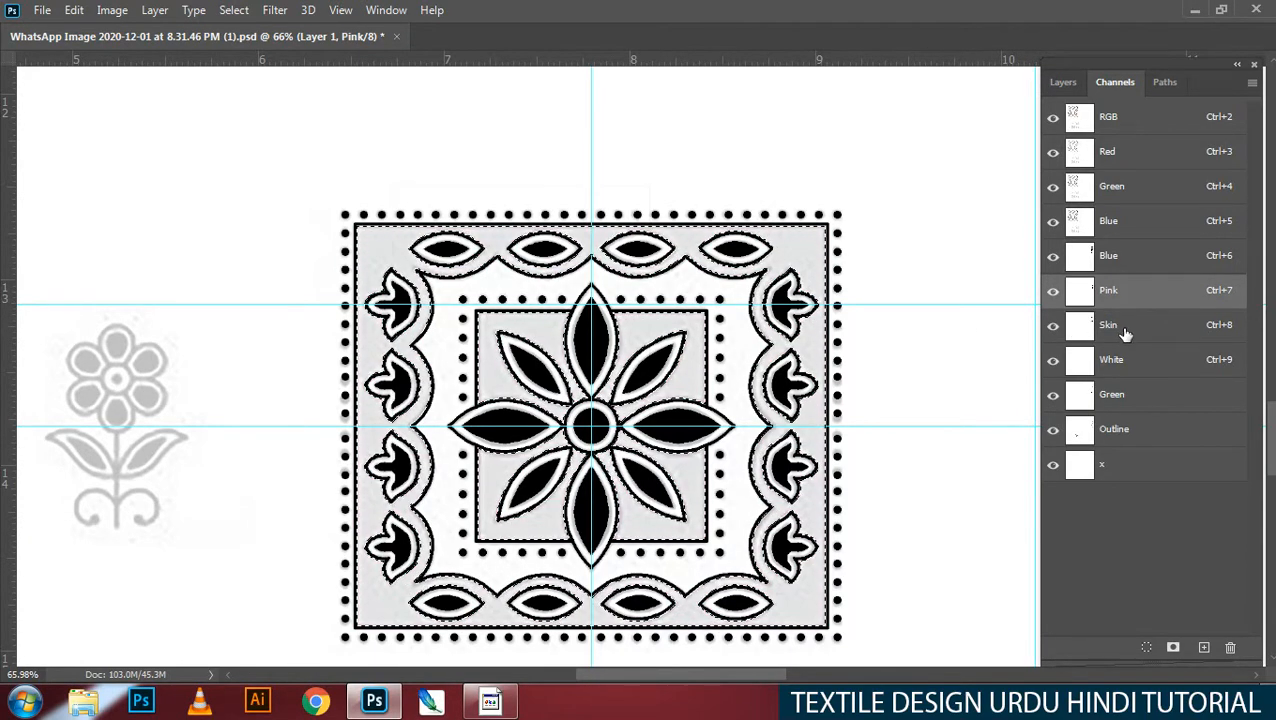
Step: Fill the selected border and inner-square background areas on the Skin channel
{"action": "left_click", "coordinate": [1153, 340]}
{"action": "key", "text": "alt+BackSpace"}
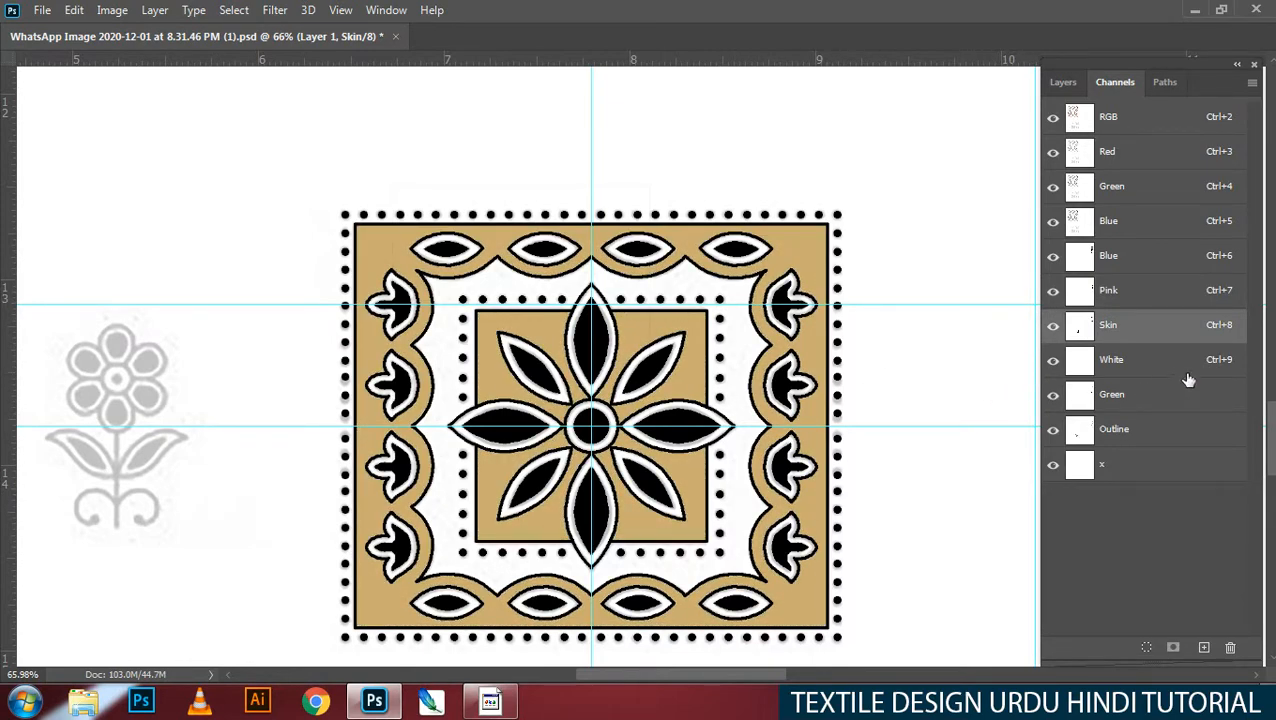
Step: Select the black interiors of the central flower's eight petals on the Outline channel and fill them on the Pink channel
{"action": "left_click", "coordinate": [1128, 438]}
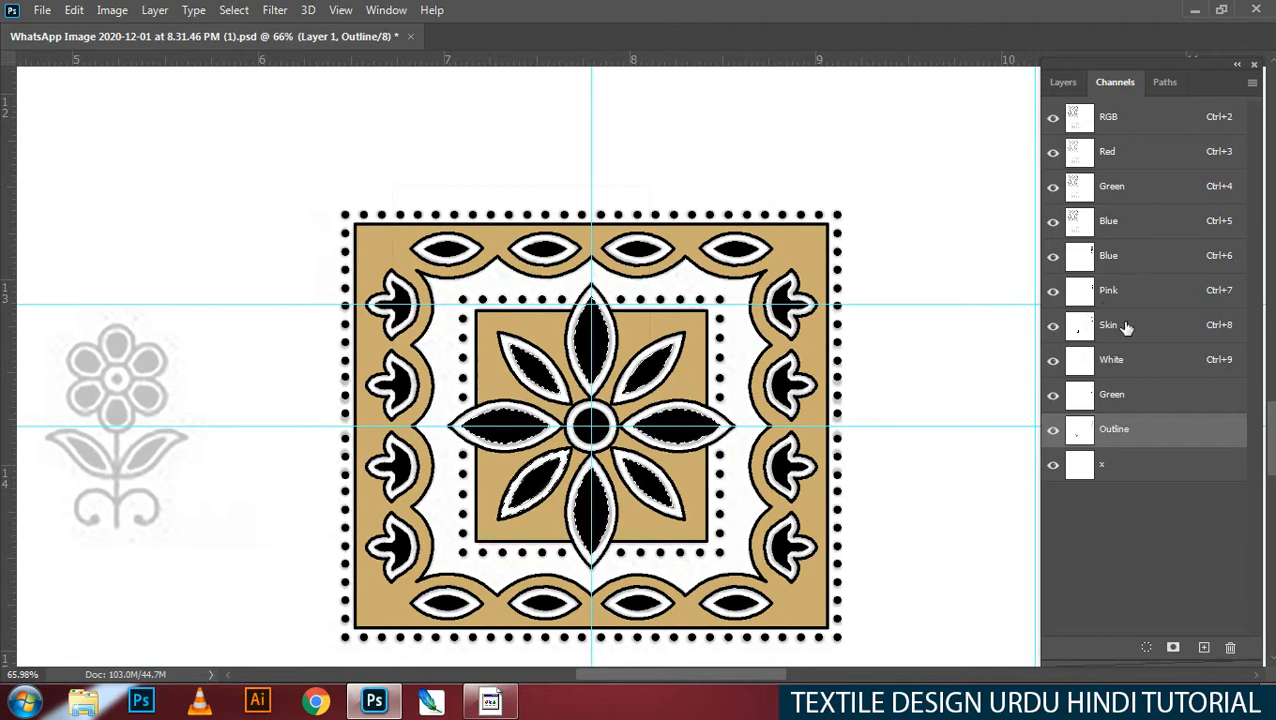
{"action": "left_click", "coordinate": [1128, 292]}
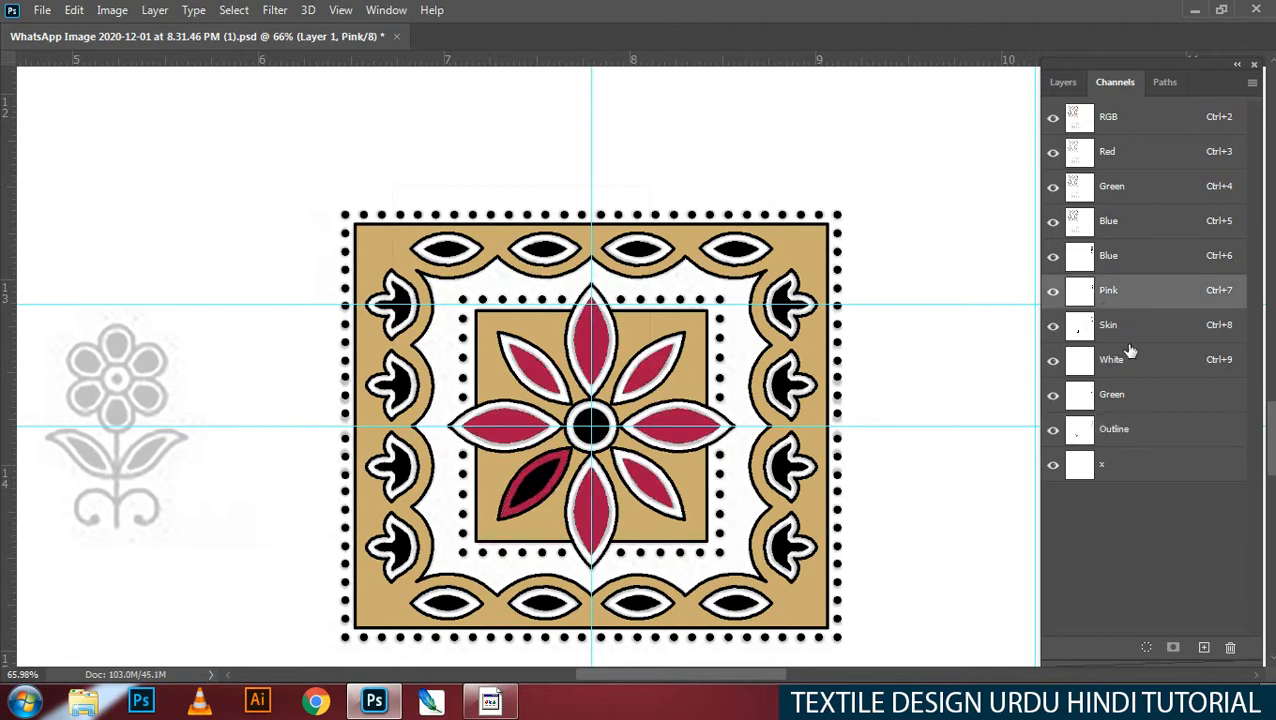
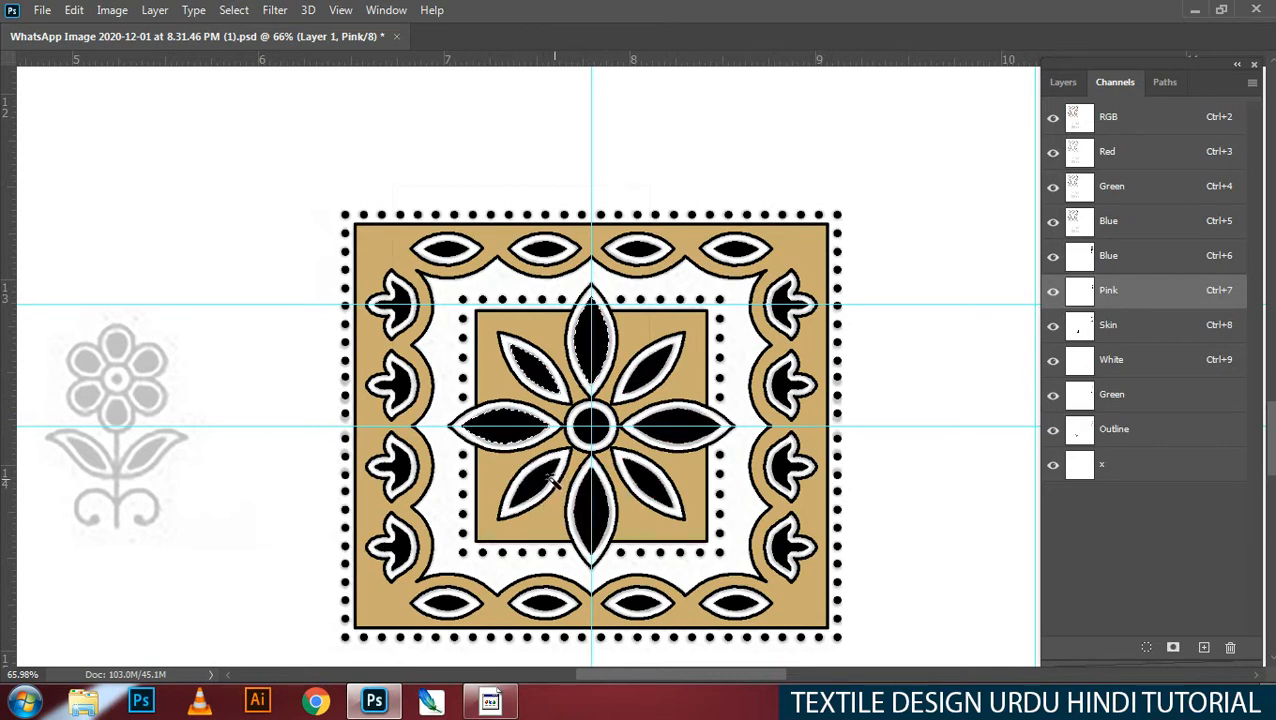
{"action": "left_click", "coordinate": [1100, 426]}
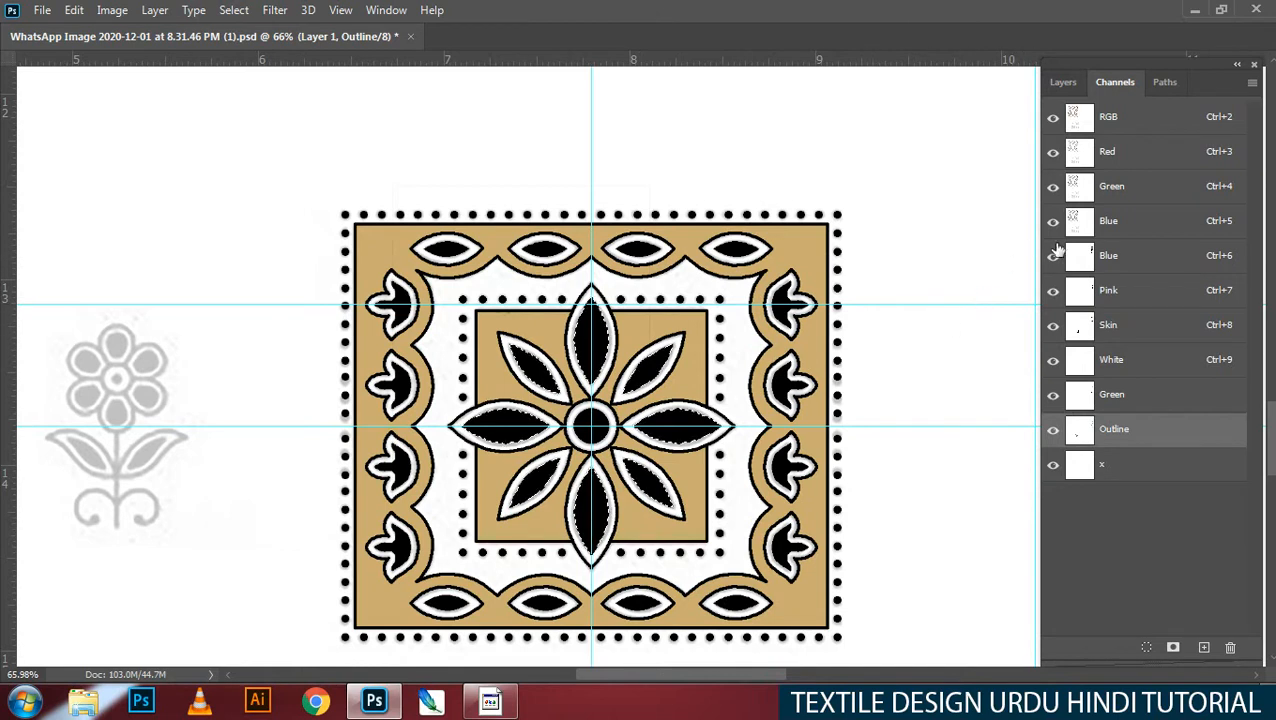
{"action": "left_click", "coordinate": [1135, 297]}
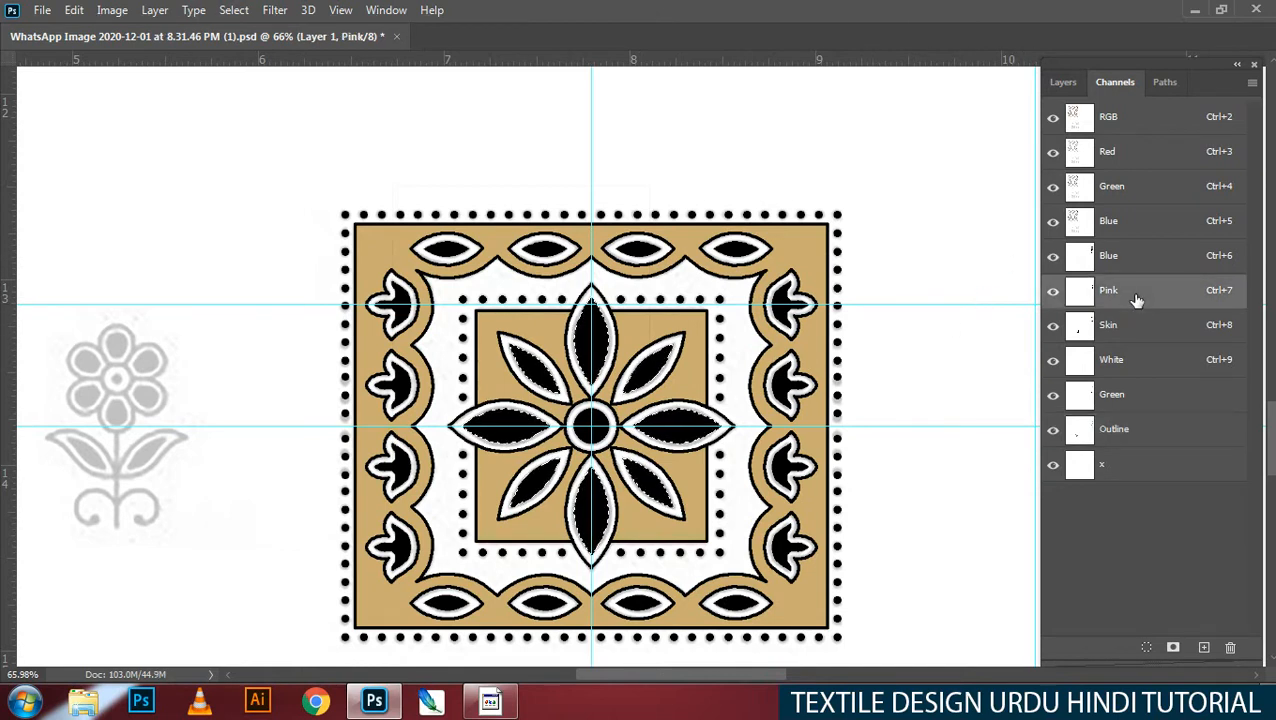
{"action": "left_click", "coordinate": [1088, 430]}
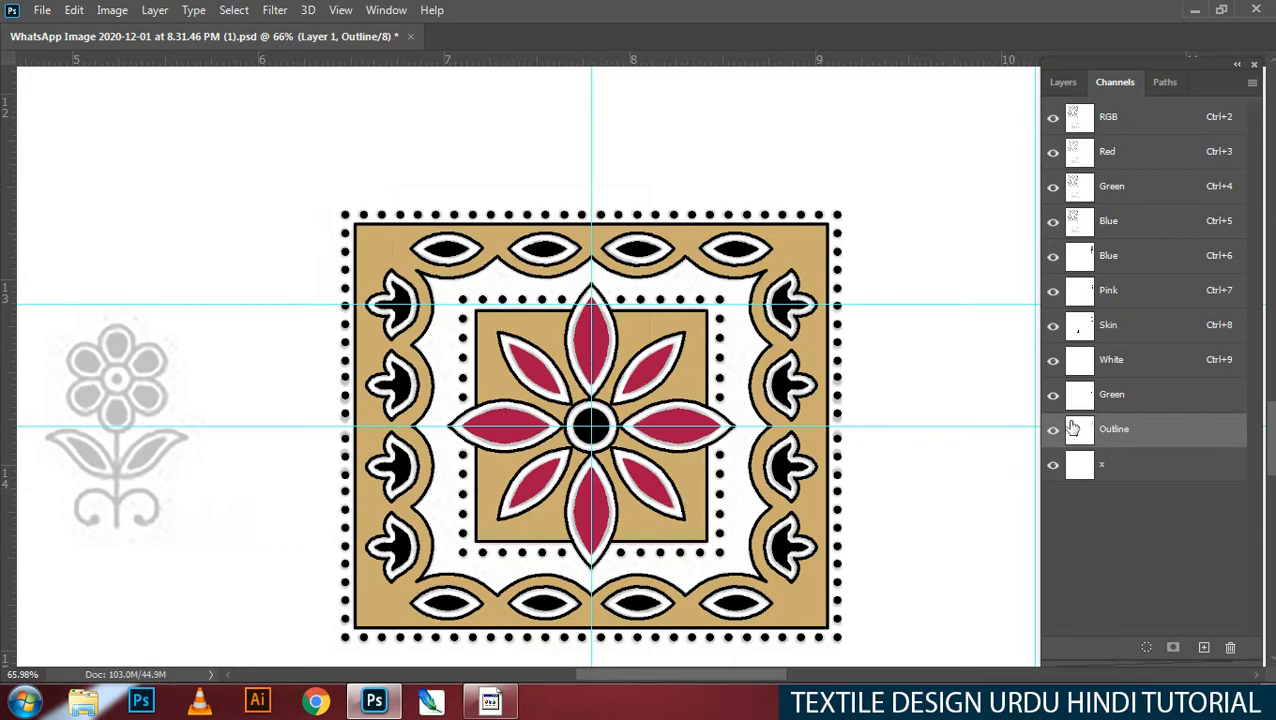
Step: Place a vertical and a horizontal guide crossing at the center of the small grey flower beside the square motif
{"action": "left_click_drag", "start_coordinate": [674, 411], "coordinate": [760, 364]}
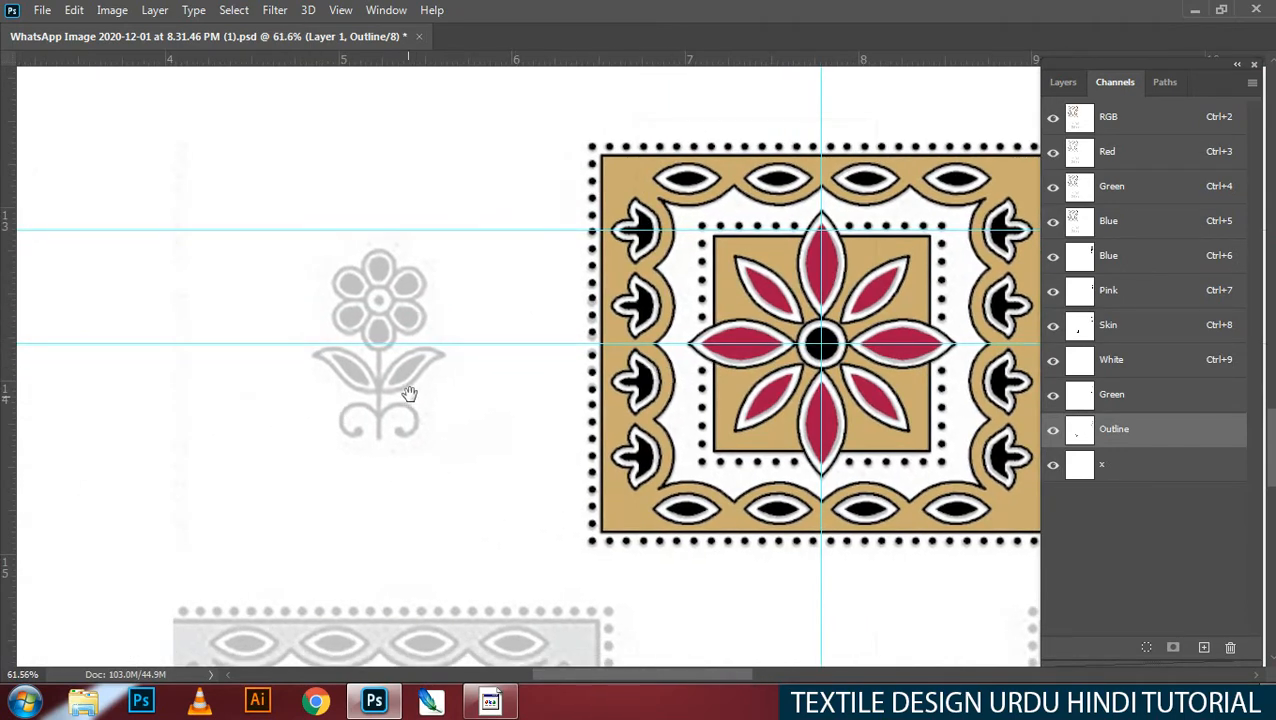
{"action": "left_click_drag", "start_coordinate": [421, 366], "coordinate": [536, 298]}
{"action": "key", "text": "ctrl+r"}
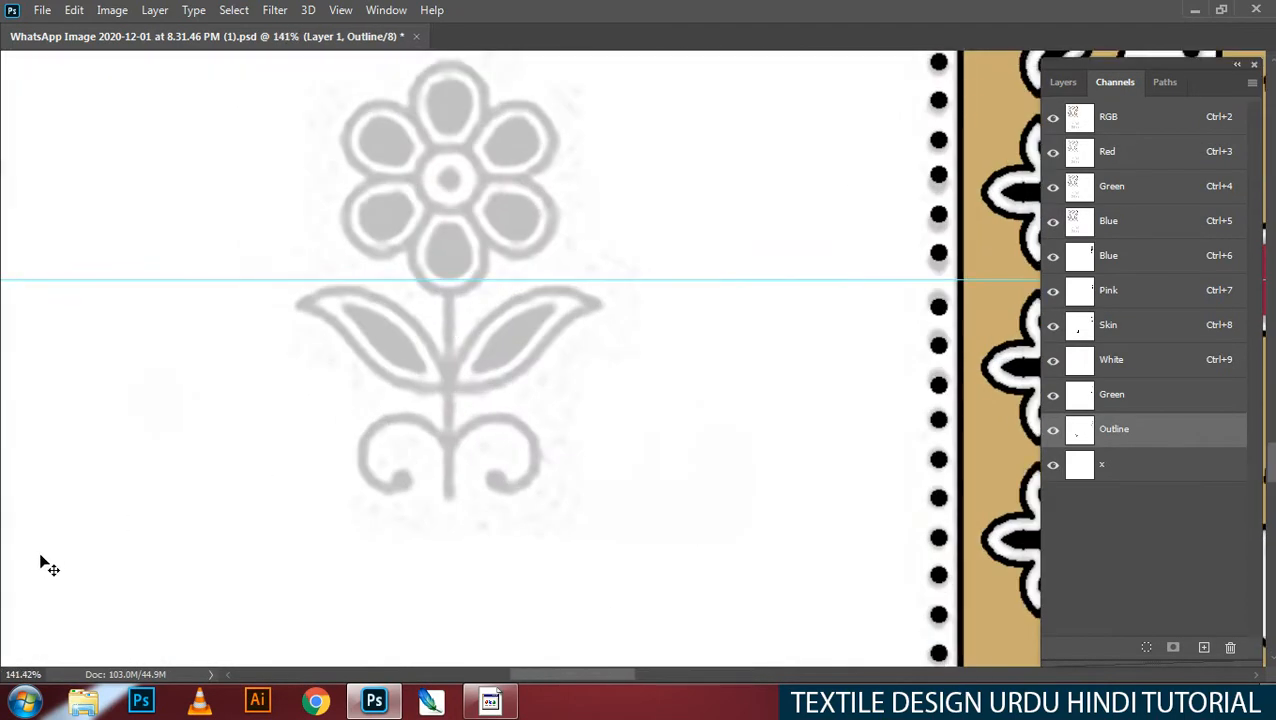
{"action": "key", "text": "ctrl+r"}
{"action": "left_click_drag", "start_coordinate": [14, 591], "coordinate": [464, 538]}
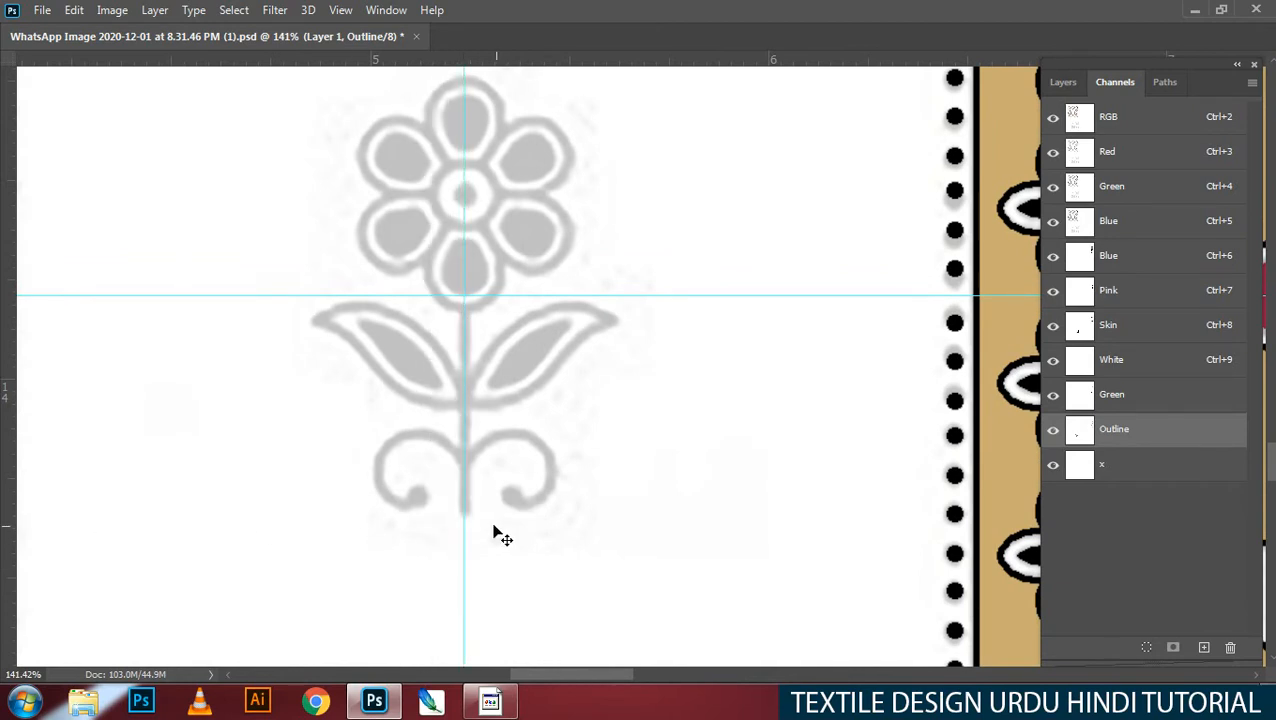
{"action": "left_click_drag", "start_coordinate": [489, 328], "coordinate": [524, 321]}
{"action": "left_click_drag", "start_coordinate": [472, 228], "coordinate": [519, 437]}
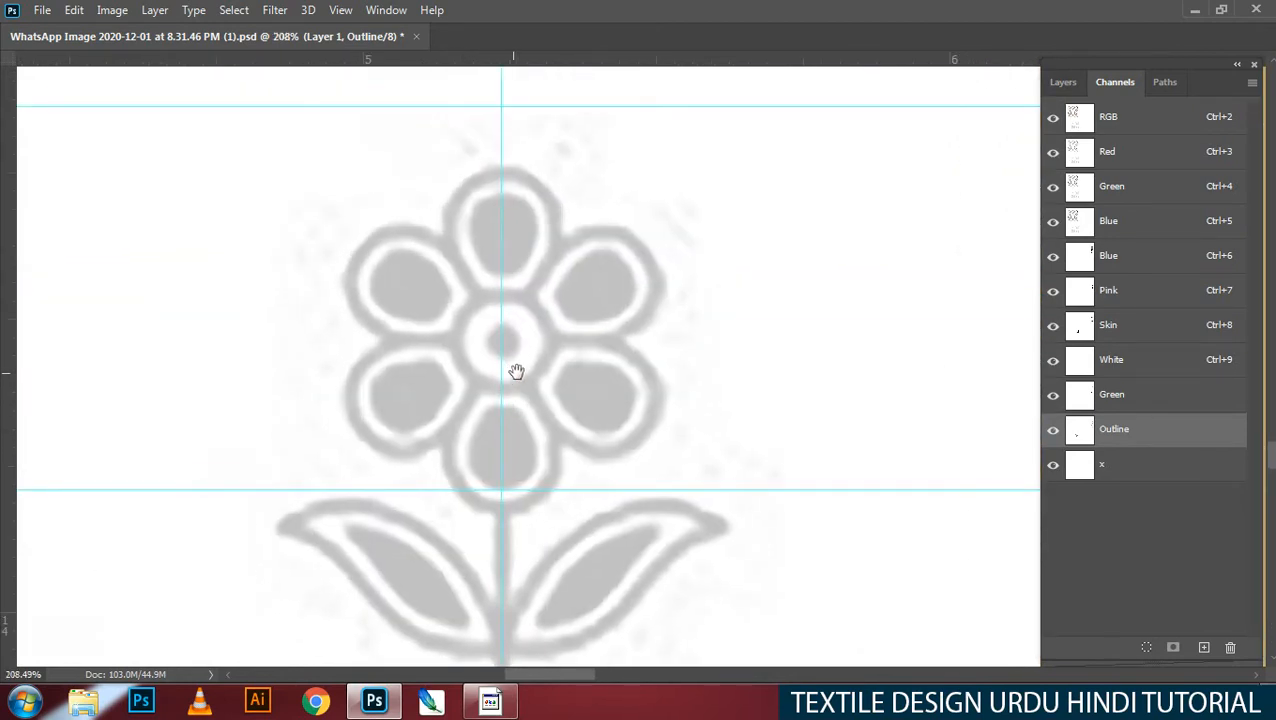
{"action": "left_click_drag", "start_coordinate": [509, 68], "coordinate": [617, 345]}
Step: Fine-tune the vertical and horizontal guides to cross exactly at the middle of the small flower's center dot
{"action": "double_click", "coordinate": [578, 336]}
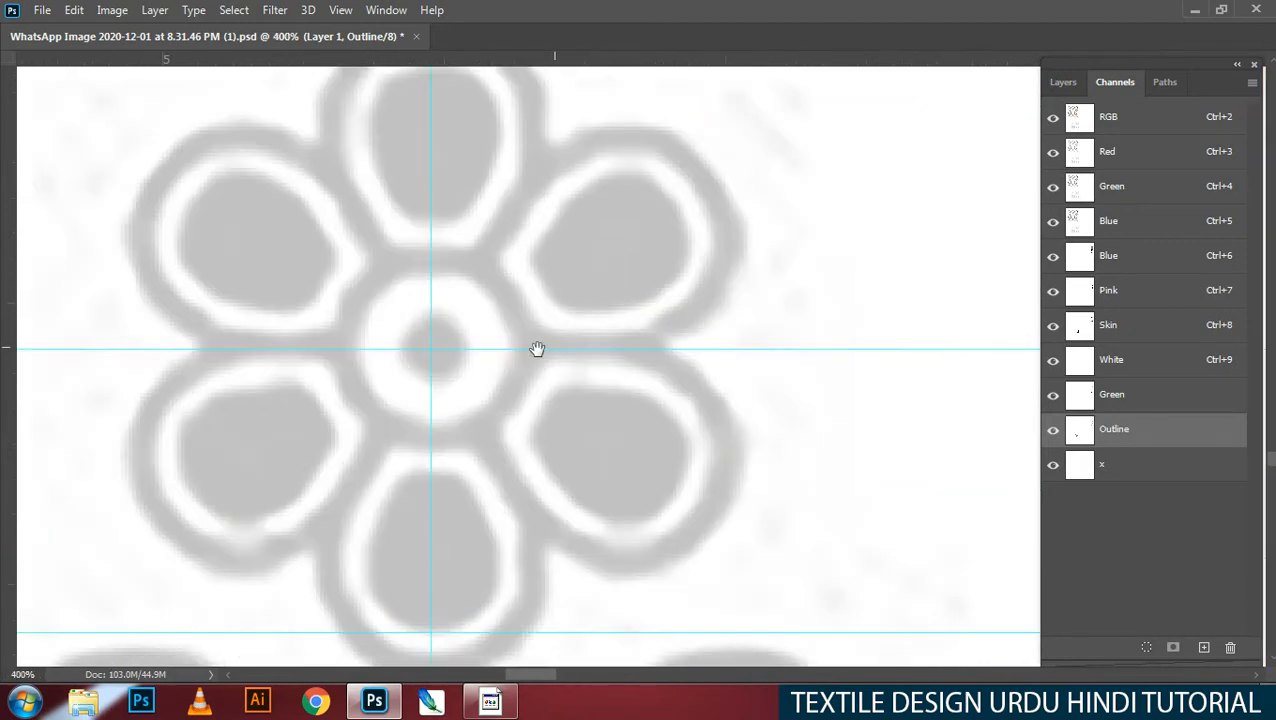
{"action": "left_click_drag", "start_coordinate": [492, 350], "coordinate": [591, 406]}
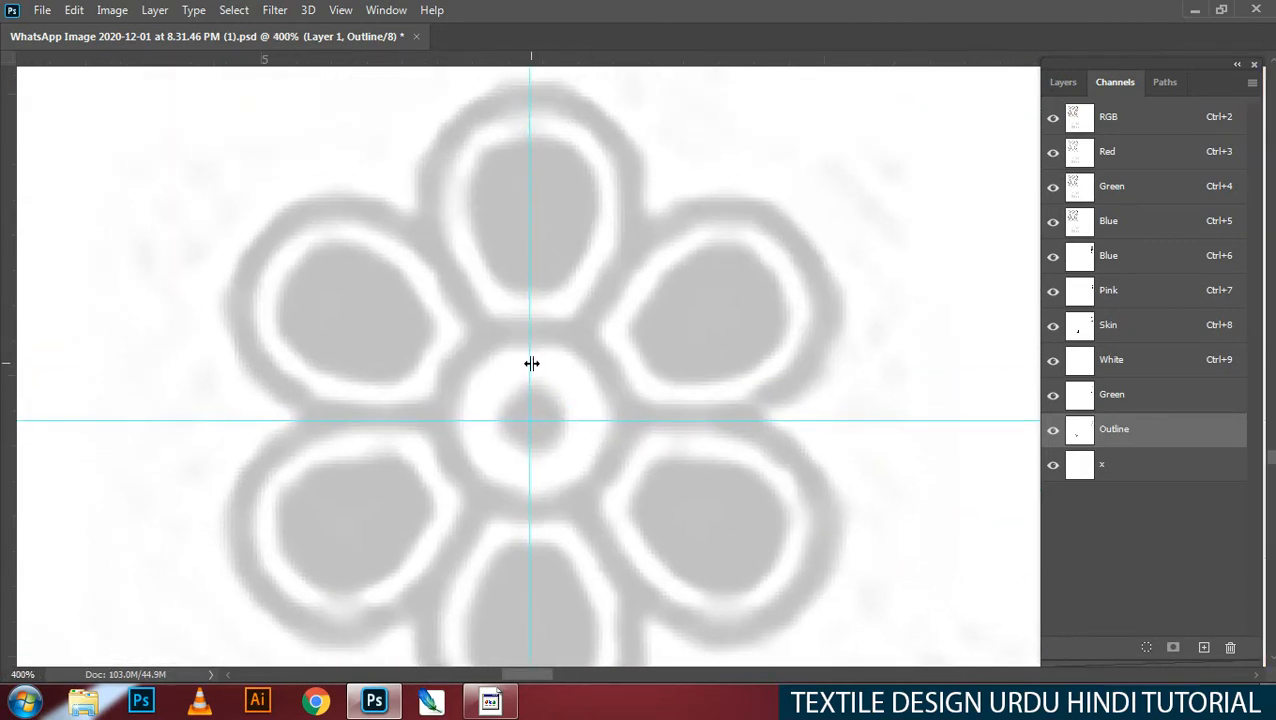
{"action": "left_click_drag", "start_coordinate": [531, 363], "coordinate": [537, 360]}
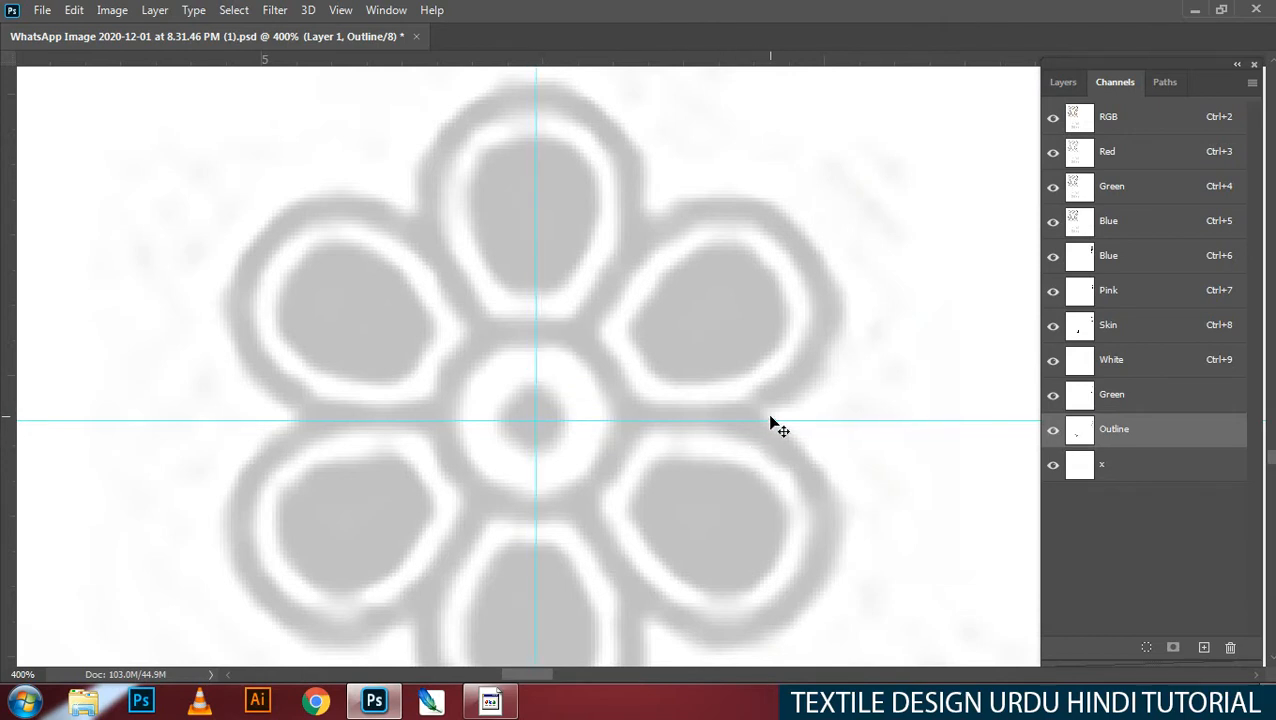
{"action": "left_click_drag", "start_coordinate": [769, 420], "coordinate": [773, 420]}
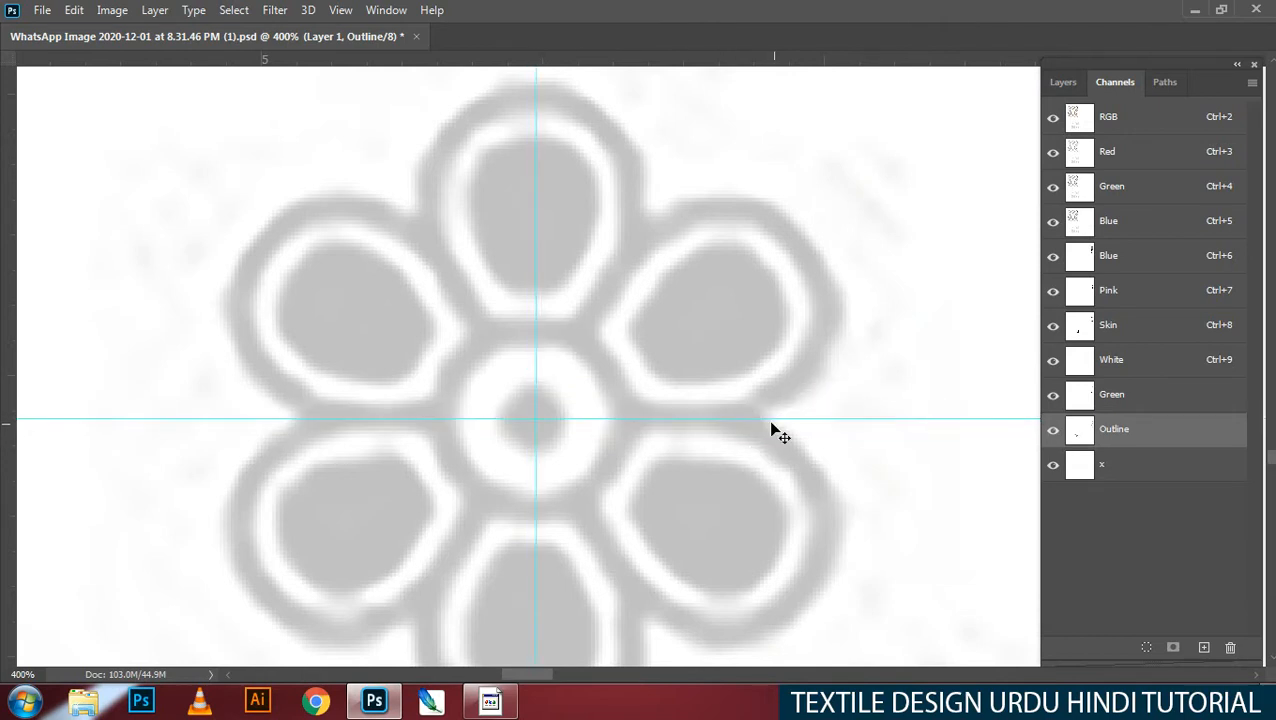
Step: Draw a circular path about 0.17 in wide around the small flower's center and try stroking it with the 13 px Pencil
{"action": "left_click_drag", "start_coordinate": [671, 391], "coordinate": [652, 435]}
{"action": "scroll", "coordinate": [585, 418], "scroll_direction": "down", "scroll_amount": 1}
{"action": "key", "text": "Return"}
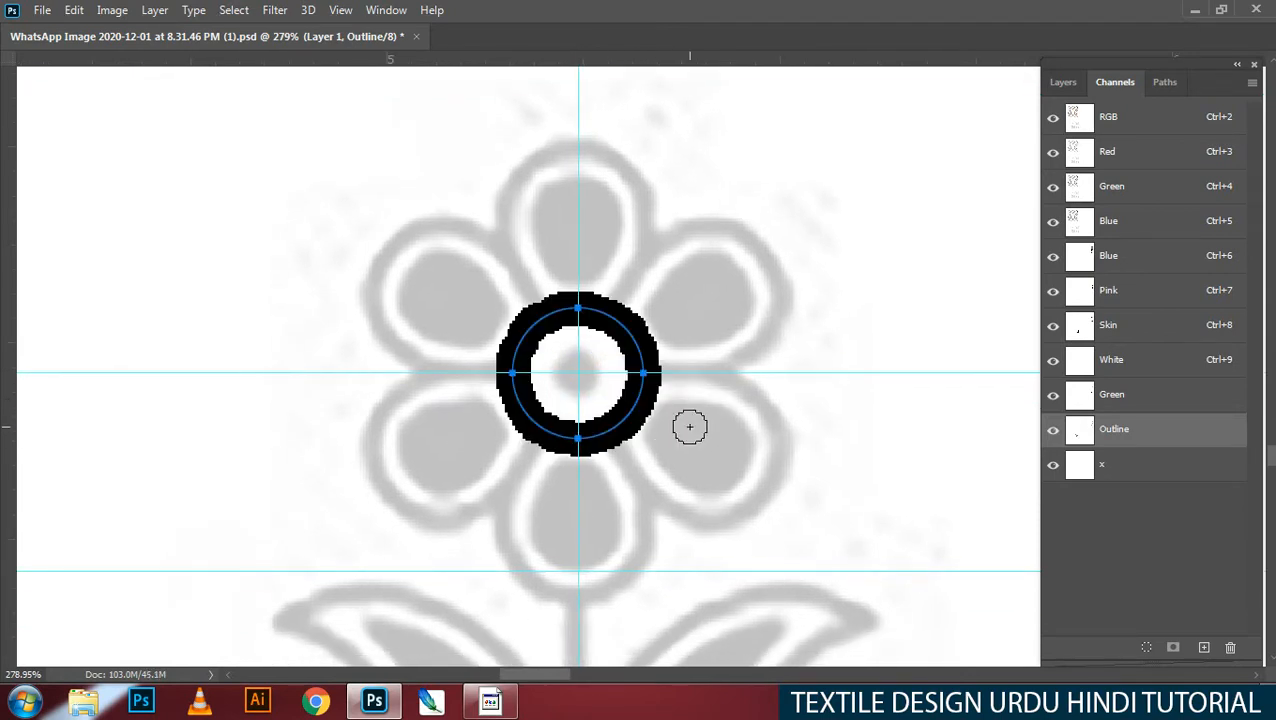
{"action": "key", "text": "Tab"}
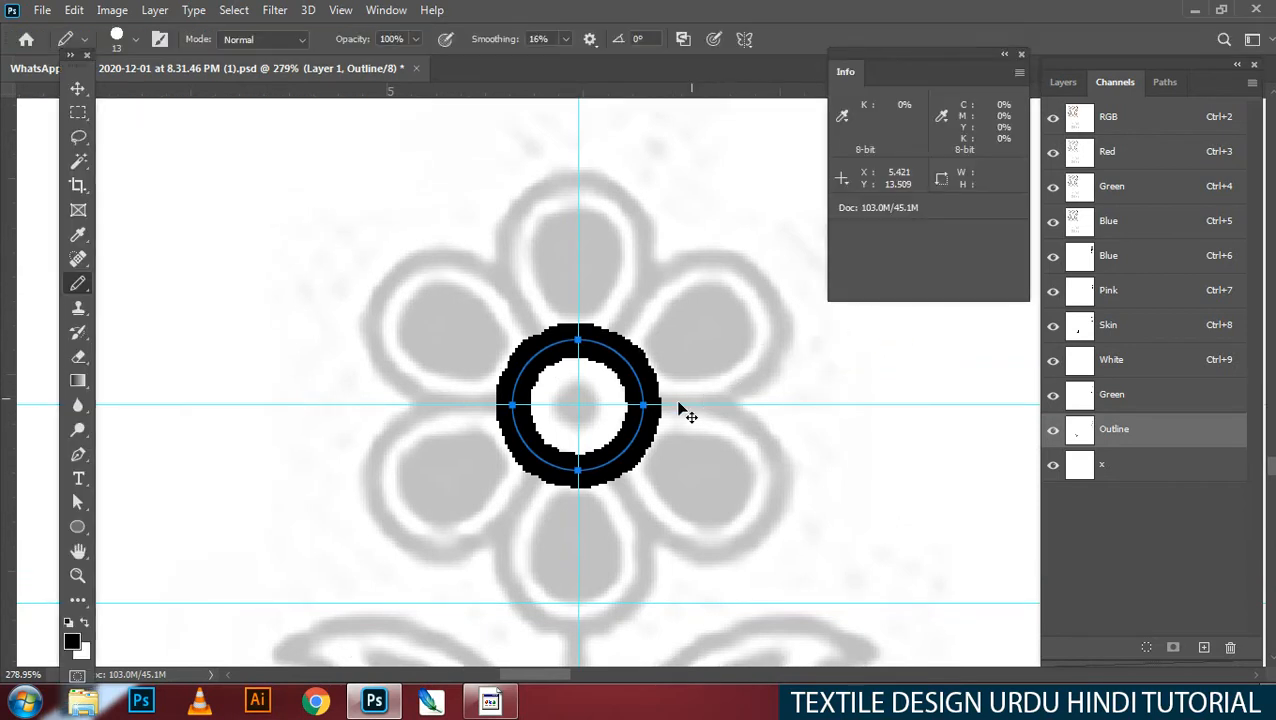
{"action": "key", "text": "ctrl+z"}
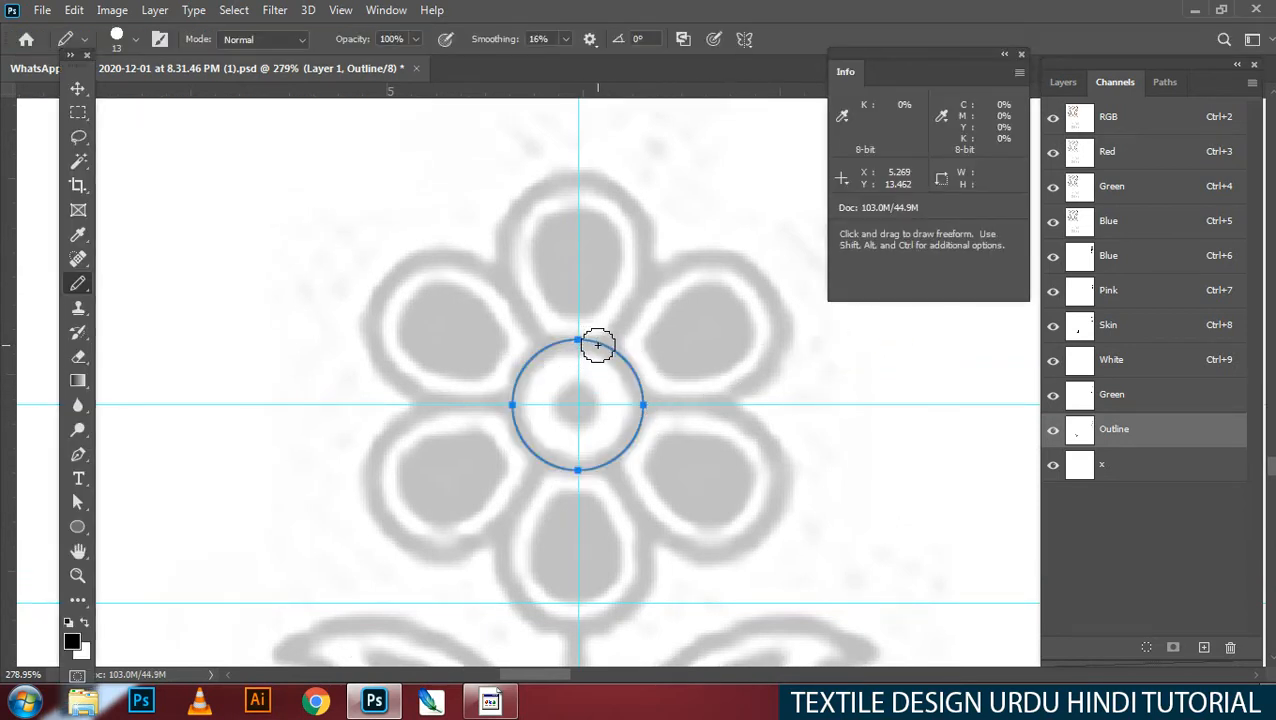
Step: Stroke the circular path around the small flower's center with the 5 px Pencil and delete the path
{"action": "key", "text": "bracketleft"}
{"action": "key", "text": "bracketleft"}
{"action": "key", "text": "a"}
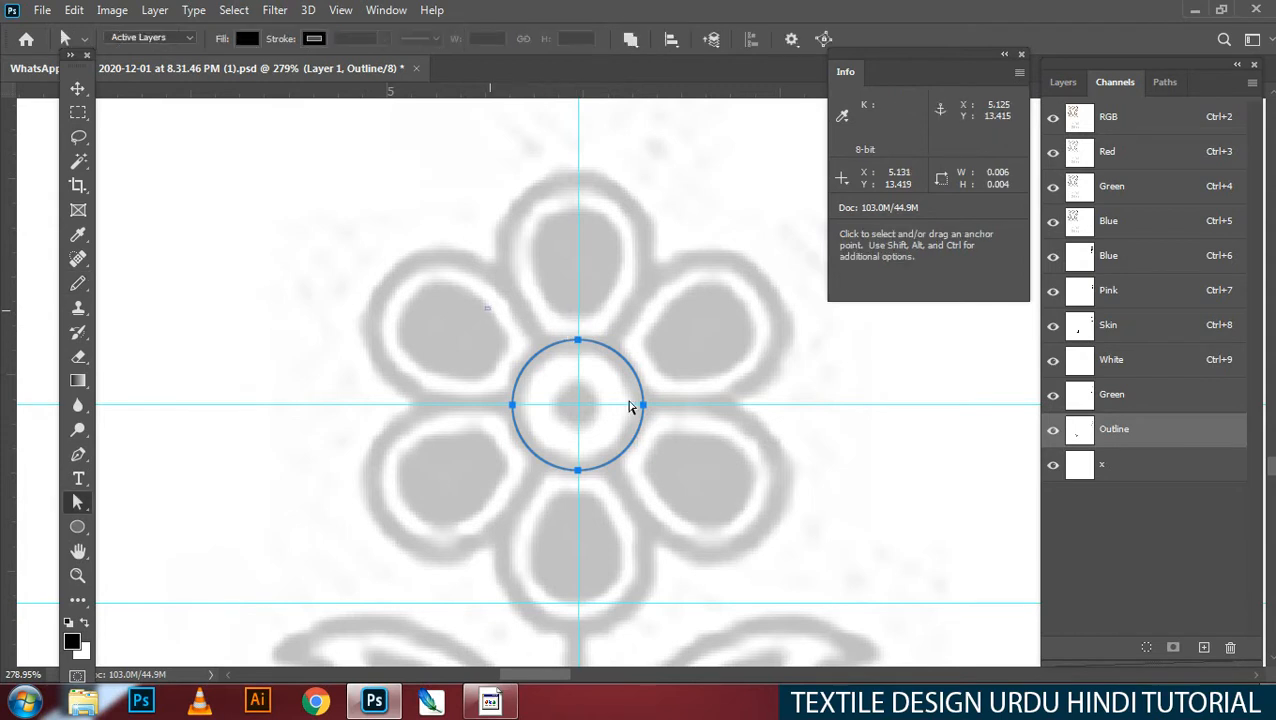
{"action": "key", "text": "ctrl+t"}
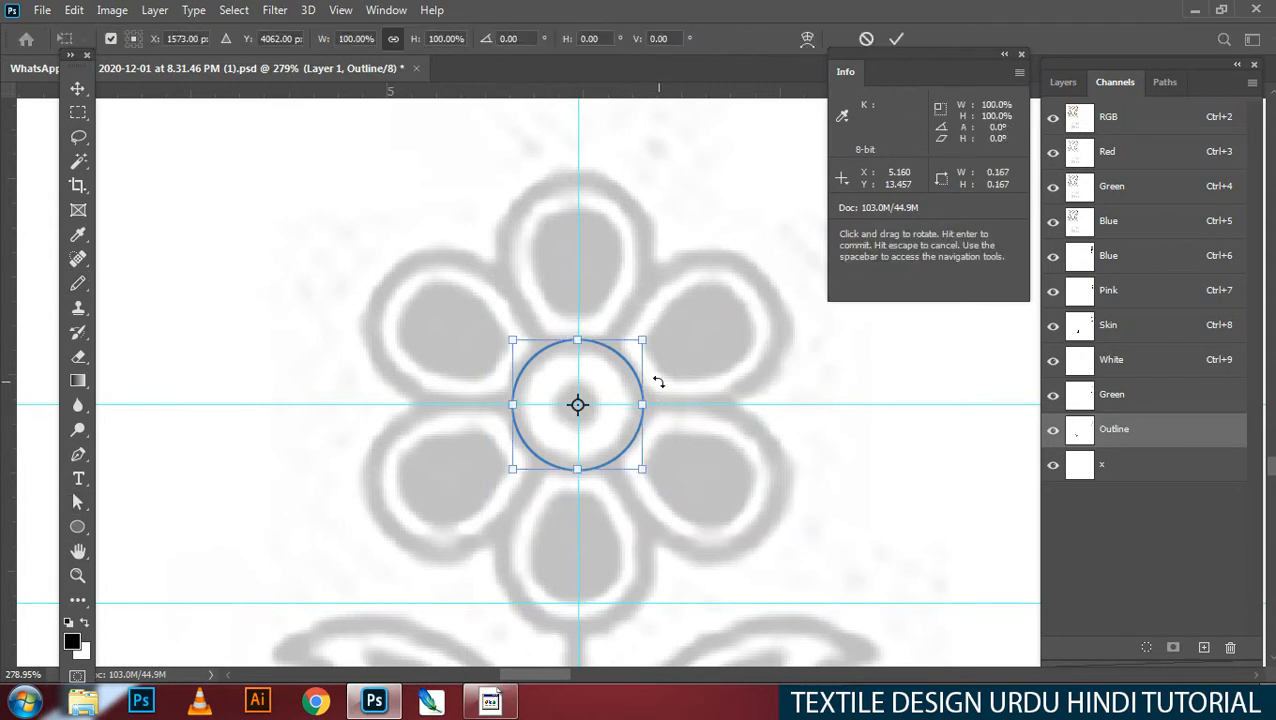
{"action": "key", "text": "Return"}
{"action": "key", "text": "b"}
{"action": "key", "text": "Return"}
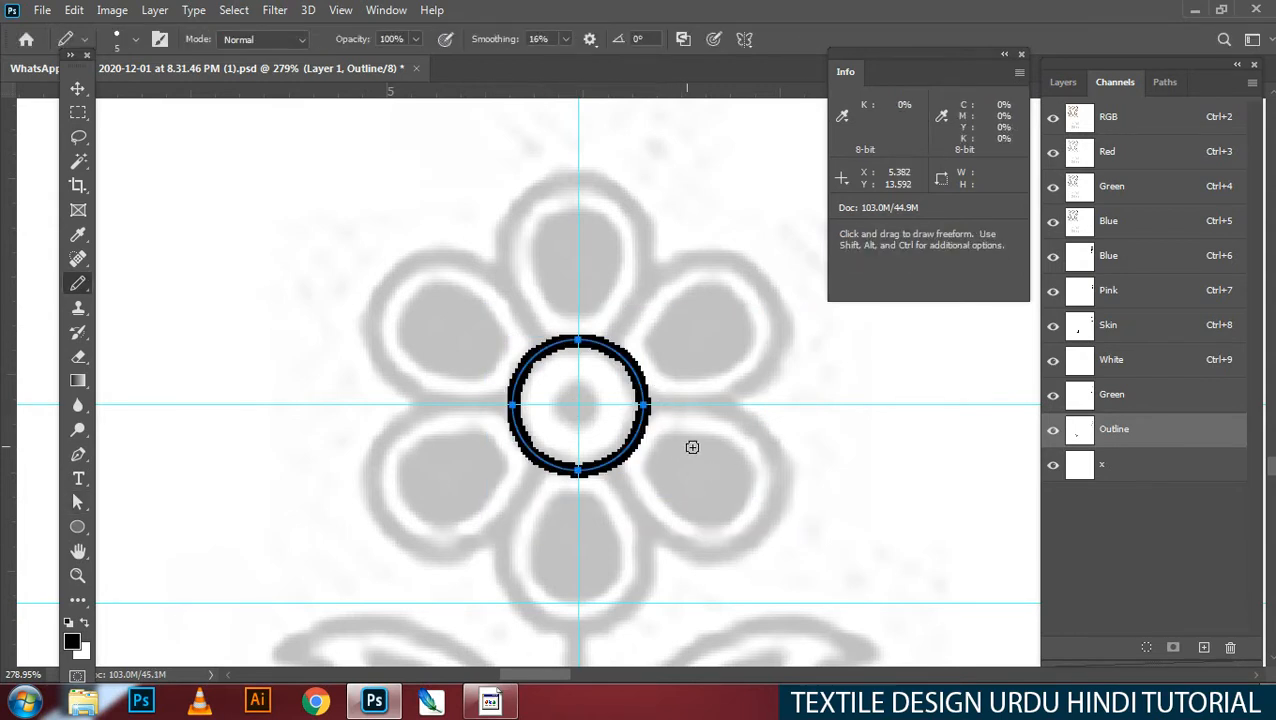
{"action": "key", "text": "Delete"}
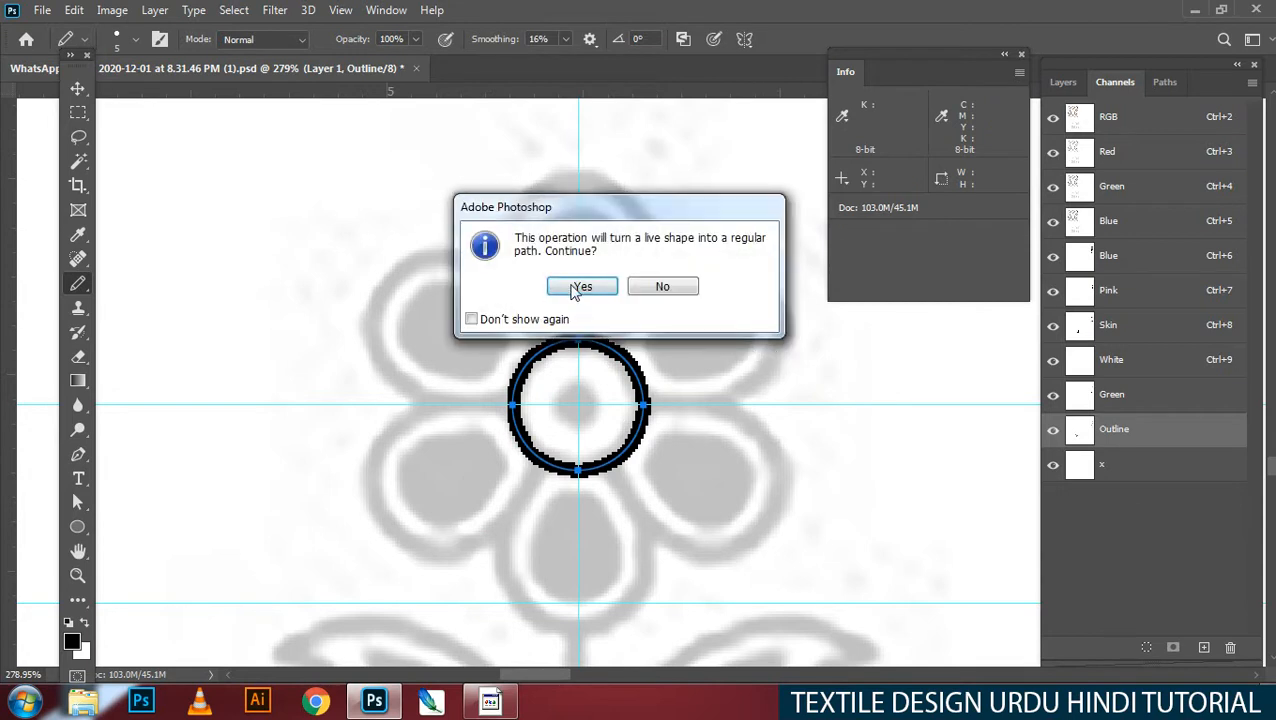
{"action": "left_click", "coordinate": [578, 287]}
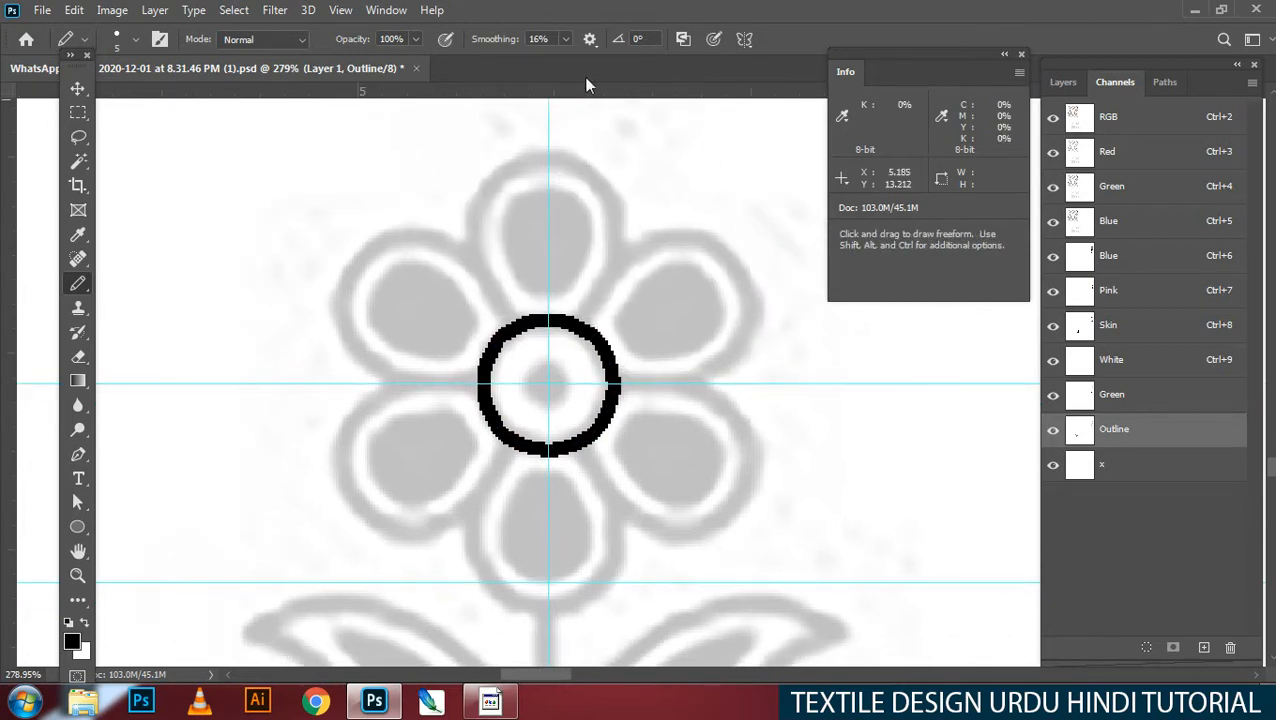
Step: Try centering a Mandala symmetry with 8 segments on the small flower's center dot
{"action": "left_click", "coordinate": [744, 39]}
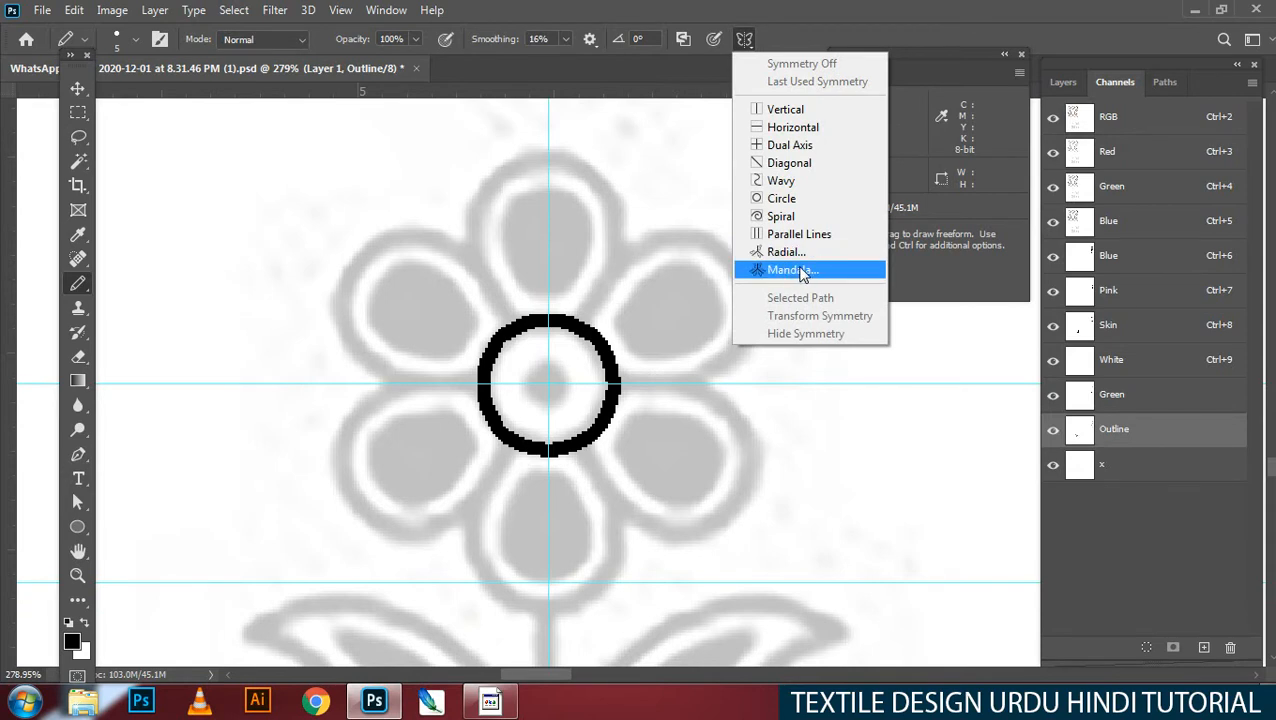
{"action": "left_click", "coordinate": [792, 270]}
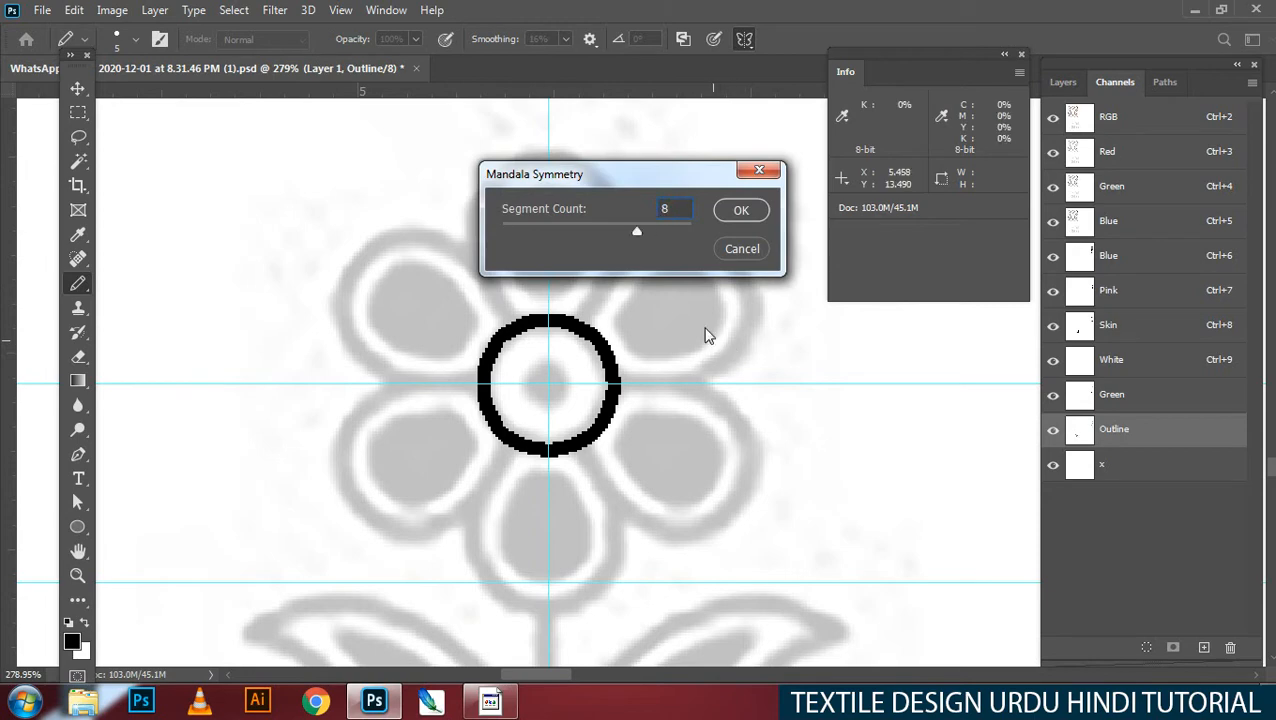
{"action": "left_click", "coordinate": [737, 214]}
{"action": "left_click_drag", "start_coordinate": [684, 386], "coordinate": [492, 402]}
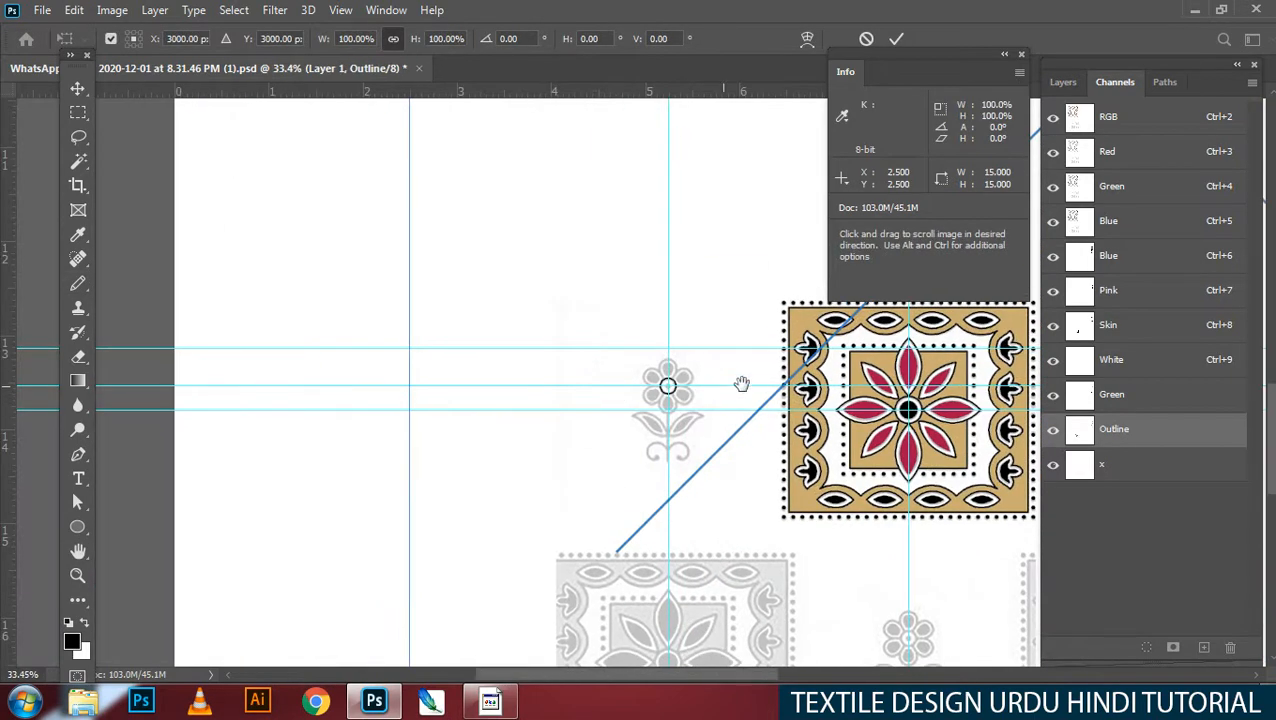
{"action": "left_click_drag", "start_coordinate": [743, 384], "coordinate": [544, 388]}
{"action": "left_click_drag", "start_coordinate": [743, 297], "coordinate": [510, 411]}
{"action": "left_click_drag", "start_coordinate": [565, 376], "coordinate": [512, 378]}
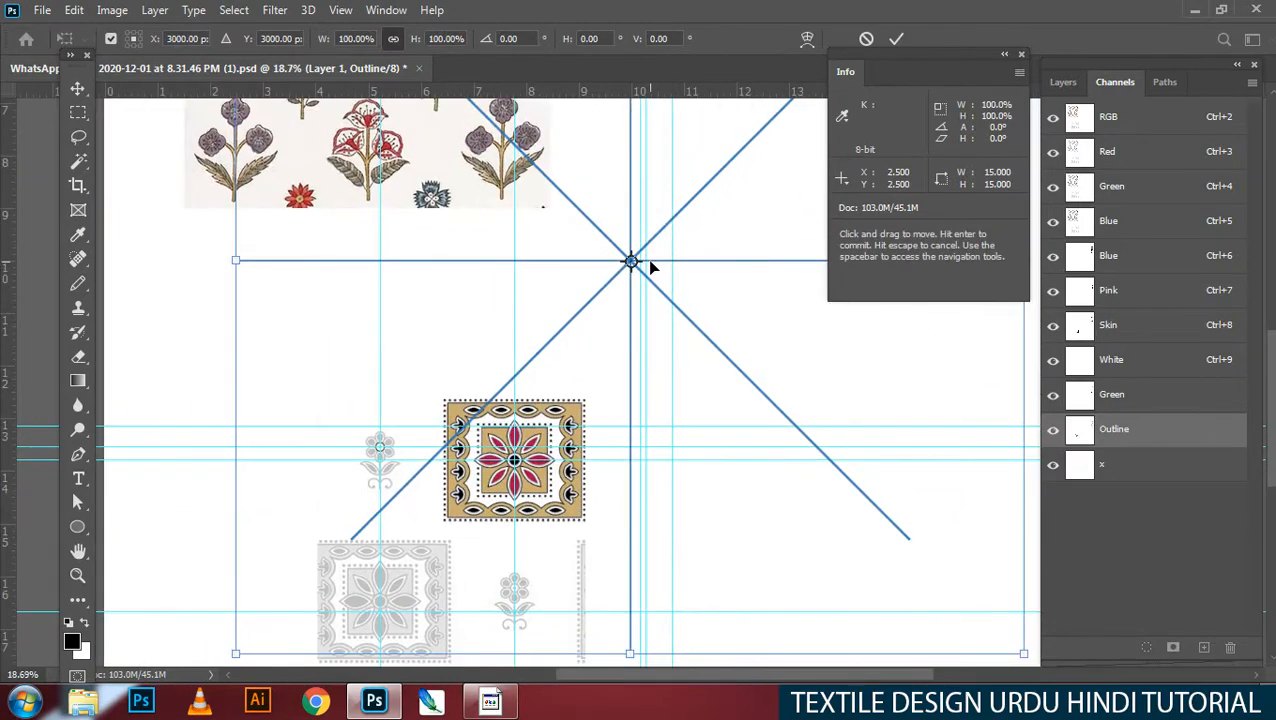
{"action": "left_click_drag", "start_coordinate": [650, 268], "coordinate": [600, 428]}
{"action": "left_click_drag", "start_coordinate": [452, 401], "coordinate": [500, 546]}
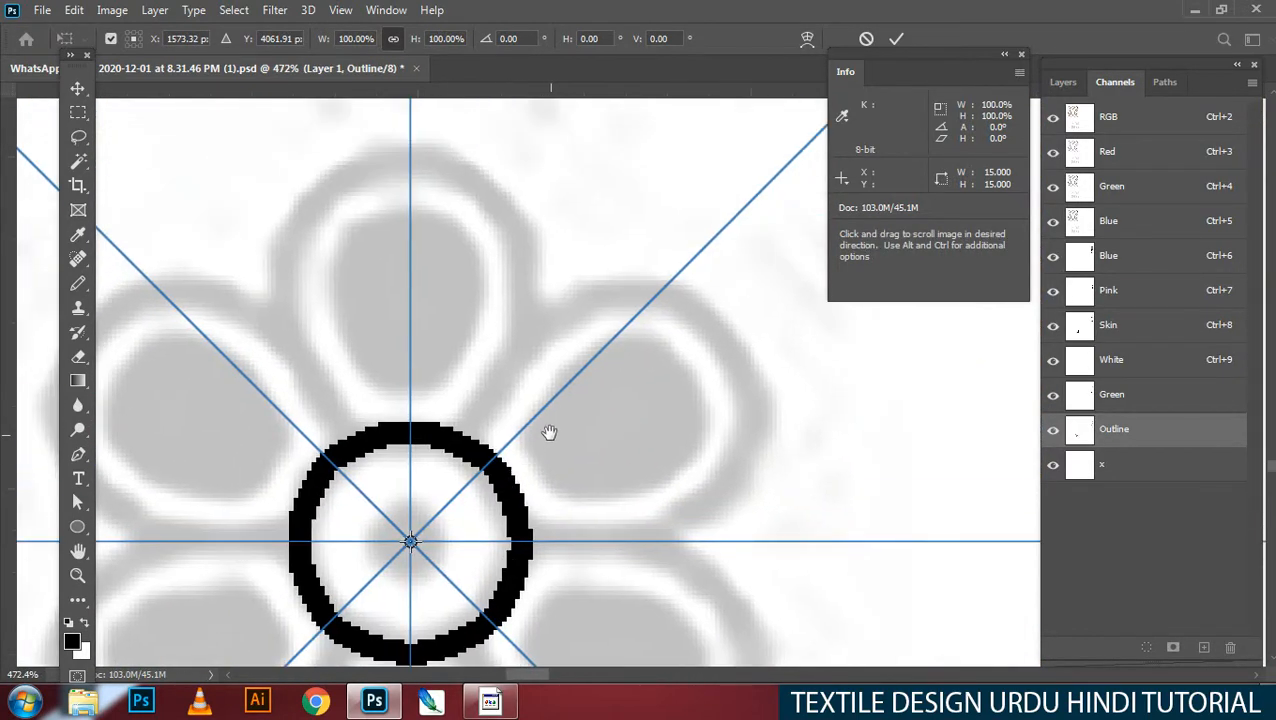
{"action": "left_click_drag", "start_coordinate": [554, 443], "coordinate": [574, 332]}
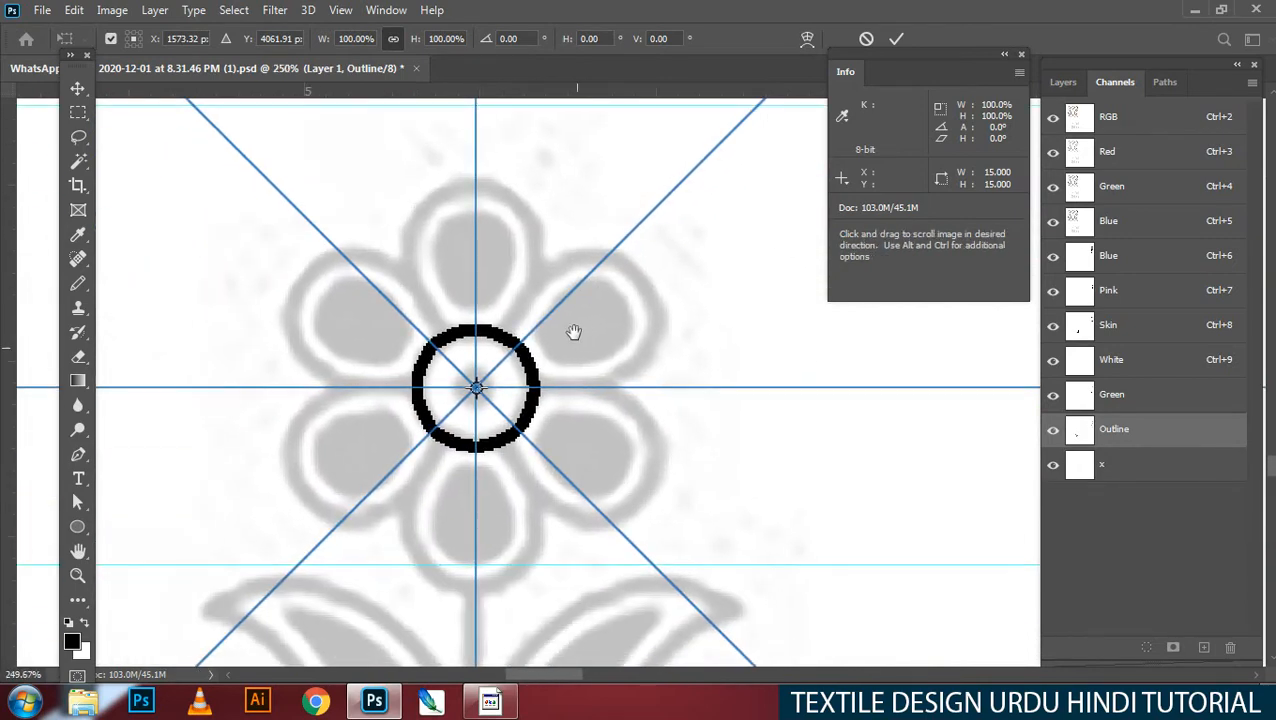
{"action": "key", "text": "Return"}
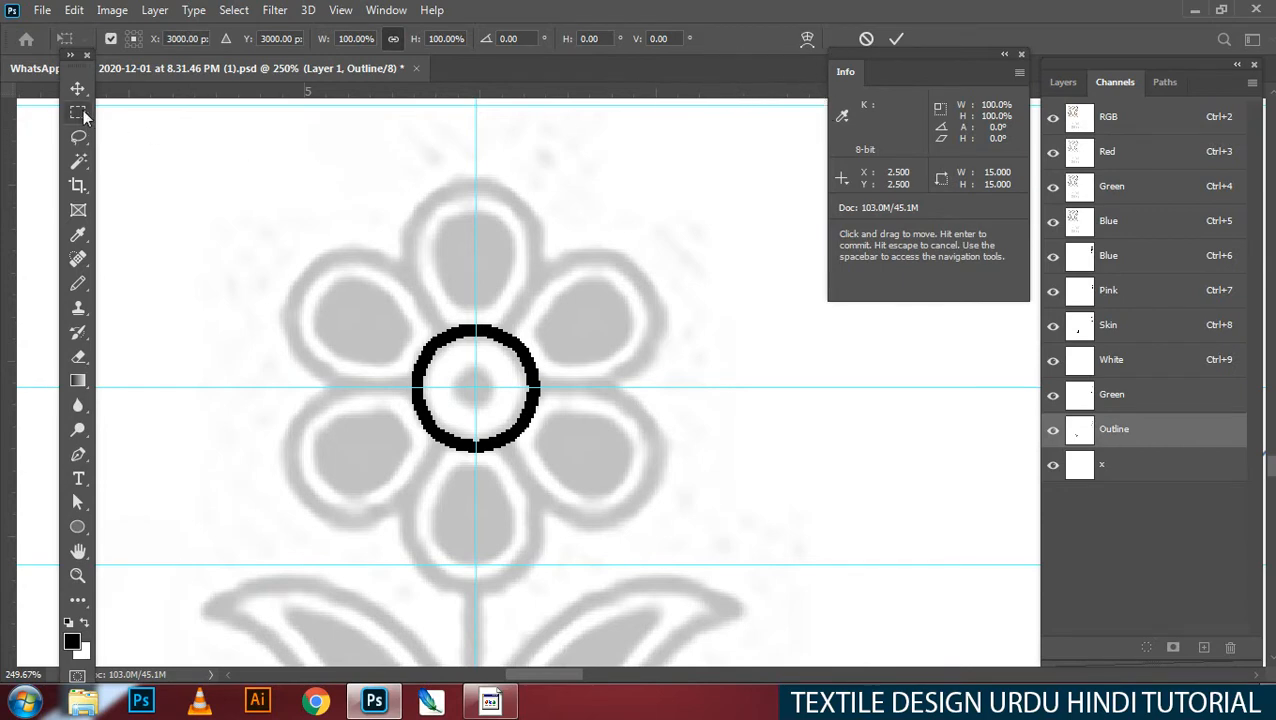
{"action": "key", "text": "b"}
{"action": "left_click", "coordinate": [655, 299]}
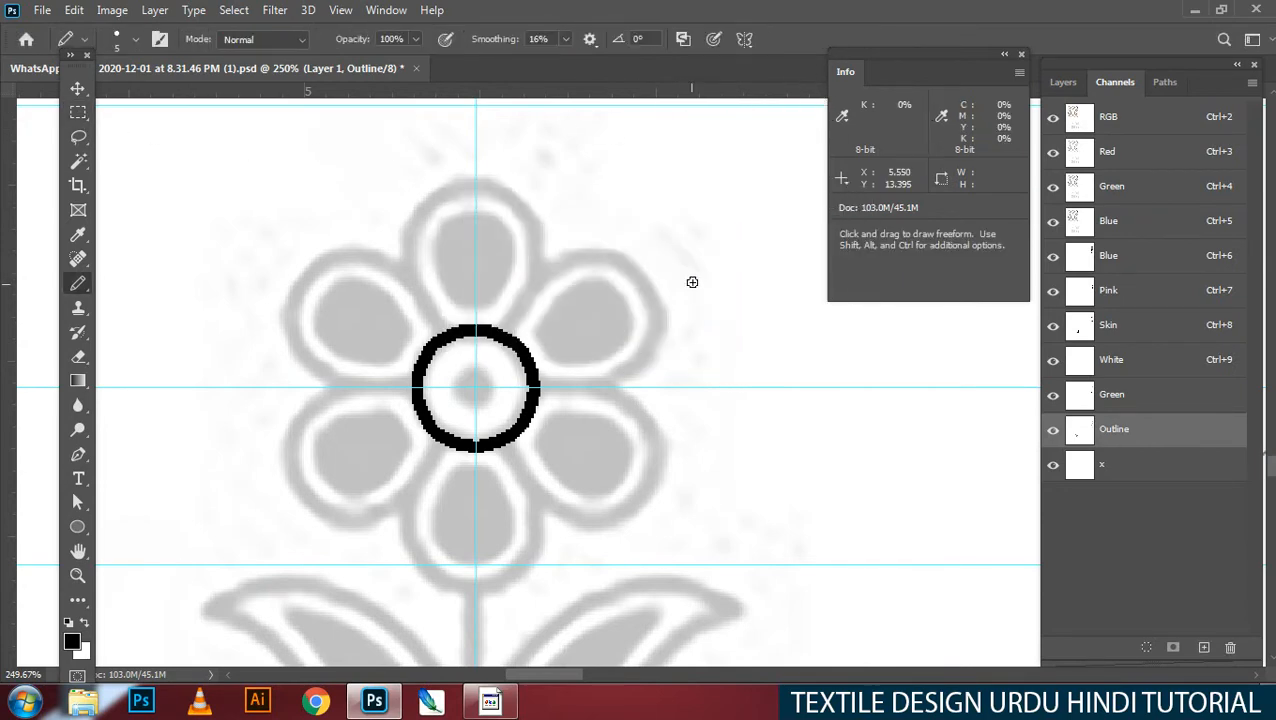
Step: Create a Mandala symmetry with 6 segments and center it on the small flower's center dot
{"action": "left_click", "coordinate": [744, 39]}
{"action": "left_click", "coordinate": [800, 271]}
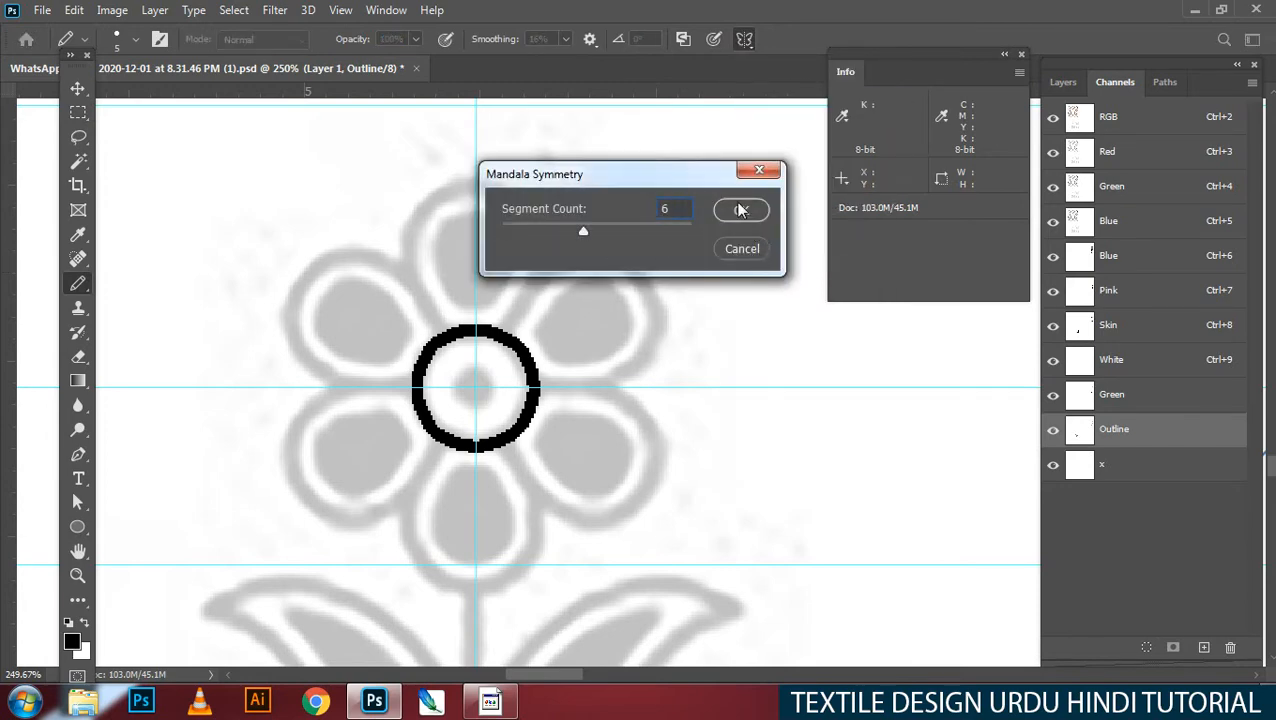
{"action": "left_click", "coordinate": [740, 209]}
{"action": "scroll", "coordinate": [618, 345], "scroll_direction": "down", "scroll_amount": 6}
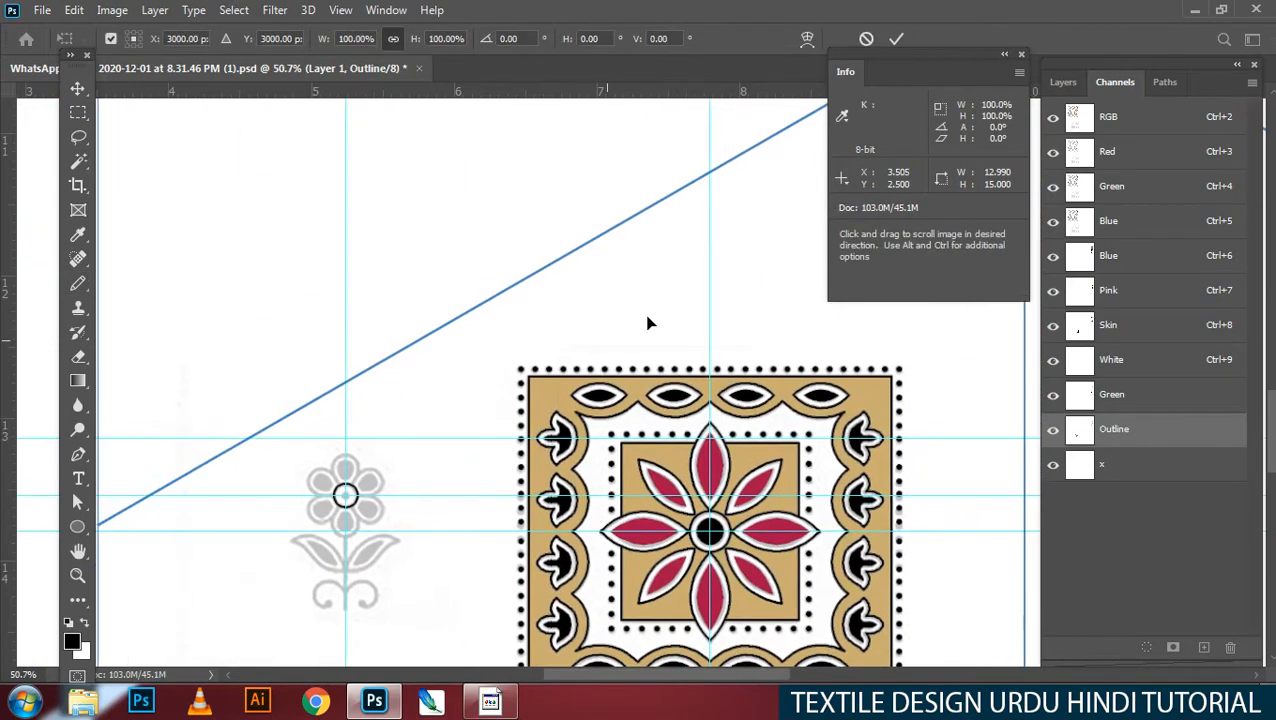
{"action": "scroll", "coordinate": [800, 190], "scroll_direction": "down", "scroll_amount": 5}
{"action": "left_click_drag", "start_coordinate": [812, 150], "coordinate": [680, 265]}
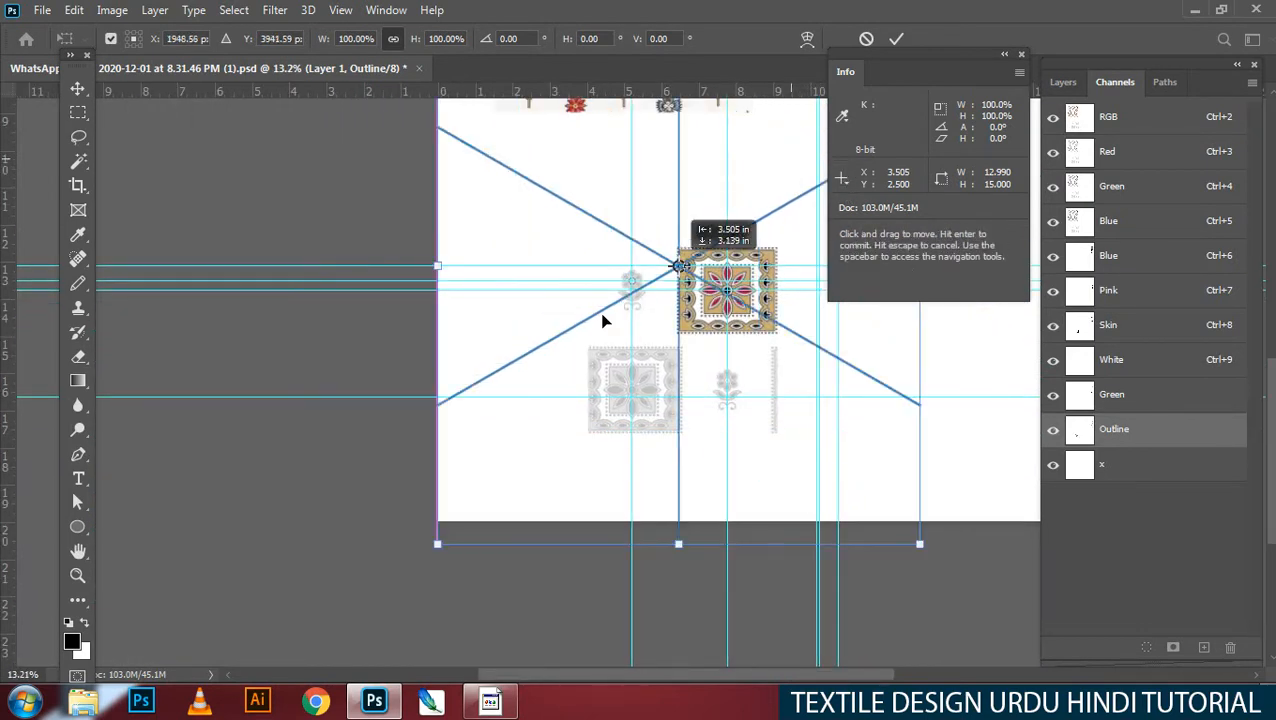
{"action": "left_click_drag", "start_coordinate": [603, 321], "coordinate": [584, 498]}
{"action": "scroll", "coordinate": [632, 288], "scroll_direction": "up", "scroll_amount": 10}
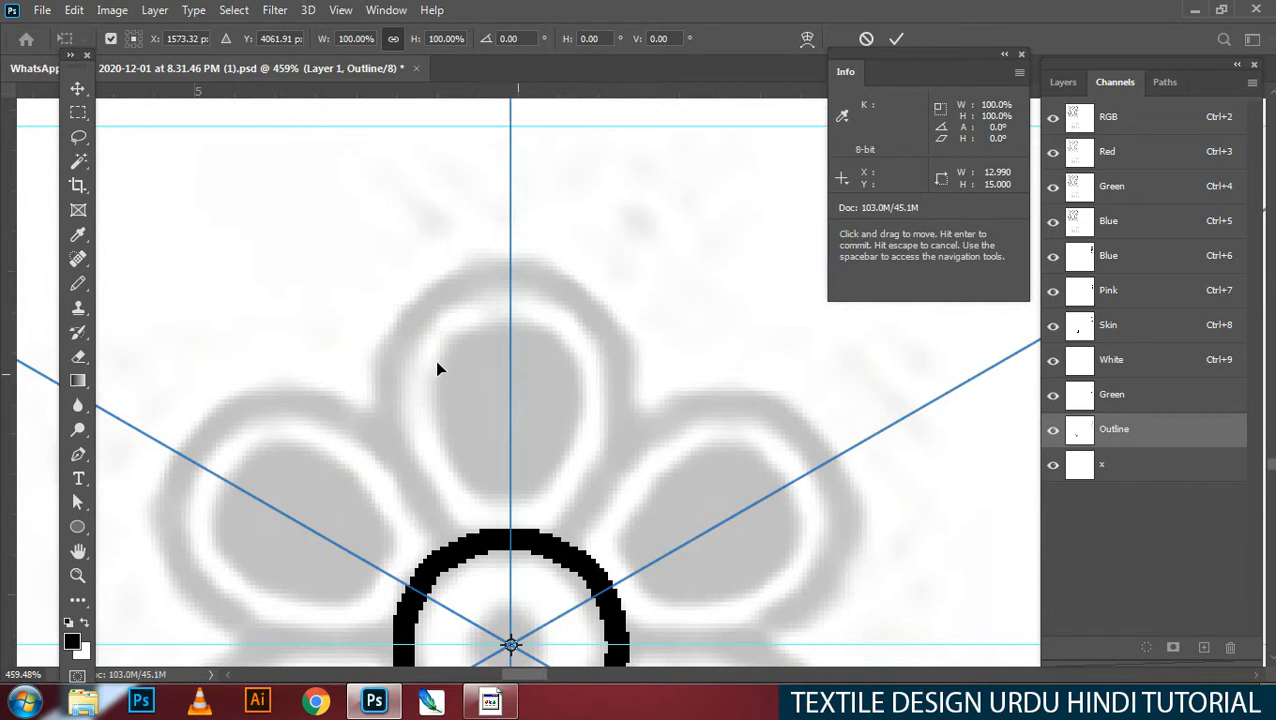
{"action": "left_click", "coordinate": [80, 285]}
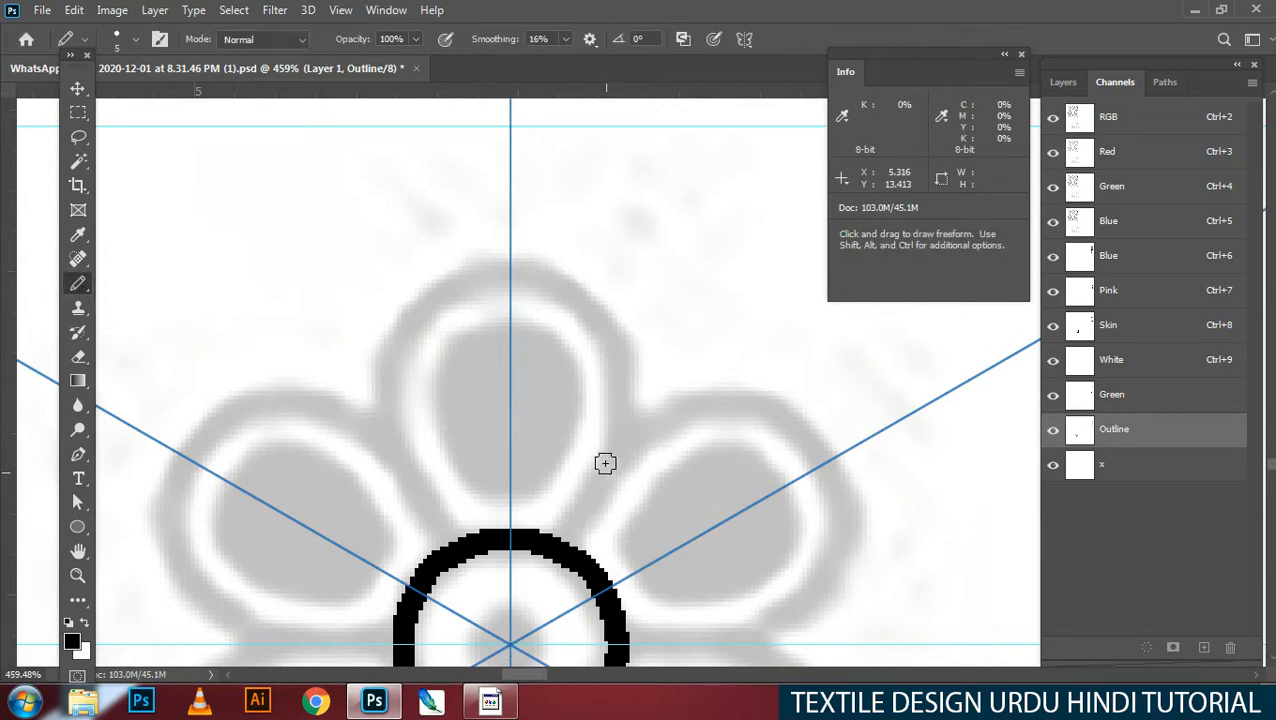
Step: Try tracing the small flower's upper petal outline with symmetric Pencil strokes
{"action": "scroll", "coordinate": [605, 463], "scroll_direction": "up", "scroll_amount": 1}
{"action": "mouse_move", "coordinate": [560, 545]}
{"action": "left_mouse_down"}
{"action": "mouse_move", "coordinate": [604, 472]}
{"action": "mouse_move", "coordinate": [600, 330]}
{"action": "left_mouse_up"}
{"action": "key", "text": "ctrl+z"}
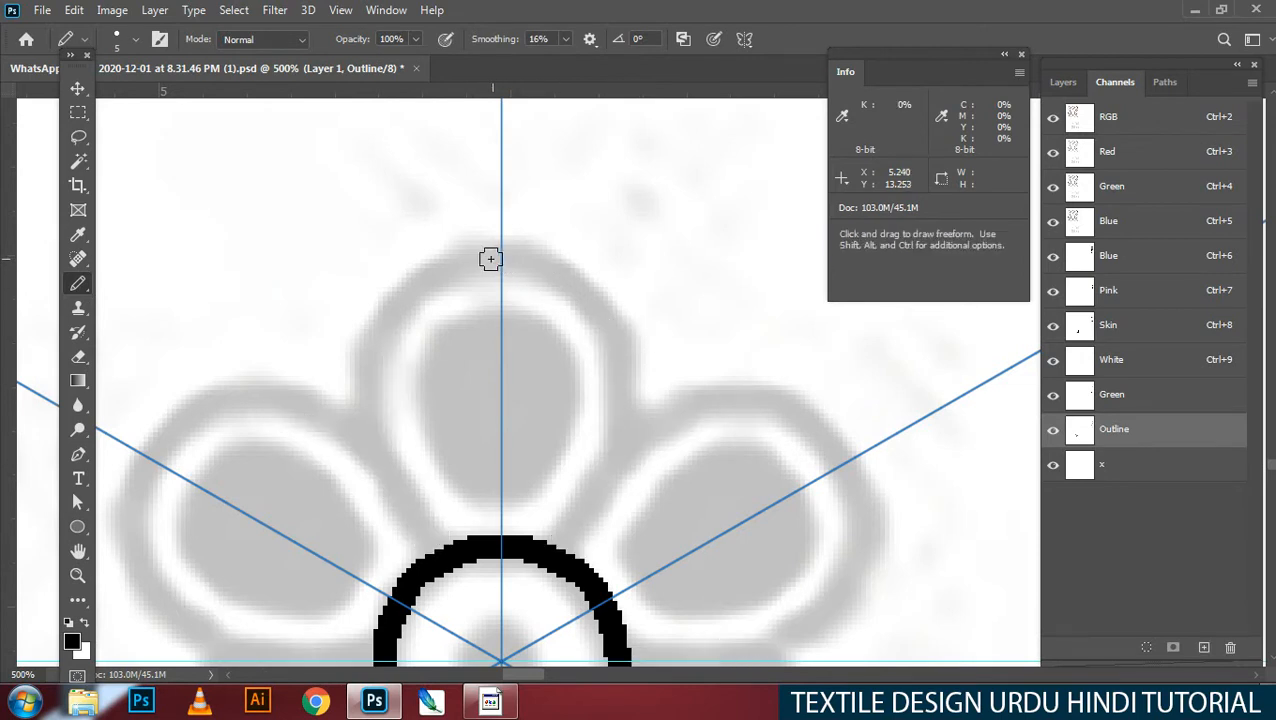
{"action": "mouse_move", "coordinate": [467, 259]}
{"action": "left_mouse_down"}
{"action": "mouse_move", "coordinate": [539, 252]}
{"action": "mouse_move", "coordinate": [586, 280]}
{"action": "left_mouse_up"}
{"action": "key", "text": "ctrl+z"}
Step: Trace half of the upper petal's grey outline down to the center ring so the symmetry outlines all six petals
{"action": "mouse_move", "coordinate": [503, 250]}
{"action": "left_mouse_down"}
{"action": "mouse_move", "coordinate": [570, 265]}
{"action": "mouse_move", "coordinate": [604, 305]}
{"action": "mouse_move", "coordinate": [621, 374]}
{"action": "mouse_move", "coordinate": [615, 436]}
{"action": "mouse_move", "coordinate": [572, 546]}
{"action": "left_mouse_up"}
{"action": "left_click_drag", "start_coordinate": [632, 475], "coordinate": [561, 475]}
{"action": "left_click_drag", "start_coordinate": [693, 537], "coordinate": [619, 381]}
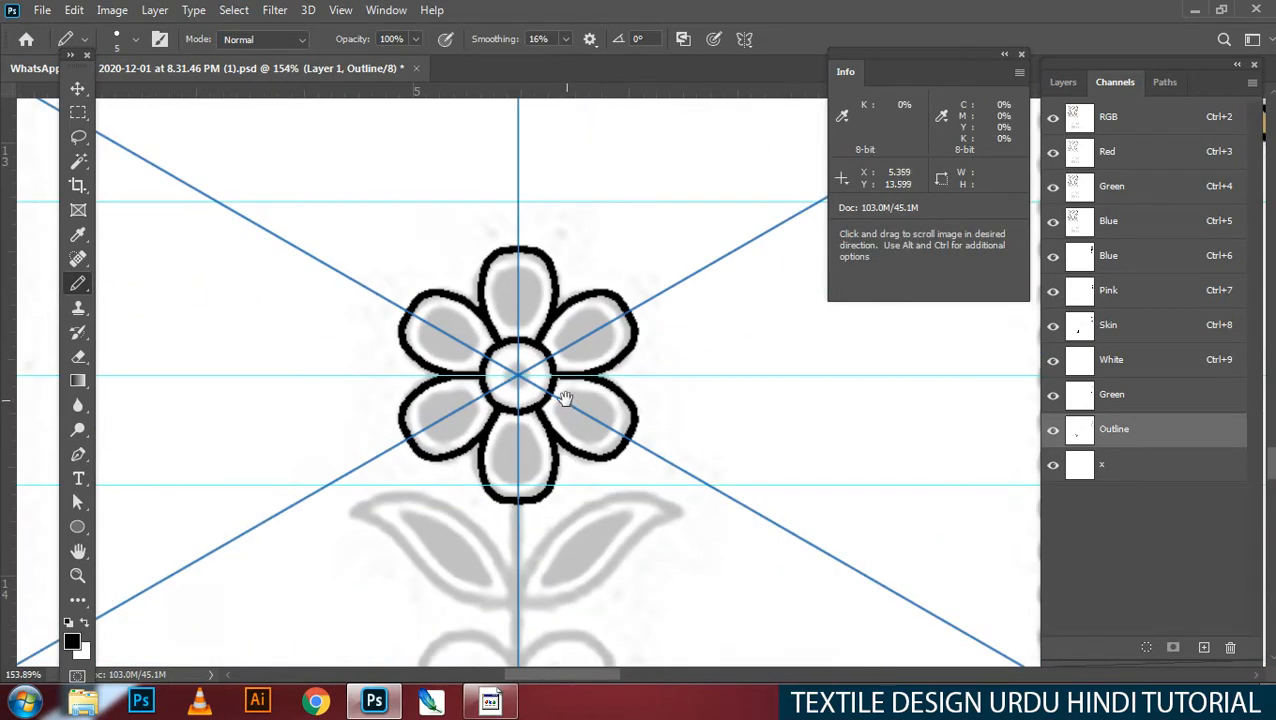
Step: Clear the Mandala symmetry path from the small flower
{"action": "left_click_drag", "start_coordinate": [533, 395], "coordinate": [645, 375]}
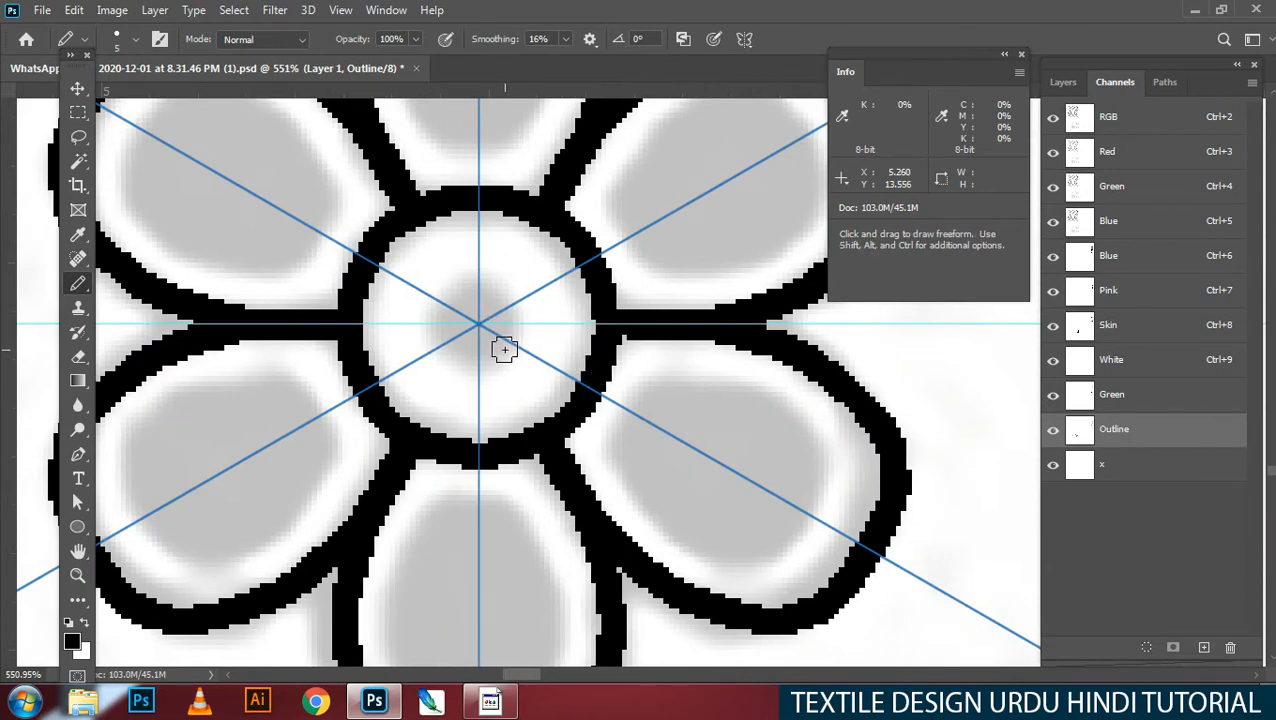
{"action": "key", "text": "a"}
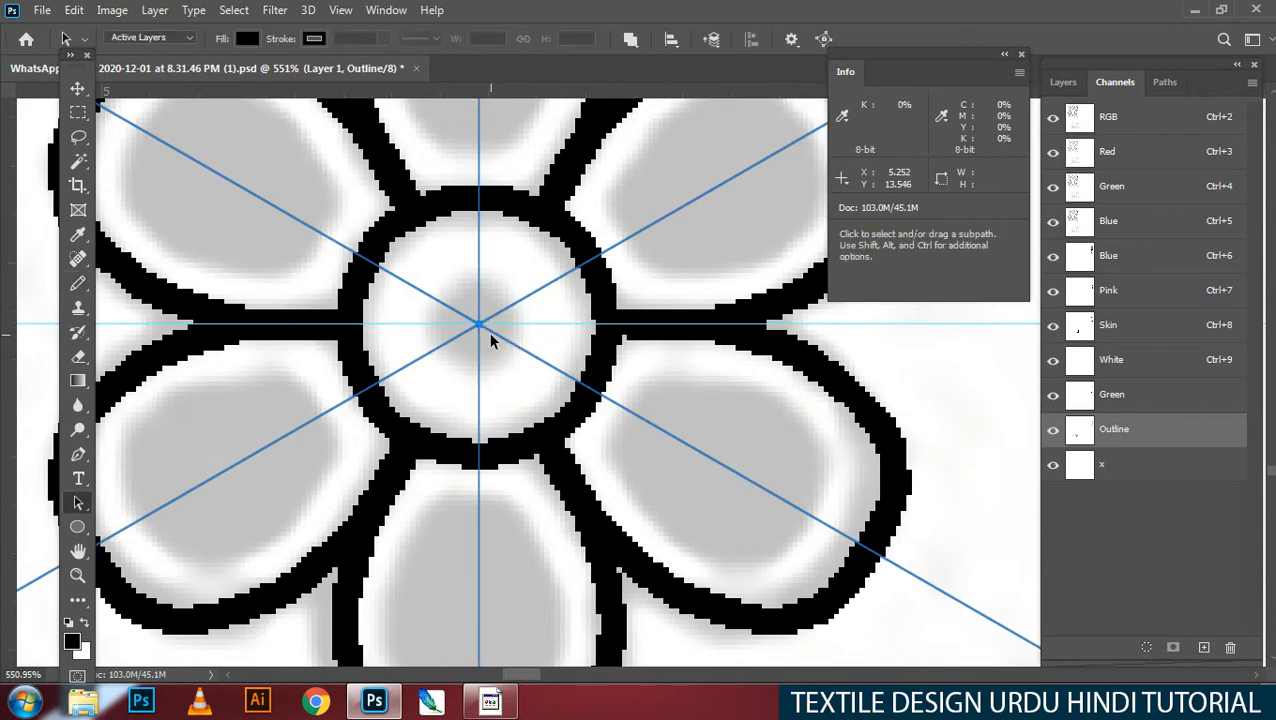
{"action": "mouse_move", "coordinate": [550, 356]}
{"action": "left_mouse_down"}
{"action": "mouse_move", "coordinate": [535, 336]}
{"action": "mouse_move", "coordinate": [600, 327]}
{"action": "mouse_move", "coordinate": [560, 344]}
{"action": "left_mouse_up"}
{"action": "key", "text": "b"}
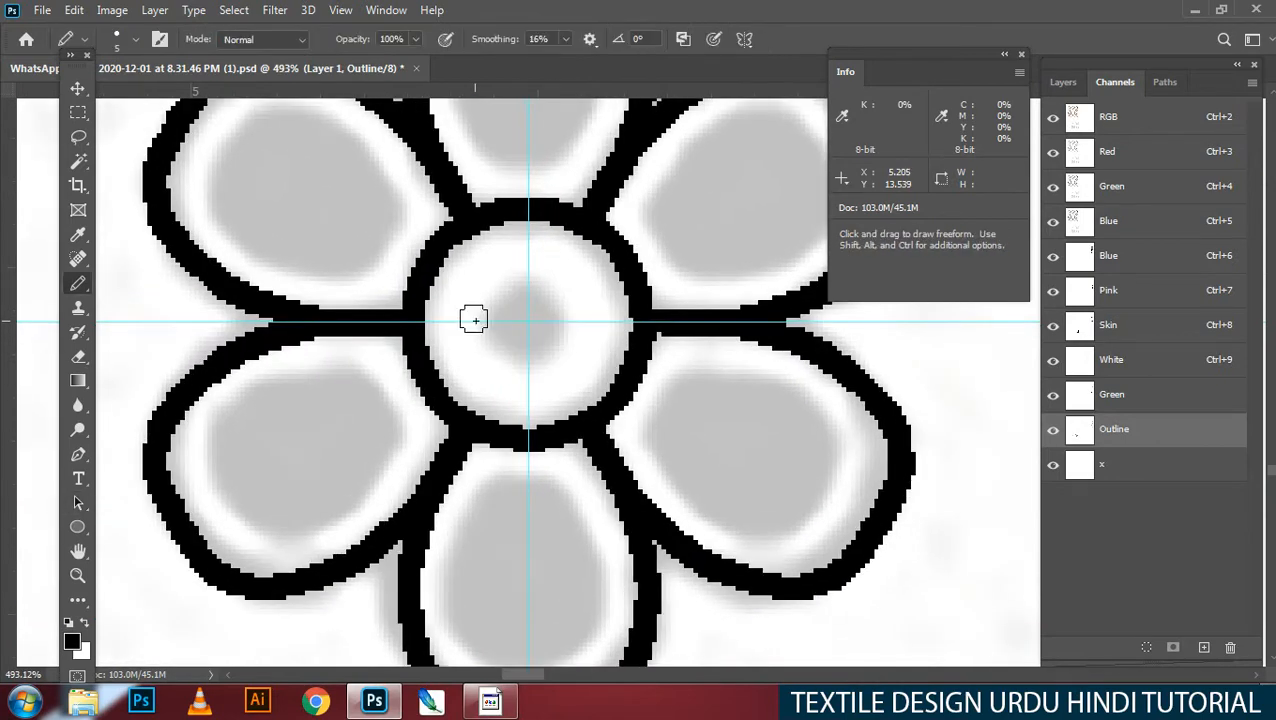
Step: Set the Pencil size to 14 px and paint a black dot at the small flower's center
{"action": "key", "text": "bracketright"}
{"action": "key", "text": "bracketright"}
{"action": "key", "text": "bracketright"}
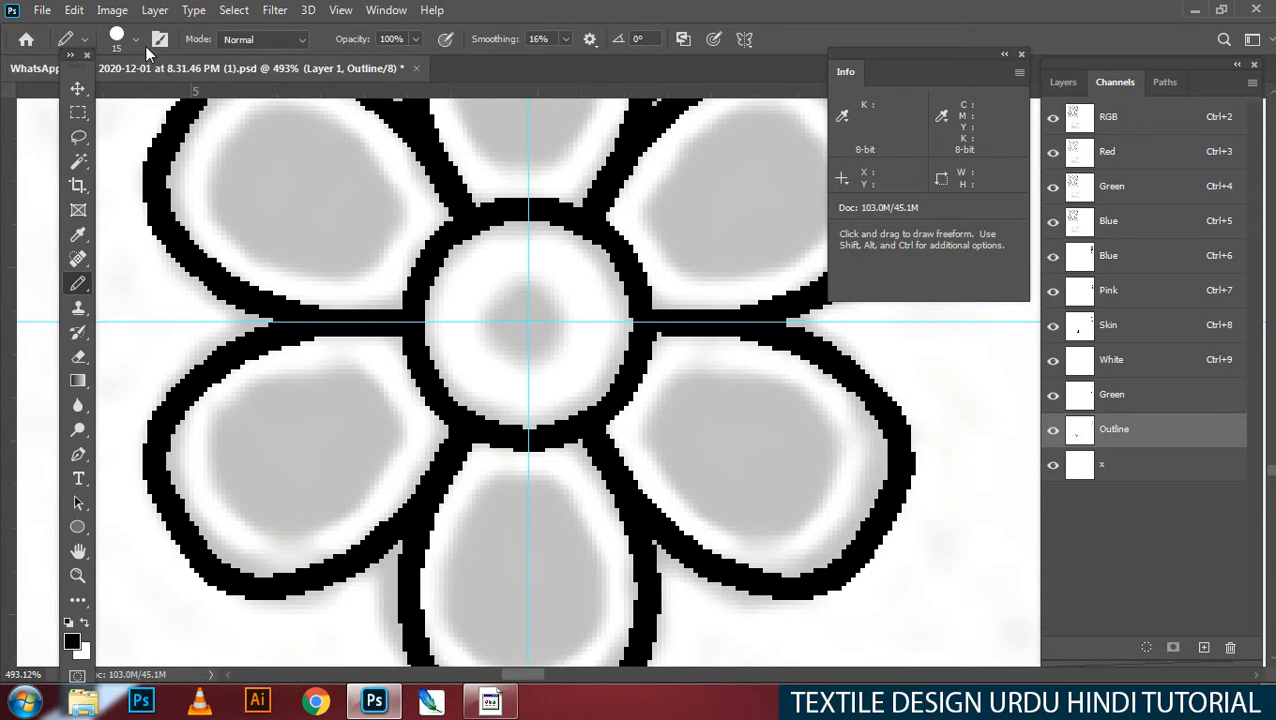
{"action": "right_click", "coordinate": [572, 322]}
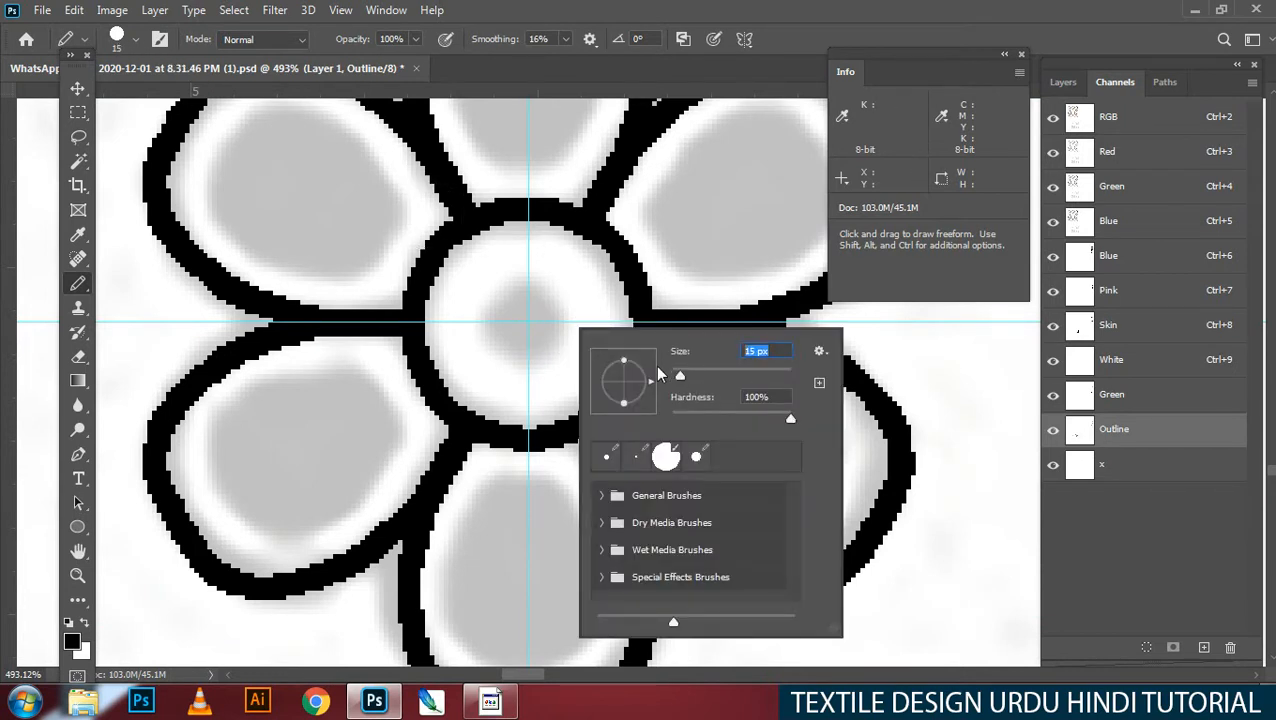
{"action": "type", "text": "14"}
{"action": "key", "text": "Return"}
{"action": "left_click", "coordinate": [542, 354], "text": "ctrl"}
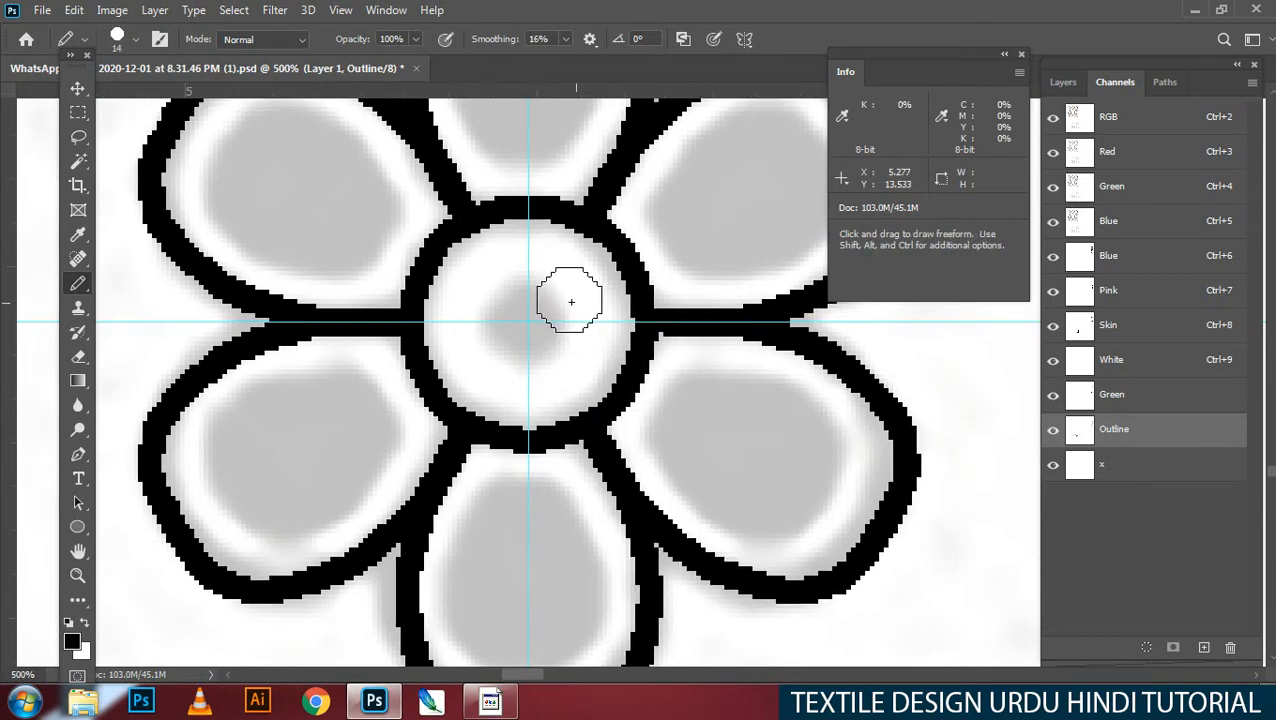
{"action": "left_click", "coordinate": [528, 317]}
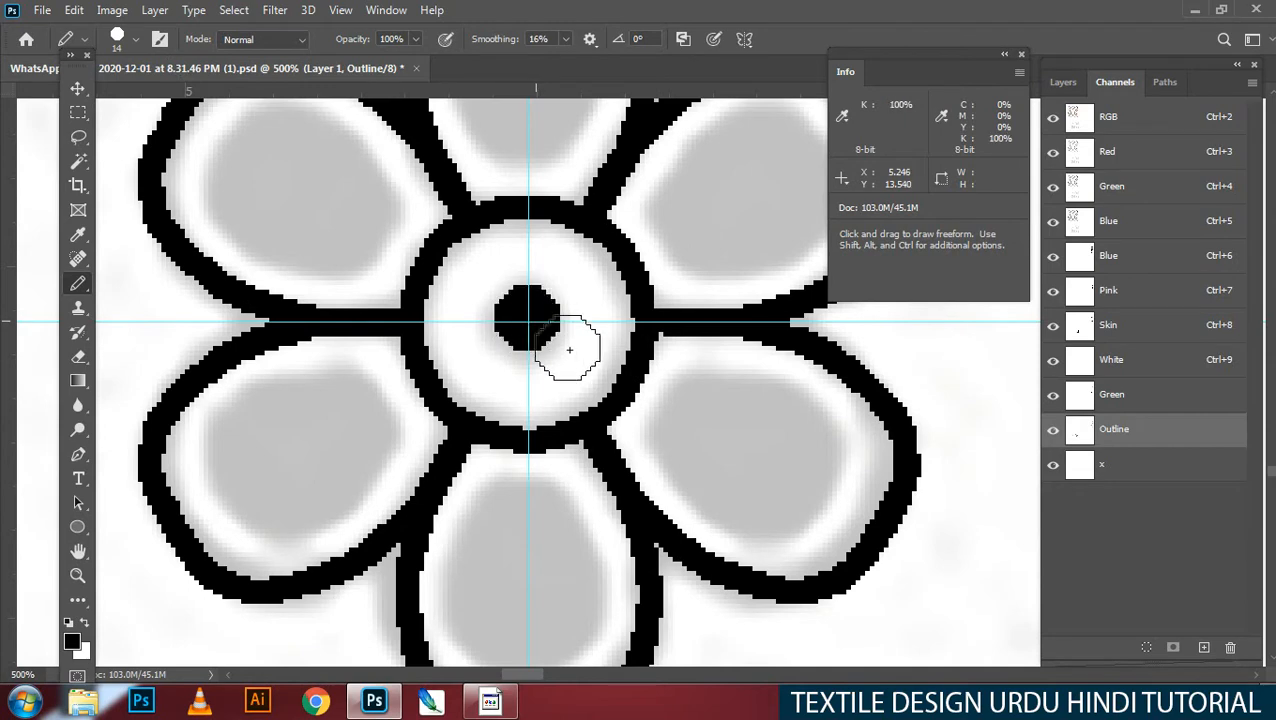
Step: Select the black center dot with the Magic Wand and shift it onto the crossing of the guides
{"action": "left_click", "coordinate": [542, 328], "text": "ctrl"}
{"action": "left_click", "coordinate": [542, 328], "text": "ctrl"}
{"action": "key", "text": "w"}
{"action": "left_click_drag", "start_coordinate": [414, 300], "coordinate": [624, 330]}
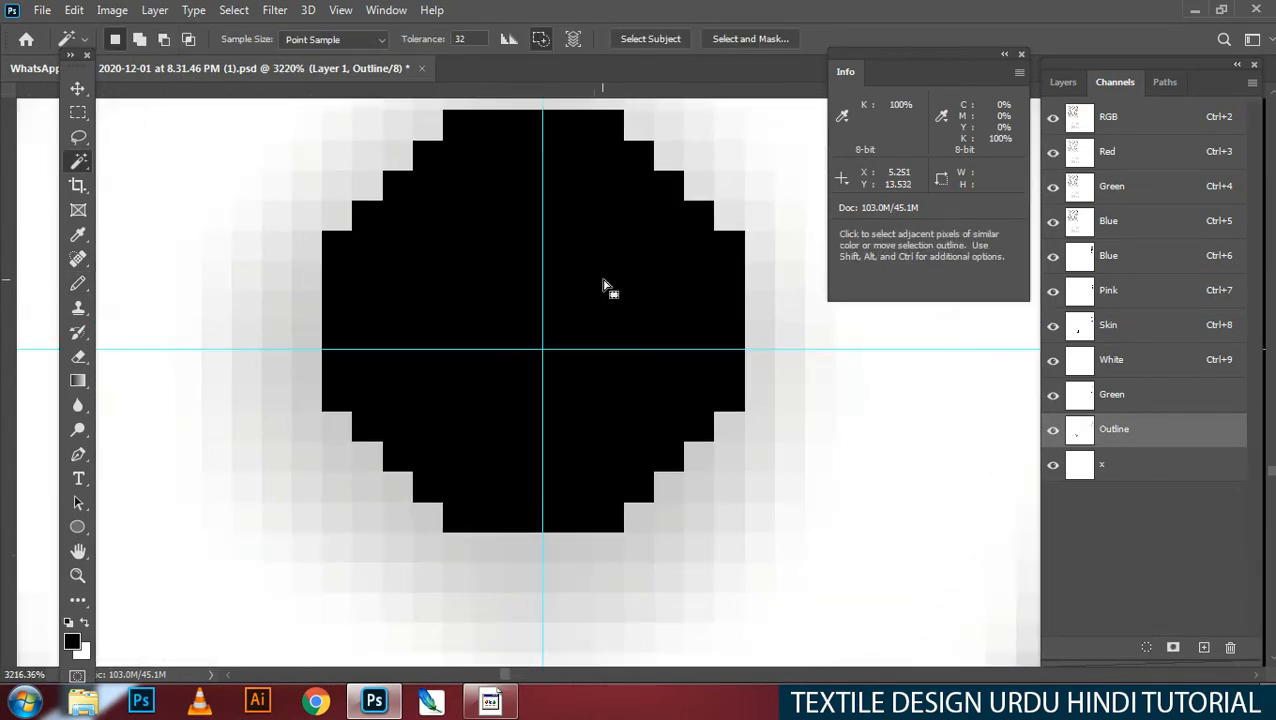
{"action": "left_click", "coordinate": [603, 280]}
{"action": "key", "text": "v"}
{"action": "mouse_move", "coordinate": [600, 280]}
{"action": "left_mouse_down"}
{"action": "mouse_move", "coordinate": [644, 279]}
{"action": "mouse_move", "coordinate": [618, 291]}
{"action": "left_mouse_up"}
{"action": "scroll", "coordinate": [618, 291], "scroll_direction": "down", "scroll_amount": 10}
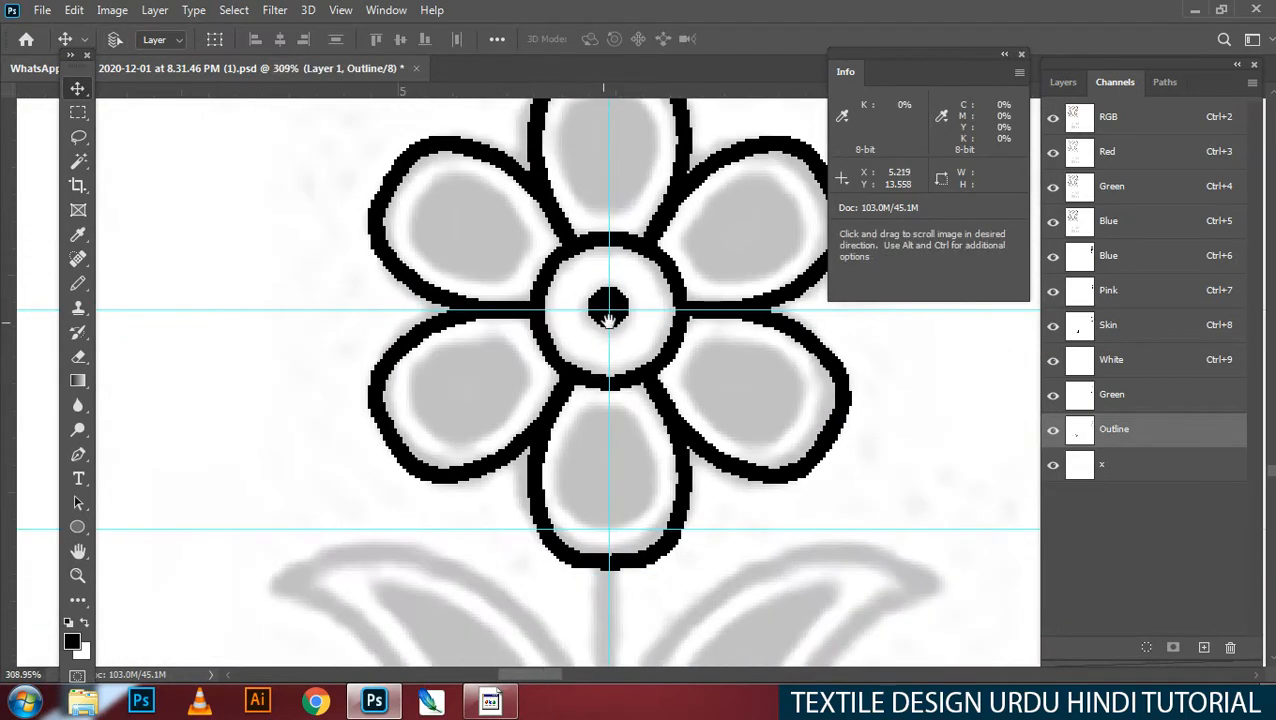
Step: Select the interiors of the small flower's six petals with the Magic Wand on the Outline channel
{"action": "key", "text": "b"}
{"action": "scroll", "coordinate": [621, 339], "scroll_direction": "down", "scroll_amount": 4}
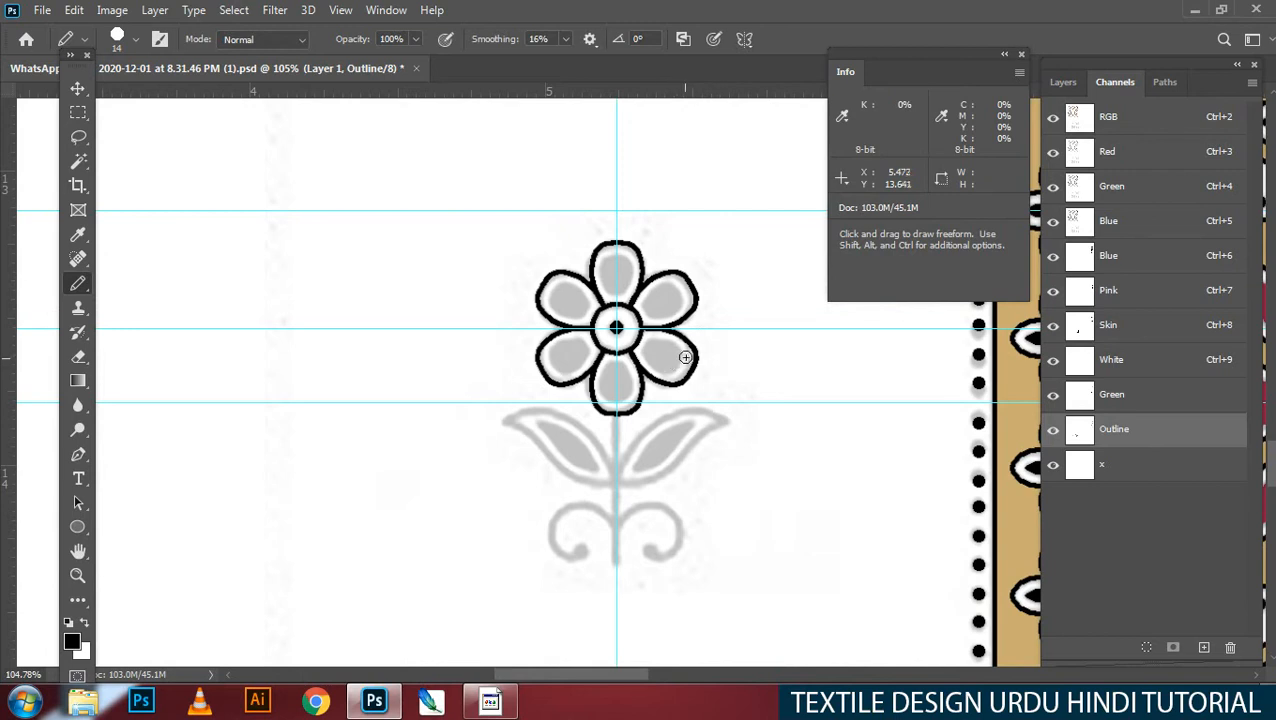
{"action": "left_click_drag", "start_coordinate": [623, 346], "coordinate": [647, 314]}
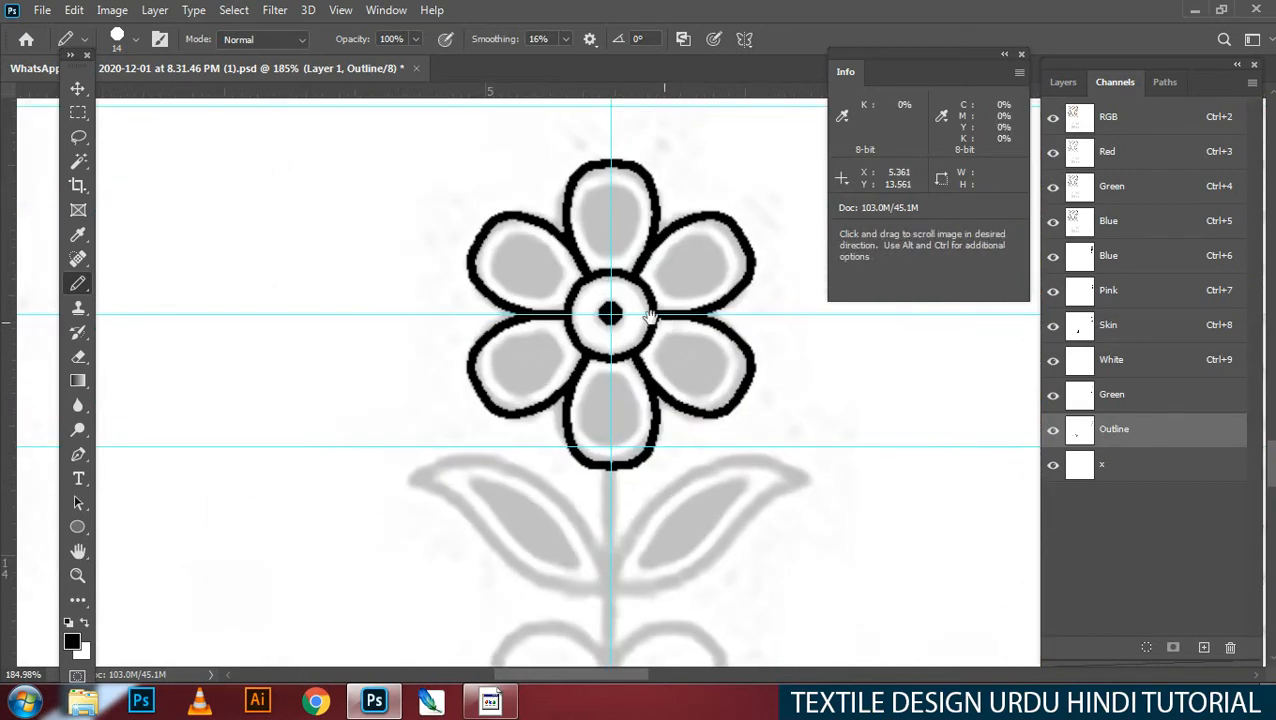
{"action": "key", "text": "w"}
{"action": "left_click", "coordinate": [606, 242]}
{"action": "left_click", "coordinate": [547, 296], "text": "shift"}
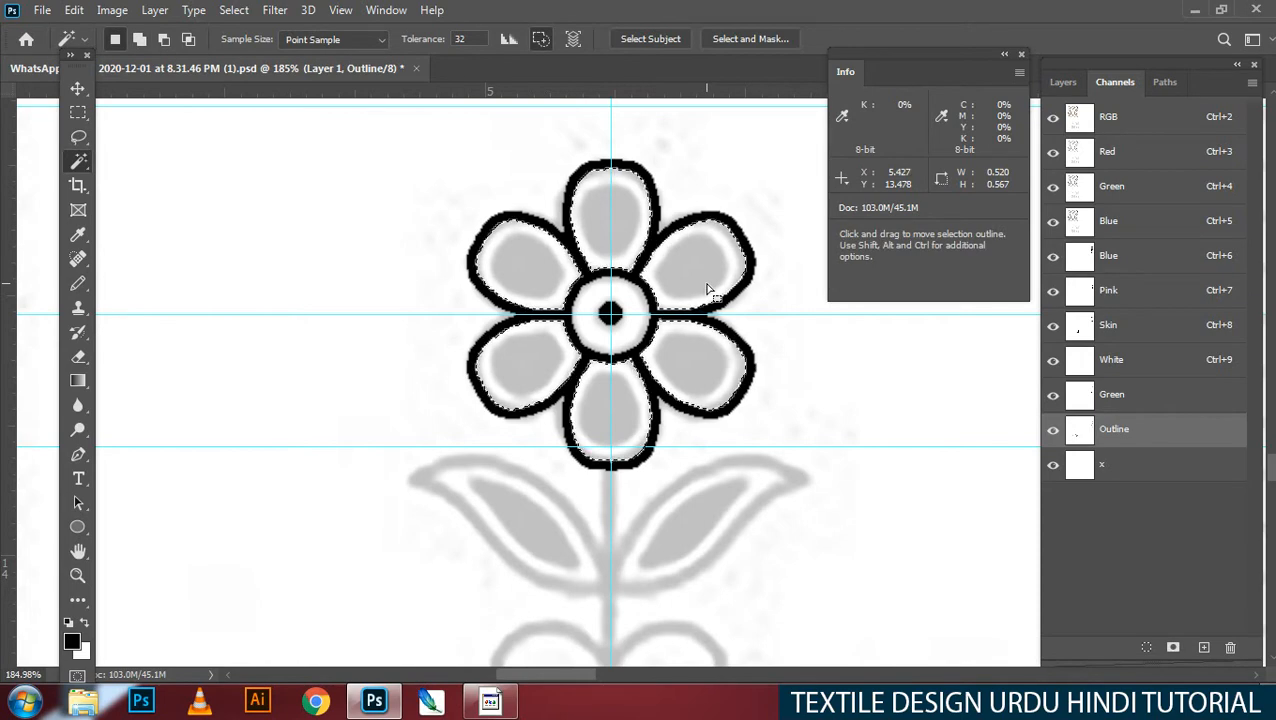
Step: Contract the selection of the six petal interiors by 6 pixels
{"action": "key", "text": "alt+s"}
{"action": "key", "text": "m"}
{"action": "key", "text": "c"}
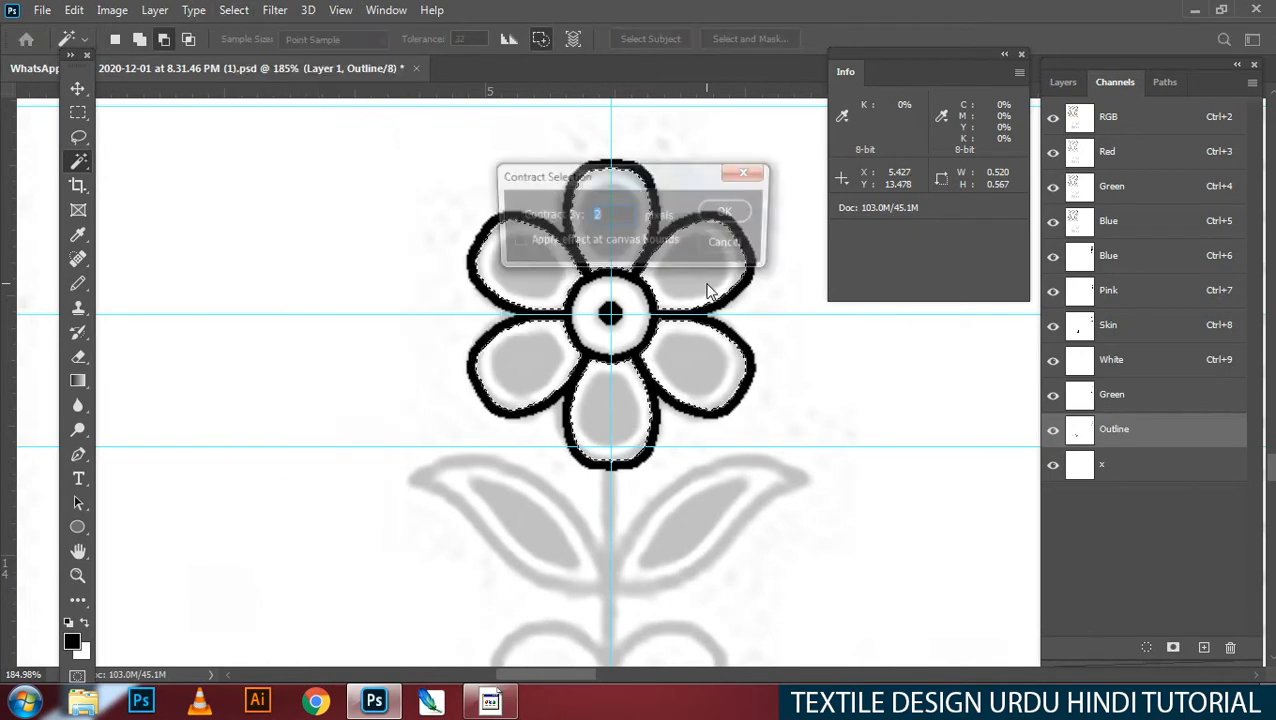
{"action": "key", "text": "Return"}
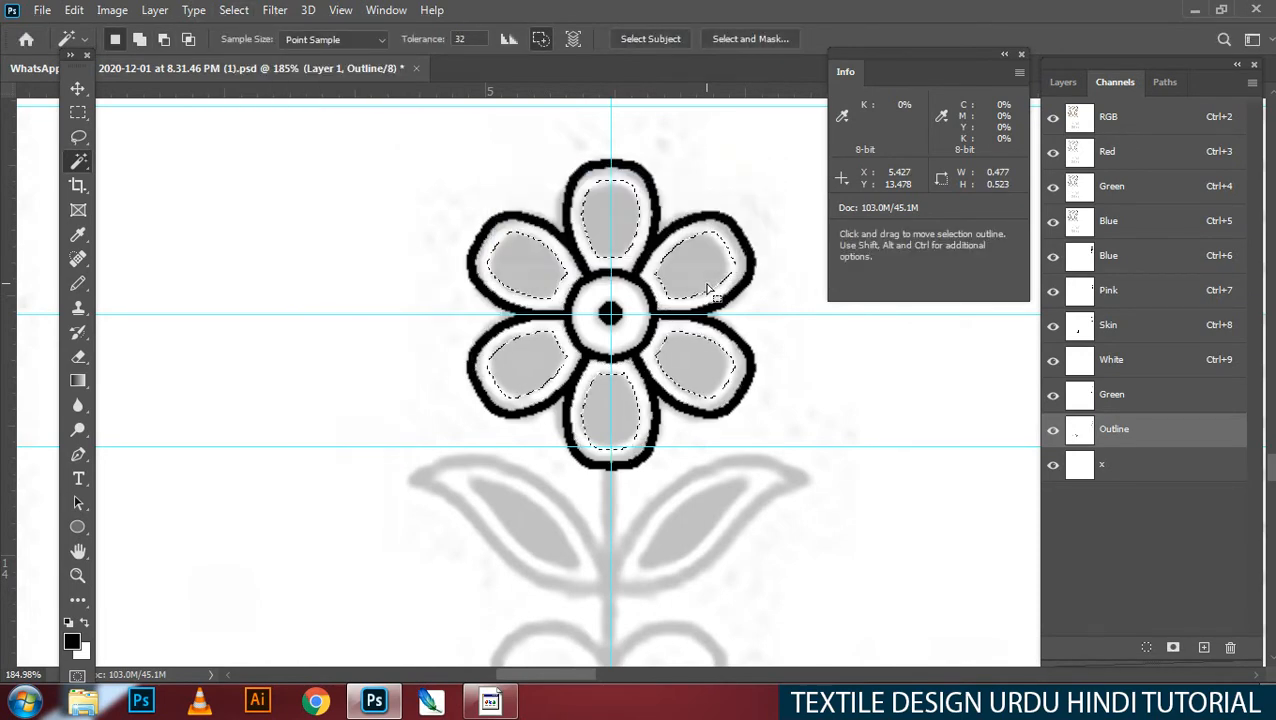
Step: Try contracting the petal-interior selection by a further 6 pixels, and try 2 pixels instead
{"action": "key", "text": "alt+s"}
{"action": "key", "text": "m"}
{"action": "key", "text": "c"}
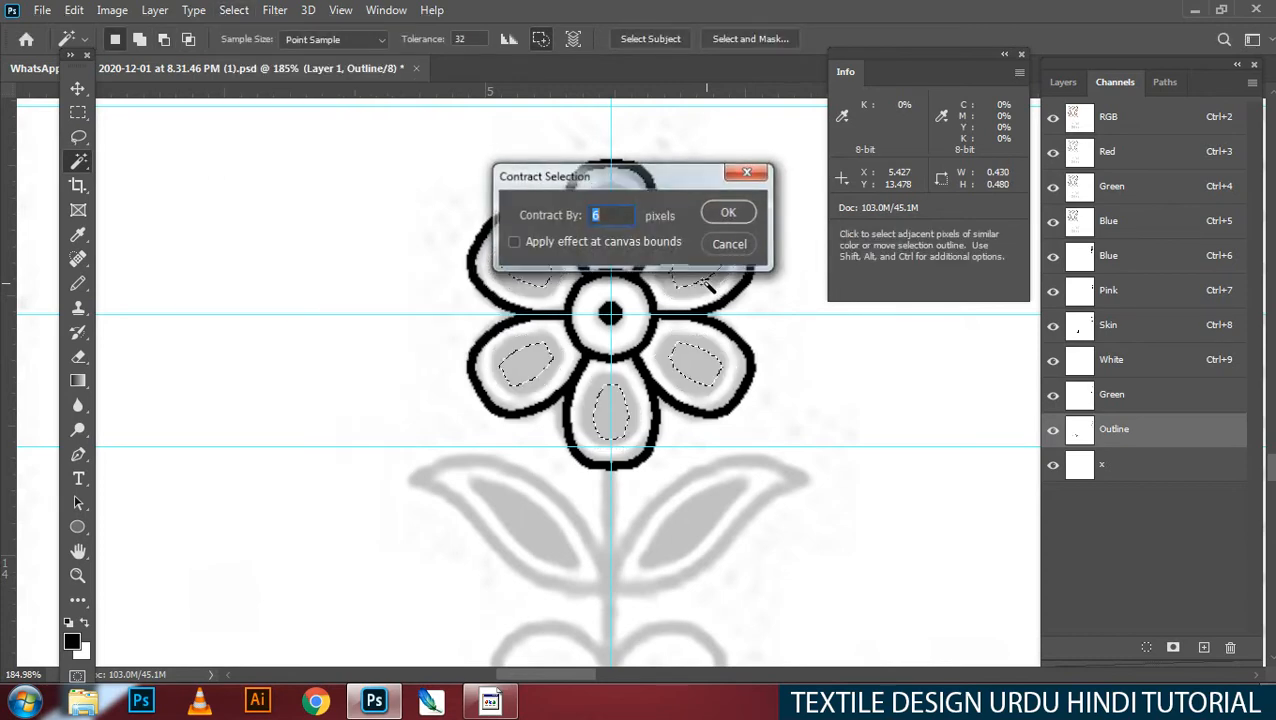
{"action": "key", "text": "Return"}
{"action": "key", "text": "alt+s"}
{"action": "key", "text": "m"}
{"action": "key", "text": "c"}
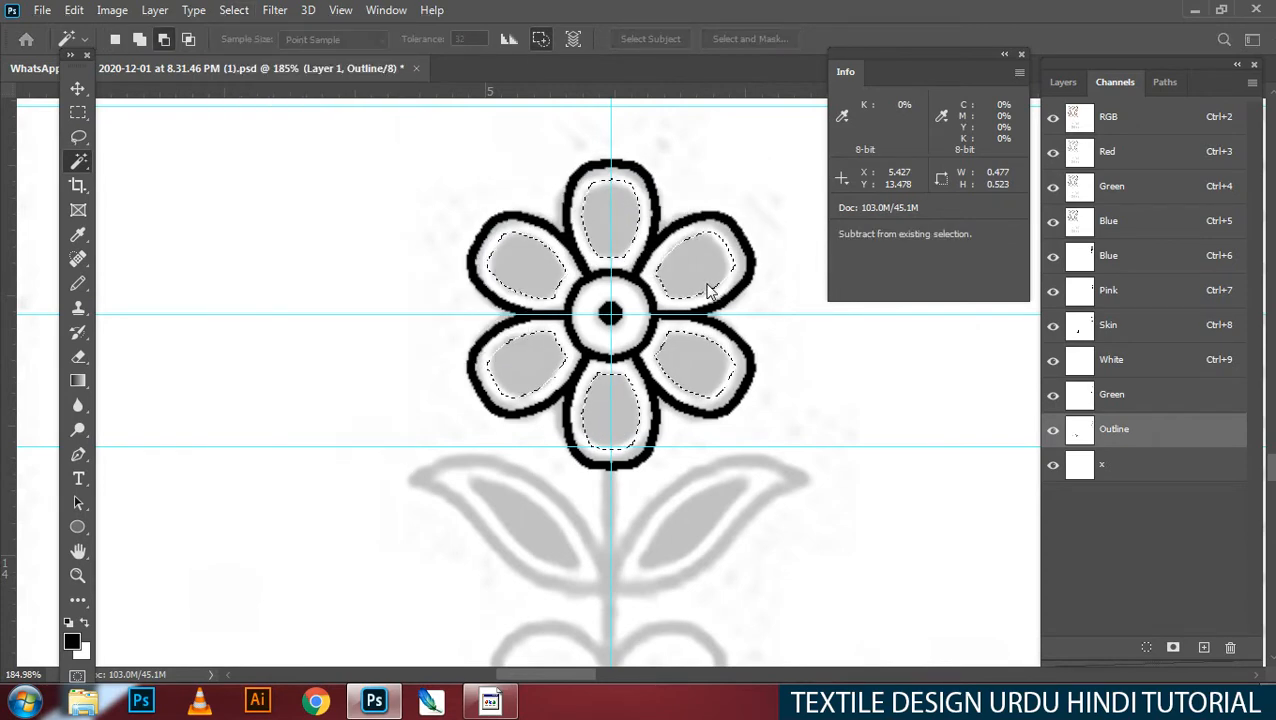
{"action": "key", "text": "Return"}
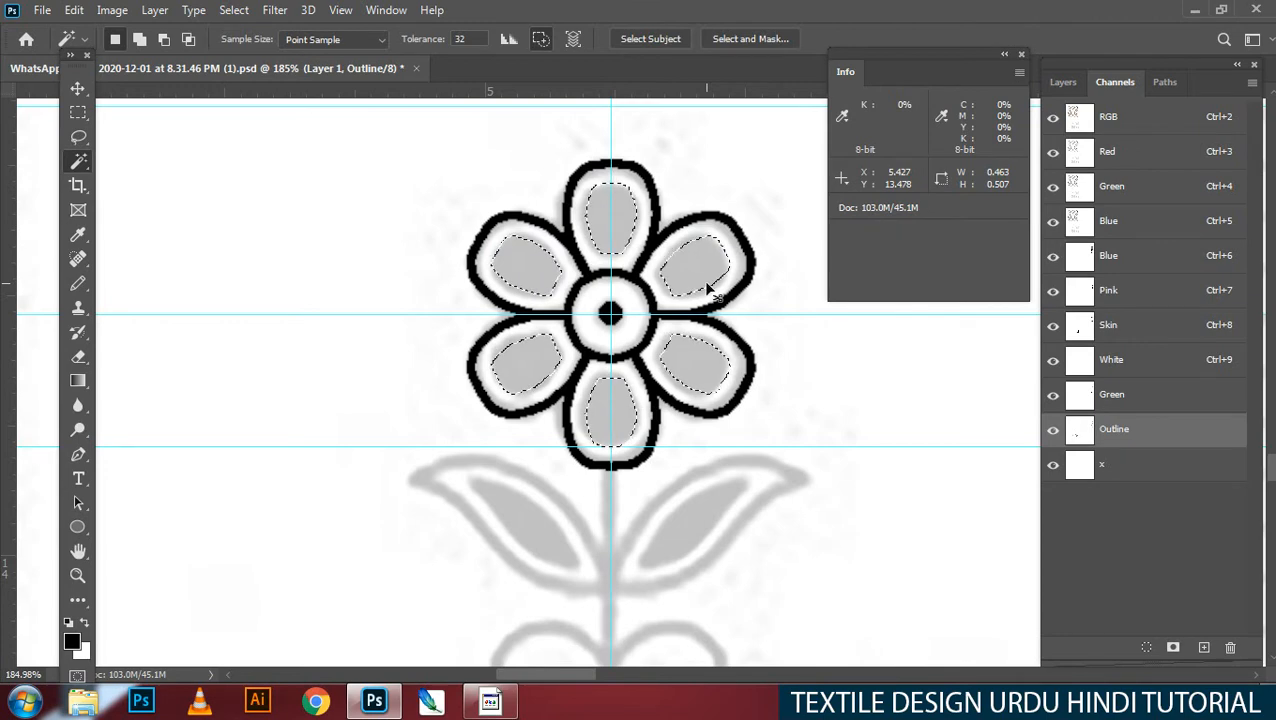
{"action": "key", "text": "ctrl+z"}
Step: Contract the petal-interior selection by 2 pixels, fill it with black on the Outline channel, and deselect
{"action": "key", "text": "alt+s"}
{"action": "key", "text": "m"}
{"action": "key", "text": "c"}
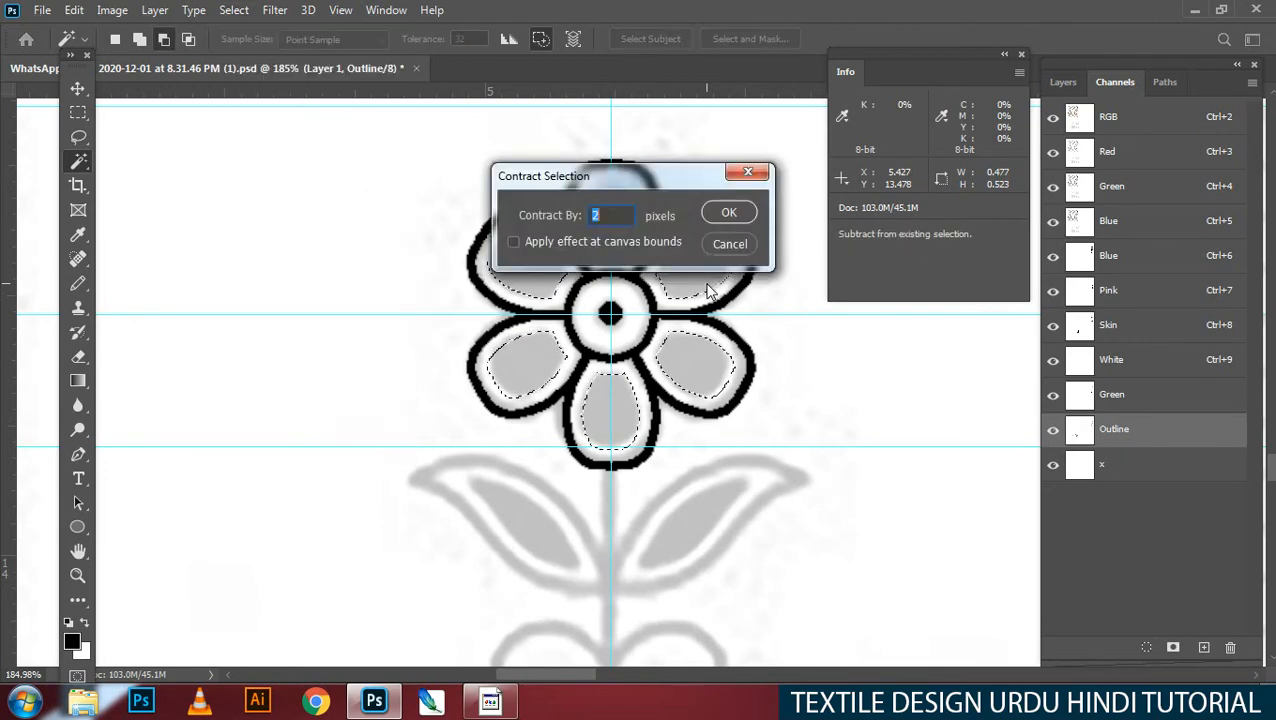
{"action": "key", "text": "Return"}
{"action": "key", "text": "alt+BackSpace"}
{"action": "key", "text": "ctrl+d"}
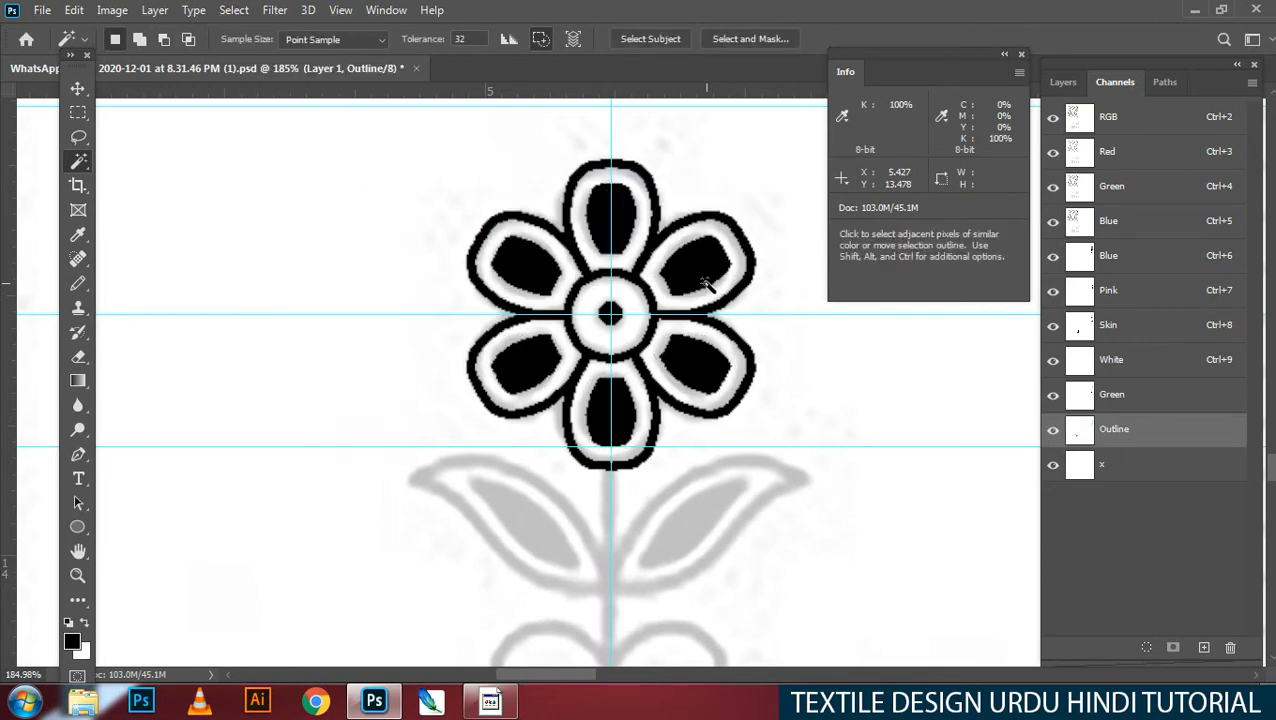
Step: Check the traced flower against the square motif with the scan and the guides hidden and shown
{"action": "right_click", "coordinate": [693, 369]}
{"action": "left_click", "coordinate": [780, 427]}
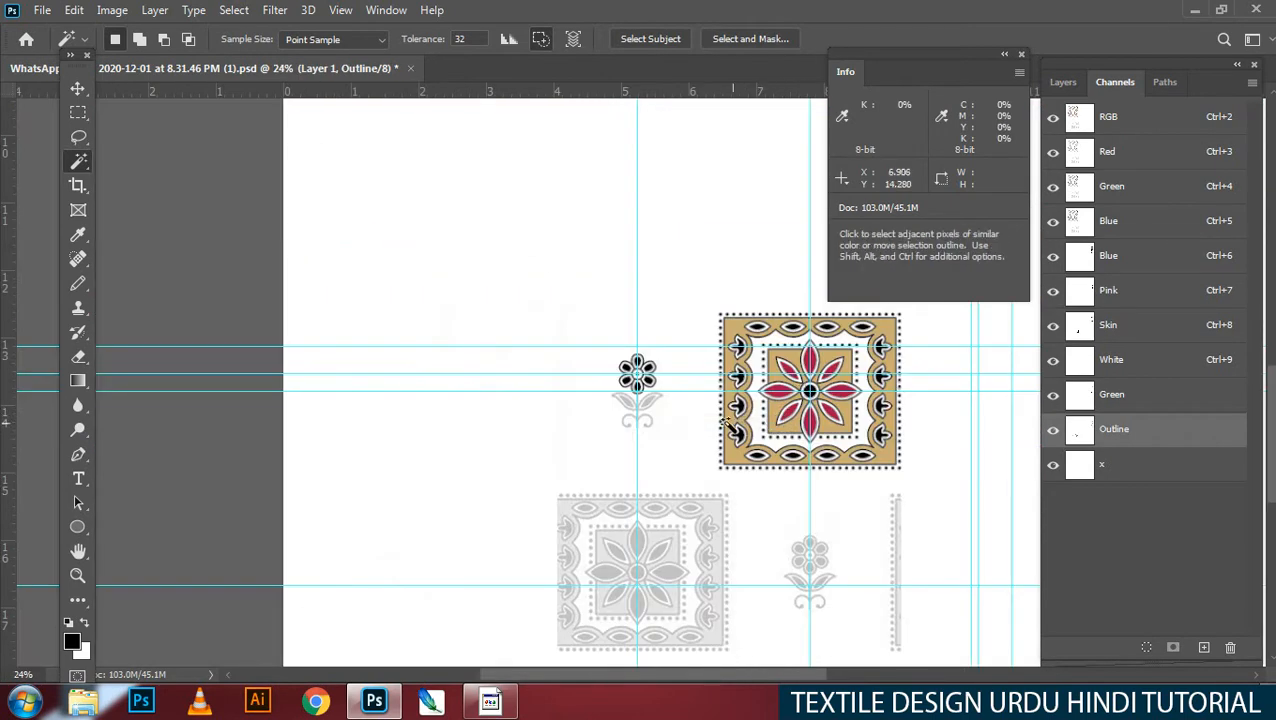
{"action": "key", "text": "grave"}
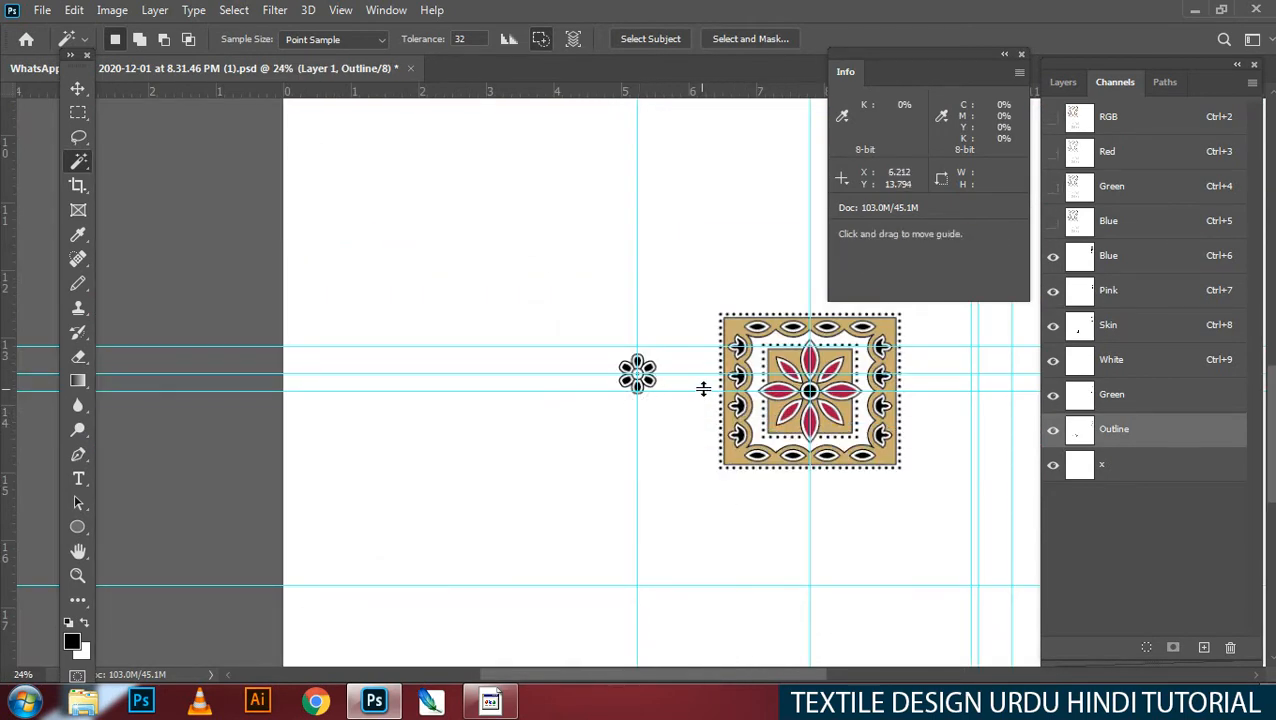
{"action": "key", "text": "ctrl+semicolon"}
{"action": "key", "text": "ctrl+semicolon"}
{"action": "left_click_drag", "start_coordinate": [631, 404], "coordinate": [722, 387]}
{"action": "key", "text": "grave"}
Step: Draw the vertical stem below the flower with the 8 px Pencil and trim its lower end square using a rectangular selection
{"action": "left_click_drag", "start_coordinate": [722, 387], "coordinate": [673, 343]}
{"action": "scroll", "coordinate": [640, 335], "scroll_direction": "down", "scroll_amount": 2}
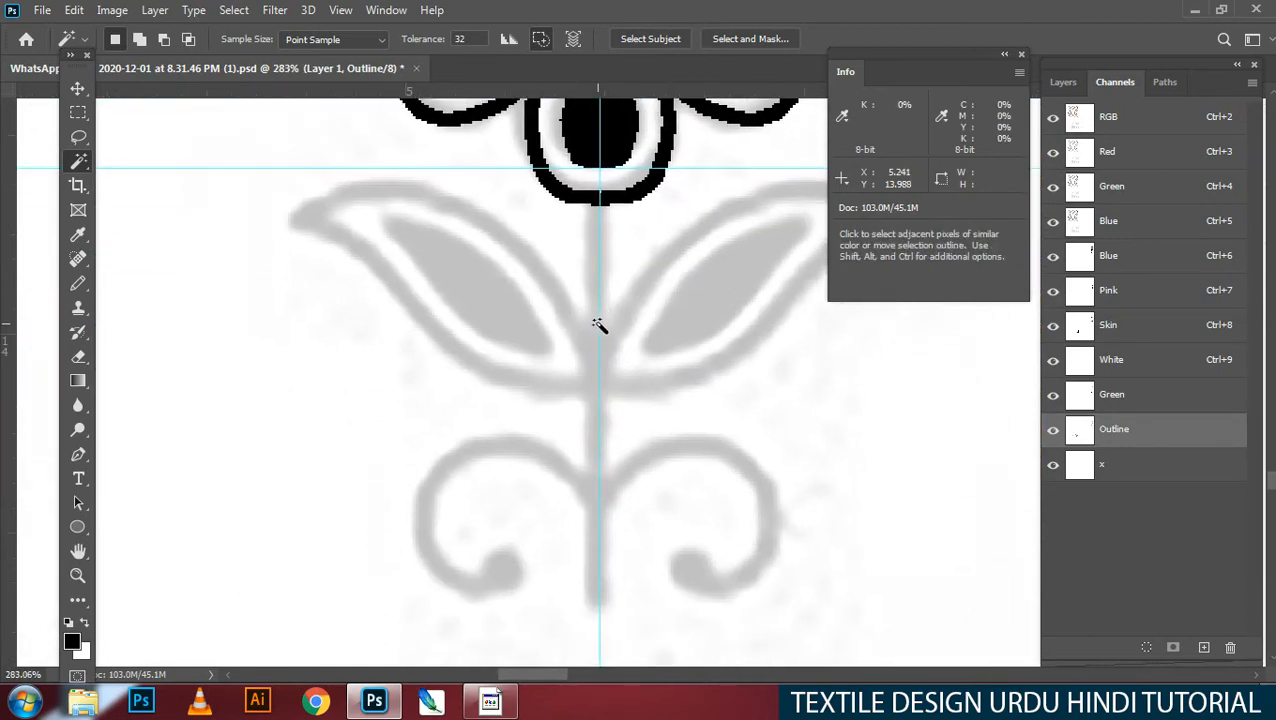
{"action": "key", "text": "b"}
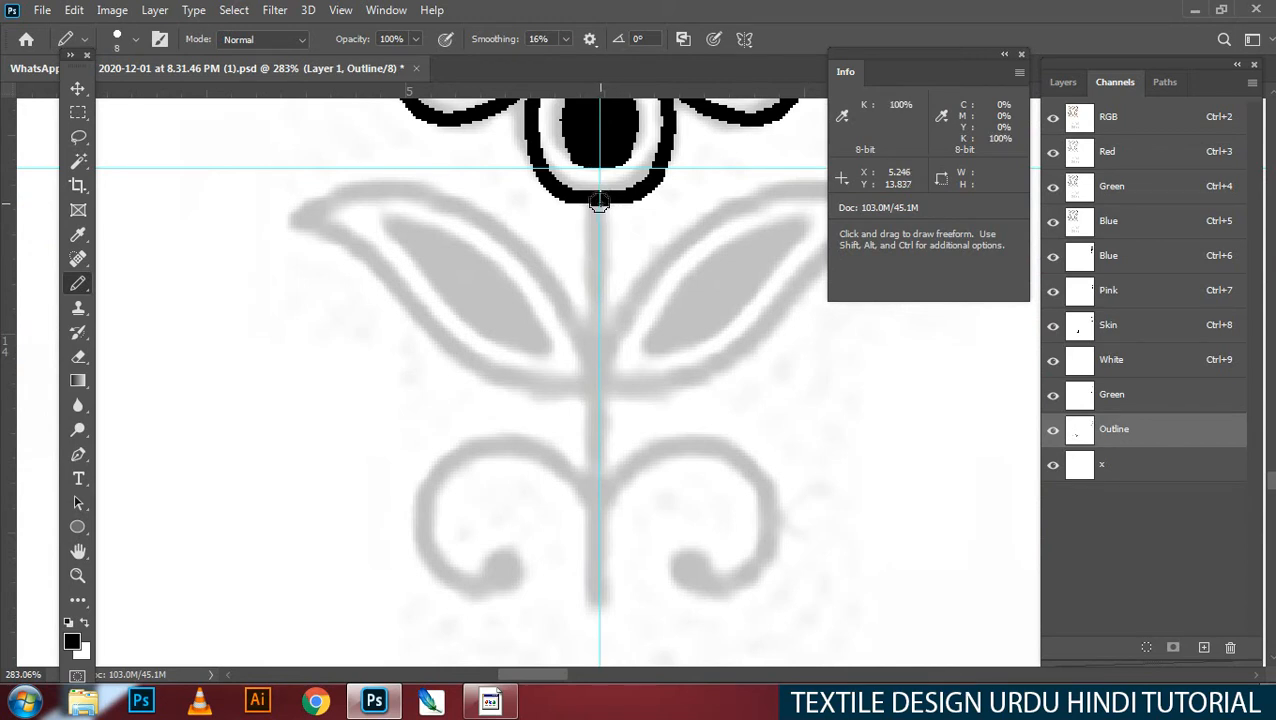
{"action": "mouse_move", "coordinate": [600, 200]}
{"action": "left_mouse_down"}
{"action": "mouse_move", "coordinate": [632, 455]}
{"action": "mouse_move", "coordinate": [632, 584]}
{"action": "mouse_move", "coordinate": [632, 501]}
{"action": "left_mouse_up"}
{"action": "key", "text": "m"}
{"action": "left_click_drag", "start_coordinate": [546, 565], "coordinate": [633, 505]}
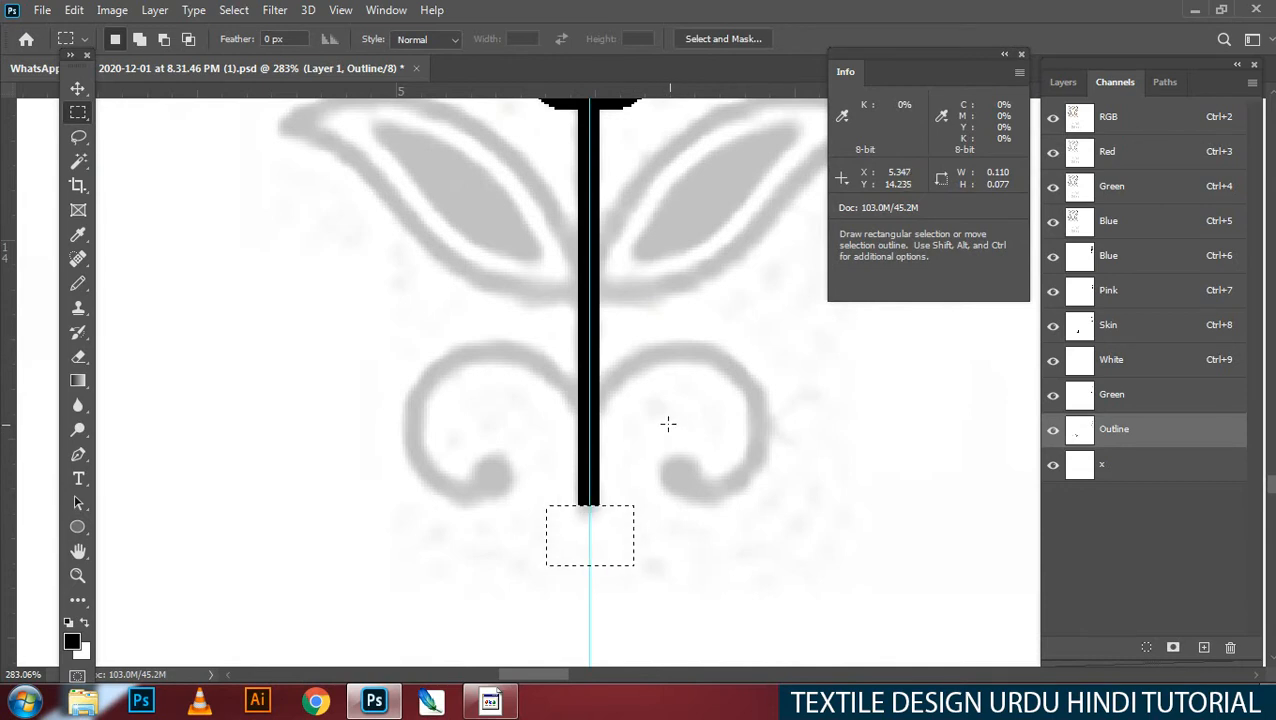
{"action": "key", "text": "ctrl+d"}
Step: Start a Pen path with an anchor on the stem's centerline at the base of the right leaf
{"action": "left_click_drag", "start_coordinate": [636, 413], "coordinate": [581, 487]}
{"action": "left_click", "coordinate": [628, 345], "text": "ctrl"}
{"action": "left_click_drag", "start_coordinate": [634, 332], "coordinate": [521, 490]}
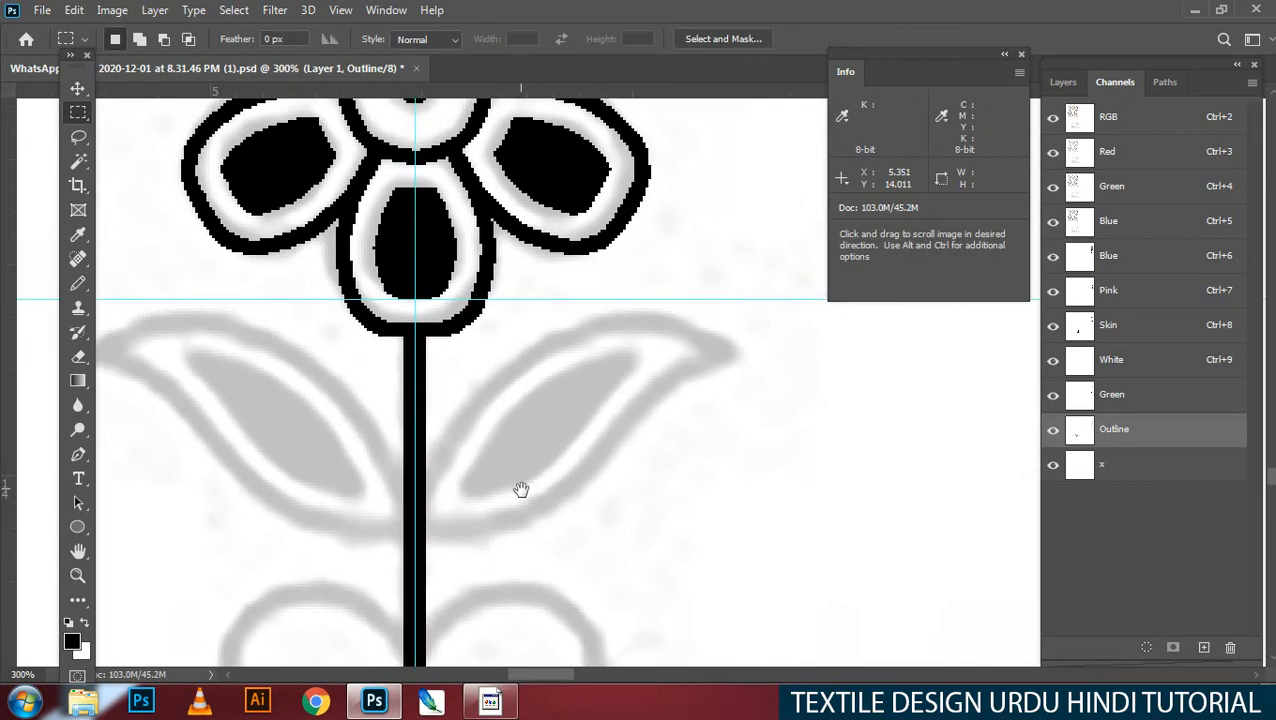
{"action": "key", "text": "p"}
{"action": "left_click", "coordinate": [415, 517]}
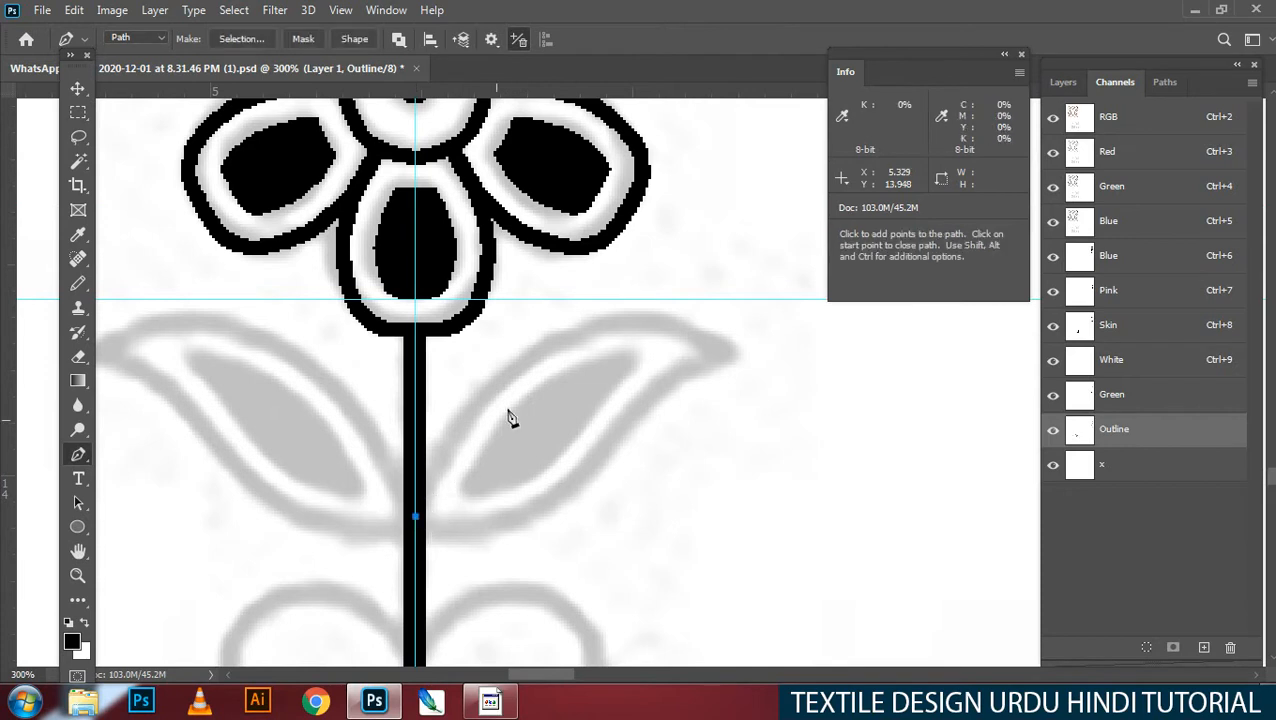
{"action": "left_click", "coordinate": [487, 391]}
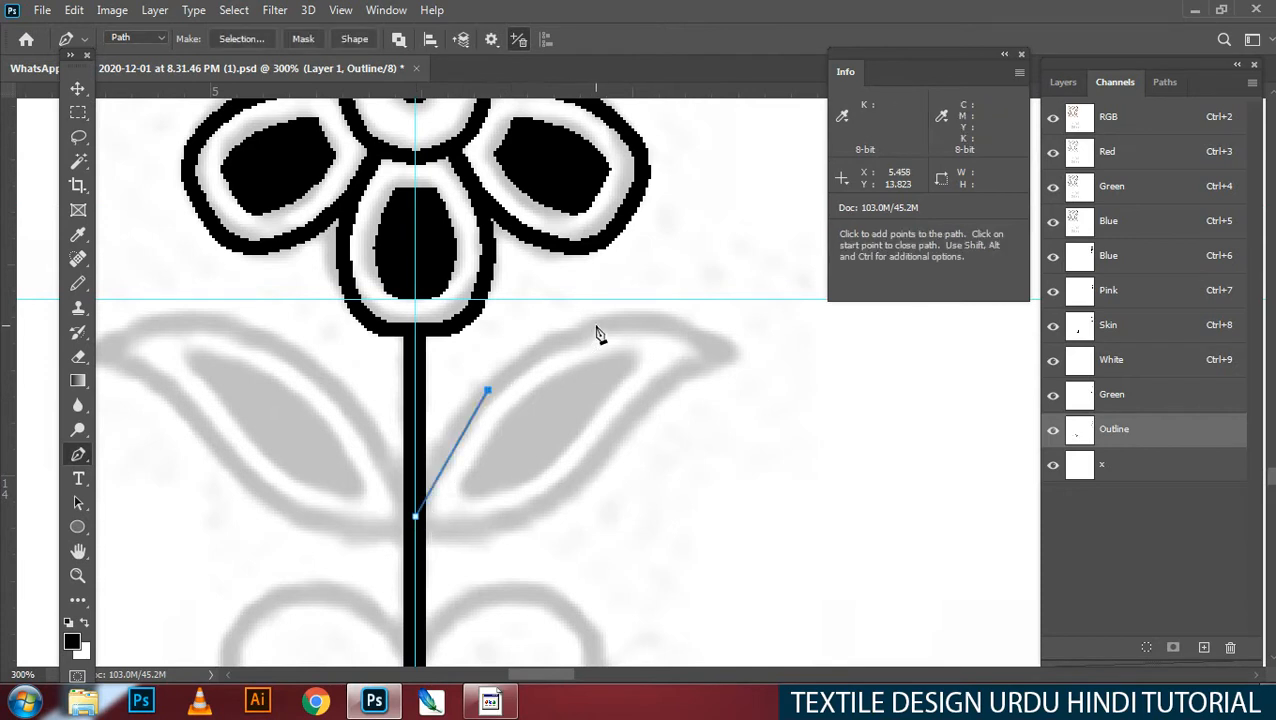
{"action": "left_click", "coordinate": [595, 326]}
{"action": "left_click", "coordinate": [725, 361]}
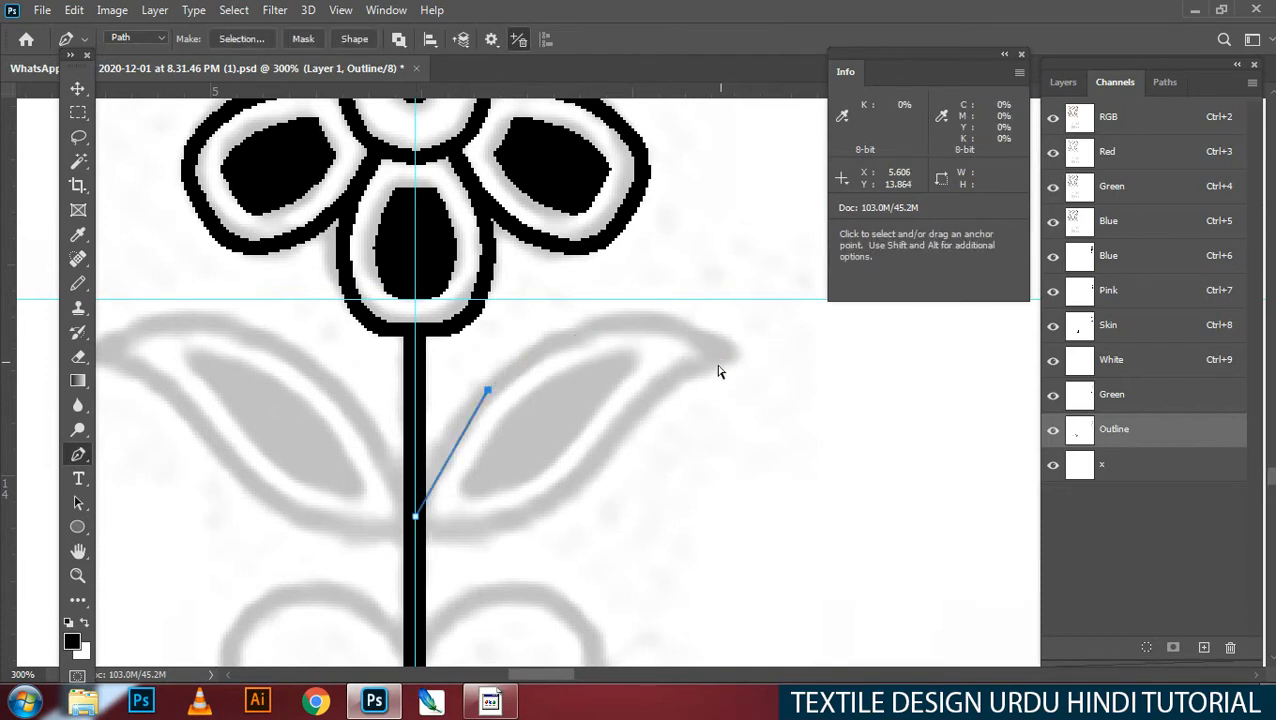
{"action": "key", "text": "ctrl+z"}
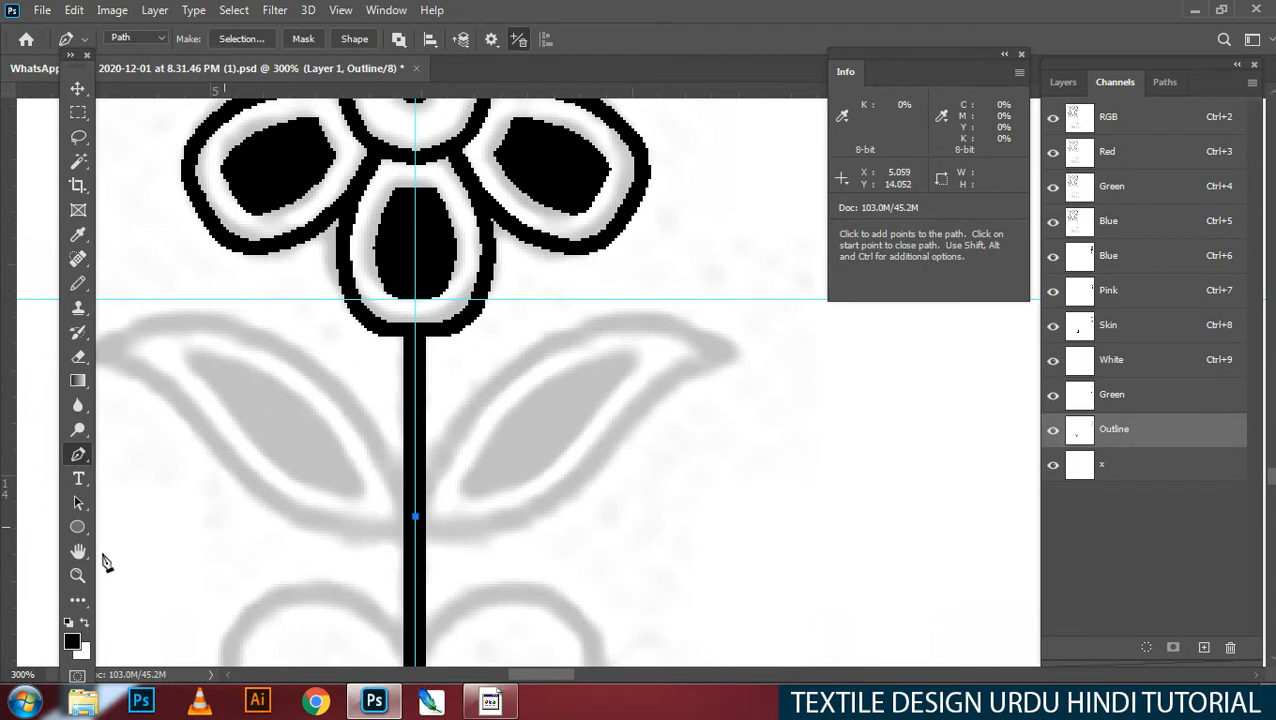
Step: Trace the right leaf's outer contour as a closed path with the Curvature Pen tool, ending at the stem anchor
{"action": "right_click", "coordinate": [77, 459]}
{"action": "left_click", "coordinate": [135, 490]}
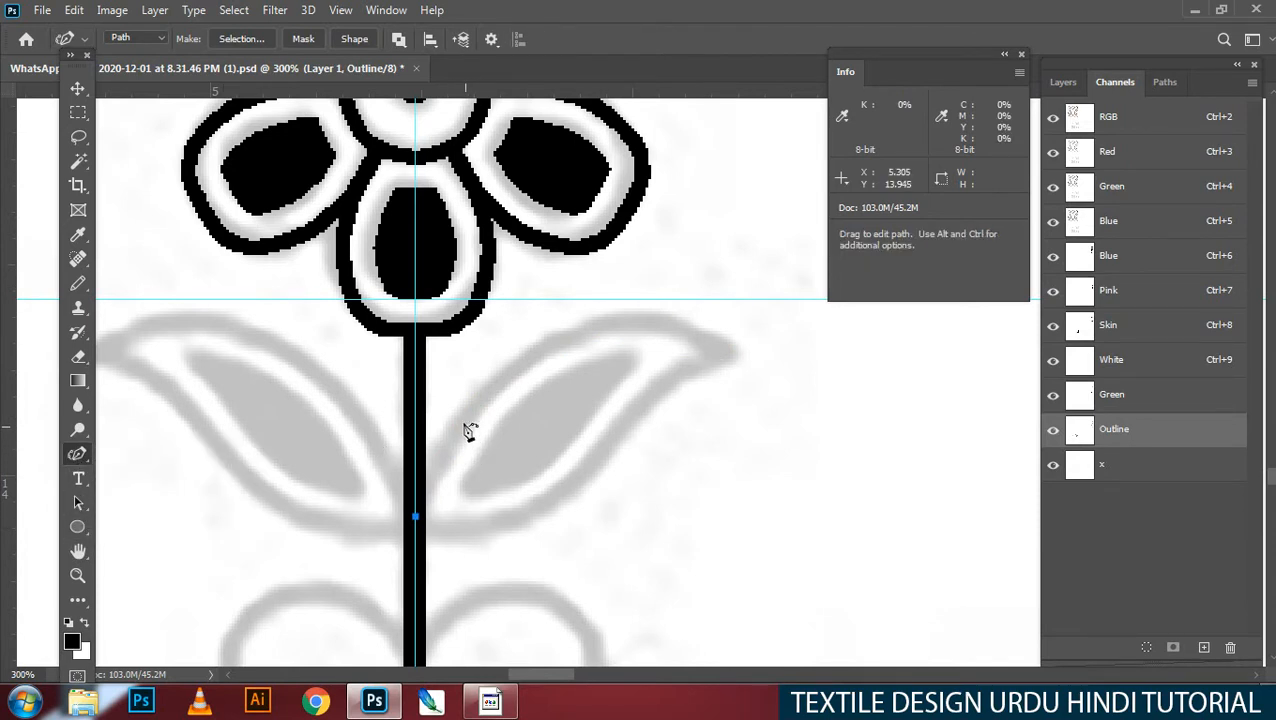
{"action": "left_click", "coordinate": [544, 349]}
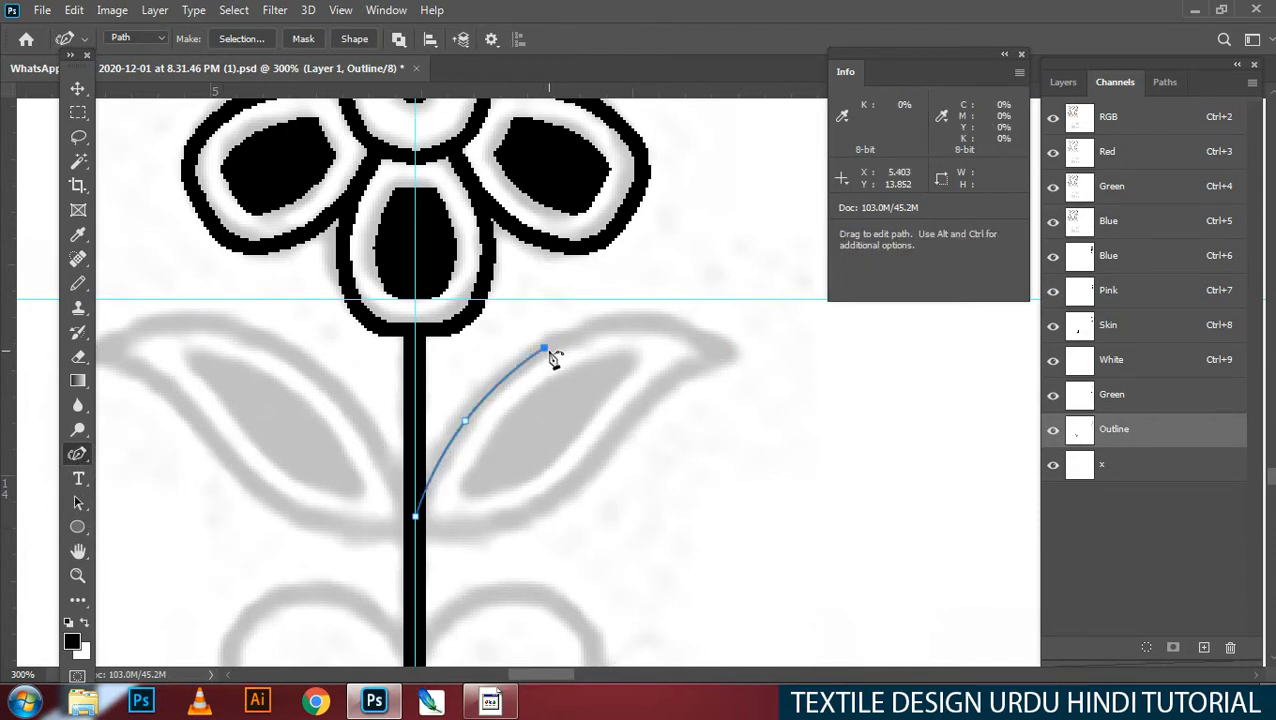
{"action": "left_click", "coordinate": [659, 325]}
{"action": "left_click", "coordinate": [726, 355]}
{"action": "left_click", "coordinate": [687, 371]}
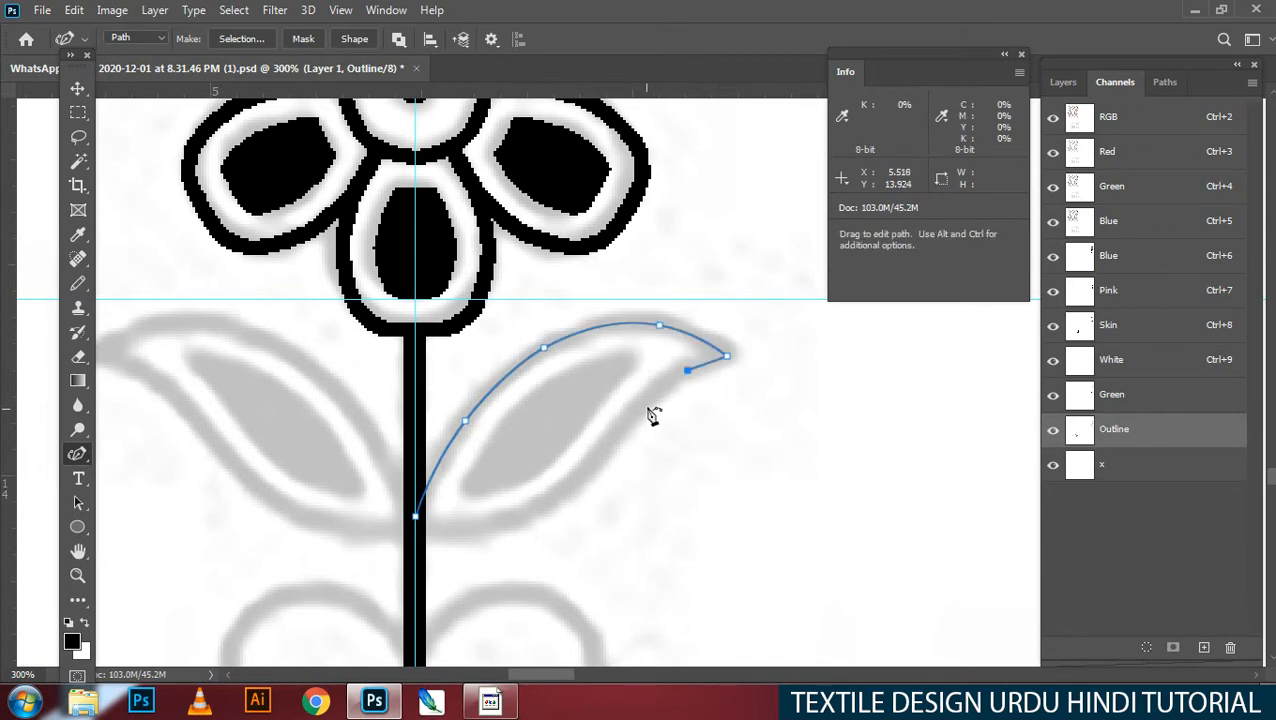
{"action": "left_click", "coordinate": [518, 516]}
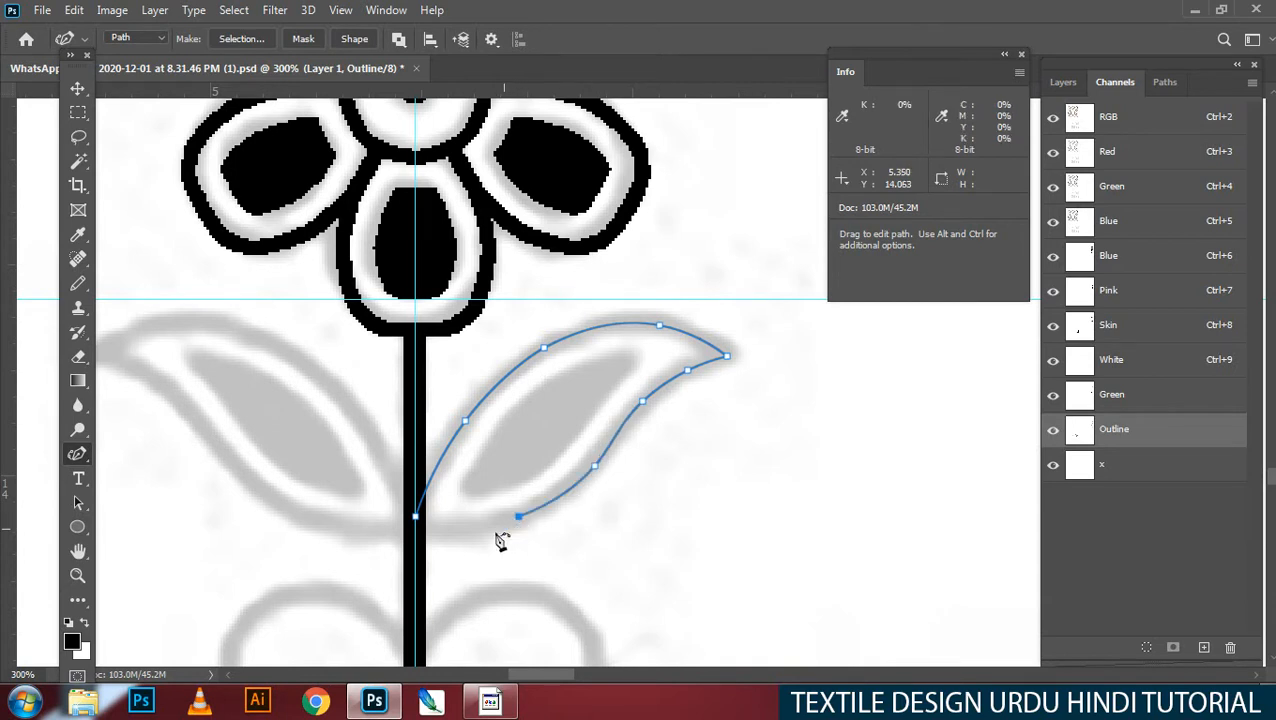
{"action": "left_click", "coordinate": [416, 518]}
Step: Stroke the right leaf's path with the Pencil at 5 px and delete the path
{"action": "key", "text": "b"}
{"action": "key", "text": "Return"}
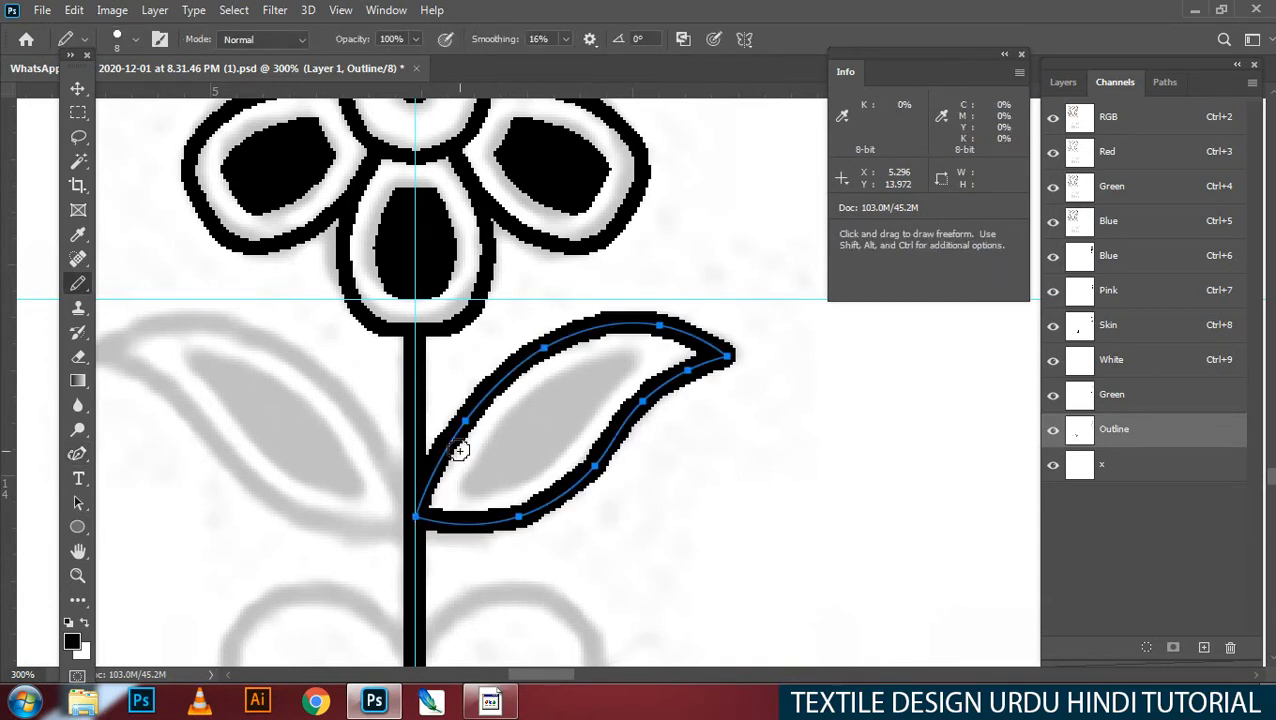
{"action": "key", "text": "ctrl+z"}
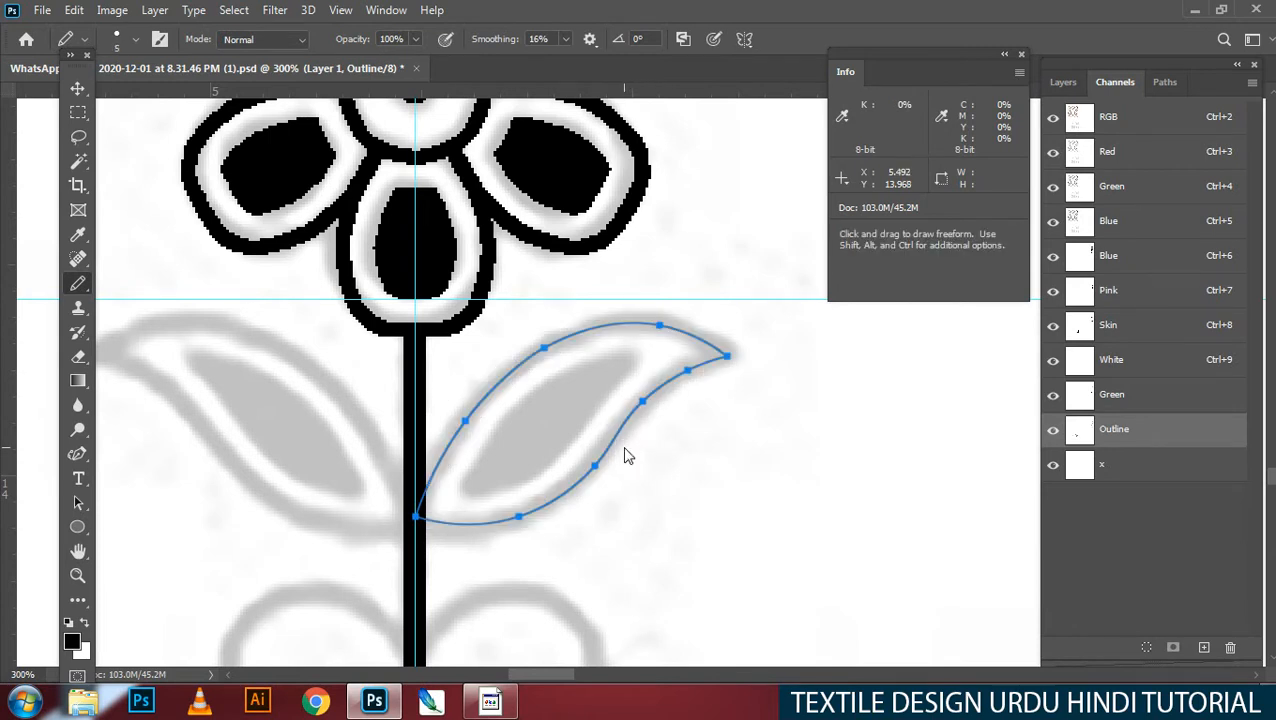
{"action": "key", "text": "Return"}
{"action": "key", "text": "Delete"}
Step: Try to erase the uneven stretch of the right leaf's lower edge with the Eraser in Brush mode
{"action": "left_click_drag", "start_coordinate": [559, 453], "coordinate": [565, 456]}
{"action": "scroll", "coordinate": [588, 462], "scroll_direction": "up", "scroll_amount": 1}
{"action": "left_click_drag", "start_coordinate": [657, 422], "coordinate": [608, 446]}
{"action": "scroll", "coordinate": [612, 441], "scroll_direction": "up", "scroll_amount": 2}
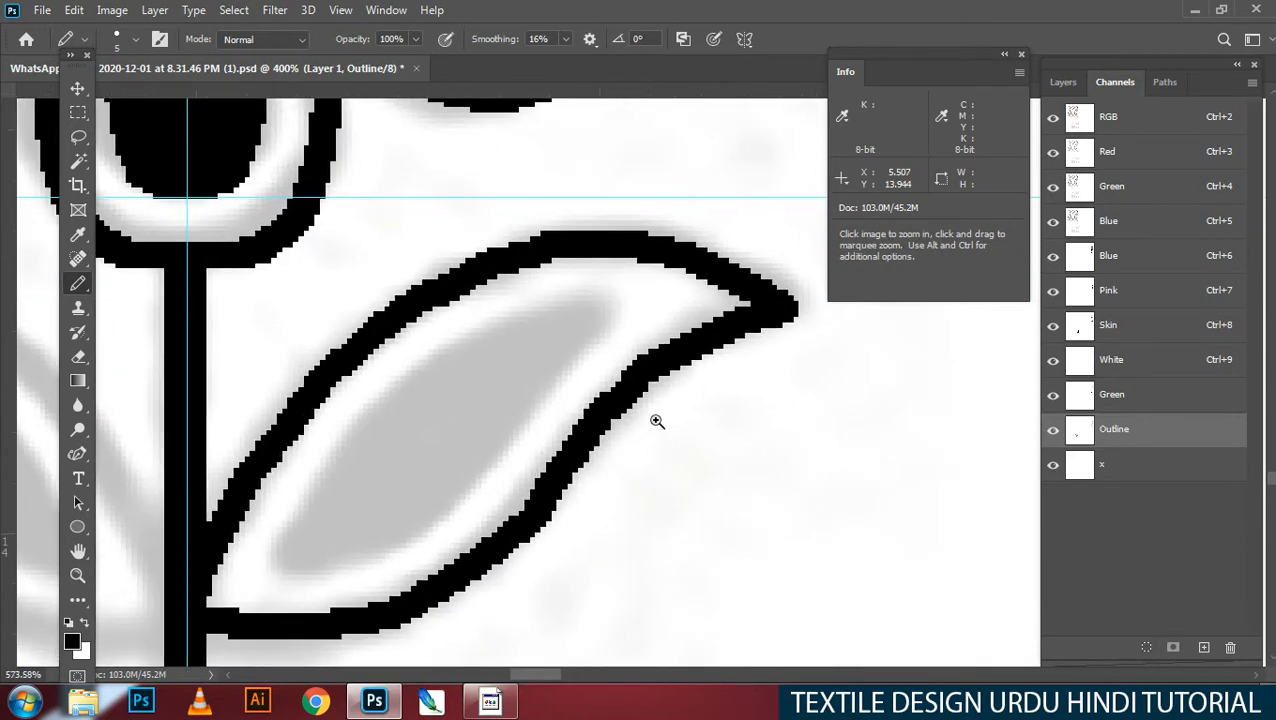
{"action": "key", "text": "e"}
{"action": "left_click_drag", "start_coordinate": [647, 381], "coordinate": [612, 435]}
{"action": "key", "text": "ctrl+z"}
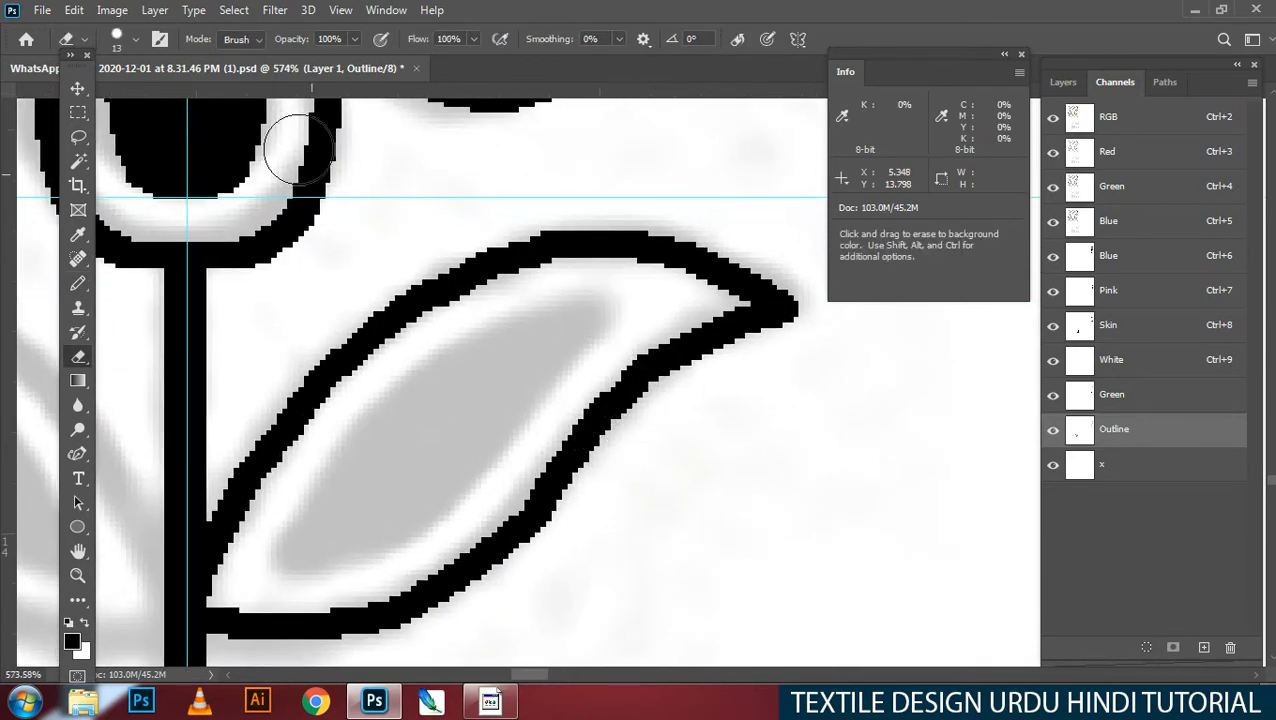
Step: Switch the Eraser to Pencil mode and erase the uneven stretch of the right leaf's lower edge
{"action": "left_click", "coordinate": [255, 42]}
{"action": "left_click", "coordinate": [231, 69]}
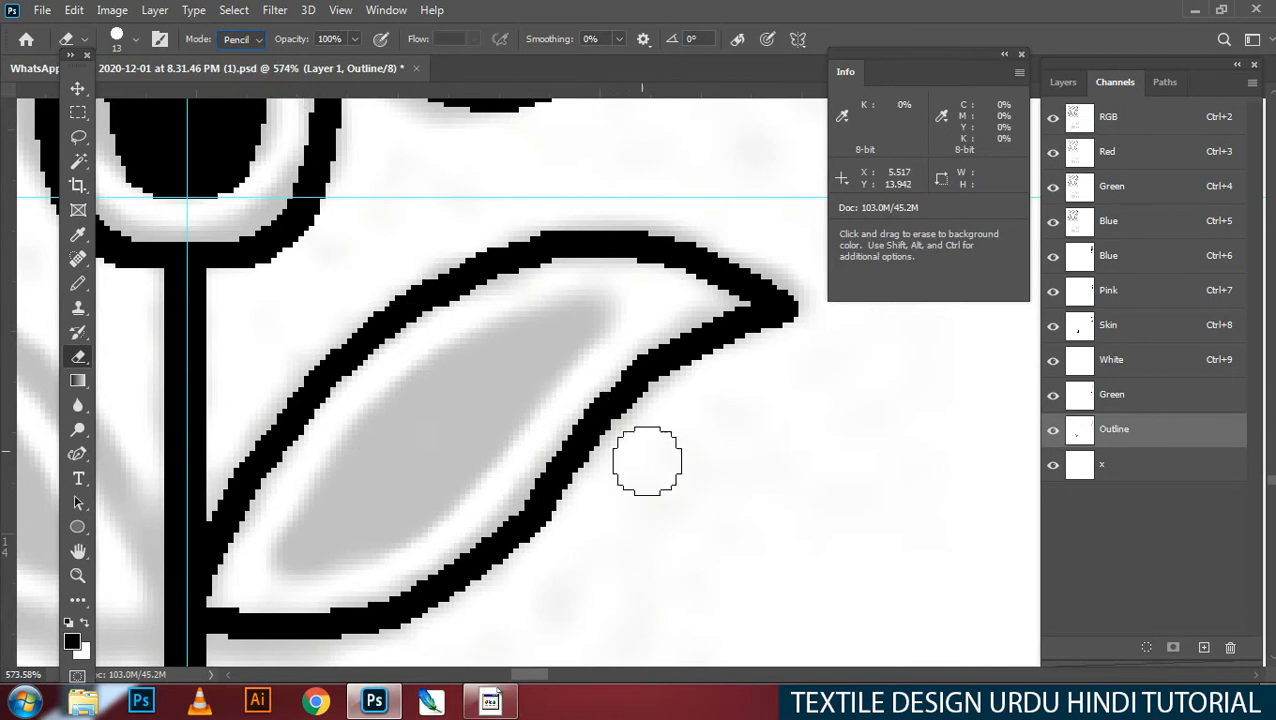
{"action": "left_click_drag", "start_coordinate": [645, 375], "coordinate": [548, 510]}
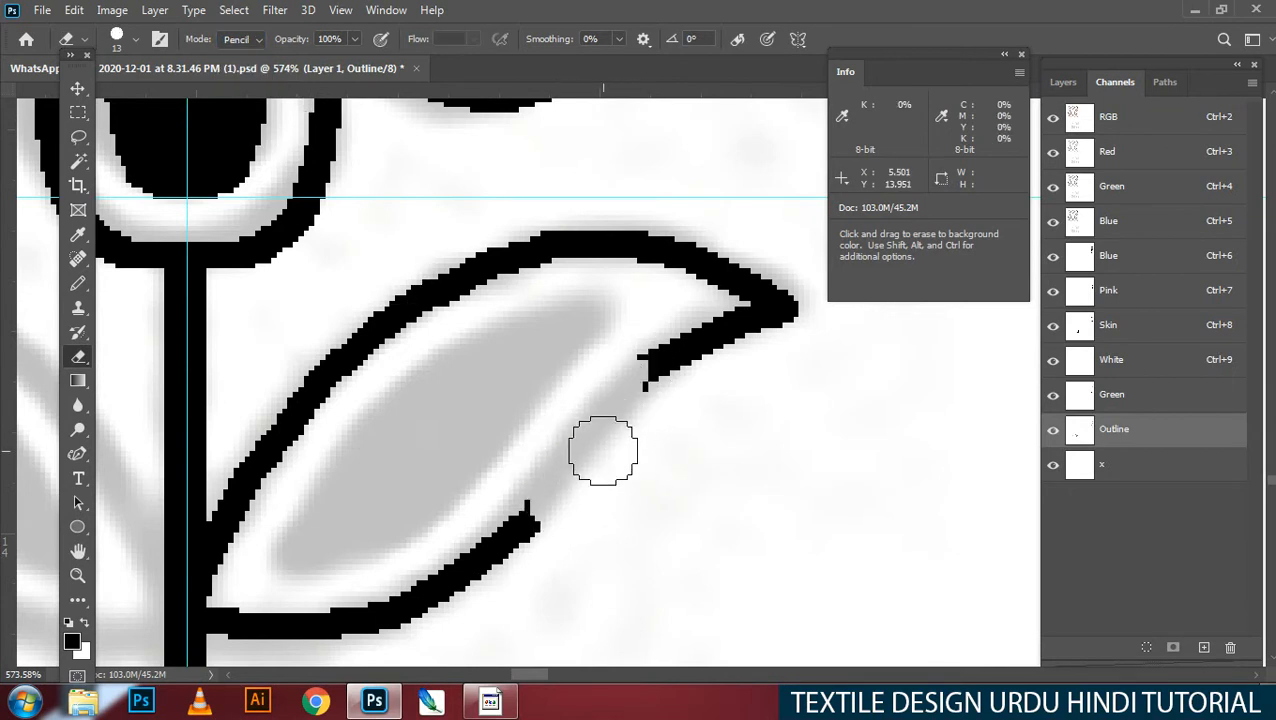
Step: Turn off Shape Dynamics for the Eraser and erase the lower edge a little further toward the leaf tip
{"action": "key", "text": "F5"}
{"action": "left_click", "coordinate": [849, 187]}
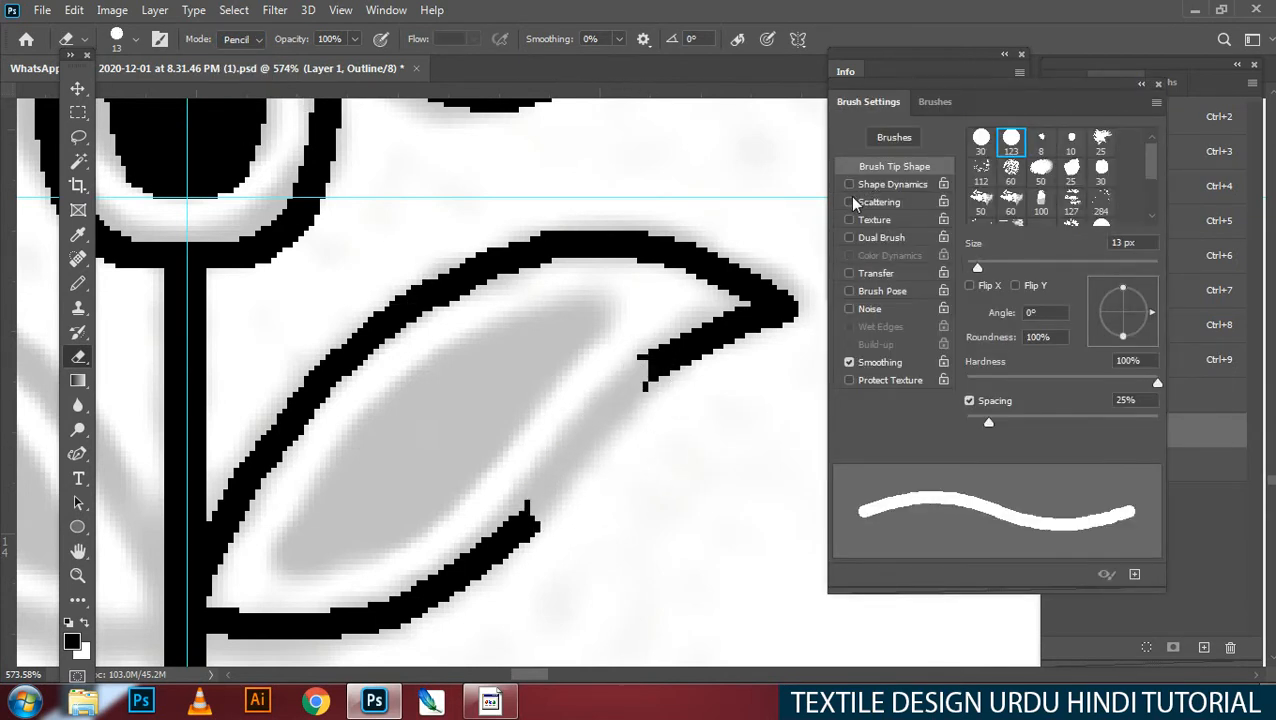
{"action": "key", "text": "F5"}
{"action": "left_click_drag", "start_coordinate": [606, 378], "coordinate": [637, 367]}
Step: Redraw the erased stretch of the right leaf's lower edge as a smooth curve with the 5 px Pencil
{"action": "key", "text": "b"}
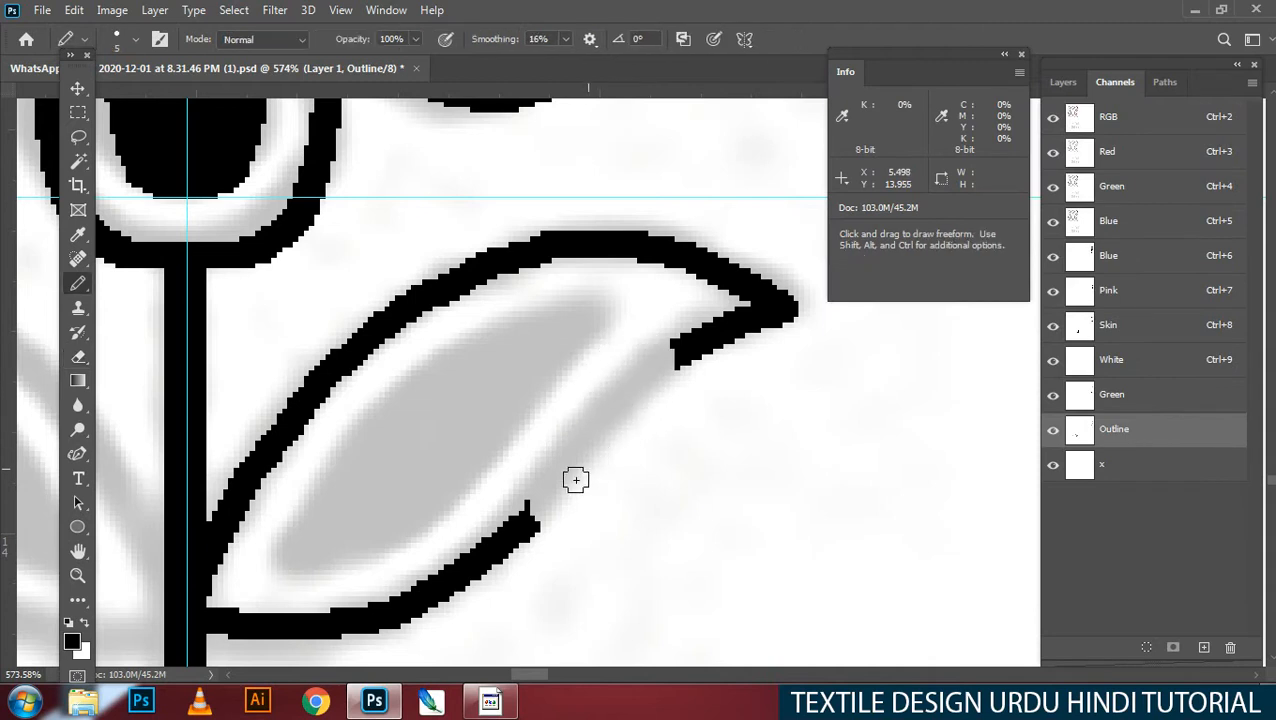
{"action": "mouse_move", "coordinate": [530, 508]}
{"action": "left_mouse_down"}
{"action": "mouse_move", "coordinate": [612, 384]}
{"action": "mouse_move", "coordinate": [645, 359]}
{"action": "mouse_move", "coordinate": [680, 340]}
{"action": "left_mouse_up"}
{"action": "key", "text": "ctrl+z"}
{"action": "mouse_move", "coordinate": [527, 520]}
{"action": "left_mouse_down"}
{"action": "mouse_move", "coordinate": [652, 373]}
{"action": "mouse_move", "coordinate": [692, 356]}
{"action": "left_mouse_up"}
{"action": "key", "text": "ctrl+z"}
{"action": "left_click_drag", "start_coordinate": [538, 512], "coordinate": [584, 462]}
{"action": "key", "text": "ctrl+z"}
{"action": "left_click_drag", "start_coordinate": [538, 512], "coordinate": [678, 342]}
Step: Draw a closed thin outline around the gray inner shape of the right leaf with the Pencil
{"action": "left_click_drag", "start_coordinate": [527, 427], "coordinate": [581, 390]}
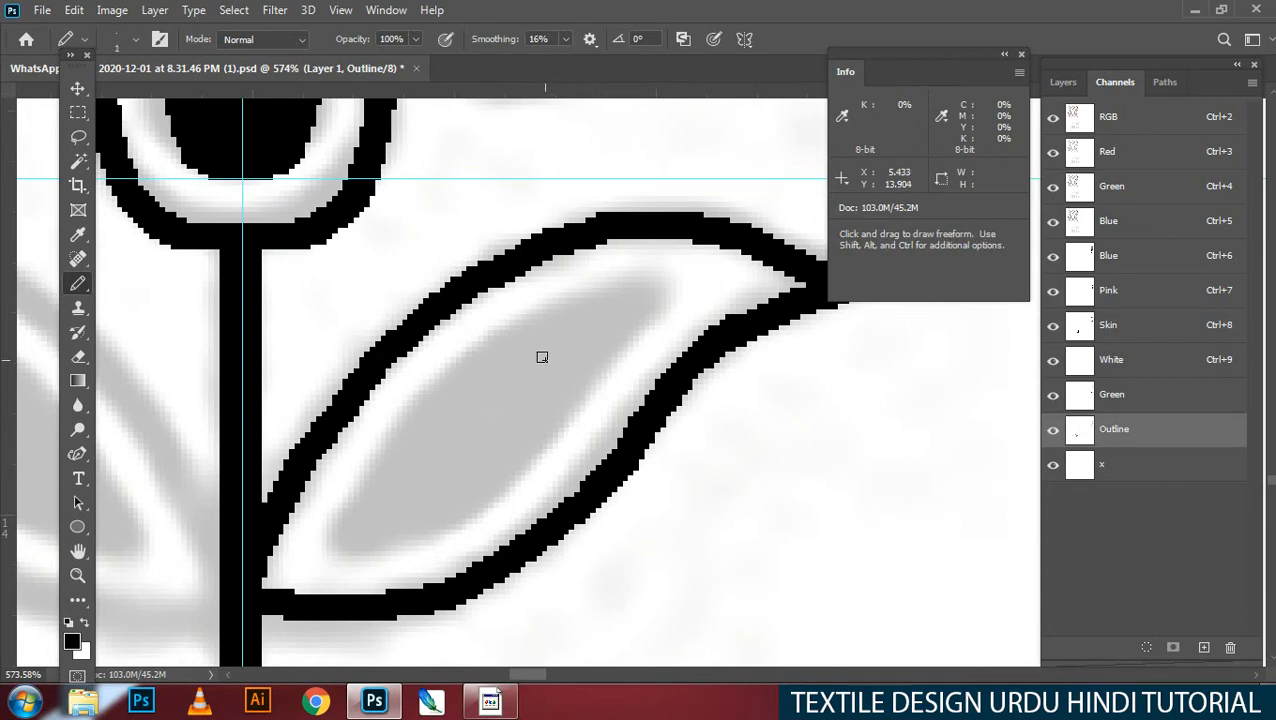
{"action": "mouse_move", "coordinate": [353, 539]}
{"action": "left_mouse_down"}
{"action": "mouse_move", "coordinate": [367, 477]}
{"action": "mouse_move", "coordinate": [420, 398]}
{"action": "mouse_move", "coordinate": [498, 342]}
{"action": "mouse_move", "coordinate": [658, 279]}
{"action": "left_mouse_up"}
{"action": "mouse_move", "coordinate": [628, 322]}
{"action": "left_mouse_down"}
{"action": "mouse_move", "coordinate": [541, 435]}
{"action": "mouse_move", "coordinate": [441, 512]}
{"action": "mouse_move", "coordinate": [362, 537]}
{"action": "left_mouse_up"}
{"action": "key", "text": "g"}
{"action": "left_click_drag", "start_coordinate": [498, 430], "coordinate": [507, 427]}
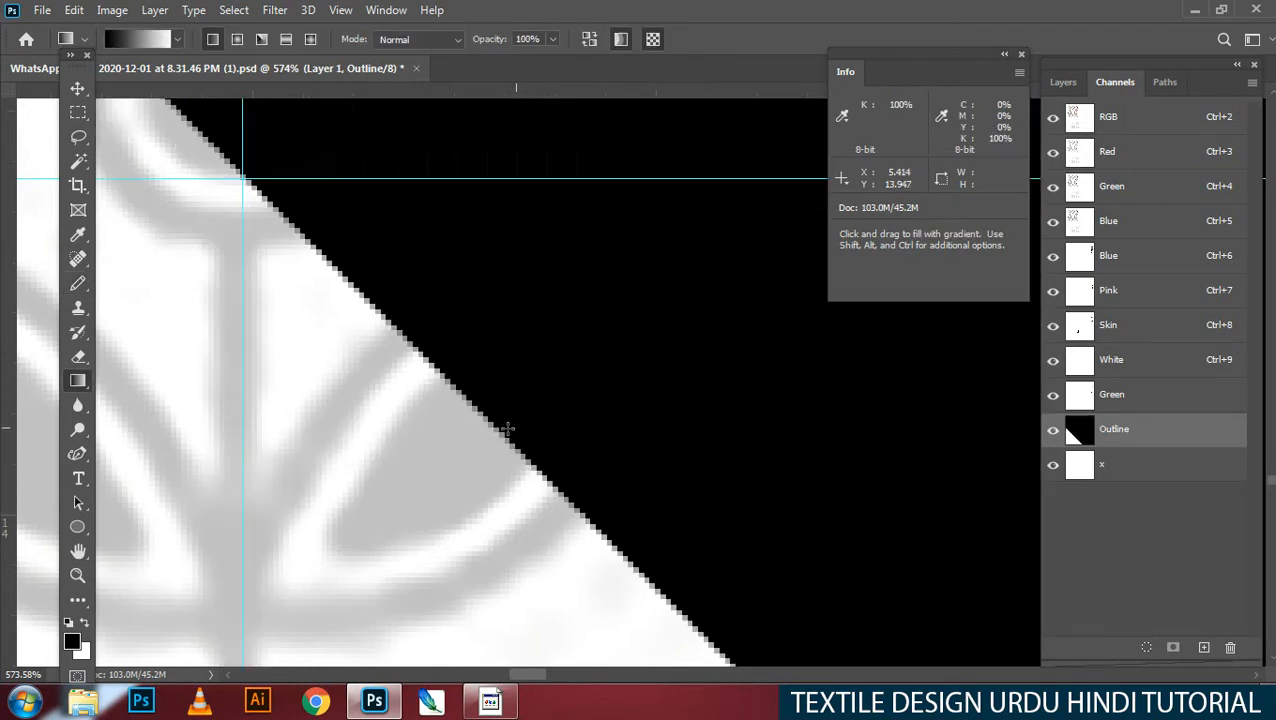
{"action": "key", "text": "ctrl+z"}
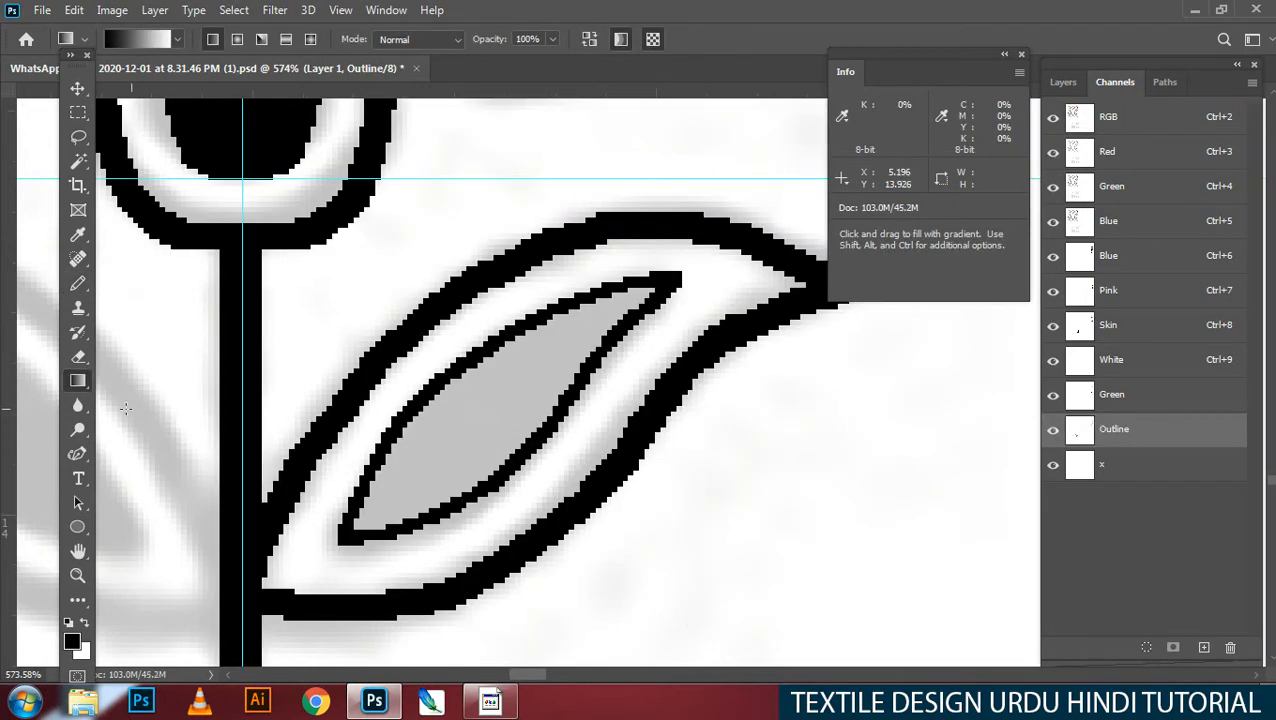
Step: Fill the inner shape of the right leaf with black using the Paint Bucket tool
{"action": "right_click", "coordinate": [74, 383]}
{"action": "left_click", "coordinate": [124, 398]}
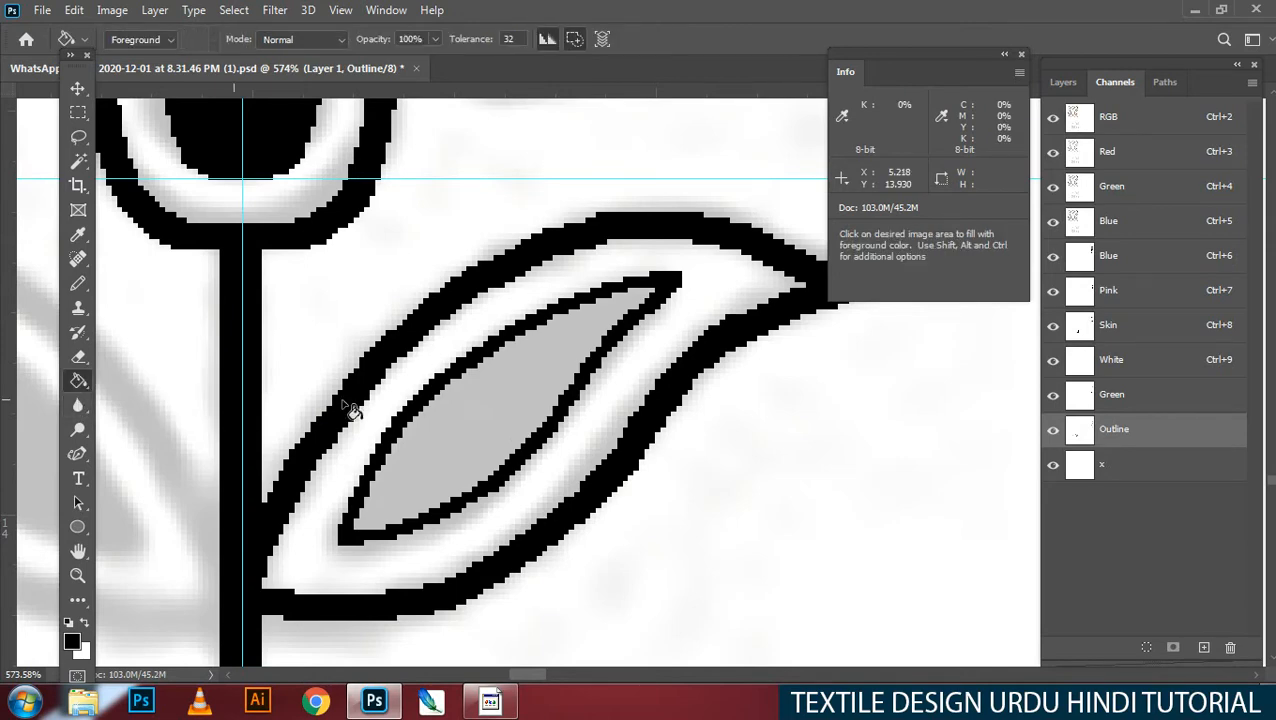
{"action": "left_click", "coordinate": [487, 398]}
Step: Trace the right swirl at the bottom of the stem as an open path with the Curvature Pen tool
{"action": "left_click_drag", "start_coordinate": [662, 408], "coordinate": [480, 427]}
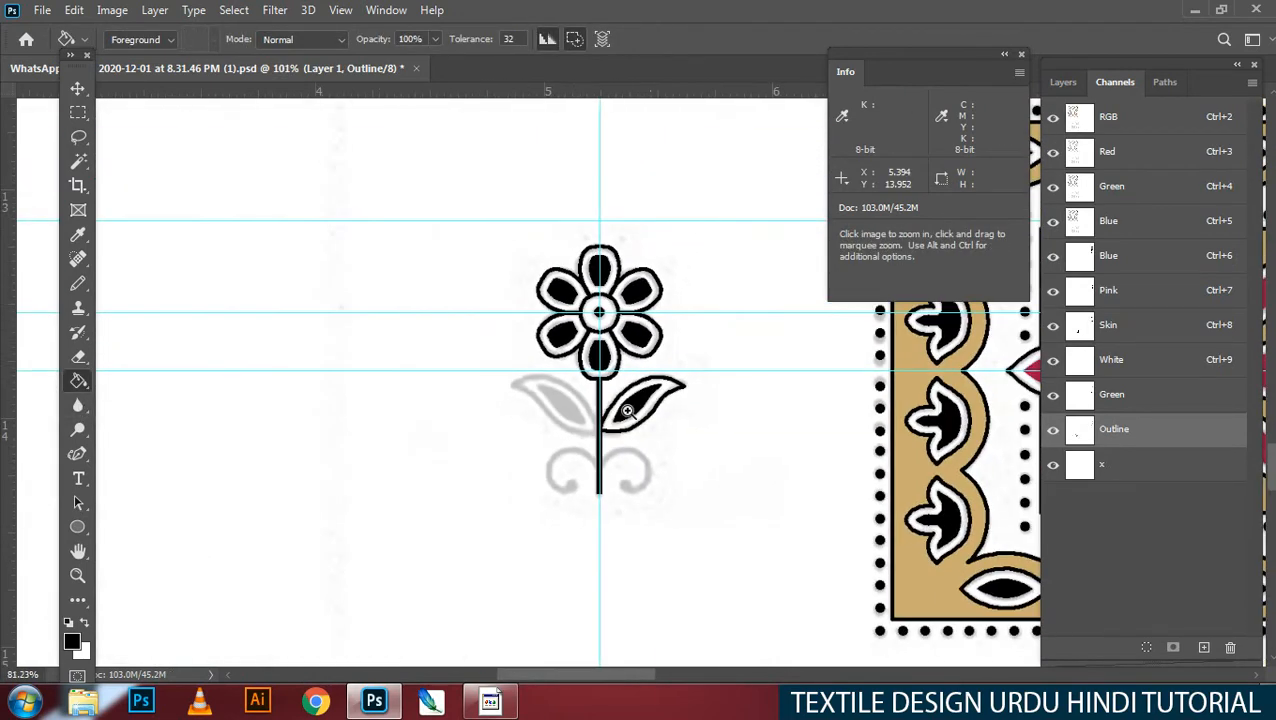
{"action": "left_click_drag", "start_coordinate": [623, 474], "coordinate": [714, 484]}
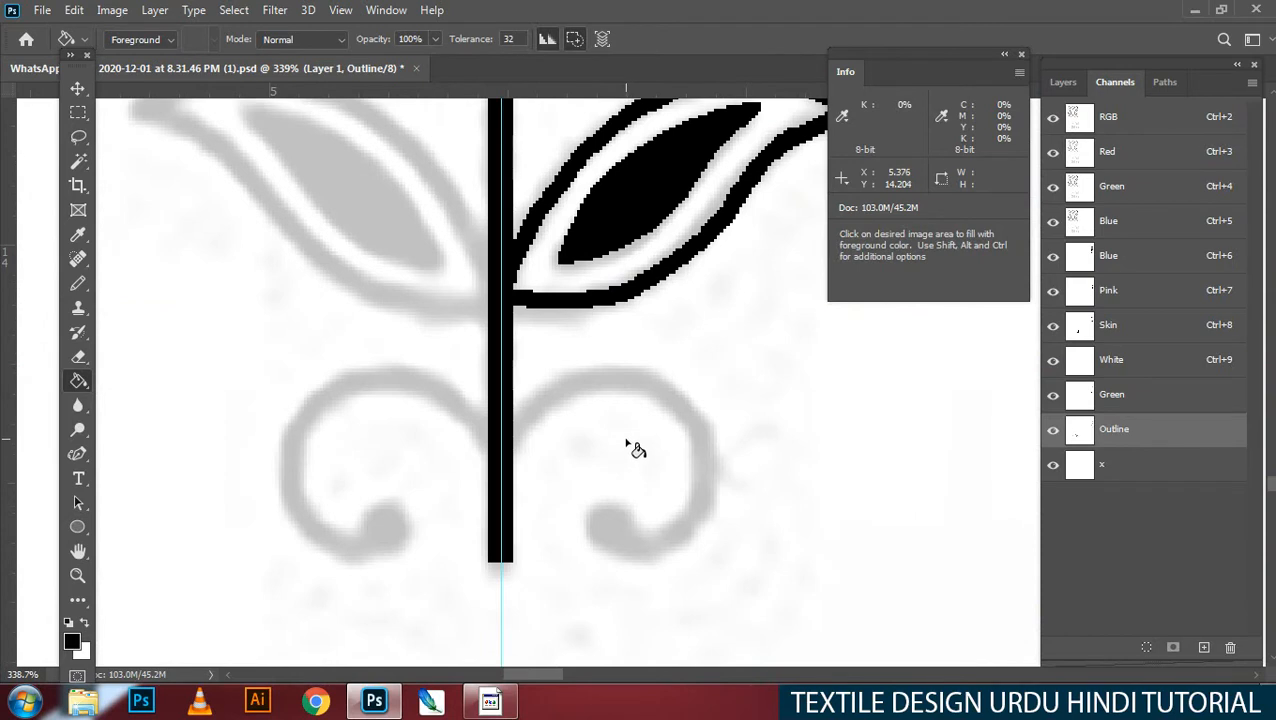
{"action": "key", "text": "p"}
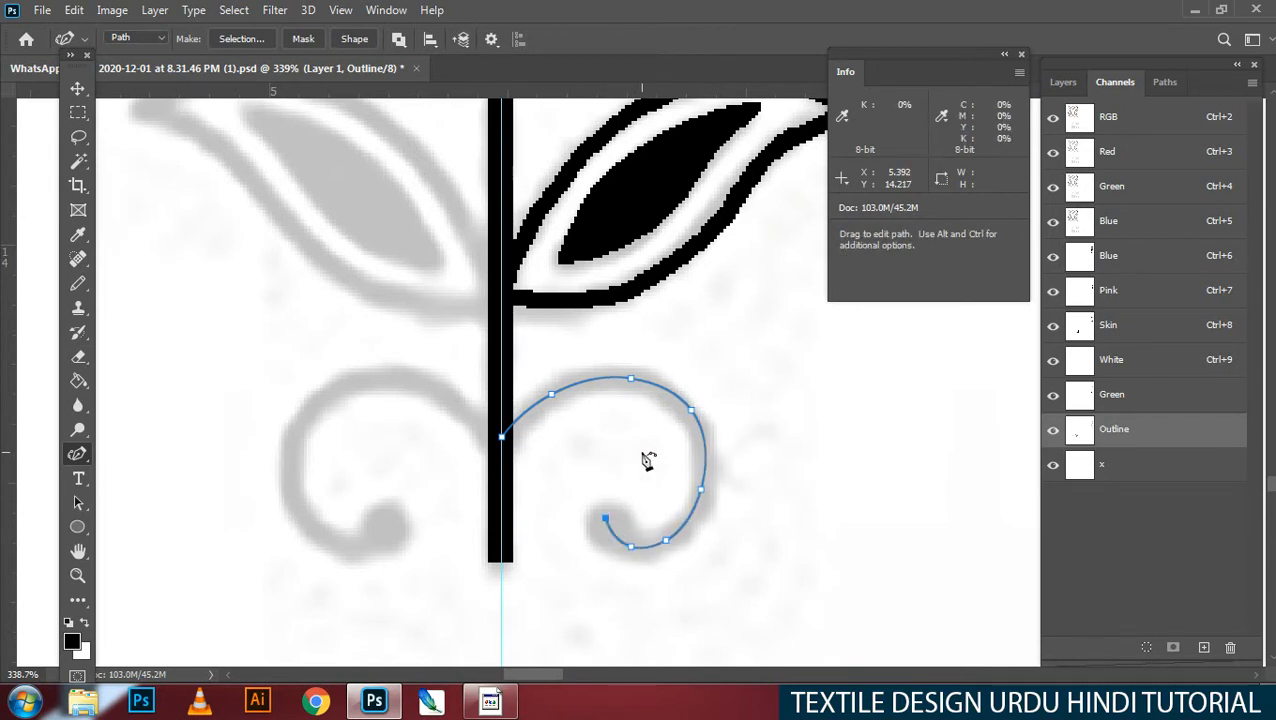
Step: Try to stroke the swirl path with the 5 px Pencil
{"action": "key", "text": "b"}
{"action": "key", "text": "Return"}
{"action": "key", "text": "ctrl+z"}
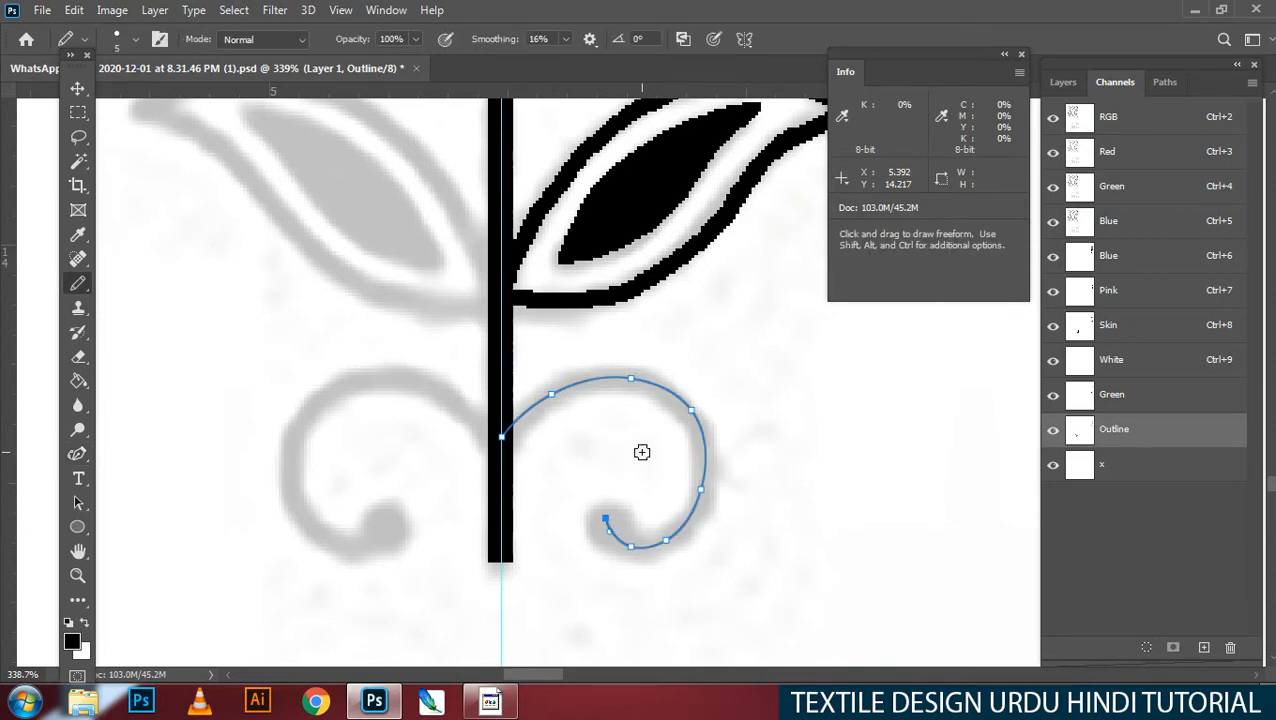
Step: Stroke the right swirl path with the 5 px Pencil and paint its round curled end with a 9 px tip
{"action": "key", "text": "Return"}
{"action": "left_click_drag", "start_coordinate": [632, 519], "coordinate": [704, 431]}
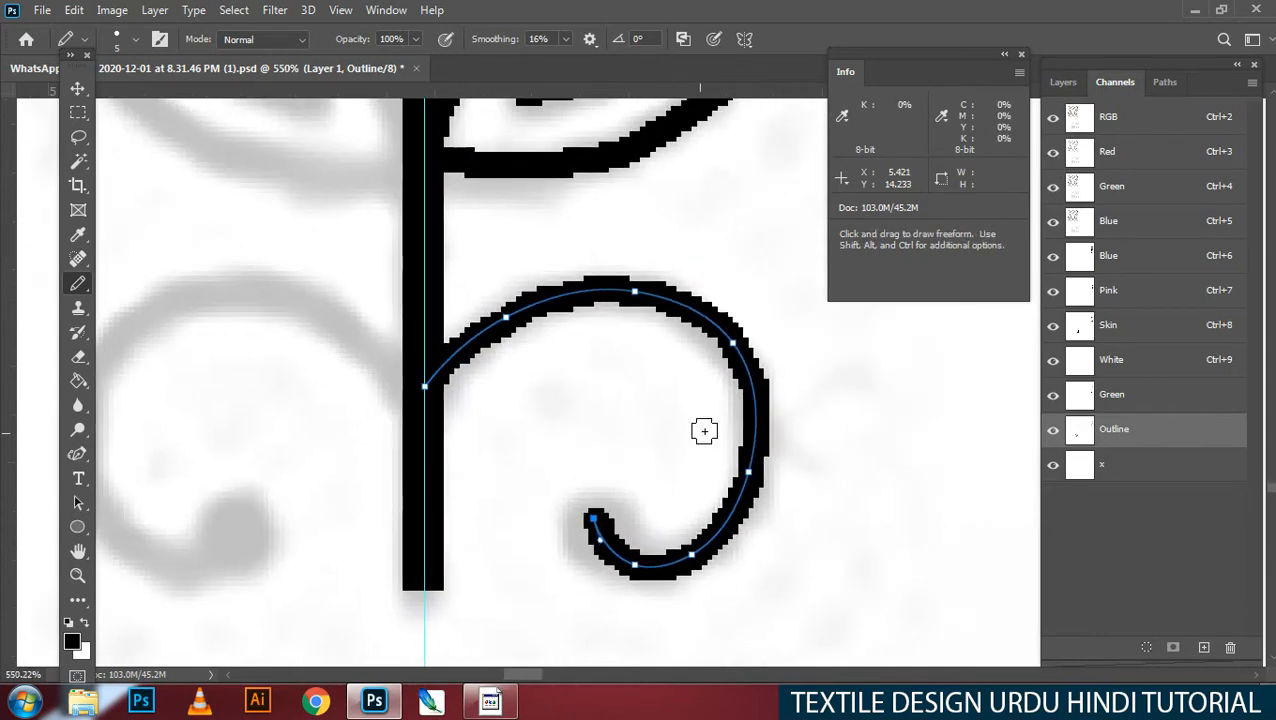
{"action": "left_click_drag", "start_coordinate": [655, 562], "coordinate": [640, 476]}
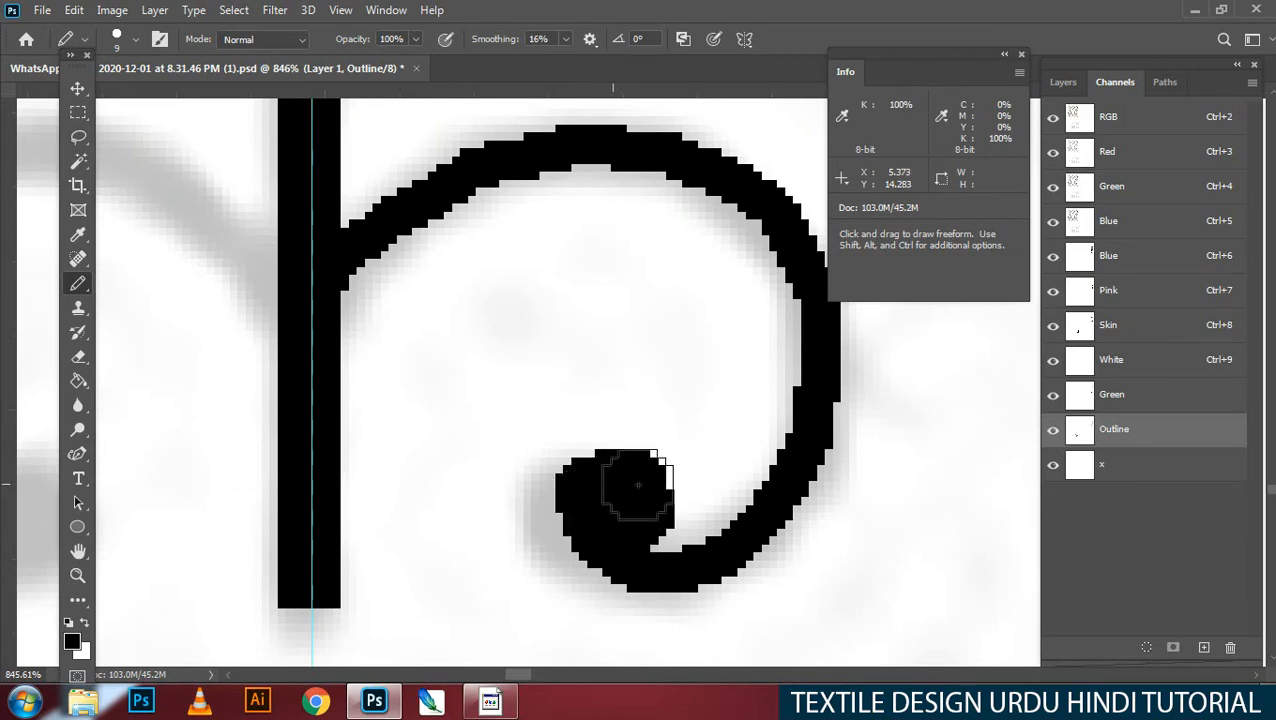
{"action": "left_click_drag", "start_coordinate": [649, 481], "coordinate": [603, 490]}
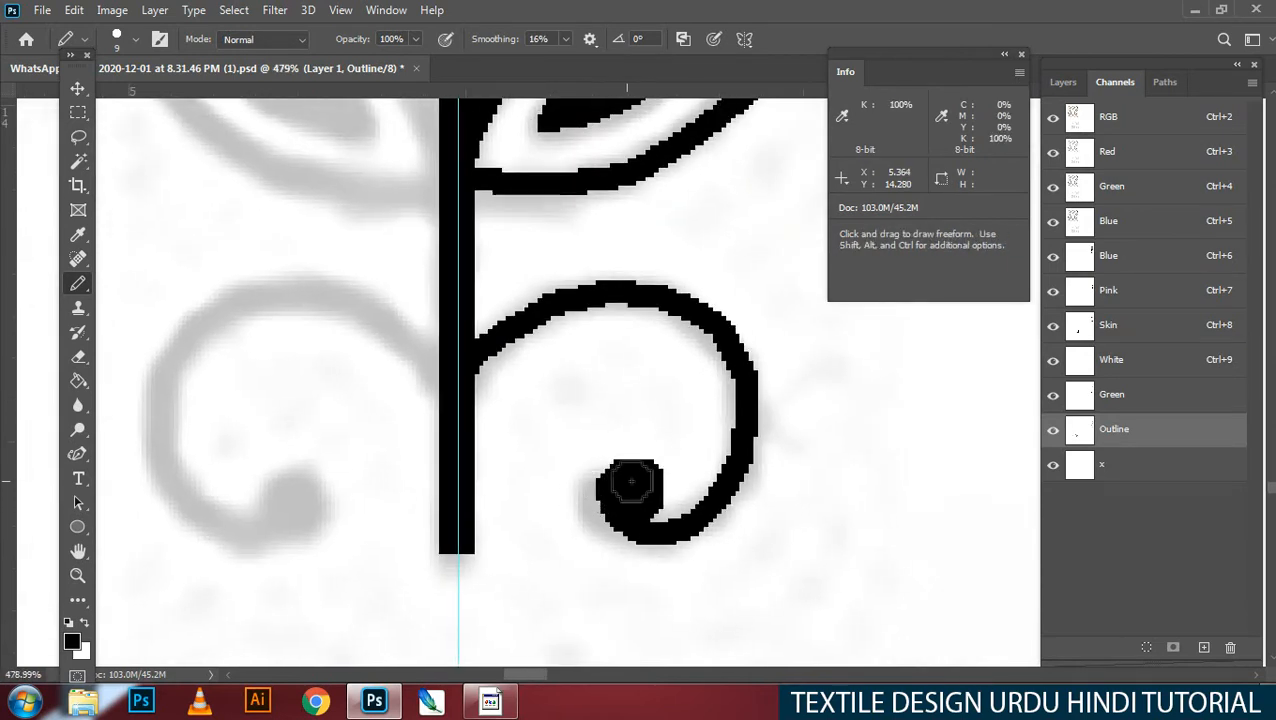
{"action": "key", "text": "F5"}
{"action": "key", "text": "F5"}
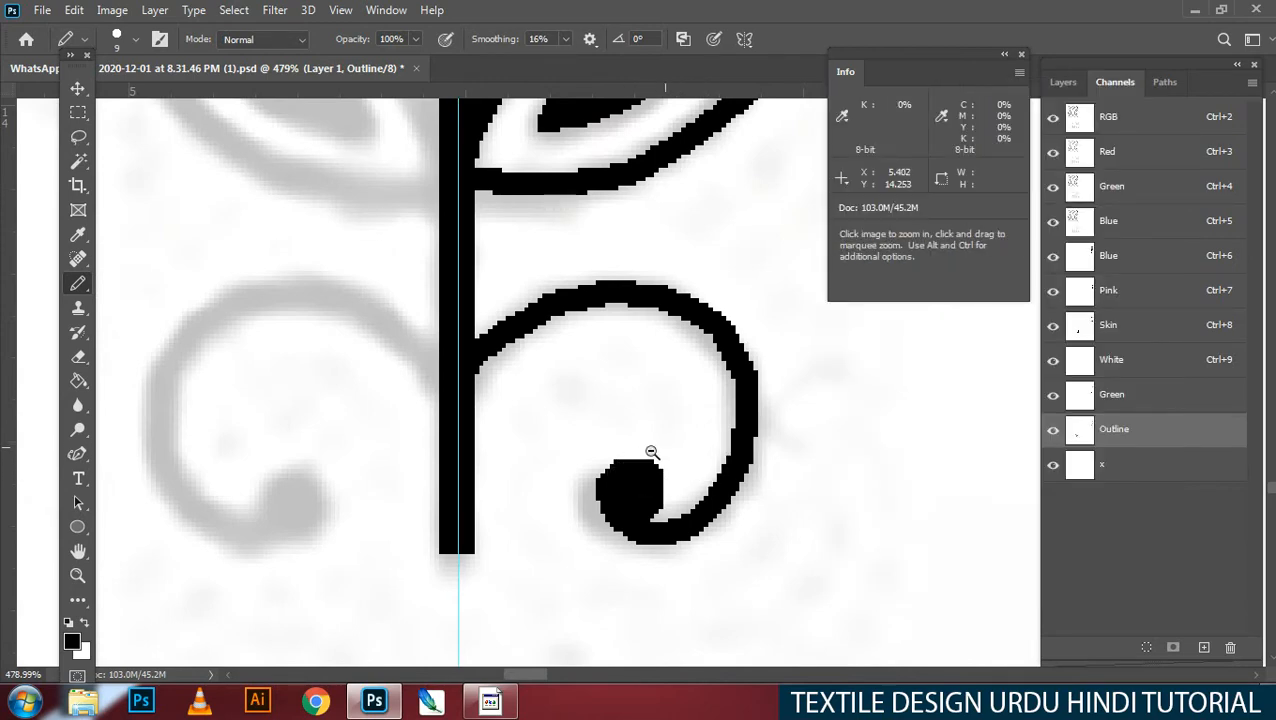
Step: Select the flower motif's right half from the stem guide and flip a copy horizontally about that guide to complete the left half
{"action": "left_click_drag", "start_coordinate": [651, 452], "coordinate": [608, 442]}
{"action": "key", "text": "m"}
{"action": "left_click_drag", "start_coordinate": [626, 342], "coordinate": [607, 364]}
{"action": "left_click_drag", "start_coordinate": [542, 216], "coordinate": [757, 598]}
{"action": "left_click_drag", "start_coordinate": [727, 497], "coordinate": [734, 497]}
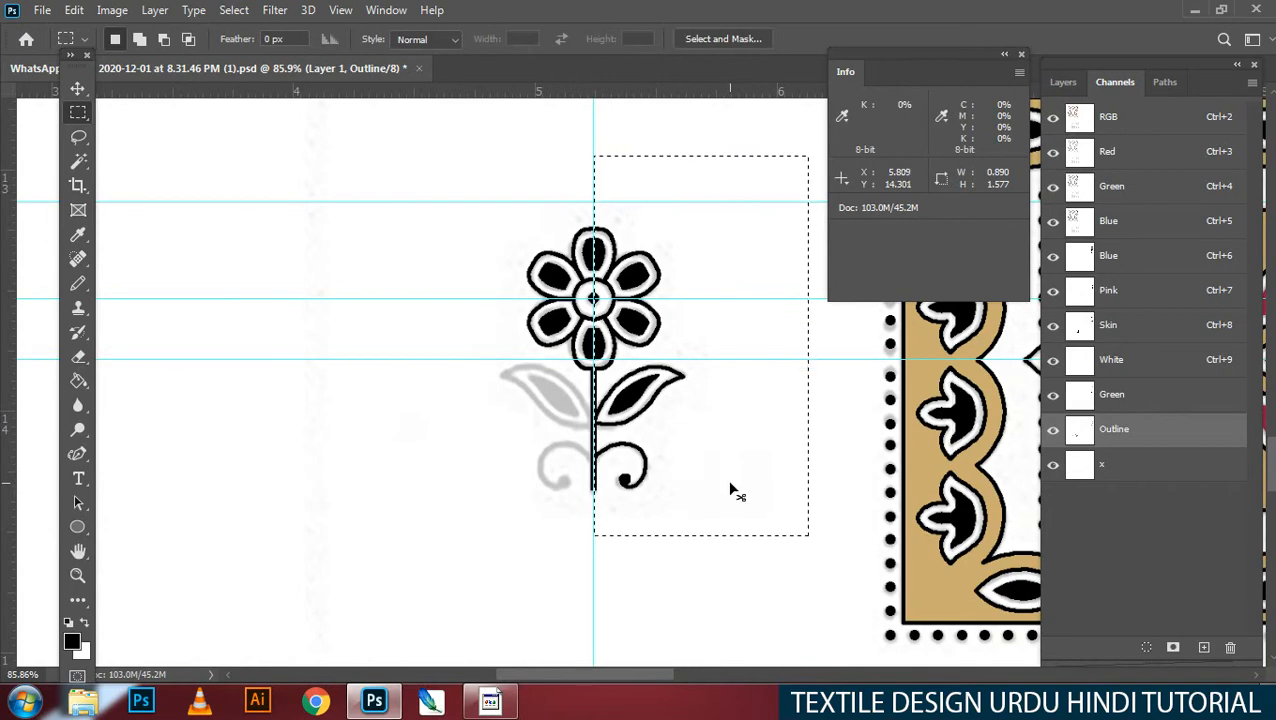
{"action": "key", "text": "ctrl+t"}
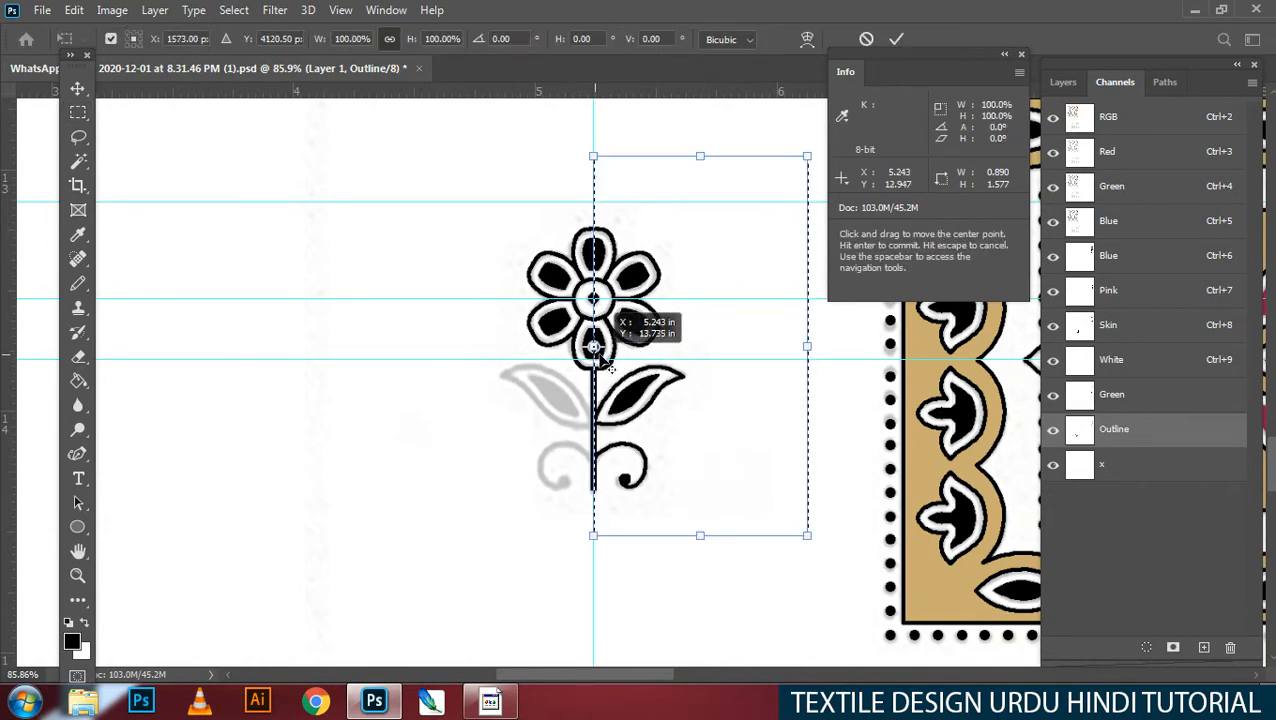
{"action": "right_click", "coordinate": [660, 347]}
{"action": "left_click", "coordinate": [746, 652]}
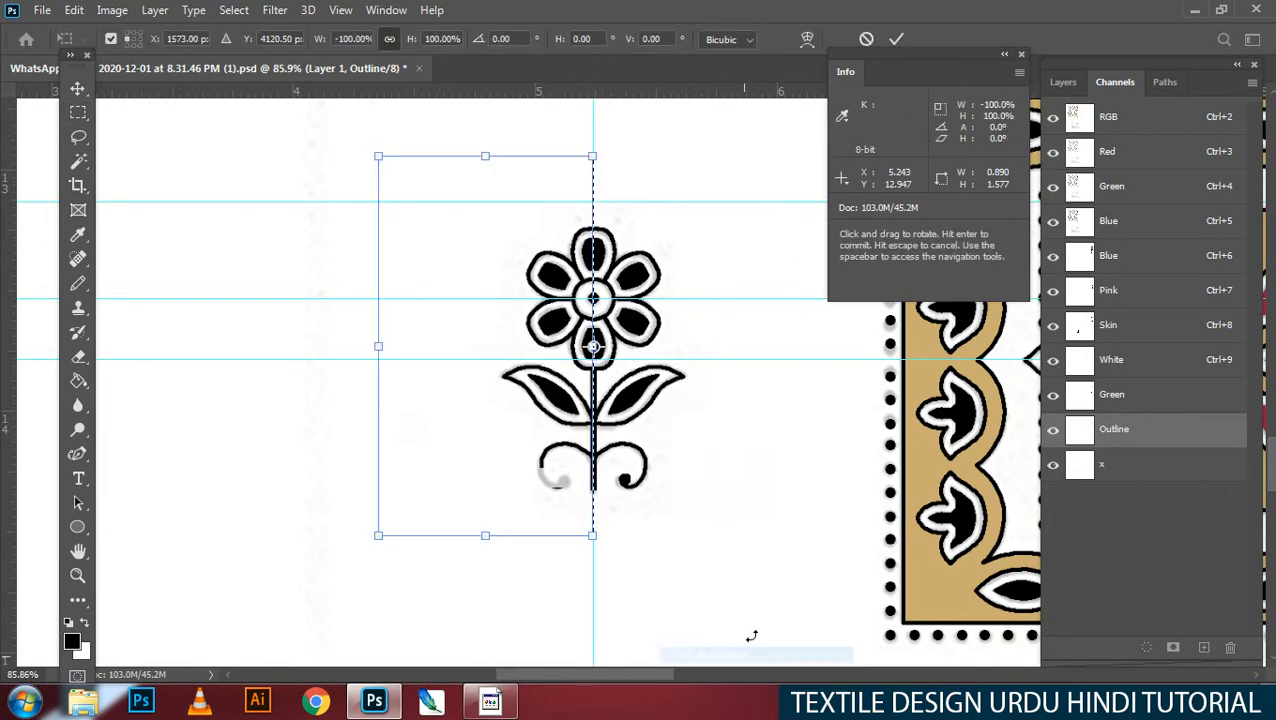
{"action": "key", "text": "Return"}
{"action": "key", "text": "ctrl+d"}
Step: Activate all the color channels from Blue to x and make a tight selection around the flower and the square motif
{"action": "scroll", "coordinate": [690, 440], "scroll_direction": "down", "scroll_amount": 3}
{"action": "left_click_drag", "start_coordinate": [690, 440], "coordinate": [619, 352]}
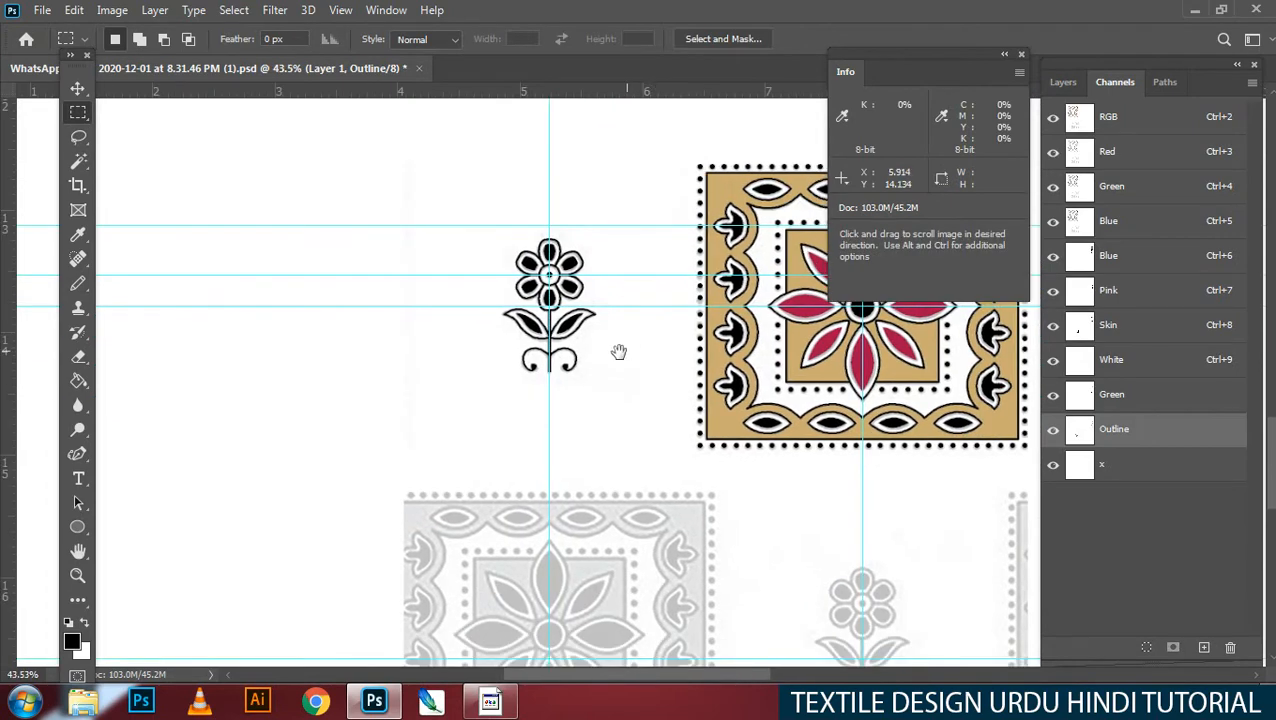
{"action": "scroll", "coordinate": [619, 352], "scroll_direction": "down", "scroll_amount": 2}
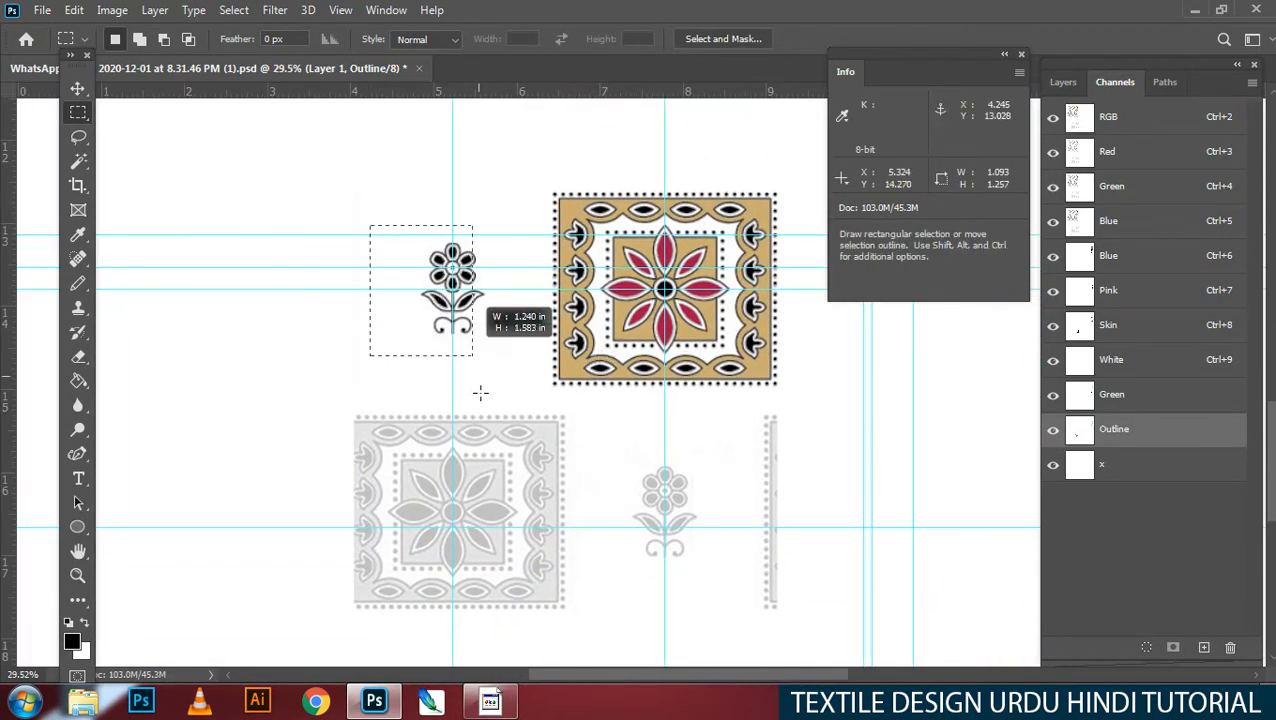
{"action": "left_click_drag", "start_coordinate": [480, 393], "coordinate": [502, 410]}
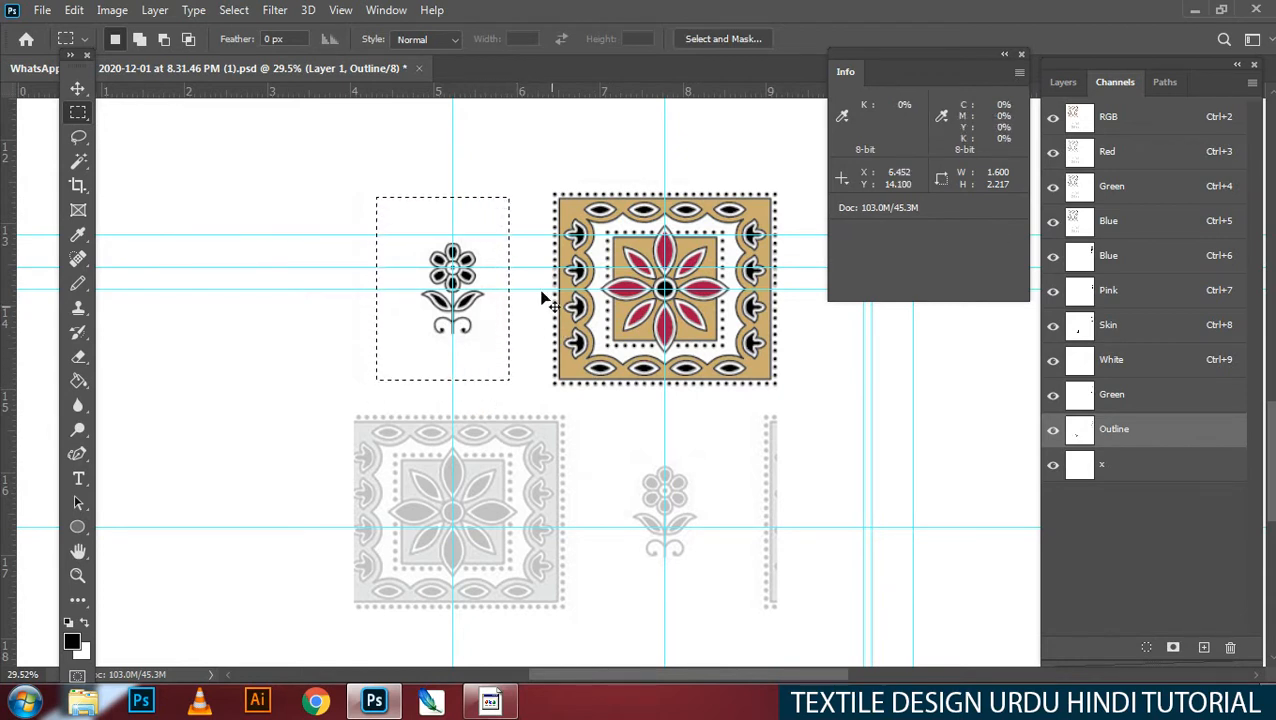
{"action": "left_click_drag", "start_coordinate": [369, 169], "coordinate": [845, 387]}
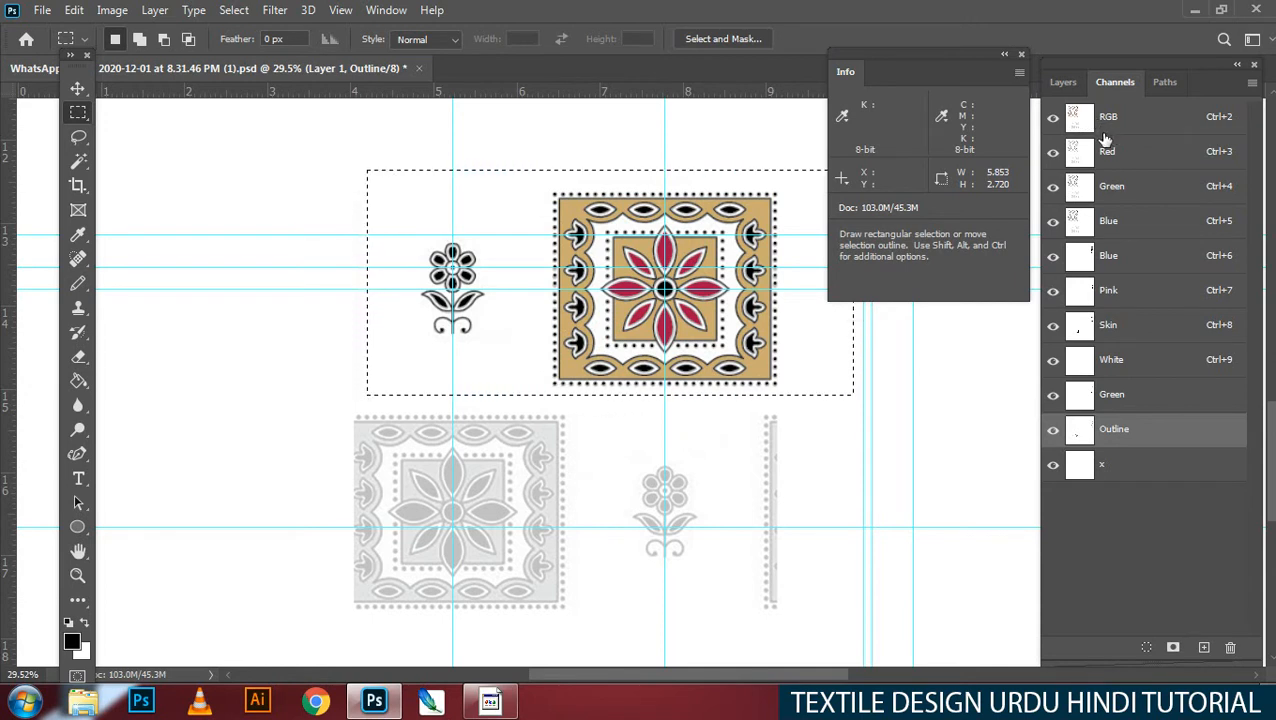
{"action": "key", "text": "grave"}
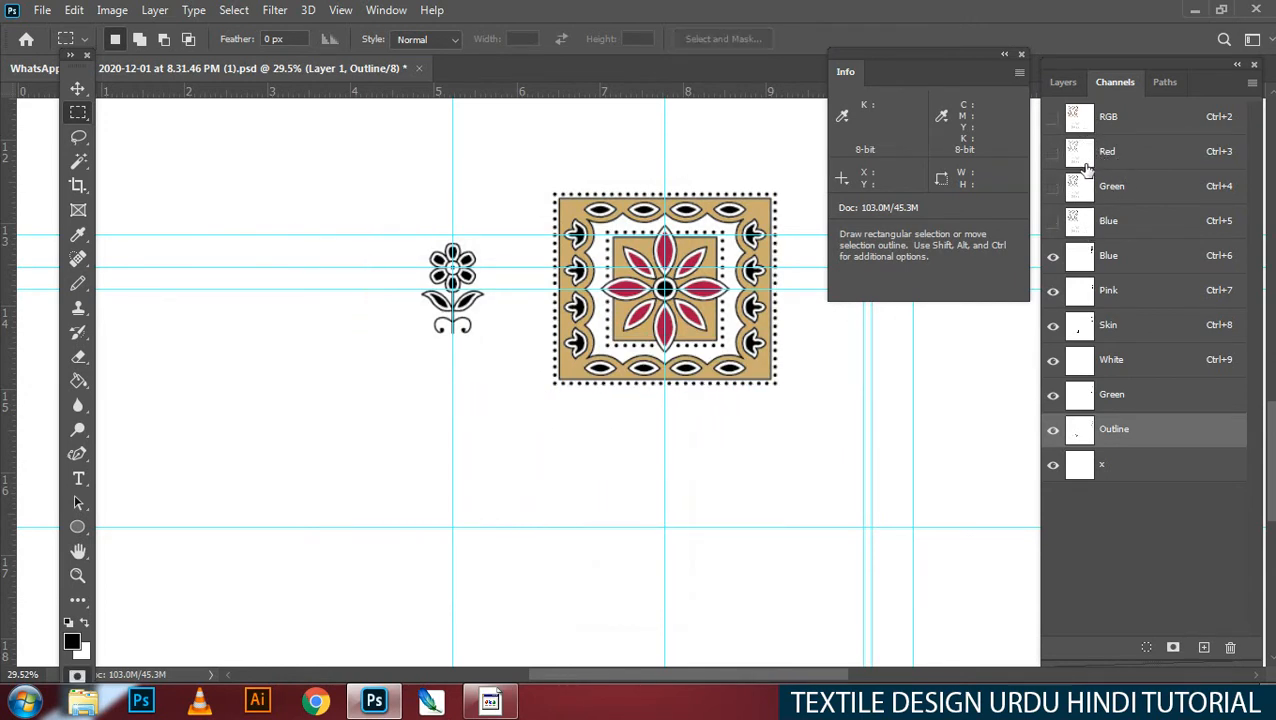
{"action": "key", "text": "q"}
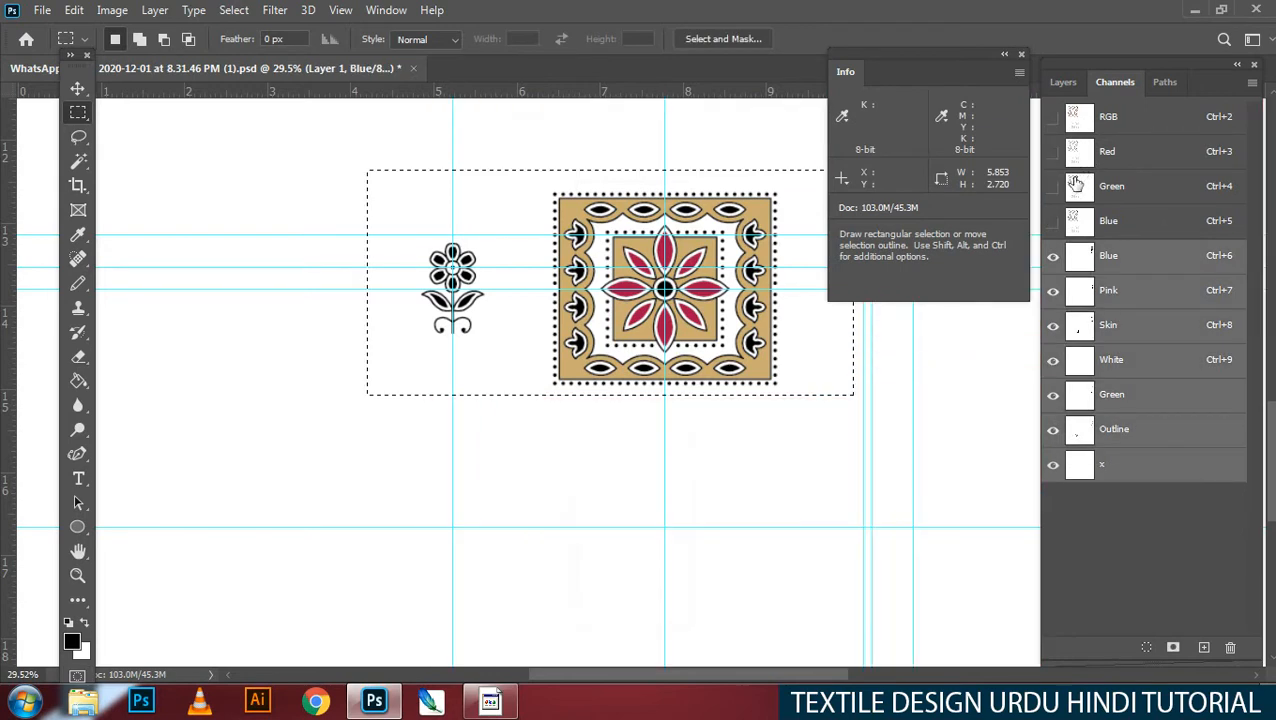
{"action": "left_click", "coordinate": [812, 365], "text": "alt"}
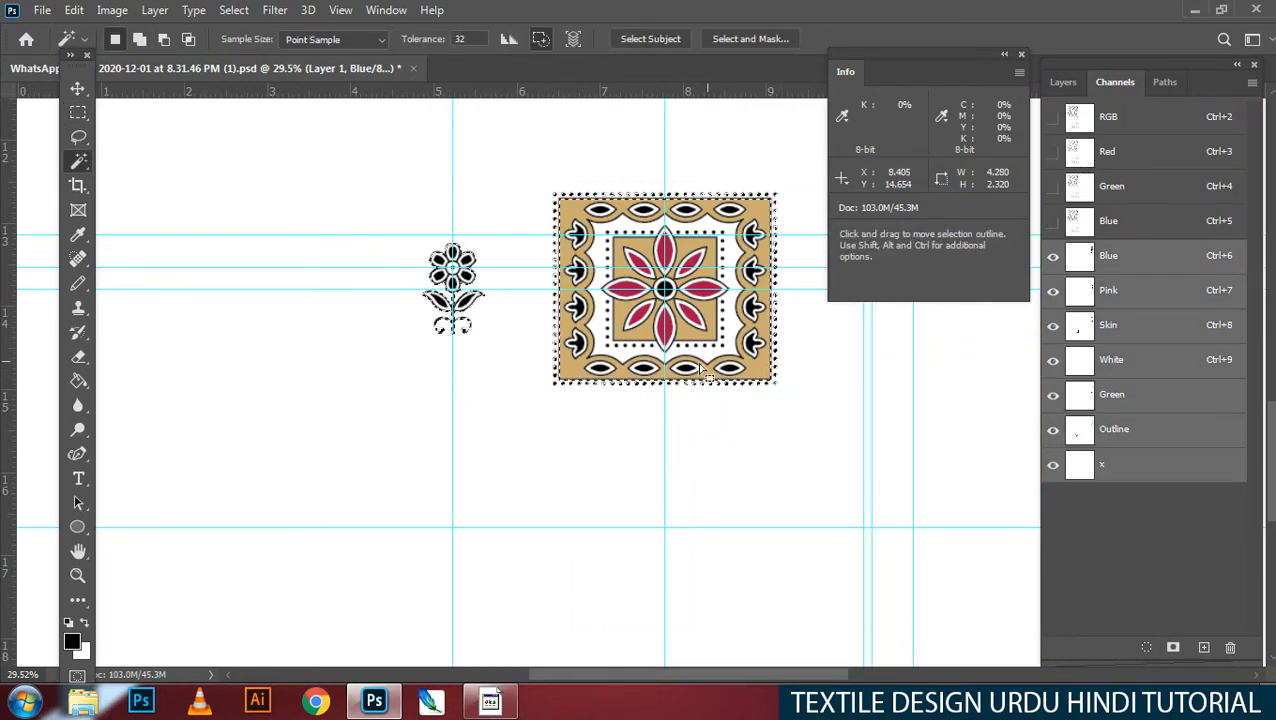
Step: Duplicate the selected flower and square about 2.09 in straight down and flip the copy horizontally
{"action": "key", "text": "v"}
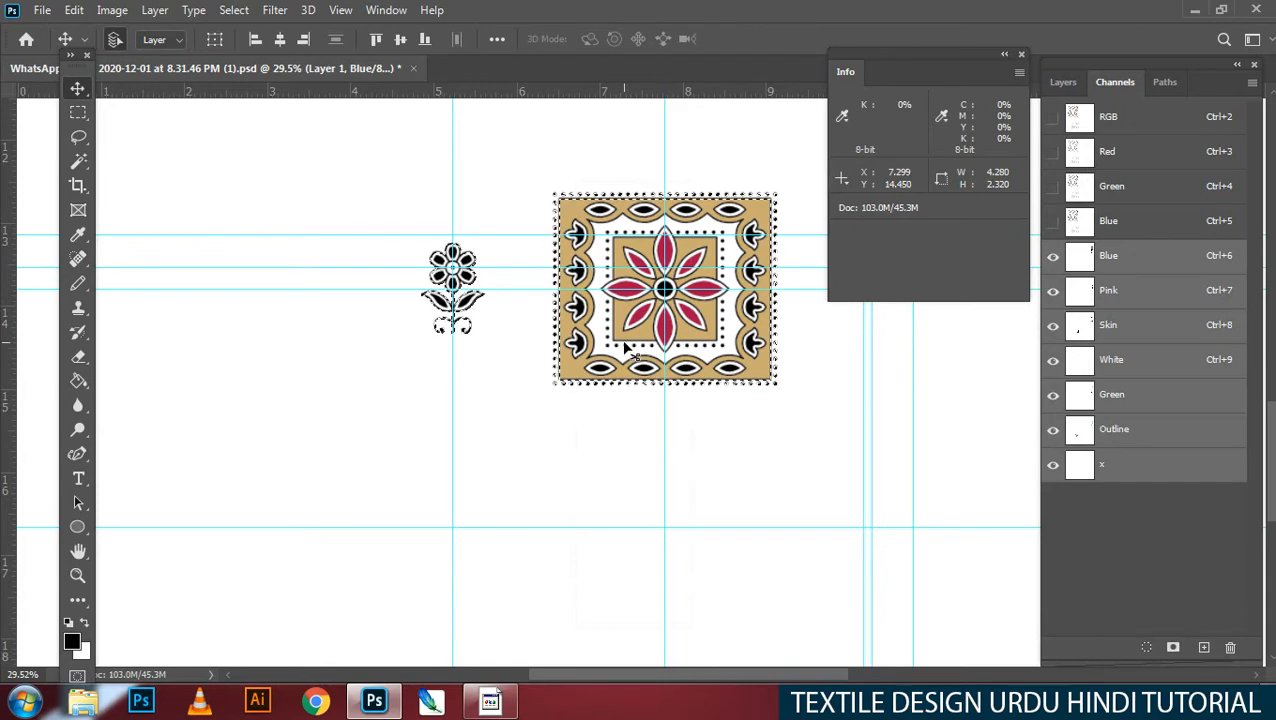
{"action": "left_click_drag", "start_coordinate": [613, 351], "coordinate": [613, 525]}
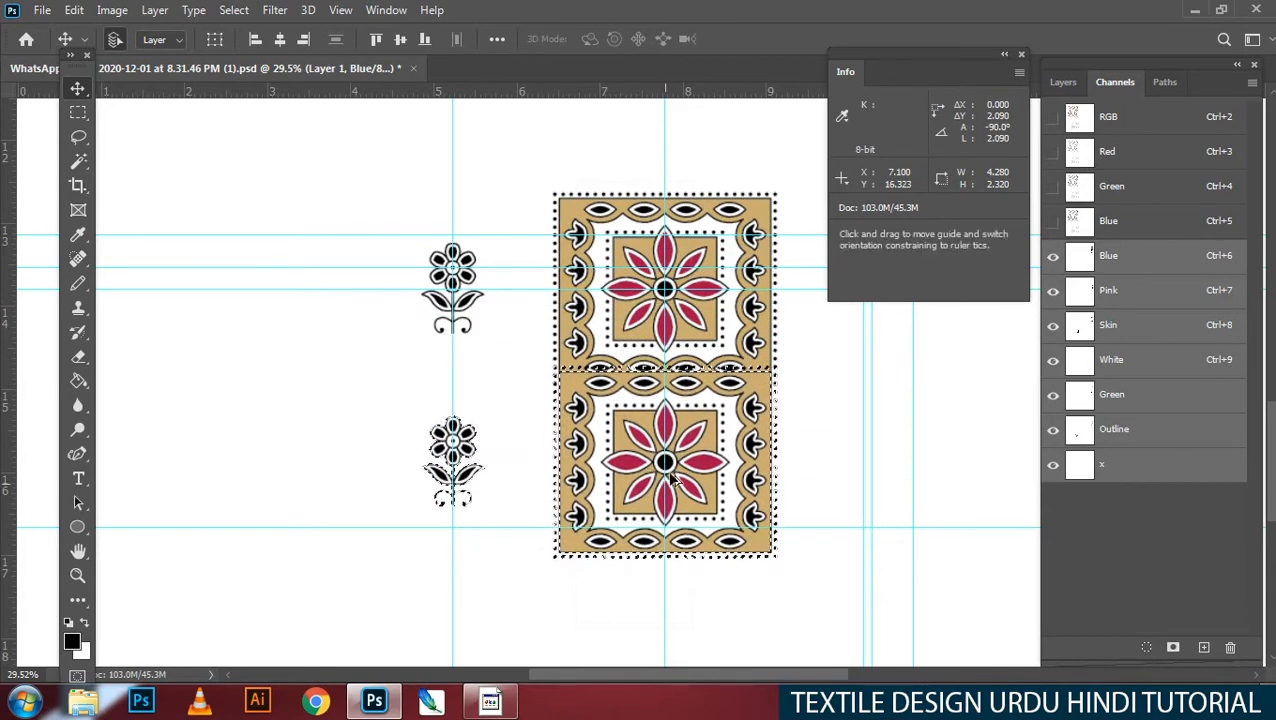
{"action": "key", "text": "ctrl+t"}
{"action": "right_click", "coordinate": [705, 405]}
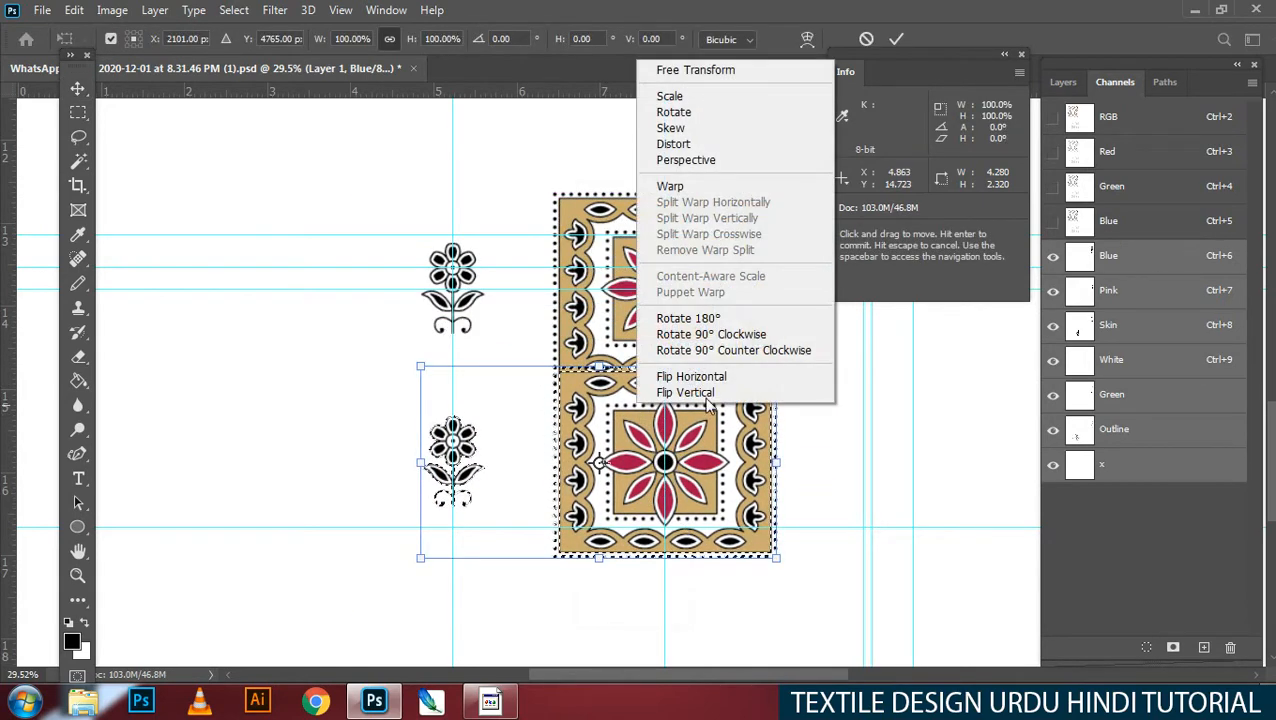
{"action": "left_click", "coordinate": [705, 376]}
{"action": "key", "text": "Return"}
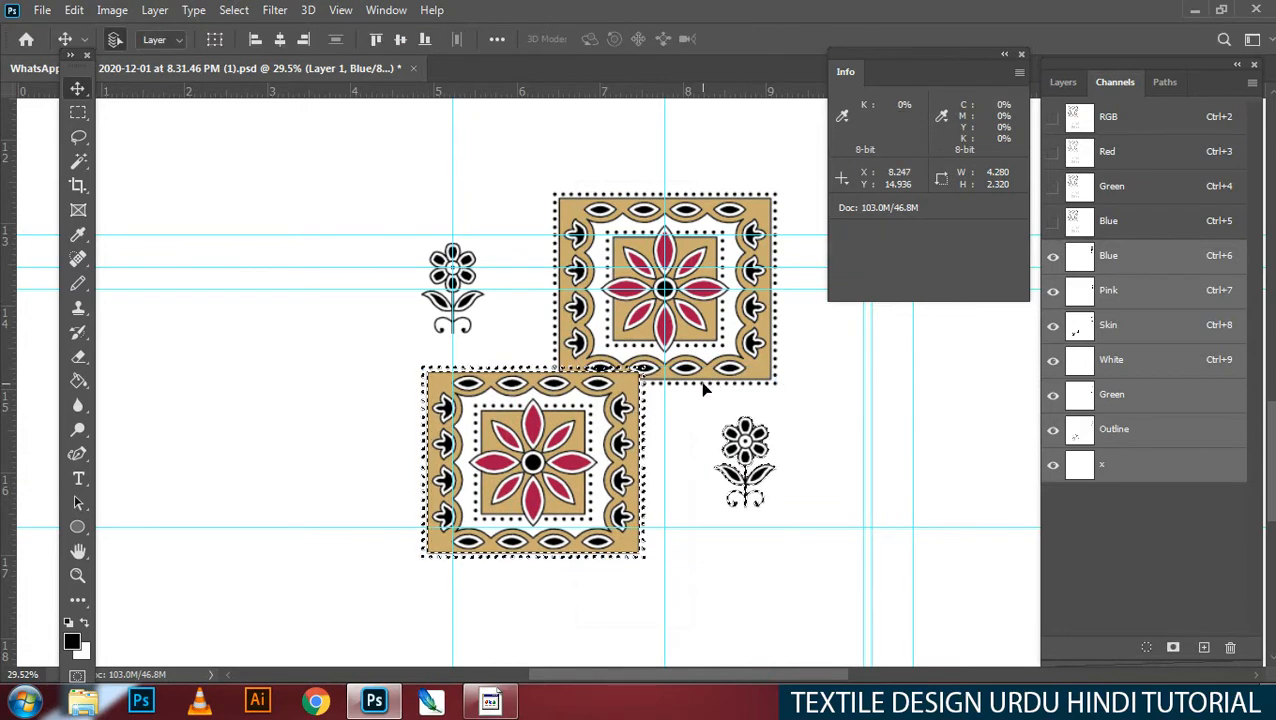
Step: Show the faded scan and move the flipped copy over the gray square and flower in the lower row
{"action": "key", "text": "grave"}
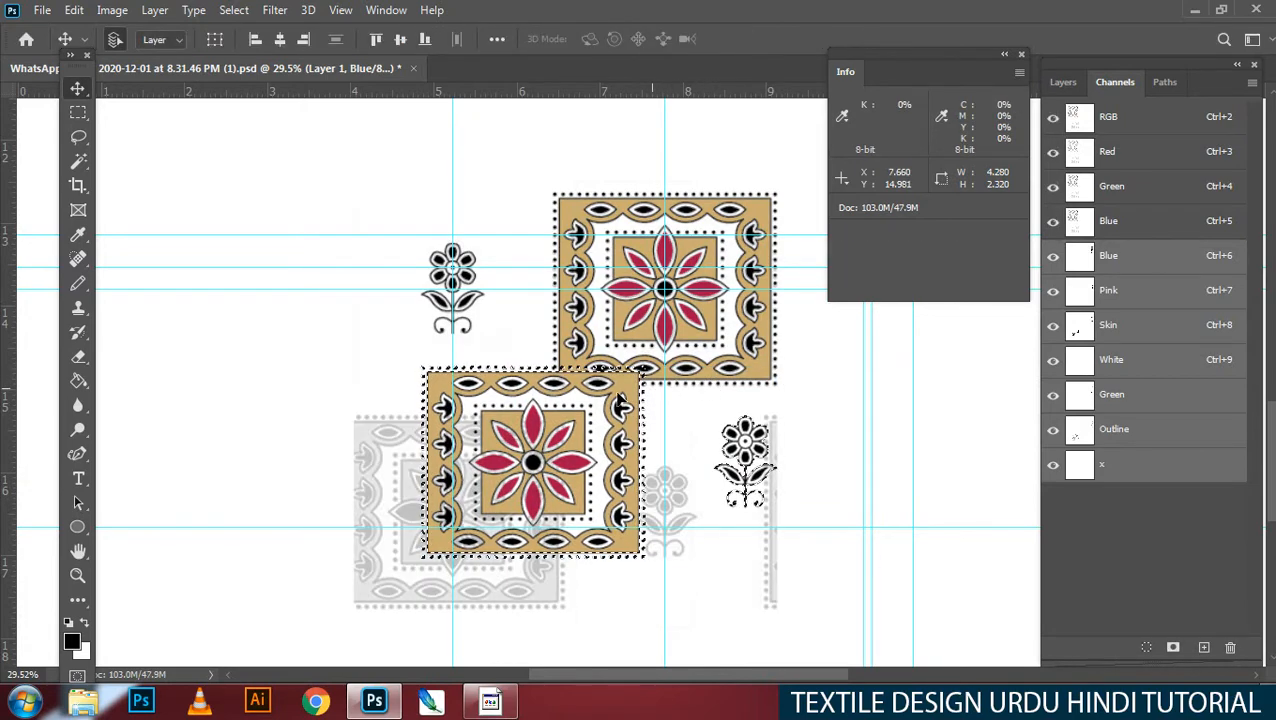
{"action": "left_click", "coordinate": [540, 467], "text": "ctrl"}
{"action": "left_click_drag", "start_coordinate": [534, 472], "coordinate": [519, 413]}
{"action": "left_click_drag", "start_coordinate": [556, 358], "coordinate": [612, 337]}
{"action": "left_click_drag", "start_coordinate": [617, 342], "coordinate": [547, 352]}
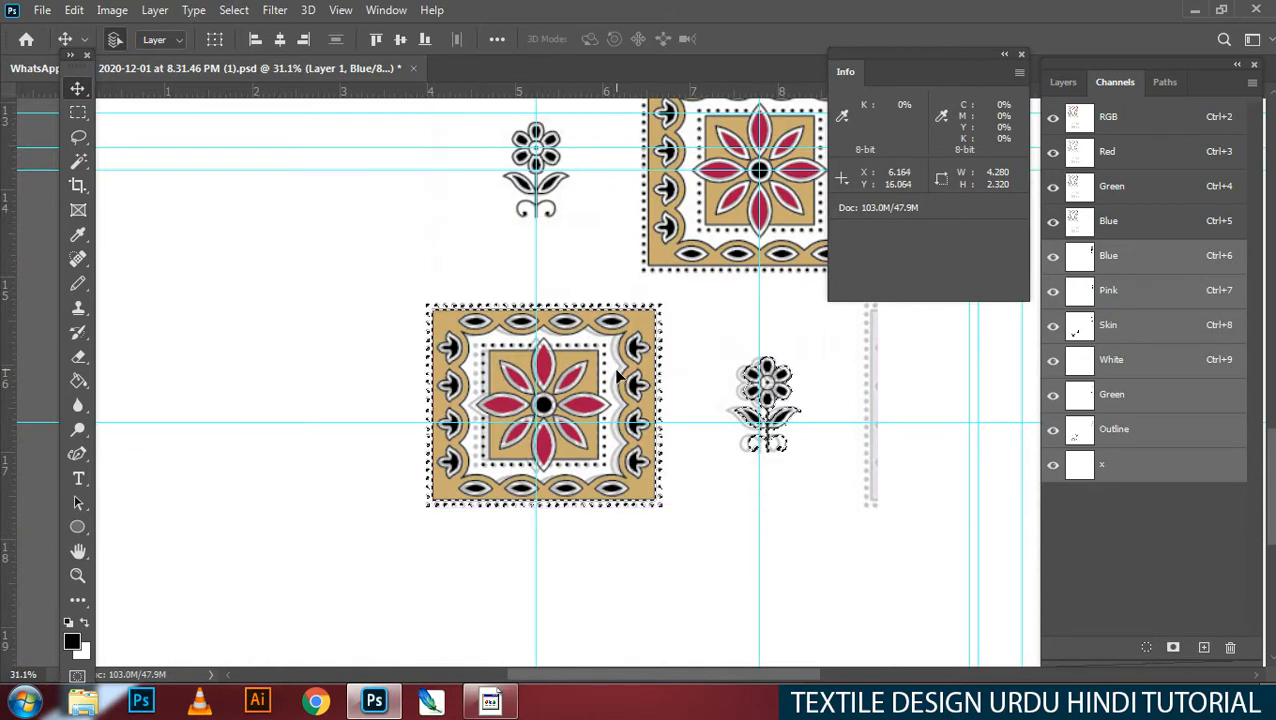
{"action": "left_click_drag", "start_coordinate": [630, 379], "coordinate": [524, 410]}
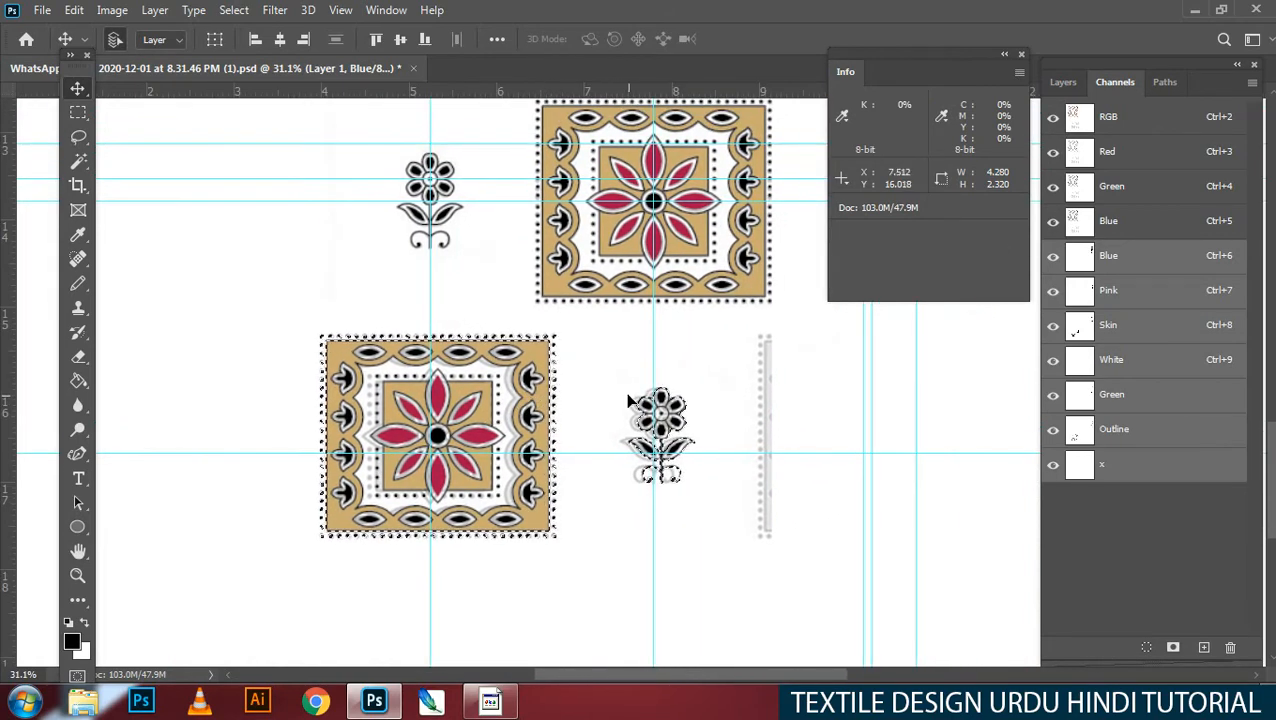
{"action": "left_click_drag", "start_coordinate": [629, 400], "coordinate": [560, 394]}
Step: Select the motifs of both rows tightly and duplicate them horizontally to extend the repeat on the right
{"action": "key", "text": "ctrl+d"}
{"action": "key", "text": "m"}
{"action": "left_click_drag", "start_coordinate": [314, 142], "coordinate": [874, 578]}
{"action": "key", "text": "w"}
{"action": "left_click", "coordinate": [814, 522], "text": "alt"}
{"action": "left_click_drag", "start_coordinate": [588, 442], "coordinate": [400, 492]}
{"action": "key", "text": "v"}
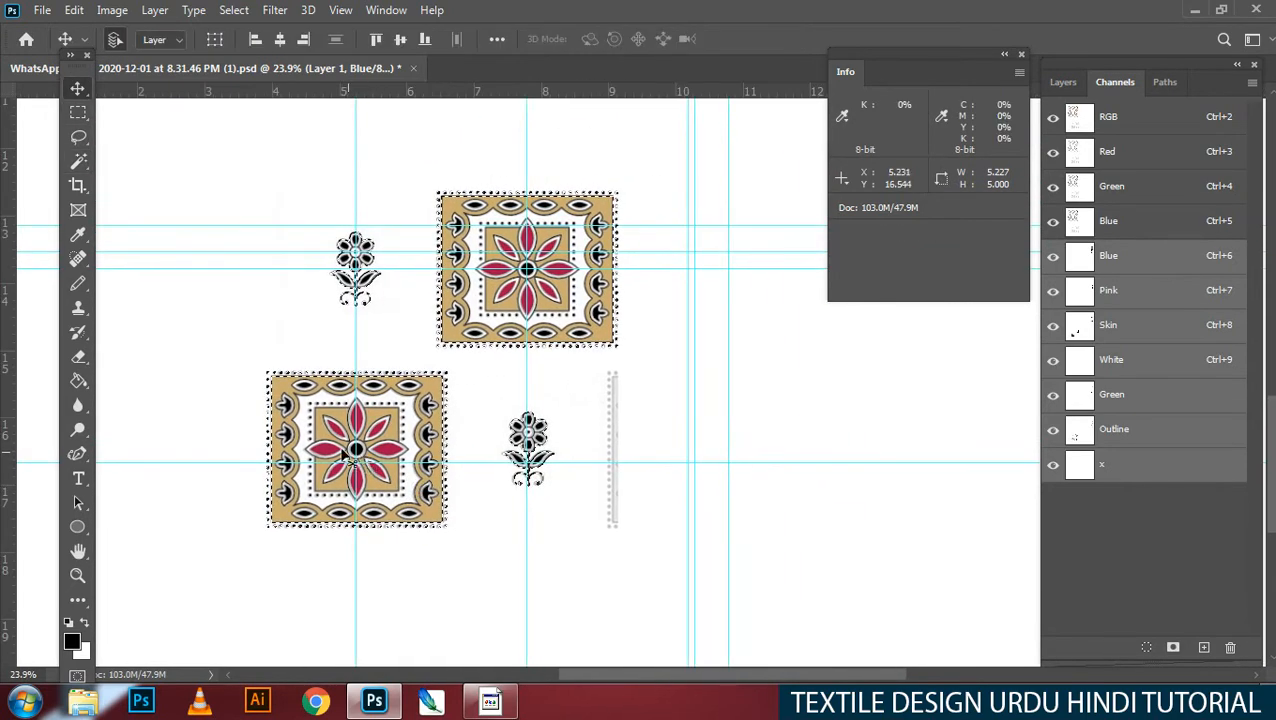
{"action": "left_click_drag", "start_coordinate": [317, 417], "coordinate": [666, 415]}
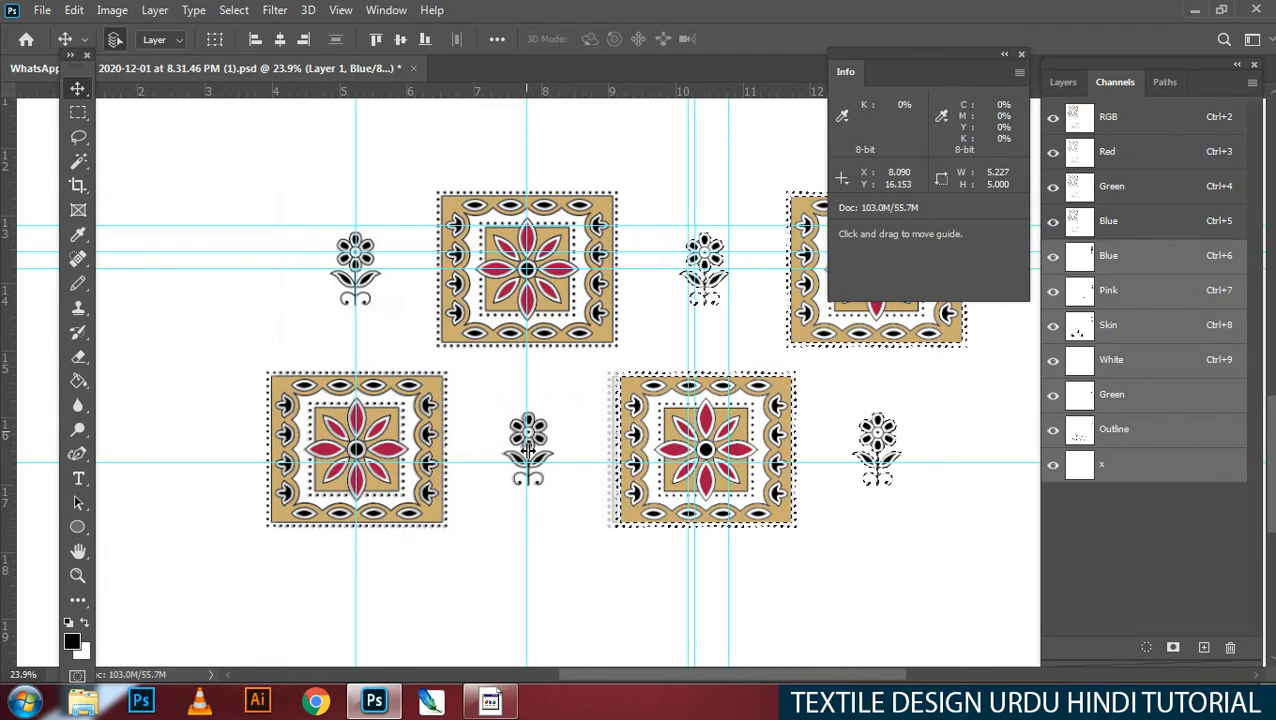
Step: Undo the motif duplicates back to the single colored square and flower in the upper row
{"action": "key", "text": "ctrl+z"}
{"action": "key", "text": "ctrl+z"}
{"action": "key", "text": "ctrl+z"}
{"action": "key", "text": "ctrl+z"}
{"action": "key", "text": "ctrl+z"}
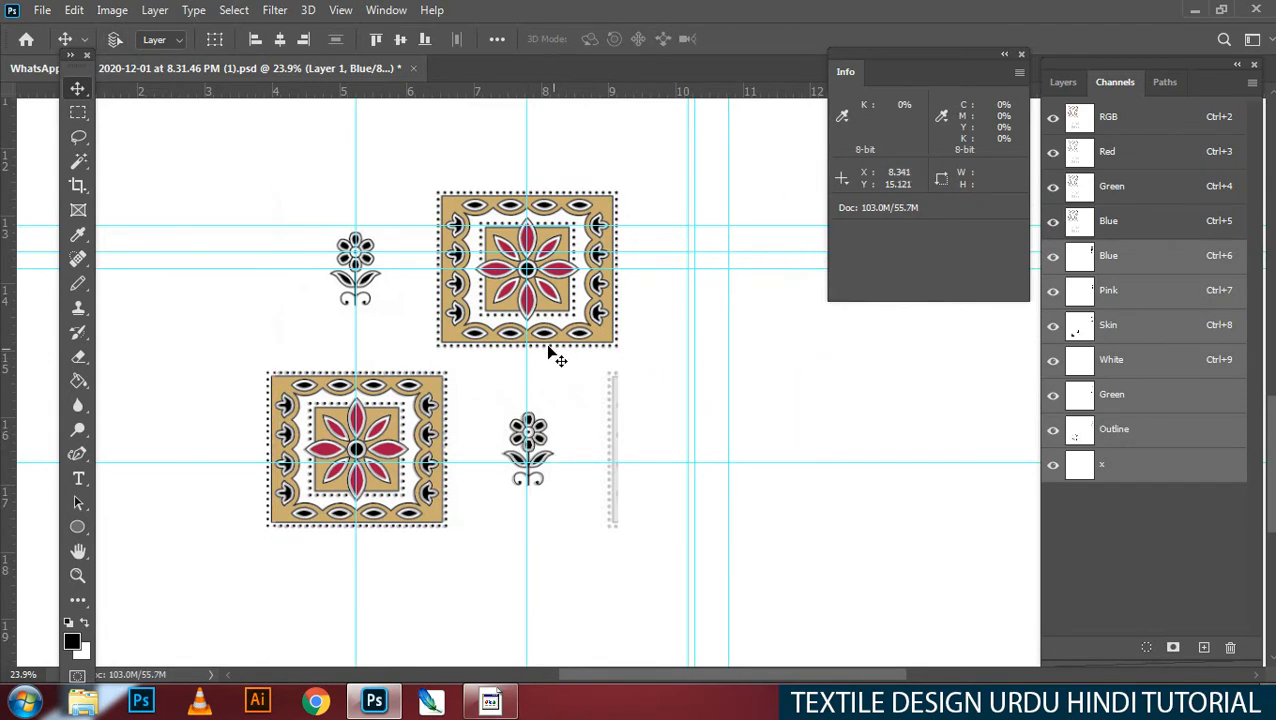
{"action": "left_click_drag", "start_coordinate": [484, 347], "coordinate": [582, 404]}
{"action": "key", "text": "ctrl+d"}
Step: Delete the square motif's right half and the flower's left half, cutting each along its vertical center guide
{"action": "key", "text": "m"}
{"action": "left_click_drag", "start_coordinate": [680, 488], "coordinate": [717, 449]}
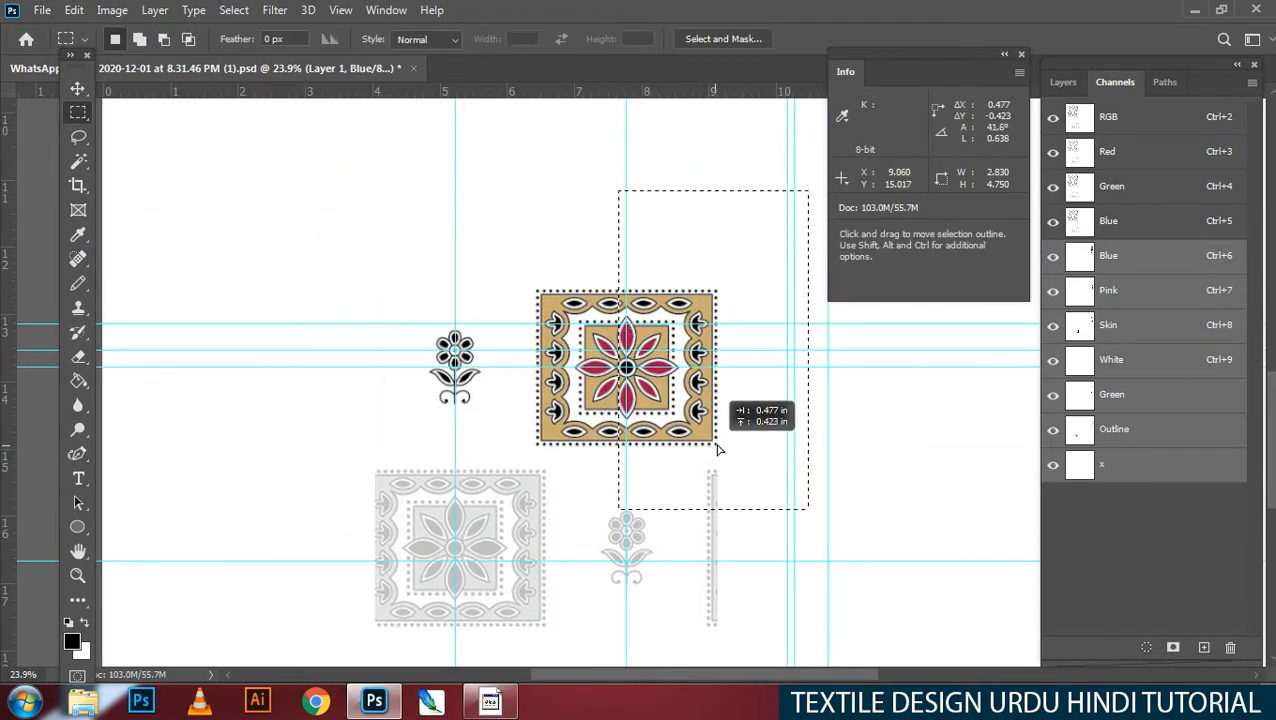
{"action": "key", "text": "Delete"}
{"action": "left_click_drag", "start_coordinate": [308, 262], "coordinate": [476, 538]}
{"action": "left_click_drag", "start_coordinate": [418, 500], "coordinate": [397, 478]}
{"action": "key", "text": "Delete"}
Step: Select the remaining square and flower halves tightly and flip a copy horizontally about the flower's center guide
{"action": "left_click_drag", "start_coordinate": [378, 280], "coordinate": [885, 595]}
{"action": "key", "text": "w"}
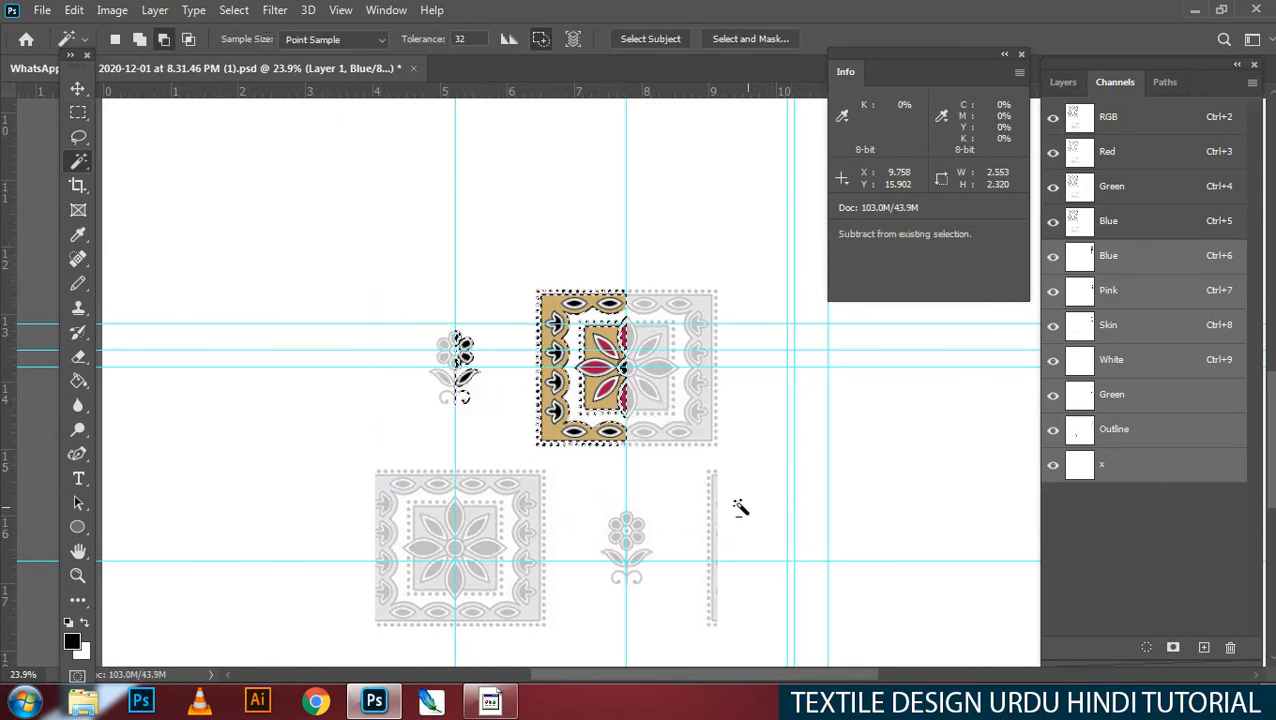
{"action": "key", "text": "ctrl+t"}
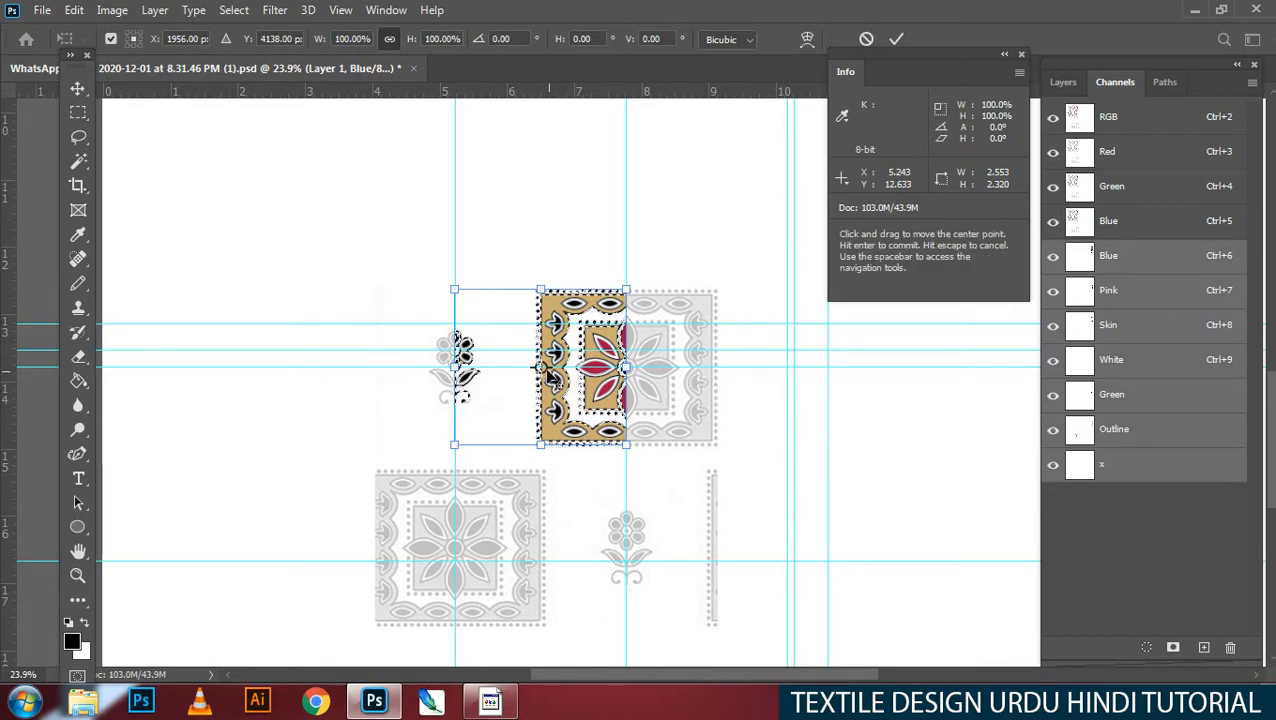
{"action": "left_click_drag", "start_coordinate": [470, 375], "coordinate": [455, 367]}
{"action": "right_click", "coordinate": [487, 372]}
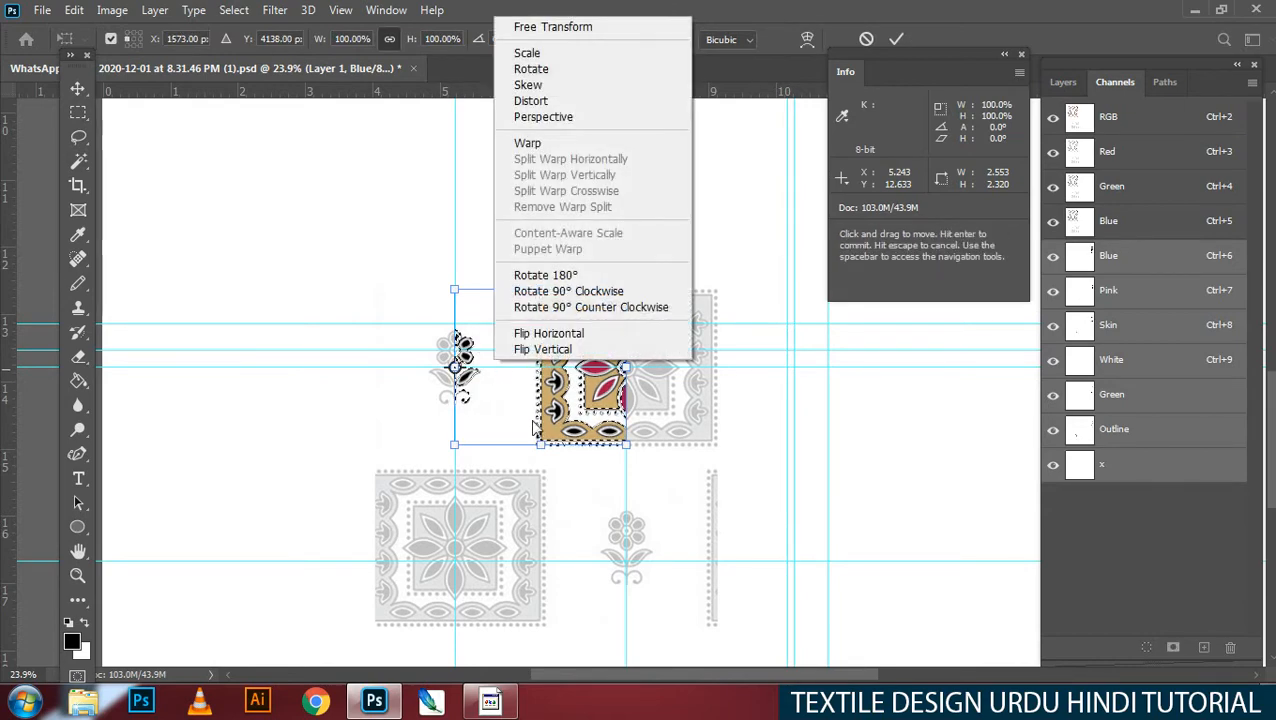
{"action": "left_click", "coordinate": [578, 327]}
{"action": "key", "text": "Return"}
{"action": "key", "text": "ctrl+d"}
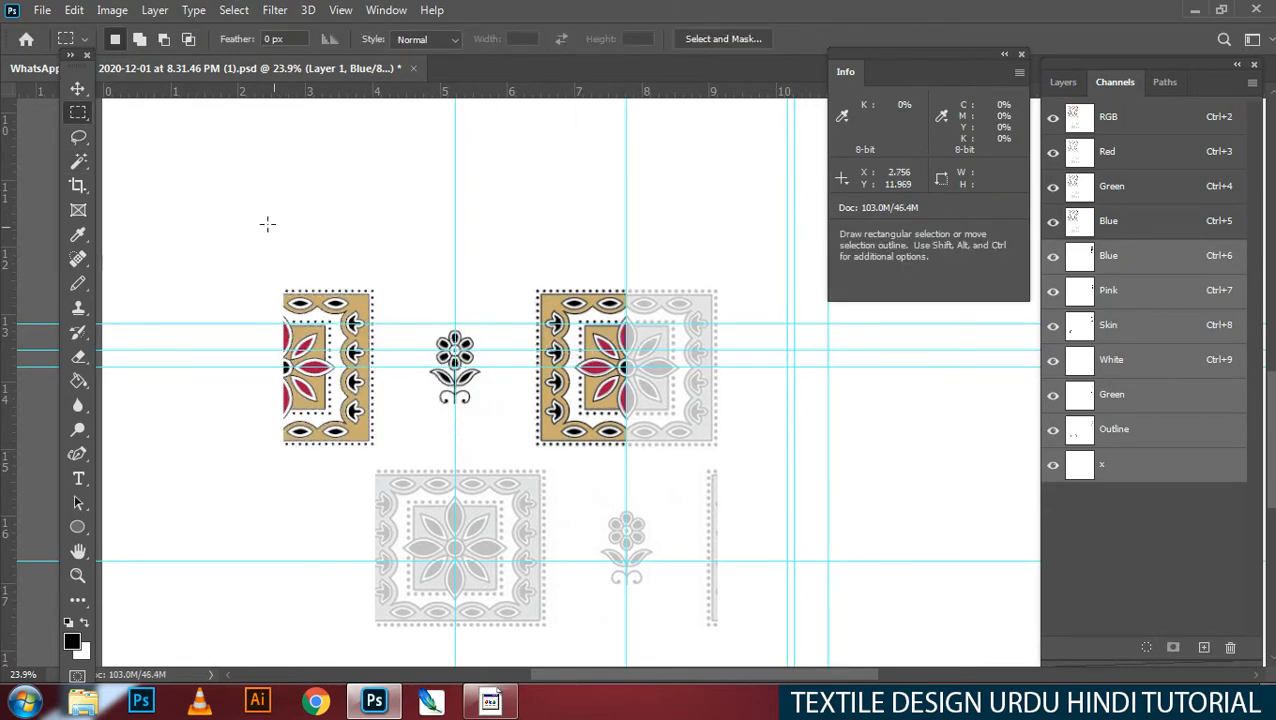
Step: Select the whole upper row of half squares and flower tightly and duplicate it into the lower row
{"action": "left_click_drag", "start_coordinate": [267, 224], "coordinate": [902, 549]}
{"action": "left_click_drag", "start_coordinate": [790, 510], "coordinate": [740, 508]}
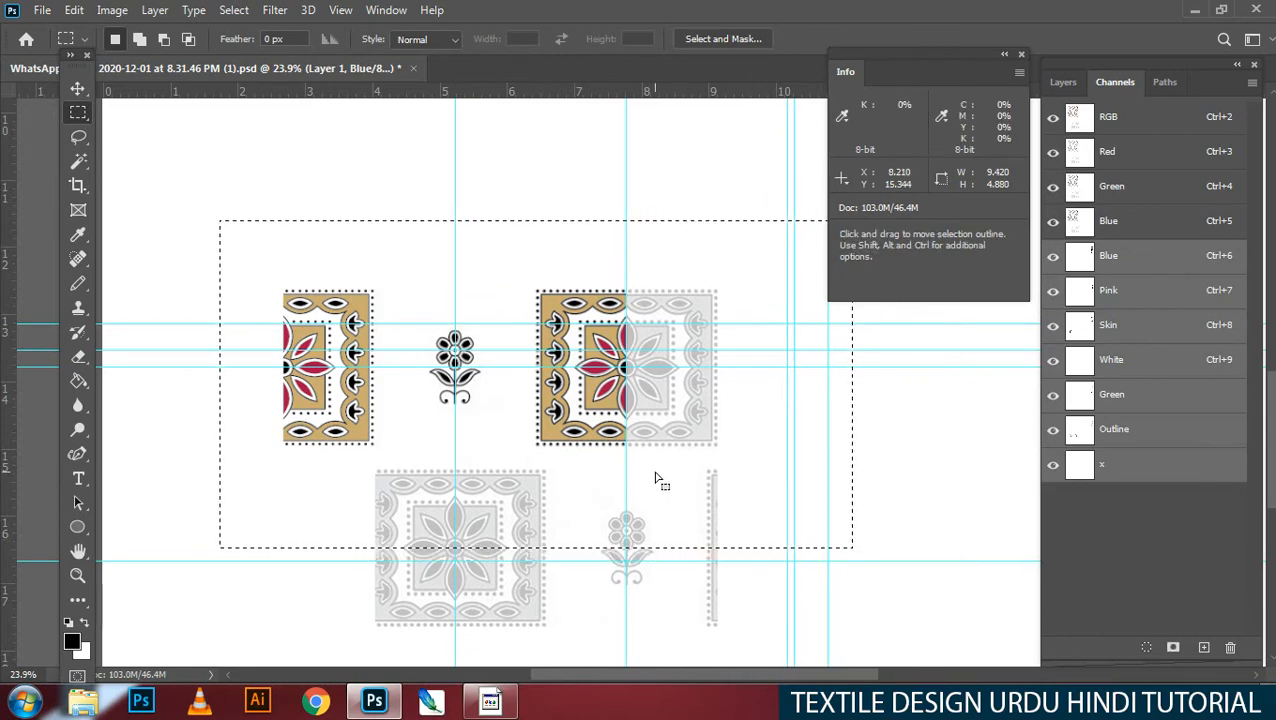
{"action": "key", "text": "w"}
{"action": "left_click", "coordinate": [655, 484]}
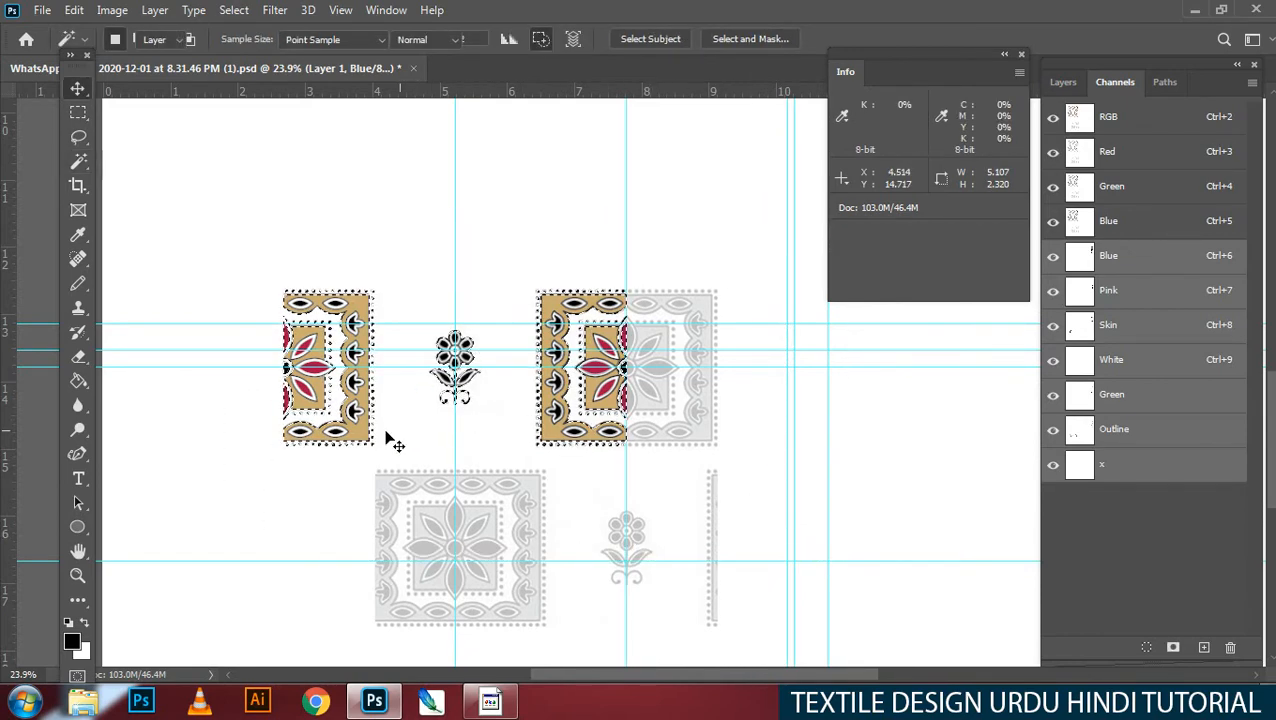
{"action": "key", "text": "v"}
{"action": "left_click_drag", "start_coordinate": [356, 435], "coordinate": [543, 469]}
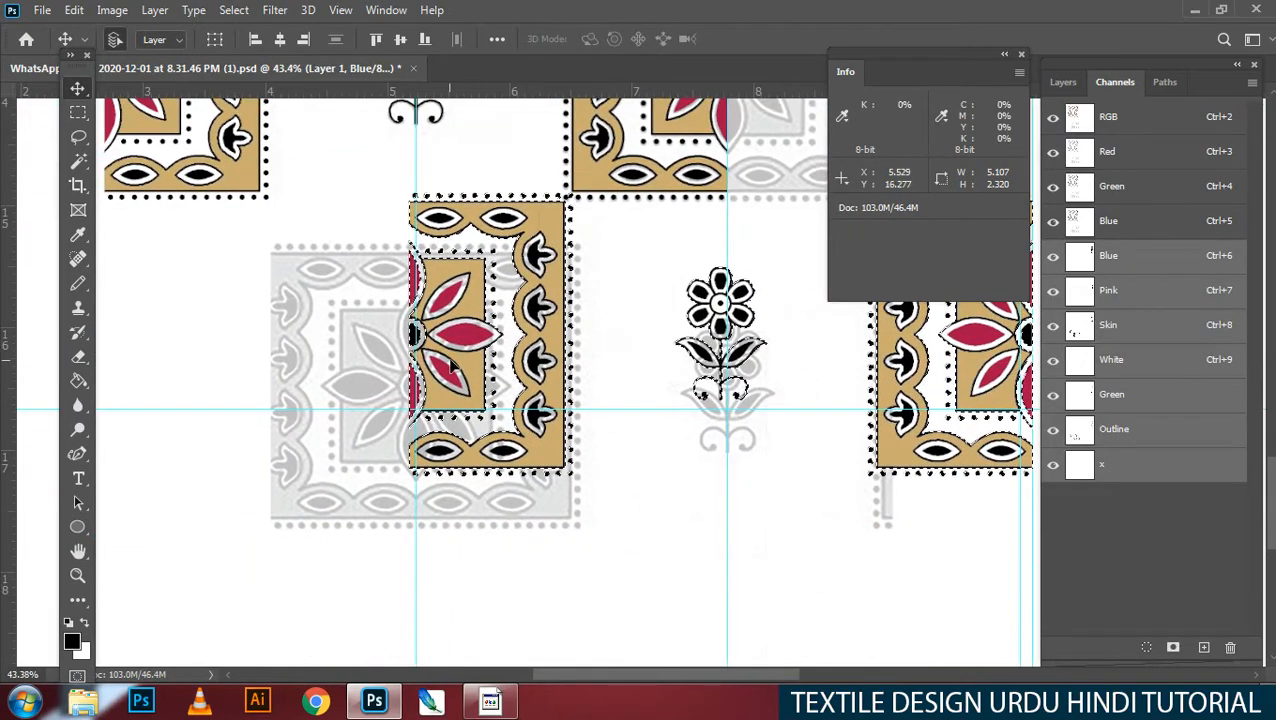
Step: Align the lower-row copy with the faded scan and the vertical guide, deselect it, and hide the RGB scan
{"action": "left_click_drag", "start_coordinate": [452, 368], "coordinate": [466, 421]}
{"action": "scroll", "coordinate": [437, 311], "scroll_direction": "up", "scroll_amount": 5}
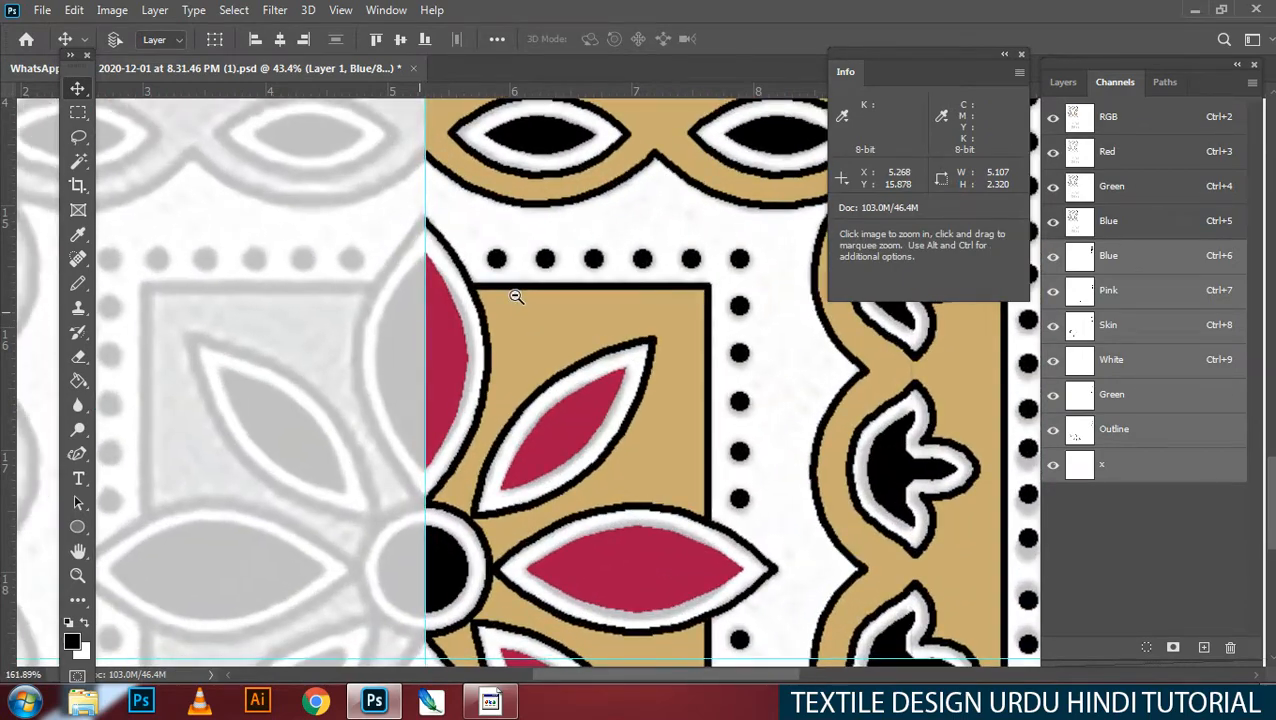
{"action": "left_click_drag", "start_coordinate": [444, 311], "coordinate": [376, 327]}
{"action": "left_click_drag", "start_coordinate": [528, 300], "coordinate": [507, 473]}
{"action": "scroll", "coordinate": [549, 443], "scroll_direction": "down", "scroll_amount": 3}
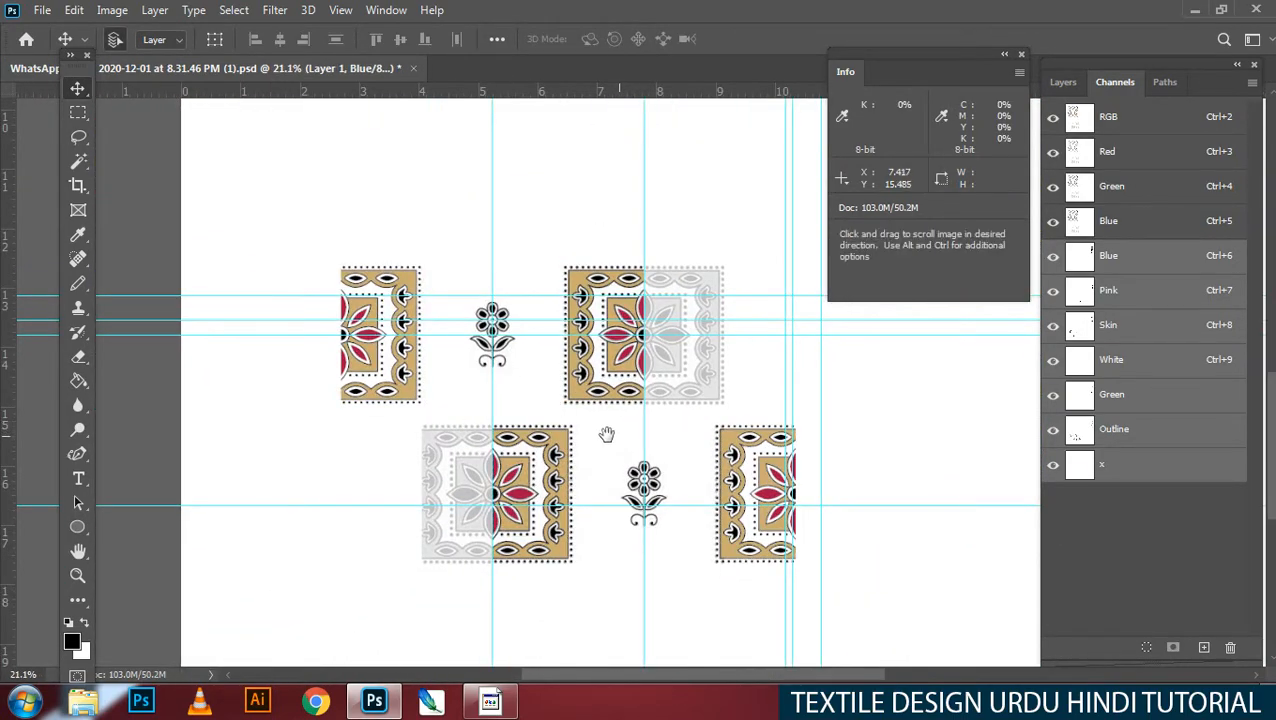
{"action": "left_click_drag", "start_coordinate": [607, 435], "coordinate": [565, 420]}
{"action": "key", "text": "grave"}
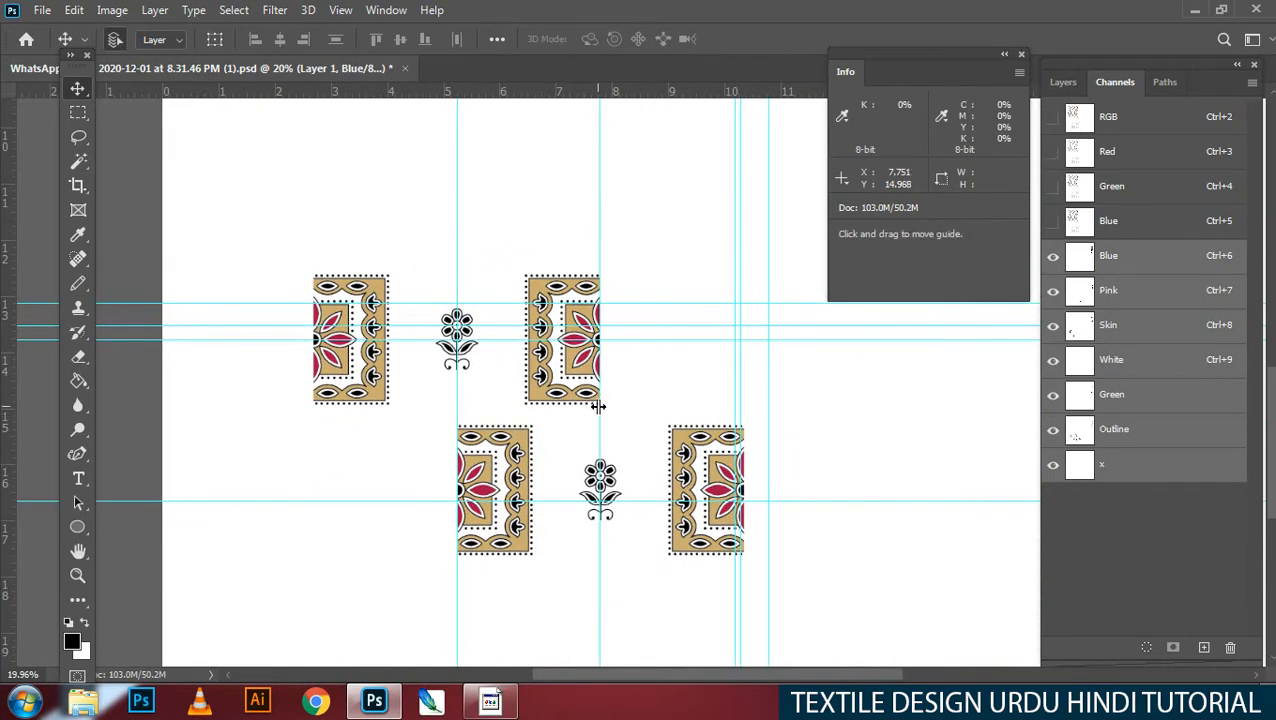
Step: Hide the guides and select both rows of half squares and flowers tightly
{"action": "key", "text": "ctrl+semicolon"}
{"action": "key", "text": "m"}
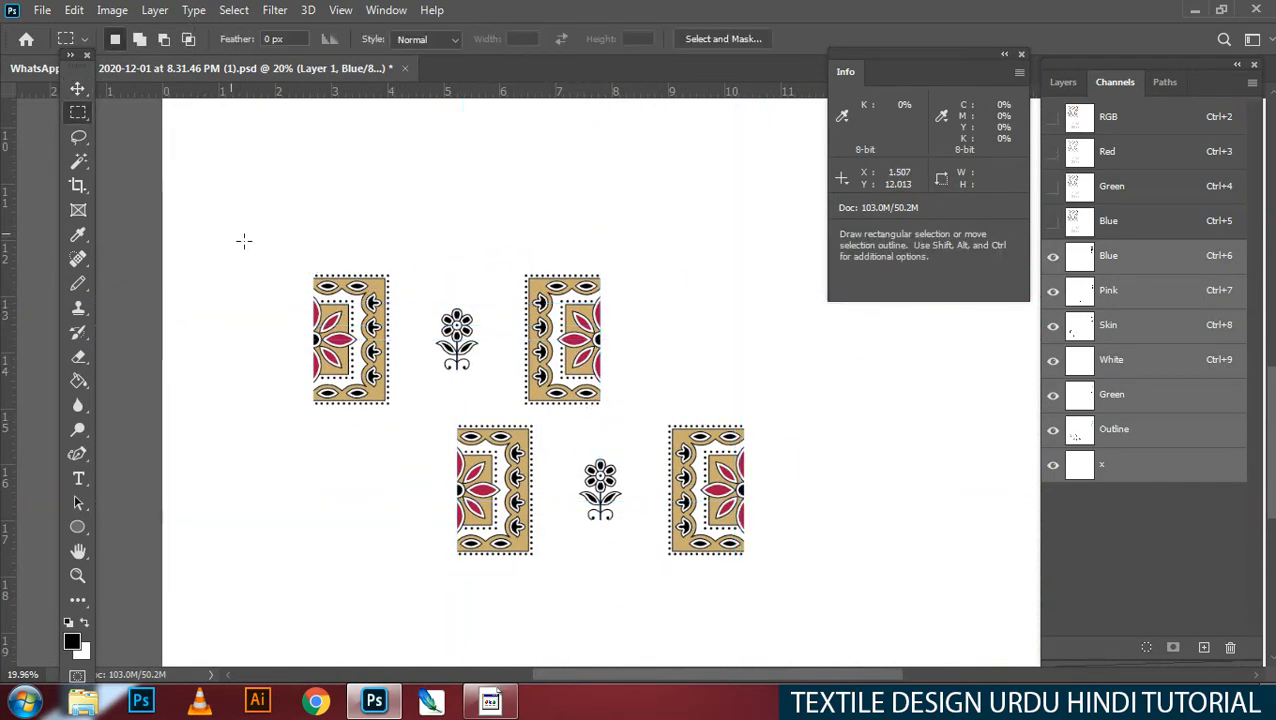
{"action": "left_click_drag", "start_coordinate": [872, 638], "coordinate": [872, 638]}
{"action": "key", "text": "w"}
{"action": "left_click", "coordinate": [815, 570], "text": "alt"}
{"action": "key", "text": "v"}
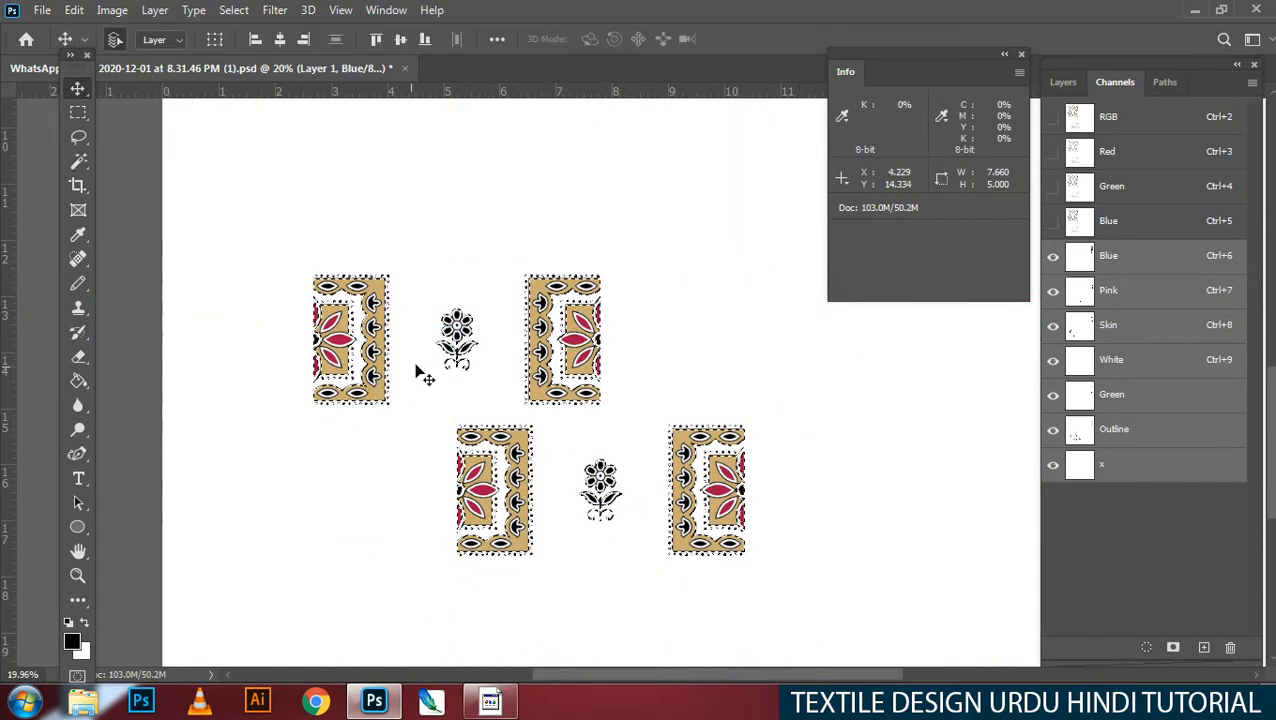
Step: Duplicate the selected rows horizontally so adjoining half squares meet as whole squares, and deselect the copy
{"action": "left_click_drag", "start_coordinate": [352, 358], "coordinate": [682, 347]}
{"action": "left_click_drag", "start_coordinate": [600, 347], "coordinate": [635, 346]}
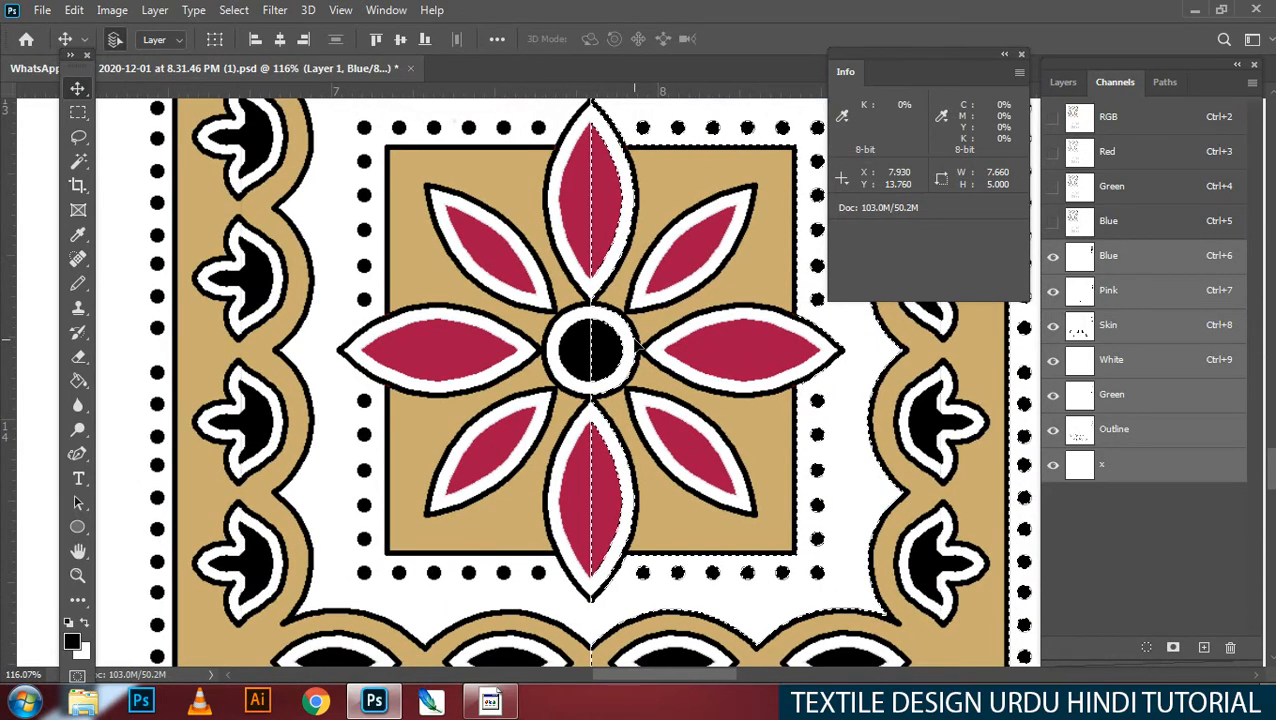
{"action": "key", "text": "ctrl+d"}
{"action": "scroll", "coordinate": [640, 350], "scroll_direction": "down", "scroll_amount": 6}
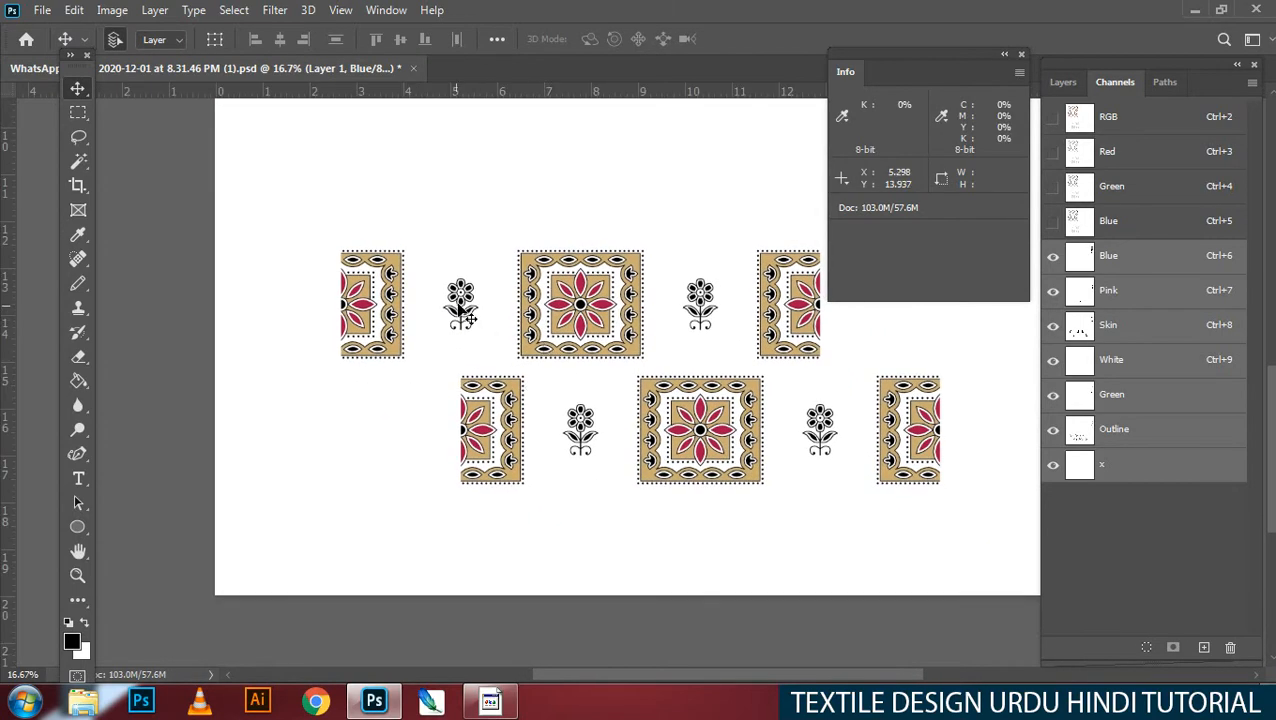
Step: Enclose both extended rows in a rectangular selection and shrink it tightly to the motifs
{"action": "key", "text": "m"}
{"action": "left_click_drag", "start_coordinate": [269, 207], "coordinate": [986, 580]}
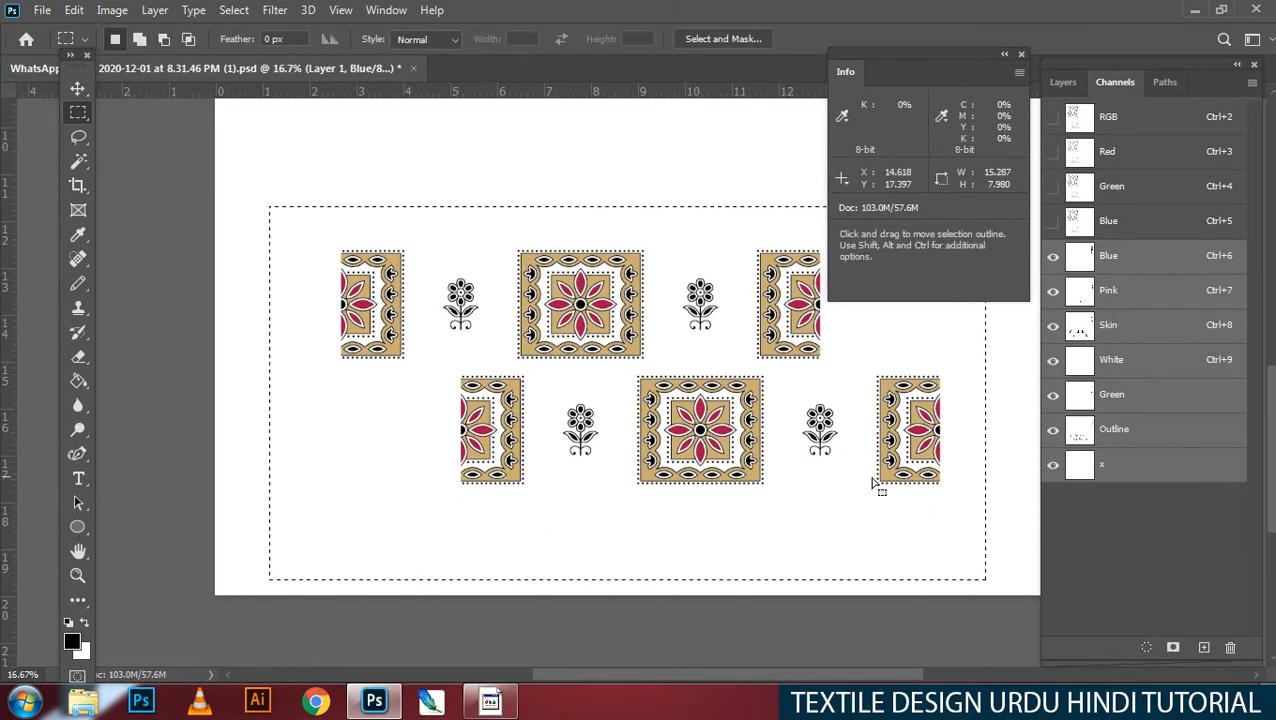
{"action": "key", "text": "w"}
{"action": "left_click", "coordinate": [796, 424], "text": "alt"}
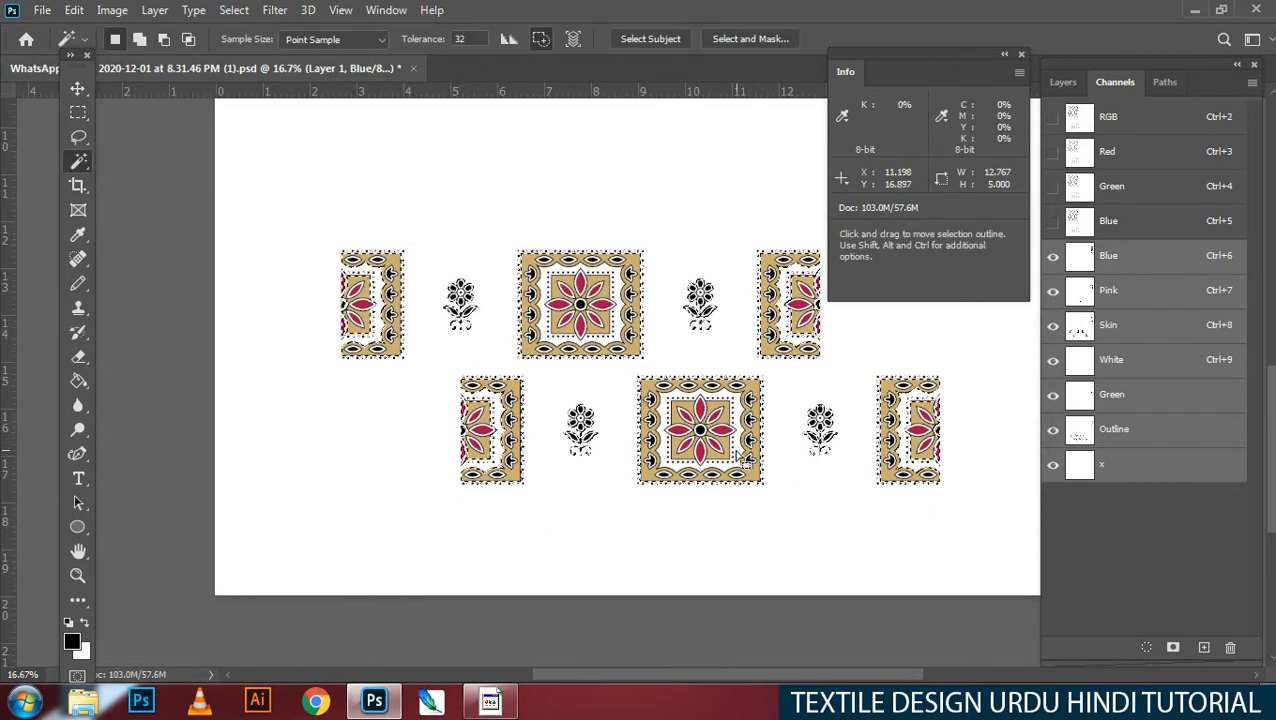
Step: Try to duplicate both rows diagonally up and left, nudging the copy's lower row onto the existing upper row's flower
{"action": "left_click_drag", "start_coordinate": [681, 441], "coordinate": [578, 335]}
{"action": "key", "text": "m"}
{"action": "key", "text": "v"}
{"action": "left_click_drag", "start_coordinate": [543, 380], "coordinate": [542, 380]}
{"action": "key", "text": "ctrl+space"}
{"action": "left_click_drag", "start_coordinate": [449, 351], "coordinate": [640, 322]}
{"action": "left_click_drag", "start_coordinate": [410, 310], "coordinate": [467, 290]}
{"action": "key", "text": "ctrl+space"}
{"action": "left_click_drag", "start_coordinate": [403, 258], "coordinate": [454, 258]}
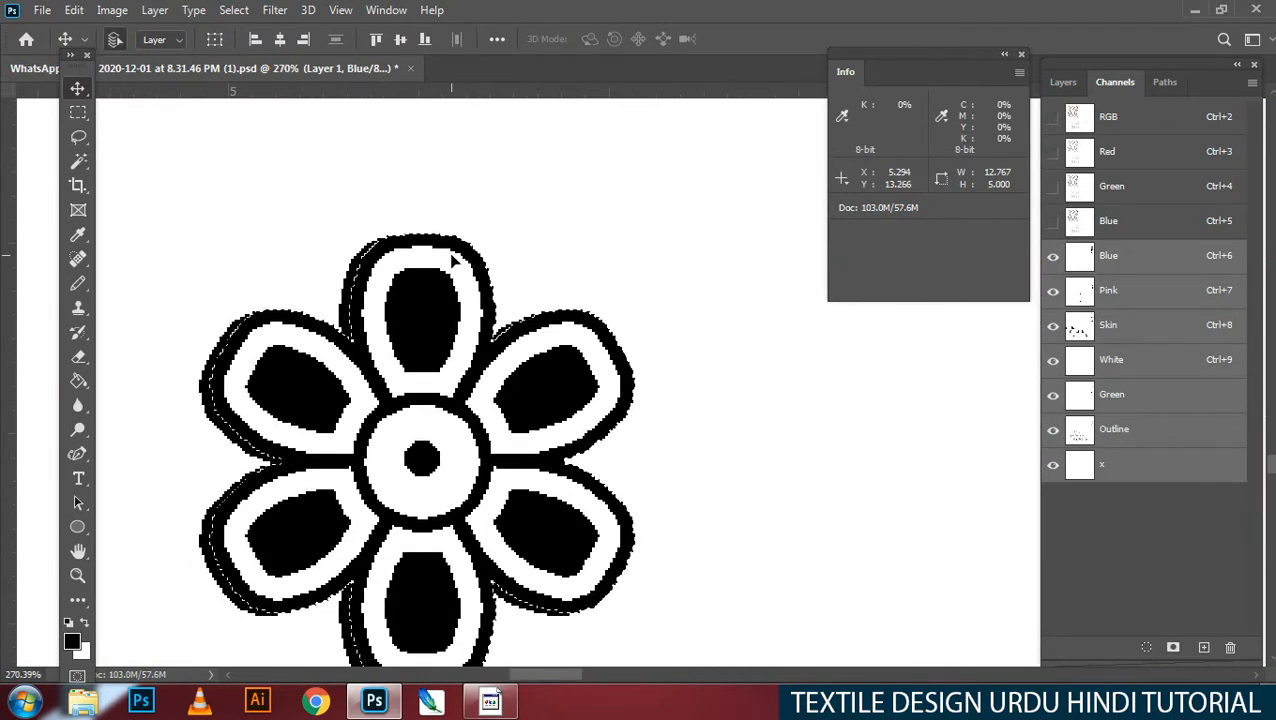
{"action": "key", "text": "Left"}
{"action": "key", "text": "Left"}
{"action": "key", "text": "Left"}
{"action": "key", "text": "Down"}
{"action": "key", "text": "Left"}
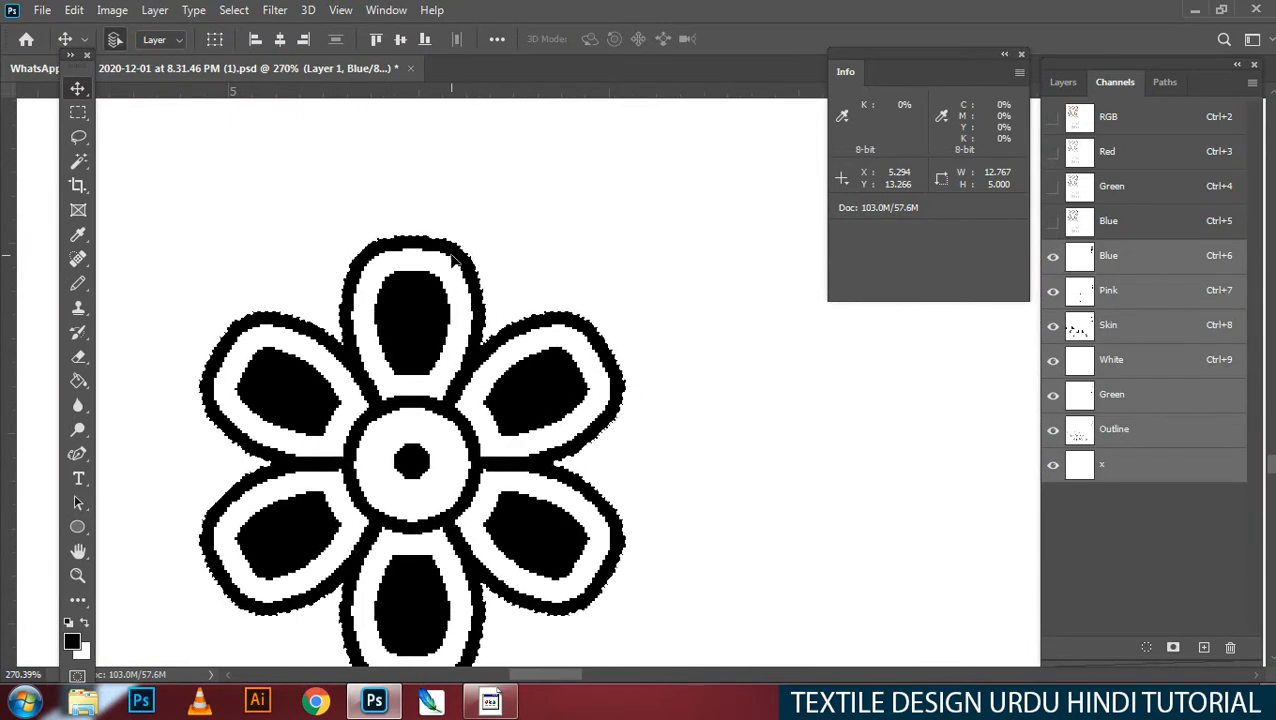
Step: Try to refine the copy's vertical position by a one-step nudge at the middle whole square's upper-left corner
{"action": "key", "text": "ctrl+space"}
{"action": "left_click_drag", "start_coordinate": [754, 417], "coordinate": [640, 417]}
{"action": "key", "text": "space"}
{"action": "left_click_drag", "start_coordinate": [774, 379], "coordinate": [540, 425]}
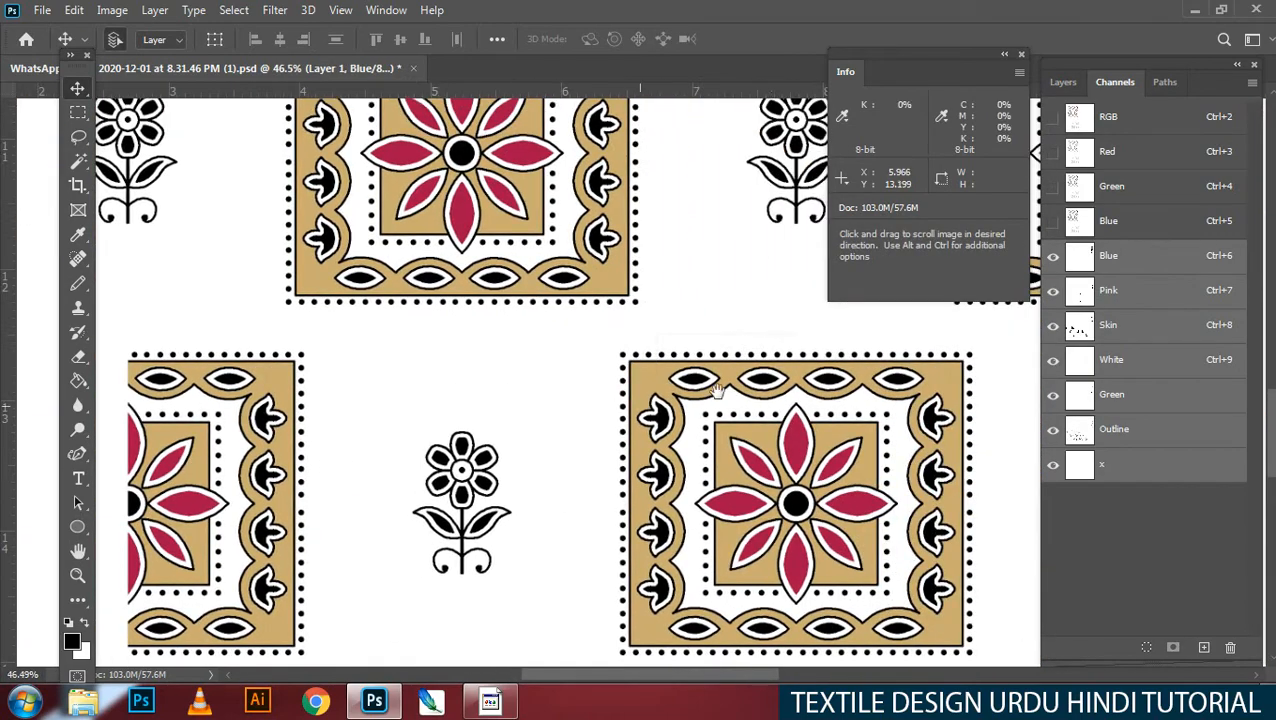
{"action": "key", "text": "ctrl+space"}
{"action": "left_click_drag", "start_coordinate": [709, 354], "coordinate": [817, 339]}
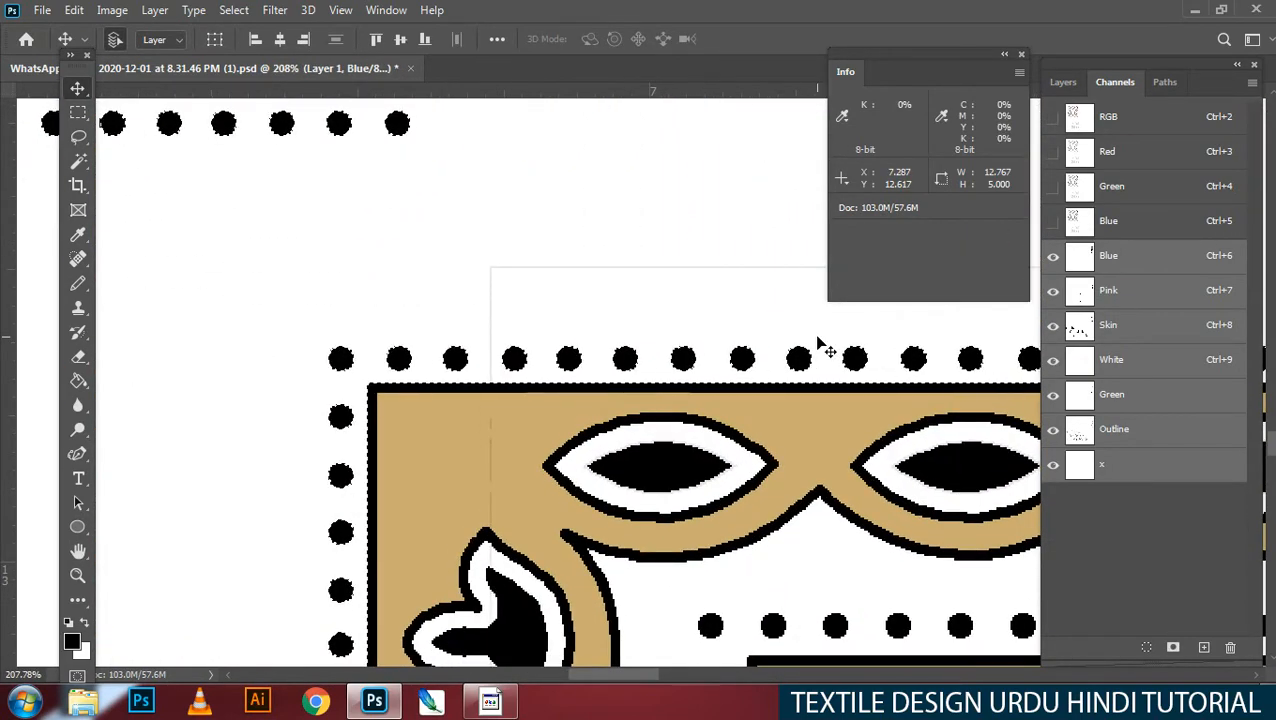
{"action": "key", "text": "Up"}
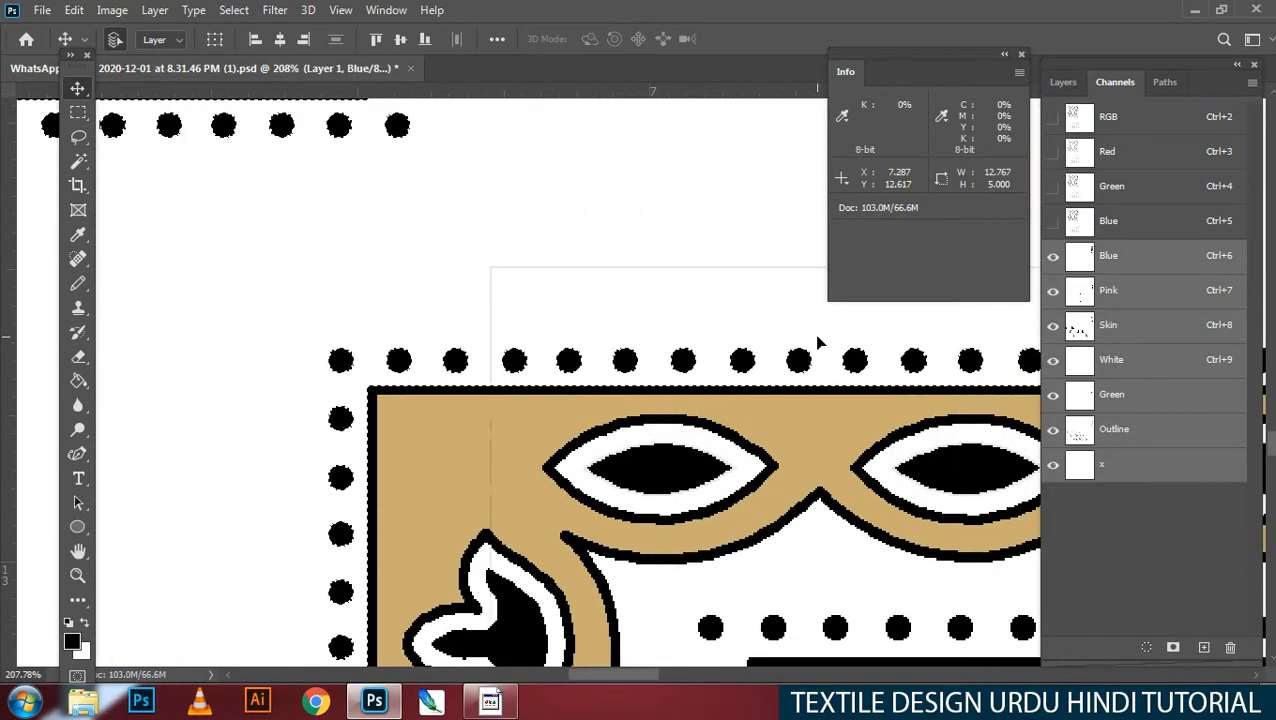
Step: Inspect the overlapping flower and try to shift the copied rows slightly further down
{"action": "key", "text": "ctrl+space"}
{"action": "left_click_drag", "start_coordinate": [664, 484], "coordinate": [590, 541]}
{"action": "key", "text": "space"}
{"action": "left_click_drag", "start_coordinate": [636, 562], "coordinate": [840, 271]}
{"action": "left_click_drag", "start_coordinate": [630, 476], "coordinate": [732, 379]}
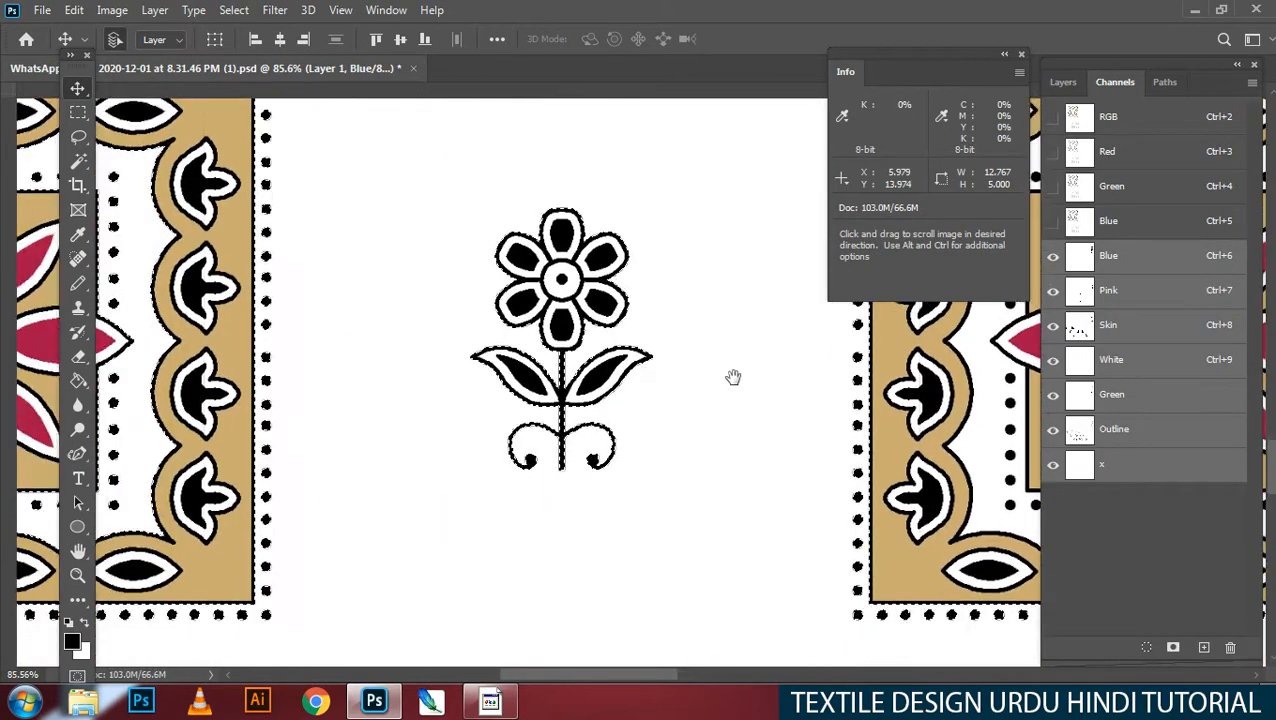
{"action": "left_click_drag", "start_coordinate": [555, 354], "coordinate": [752, 476]}
{"action": "left_click_drag", "start_coordinate": [831, 402], "coordinate": [769, 426]}
{"action": "key", "text": "ctrl+space"}
{"action": "left_click_drag", "start_coordinate": [742, 378], "coordinate": [825, 339]}
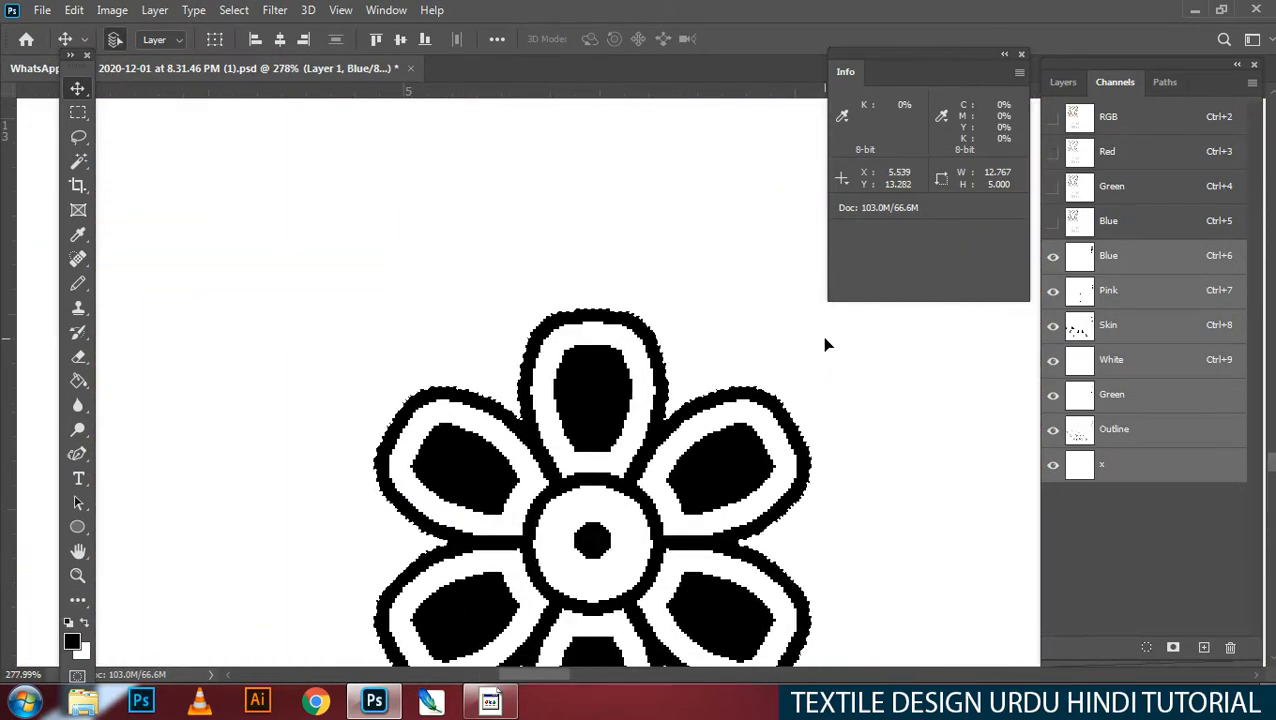
{"action": "key", "text": "ctrl+Down"}
{"action": "key", "text": "ctrl+Down"}
{"action": "key", "text": "ctrl+Down"}
{"action": "key", "text": "ctrl+Down"}
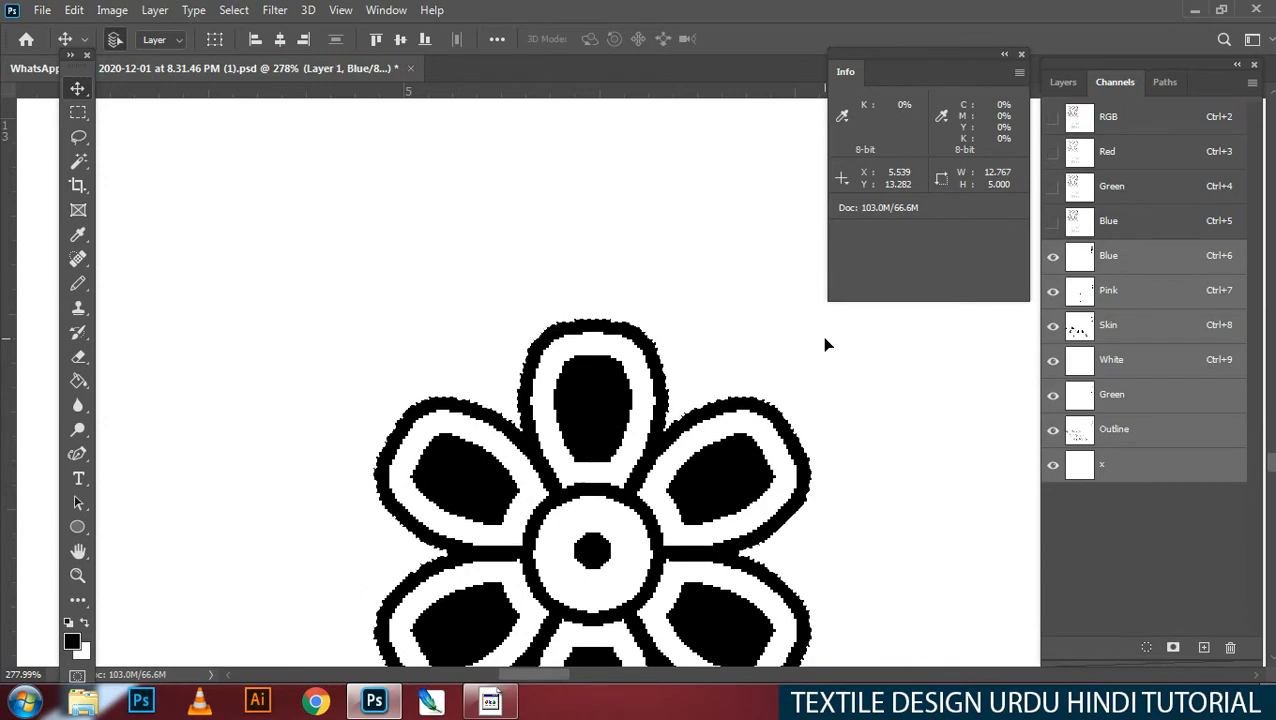
Step: Undo the nudges and the diagonal duplication back to the rectangular selection around both rows
{"action": "key", "text": "ctrl+z"}
{"action": "key", "text": "ctrl+space"}
{"action": "left_click_drag", "start_coordinate": [628, 490], "coordinate": [330, 508]}
{"action": "key", "text": "ctrl+z"}
Step: Shrink the rectangular selection tightly to the motifs of both rows again
{"action": "key", "text": "space"}
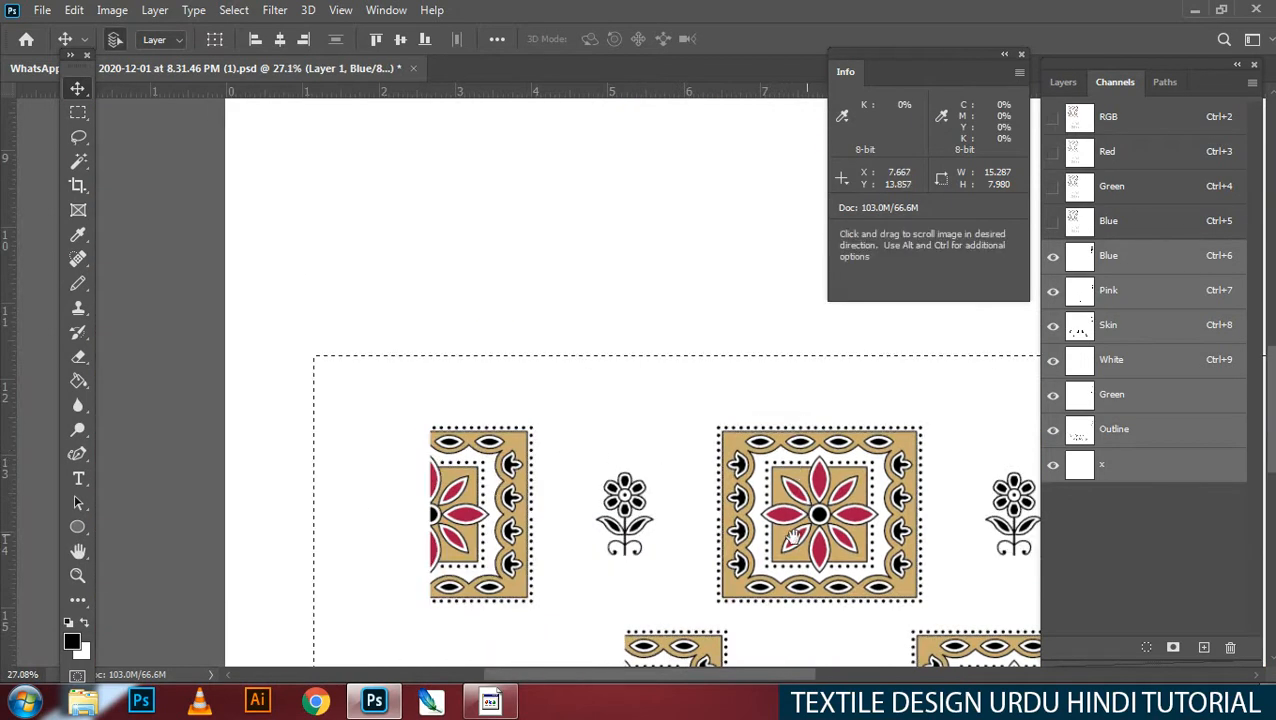
{"action": "left_click_drag", "start_coordinate": [801, 535], "coordinate": [637, 354]}
{"action": "key", "text": "w"}
{"action": "left_click", "coordinate": [680, 475], "text": "alt"}
{"action": "key", "text": "v"}
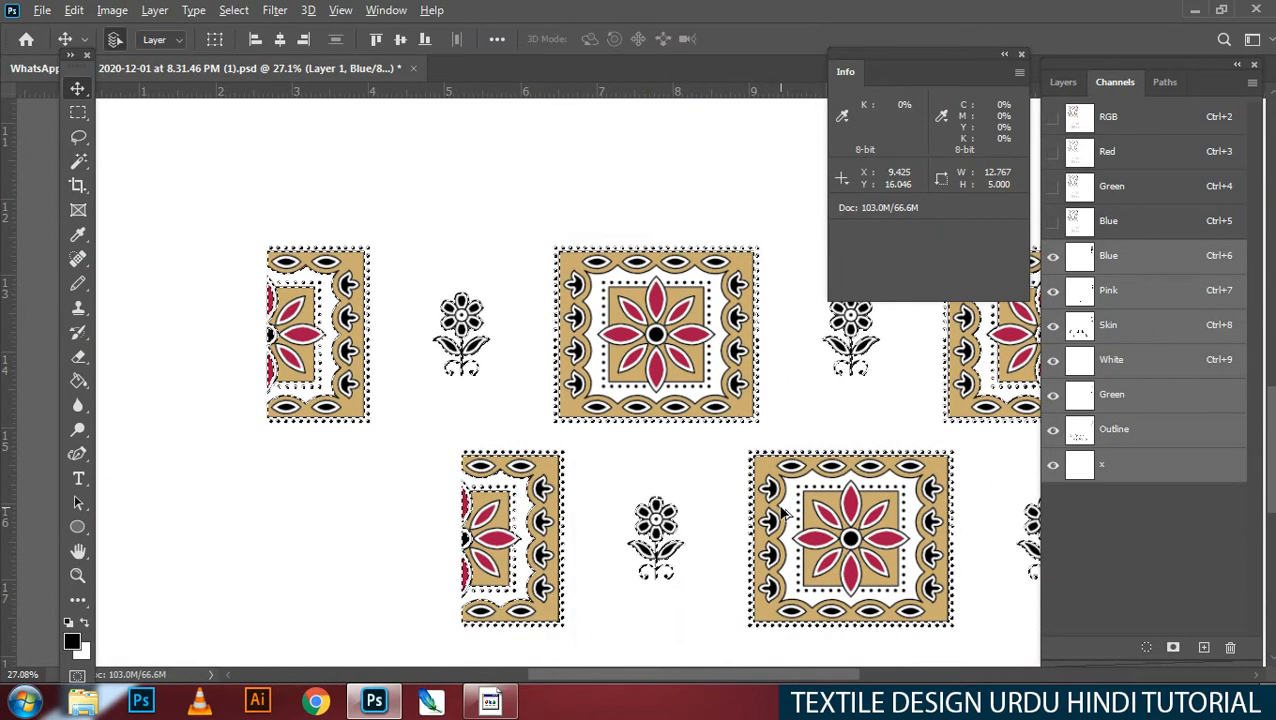
Step: Duplicate both rows diagonally up and left and nudge the copy until its lower flower exactly covers the existing upper-row flower
{"action": "left_click_drag", "start_coordinate": [730, 463], "coordinate": [594, 317]}
{"action": "key", "text": "ctrl+space"}
{"action": "left_click_drag", "start_coordinate": [447, 307], "coordinate": [515, 260]}
{"action": "key", "text": "ctrl+space"}
{"action": "left_click_drag", "start_coordinate": [527, 254], "coordinate": [573, 246]}
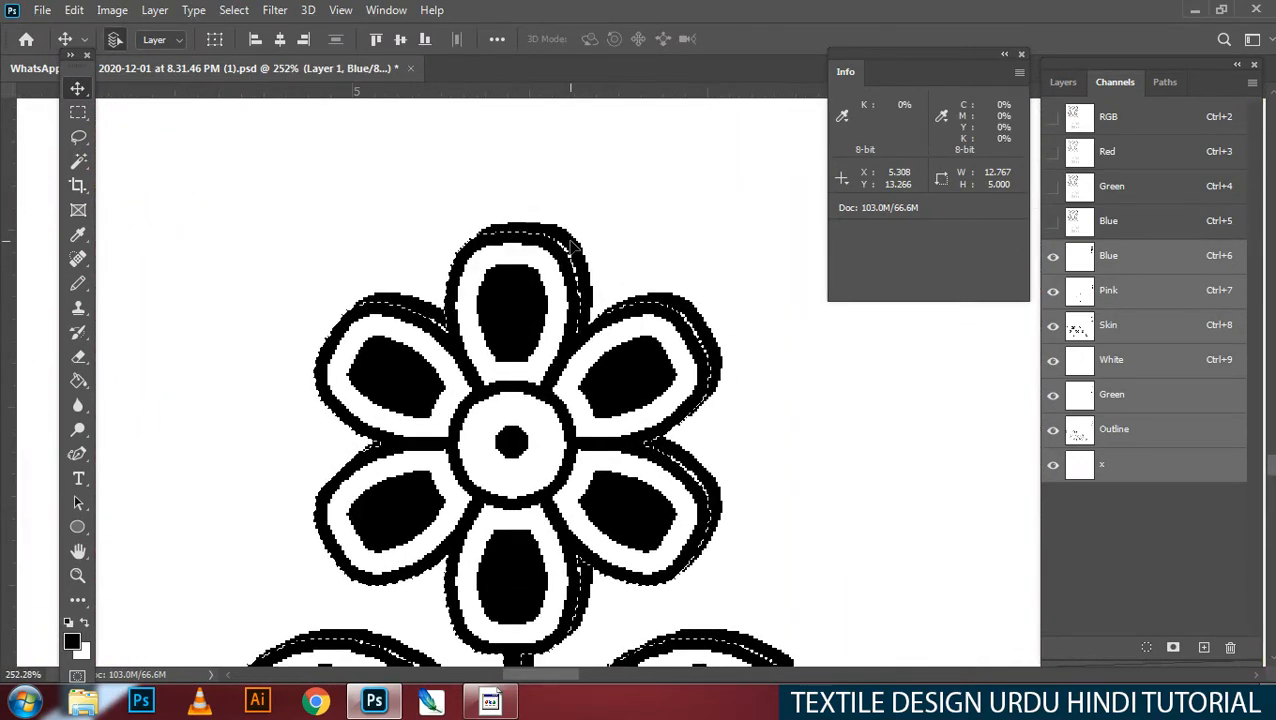
{"action": "key", "text": "Right"}
{"action": "key", "text": "Right"}
{"action": "key", "text": "Right"}
{"action": "key", "text": "Right"}
{"action": "key", "text": "Up"}
{"action": "key", "text": "Up"}
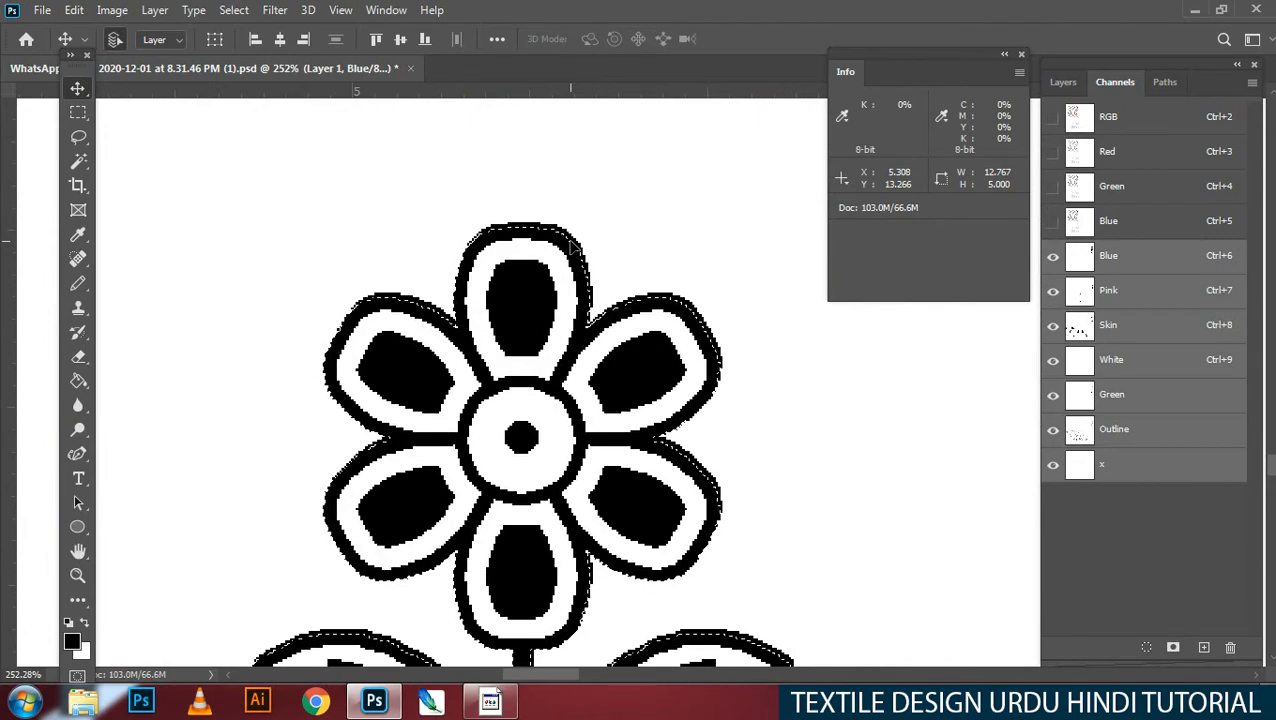
{"action": "key", "text": "Up"}
{"action": "key", "text": "Right"}
{"action": "key", "text": "Up"}
Step: Check the copy's alignment along the middle square's dotted left border with a test nudge and back, and deselect it
{"action": "key", "text": "space"}
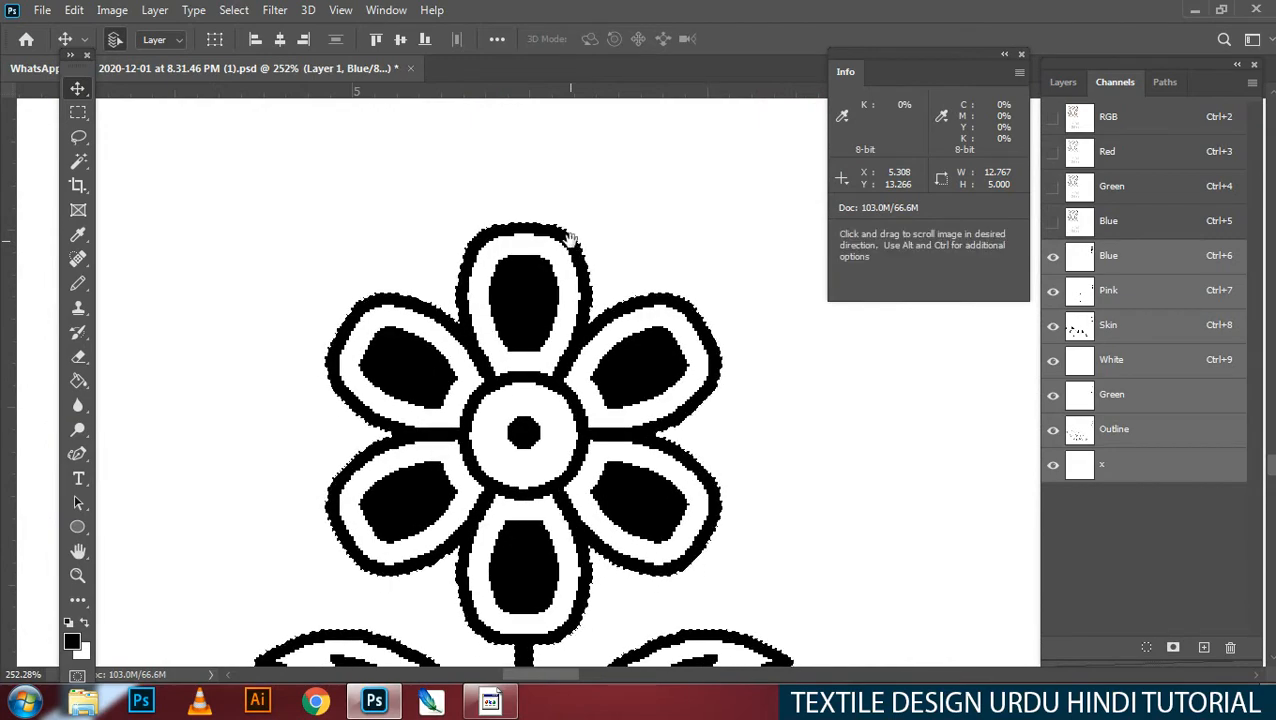
{"action": "key", "text": "ctrl+space"}
{"action": "left_click_drag", "start_coordinate": [735, 487], "coordinate": [603, 486]}
{"action": "left_click_drag", "start_coordinate": [603, 486], "coordinate": [480, 454]}
{"action": "key", "text": "ctrl+space"}
{"action": "left_click_drag", "start_coordinate": [712, 446], "coordinate": [869, 437]}
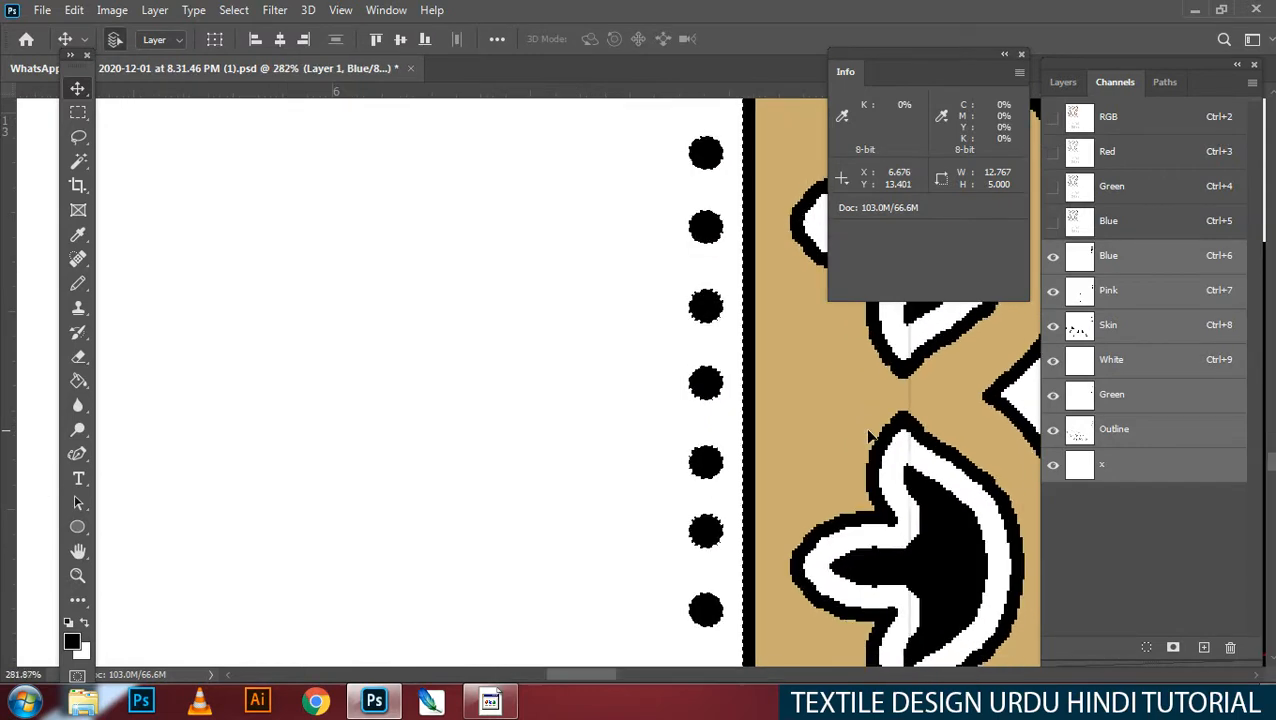
{"action": "key", "text": "Right"}
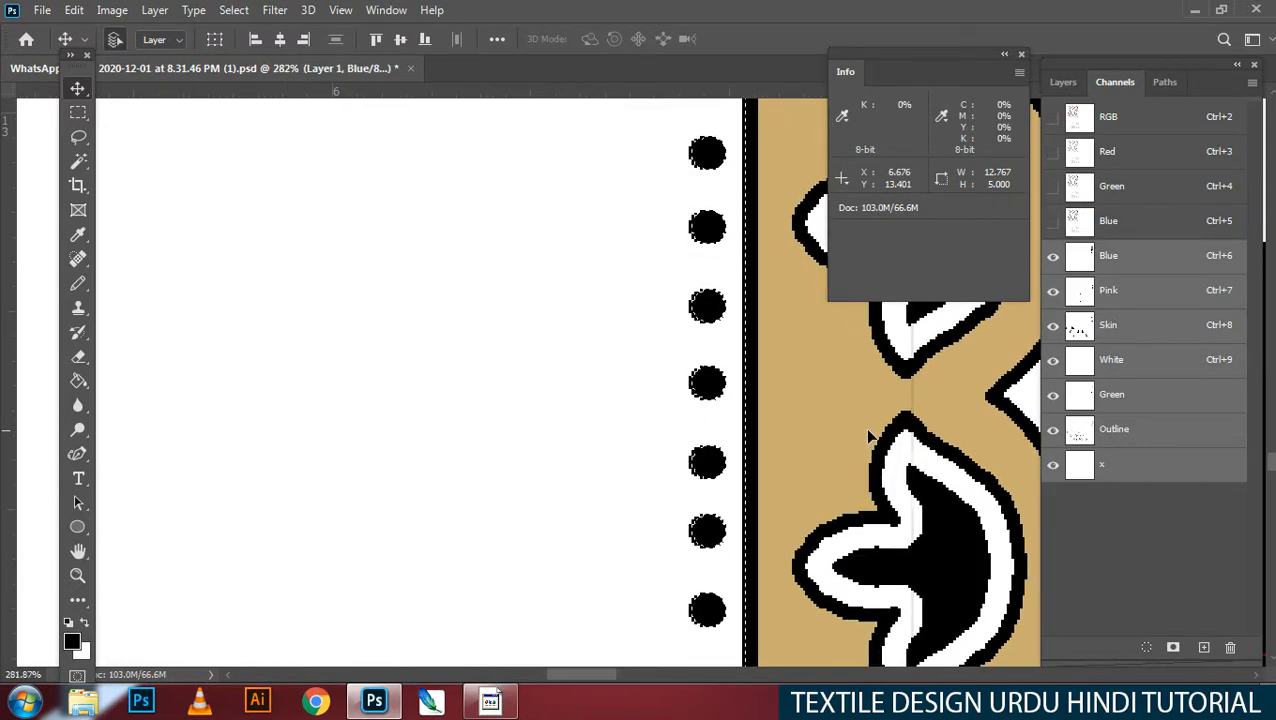
{"action": "key", "text": "Left"}
{"action": "left_click_drag", "start_coordinate": [761, 459], "coordinate": [714, 454]}
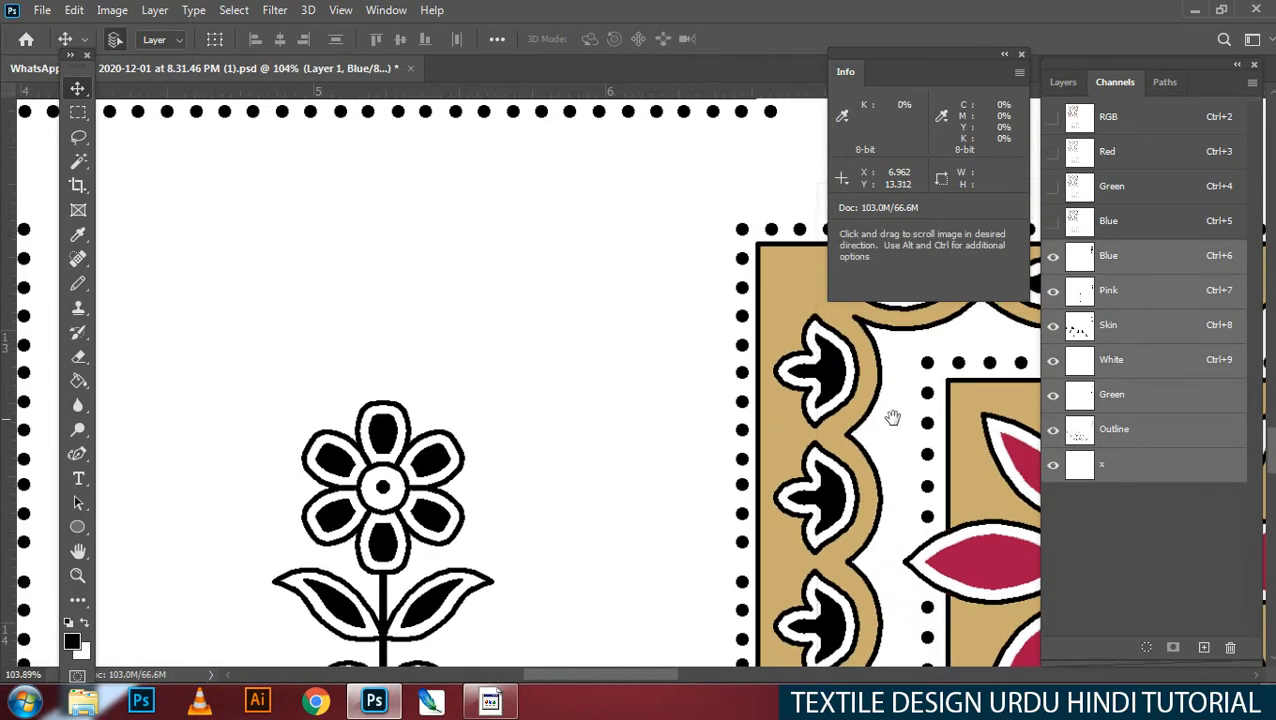
{"action": "left_click_drag", "start_coordinate": [893, 418], "coordinate": [750, 404]}
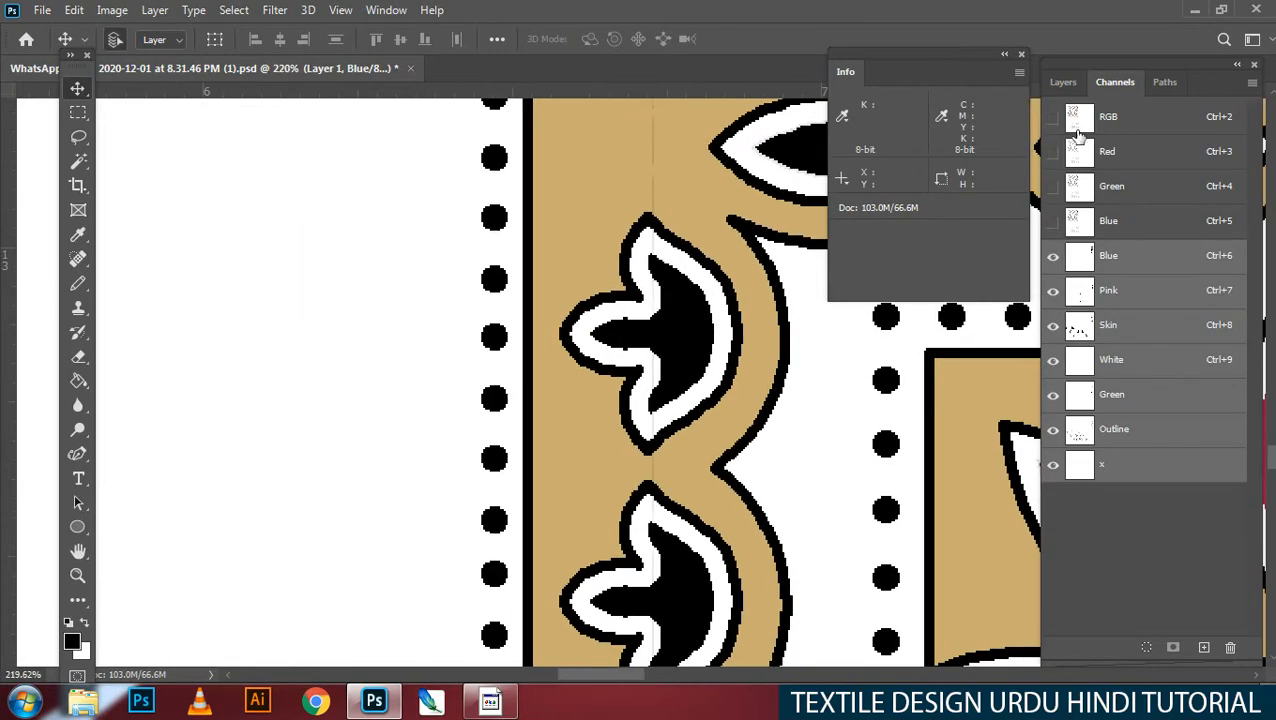
Step: Apply a Threshold at level 128 to the color channels to clear the faint box lines around the joined motifs
{"action": "left_click", "coordinate": [1052, 118]}
{"action": "scroll", "coordinate": [513, 359], "scroll_direction": "down", "scroll_amount": 6}
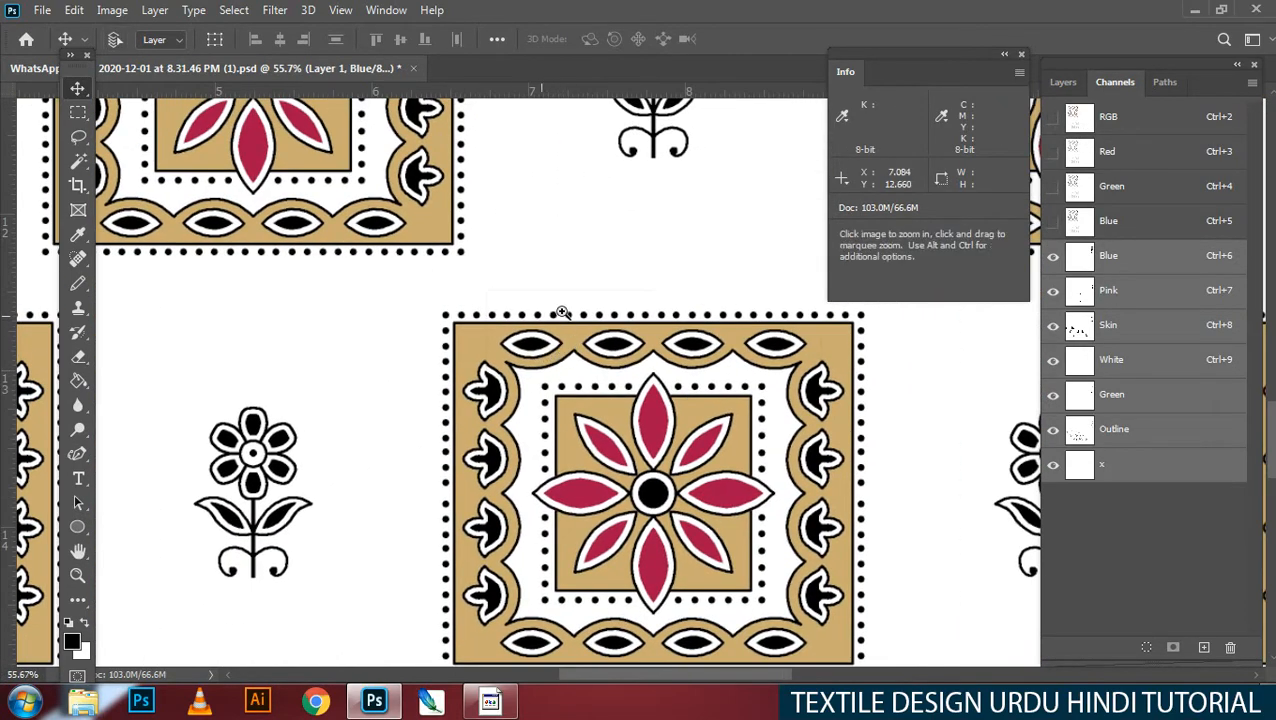
{"action": "scroll", "coordinate": [563, 313], "scroll_direction": "up", "scroll_amount": 5}
{"action": "key", "text": "w"}
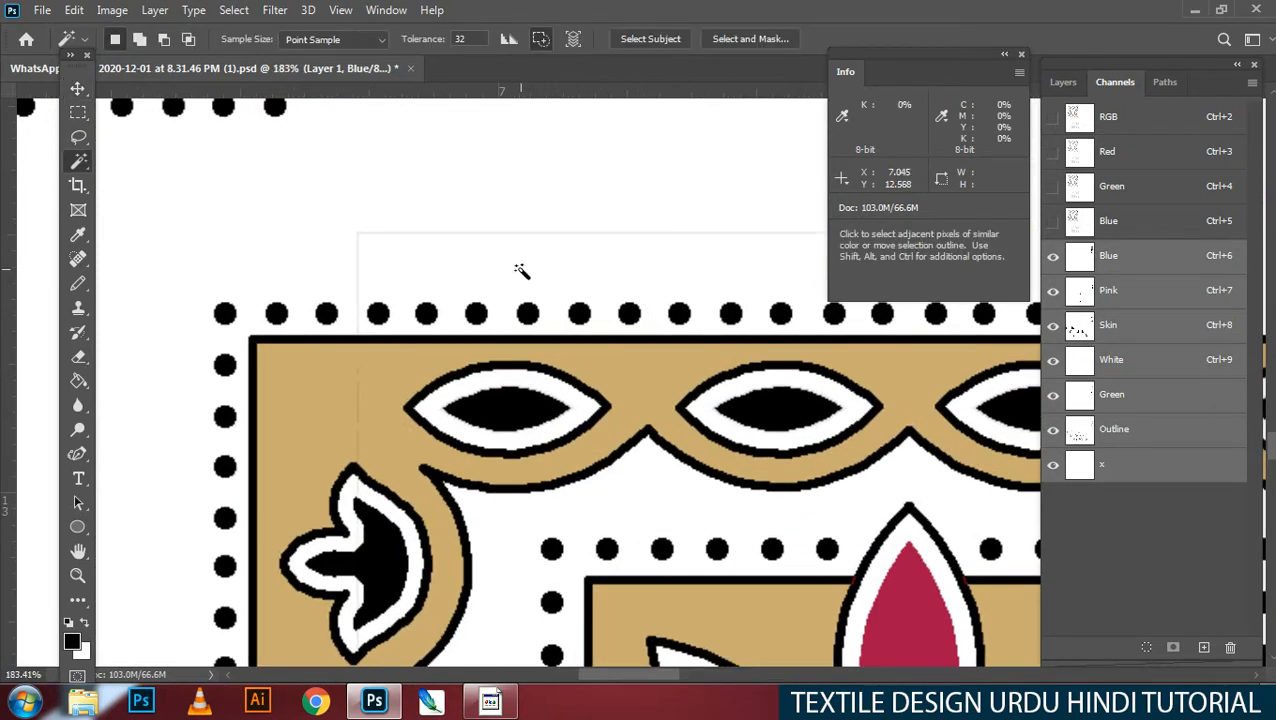
{"action": "key", "text": "alt+i"}
{"action": "key", "text": "j"}
{"action": "key", "text": "t"}
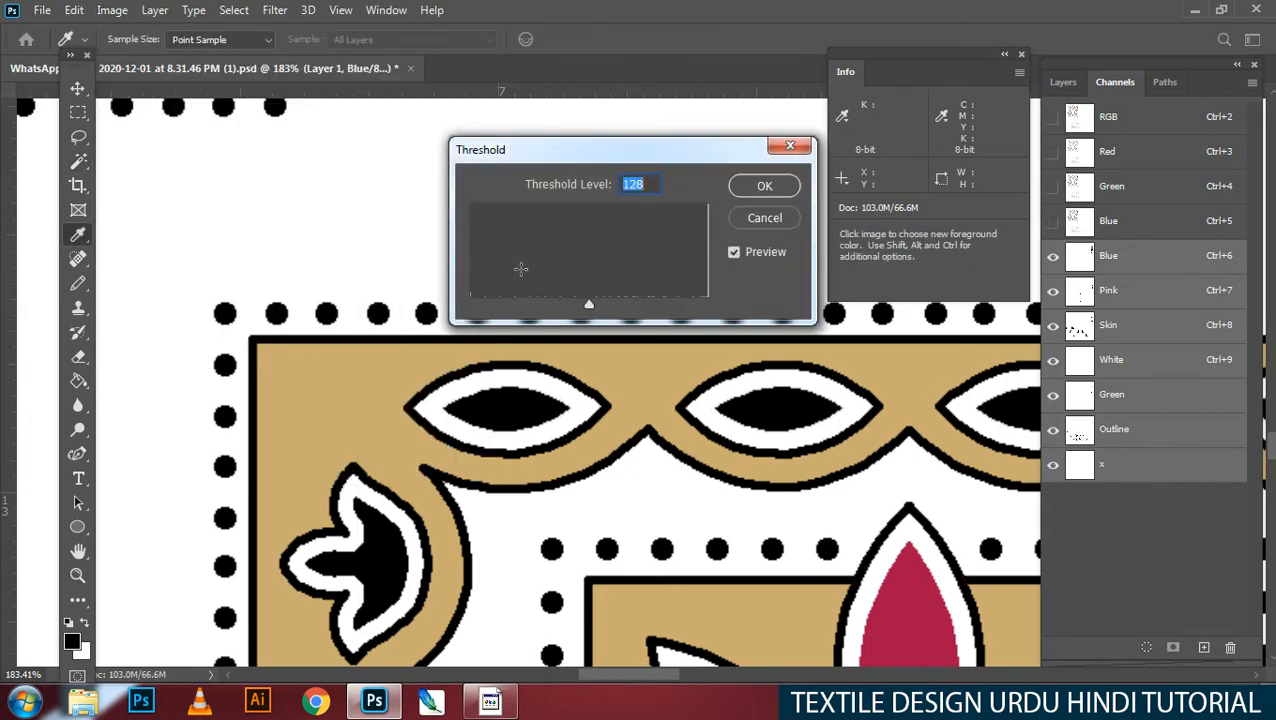
{"action": "key", "text": "Return"}
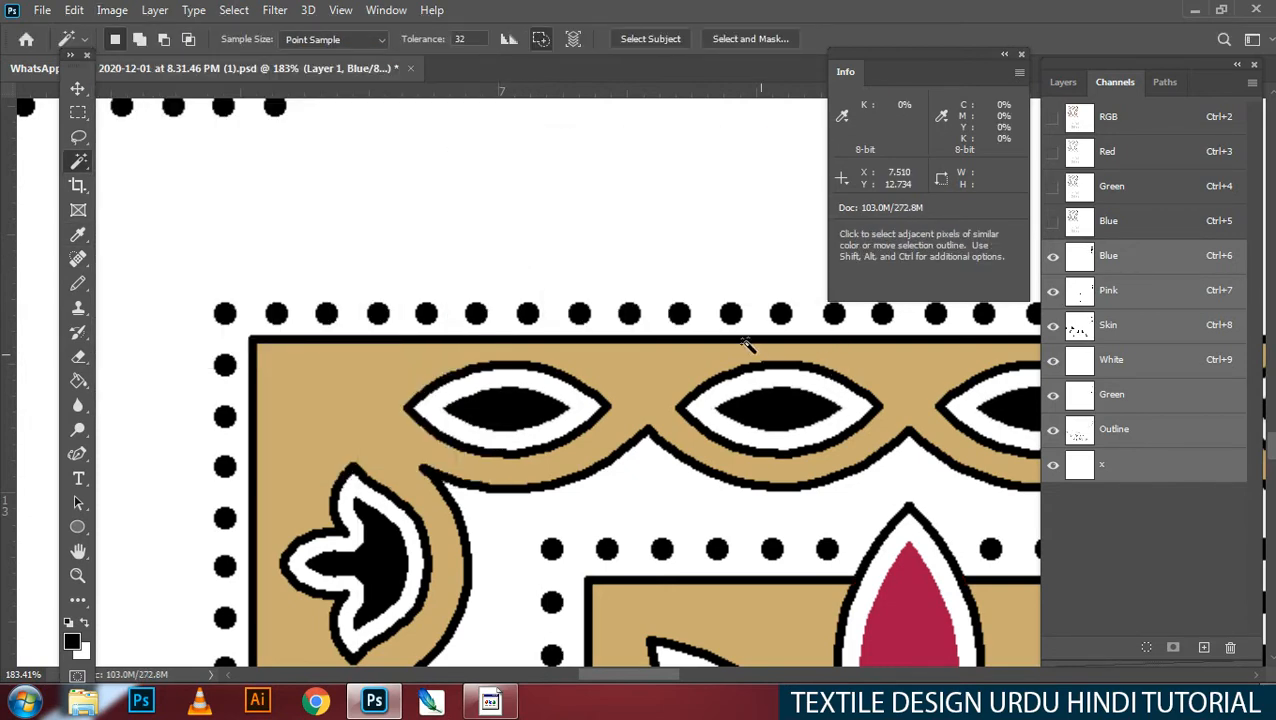
Step: Try to mark the repeat area with rectangular selections around the middle-row flower and the whole square above it
{"action": "key", "text": "ctrl+space"}
{"action": "left_click_drag", "start_coordinate": [648, 449], "coordinate": [530, 445]}
{"action": "key", "text": "ctrl+space"}
{"action": "left_click_drag", "start_coordinate": [677, 432], "coordinate": [505, 428]}
{"action": "key", "text": "space"}
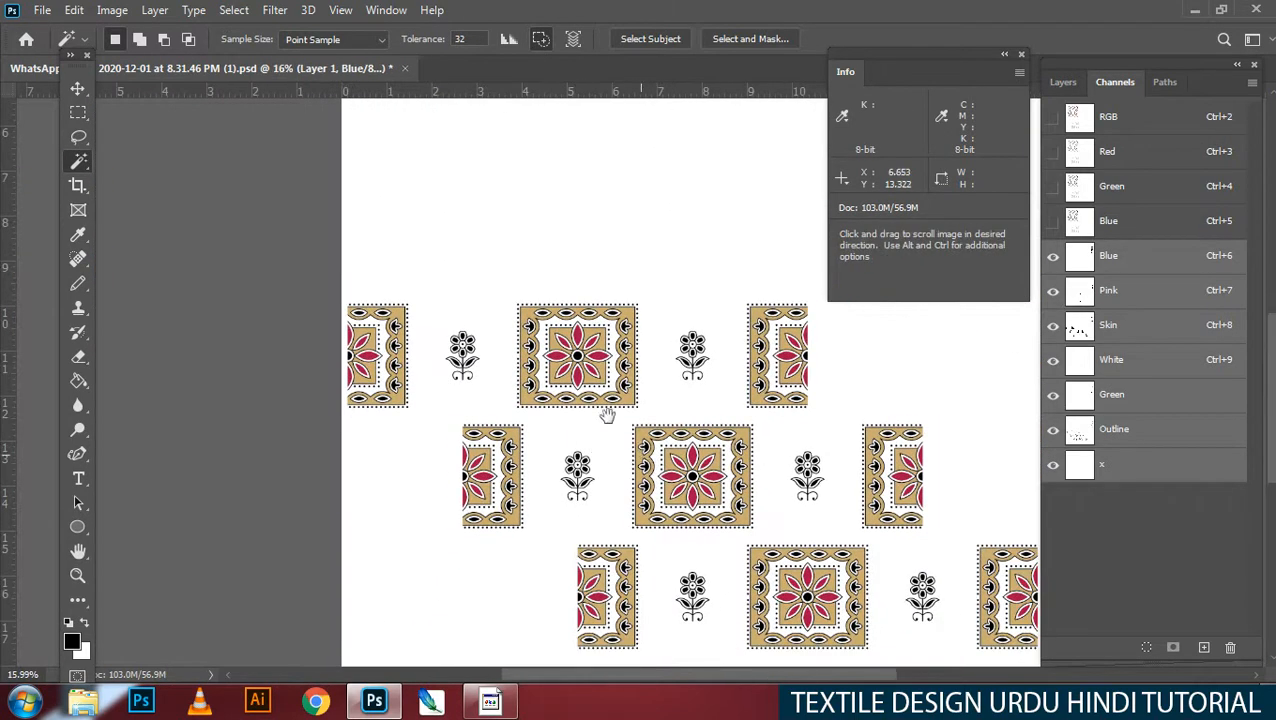
{"action": "left_click_drag", "start_coordinate": [607, 413], "coordinate": [526, 313]}
{"action": "key", "text": "ctrl+r"}
{"action": "key", "text": "m"}
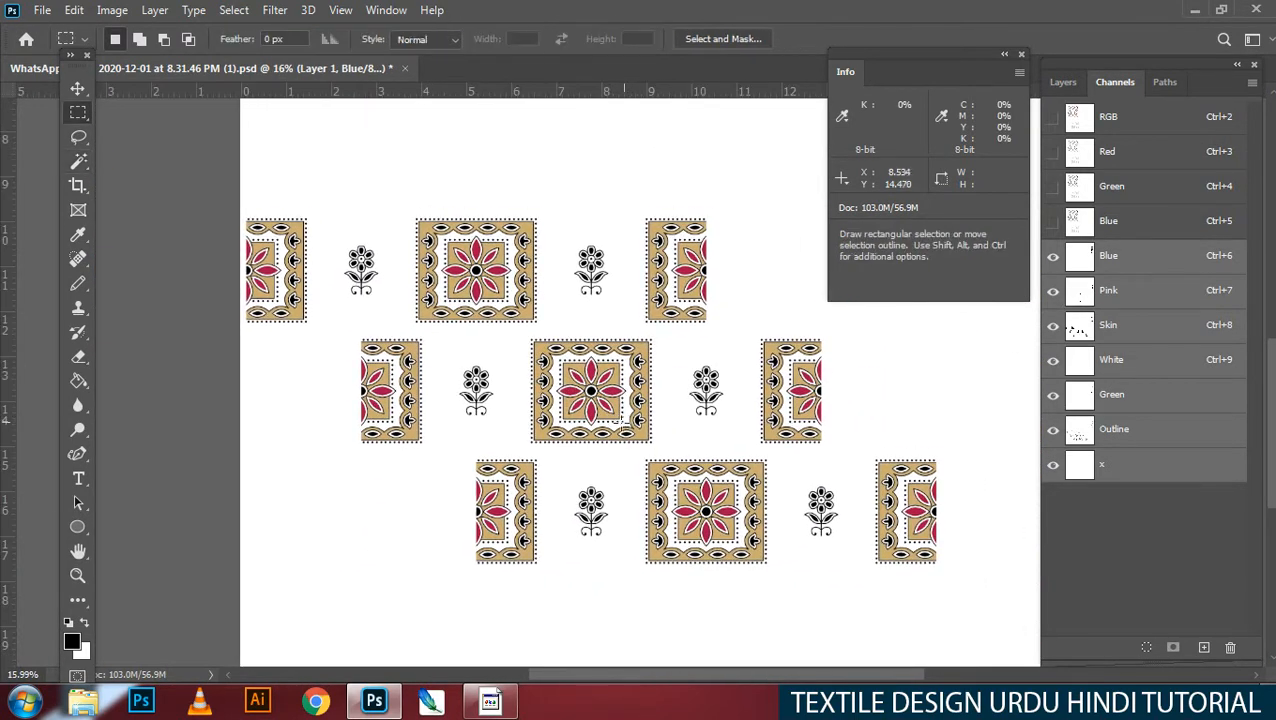
{"action": "left_click_drag", "start_coordinate": [510, 466], "coordinate": [567, 528]}
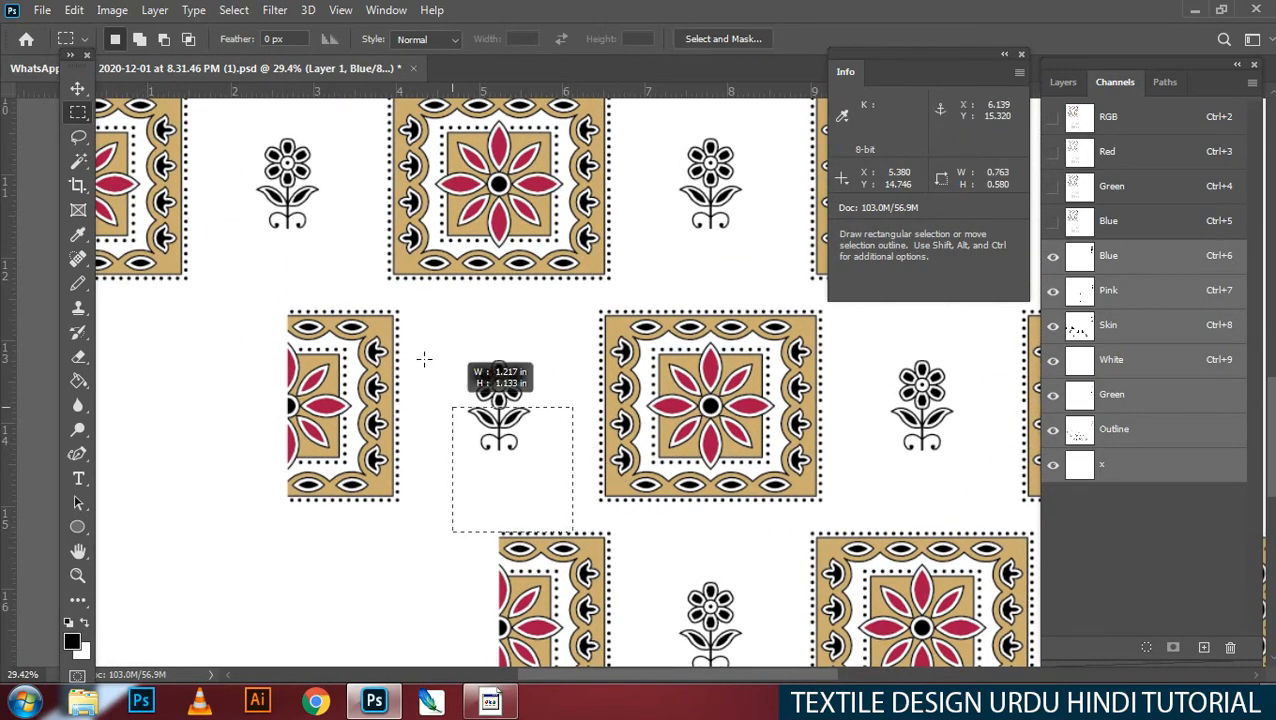
{"action": "left_click_drag", "start_coordinate": [424, 359], "coordinate": [395, 271]}
{"action": "left_click_drag", "start_coordinate": [487, 321], "coordinate": [558, 235]}
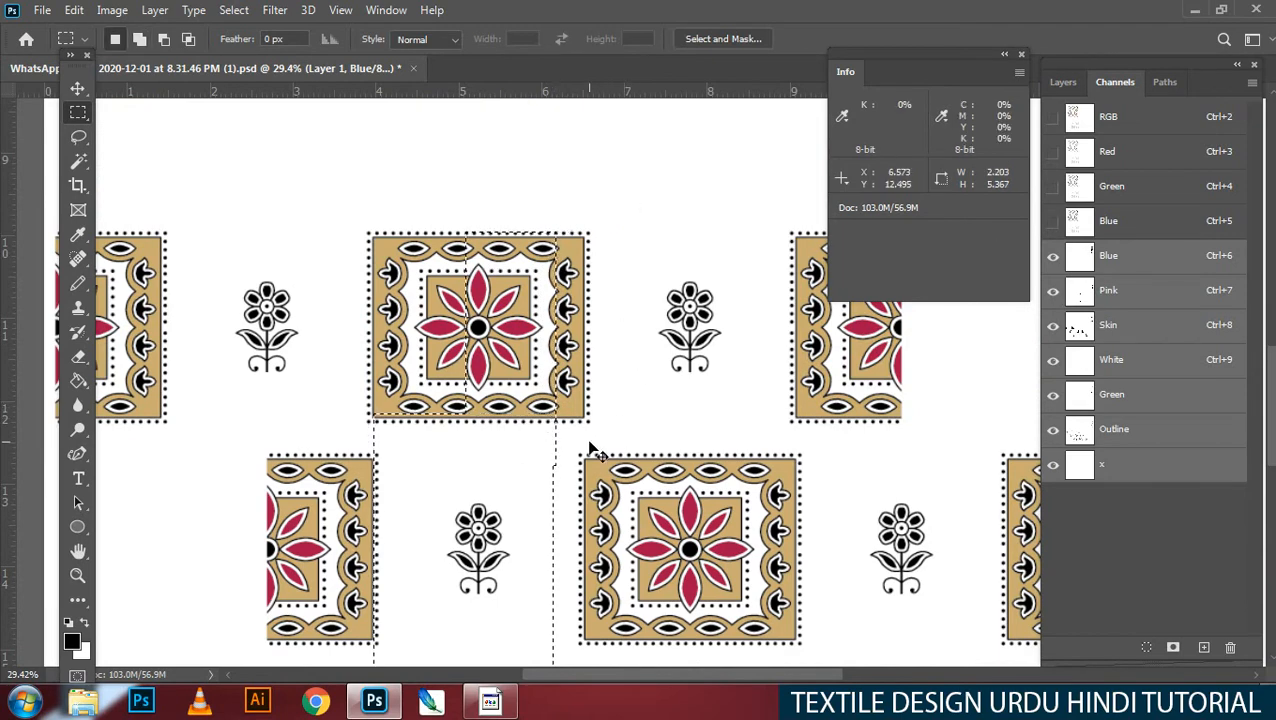
{"action": "scroll", "coordinate": [550, 447], "scroll_direction": "down", "scroll_amount": 3}
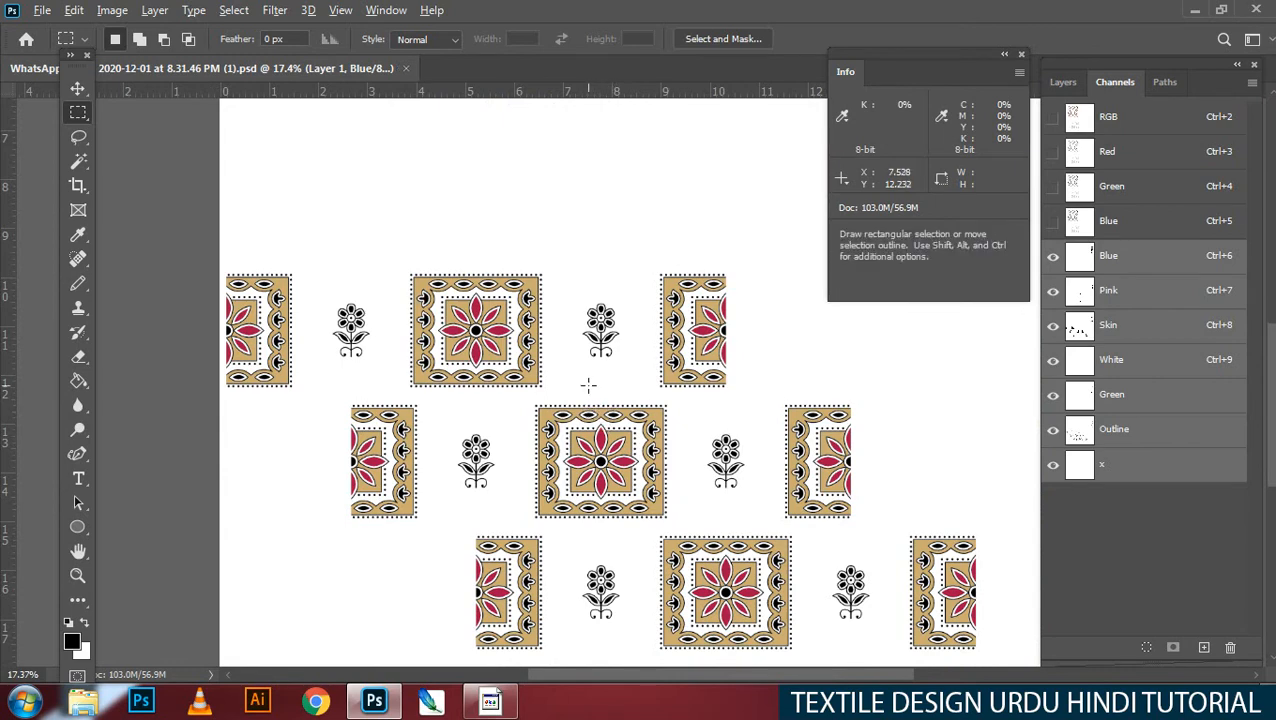
Step: Duplicate the document and hide the RGB scan in the copy, leaving the separated color channels displayed
{"action": "key", "text": "alt+i"}
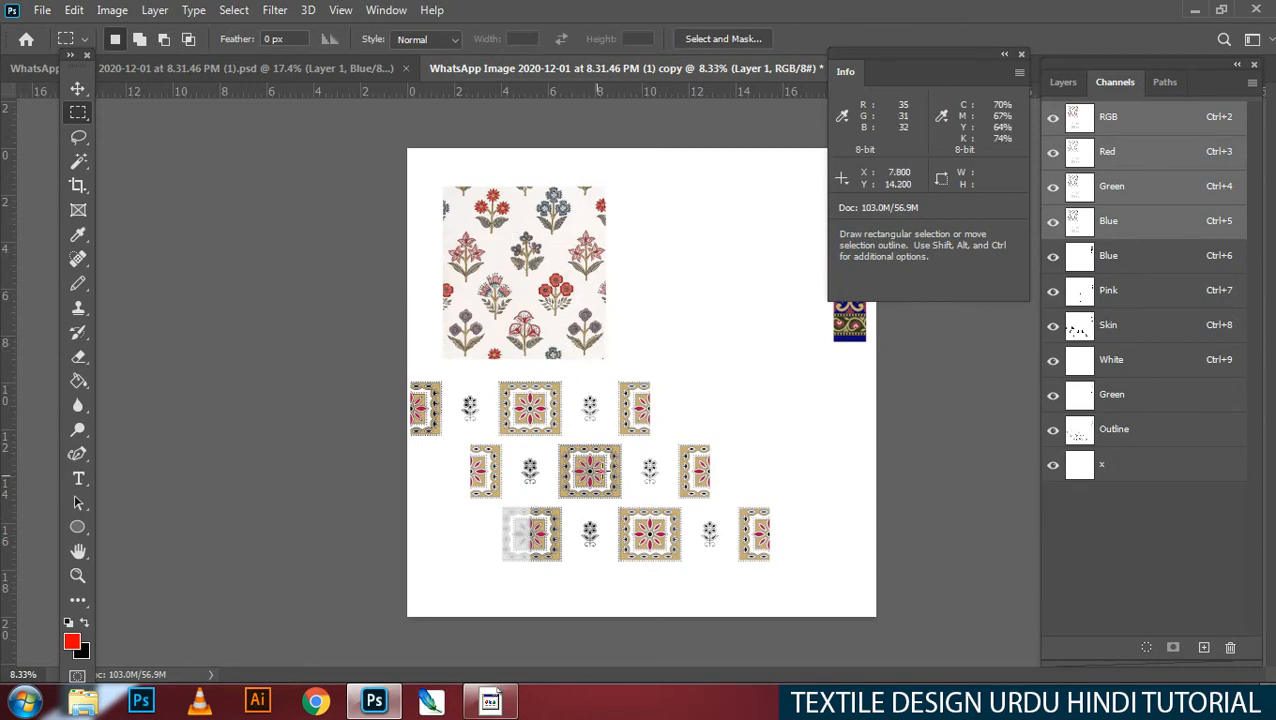
{"action": "key", "text": "grave"}
{"action": "left_click", "coordinate": [608, 470], "text": "ctrl"}
{"action": "left_click_drag", "start_coordinate": [618, 482], "coordinate": [612, 444]}
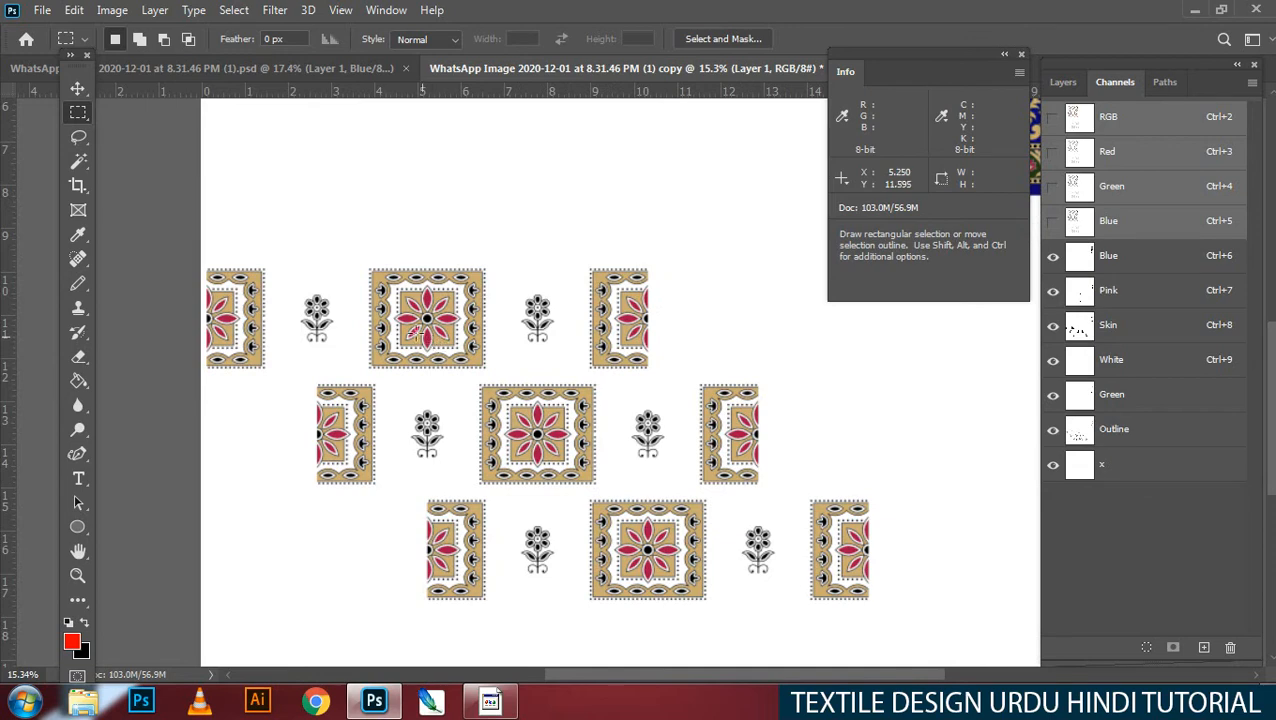
Step: Select the three motif rows across all spot channels and subtract the white background from the selection
{"action": "left_click_drag", "start_coordinate": [203, 241], "coordinate": [983, 632]}
{"action": "key", "text": "q"}
{"action": "key", "text": "q"}
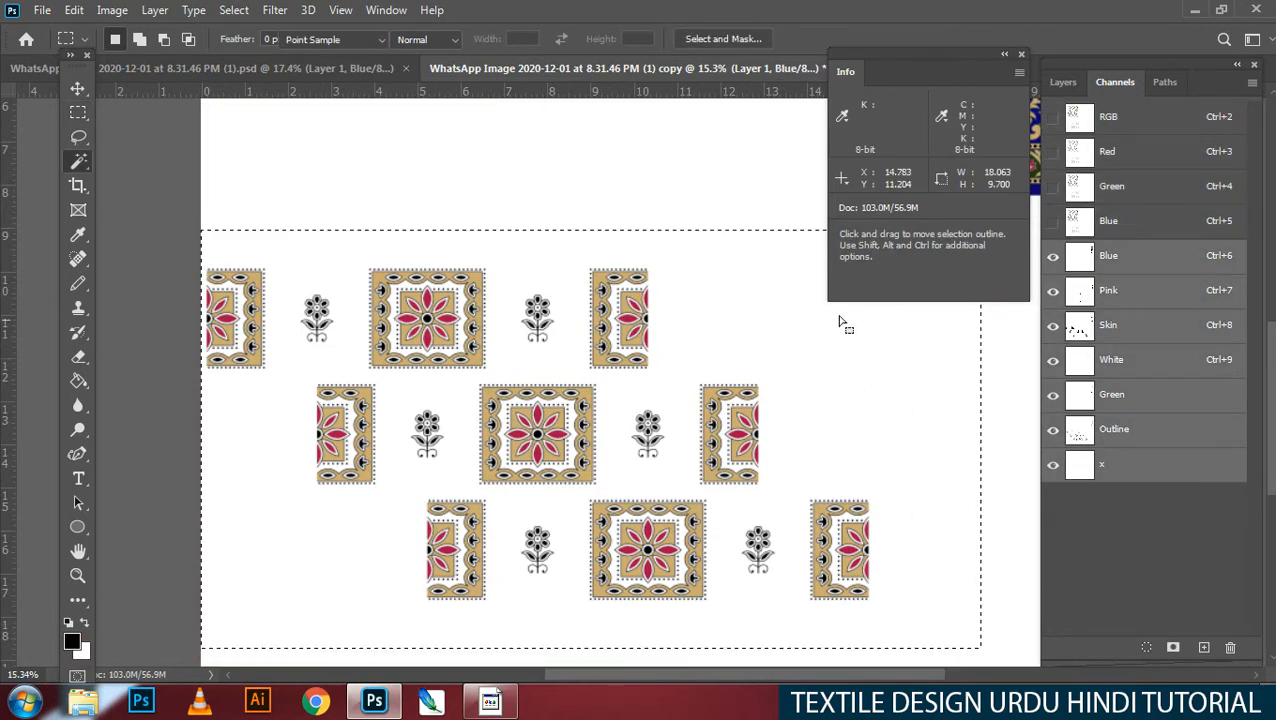
{"action": "key", "text": "w"}
{"action": "left_click", "coordinate": [732, 347]}
{"action": "key", "text": "m"}
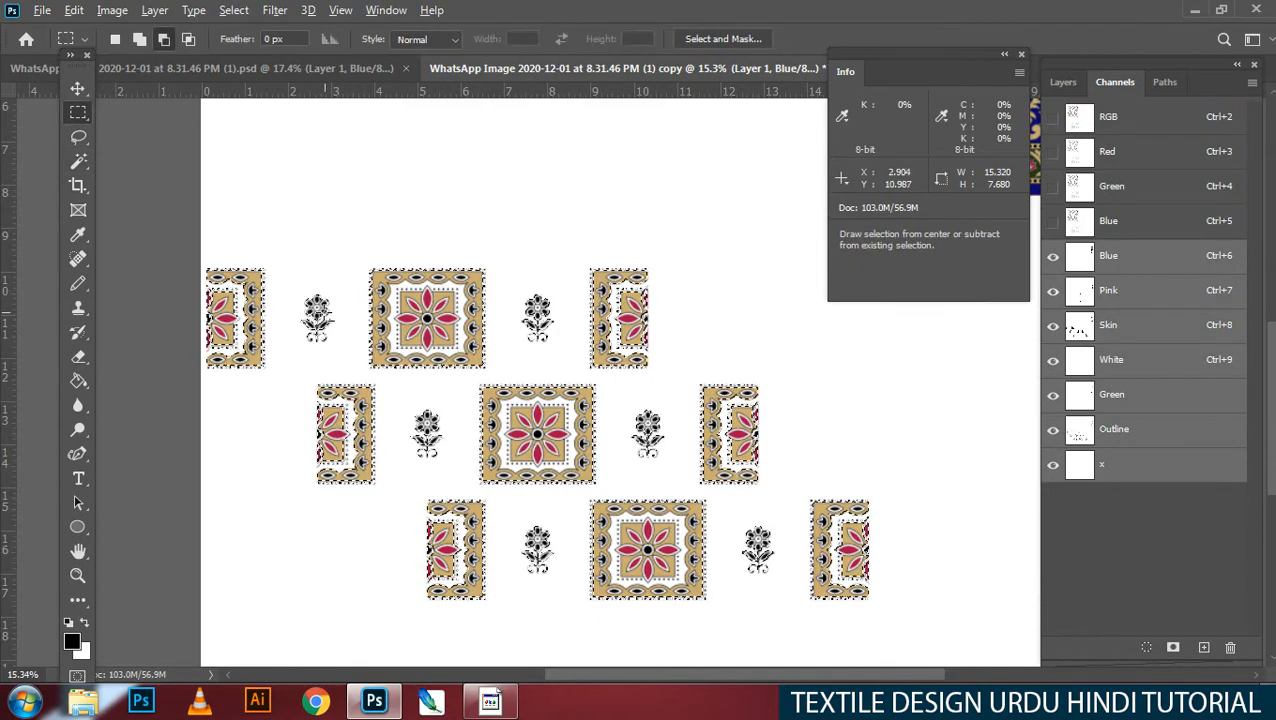
Step: Place a copy of the three rows to the right so the half squares join into whole squares, and deselect
{"action": "key", "text": "v"}
{"action": "left_click", "coordinate": [340, 10]}
{"action": "left_click", "coordinate": [264, 321]}
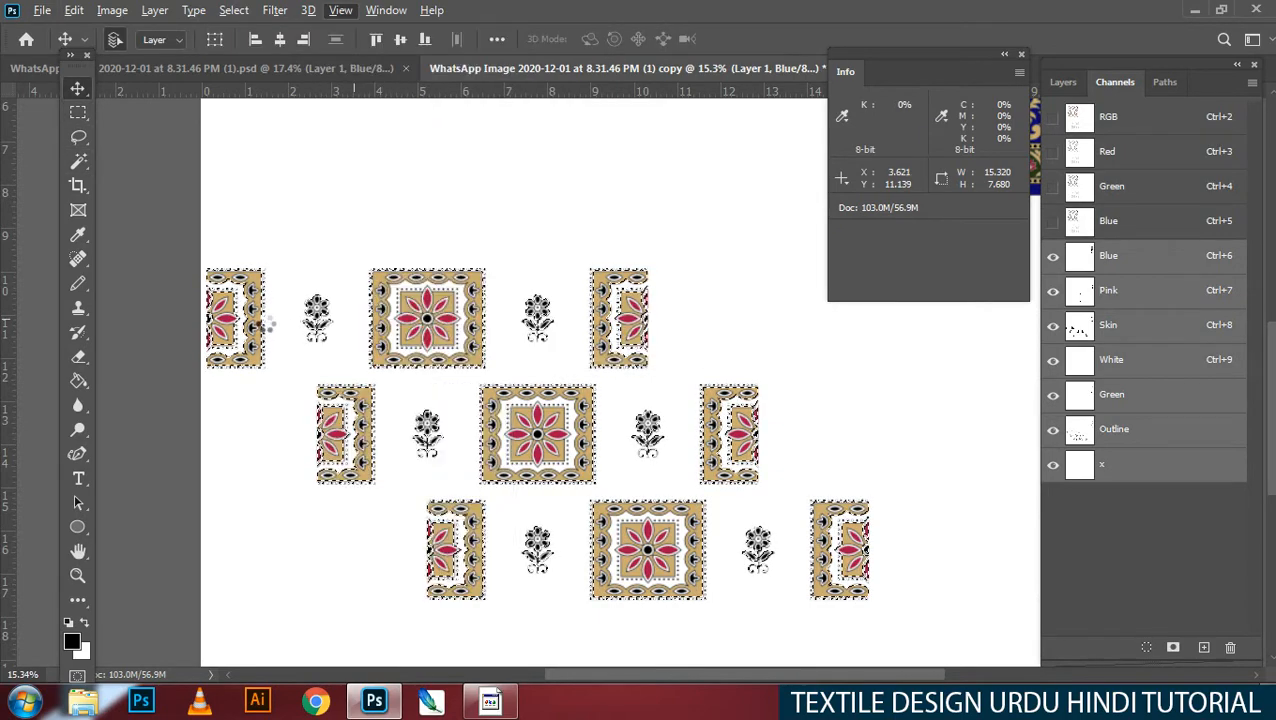
{"action": "left_click_drag", "start_coordinate": [312, 308], "coordinate": [740, 291]}
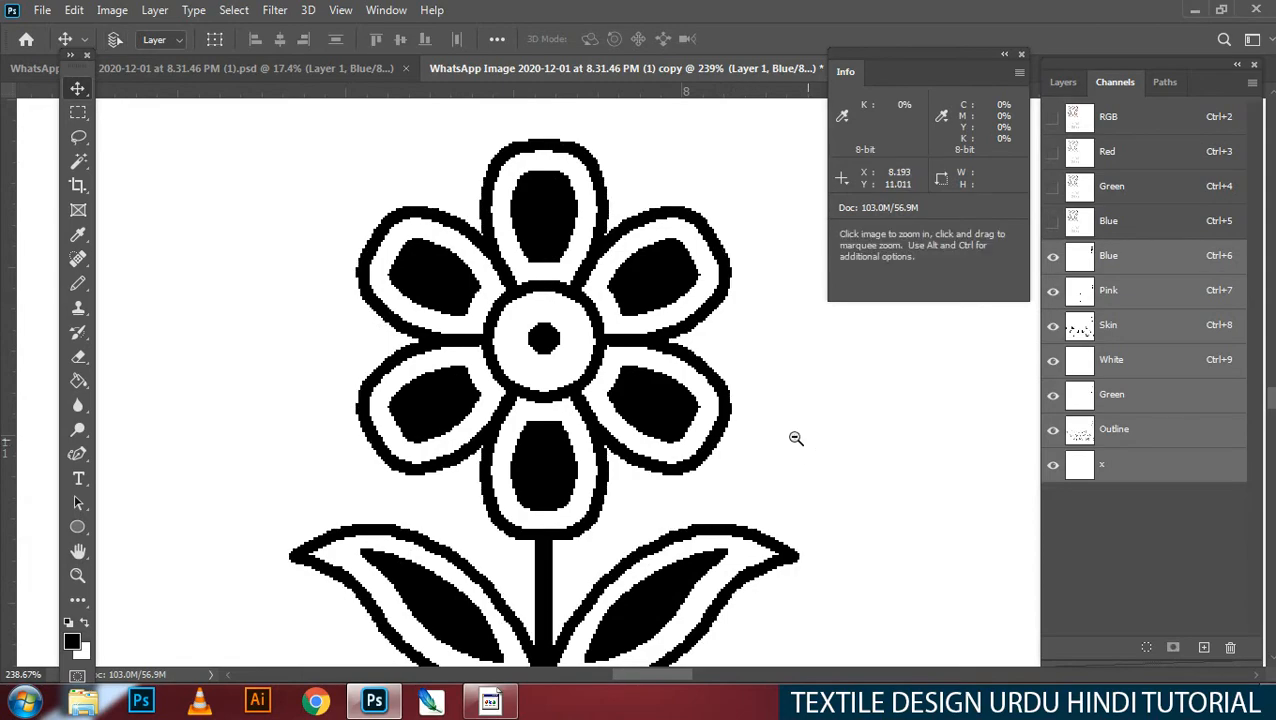
{"action": "left_click_drag", "start_coordinate": [798, 440], "coordinate": [599, 332]}
{"action": "key", "text": "m"}
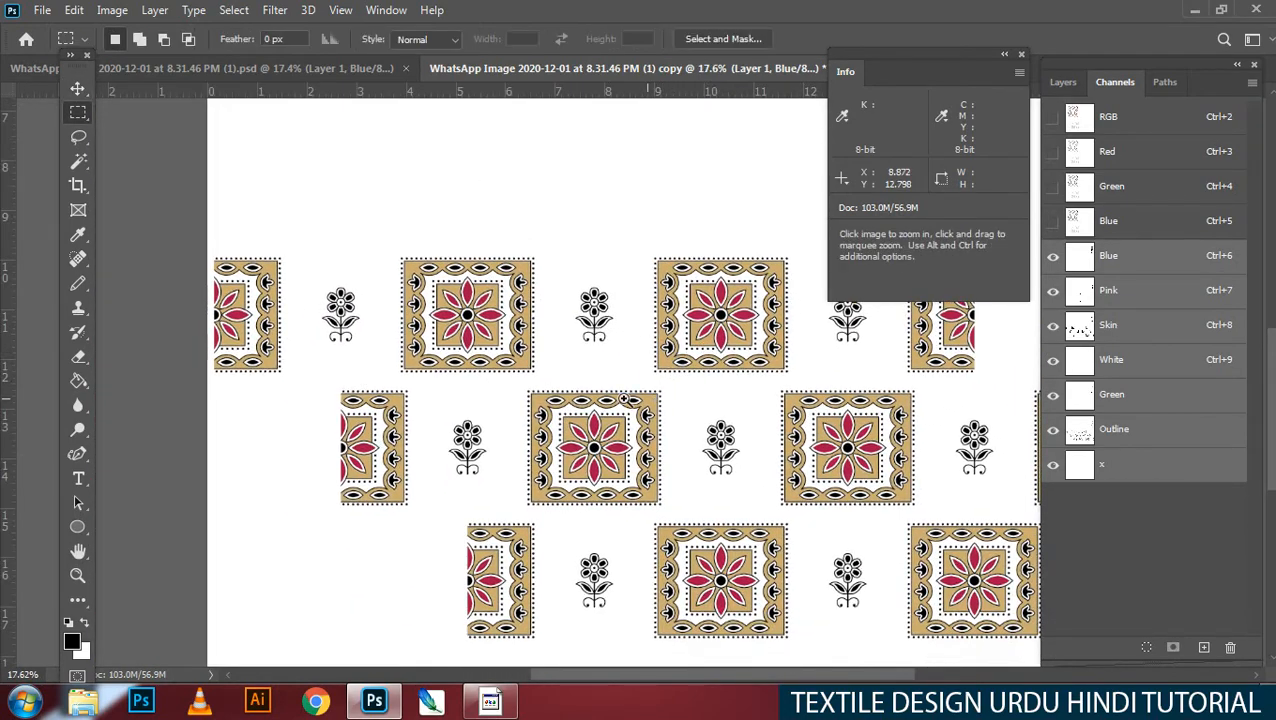
{"action": "left_click_drag", "start_coordinate": [642, 395], "coordinate": [628, 395]}
Step: Select the widened three-row pattern across the spot channels, leaving out the white background
{"action": "left_click_drag", "start_coordinate": [332, 270], "coordinate": [1034, 612]}
{"action": "key", "text": "w"}
{"action": "scroll", "coordinate": [947, 592], "scroll_direction": "down", "scroll_amount": 1}
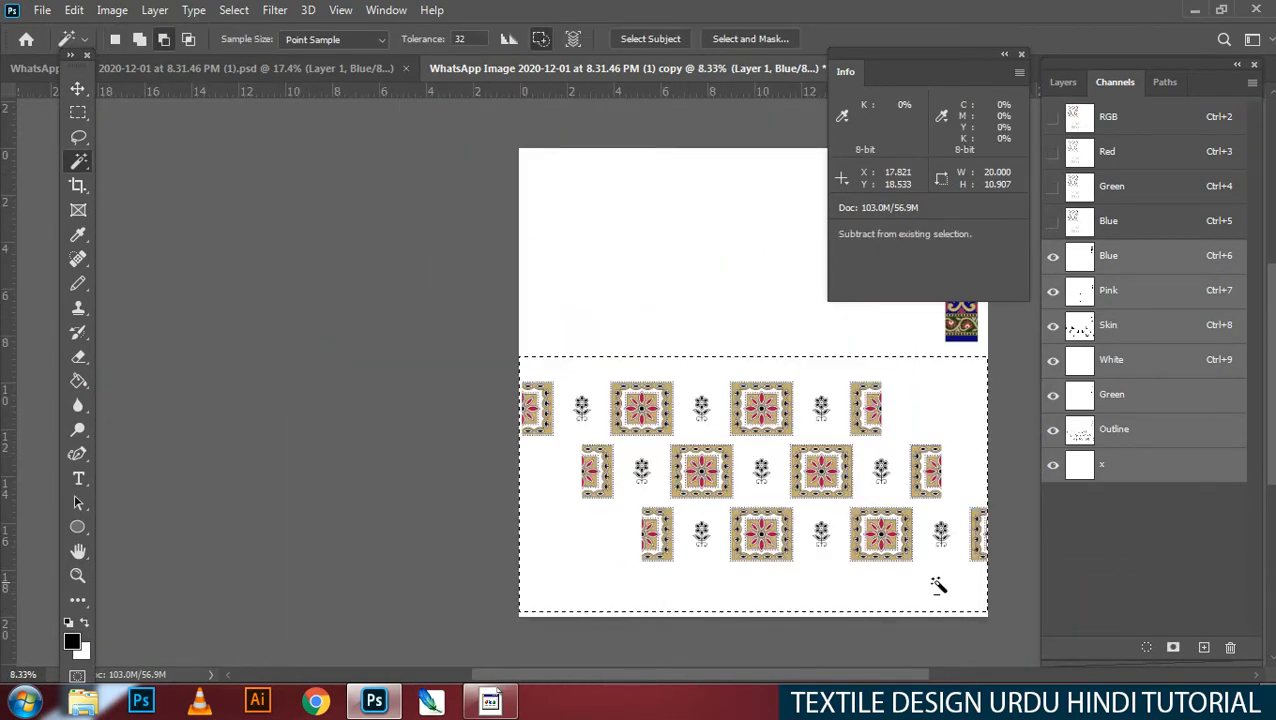
{"action": "left_click", "coordinate": [889, 581]}
{"action": "scroll", "coordinate": [792, 518], "scroll_direction": "up", "scroll_amount": 1}
{"action": "key", "text": "m"}
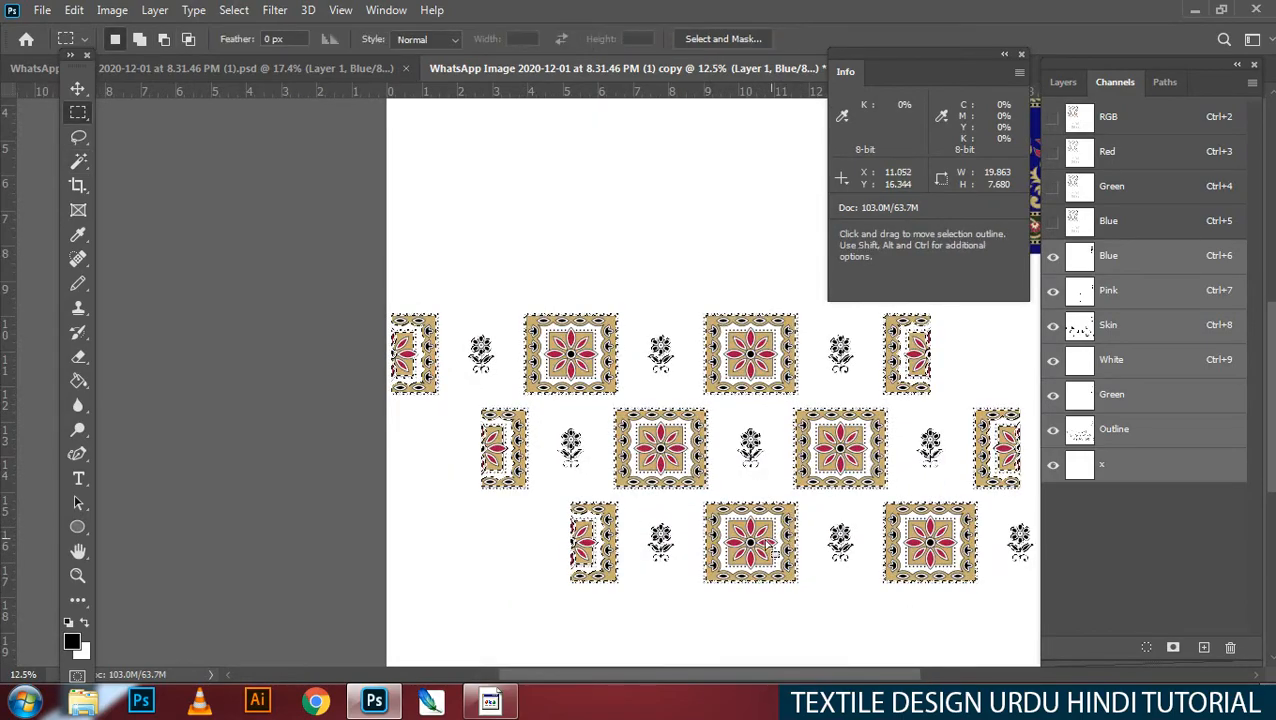
Step: Copy the selected rows straight up, align the copy's bottom row over the original top row's dotted borders, and deselect
{"action": "key", "text": "v"}
{"action": "left_click_drag", "start_coordinate": [749, 556], "coordinate": [751, 364]}
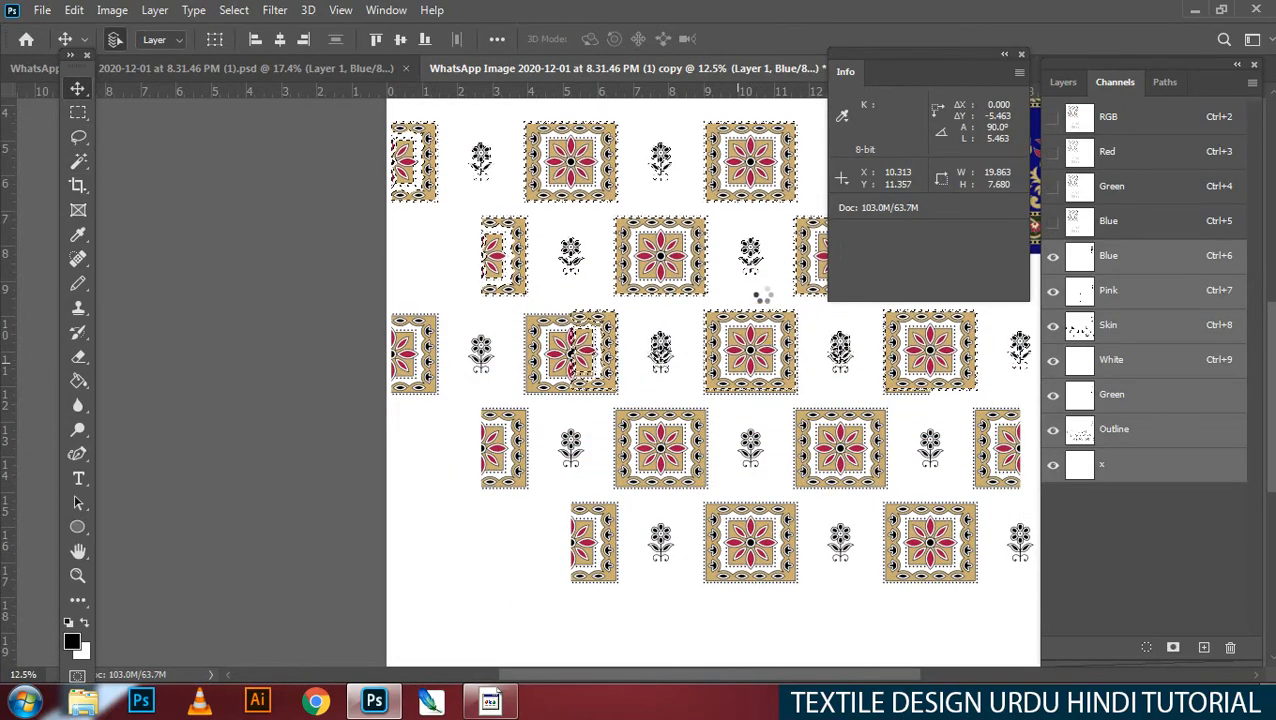
{"action": "left_click_drag", "start_coordinate": [725, 321], "coordinate": [888, 321]}
{"action": "left_click_drag", "start_coordinate": [703, 324], "coordinate": [743, 319]}
{"action": "left_click_drag", "start_coordinate": [659, 286], "coordinate": [707, 311]}
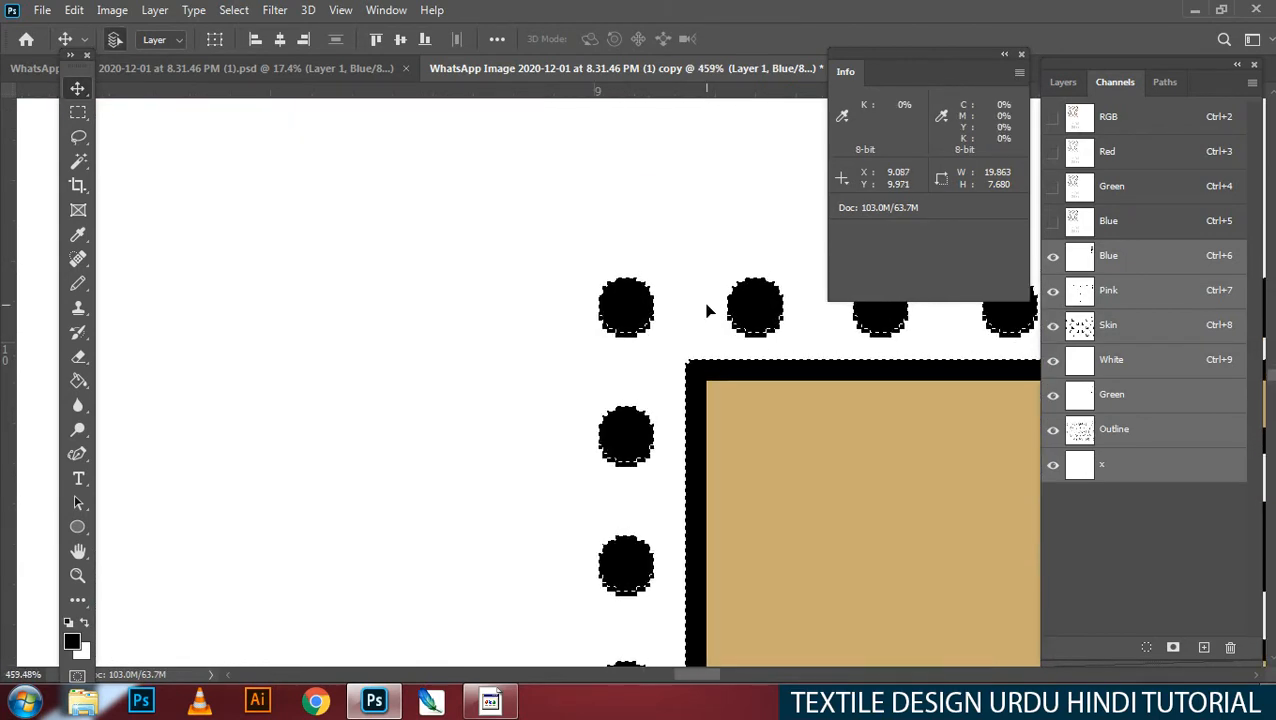
{"action": "left_click_drag", "start_coordinate": [660, 460], "coordinate": [627, 331]}
{"action": "left_click_drag", "start_coordinate": [655, 385], "coordinate": [619, 387]}
{"action": "key", "text": "m"}
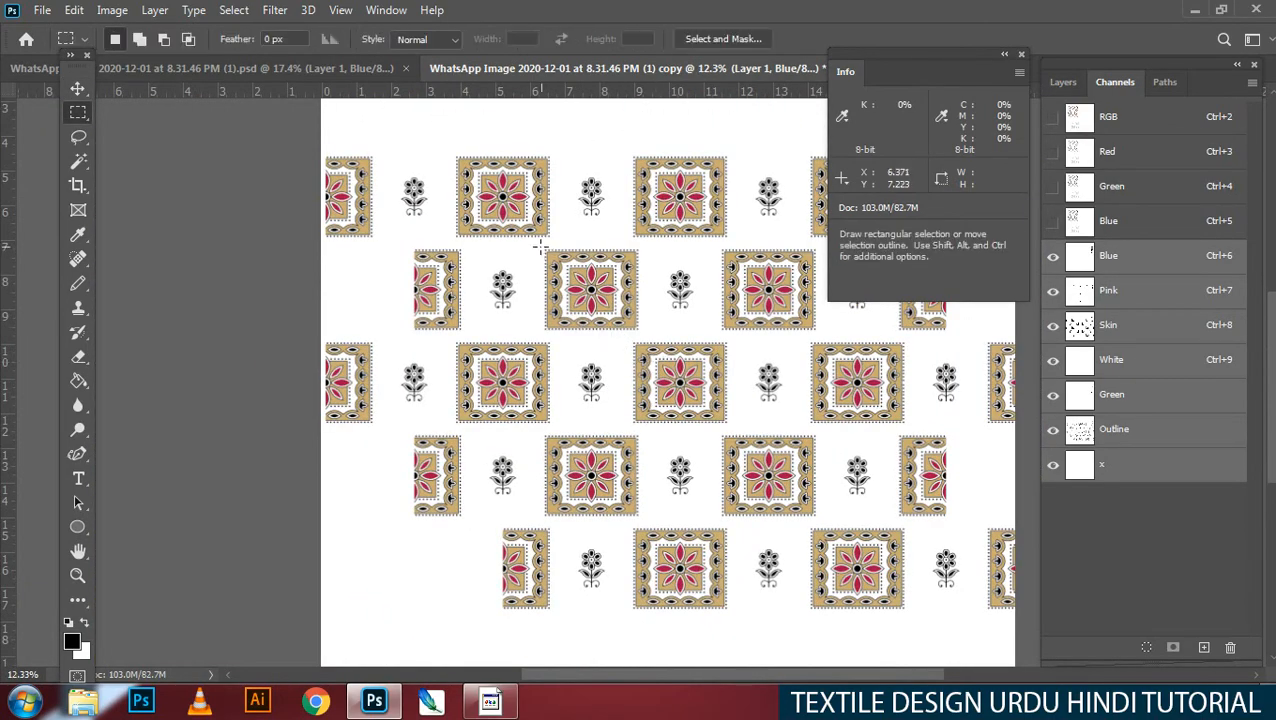
Step: Try to mark the repeat area with a rectangular selection starting at the second-row square's outer dotted corner
{"action": "left_click_drag", "start_coordinate": [542, 247], "coordinate": [868, 560]}
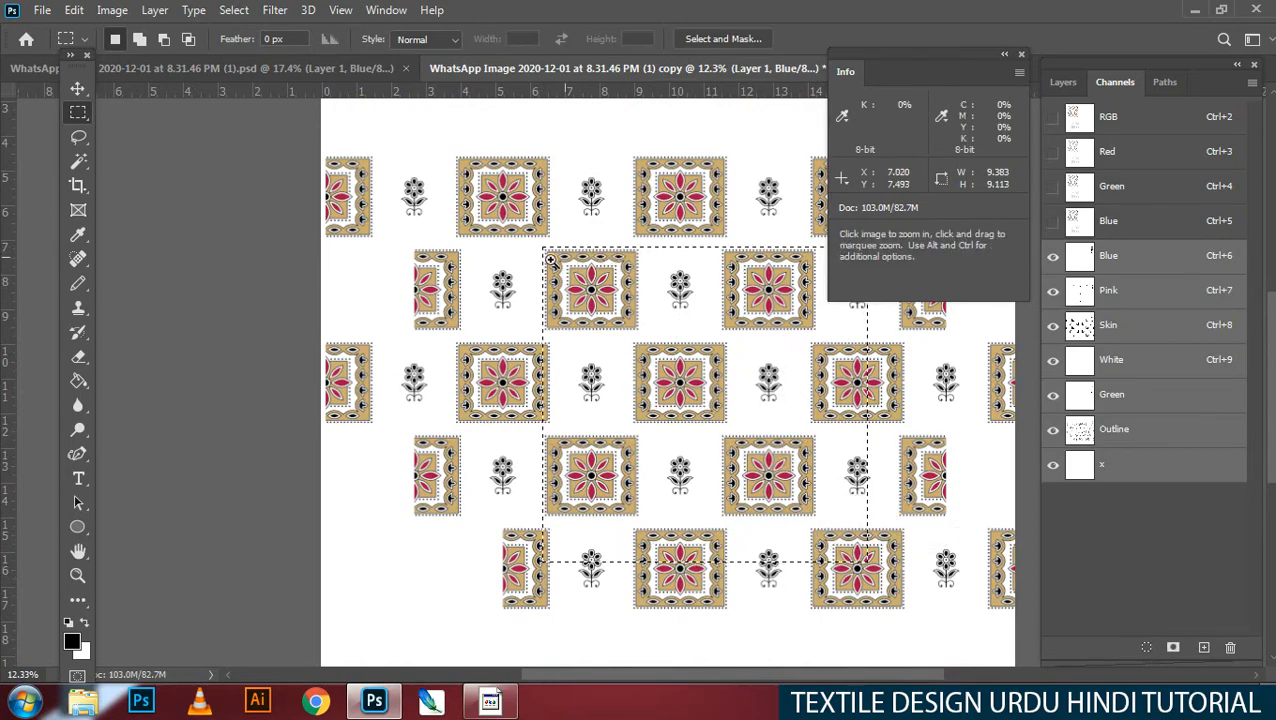
{"action": "left_click_drag", "start_coordinate": [550, 260], "coordinate": [766, 259]}
{"action": "left_click_drag", "start_coordinate": [541, 236], "coordinate": [584, 370]}
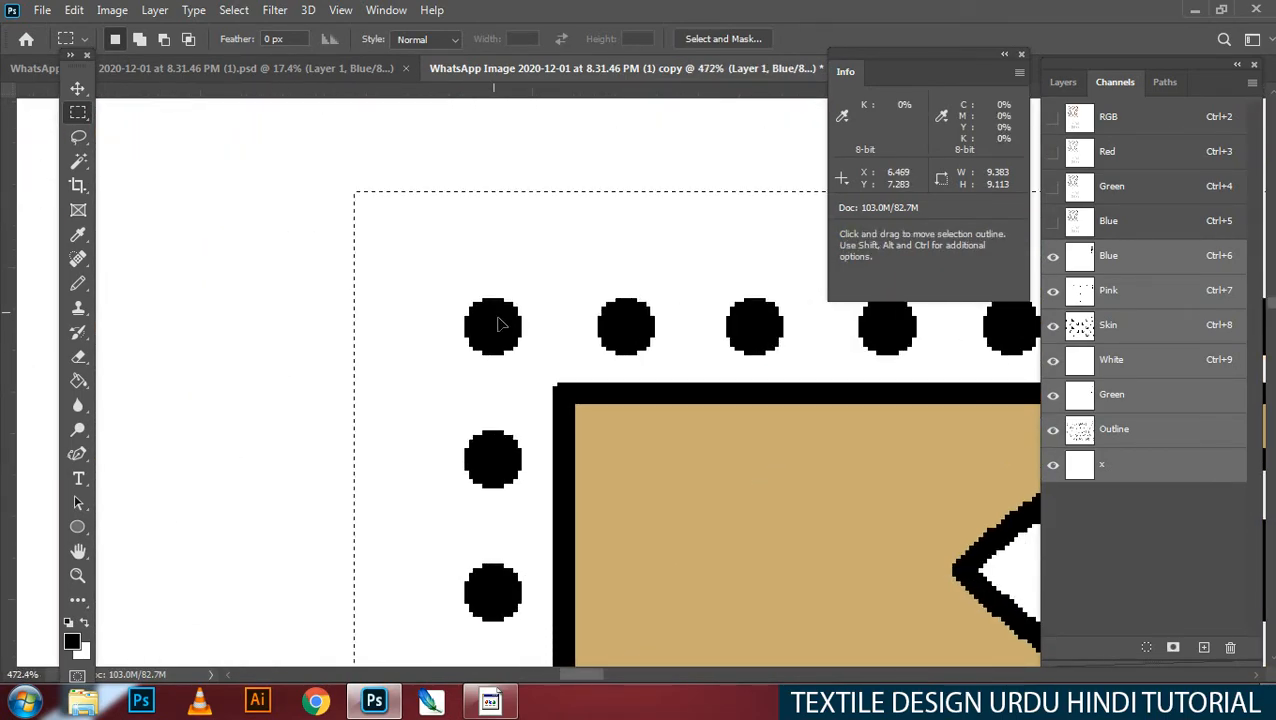
{"action": "left_click_drag", "start_coordinate": [500, 323], "coordinate": [595, 407]}
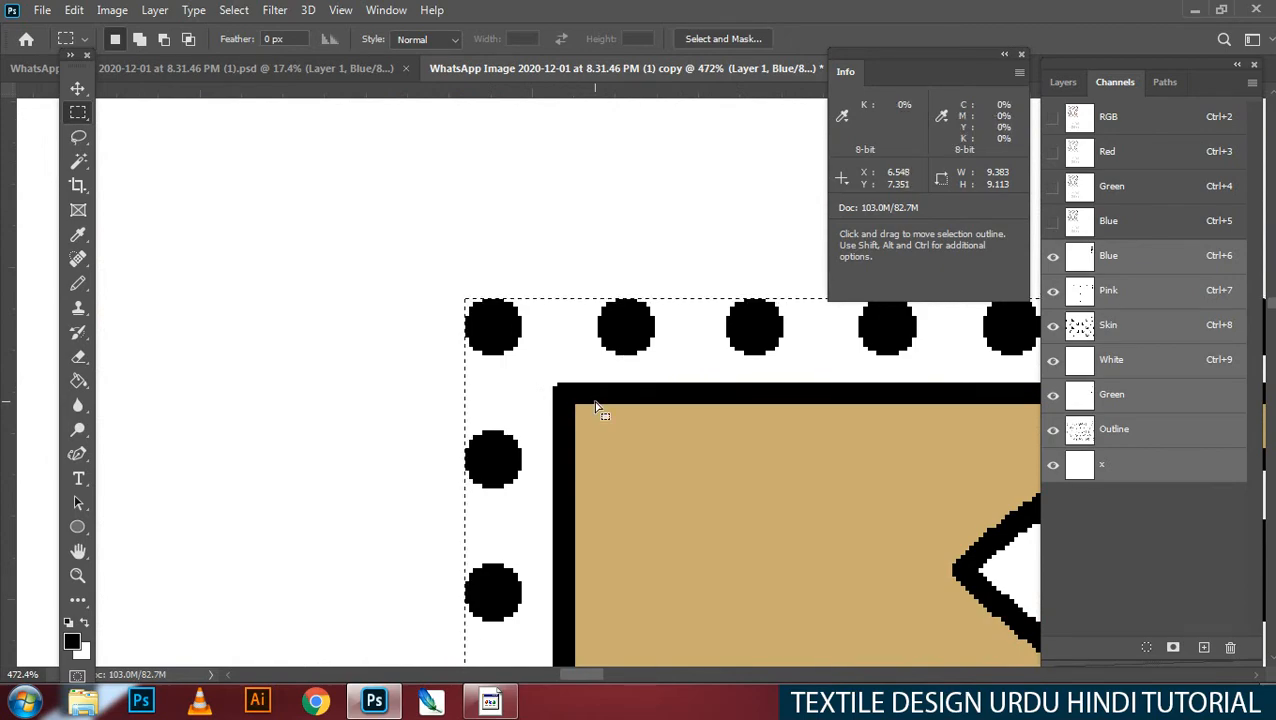
{"action": "left_click_drag", "start_coordinate": [690, 429], "coordinate": [528, 441]}
{"action": "left_click_drag", "start_coordinate": [745, 454], "coordinate": [488, 320]}
Step: Create a red spot channel named x with 100% solidity and move it above the Blue spot channel
{"action": "left_click", "coordinate": [1204, 650], "text": "ctrl"}
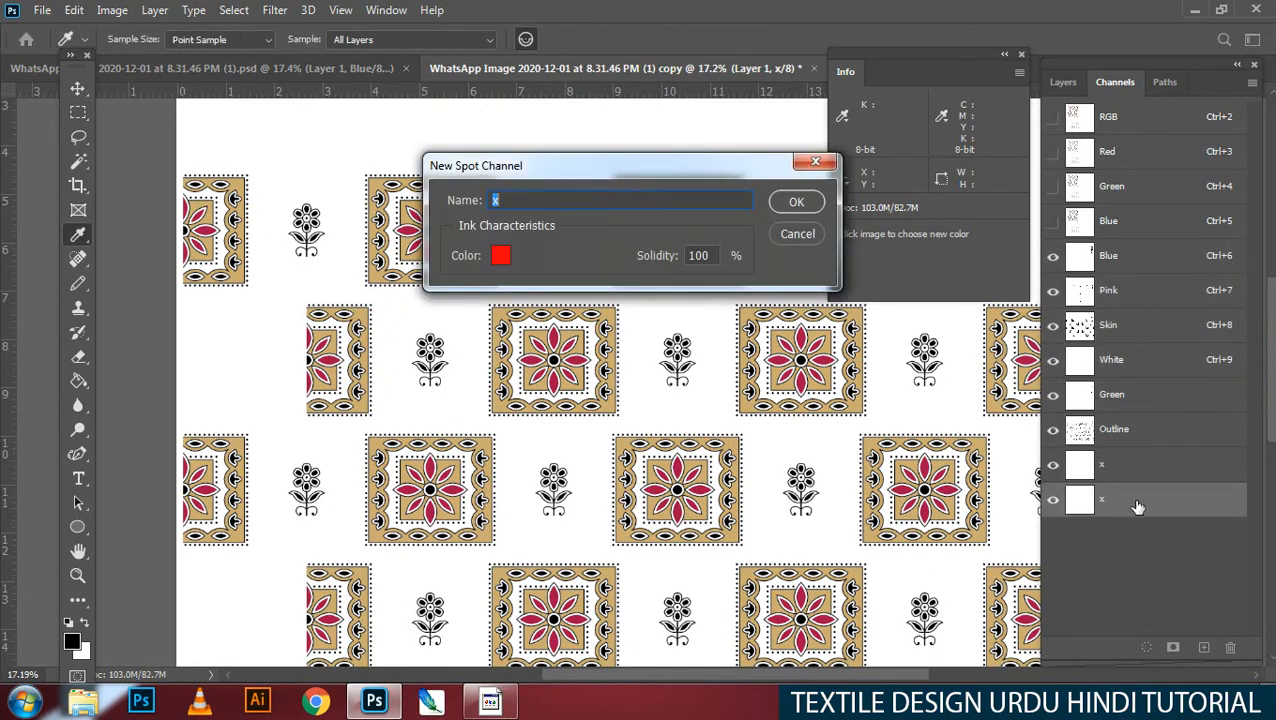
{"action": "key", "text": "Return"}
{"action": "left_click_drag", "start_coordinate": [1129, 502], "coordinate": [1141, 260]}
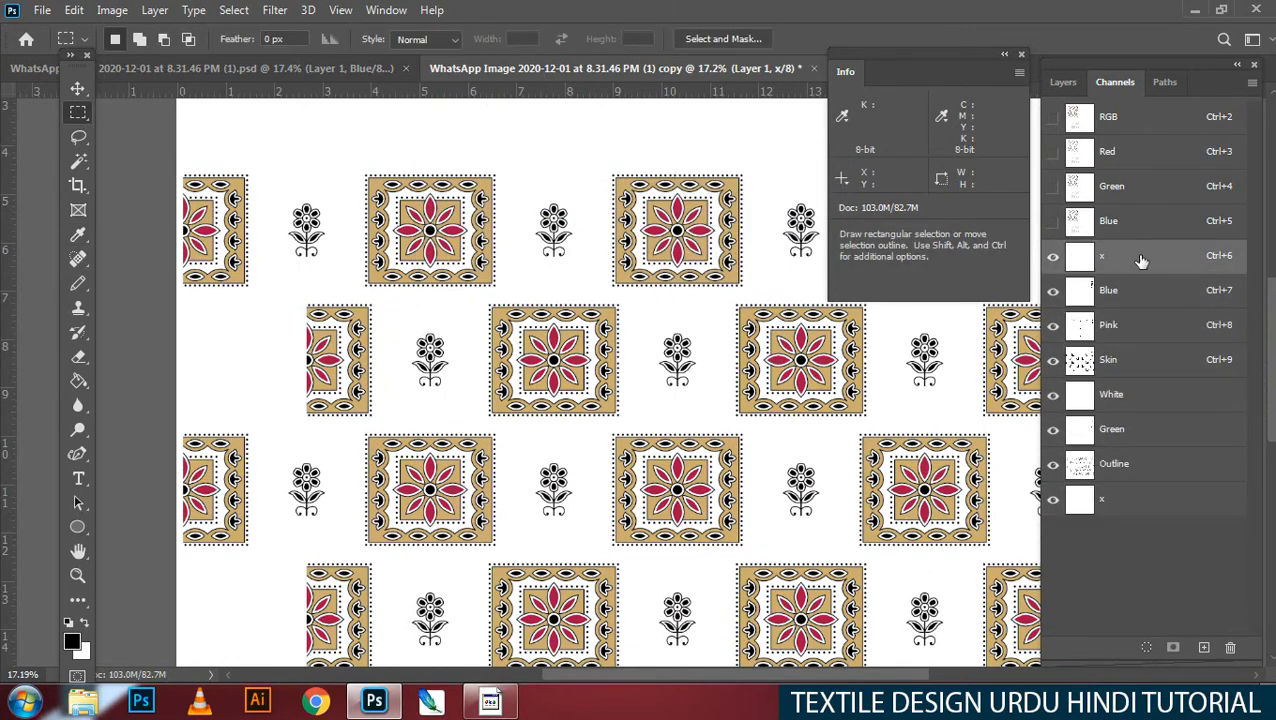
Step: Fill a rectangle about 7.4 by 6.9 in the x channel, starting at the second-row square's dotted corner, and deselect
{"action": "left_click_drag", "start_coordinate": [430, 253], "coordinate": [790, 588]}
{"action": "left_click_drag", "start_coordinate": [589, 388], "coordinate": [638, 438]}
{"action": "mouse_move", "coordinate": [479, 319]}
{"action": "left_mouse_down"}
{"action": "mouse_move", "coordinate": [614, 290]}
{"action": "mouse_move", "coordinate": [523, 429]}
{"action": "left_mouse_up"}
{"action": "left_click", "coordinate": [531, 252], "text": "ctrl"}
{"action": "left_click", "coordinate": [535, 250], "text": "ctrl"}
{"action": "left_click_drag", "start_coordinate": [512, 400], "coordinate": [680, 411]}
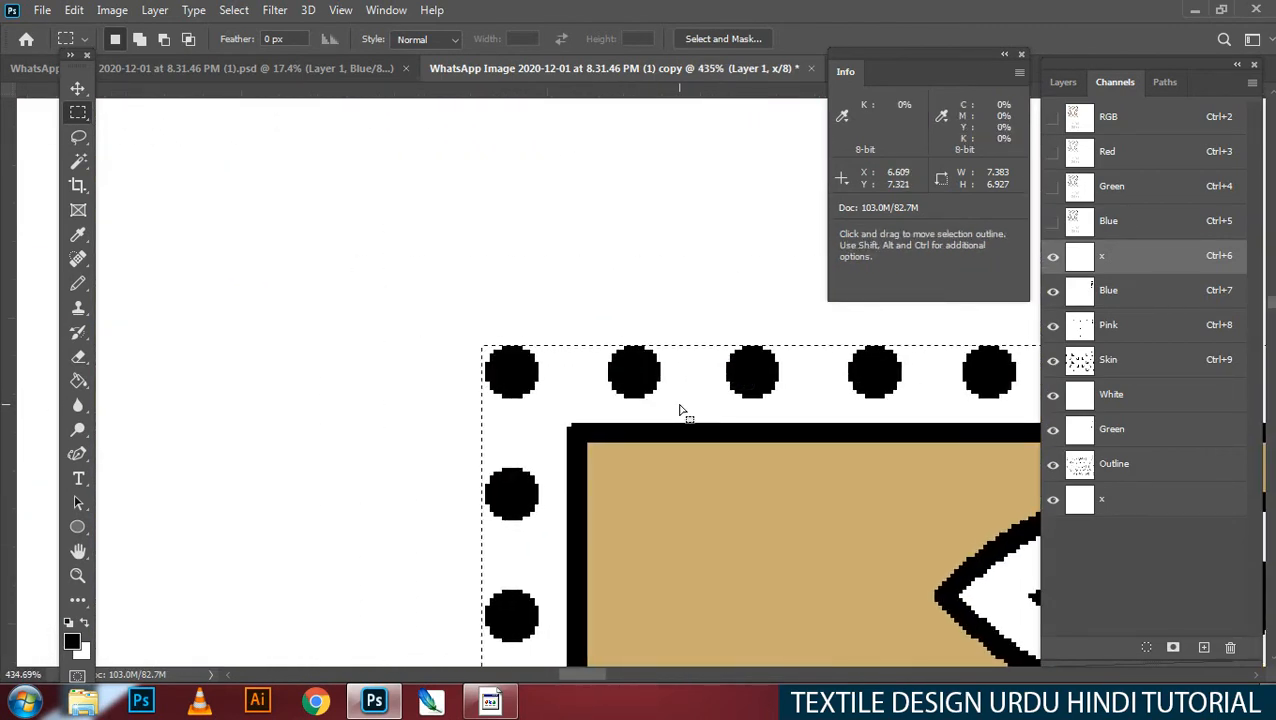
{"action": "key", "text": "alt+BackSpace"}
{"action": "key", "text": "ctrl+d"}
Step: Trim the red box's right side at the next square's dotted left border, and deselect
{"action": "left_click_drag", "start_coordinate": [778, 464], "coordinate": [465, 470]}
{"action": "left_click_drag", "start_coordinate": [945, 492], "coordinate": [515, 320]}
{"action": "mouse_move", "coordinate": [749, 251]}
{"action": "left_mouse_down"}
{"action": "mouse_move", "coordinate": [645, 400]}
{"action": "mouse_move", "coordinate": [552, 656]}
{"action": "mouse_move", "coordinate": [532, 670]}
{"action": "left_mouse_up"}
{"action": "left_click_drag", "start_coordinate": [547, 298], "coordinate": [735, 297]}
{"action": "left_click_drag", "start_coordinate": [464, 308], "coordinate": [592, 436]}
{"action": "mouse_move", "coordinate": [511, 348]}
{"action": "left_mouse_down"}
{"action": "mouse_move", "coordinate": [575, 340]}
{"action": "mouse_move", "coordinate": [496, 336]}
{"action": "left_mouse_up"}
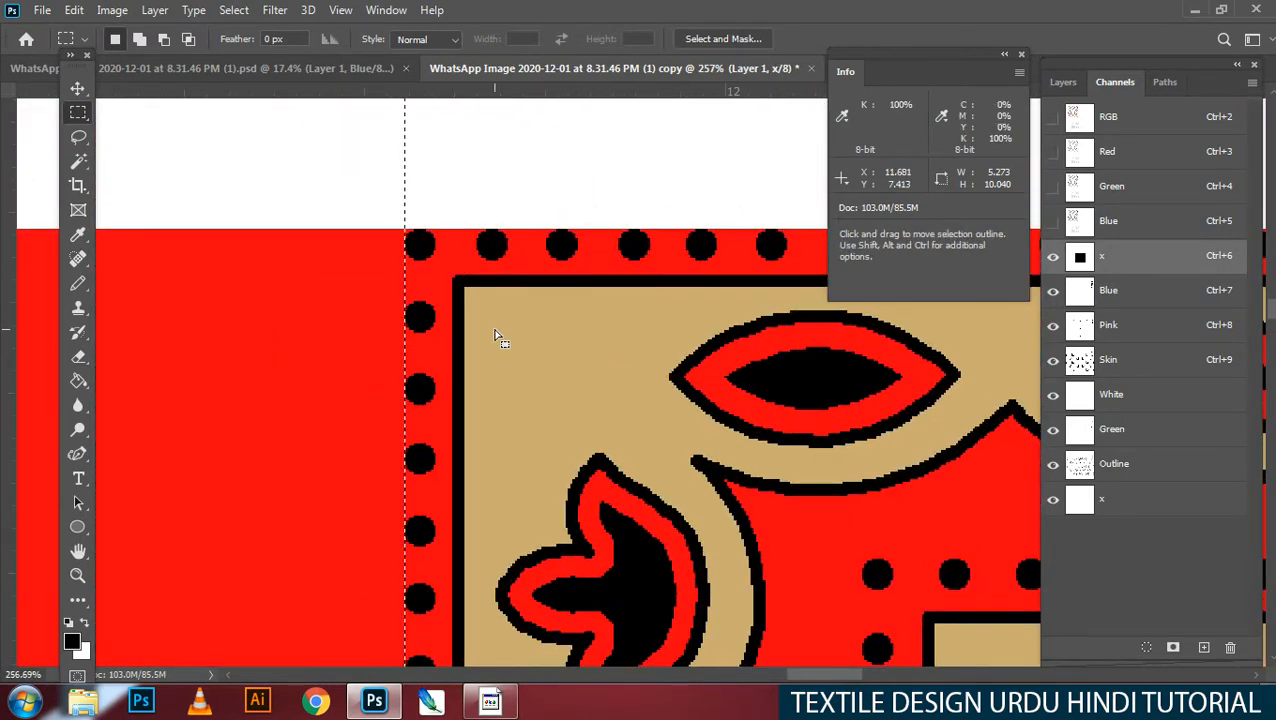
{"action": "key", "text": "Delete"}
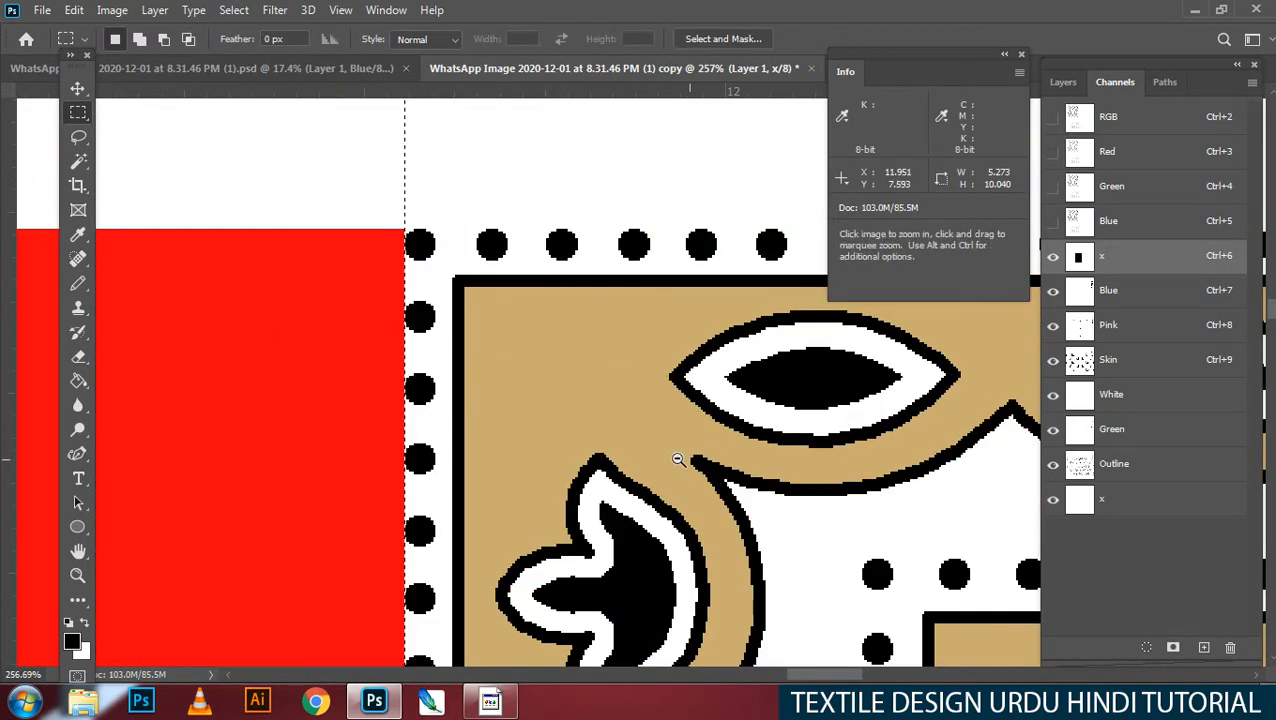
{"action": "left_click_drag", "start_coordinate": [688, 460], "coordinate": [584, 492]}
{"action": "key", "text": "ctrl+d"}
Step: Check the width and height of the trimmed red box by selecting it, and clear the selection
{"action": "left_click_drag", "start_coordinate": [681, 374], "coordinate": [668, 169]}
{"action": "key", "text": "w"}
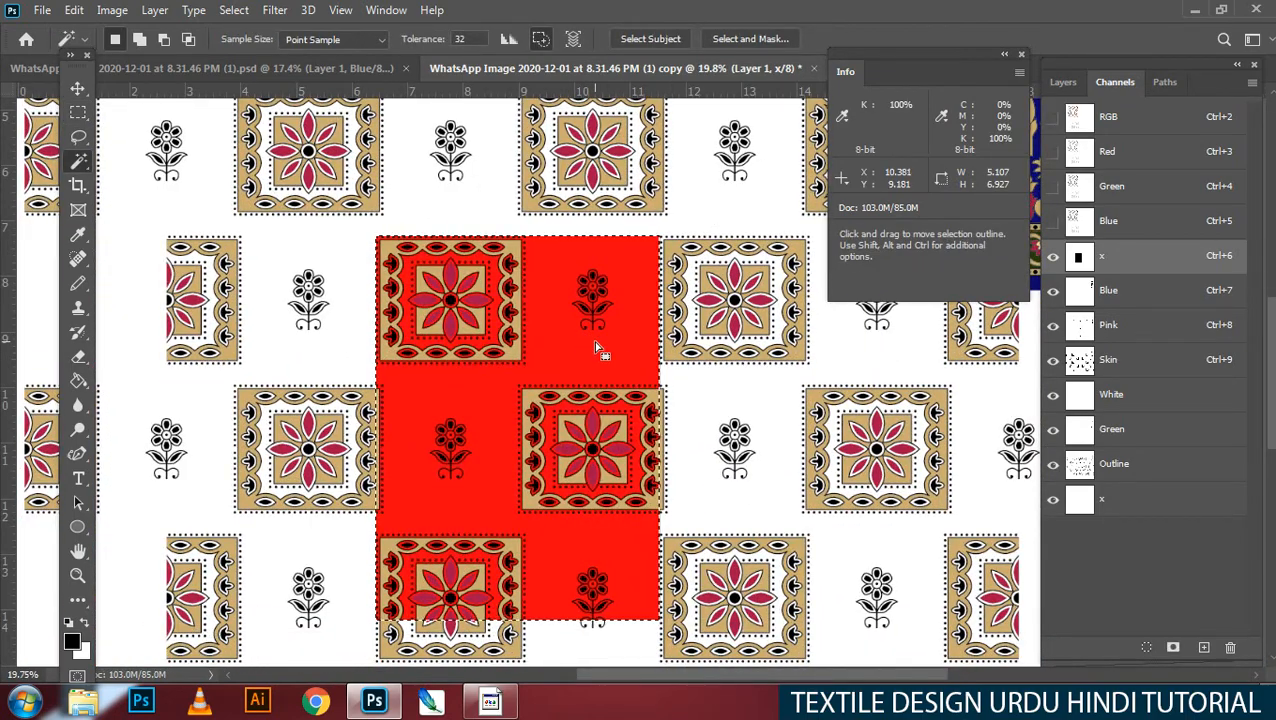
{"action": "left_click_drag", "start_coordinate": [672, 441], "coordinate": [666, 405]}
{"action": "key", "text": "ctrl+d"}
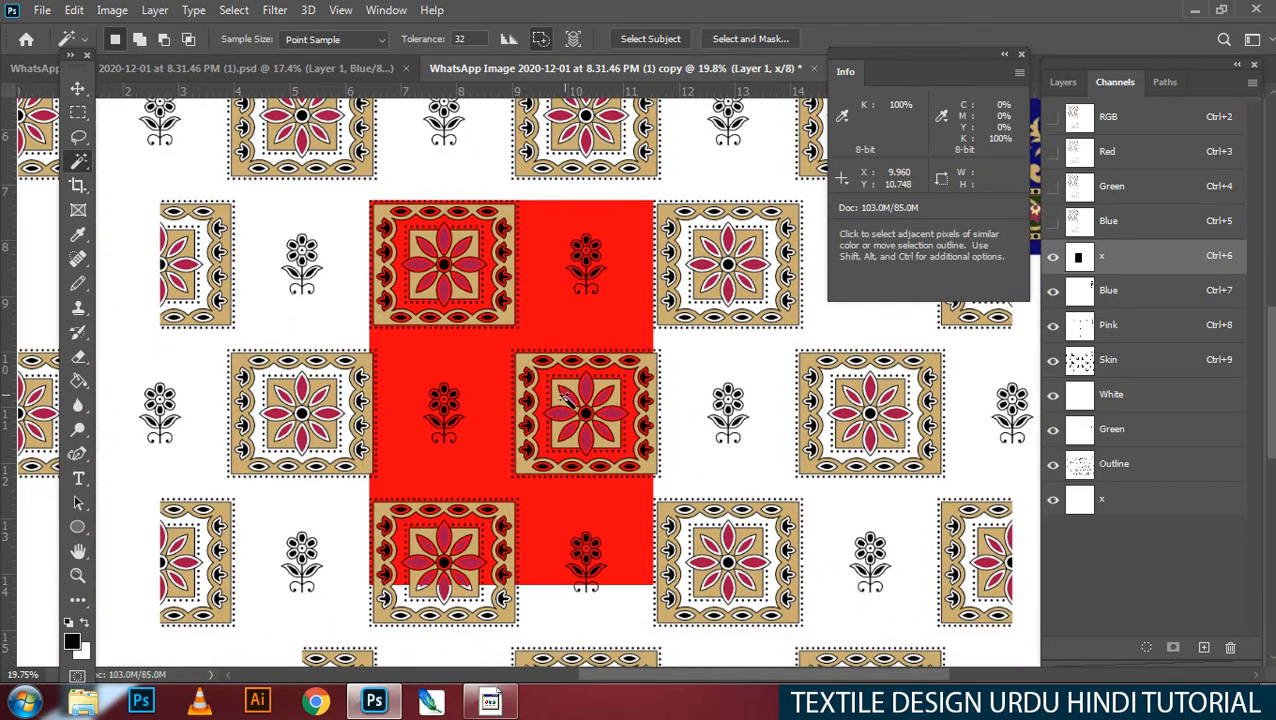
Step: Trim the red box's lower part at the dotted top border of the square two rows below its start
{"action": "key", "text": "m"}
{"action": "left_click_drag", "start_coordinate": [610, 494], "coordinate": [642, 399]}
{"action": "left_click_drag", "start_coordinate": [367, 610], "coordinate": [800, 407]}
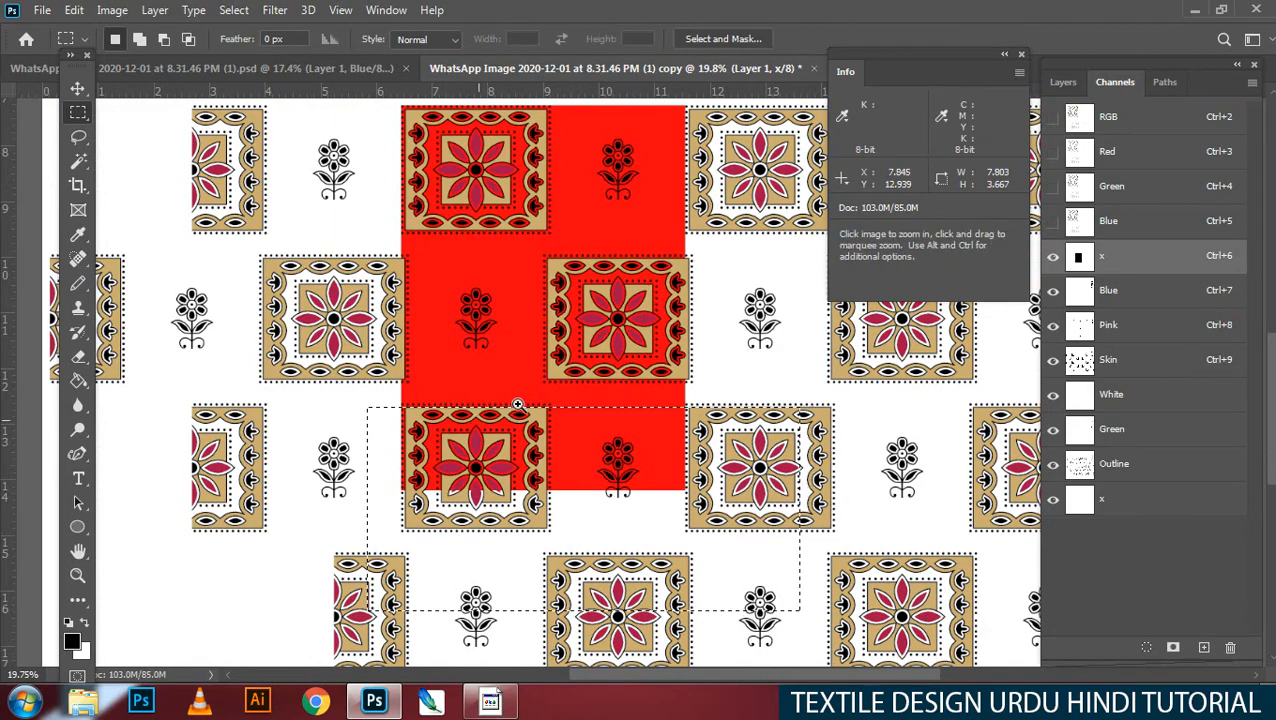
{"action": "left_click_drag", "start_coordinate": [517, 404], "coordinate": [601, 392]}
{"action": "left_click_drag", "start_coordinate": [518, 303], "coordinate": [577, 316]}
{"action": "key", "text": "Delete"}
{"action": "left_click_drag", "start_coordinate": [657, 350], "coordinate": [498, 364]}
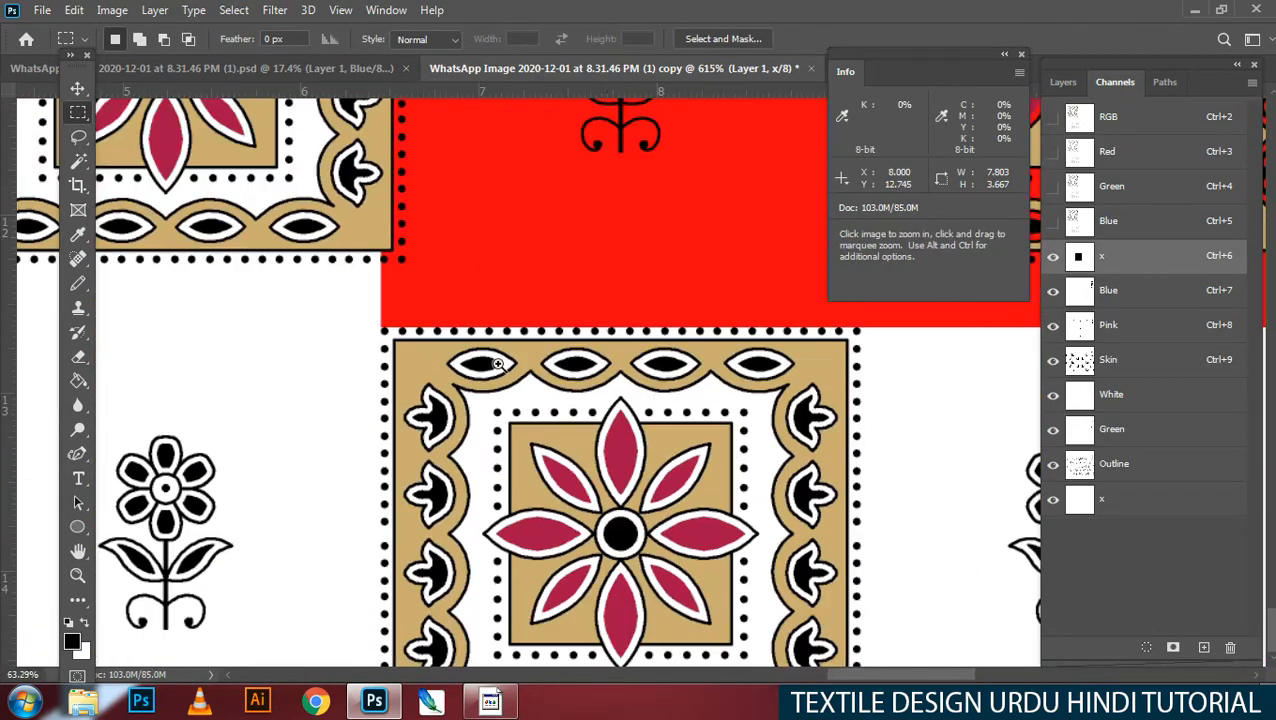
{"action": "left_click_drag", "start_coordinate": [628, 276], "coordinate": [576, 275]}
Step: Select the trimmed red box in the x channel and invert the selection to the area outside it
{"action": "left_click_drag", "start_coordinate": [730, 237], "coordinate": [516, 344]}
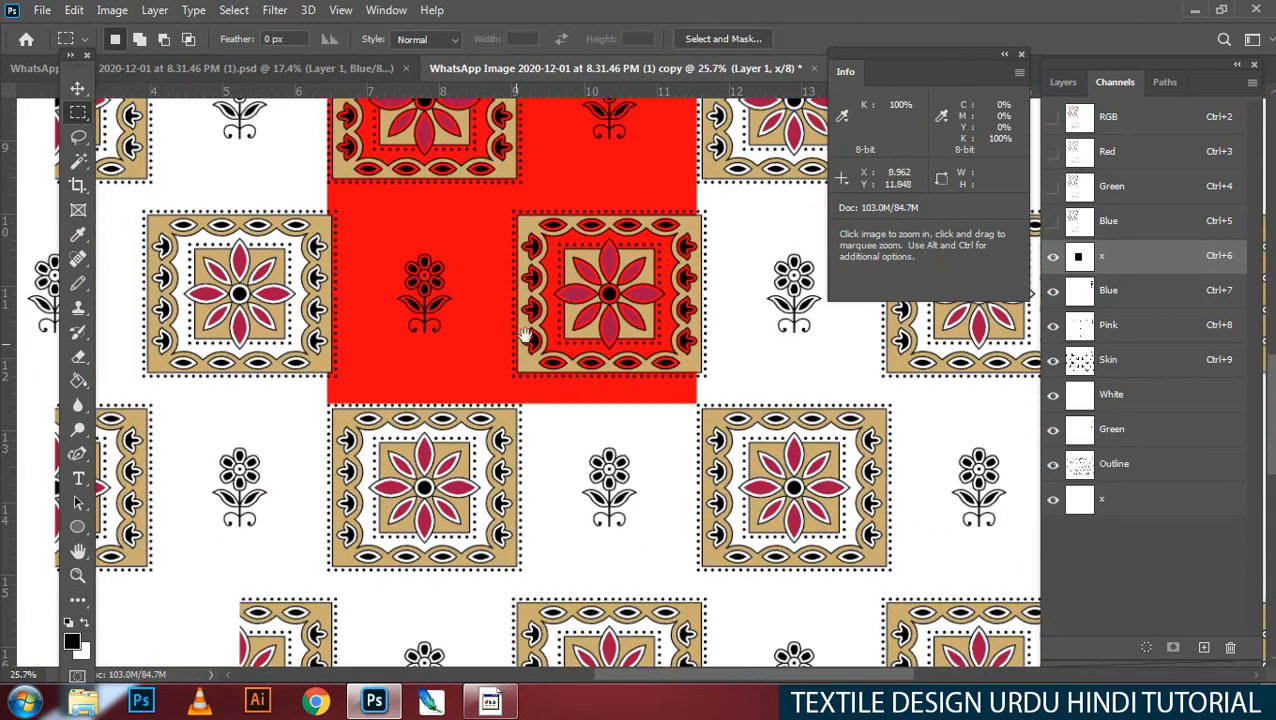
{"action": "left_click_drag", "start_coordinate": [482, 175], "coordinate": [492, 260]}
{"action": "key", "text": "w"}
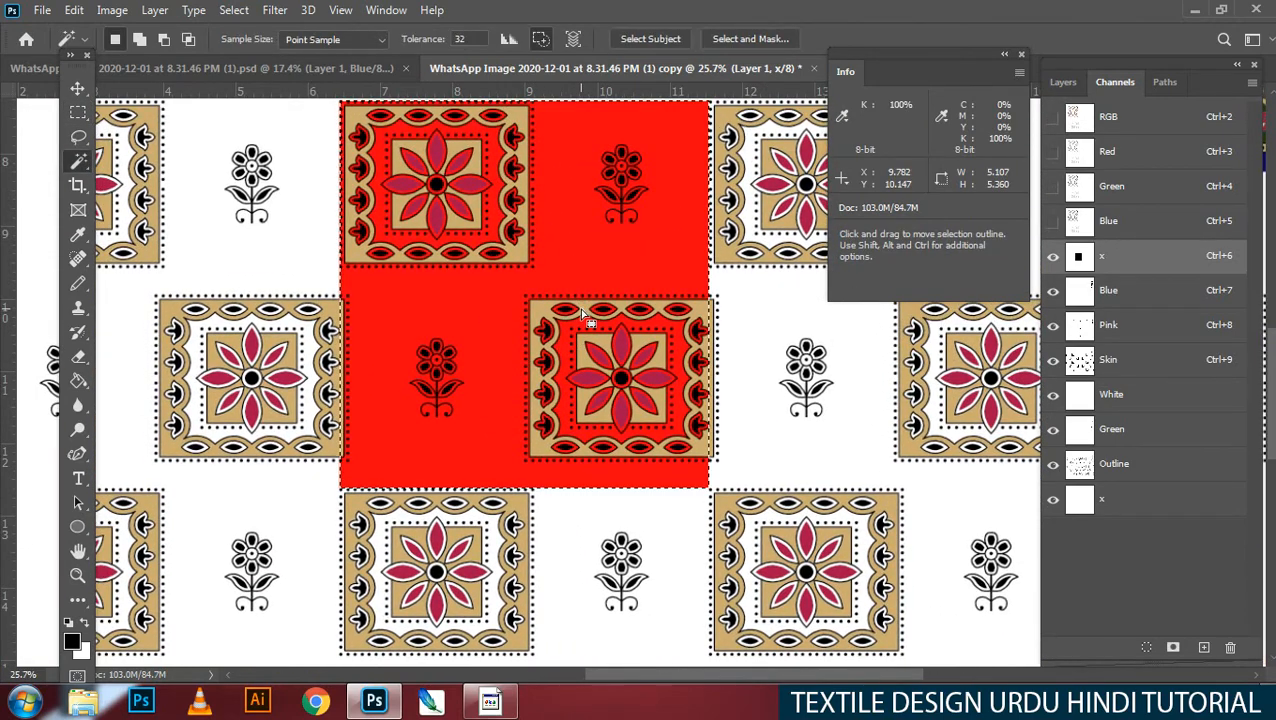
{"action": "key", "text": "ctrl+shift+i"}
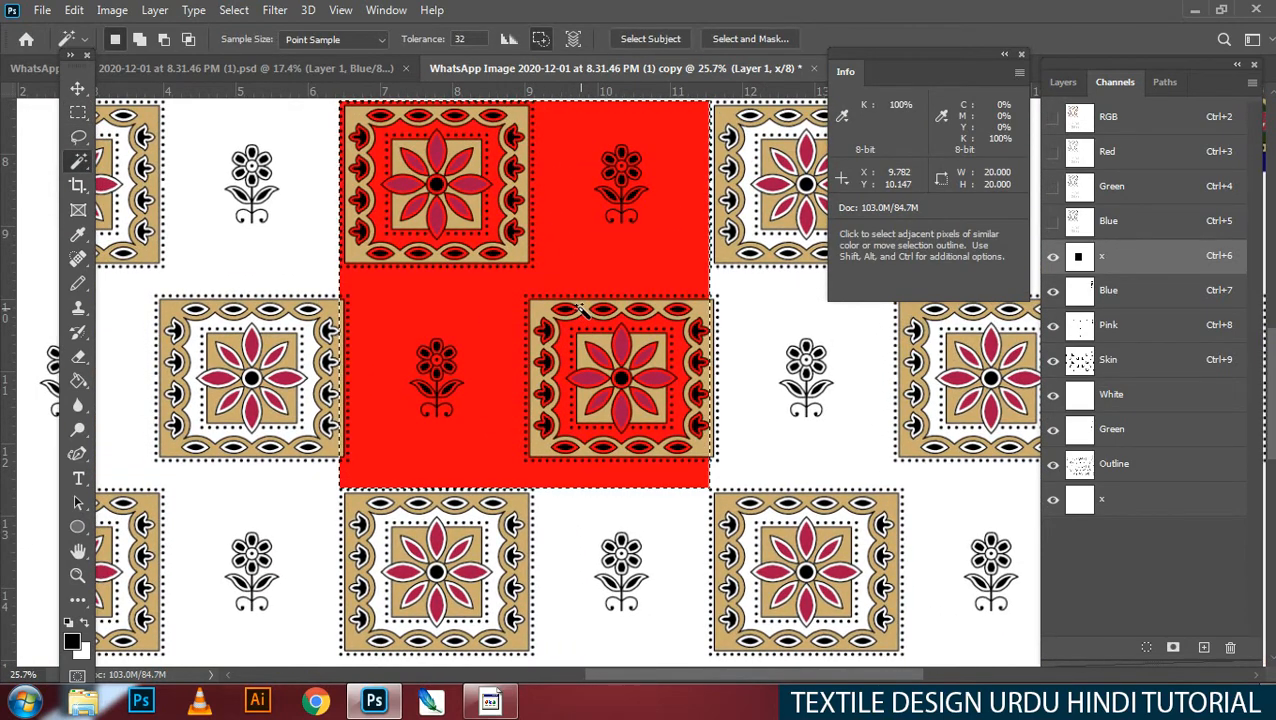
Step: Clear everything outside the red box from the Blue, Pink, Skin, White, Green, Outline and lower x channels, and deselect
{"action": "left_click", "coordinate": [1098, 298]}
{"action": "left_click", "coordinate": [1109, 332], "text": "shift"}
{"action": "left_click", "coordinate": [1113, 365], "text": "shift"}
{"action": "left_click", "coordinate": [1112, 396], "text": "shift"}
{"action": "left_click", "coordinate": [1113, 430], "text": "shift"}
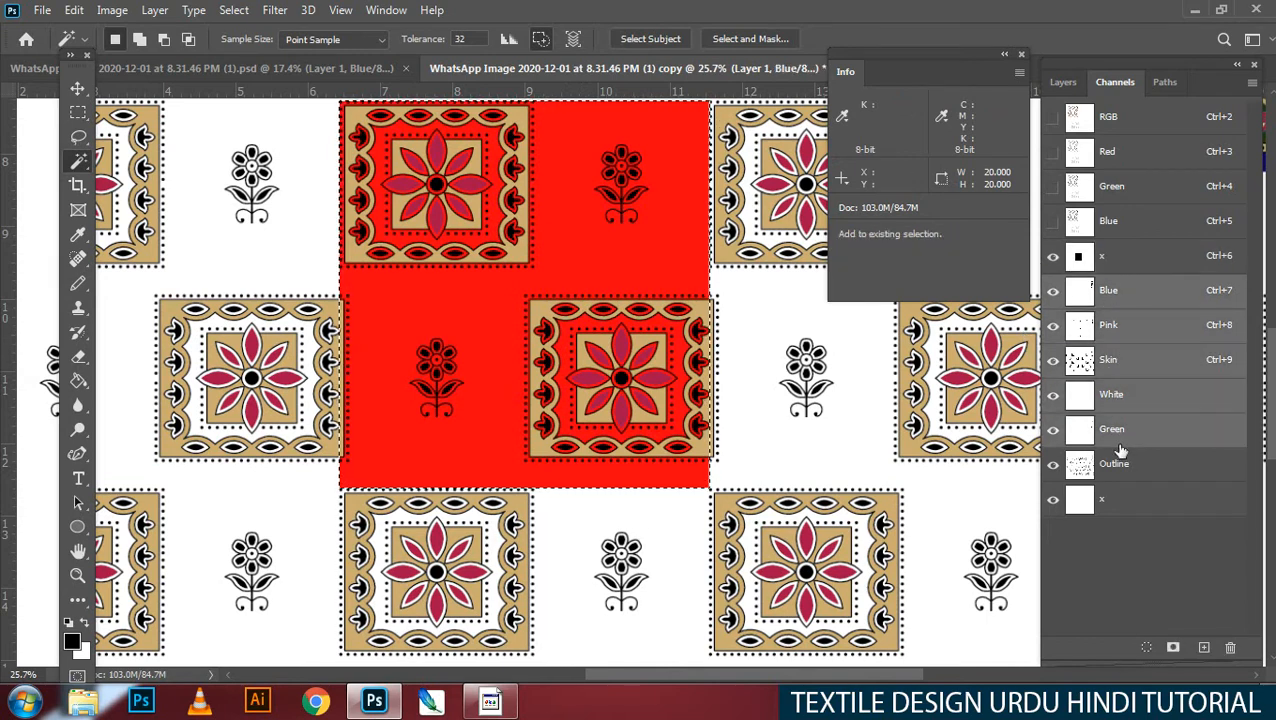
{"action": "left_click", "coordinate": [1116, 464], "text": "shift"}
{"action": "left_click", "coordinate": [1122, 499], "text": "shift"}
{"action": "key", "text": "Delete"}
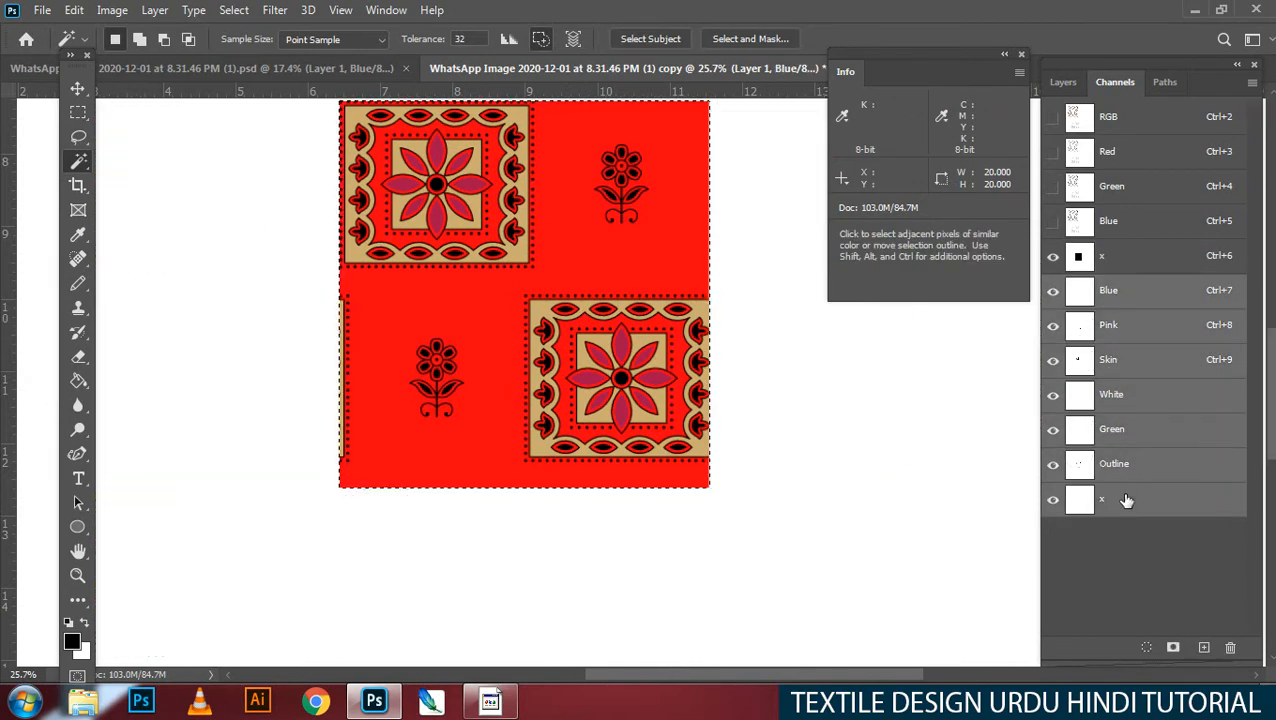
{"action": "key", "text": "ctrl+d"}
Step: Select the red repeat box with its motifs across all spot channels, including the upper x, leaving out the white background
{"action": "left_click_drag", "start_coordinate": [561, 396], "coordinate": [573, 421]}
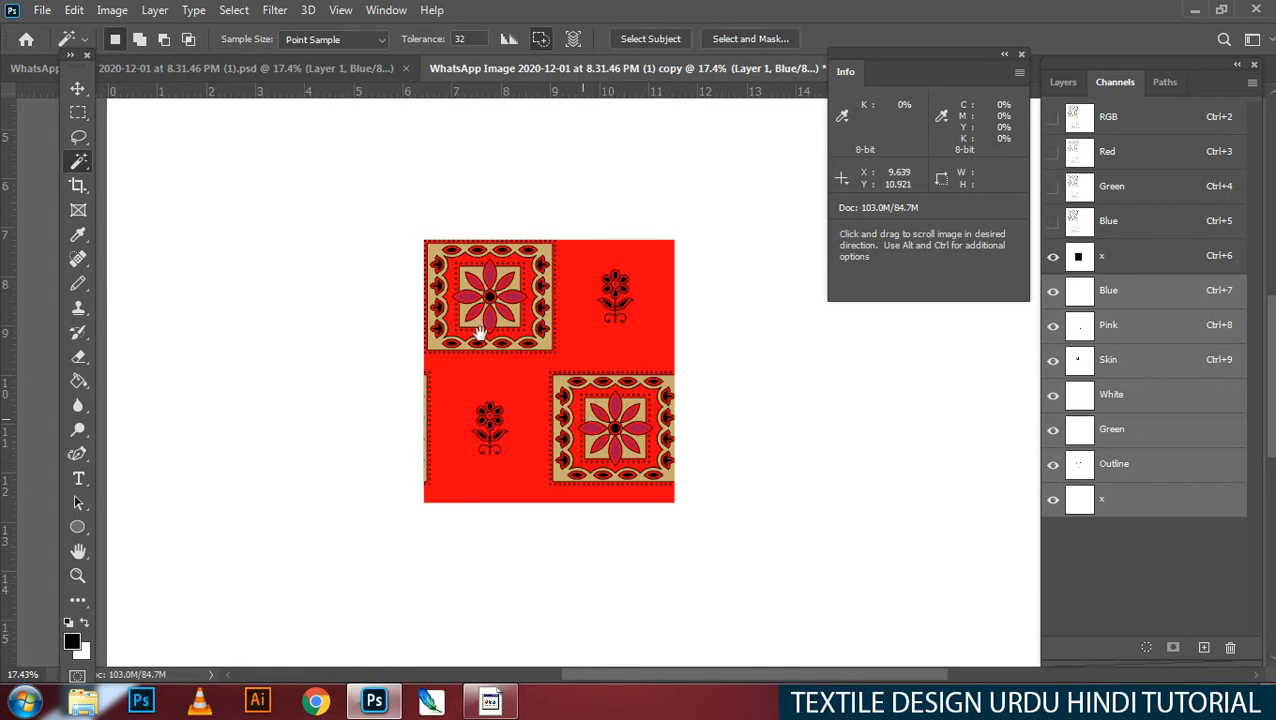
{"action": "key", "text": "m"}
{"action": "left_click_drag", "start_coordinate": [357, 227], "coordinate": [759, 586]}
{"action": "key", "text": "w"}
{"action": "left_click", "coordinate": [718, 541], "text": "alt"}
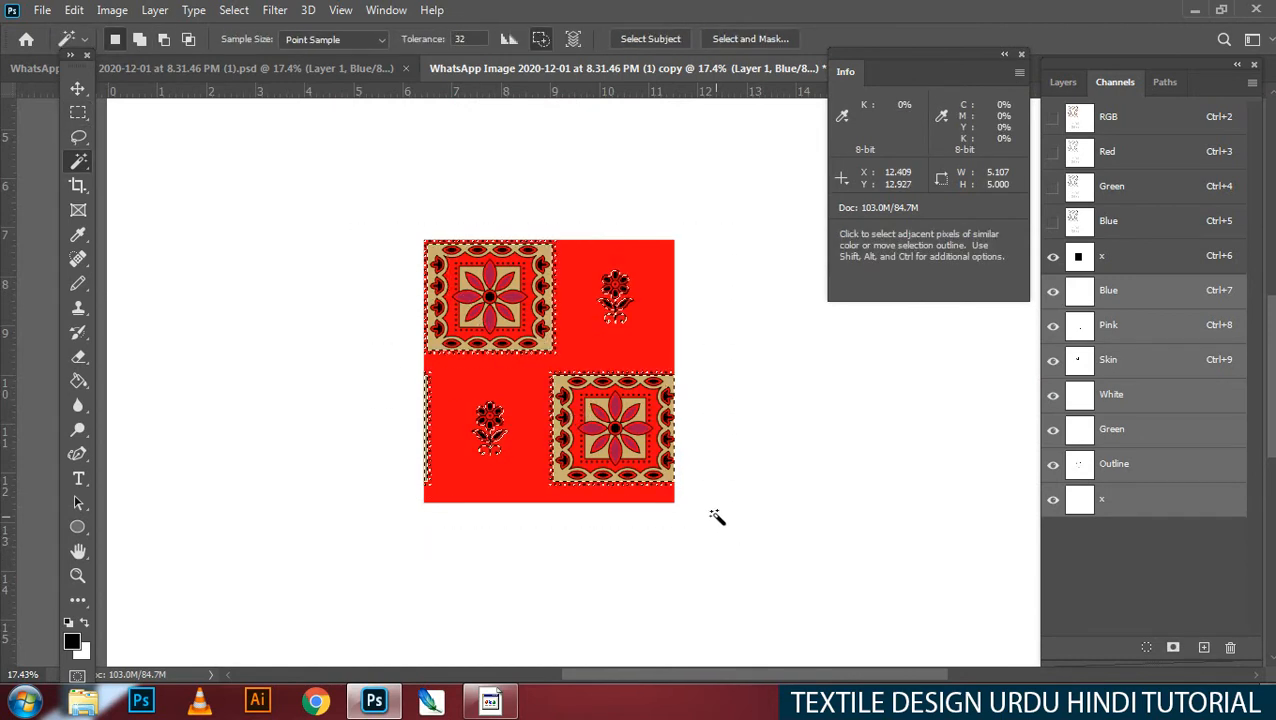
{"action": "key", "text": "ctrl+z"}
{"action": "left_click", "coordinate": [1099, 261], "text": "shift"}
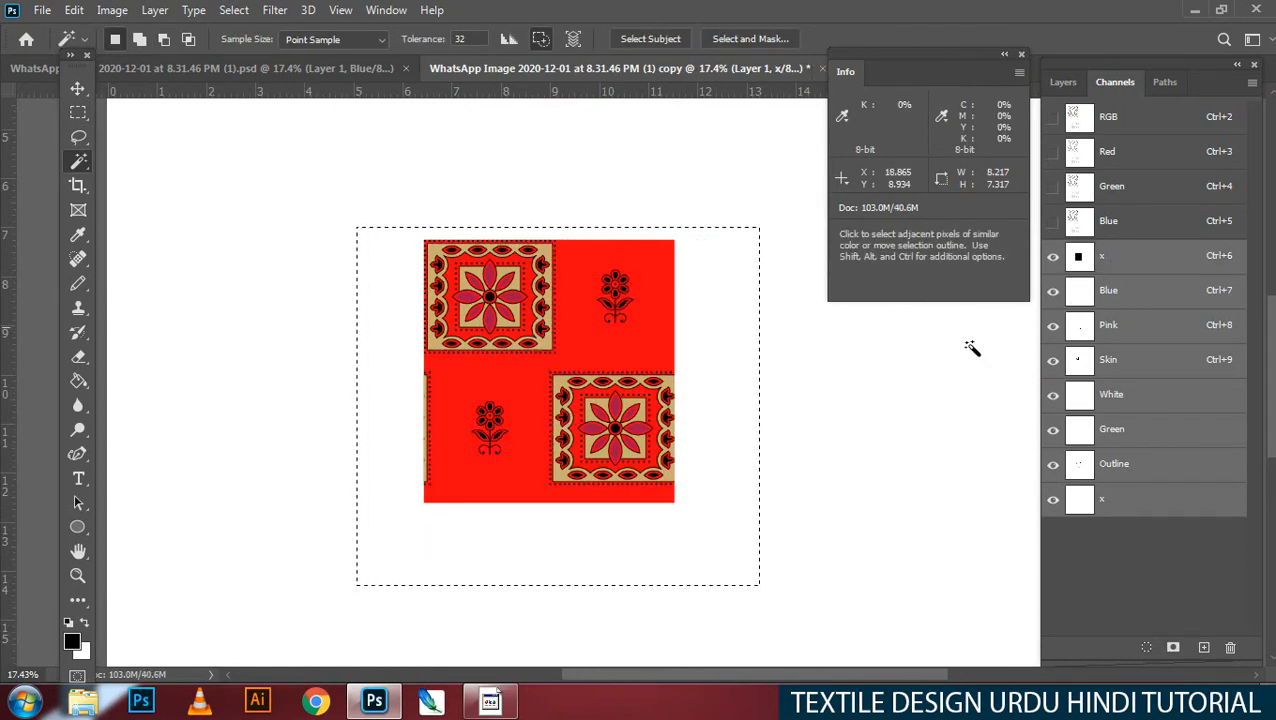
{"action": "left_click", "coordinate": [705, 441], "text": "alt"}
Step: Place a copy of the repeat box to its left and nudge it right until the two vertical edges meet
{"action": "key", "text": "v"}
{"action": "left_click_drag", "start_coordinate": [638, 430], "coordinate": [378, 437]}
{"action": "left_click_drag", "start_coordinate": [345, 386], "coordinate": [524, 388]}
{"action": "left_click_drag", "start_coordinate": [513, 389], "coordinate": [625, 369]}
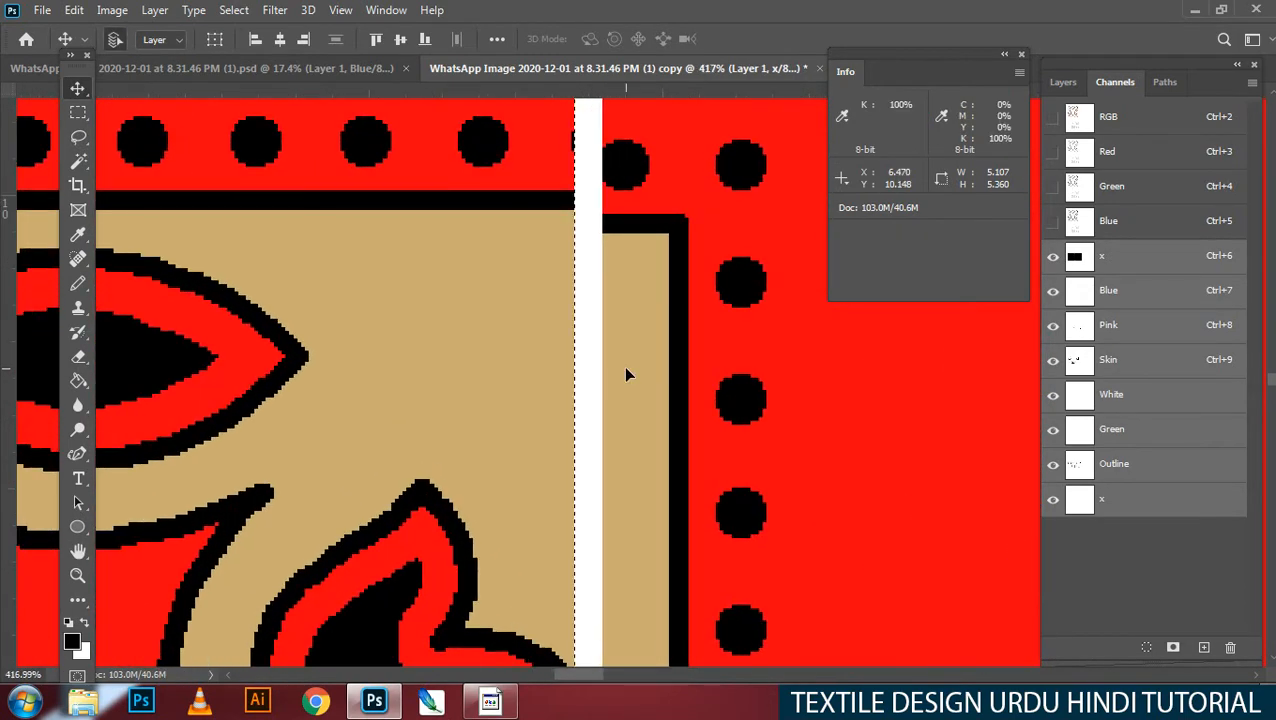
{"action": "key", "text": "Right"}
{"action": "key", "text": "Right"}
{"action": "key", "text": "Right"}
{"action": "key", "text": "Right"}
{"action": "key", "text": "Right"}
{"action": "key", "text": "Right"}
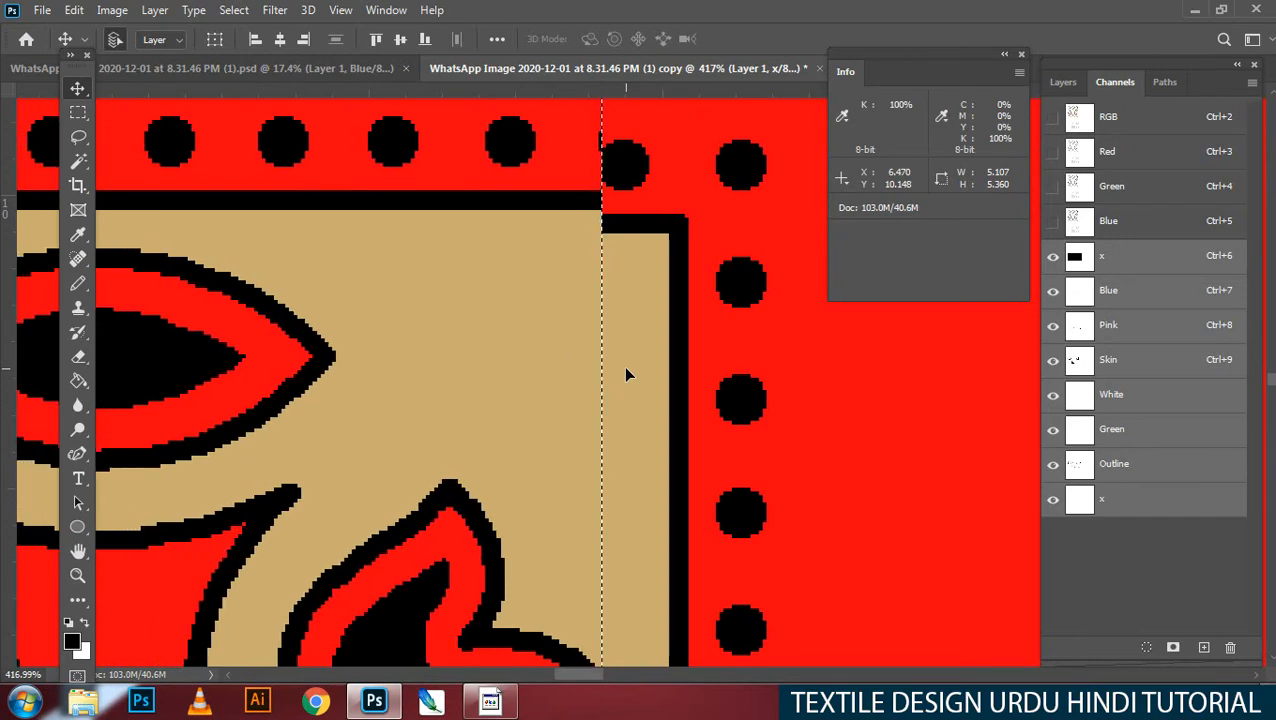
Step: Examine the seam between the two repeat boxes at the square's border and along the lower edge
{"action": "key", "text": "ctrl+space"}
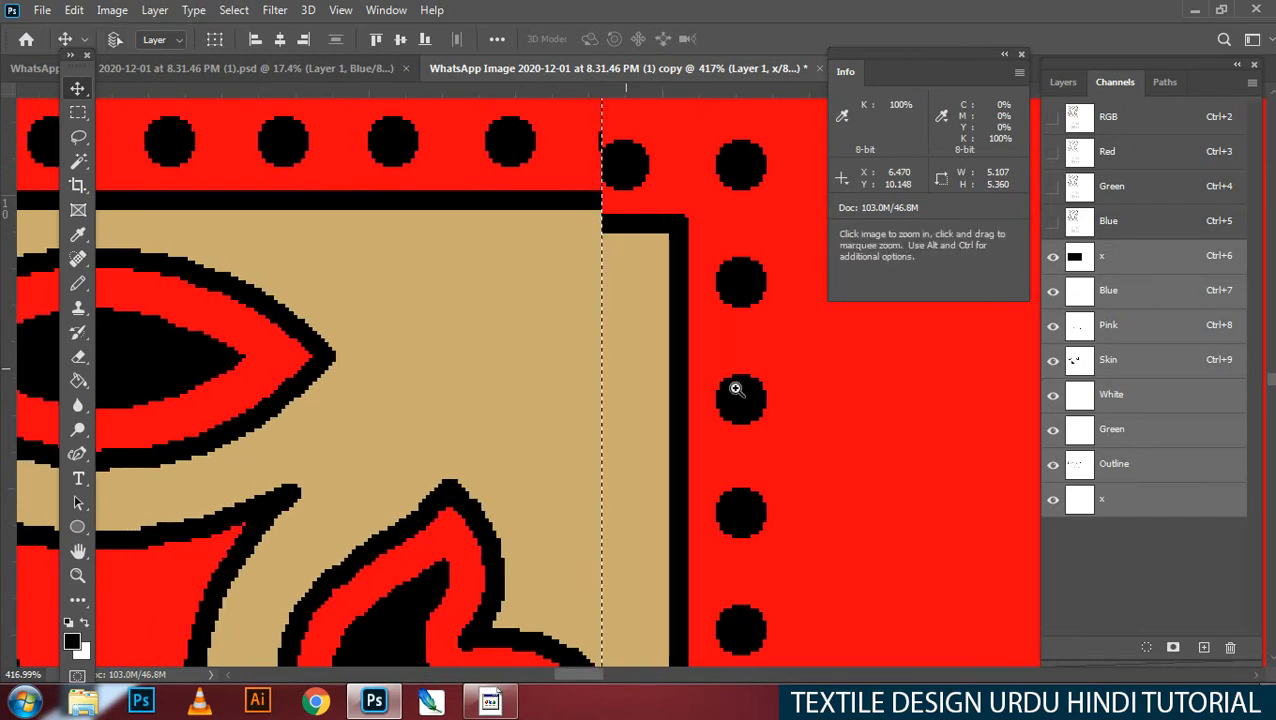
{"action": "left_click_drag", "start_coordinate": [735, 389], "coordinate": [550, 415]}
{"action": "left_click_drag", "start_coordinate": [698, 443], "coordinate": [606, 299]}
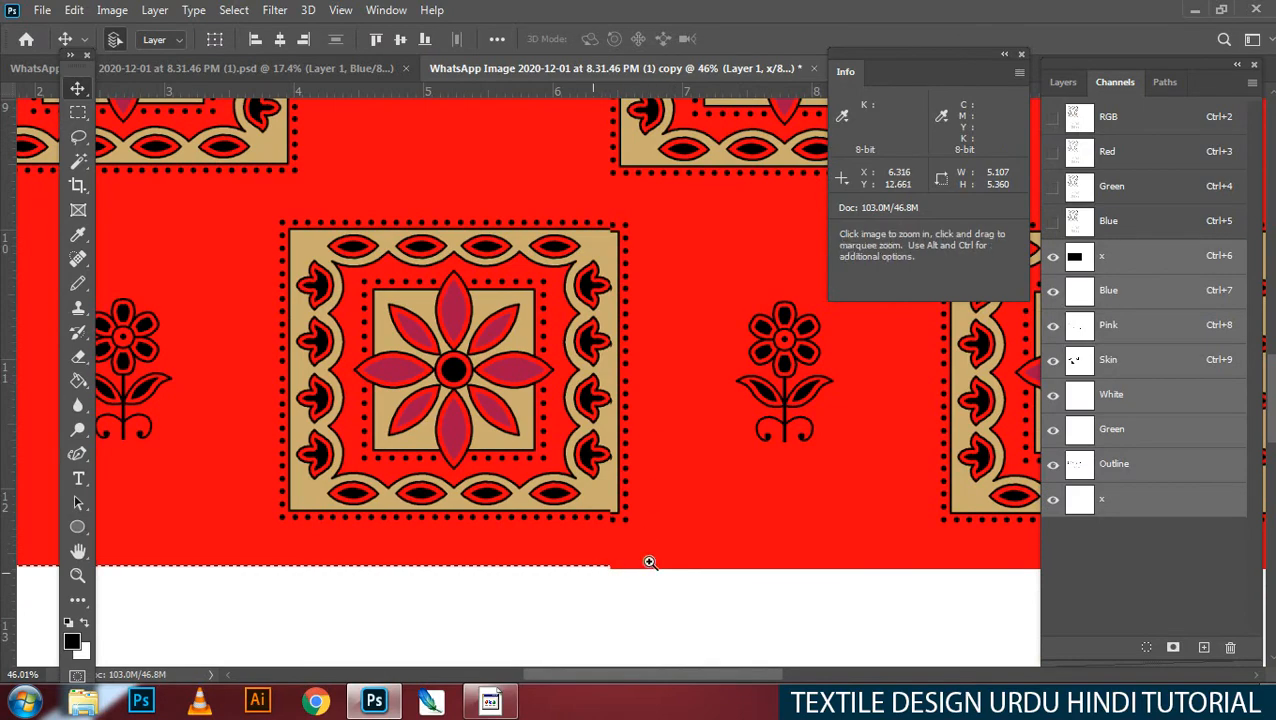
{"action": "left_click_drag", "start_coordinate": [594, 572], "coordinate": [752, 512]}
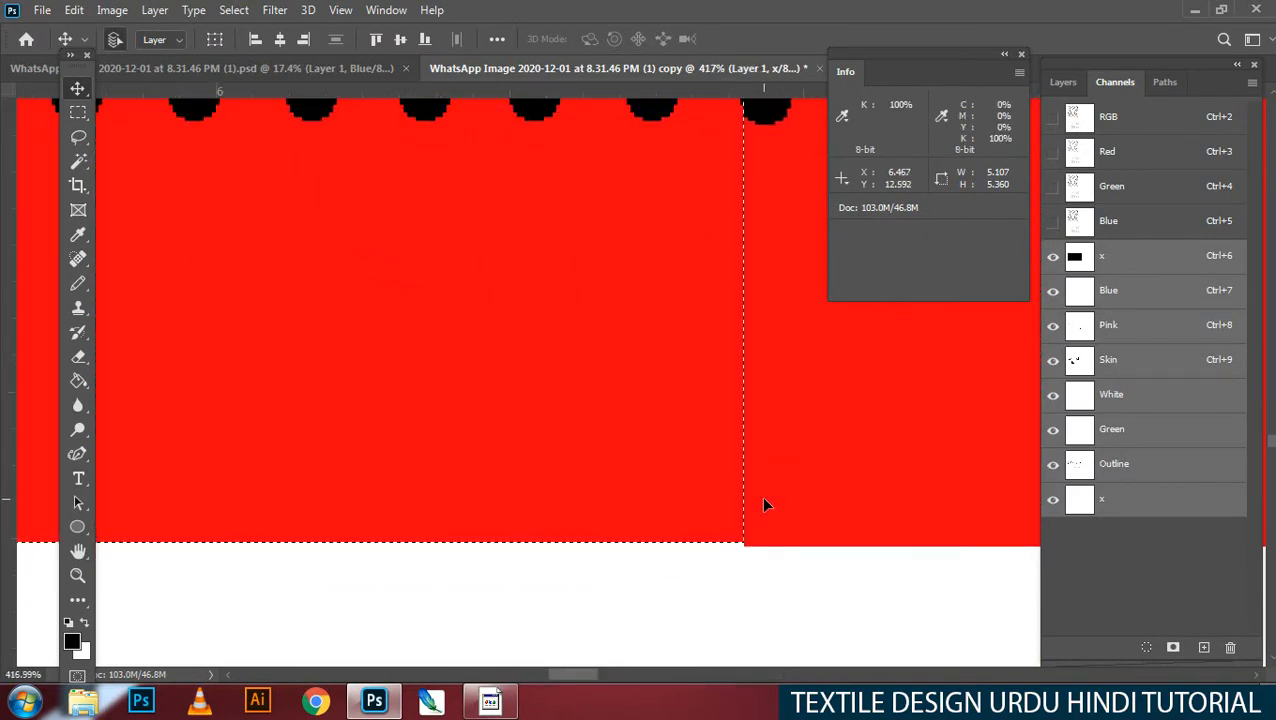
{"action": "key", "text": "ctrl+space"}
{"action": "left_click_drag", "start_coordinate": [661, 330], "coordinate": [581, 431]}
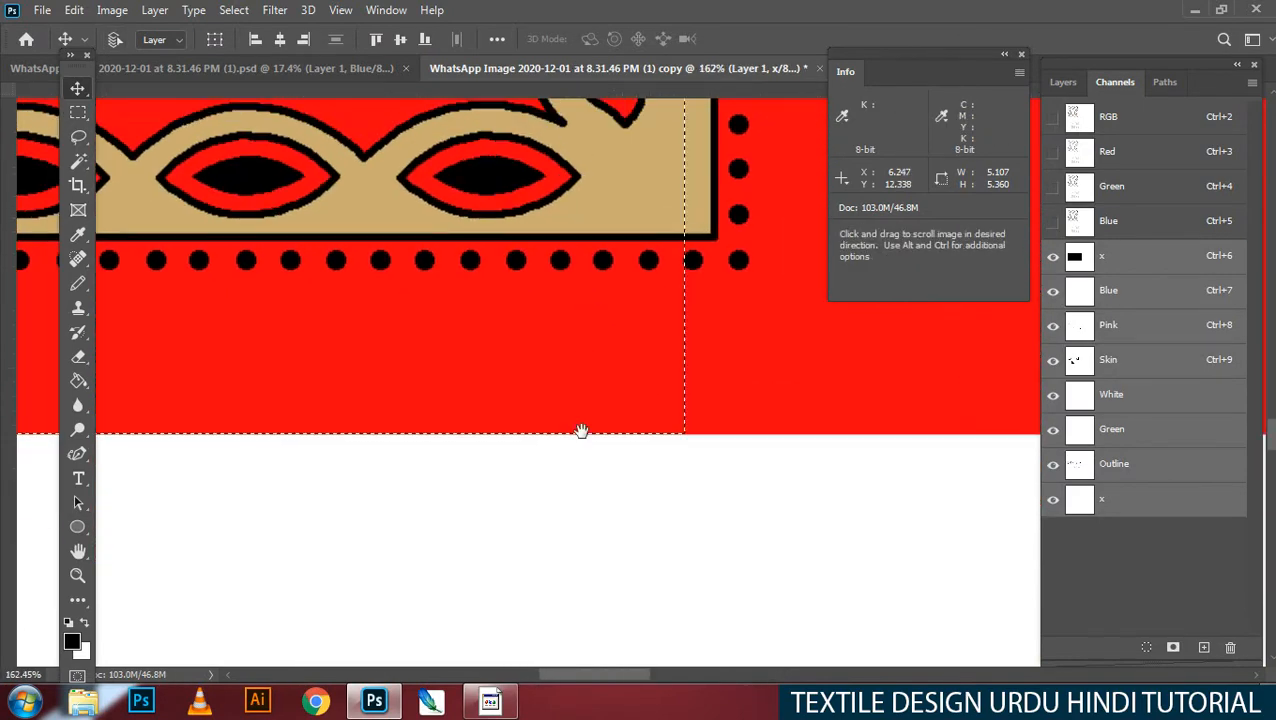
{"action": "left_click_drag", "start_coordinate": [602, 210], "coordinate": [573, 550]}
{"action": "left_click_drag", "start_coordinate": [578, 288], "coordinate": [595, 608]}
{"action": "left_click_drag", "start_coordinate": [580, 310], "coordinate": [603, 609]}
{"action": "left_click_drag", "start_coordinate": [617, 363], "coordinate": [475, 400]}
Step: Undo the test copy of the repeat box and crop the canvas to the selected repeat
{"action": "key", "text": "ctrl+z"}
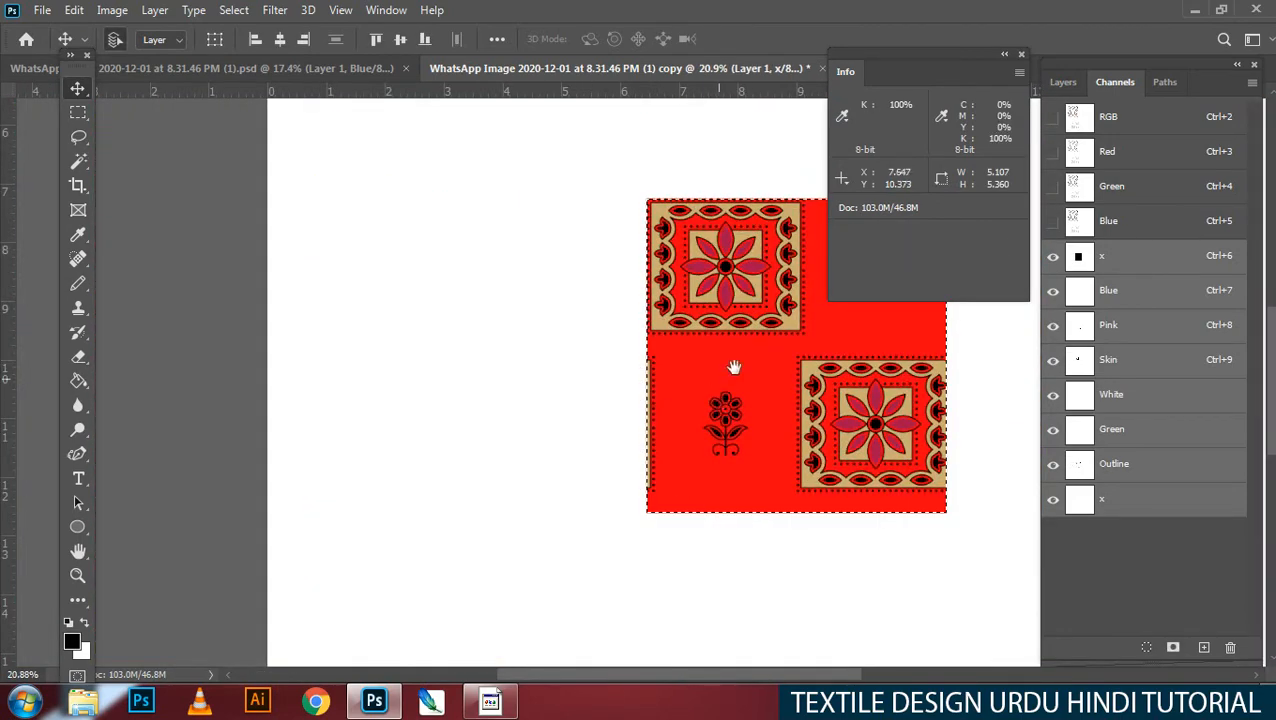
{"action": "left_click_drag", "start_coordinate": [817, 343], "coordinate": [603, 371]}
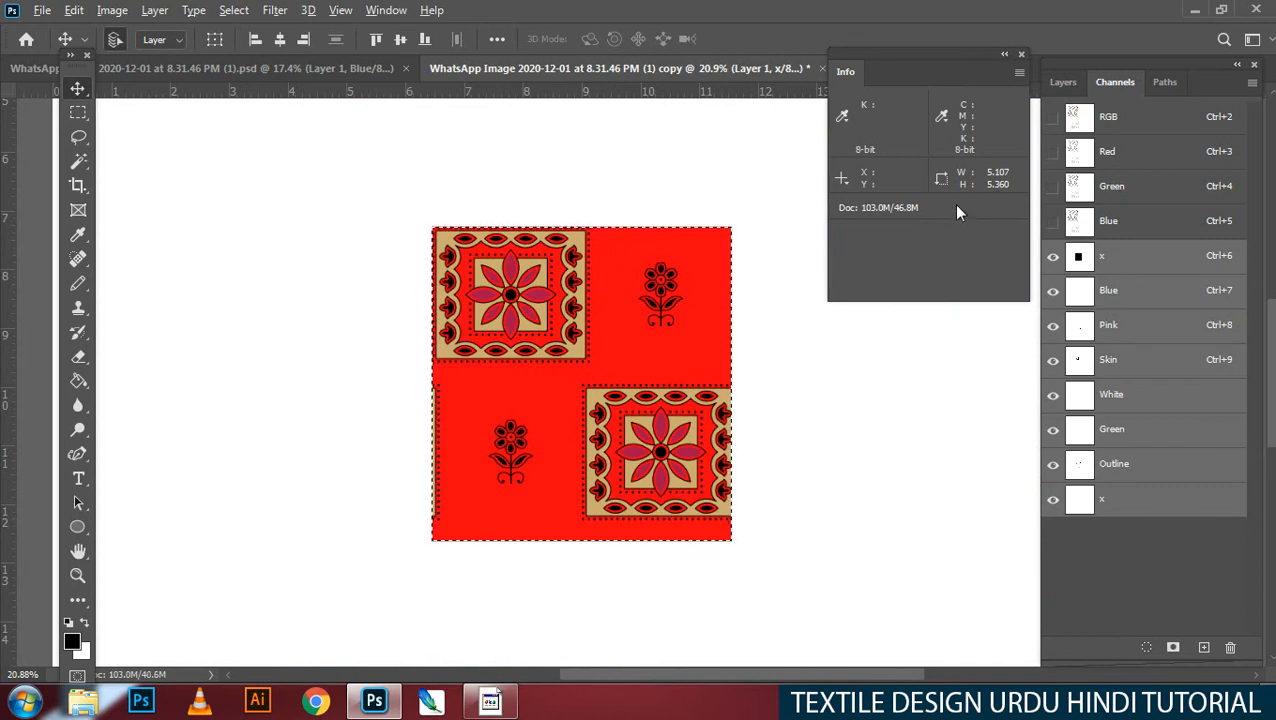
{"action": "key", "text": "alt+i"}
{"action": "key", "text": "p"}
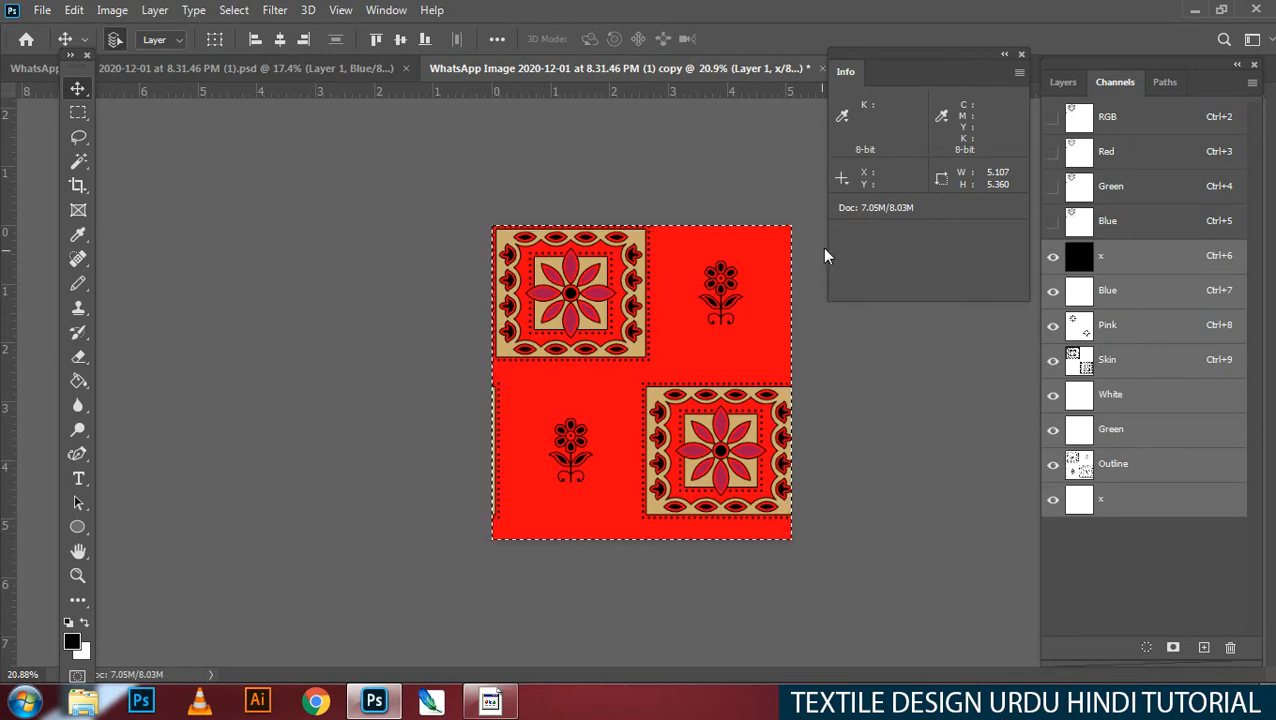
Step: Try resizing the cropped repeat to a height of 5 inches, and undo that resize
{"action": "key", "text": "h"}
{"action": "key", "text": "ctrl+alt+i"}
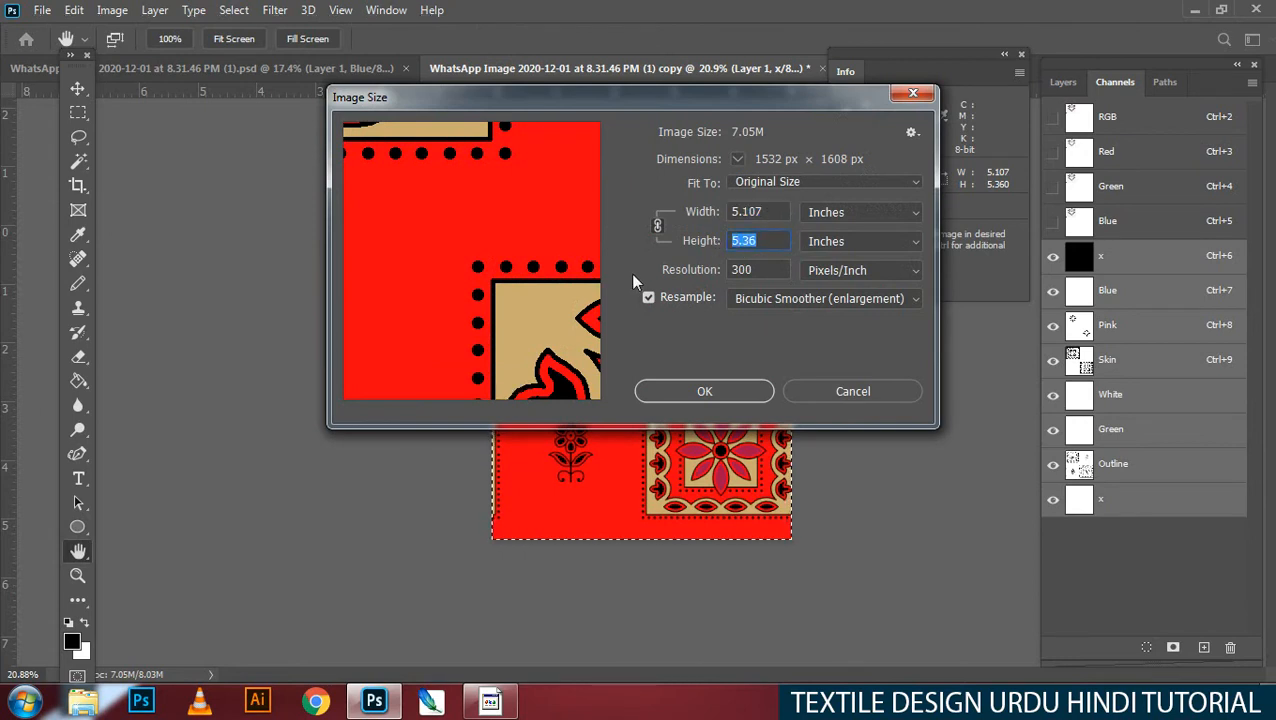
{"action": "type", "text": "5"}
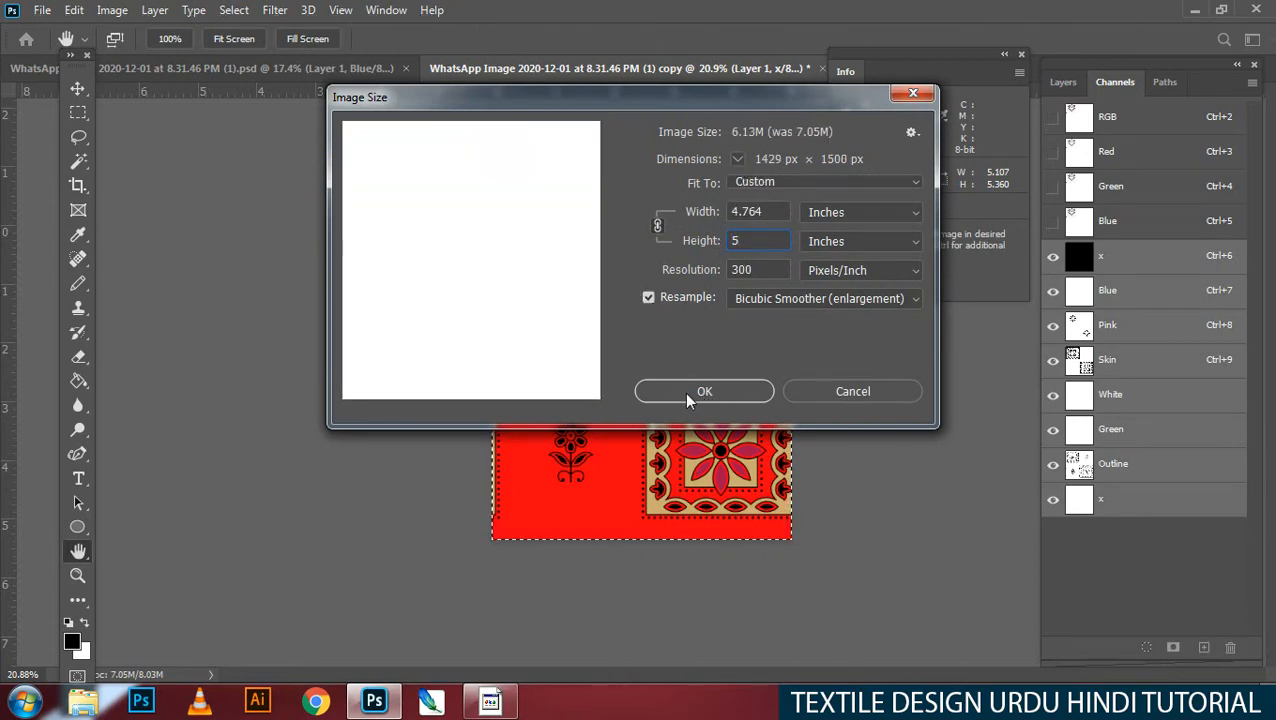
{"action": "left_click", "coordinate": [694, 391]}
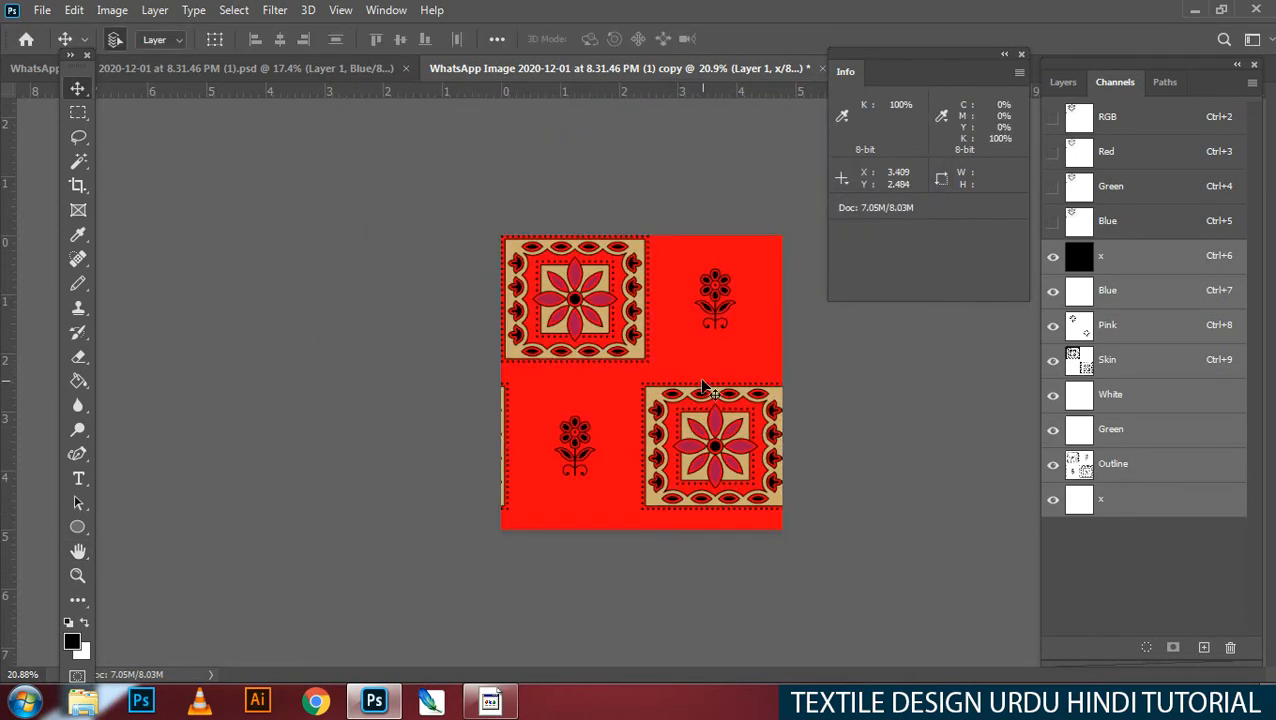
{"action": "key", "text": "ctrl+z"}
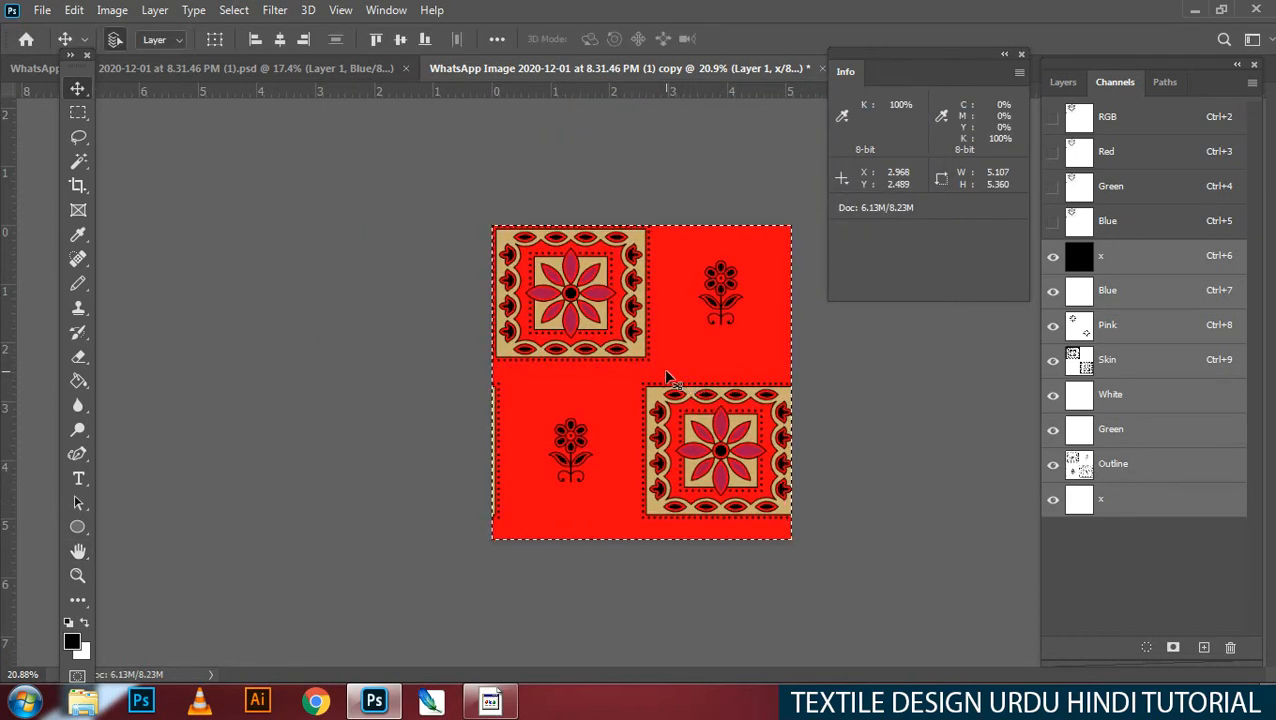
Step: Resize the repeat image proportionally to a height of 5 inches, and select and copy the whole canvas
{"action": "key", "text": "ctrl+alt+i"}
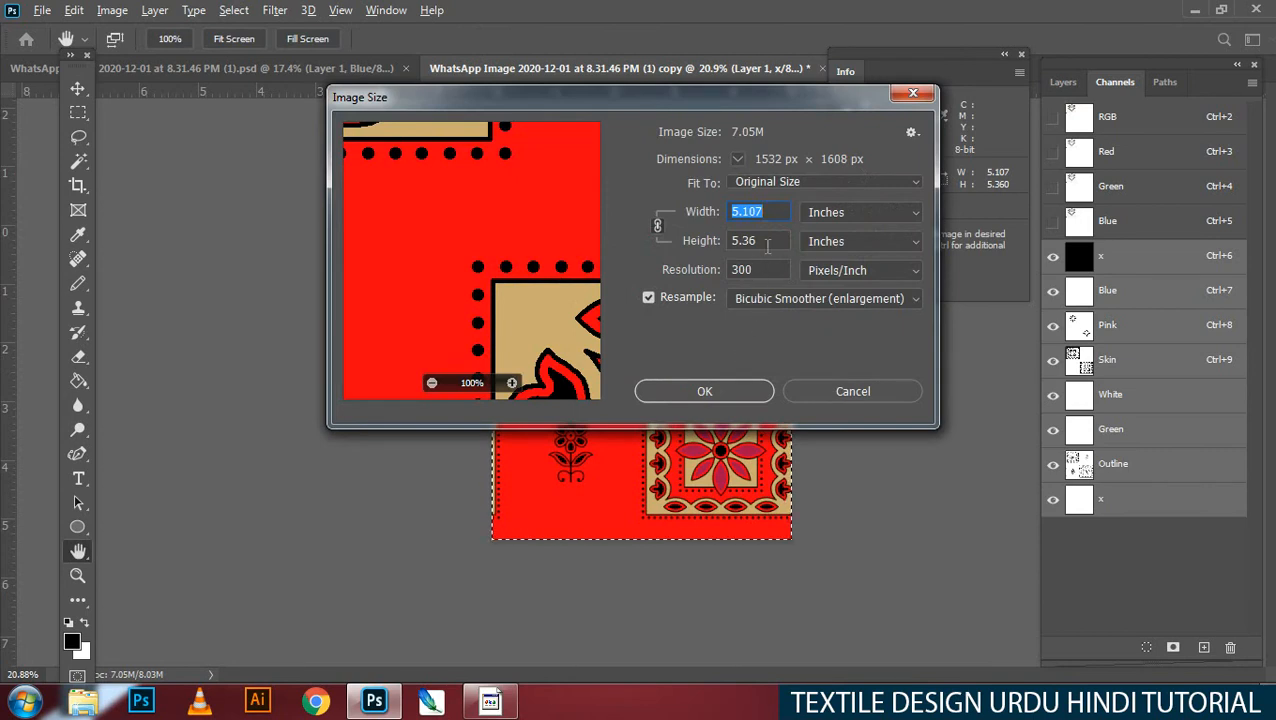
{"action": "key", "text": "Tab"}
{"action": "type", "text": "5"}
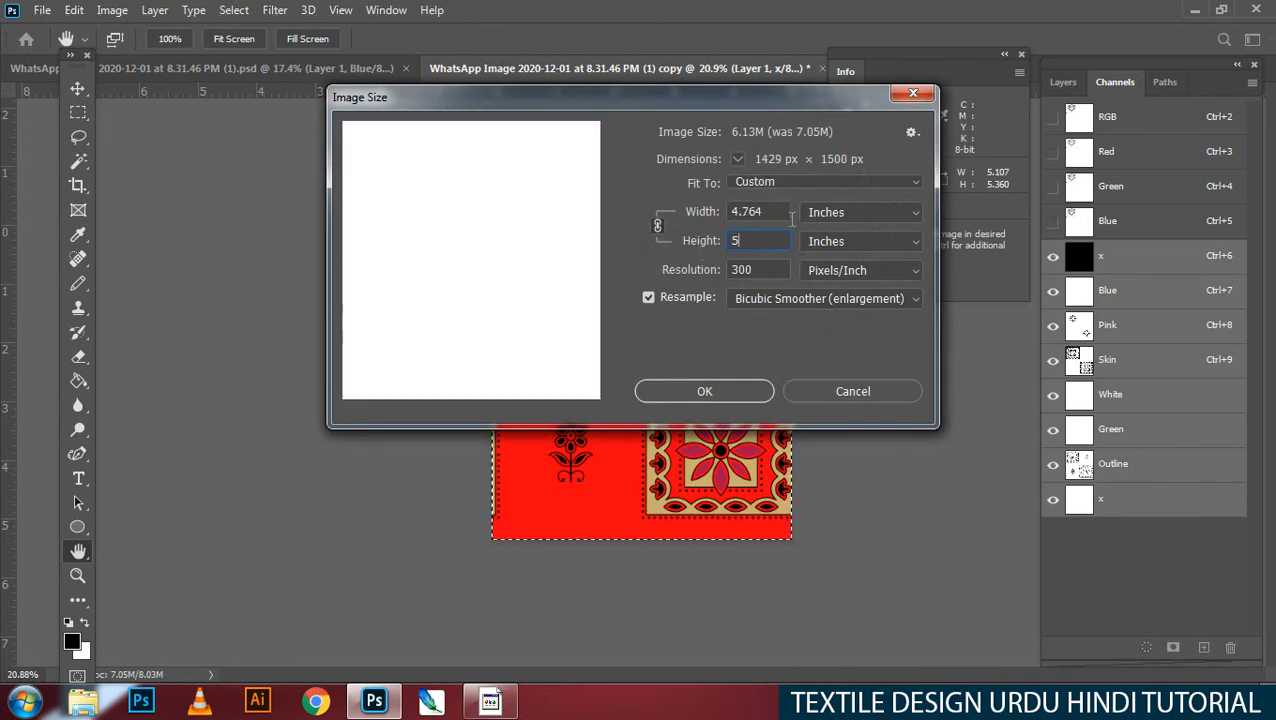
{"action": "left_click", "coordinate": [703, 392]}
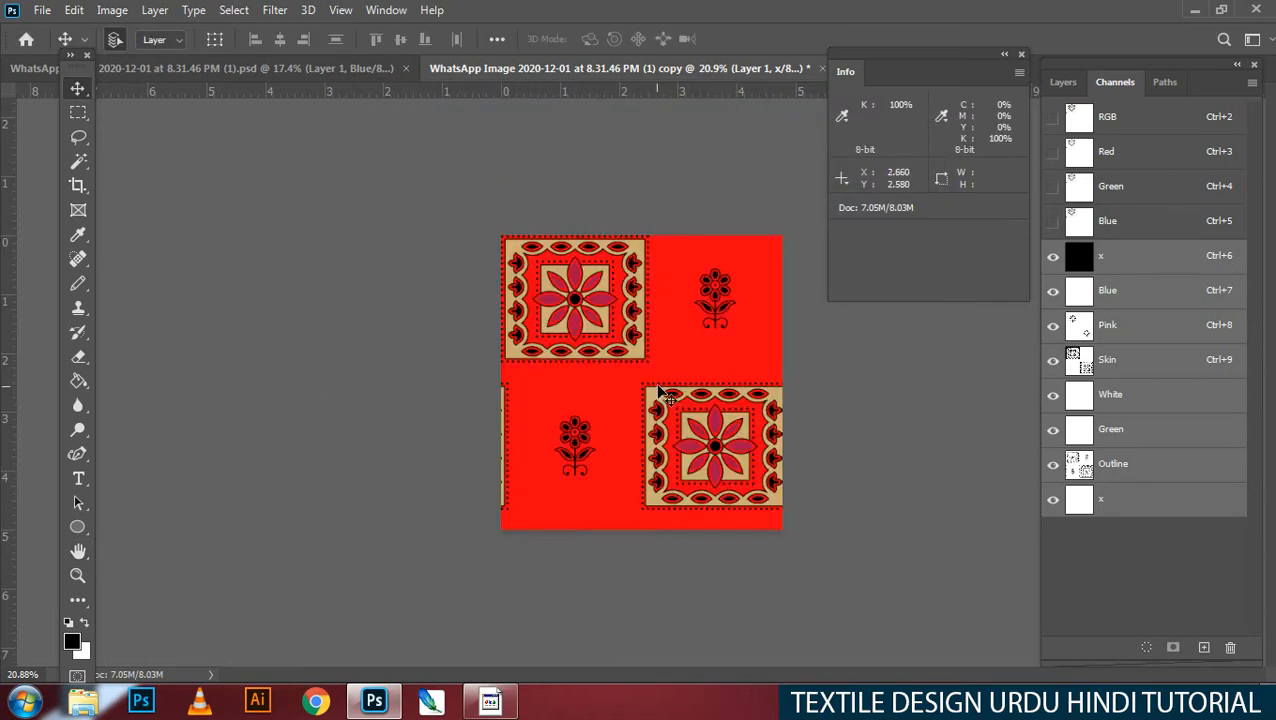
{"action": "left_click_drag", "start_coordinate": [655, 408], "coordinate": [693, 411]}
{"action": "key", "text": "ctrl+a"}
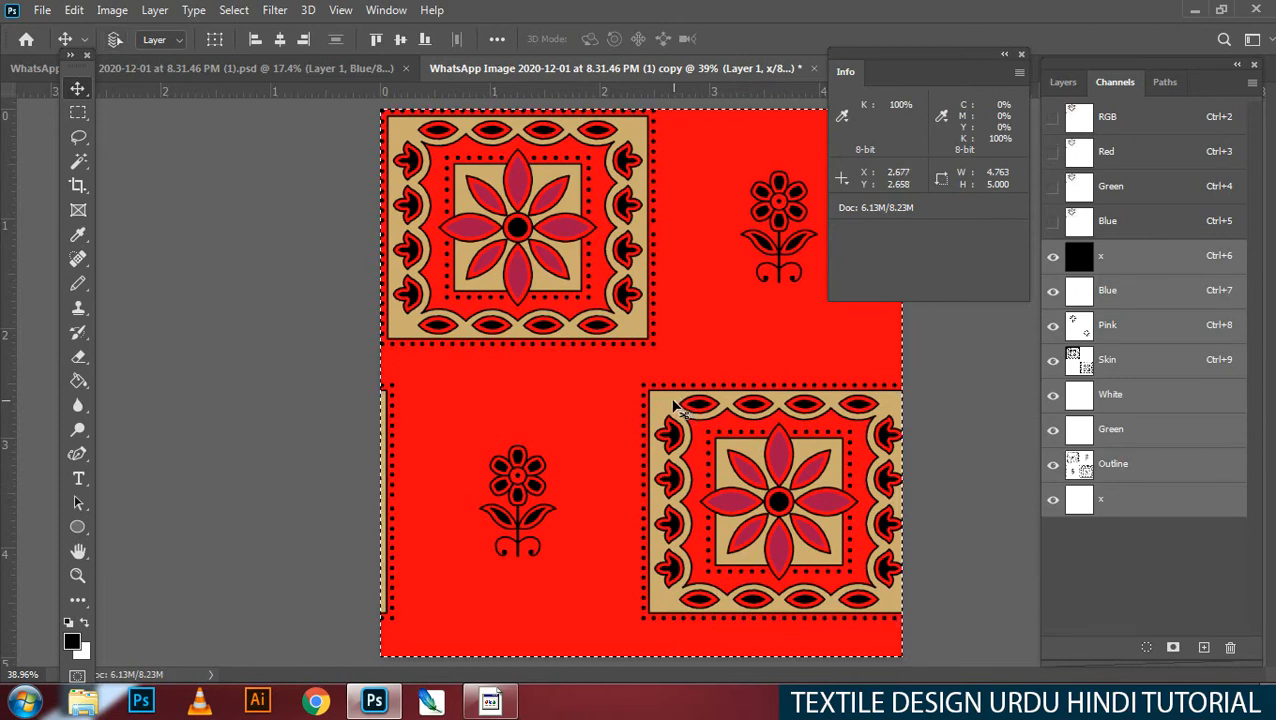
Step: Switch to the original .psd document and delete the rows of square and flower motifs from its spot channels
{"action": "key", "text": "ctrl+shift+Tab"}
{"action": "scroll", "coordinate": [665, 425], "scroll_direction": "down", "scroll_amount": 5, "text": "alt"}
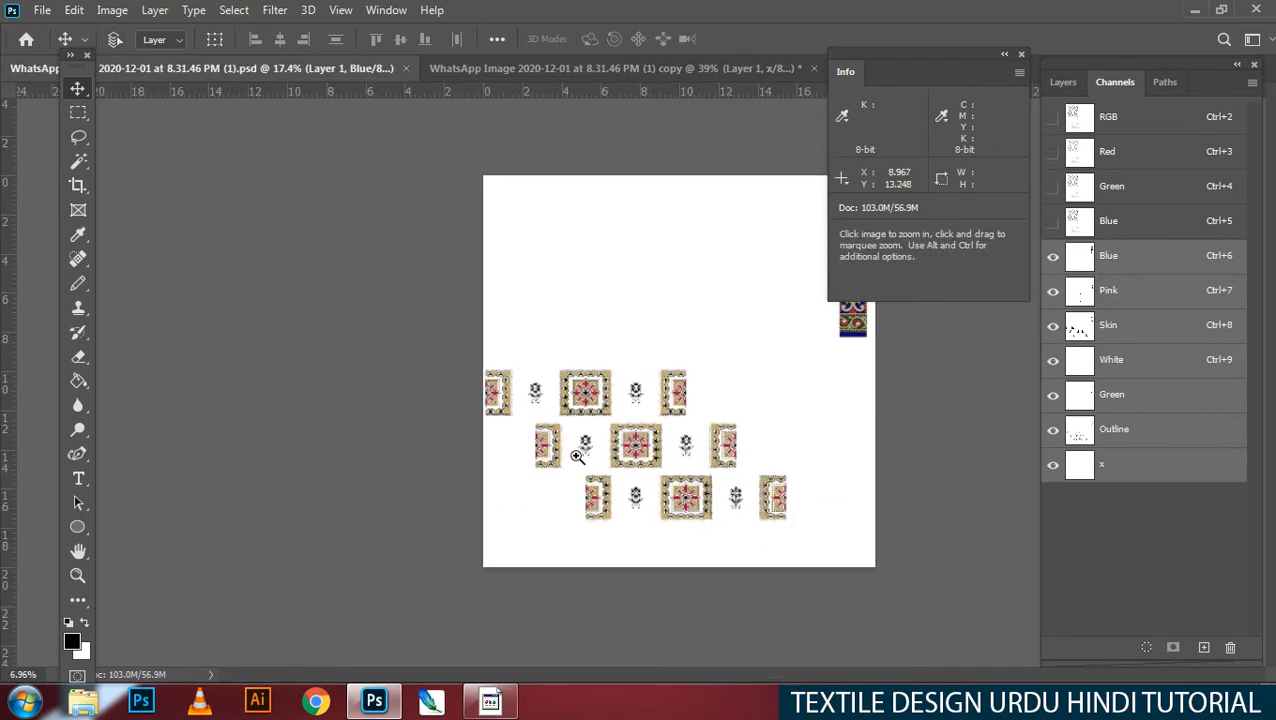
{"action": "key", "text": "m"}
{"action": "left_click_drag", "start_coordinate": [494, 398], "coordinate": [788, 560]}
{"action": "key", "text": "Delete"}
{"action": "key", "text": "ctrl+d"}
Step: Show the RGB composite and hide Layer 1, which holds the faded scan of squares and flowers
{"action": "left_click", "coordinate": [1052, 118]}
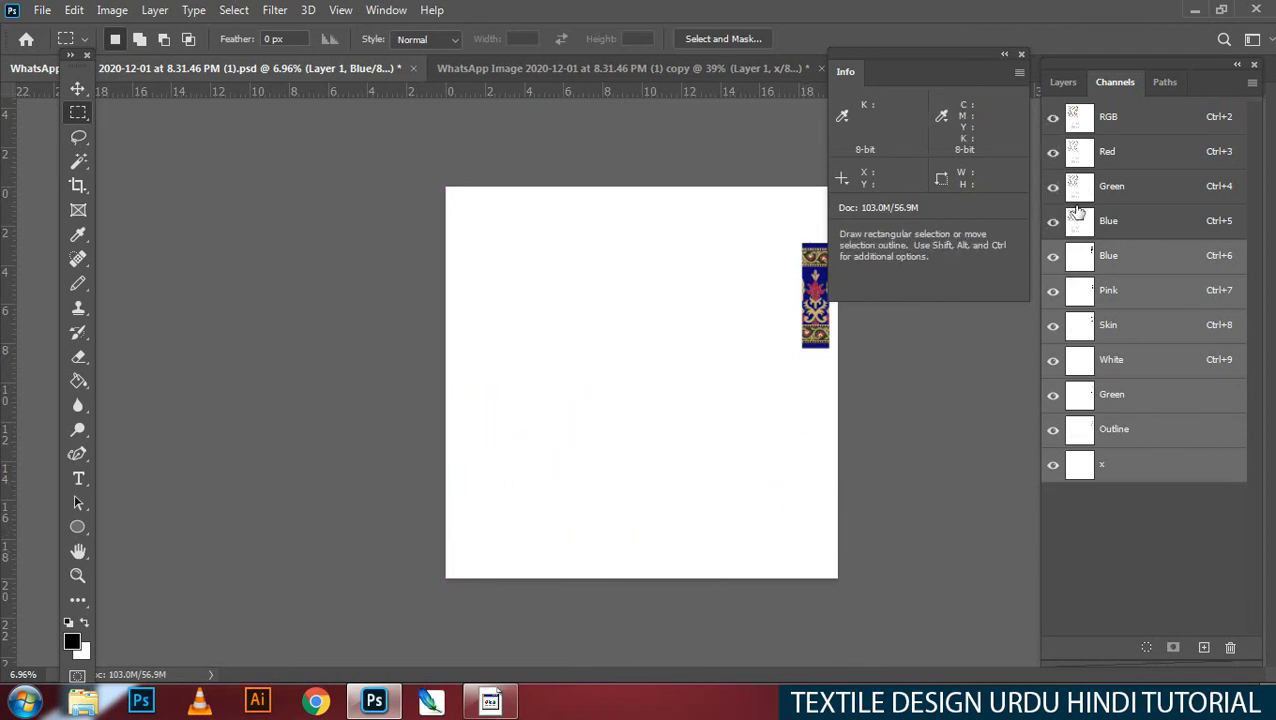
{"action": "left_click", "coordinate": [652, 428], "text": "ctrl"}
{"action": "key", "text": "ctrl+2"}
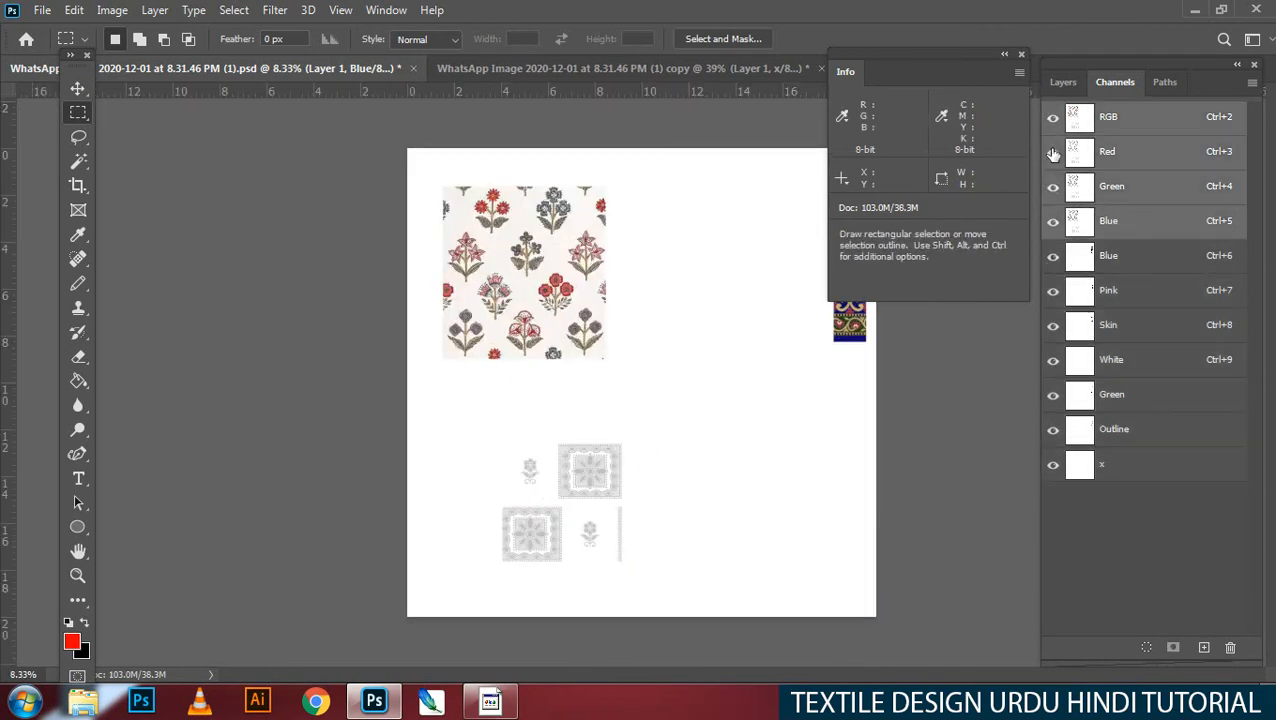
{"action": "left_click_drag", "start_coordinate": [431, 388], "coordinate": [751, 581]}
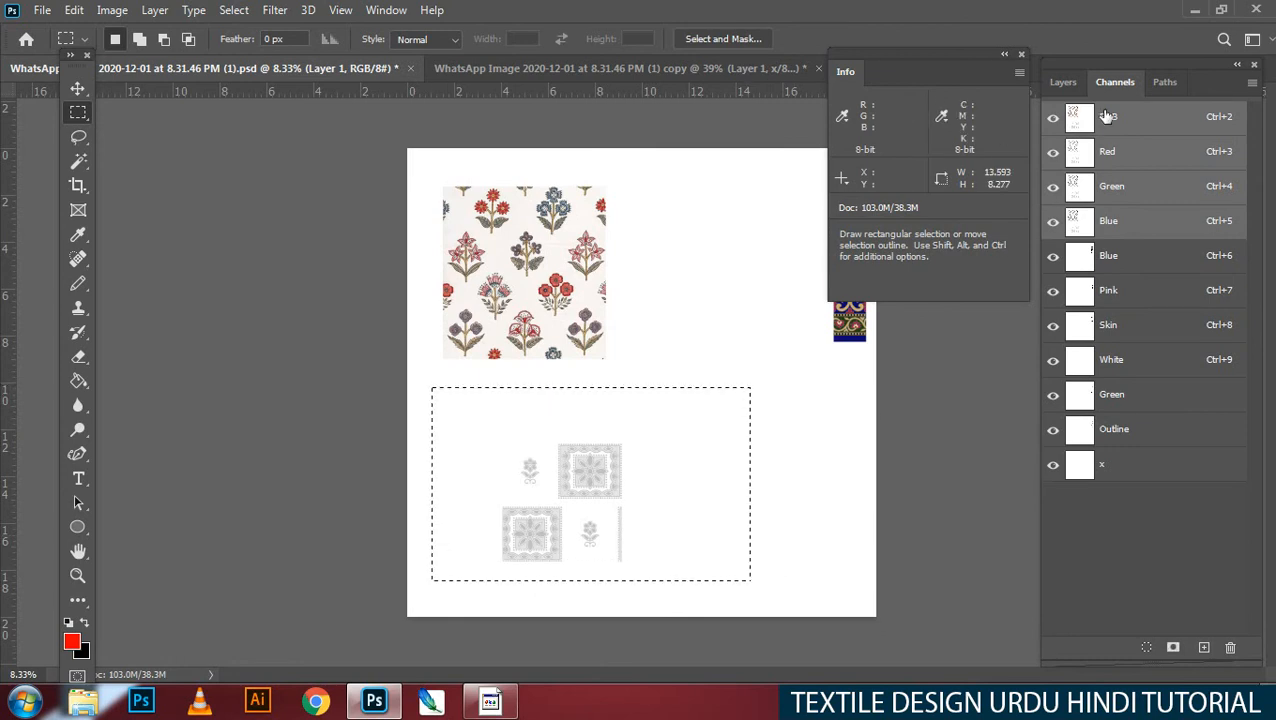
{"action": "left_click", "coordinate": [1067, 84]}
{"action": "key", "text": "ctrl+d"}
{"action": "left_click", "coordinate": [1055, 201]}
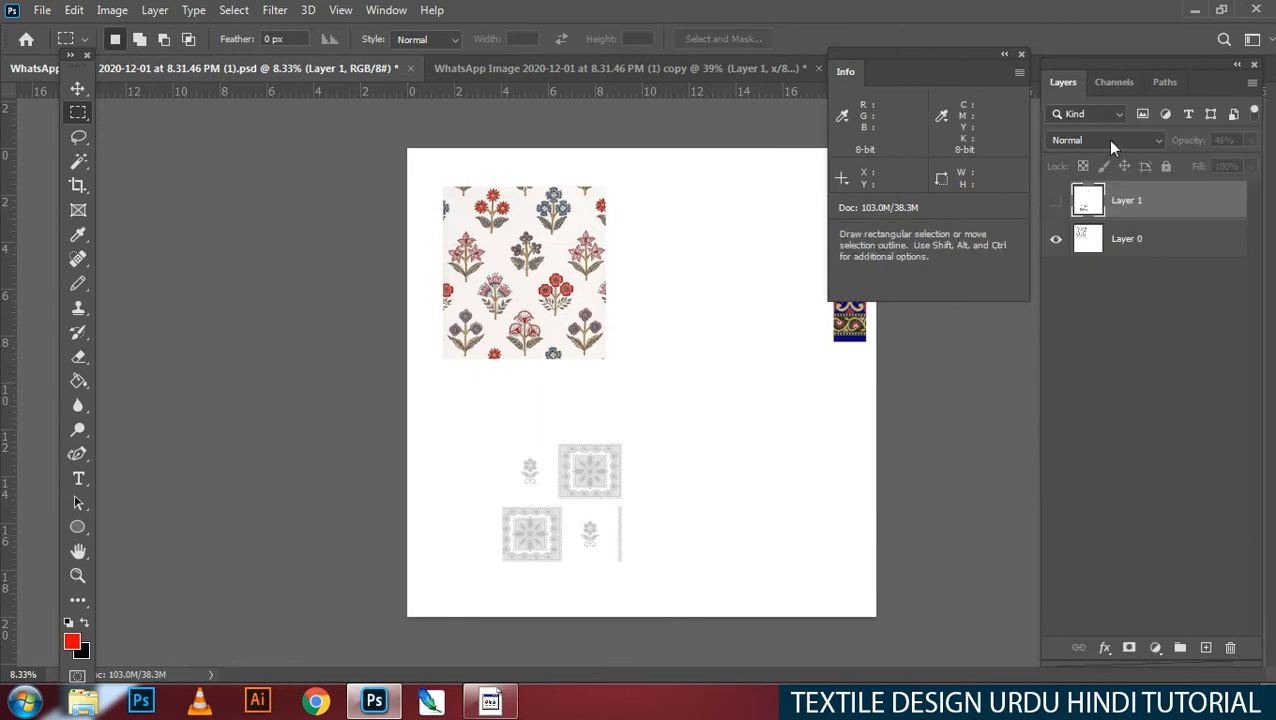
{"action": "left_click", "coordinate": [1112, 84]}
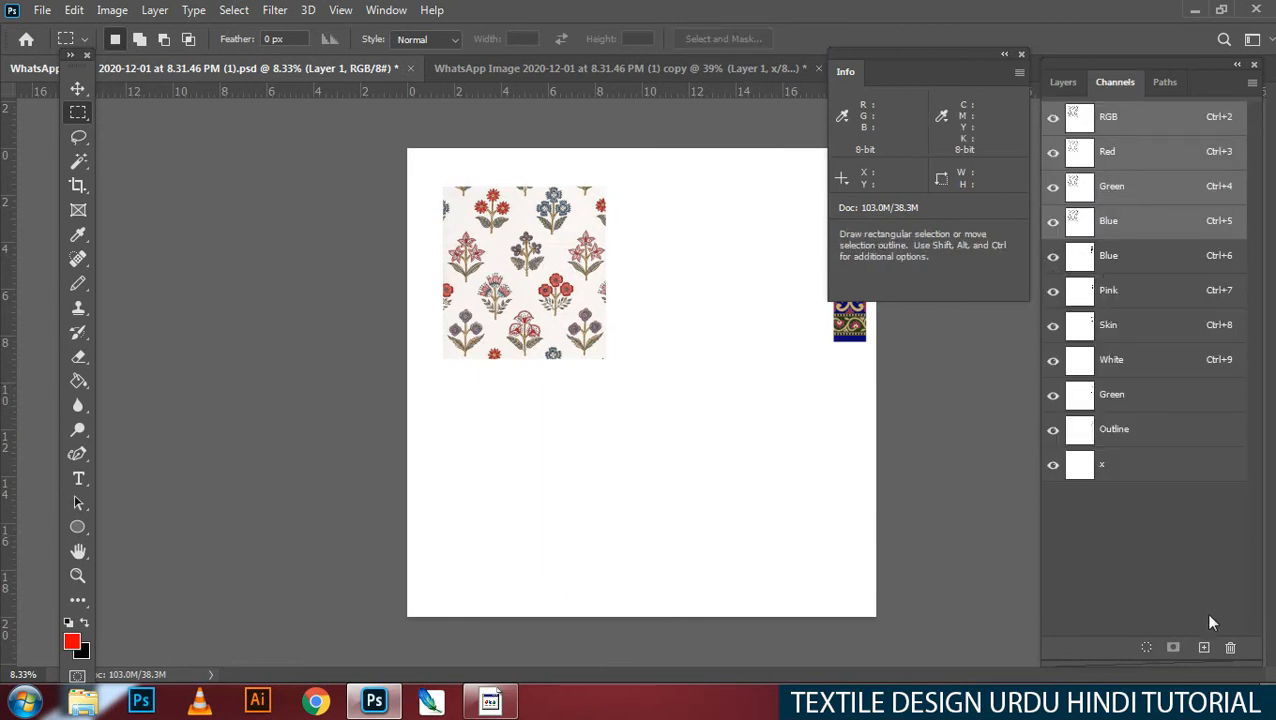
Step: Add a new spot channel x and move it above the Blue spot channel
{"action": "left_click", "coordinate": [1204, 649], "text": "ctrl"}
{"action": "key", "text": "Return"}
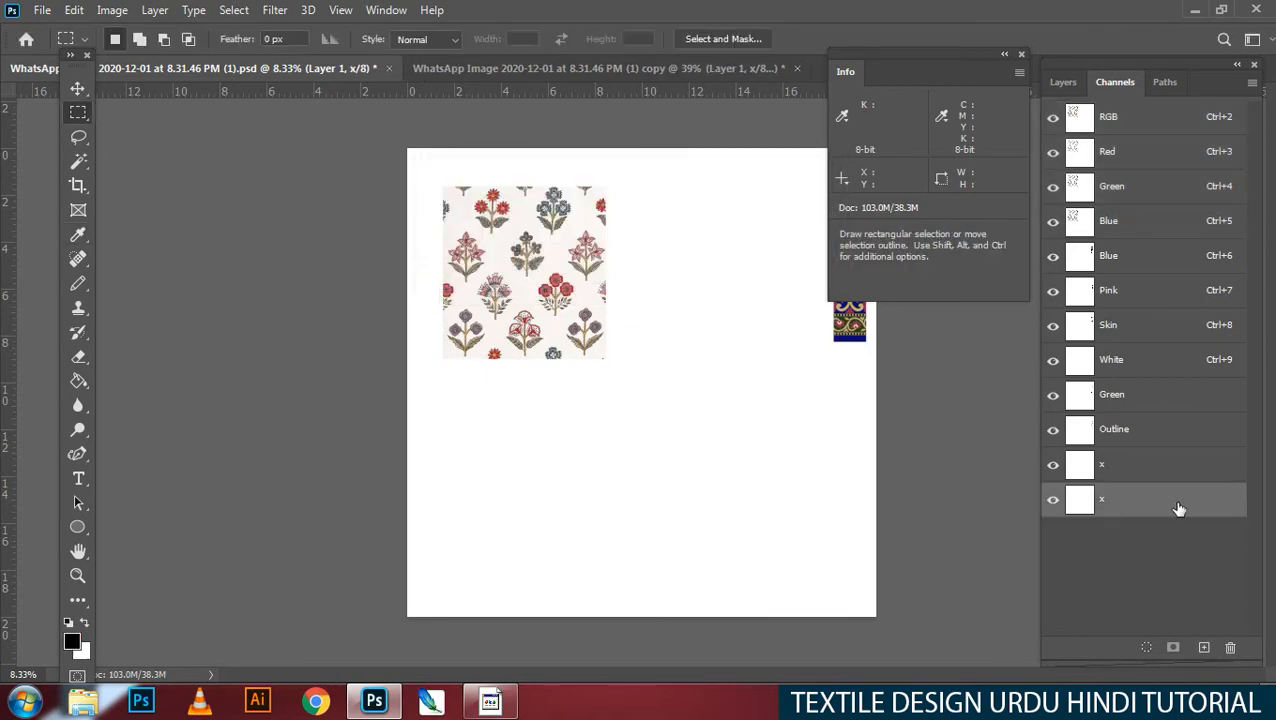
{"action": "left_click_drag", "start_coordinate": [1179, 509], "coordinate": [1185, 258]}
Step: Set the ink color of the new x spot channel to pale yellow, eedfa3
{"action": "double_click", "coordinate": [1188, 258]}
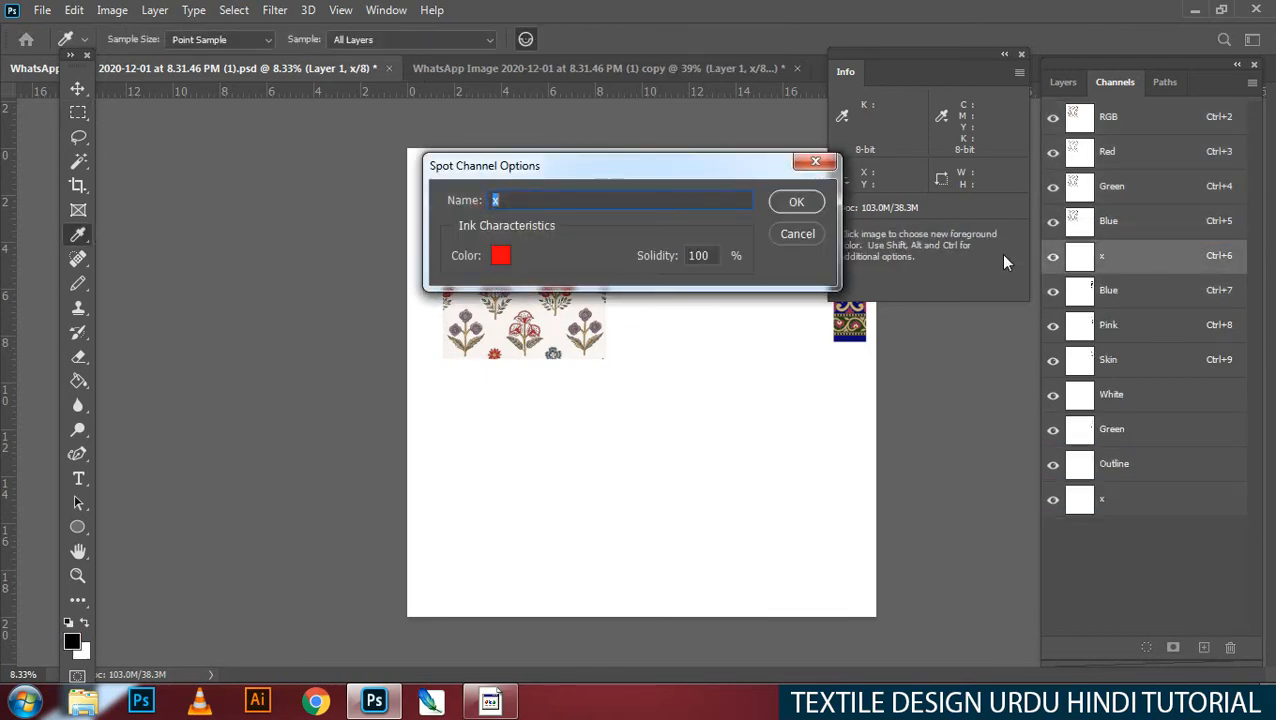
{"action": "left_click", "coordinate": [501, 256]}
{"action": "left_click", "coordinate": [814, 162]}
{"action": "left_click", "coordinate": [816, 152]}
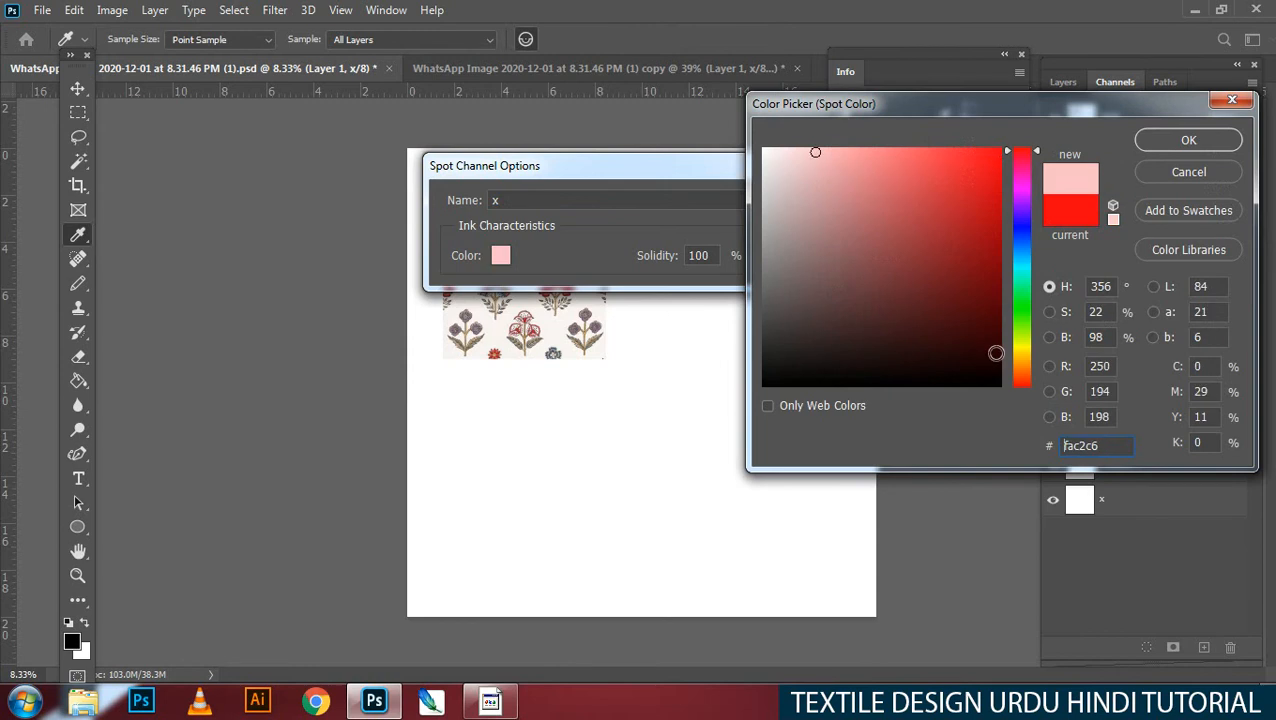
{"action": "left_click", "coordinate": [1022, 348]}
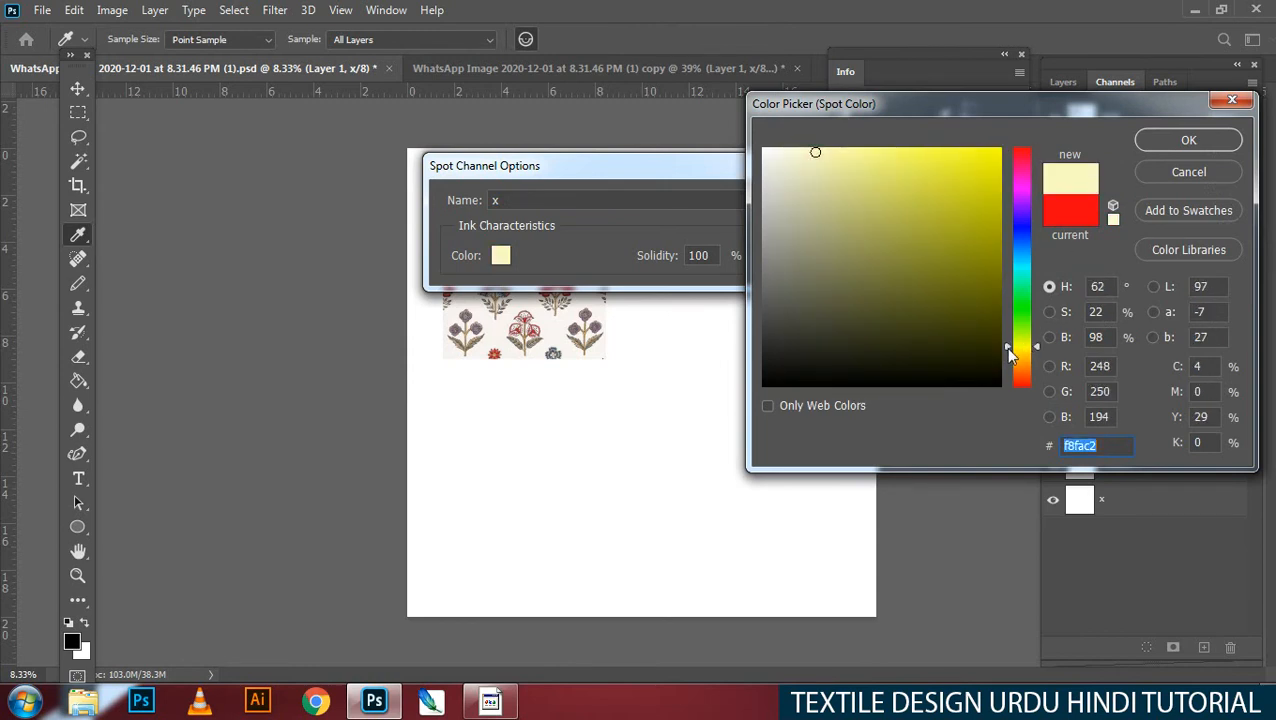
{"action": "left_click_drag", "start_coordinate": [1009, 347], "coordinate": [1014, 356]}
{"action": "left_click_drag", "start_coordinate": [817, 172], "coordinate": [847, 166]}
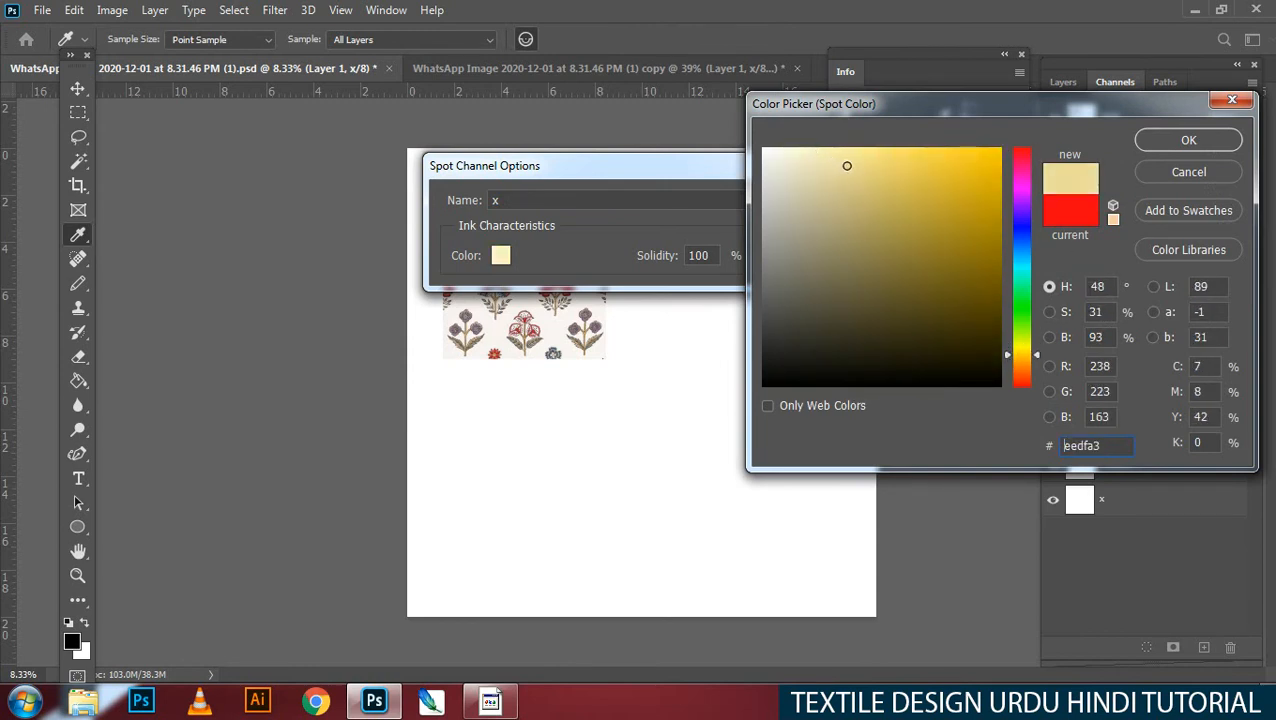
{"action": "left_click", "coordinate": [1184, 139]}
{"action": "left_click", "coordinate": [792, 203]}
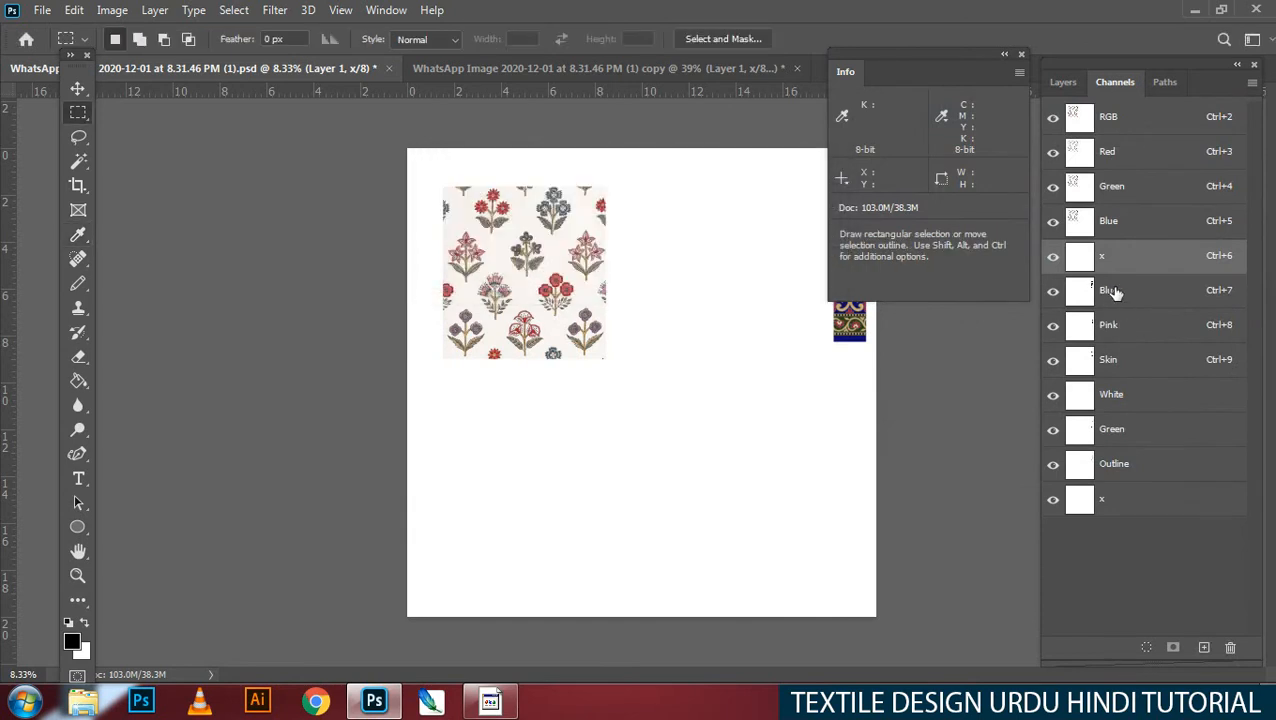
Step: Select all spot channels from the upper x to the lower x and paste the copied repeat into them
{"action": "left_click", "coordinate": [1113, 291], "text": "shift"}
{"action": "left_click", "coordinate": [1120, 325], "text": "shift"}
{"action": "left_click", "coordinate": [1121, 360], "text": "shift"}
{"action": "left_click", "coordinate": [1120, 395], "text": "shift"}
{"action": "left_click", "coordinate": [1121, 430], "text": "shift"}
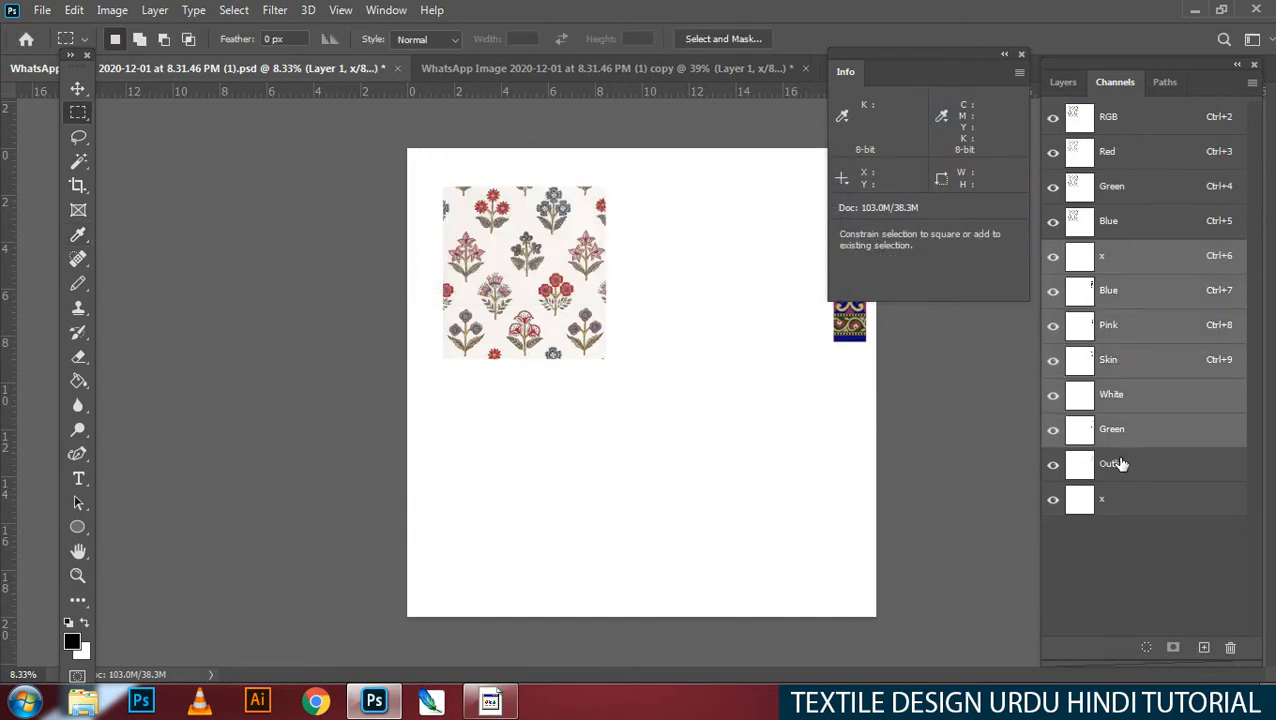
{"action": "left_click", "coordinate": [1120, 463], "text": "shift"}
{"action": "left_click", "coordinate": [1110, 499], "text": "shift"}
{"action": "key", "text": "ctrl+v"}
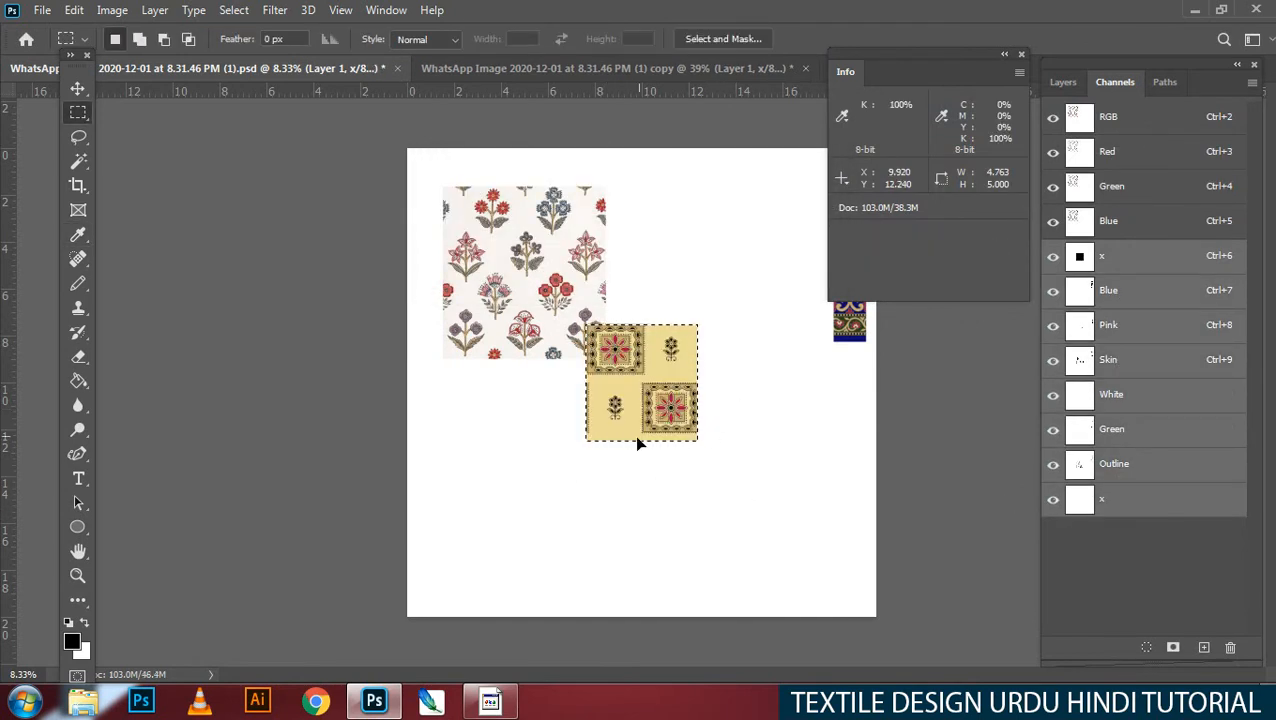
Step: Move the pasted repeat box into the empty white area below the floral print and deselect it
{"action": "key", "text": "v"}
{"action": "left_click_drag", "start_coordinate": [655, 405], "coordinate": [600, 500]}
{"action": "left_click_drag", "start_coordinate": [611, 499], "coordinate": [676, 434]}
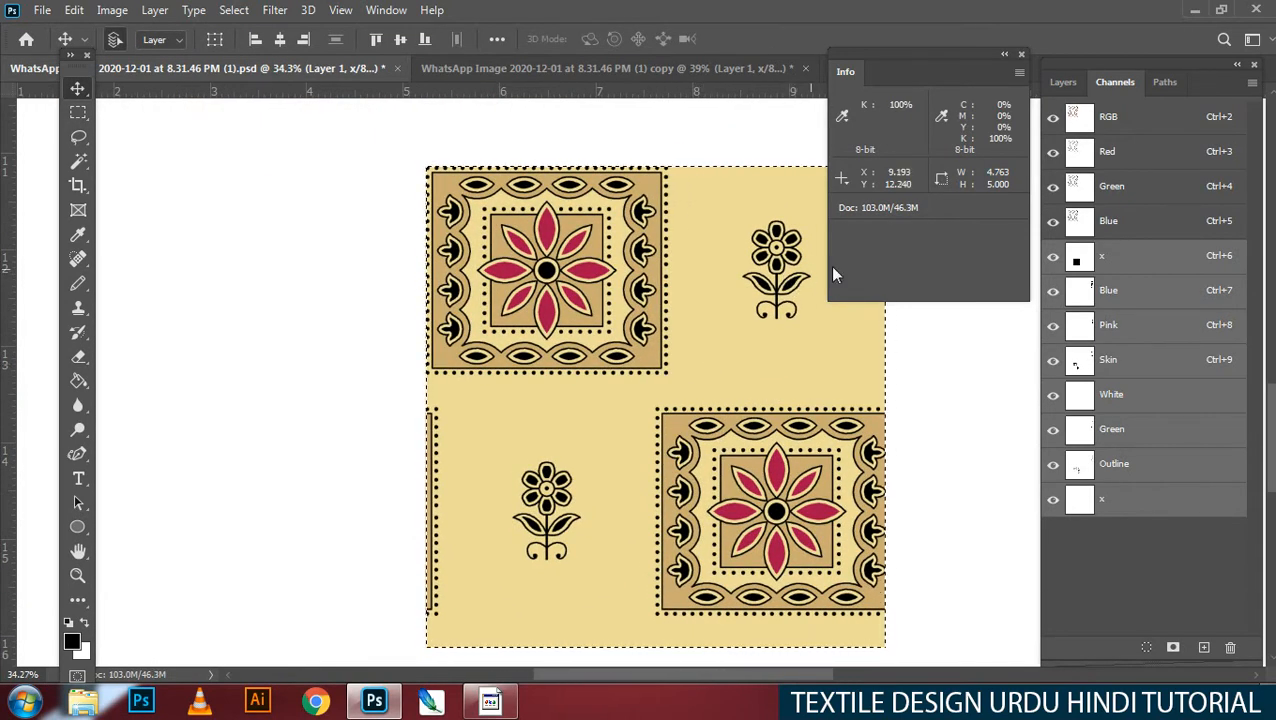
{"action": "left_click_drag", "start_coordinate": [692, 402], "coordinate": [562, 388]}
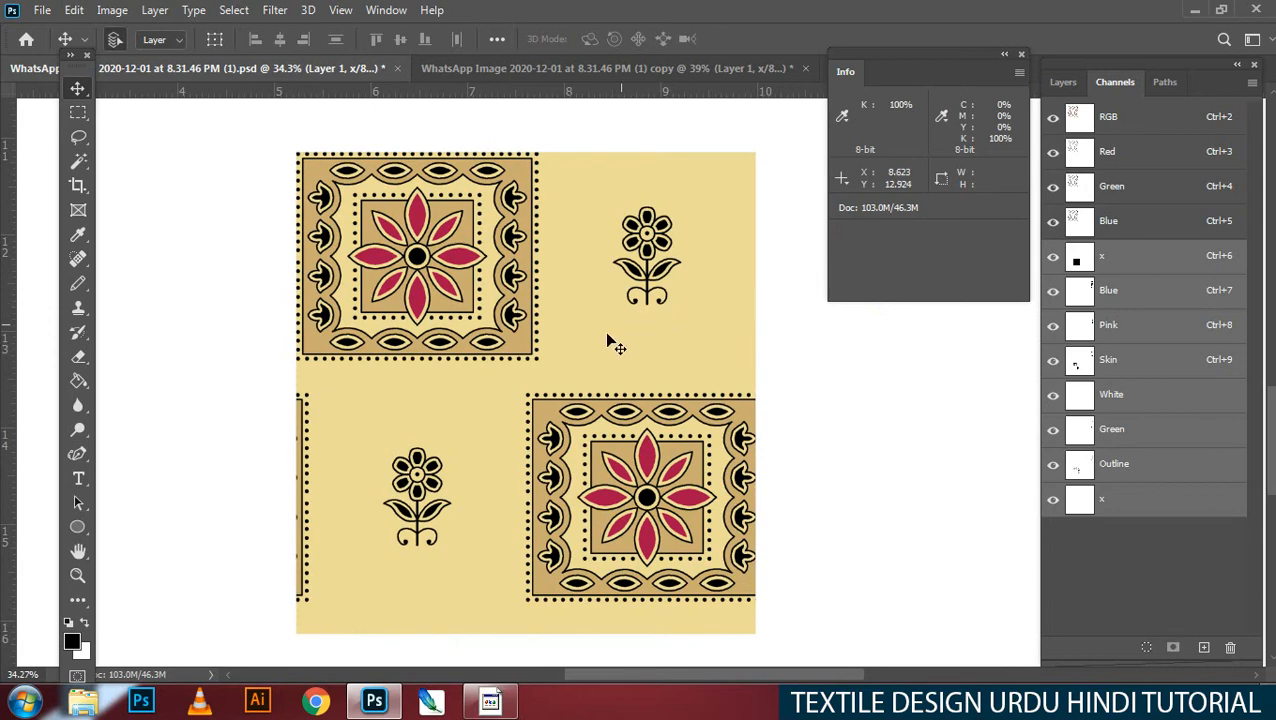
Step: Try to select the black petal centers of the upper flower on the Outline channel with the Magic Wand
{"action": "left_click", "coordinate": [1128, 438]}
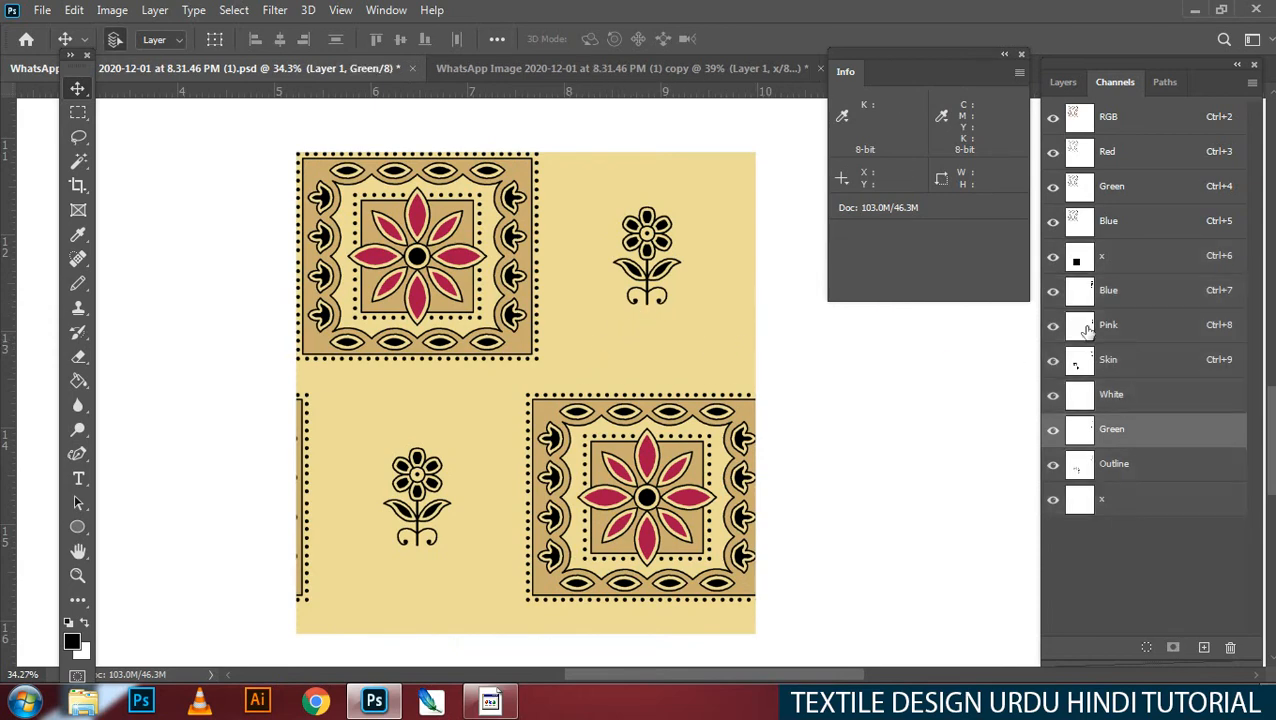
{"action": "left_click_drag", "start_coordinate": [712, 239], "coordinate": [620, 318]}
{"action": "left_click_drag", "start_coordinate": [629, 195], "coordinate": [628, 330]}
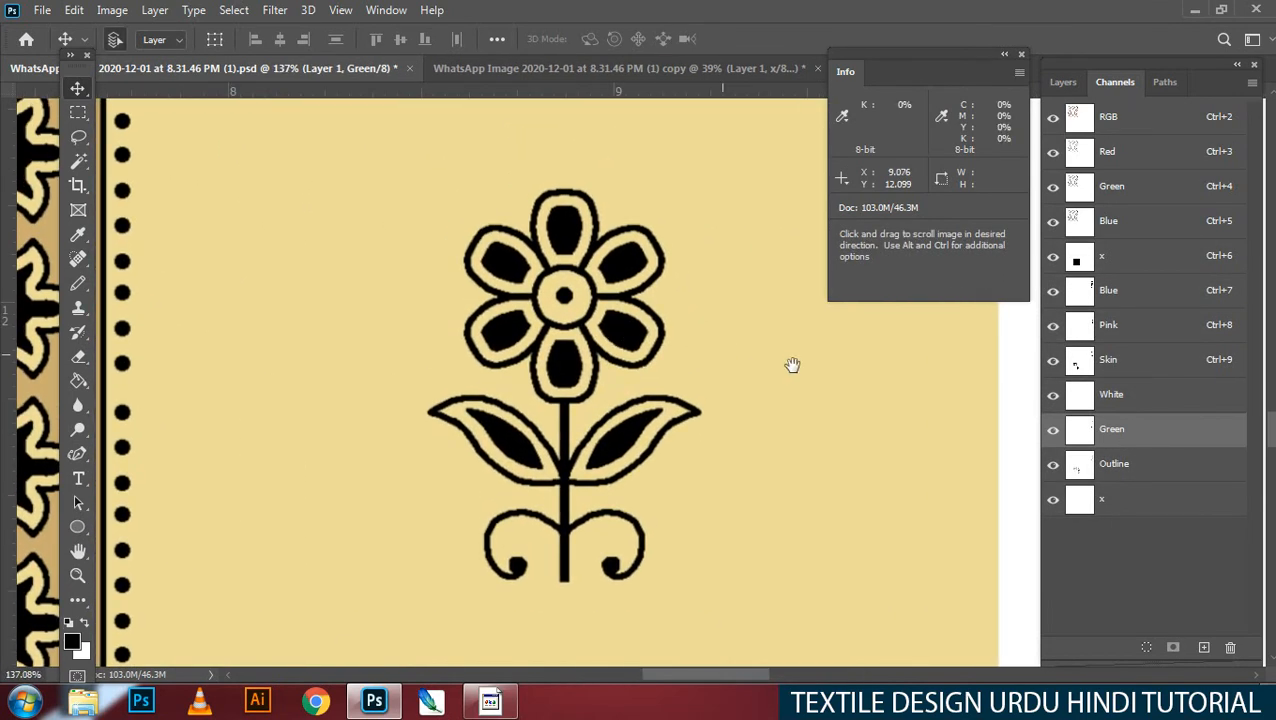
{"action": "left_click", "coordinate": [1110, 465]}
{"action": "key", "text": "w"}
{"action": "left_click", "coordinate": [552, 240]}
{"action": "left_click", "coordinate": [505, 262], "text": "shift"}
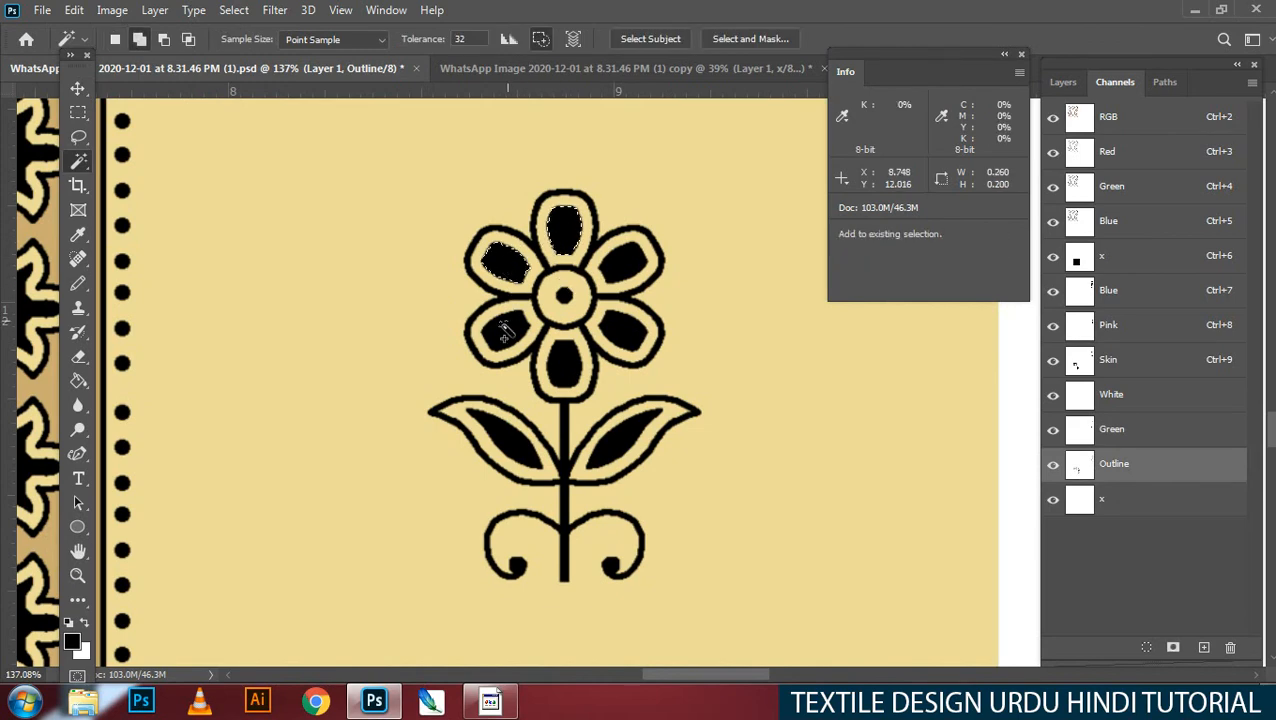
{"action": "left_click", "coordinate": [624, 278], "text": "shift"}
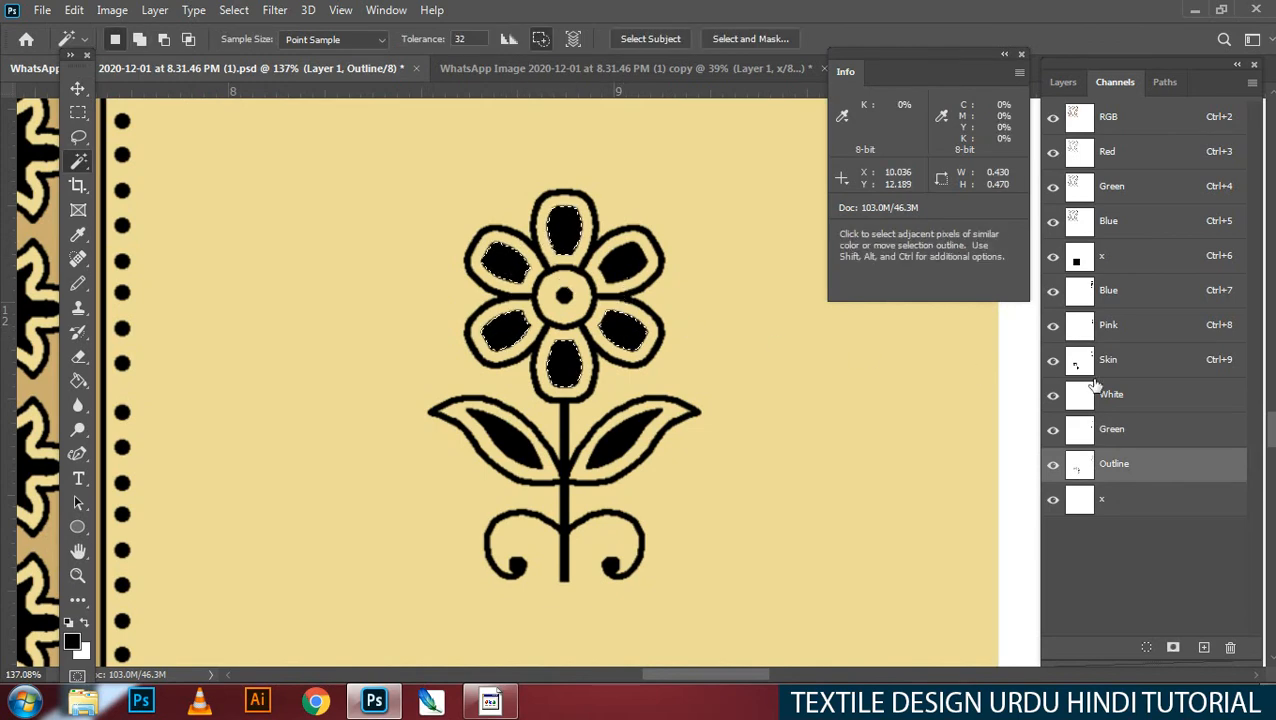
{"action": "scroll", "coordinate": [673, 310], "scroll_direction": "up", "scroll_amount": 5}
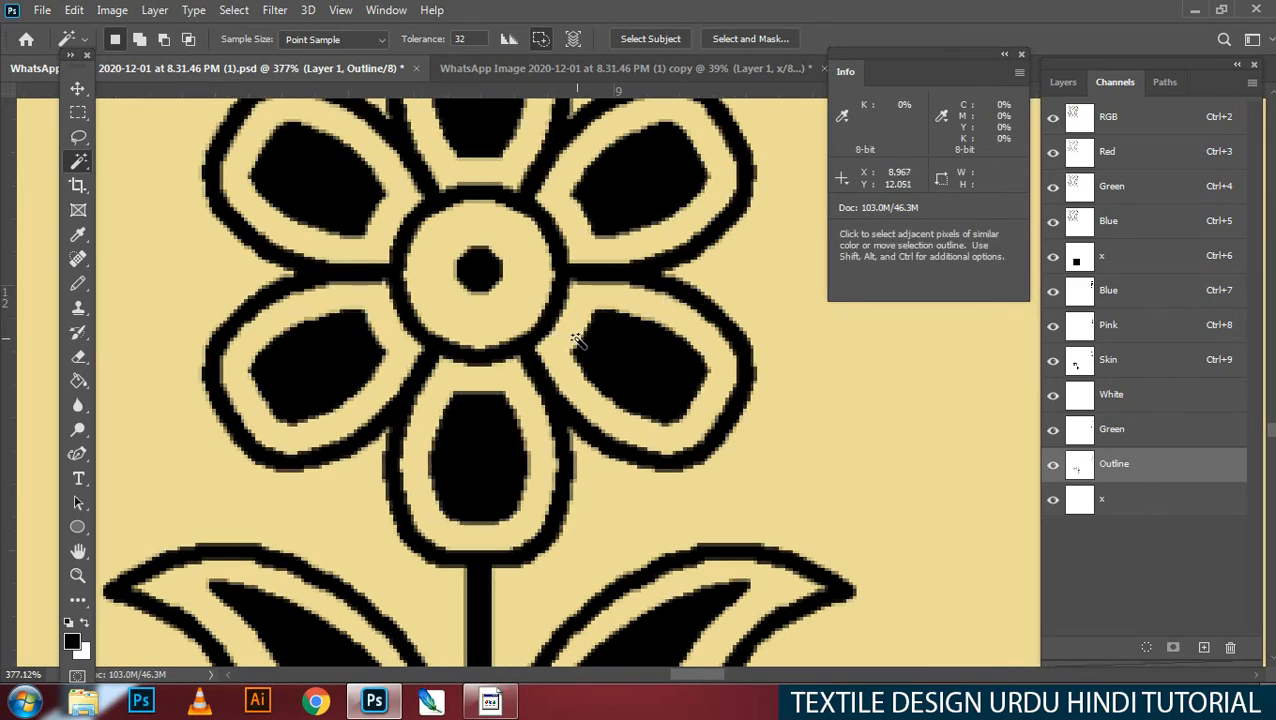
{"action": "scroll", "coordinate": [590, 345], "scroll_direction": "down", "scroll_amount": 4}
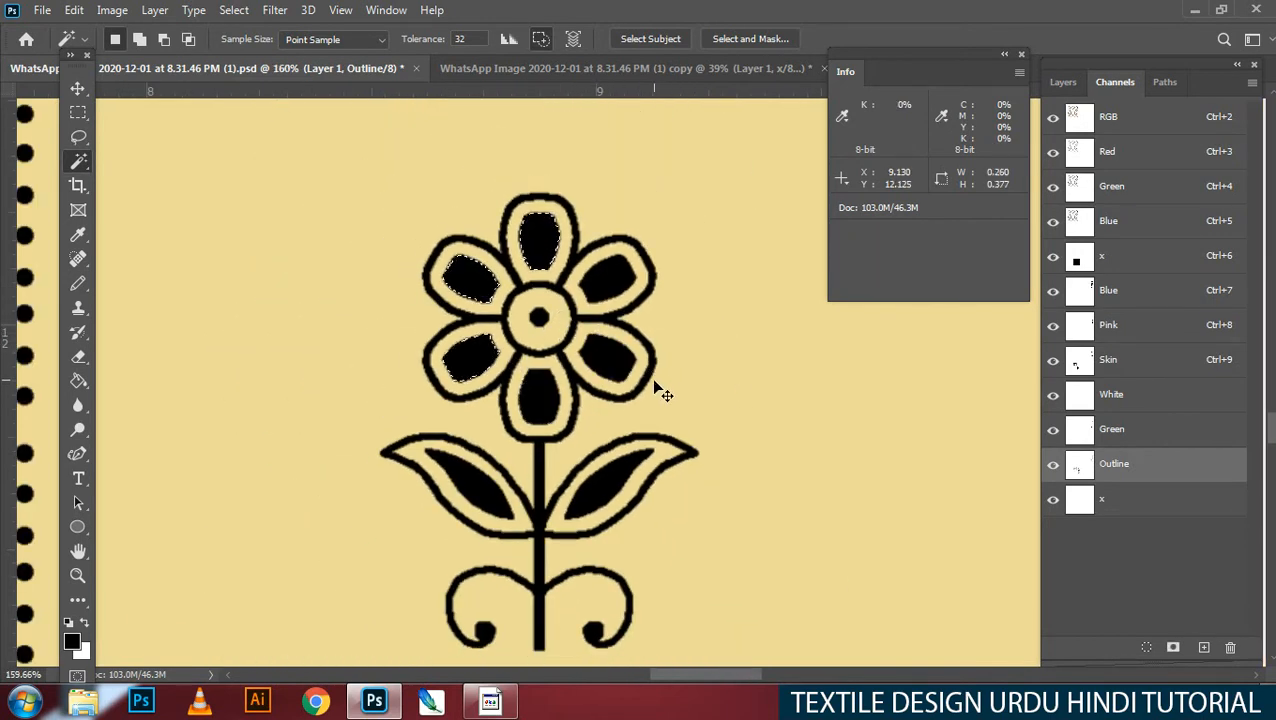
Step: Switch to the copy document, check its image size, and undo its last resize
{"action": "key", "text": "ctrl+Tab"}
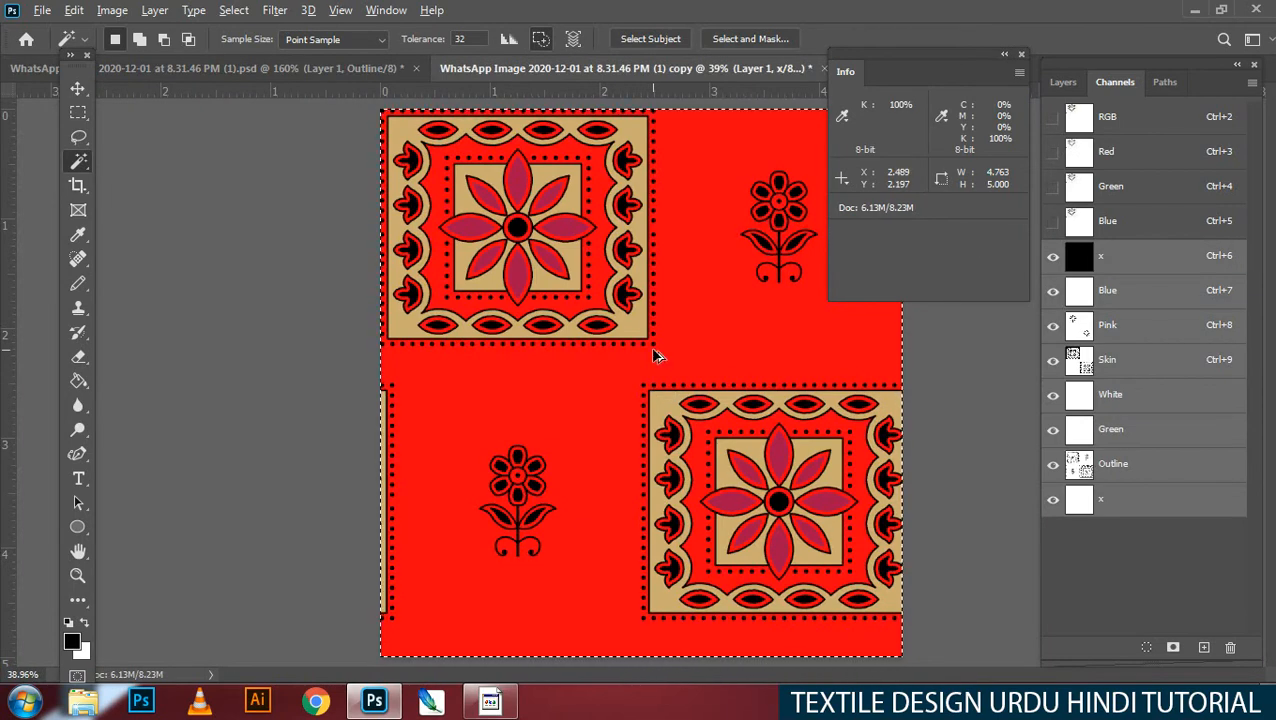
{"action": "key", "text": "ctrl+alt+i"}
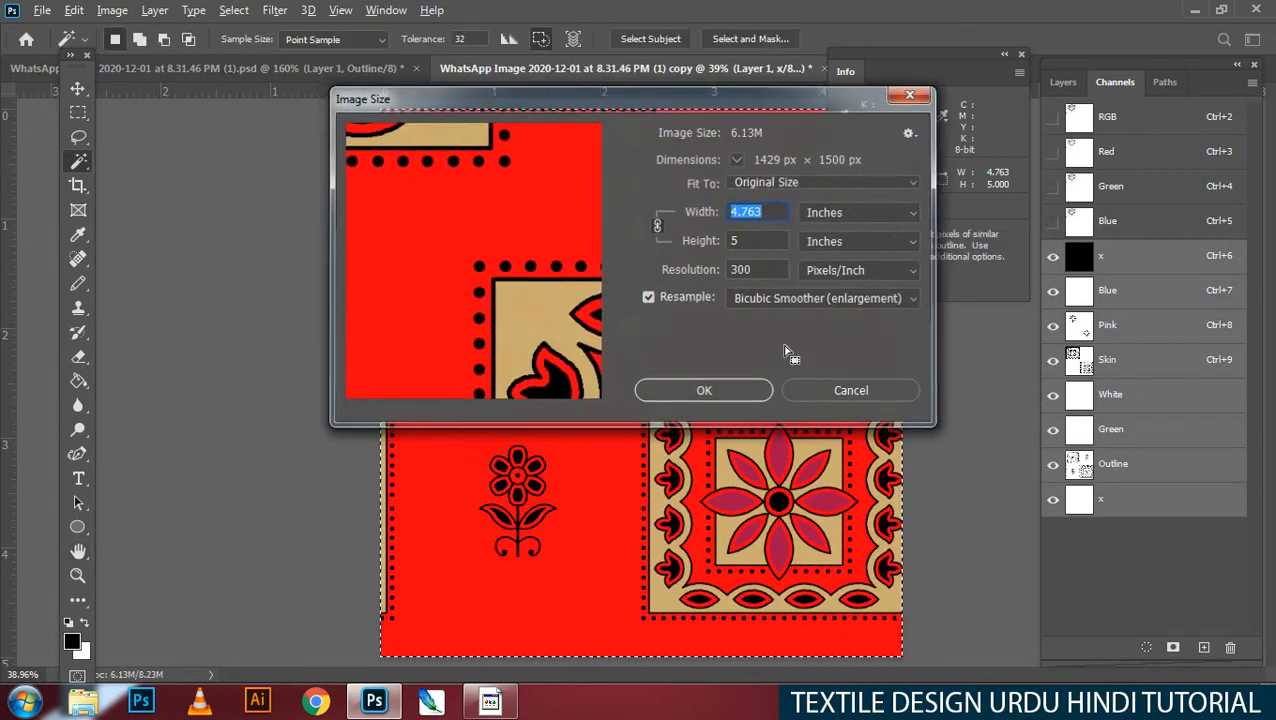
{"action": "left_click", "coordinate": [729, 389]}
{"action": "key", "text": "ctrl+z"}
{"action": "key", "text": "ctrl+z"}
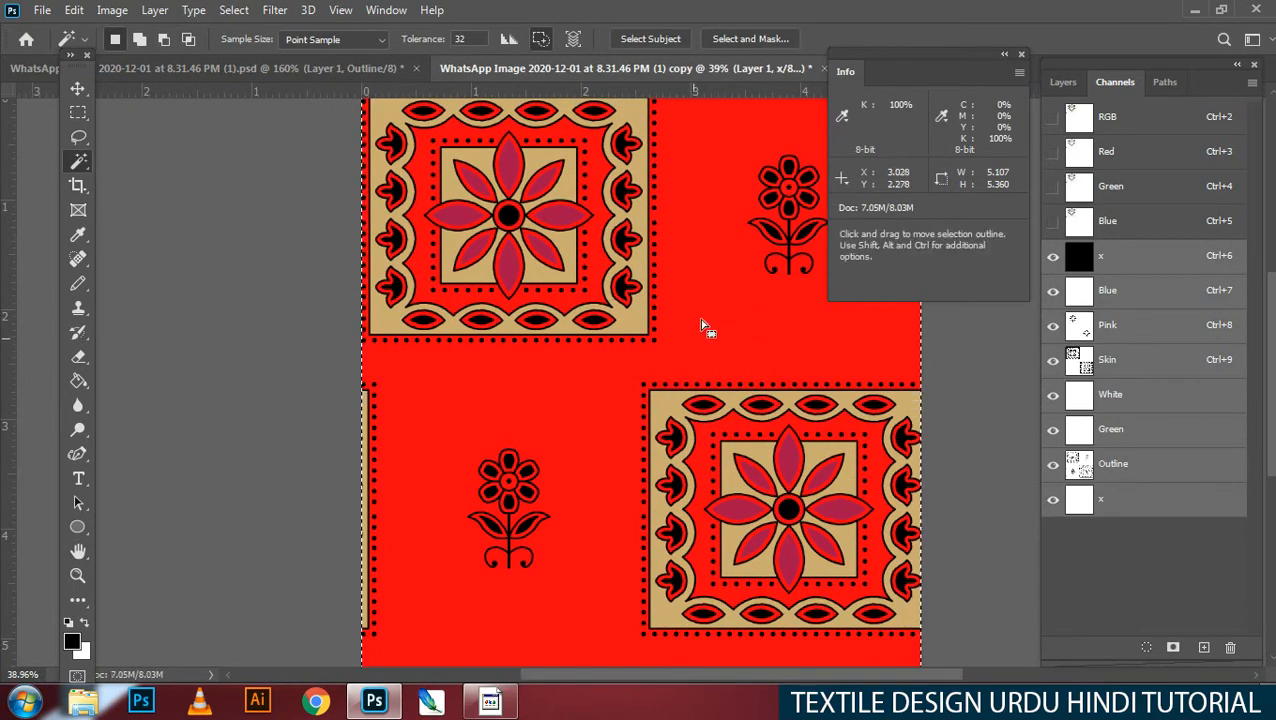
Step: Resize the image to 5 inches high using Nearest Neighbor (hard edges) resampling, and copy the whole canvas
{"action": "key", "text": "ctrl+alt+i"}
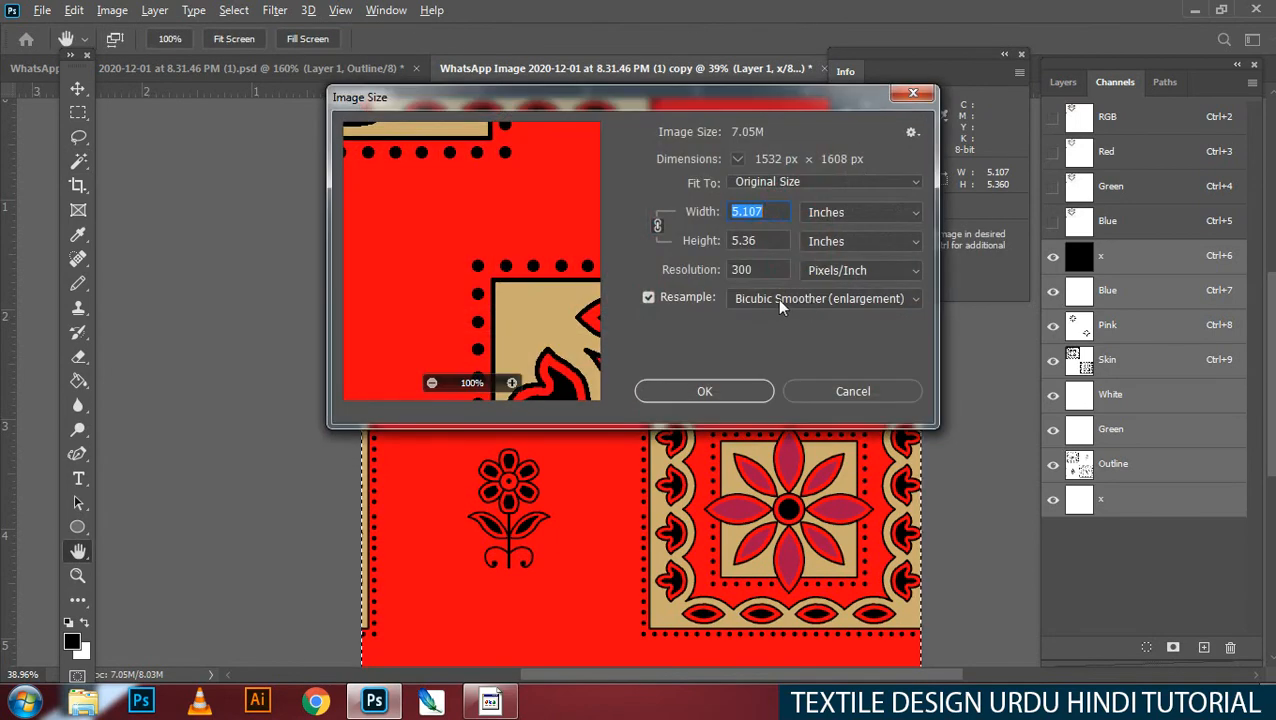
{"action": "left_click", "coordinate": [779, 299]}
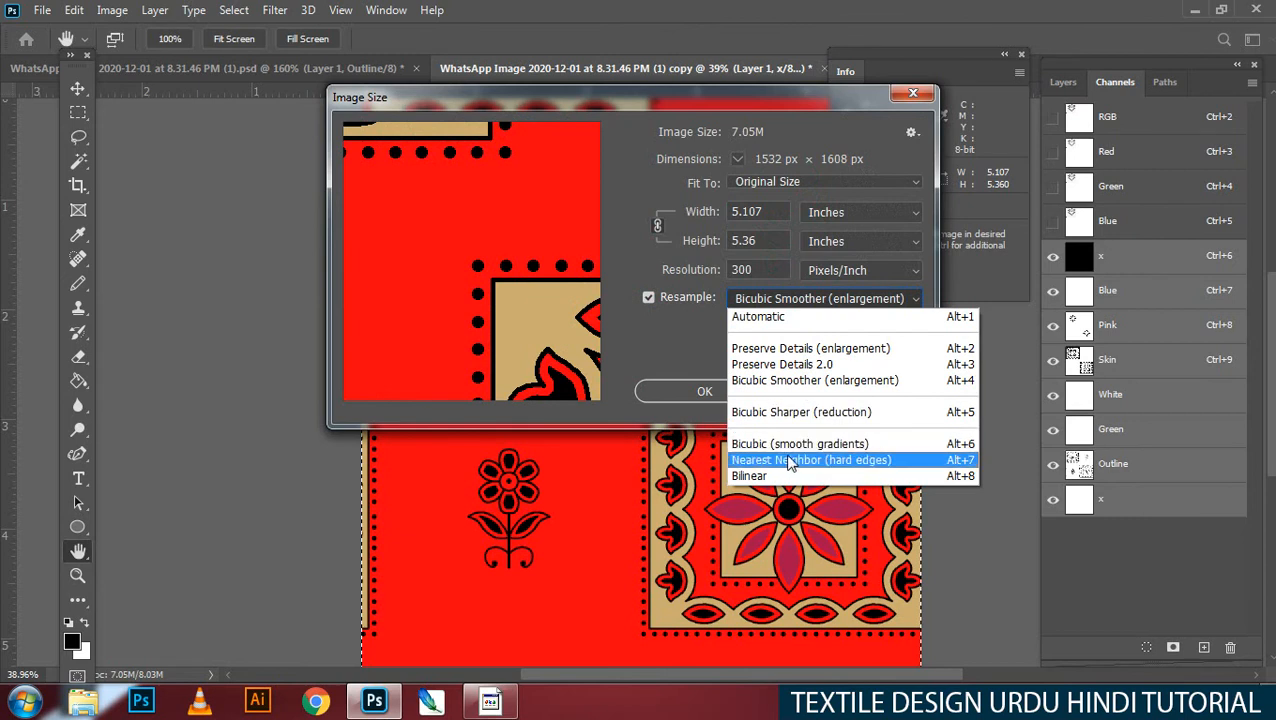
{"action": "left_click", "coordinate": [846, 462]}
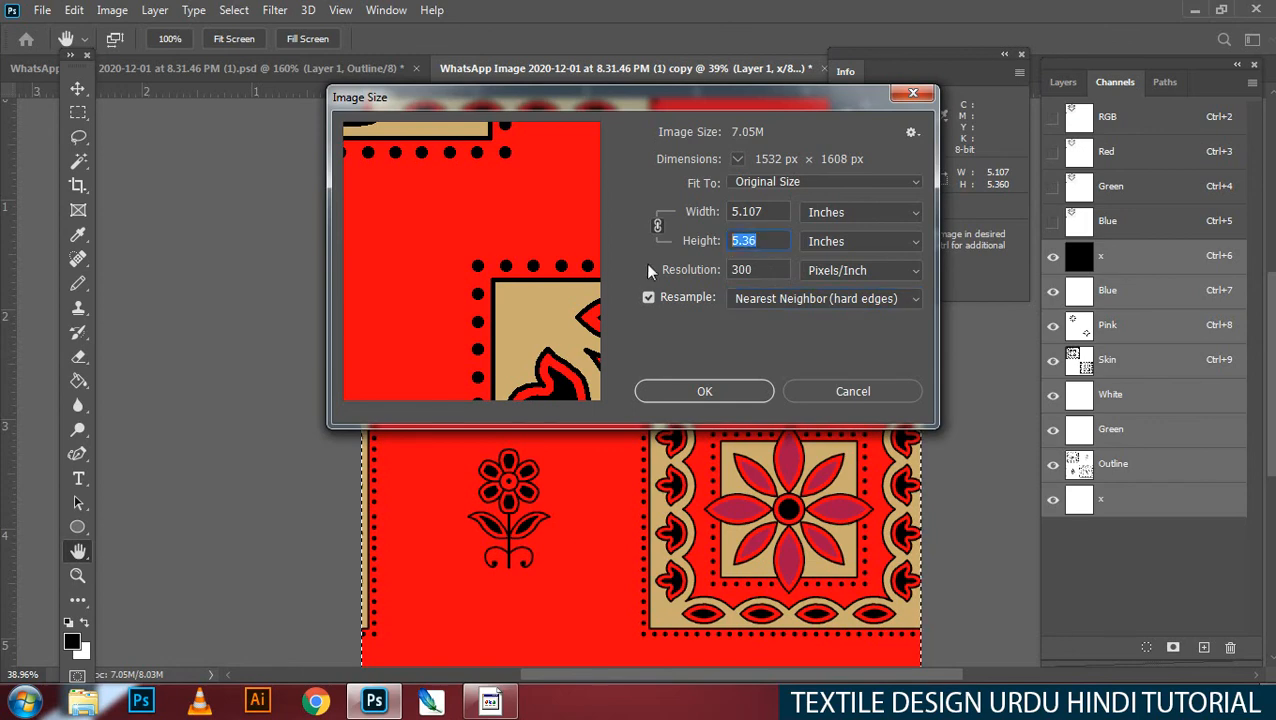
{"action": "type", "text": "5w"}
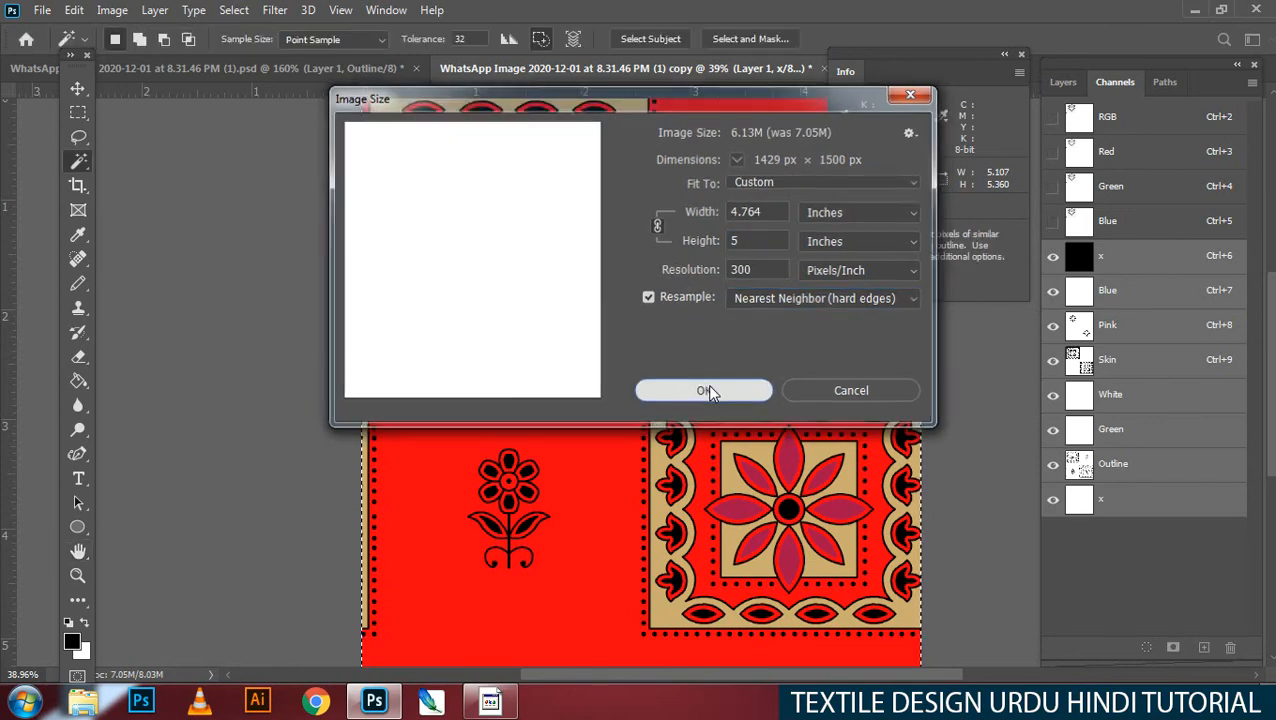
{"action": "left_click", "coordinate": [705, 391]}
{"action": "key", "text": "ctrl+0"}
{"action": "key", "text": "ctrl+a"}
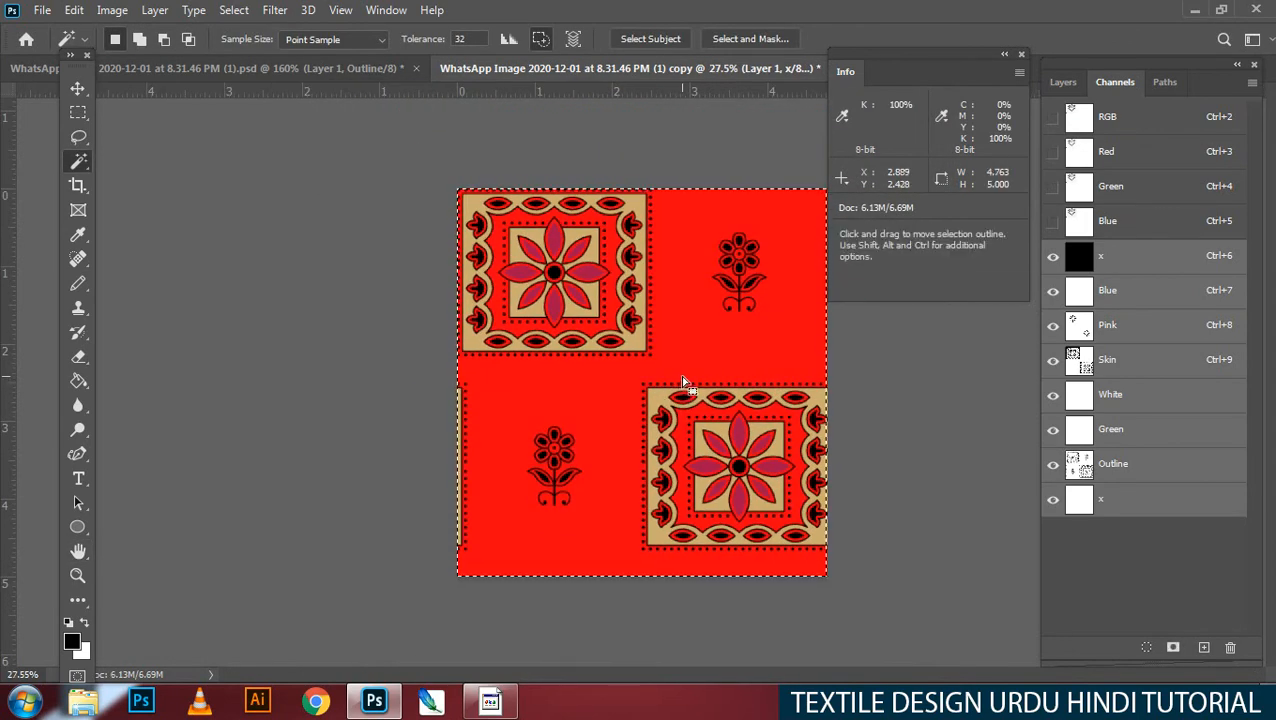
Step: Return to the original document and undo the earlier paste of the repeat box
{"action": "key", "text": "ctrl+Tab"}
{"action": "left_click_drag", "start_coordinate": [675, 376], "coordinate": [567, 388]}
{"action": "key", "text": "ctrl+z"}
{"action": "key", "text": "ctrl+z"}
{"action": "key", "text": "ctrl+z"}
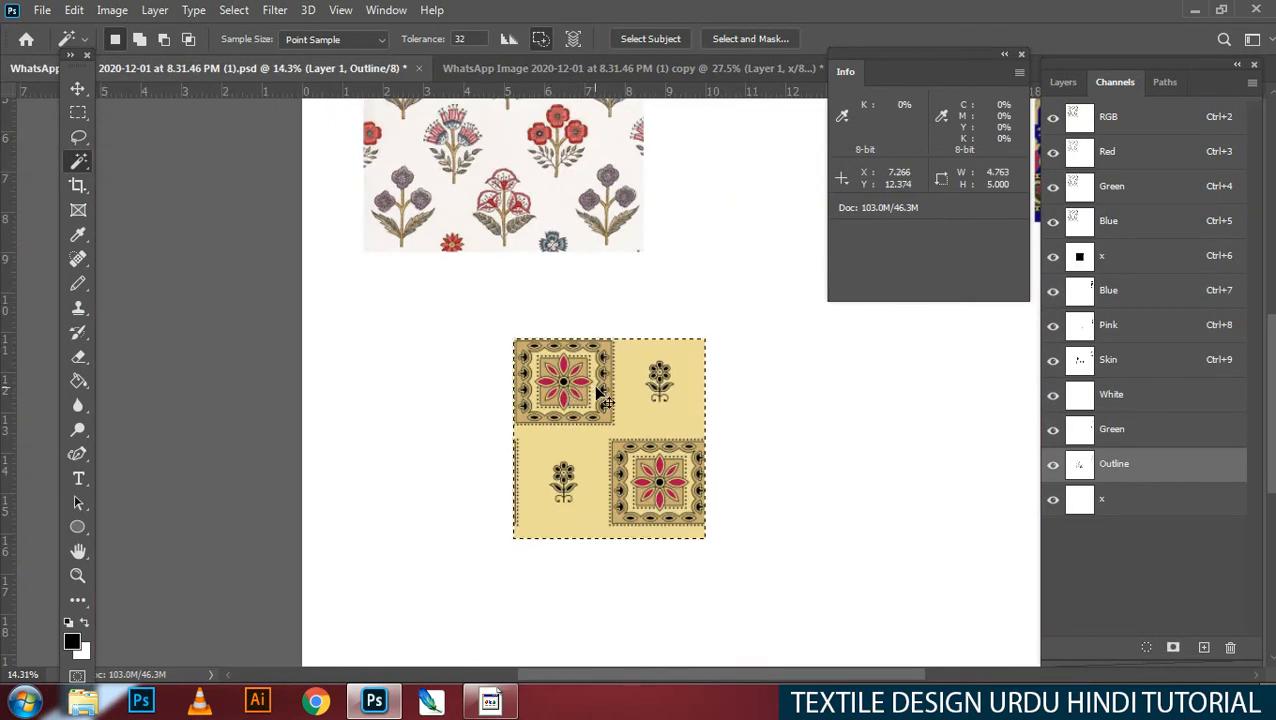
Step: Select all spot channels from the upper x to the lower x and paste the resized repeat into them
{"action": "left_click", "coordinate": [1120, 299]}
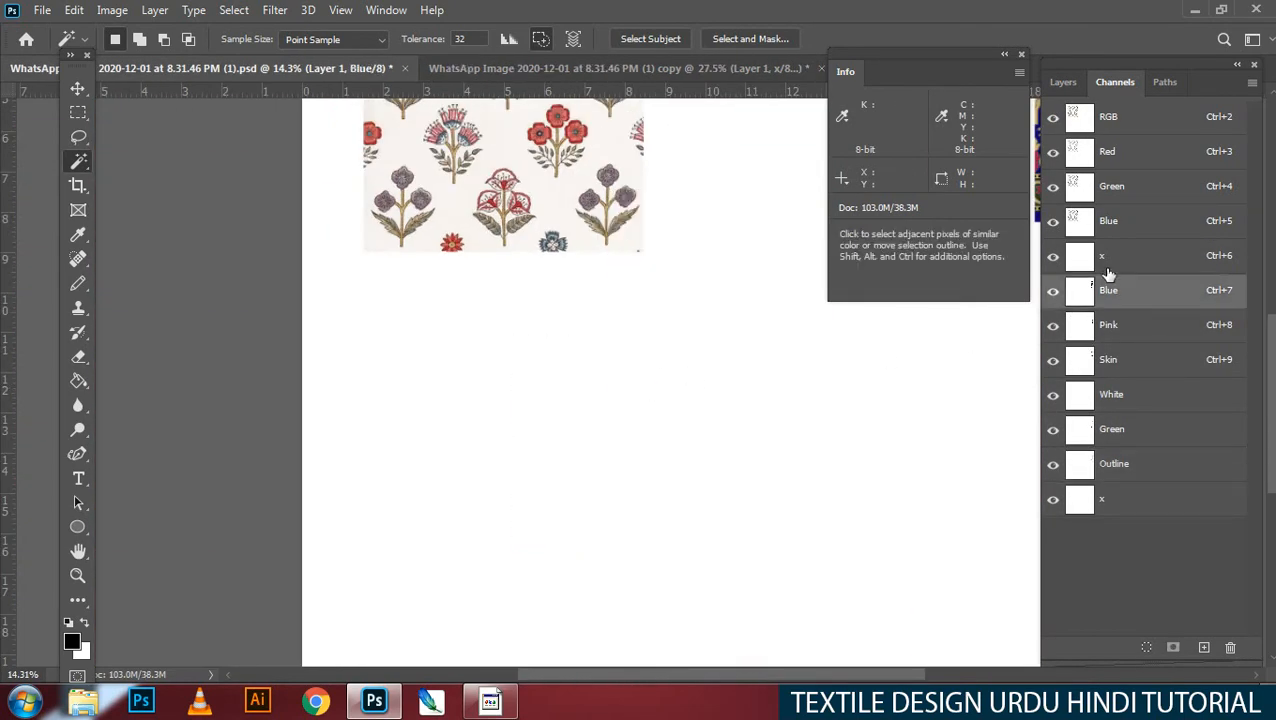
{"action": "left_click", "coordinate": [1109, 266]}
{"action": "left_click", "coordinate": [1123, 295], "text": "shift"}
{"action": "left_click", "coordinate": [1124, 334], "text": "shift"}
{"action": "left_click", "coordinate": [1124, 363], "text": "shift"}
{"action": "left_click", "coordinate": [1123, 395], "text": "shift"}
{"action": "left_click", "coordinate": [1123, 430], "text": "shift"}
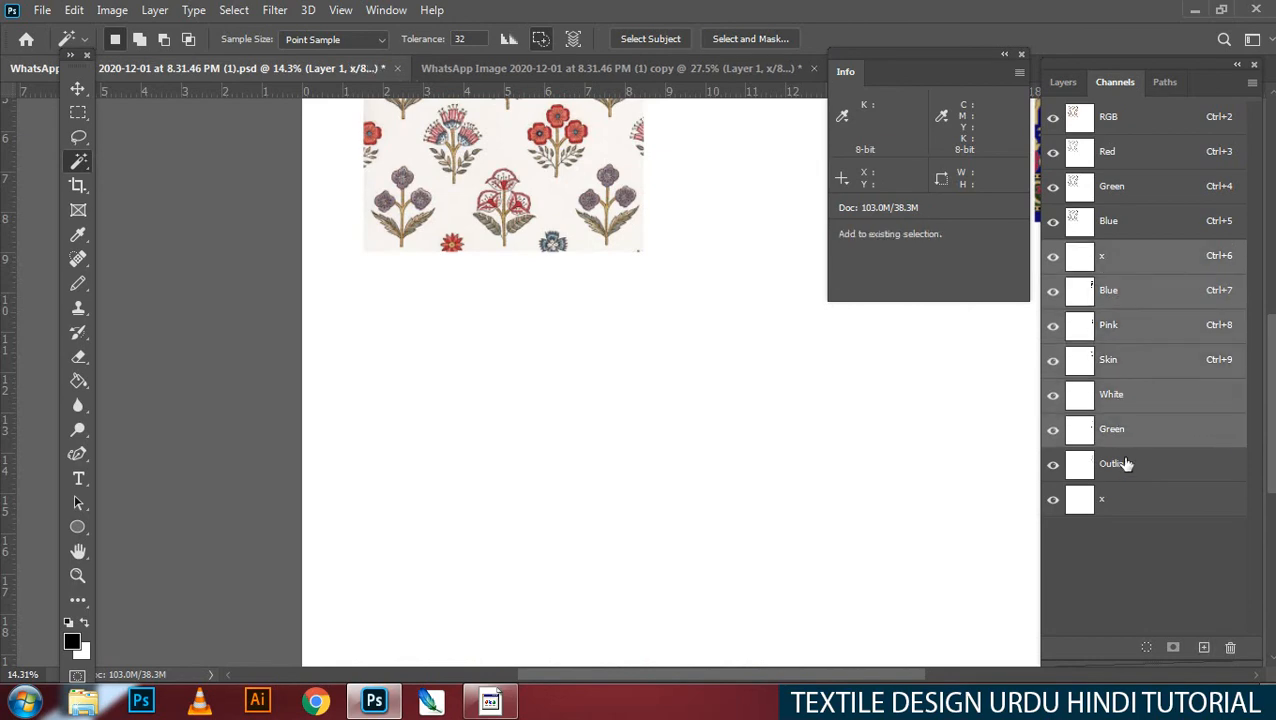
{"action": "left_click", "coordinate": [1125, 464], "text": "shift"}
{"action": "left_click", "coordinate": [1118, 500], "text": "shift"}
{"action": "key", "text": "ctrl+v"}
Step: Move the pasted hard-edged repeat box into the empty white area below the floral print and deselect it
{"action": "left_click_drag", "start_coordinate": [671, 413], "coordinate": [558, 511]}
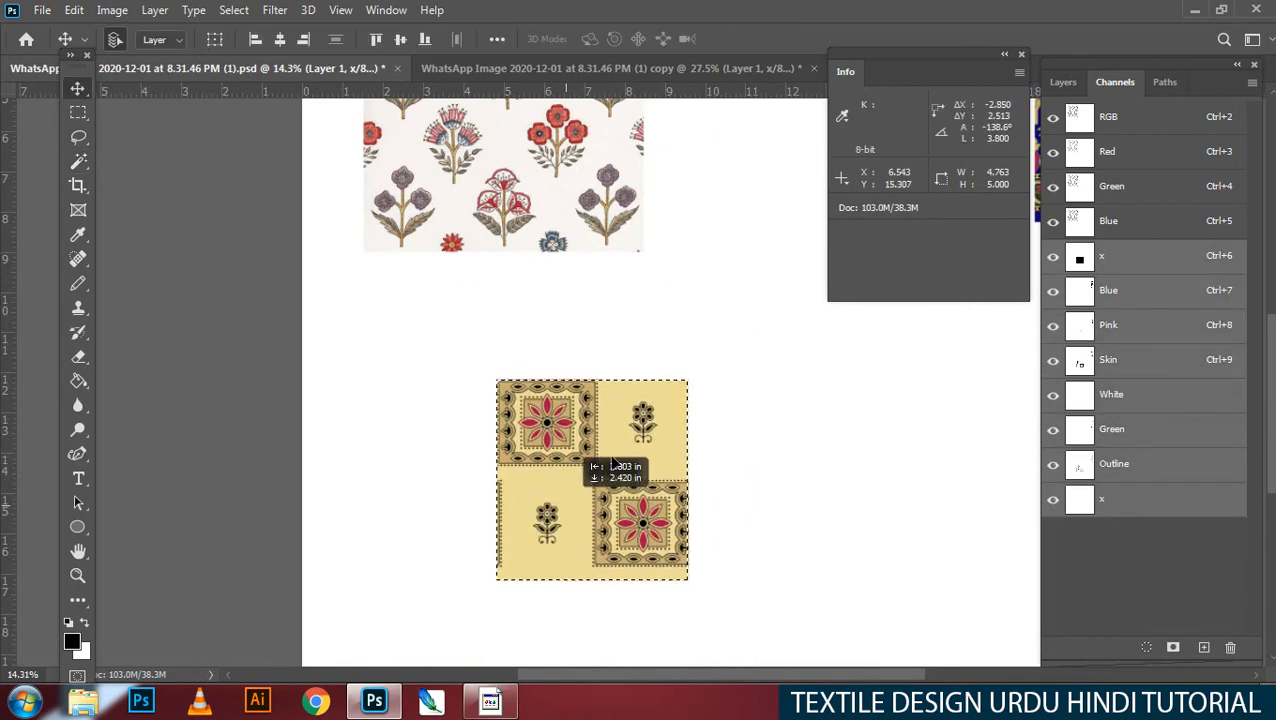
{"action": "left_click_drag", "start_coordinate": [545, 371], "coordinate": [665, 449]}
{"action": "left_click_drag", "start_coordinate": [711, 540], "coordinate": [394, 520]}
{"action": "left_click_drag", "start_coordinate": [519, 401], "coordinate": [425, 453]}
{"action": "left_click_drag", "start_coordinate": [425, 453], "coordinate": [683, 315]}
{"action": "left_click_drag", "start_coordinate": [683, 315], "coordinate": [570, 388]}
{"action": "key", "text": "ctrl+d"}
Step: Select the six black petal centers of the upper flower with the Magic Wand
{"action": "left_click_drag", "start_coordinate": [552, 317], "coordinate": [692, 272]}
{"action": "left_click_drag", "start_coordinate": [788, 172], "coordinate": [655, 387]}
{"action": "key", "text": "w"}
{"action": "left_click", "coordinate": [606, 248]}
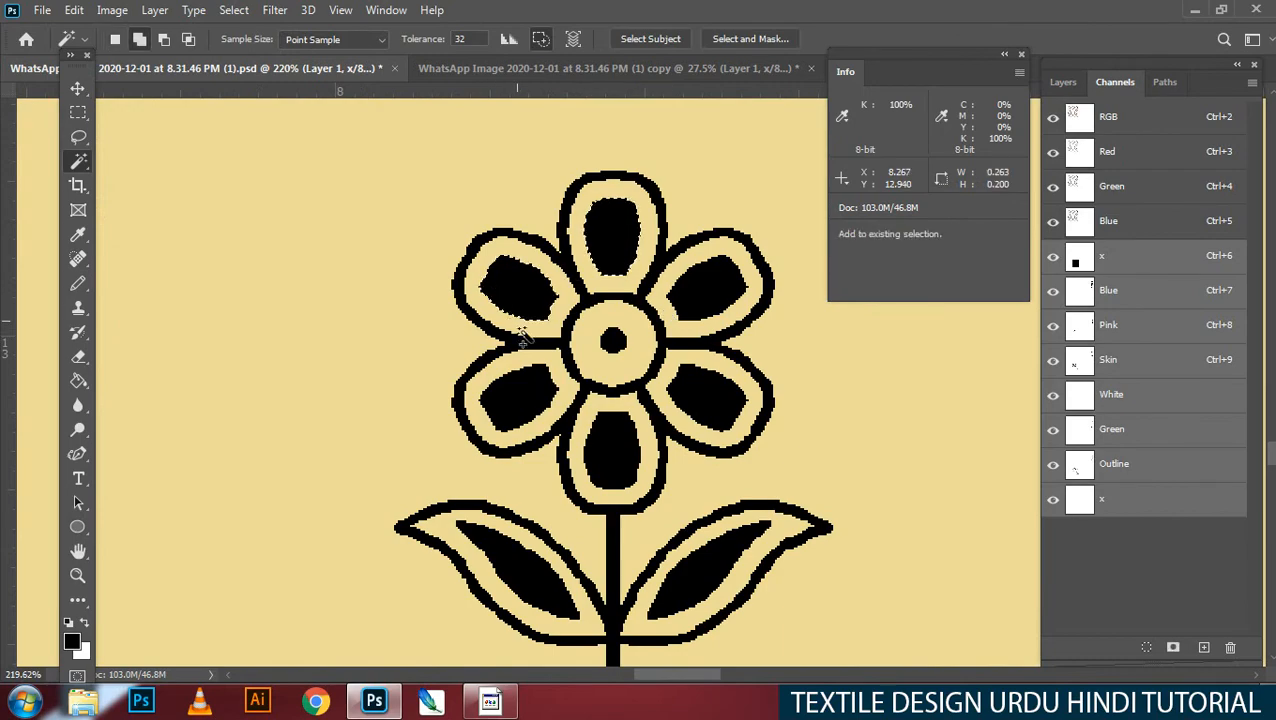
{"action": "left_click", "coordinate": [611, 448]}
{"action": "left_click", "coordinate": [708, 297]}
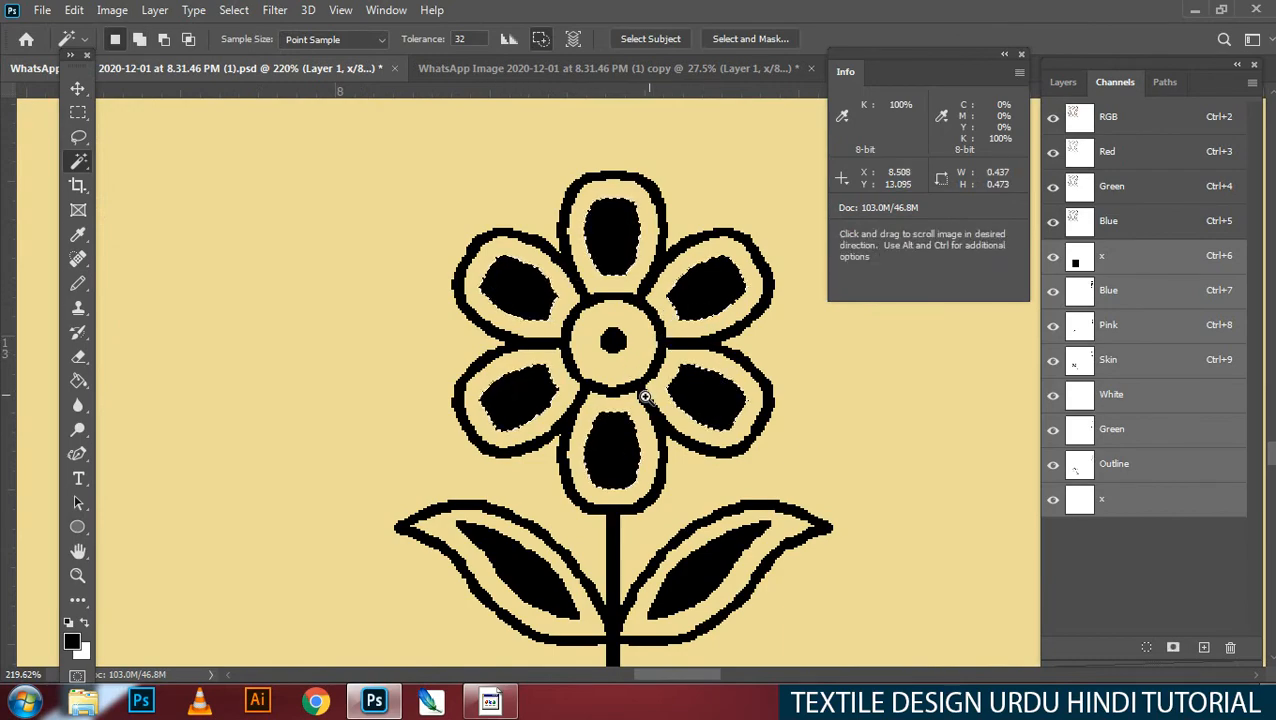
Step: Add the six black petal centers of the lower flower to the selection
{"action": "left_click_drag", "start_coordinate": [644, 395], "coordinate": [539, 515]}
{"action": "left_click_drag", "start_coordinate": [539, 515], "coordinate": [617, 305]}
{"action": "left_click_drag", "start_coordinate": [470, 520], "coordinate": [622, 326]}
{"action": "left_click_drag", "start_coordinate": [409, 452], "coordinate": [456, 336]}
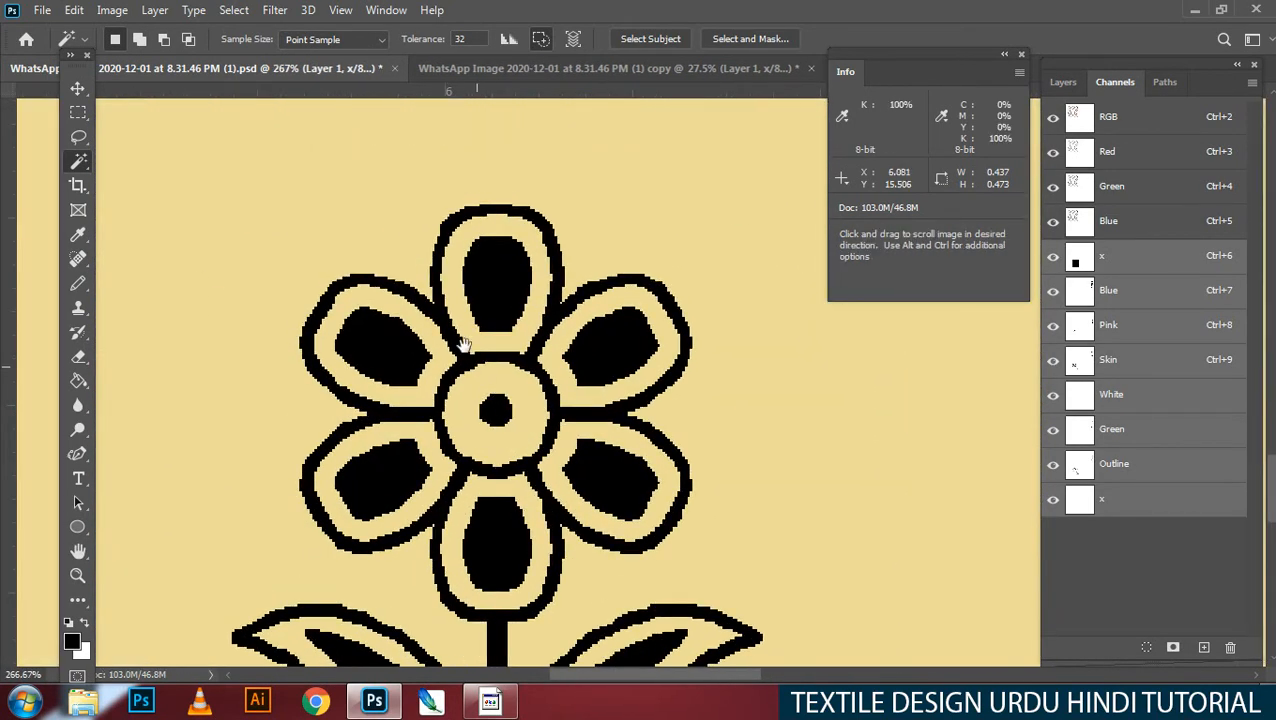
{"action": "left_click", "coordinate": [606, 478], "text": "shift"}
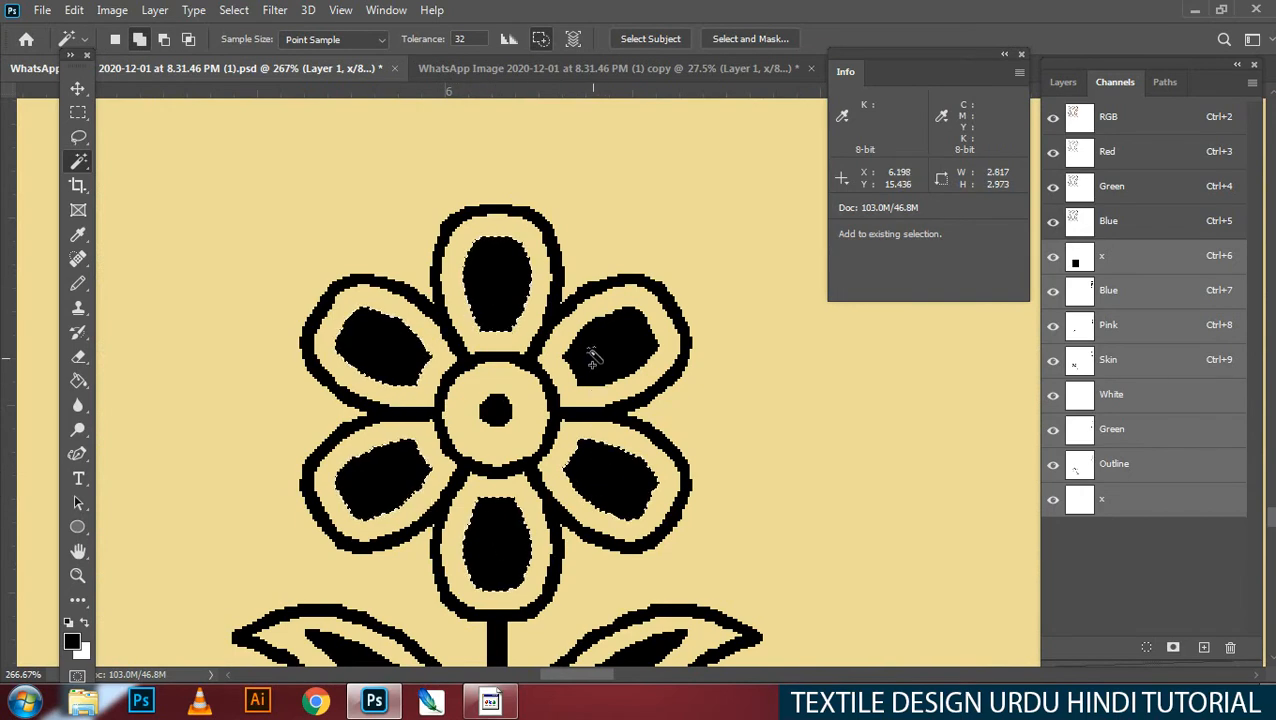
{"action": "left_click", "coordinate": [592, 357], "text": "shift"}
Step: Clear the selected petal centers from the Outline channel and fill them in the Pink channel
{"action": "left_click_drag", "start_coordinate": [695, 370], "coordinate": [642, 350]}
{"action": "left_click_drag", "start_coordinate": [750, 285], "coordinate": [410, 492]}
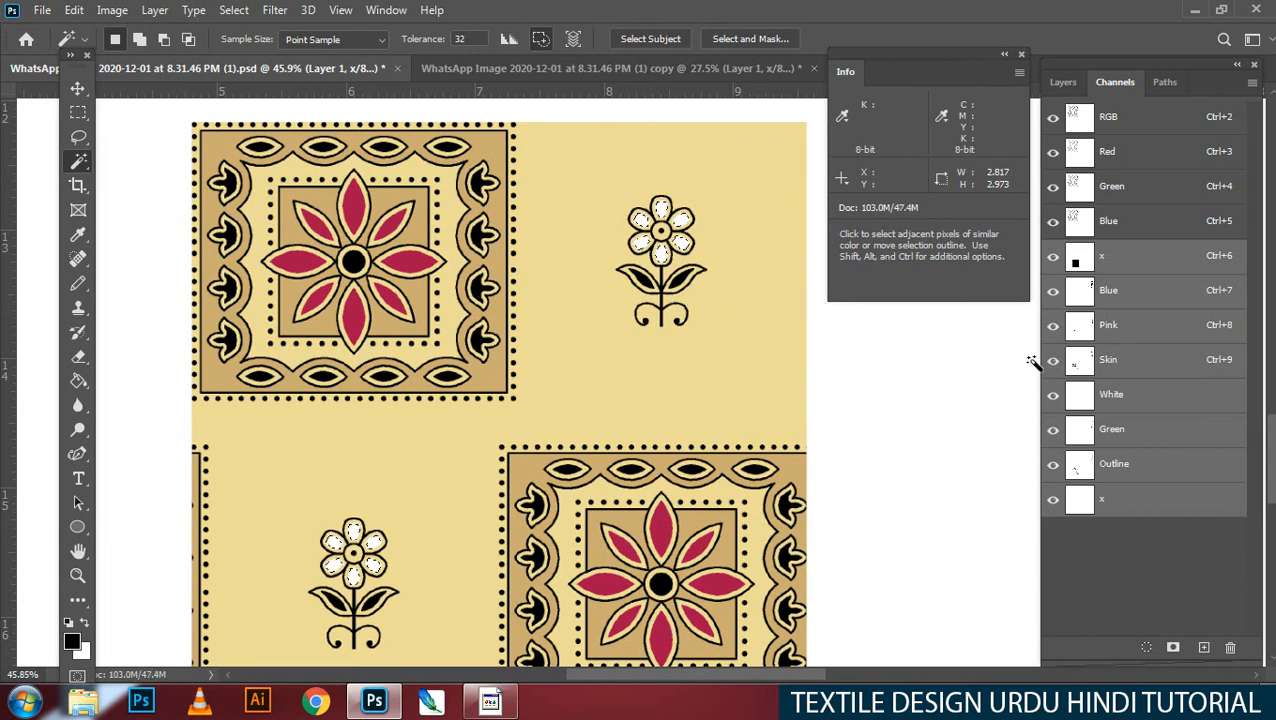
{"action": "left_click", "coordinate": [1119, 491]}
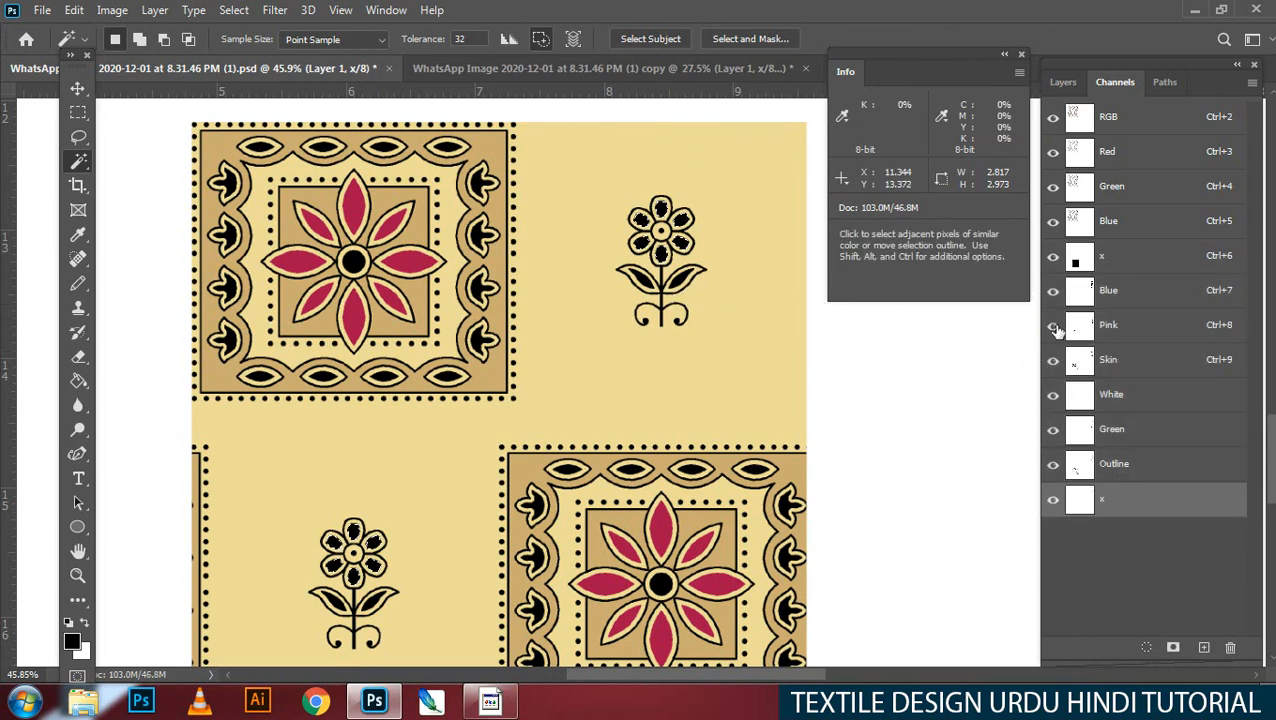
{"action": "left_click", "coordinate": [1122, 466]}
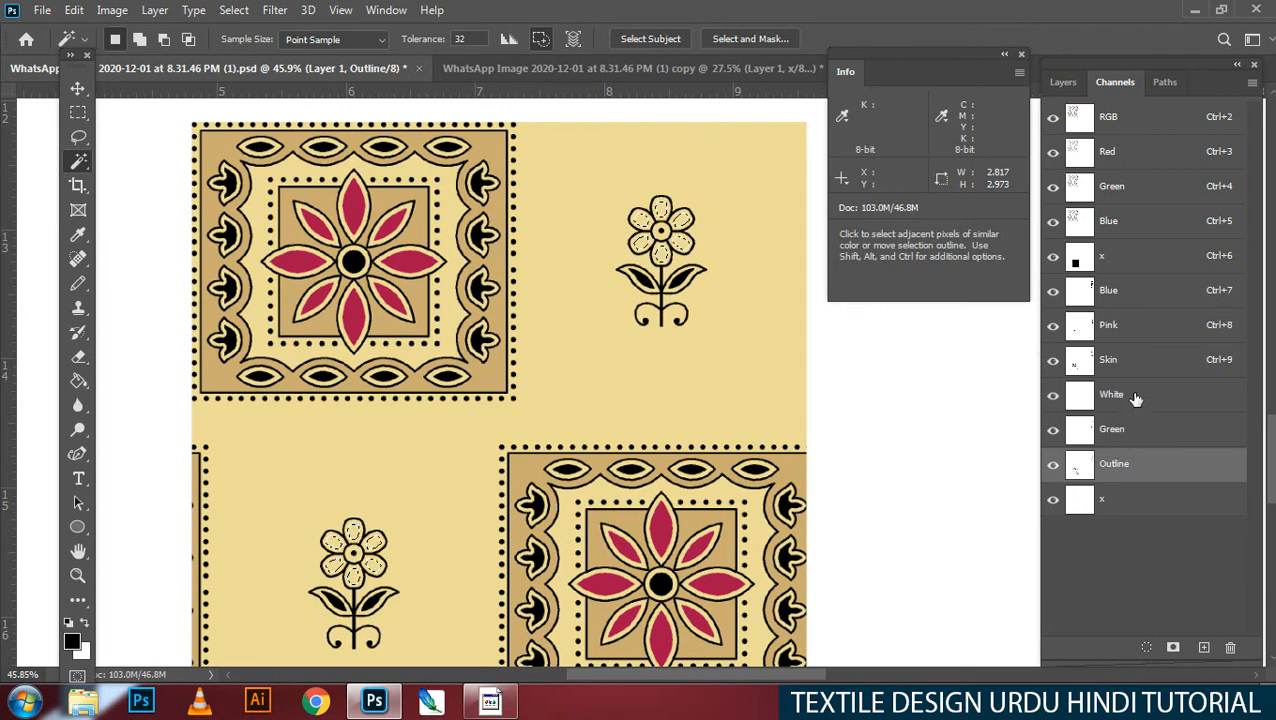
{"action": "left_click", "coordinate": [1139, 334]}
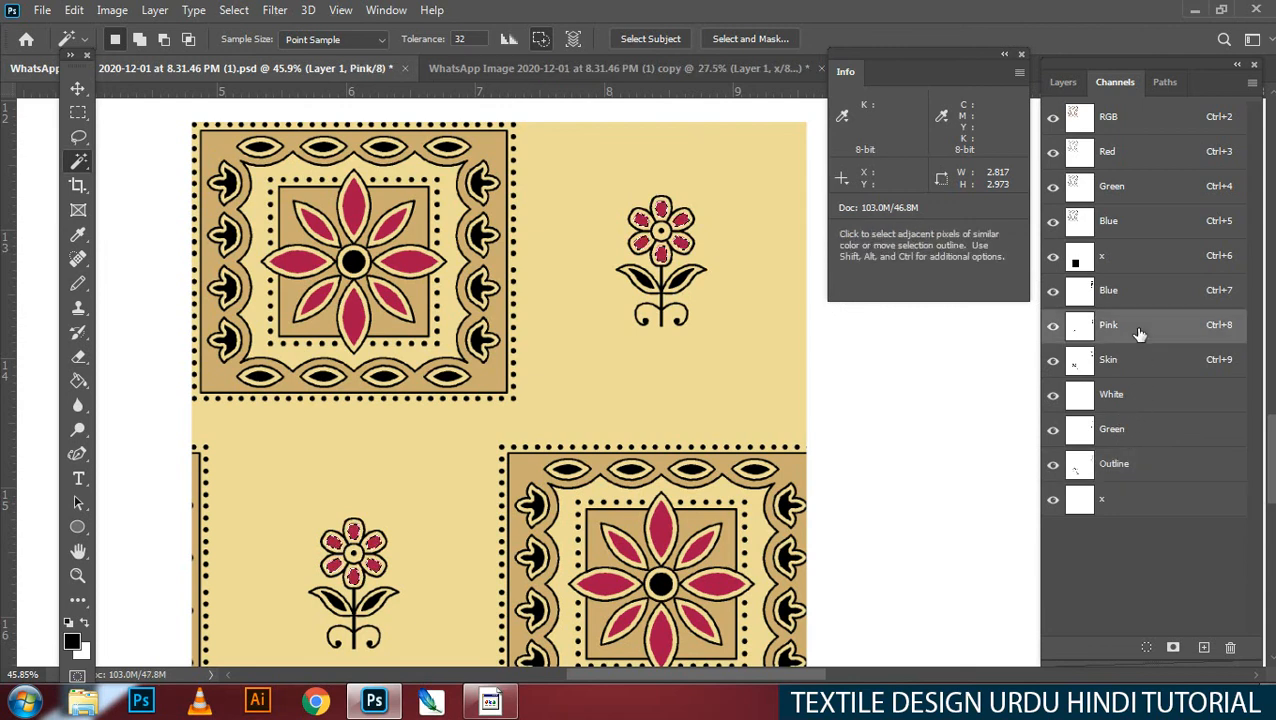
Step: Select the black leaf centers of the upper flower on the Outline channel with the Magic Wand
{"action": "left_click_drag", "start_coordinate": [501, 486], "coordinate": [507, 430]}
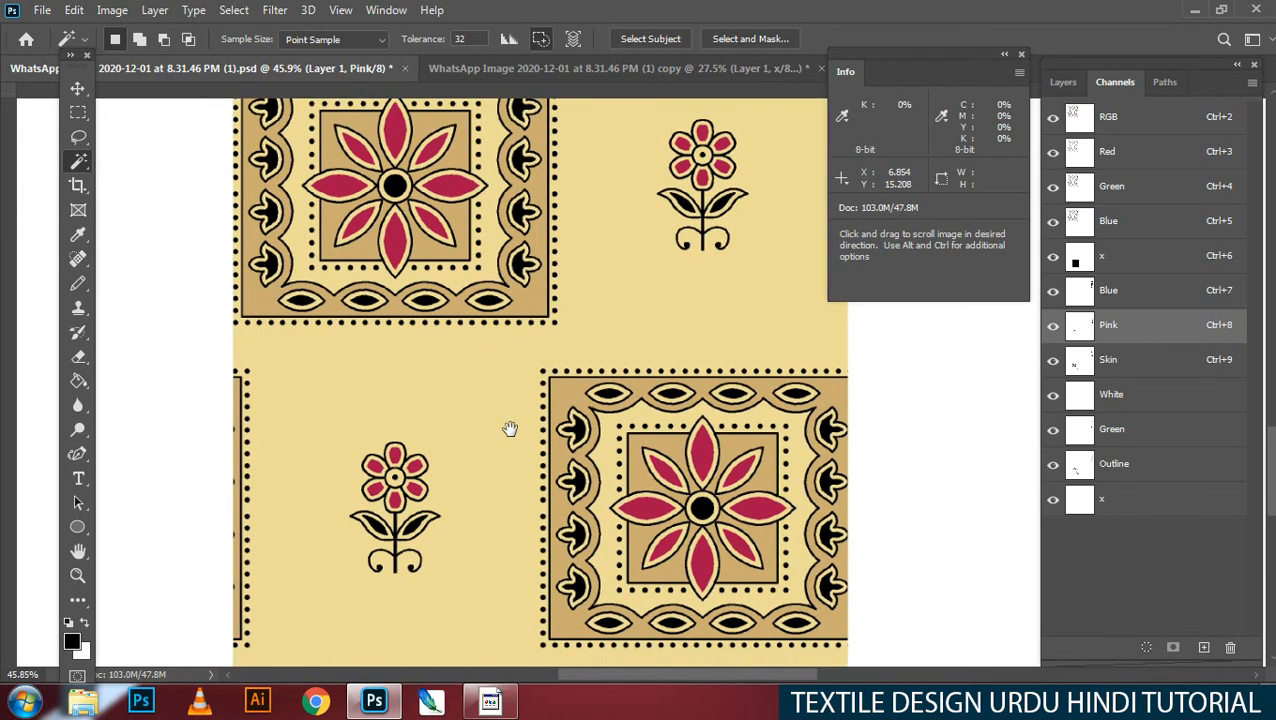
{"action": "left_click", "coordinate": [1122, 466]}
{"action": "key", "text": "ctrl+space"}
{"action": "left_click", "coordinate": [703, 222]}
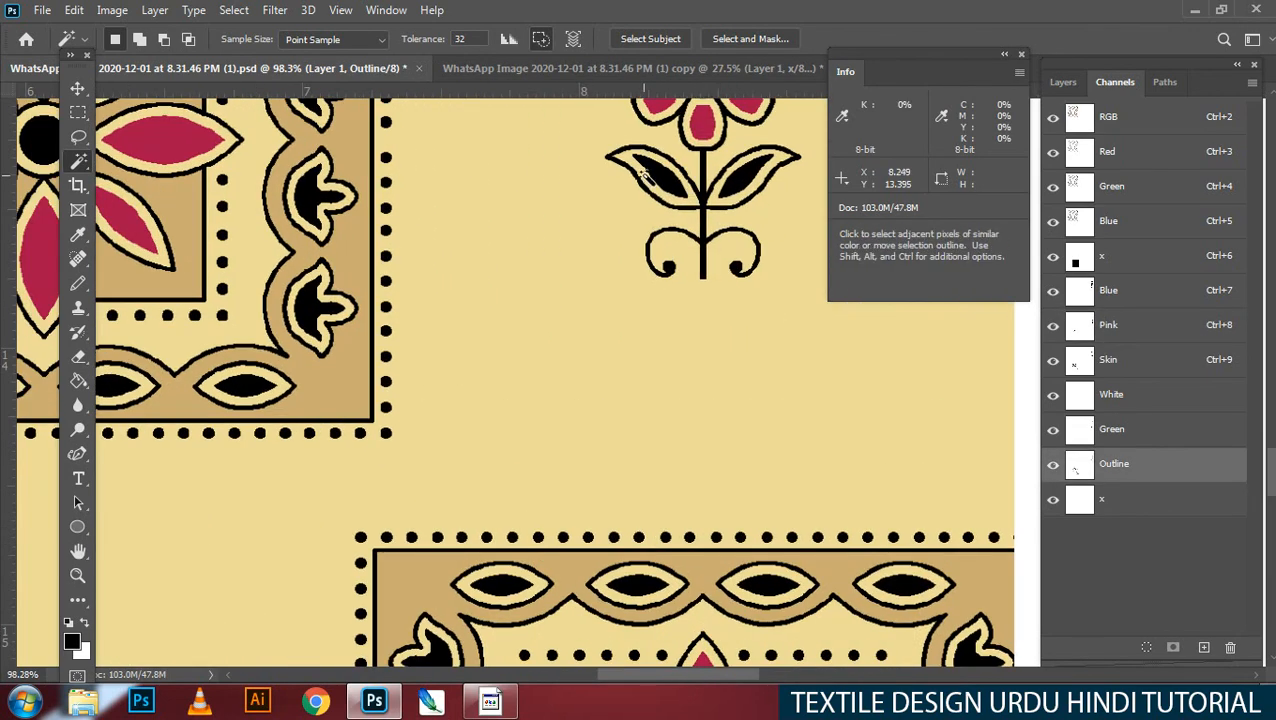
{"action": "left_click", "coordinate": [754, 182], "text": "shift"}
Step: Add the two black leaf centers of the lower flower to the selection
{"action": "left_click_drag", "start_coordinate": [469, 429], "coordinate": [683, 191]}
{"action": "left_click_drag", "start_coordinate": [256, 605], "coordinate": [457, 459]}
{"action": "key", "text": "ctrl+space"}
{"action": "left_click", "coordinate": [437, 448]}
{"action": "left_click", "coordinate": [354, 474], "text": "shift"}
{"action": "left_click", "coordinate": [566, 474], "text": "shift"}
Step: Clear the selected leaf centers from the Outline channel, fill them in the Green channel, and deselect
{"action": "key", "text": "ctrl+space"}
{"action": "left_click_drag", "start_coordinate": [617, 395], "coordinate": [431, 430]}
{"action": "left_click_drag", "start_coordinate": [646, 344], "coordinate": [525, 442]}
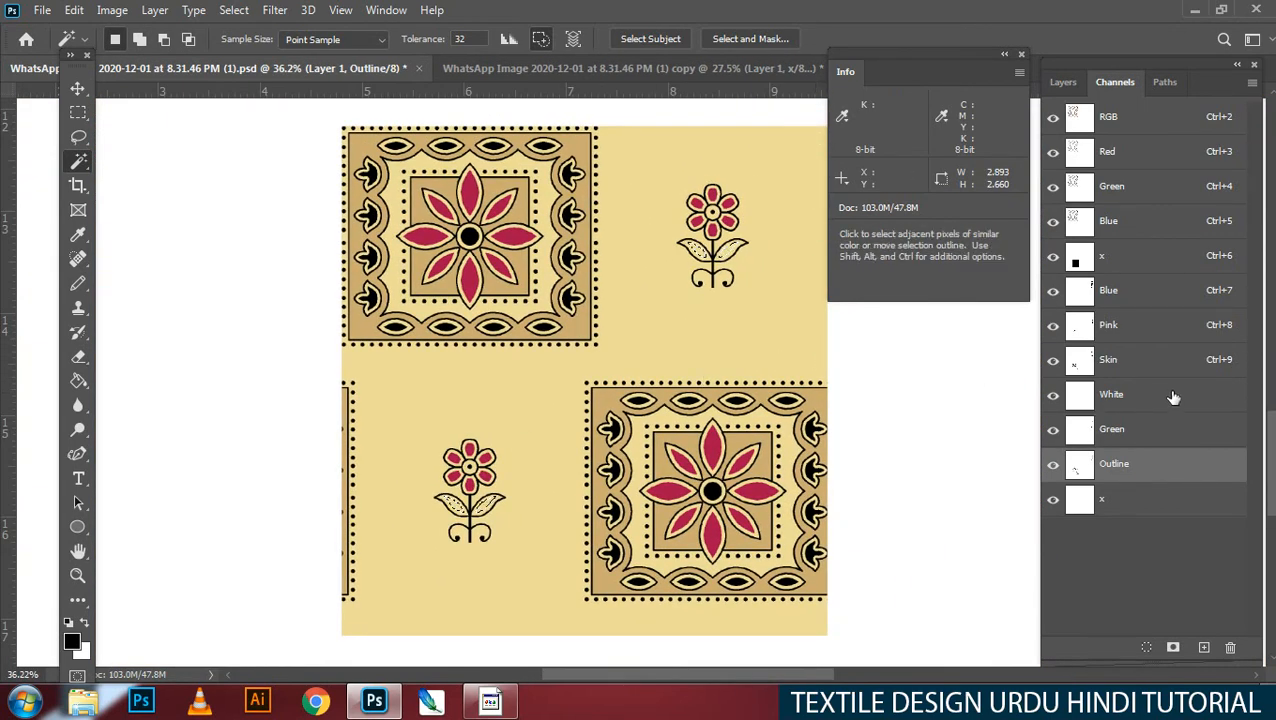
{"action": "left_click", "coordinate": [1160, 429]}
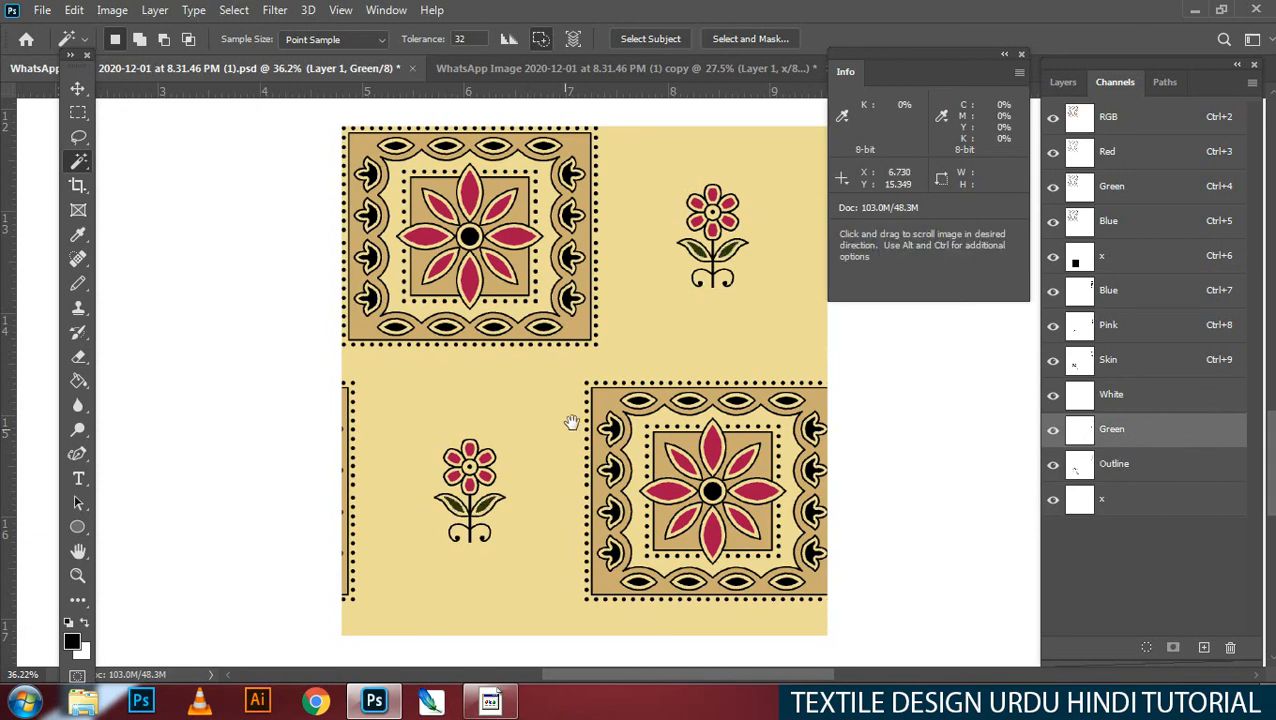
{"action": "key", "text": "ctrl+space"}
{"action": "right_click", "coordinate": [689, 410]}
{"action": "left_click", "coordinate": [740, 468]}
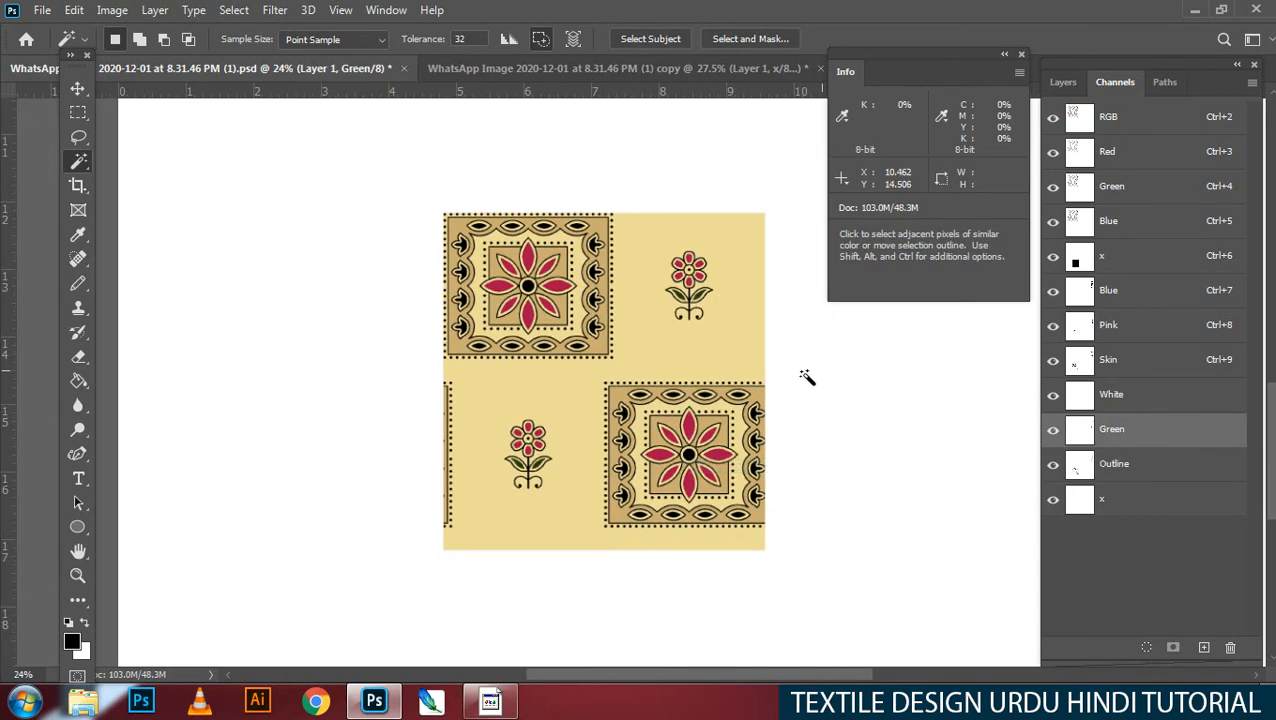
Step: Draw a rectangular marquee about 8.14 by 6.38 inches around the repeat box
{"action": "key", "text": "m"}
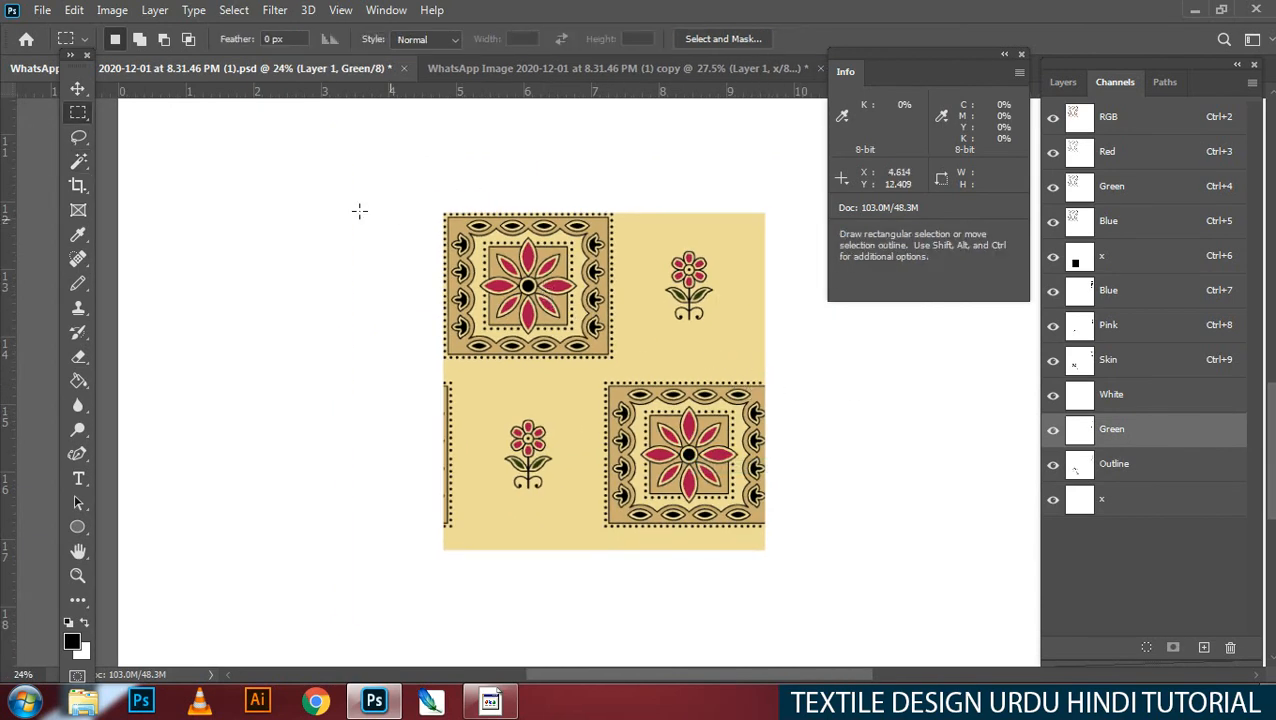
{"action": "left_click_drag", "start_coordinate": [355, 210], "coordinate": [893, 609]}
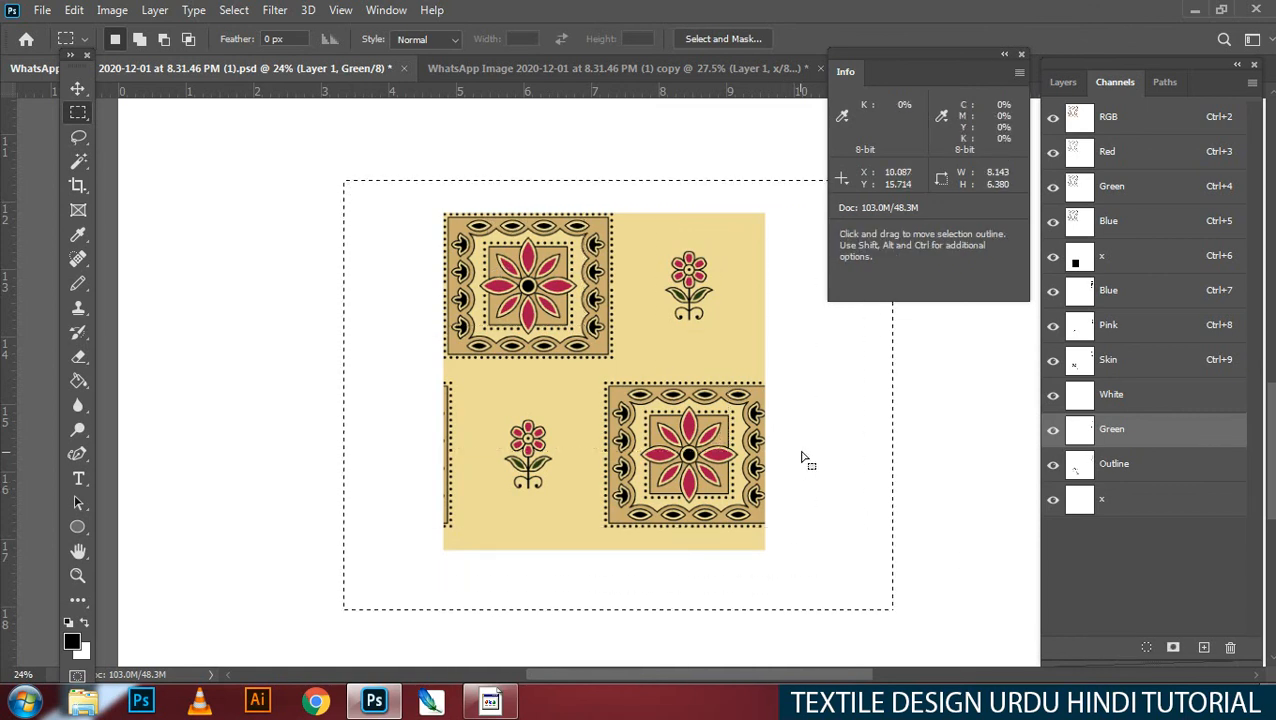
{"action": "key", "text": "F7"}
Step: Activate only the spot channels and subtract the white surround so the selection fits the repeat box
{"action": "key", "text": "w"}
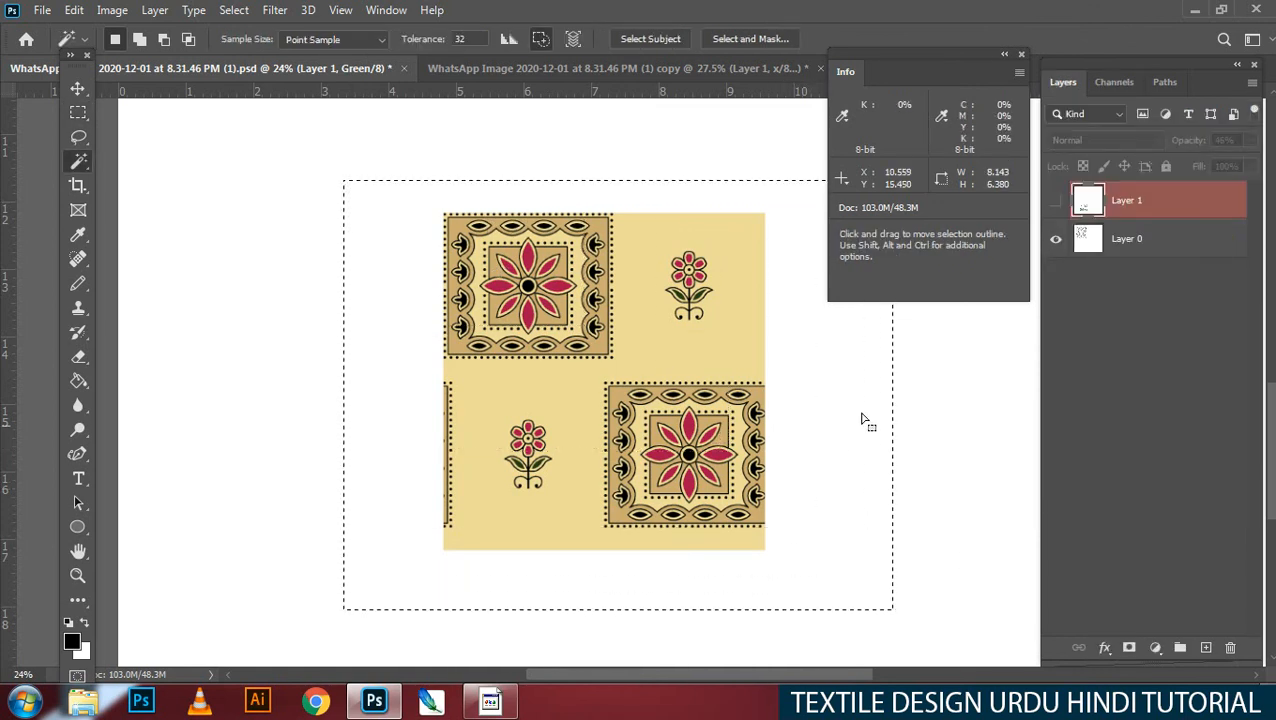
{"action": "left_click", "coordinate": [1116, 84]}
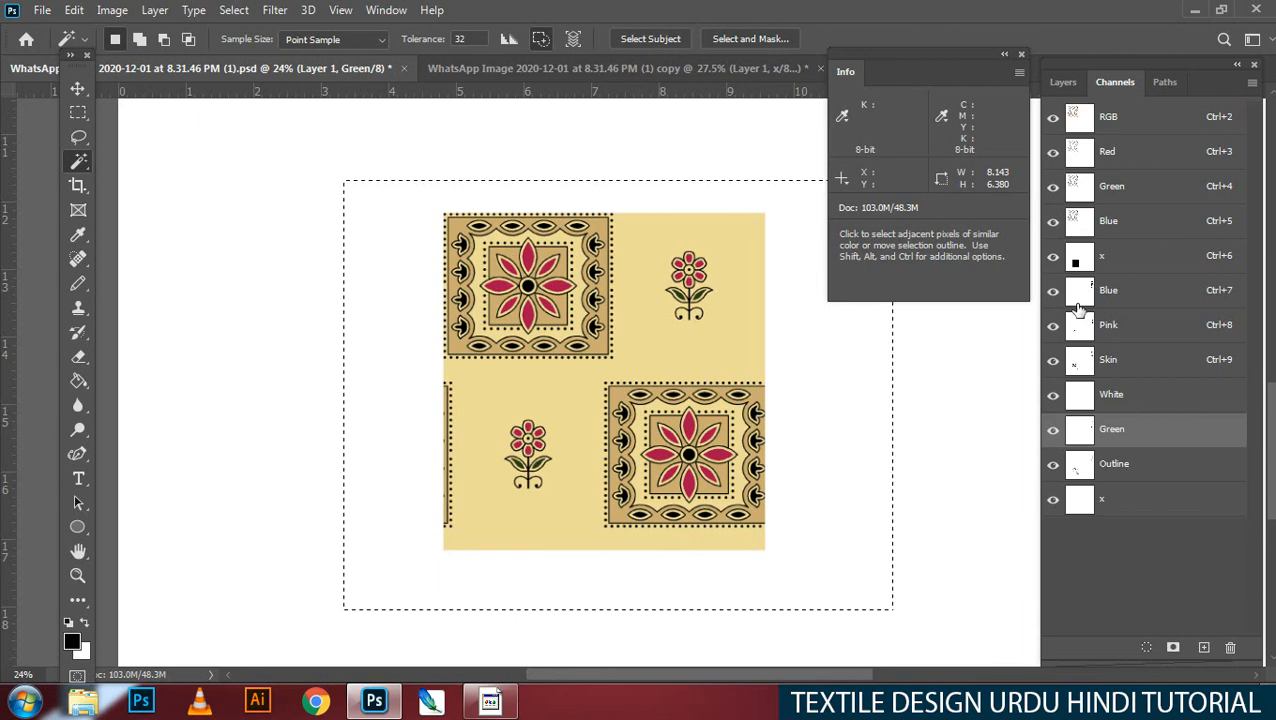
{"action": "key", "text": "q"}
{"action": "key", "text": "q"}
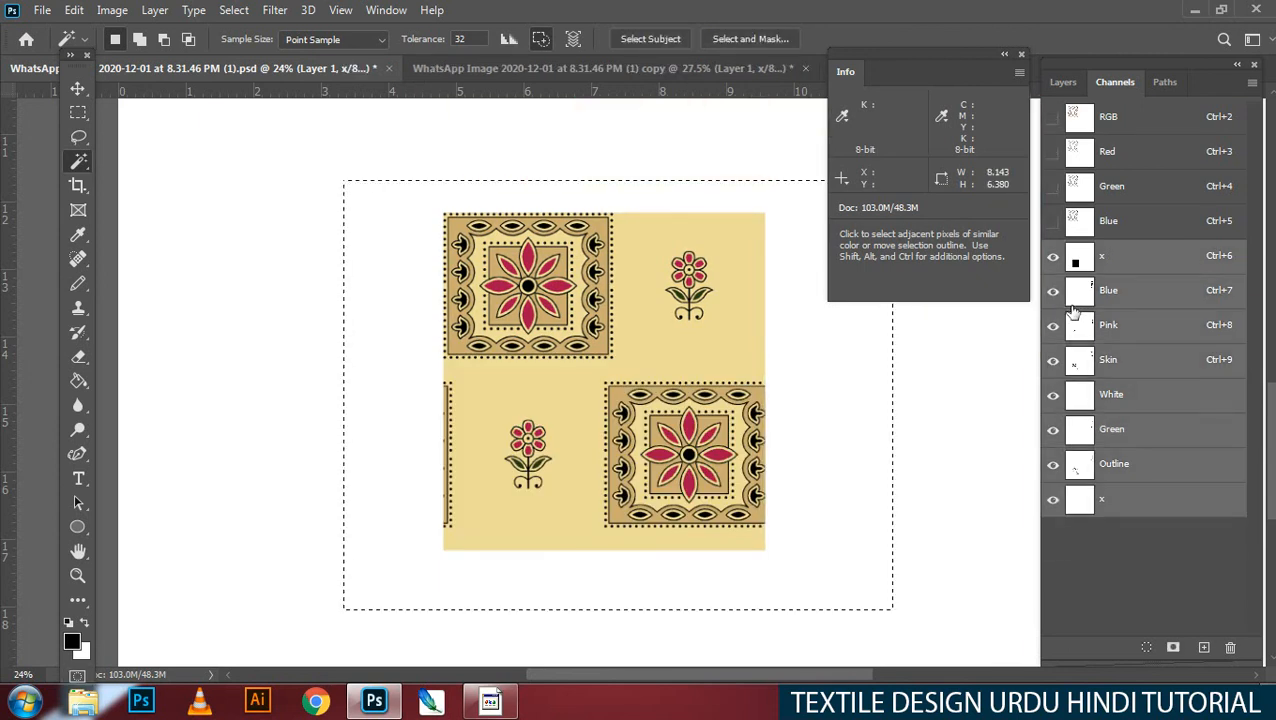
{"action": "left_click", "coordinate": [842, 385], "text": "alt"}
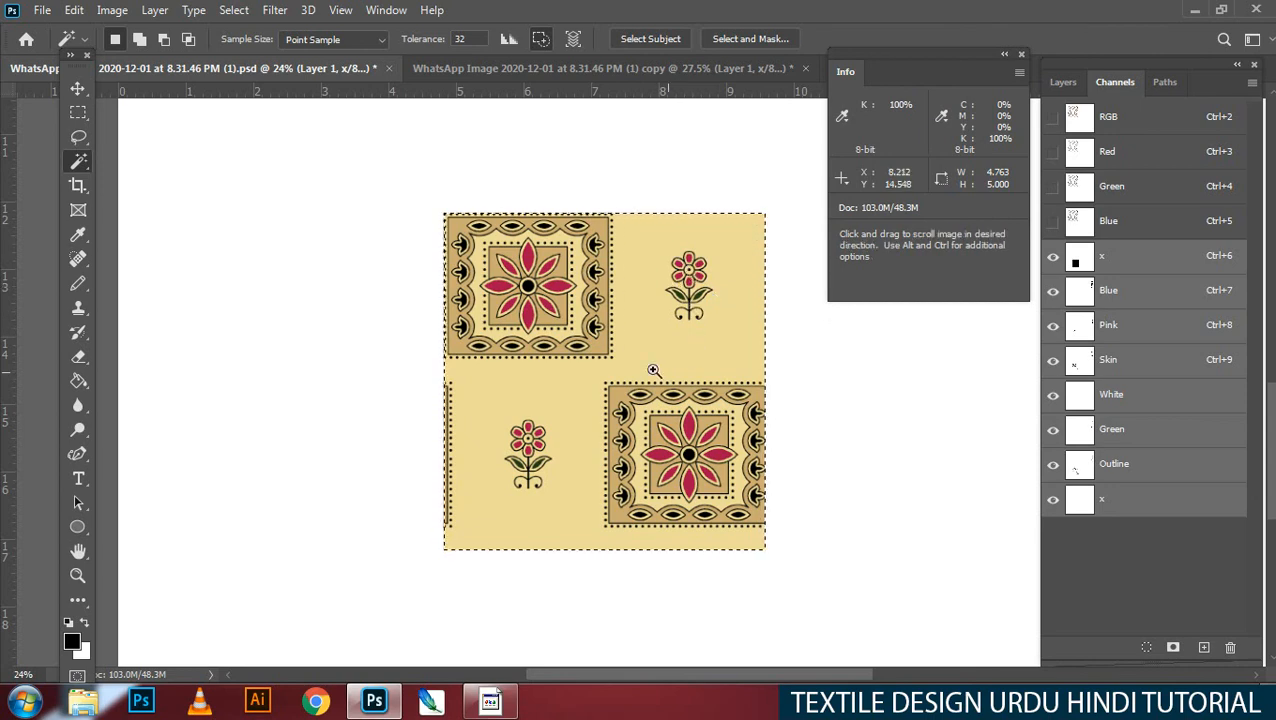
{"action": "scroll", "coordinate": [635, 350], "scroll_direction": "up", "scroll_amount": 3}
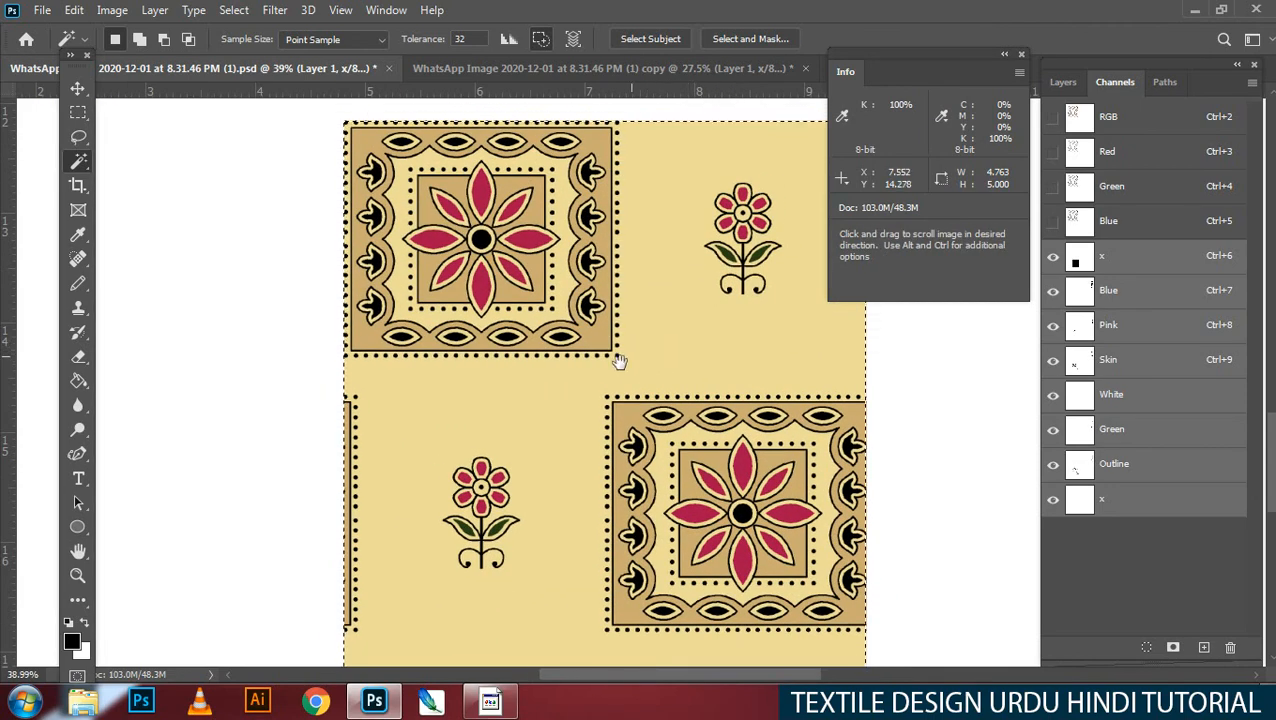